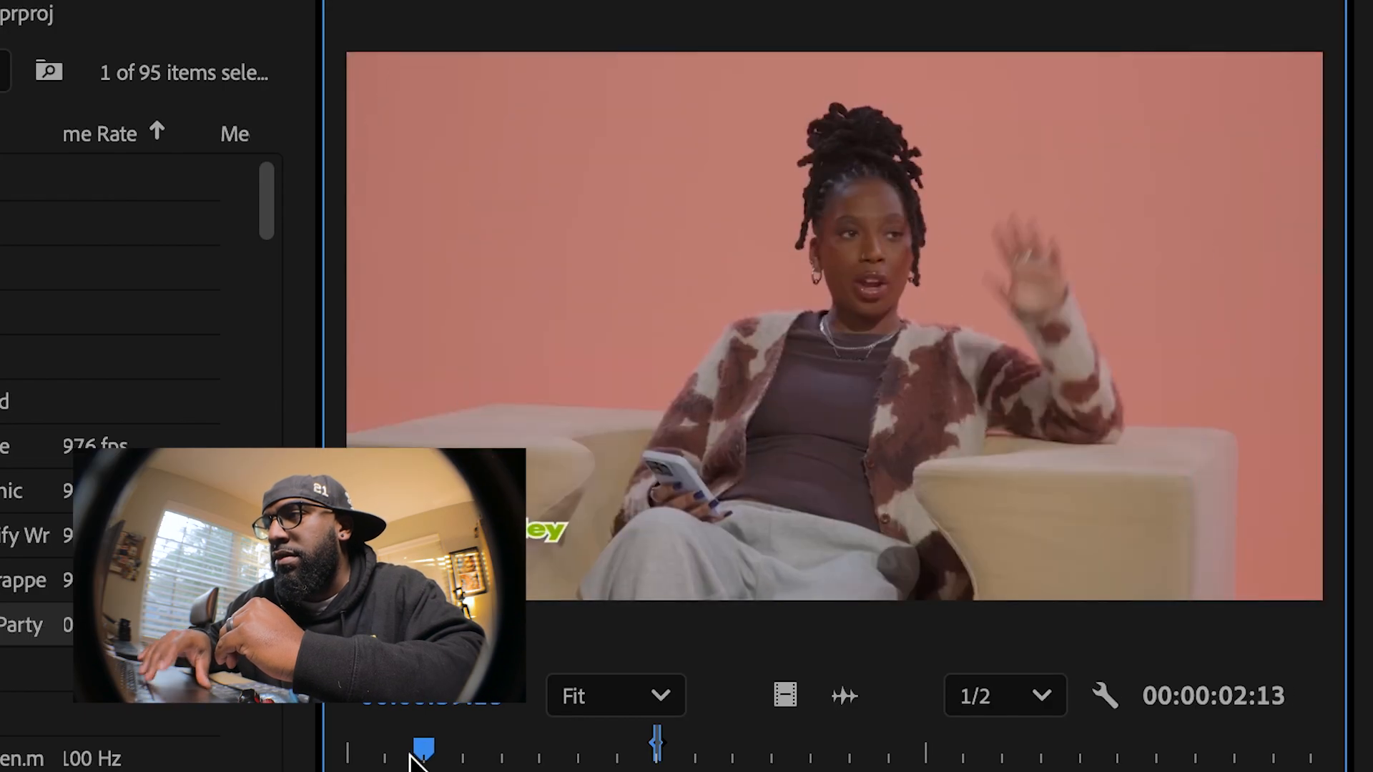
Examine the Wrapped Party title card in the source clip frame by frame around 00:00:35:14
{"action": "left_click_drag", "start_coordinate": [424, 752], "coordinate": [412, 752]}
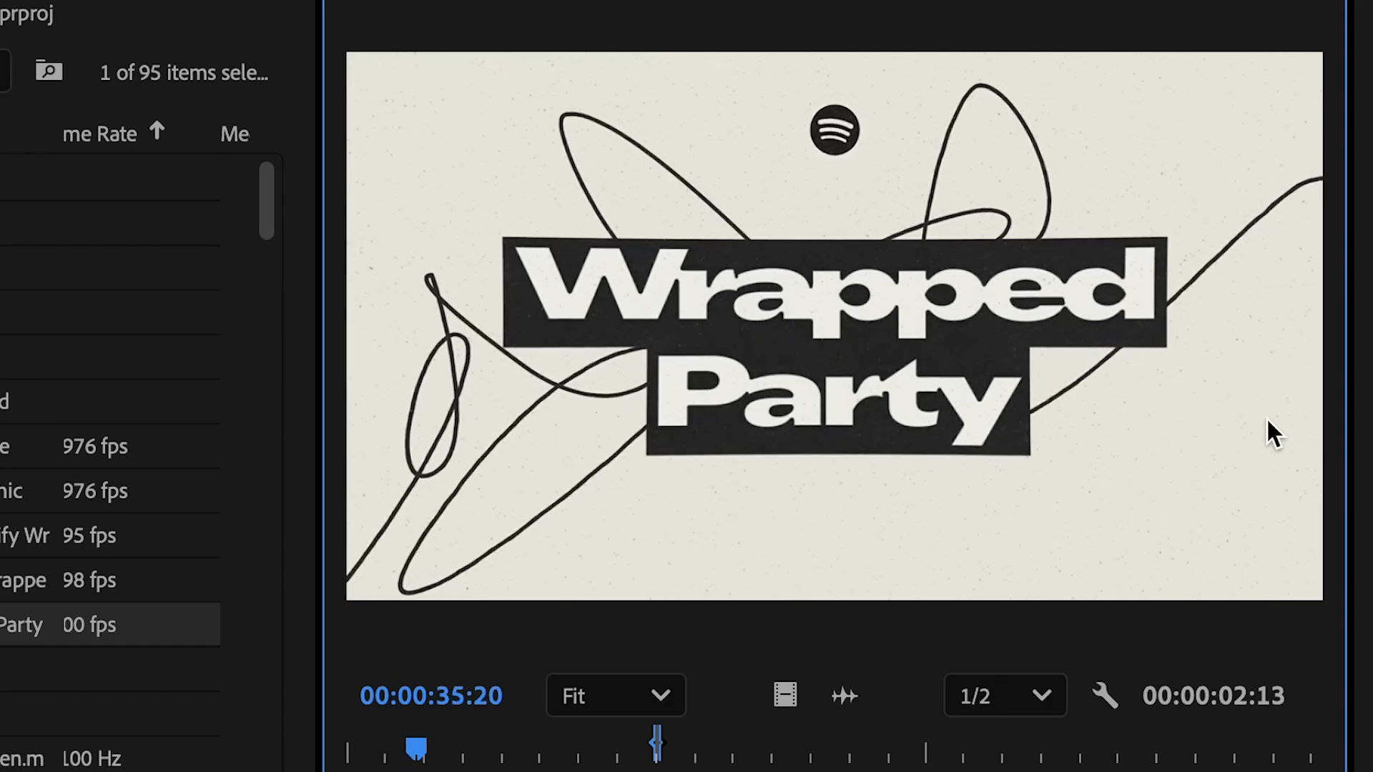
{"action": "key", "text": "Right"}
{"action": "key", "text": "Right"}
{"action": "key", "text": "Right"}
{"action": "key", "text": "Right"}
{"action": "key", "text": "Right"}
{"action": "key", "text": "Left"}
{"action": "key", "text": "Left"}
{"action": "key", "text": "Left"}
{"action": "key", "text": "Left"}
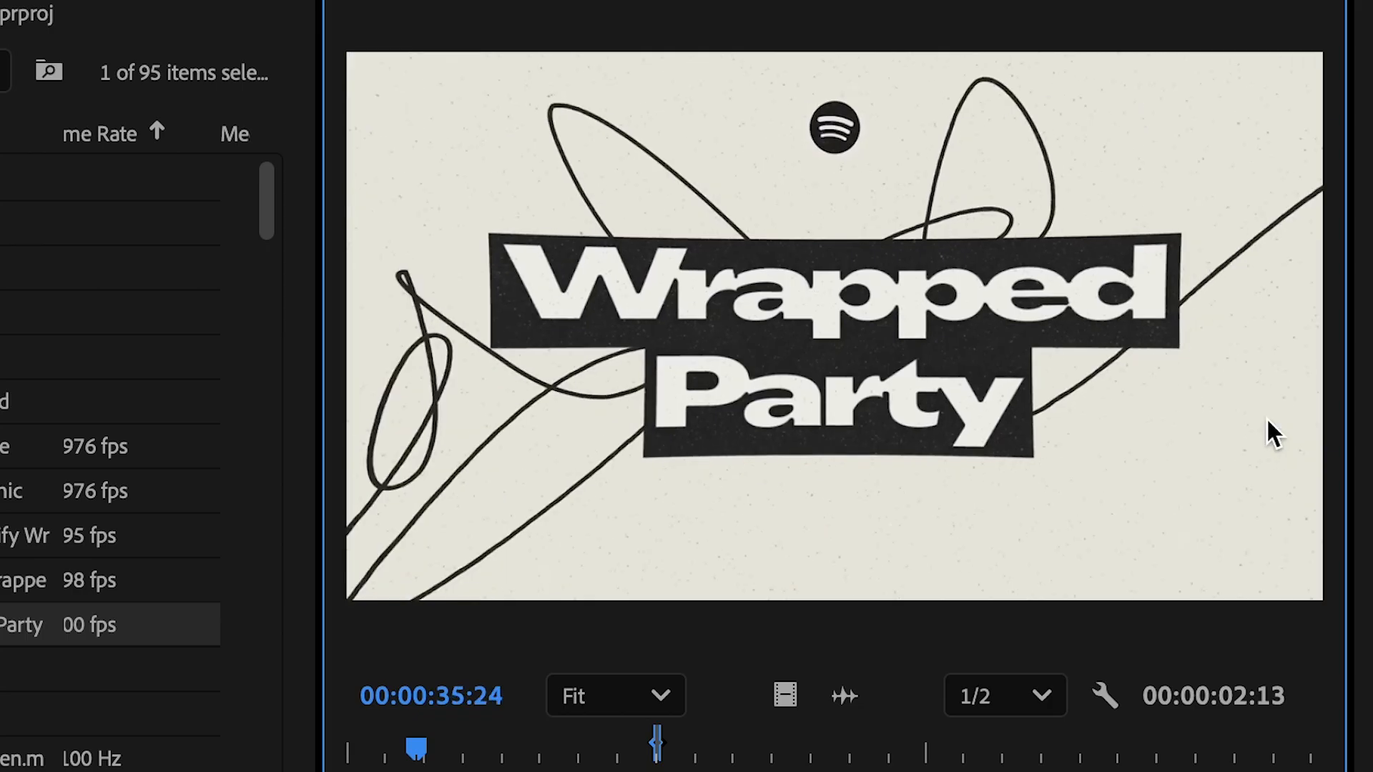
{"action": "key", "text": "Left"}
{"action": "key", "text": "Left"}
{"action": "key", "text": "Left"}
{"action": "key", "text": "Left"}
{"action": "key", "text": "Left"}
{"action": "key", "text": "Left"}
{"action": "key", "text": "Left"}
{"action": "key", "text": "Left"}
{"action": "key", "text": "Left"}
{"action": "key", "text": "Left"}
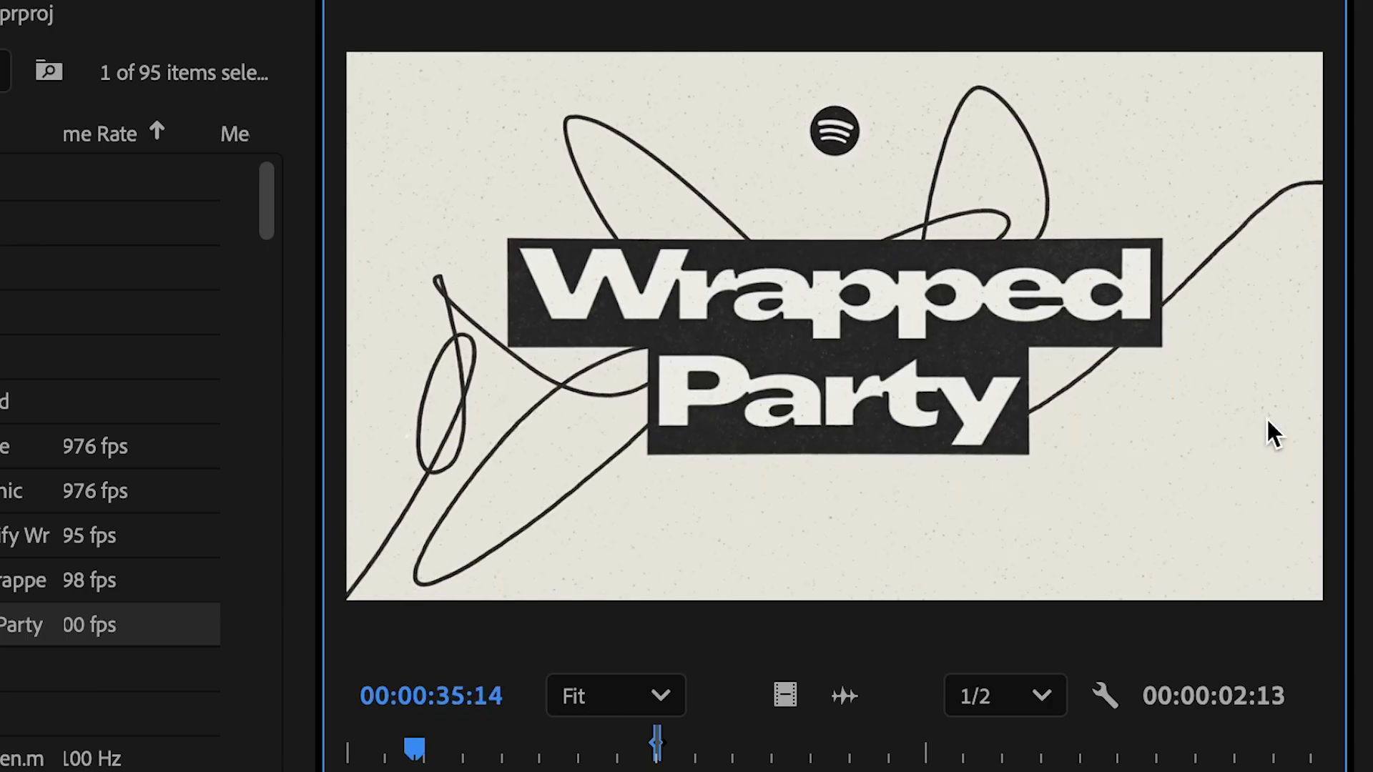
{"action": "key", "text": "Left"}
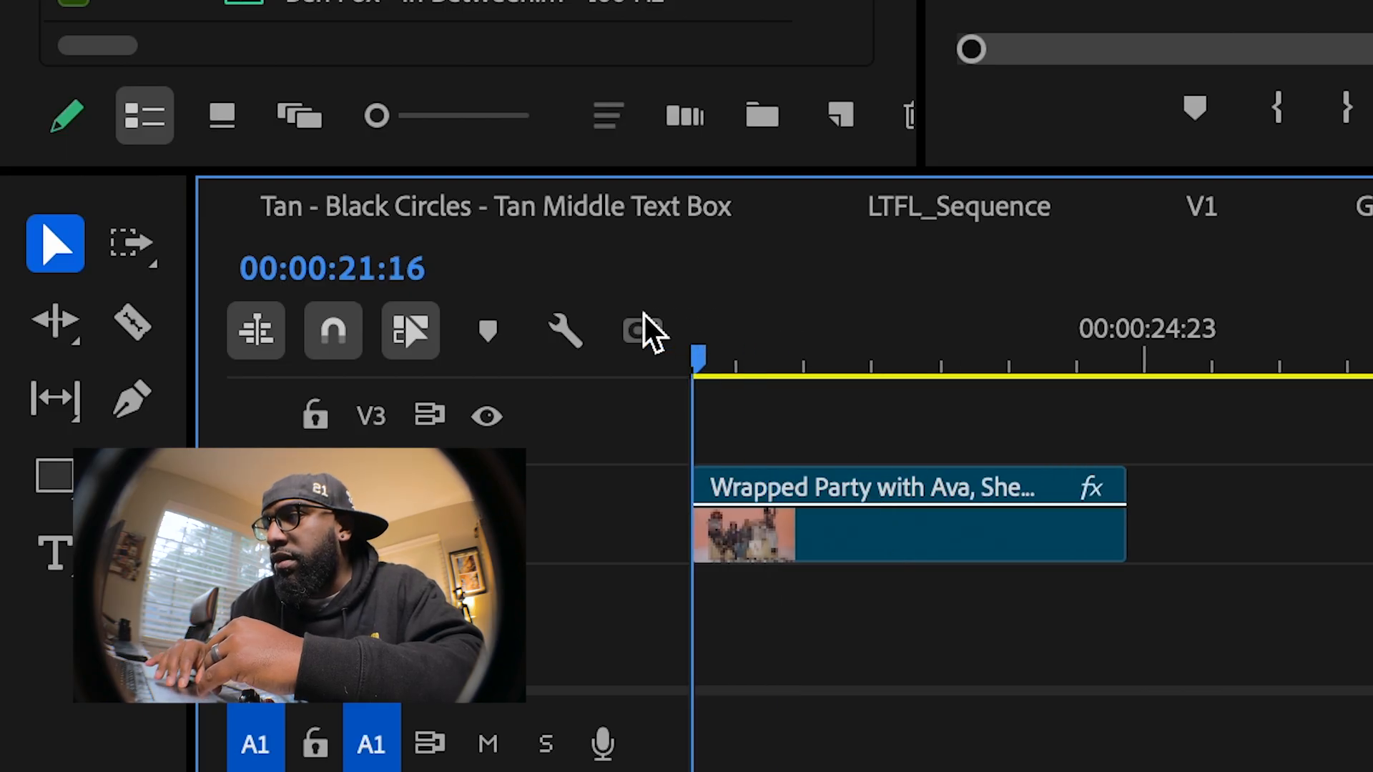
Go back frame by frame to the start of the Wrapped Party clip in the Title Graphic sequence, at 00:00:21:16
{"action": "key", "text": "Left"}
{"action": "key", "text": "Left"}
{"action": "key", "text": "Left"}
{"action": "key", "text": "Left"}
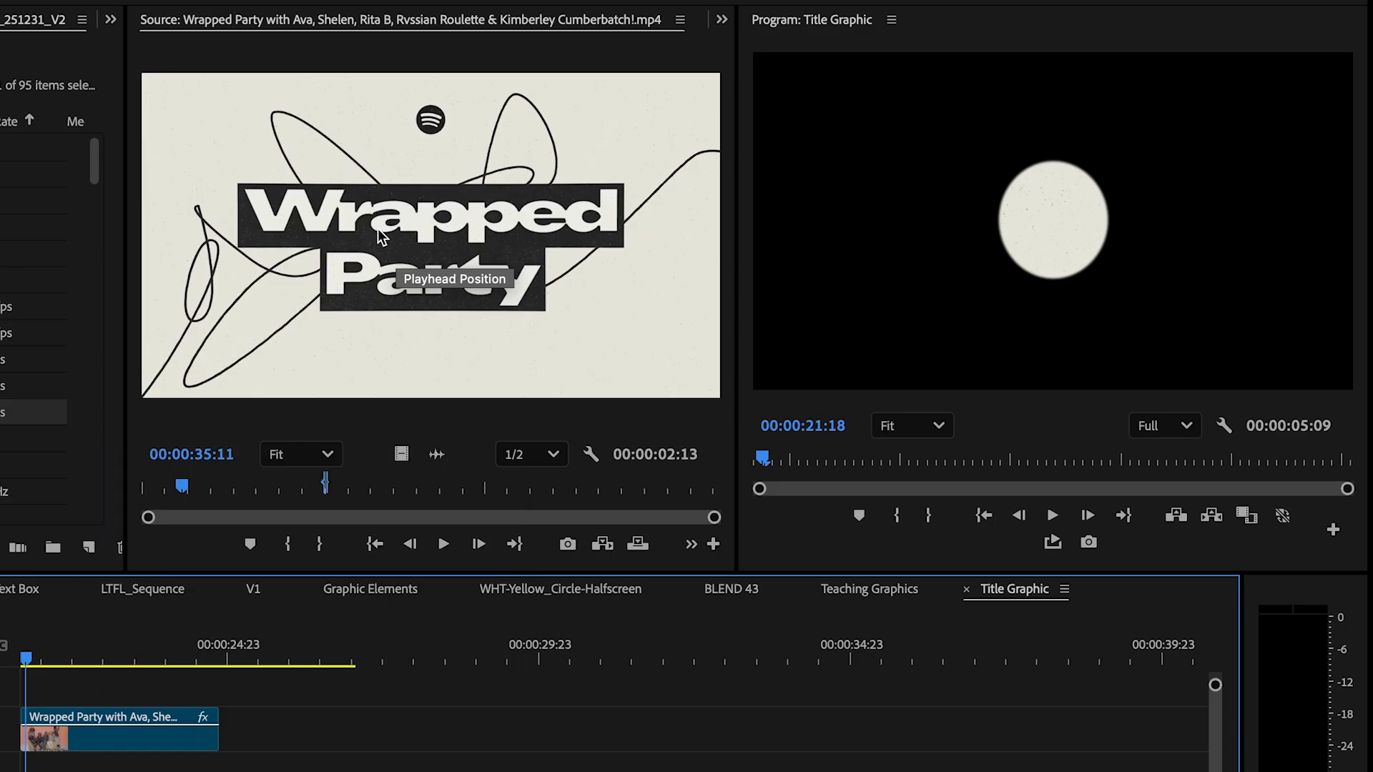
{"action": "key", "text": "Left"}
{"action": "key", "text": "Left"}
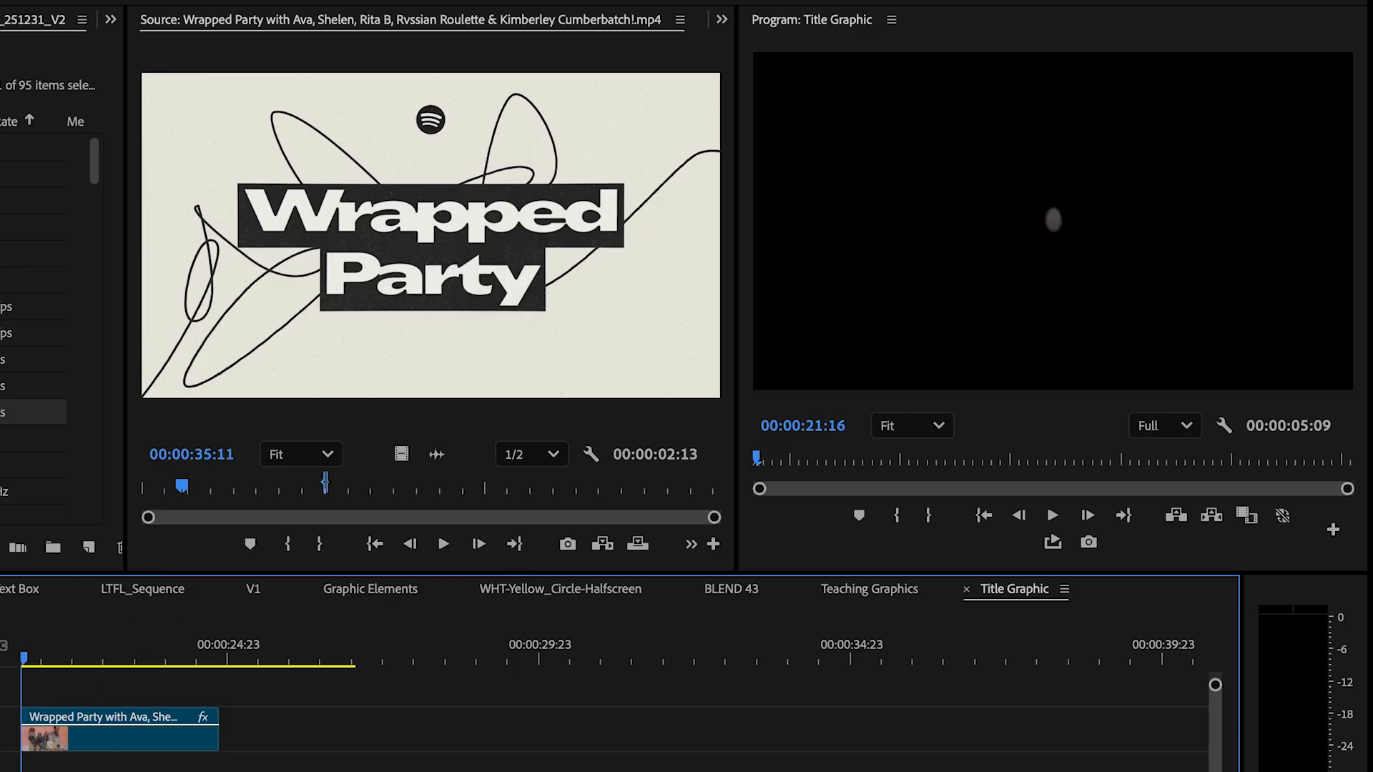
Show the effect settings of the sequence's Wrapped Party clip at 00:00:21:17 and select its opacity mask, Mask (1)
{"action": "key", "text": "Right"}
{"action": "left_click", "coordinate": [68, 733]}
{"action": "left_click", "coordinate": [722, 20]}
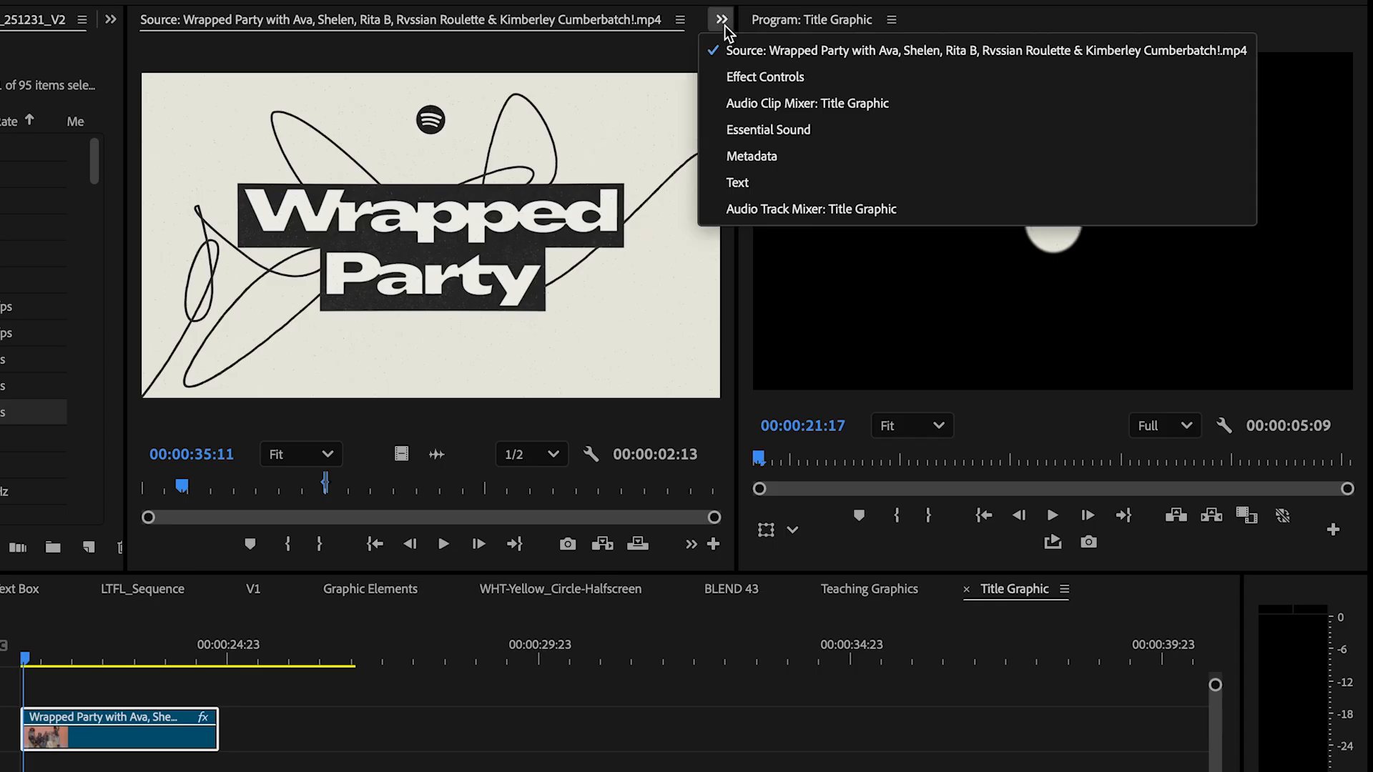
{"action": "left_click", "coordinate": [773, 81]}
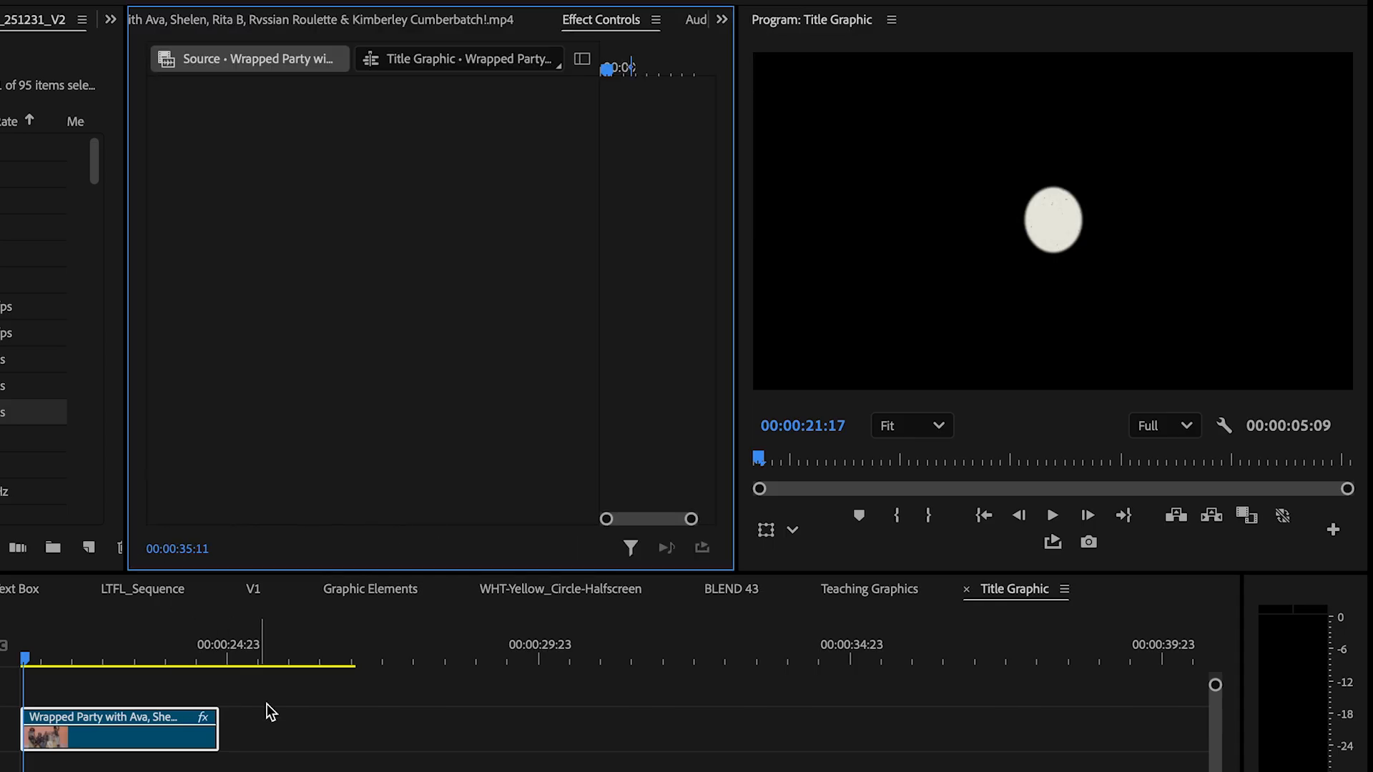
{"action": "left_click", "coordinate": [126, 748]}
{"action": "scroll", "coordinate": [504, 396], "scroll_direction": "down", "scroll_amount": 5}
{"action": "left_click", "coordinate": [216, 241]}
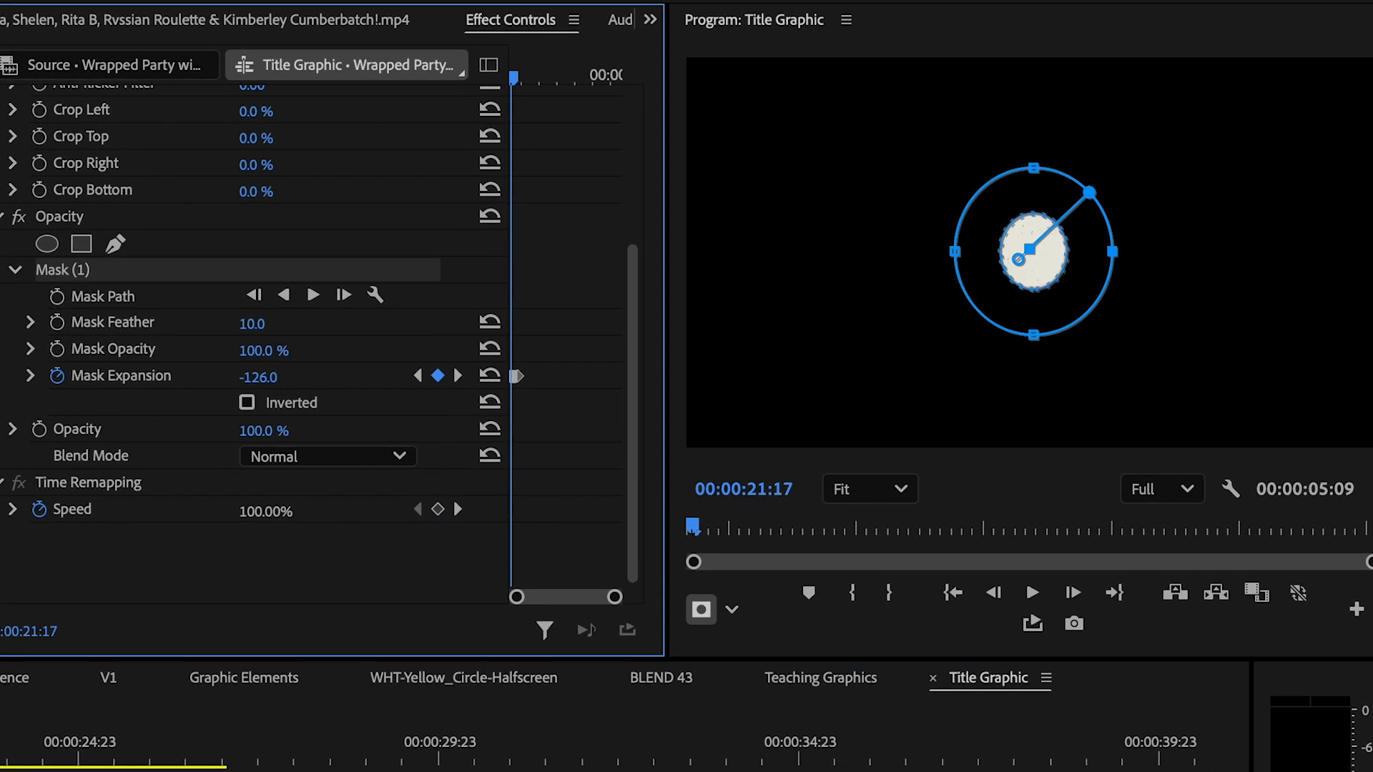
Examine the Mask Expansion keyframes of the clip's opacity mask up close
{"action": "key", "text": "="}
{"action": "key", "text": "="}
{"action": "key", "text": "="}
{"action": "key", "text": "="}
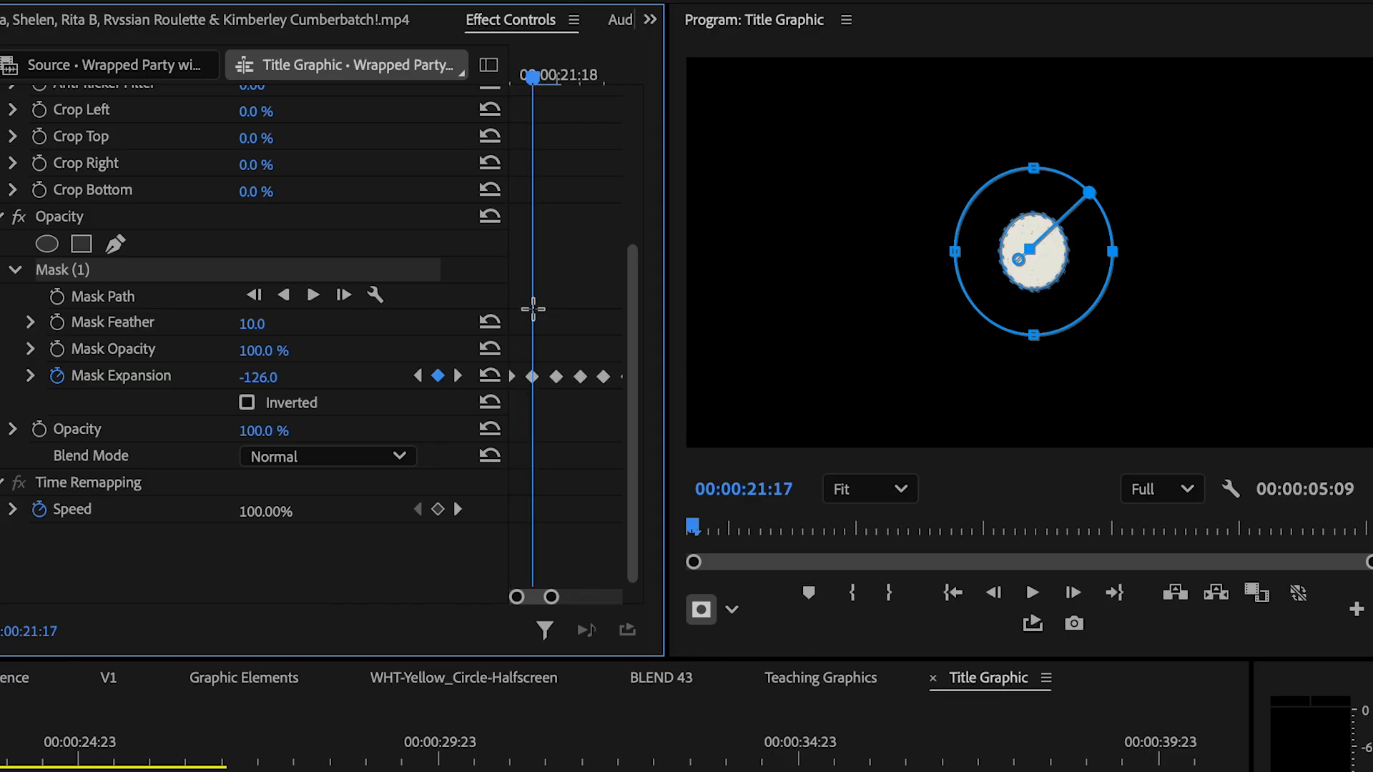
{"action": "key", "text": "grave"}
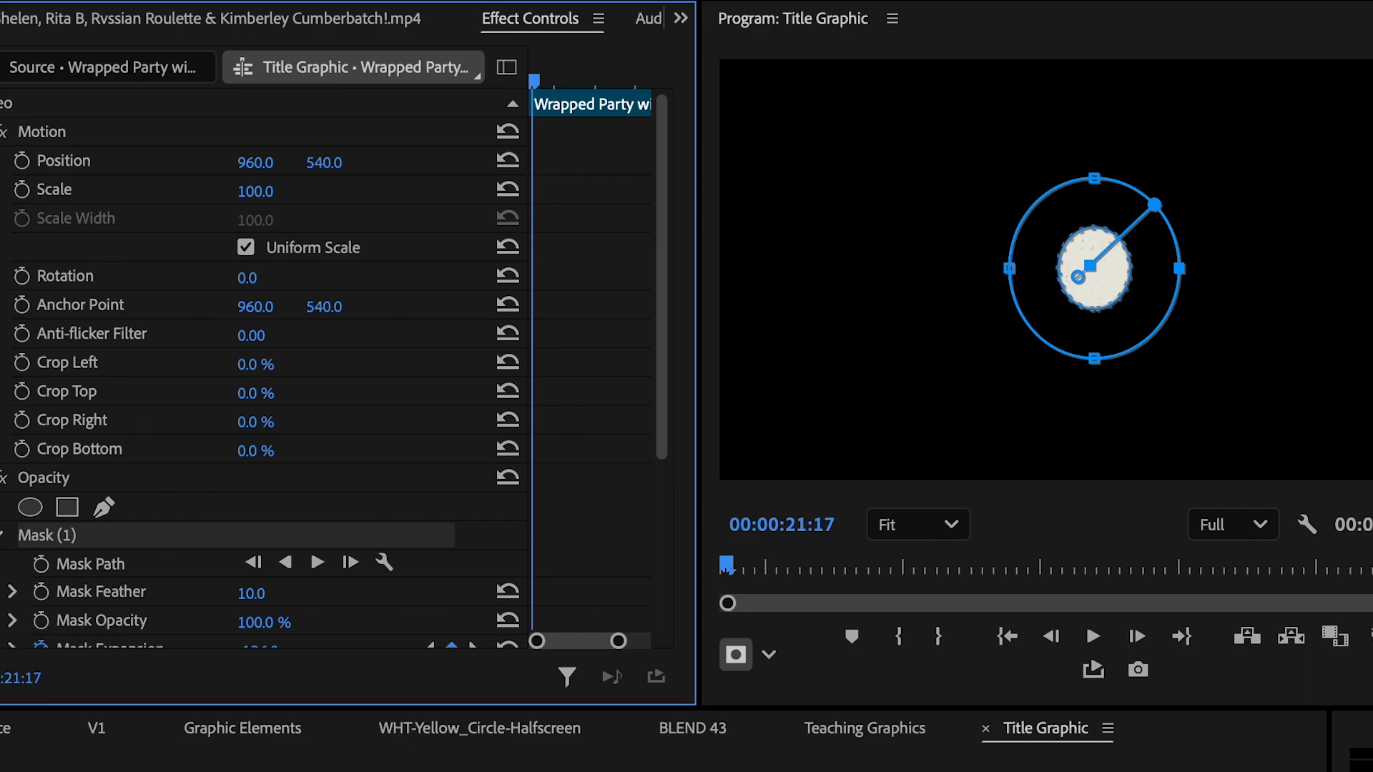
Review the Title Graphic animation frame by frame, from the circular mask reveal through the finished title to the end of the clip
{"action": "key", "text": "Right"}
{"action": "key", "text": "Right"}
{"action": "key", "text": "Right"}
{"action": "key", "text": "Right"}
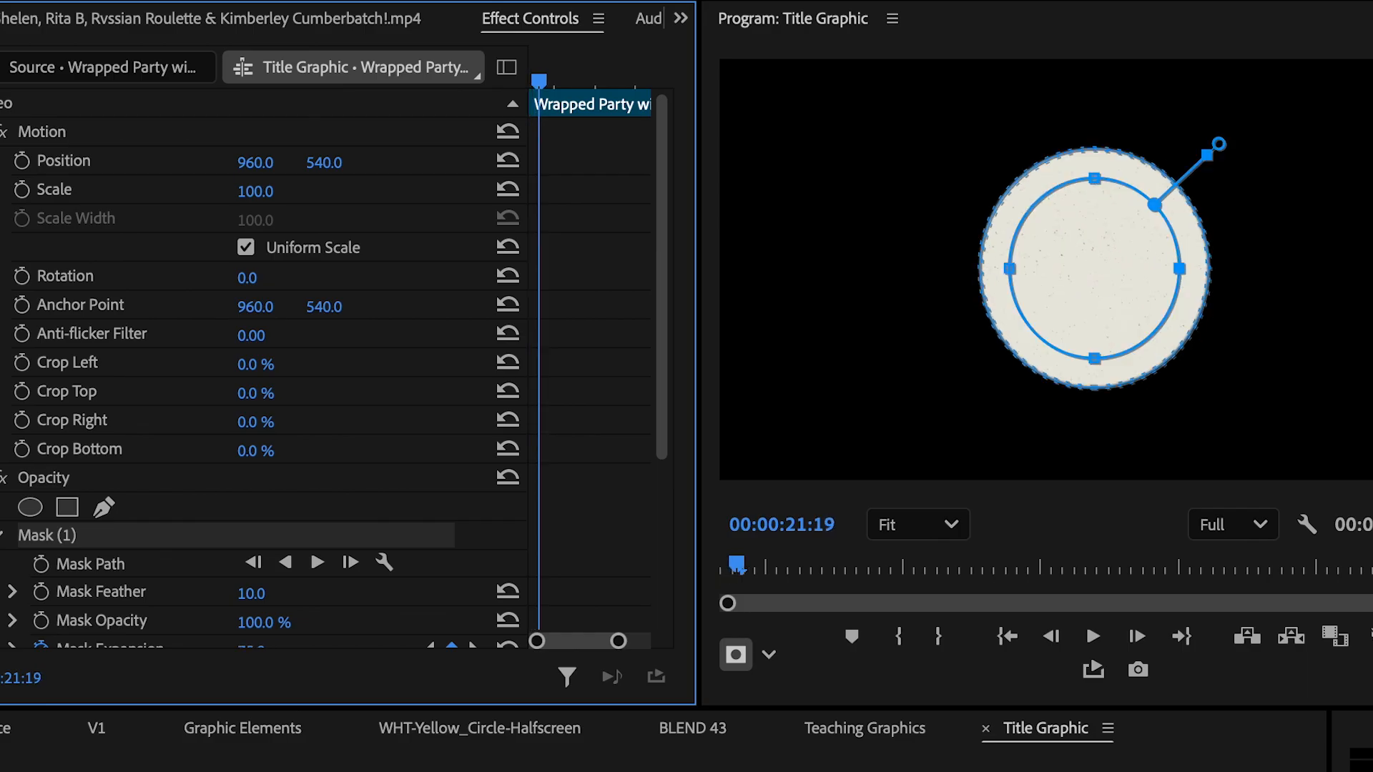
{"action": "key", "text": "Right"}
{"action": "key", "text": "Right"}
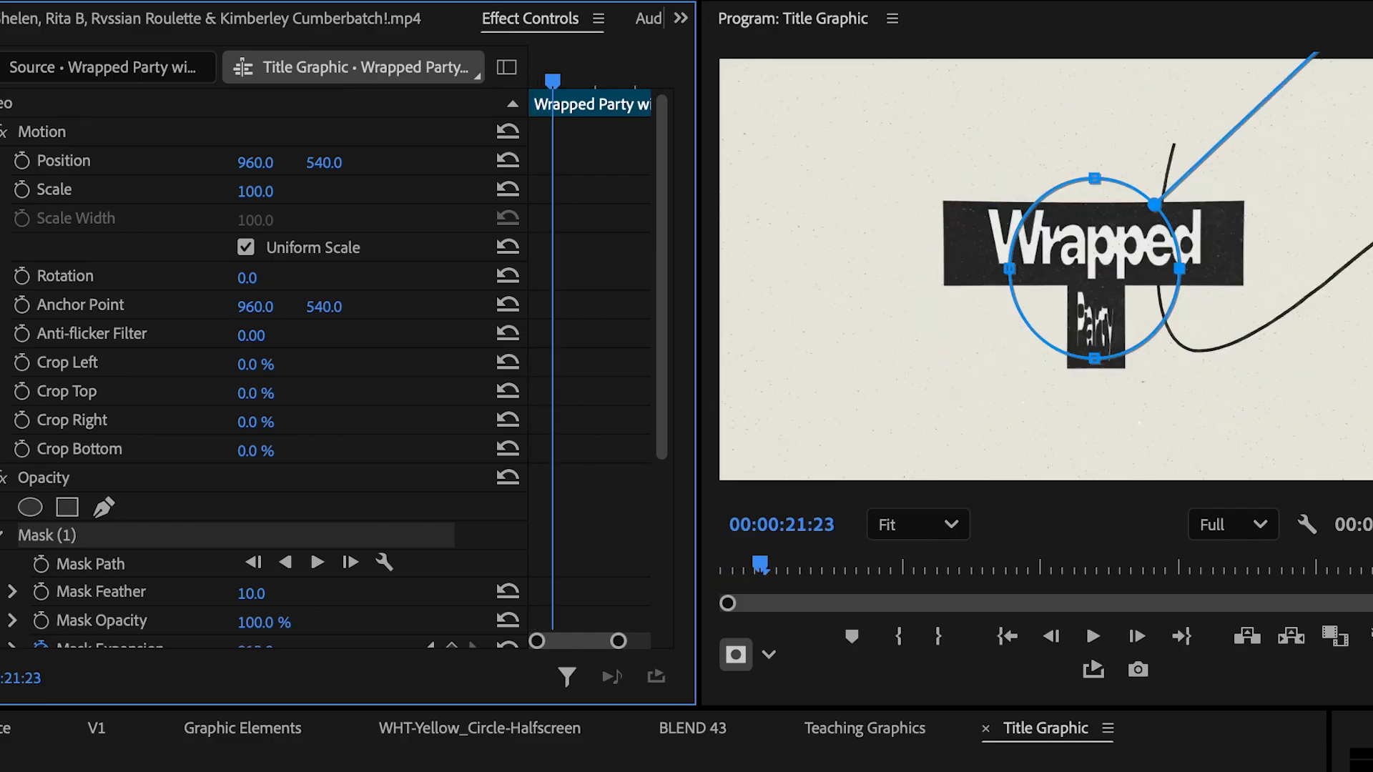
{"action": "key", "text": "Right"}
{"action": "key", "text": "Right"}
{"action": "key", "text": "Right"}
{"action": "key", "text": "Right"}
{"action": "key", "text": "Right"}
{"action": "key", "text": "Right"}
{"action": "key", "text": "Right"}
{"action": "key", "text": "Right"}
{"action": "key", "text": "Right"}
{"action": "key", "text": "Right"}
{"action": "key", "text": "Right"}
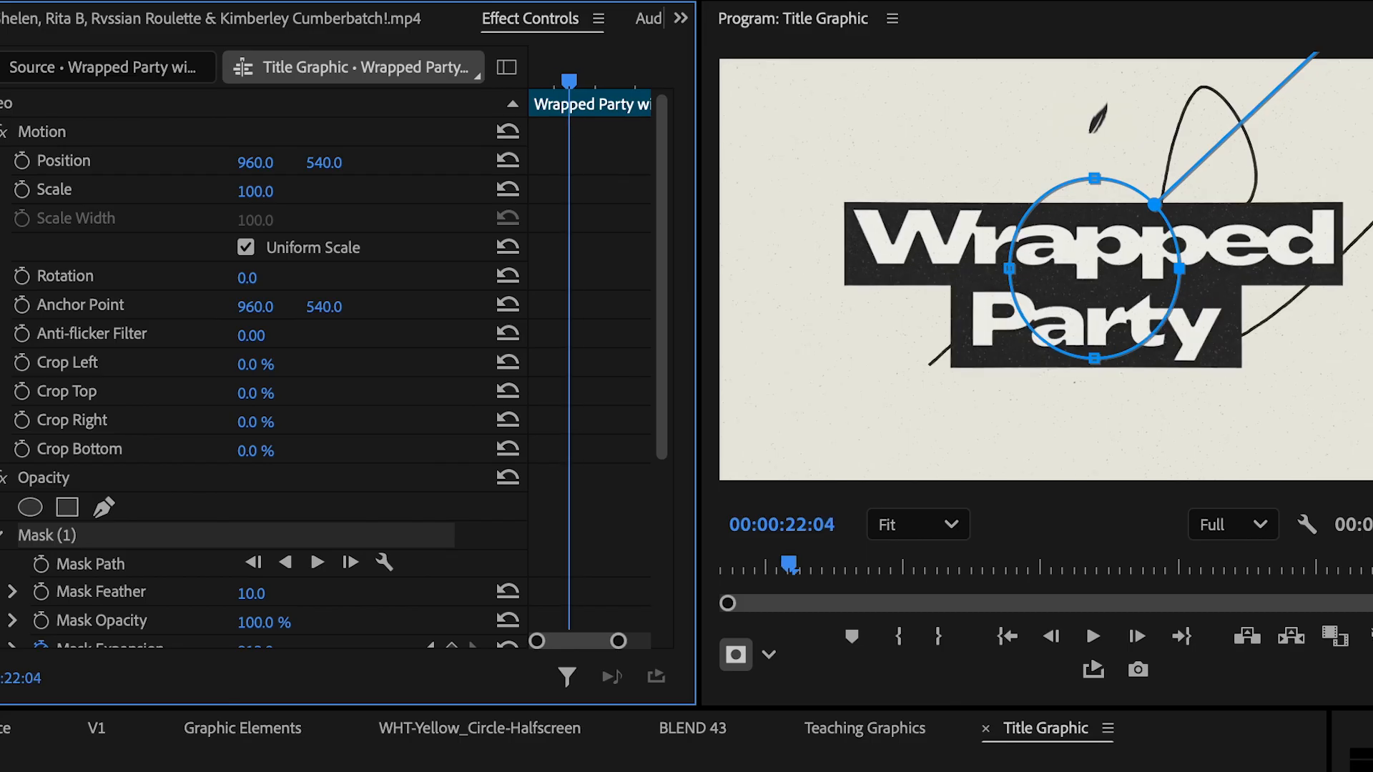
{"action": "key", "text": "Right"}
{"action": "key", "text": "Right"}
{"action": "key", "text": "Right"}
{"action": "key", "text": "Right"}
{"action": "key", "text": "Right"}
{"action": "key", "text": "Right"}
{"action": "key", "text": "Right"}
{"action": "key", "text": "Right"}
{"action": "key", "text": "Right"}
{"action": "key", "text": "Right"}
{"action": "key", "text": "Right"}
{"action": "key", "text": "Right"}
{"action": "key", "text": "Right"}
{"action": "key", "text": "Right"}
{"action": "key", "text": "Right"}
{"action": "key", "text": "Right"}
{"action": "key", "text": "Right"}
{"action": "key", "text": "Right"}
{"action": "key", "text": "Right"}
{"action": "key", "text": "Right"}
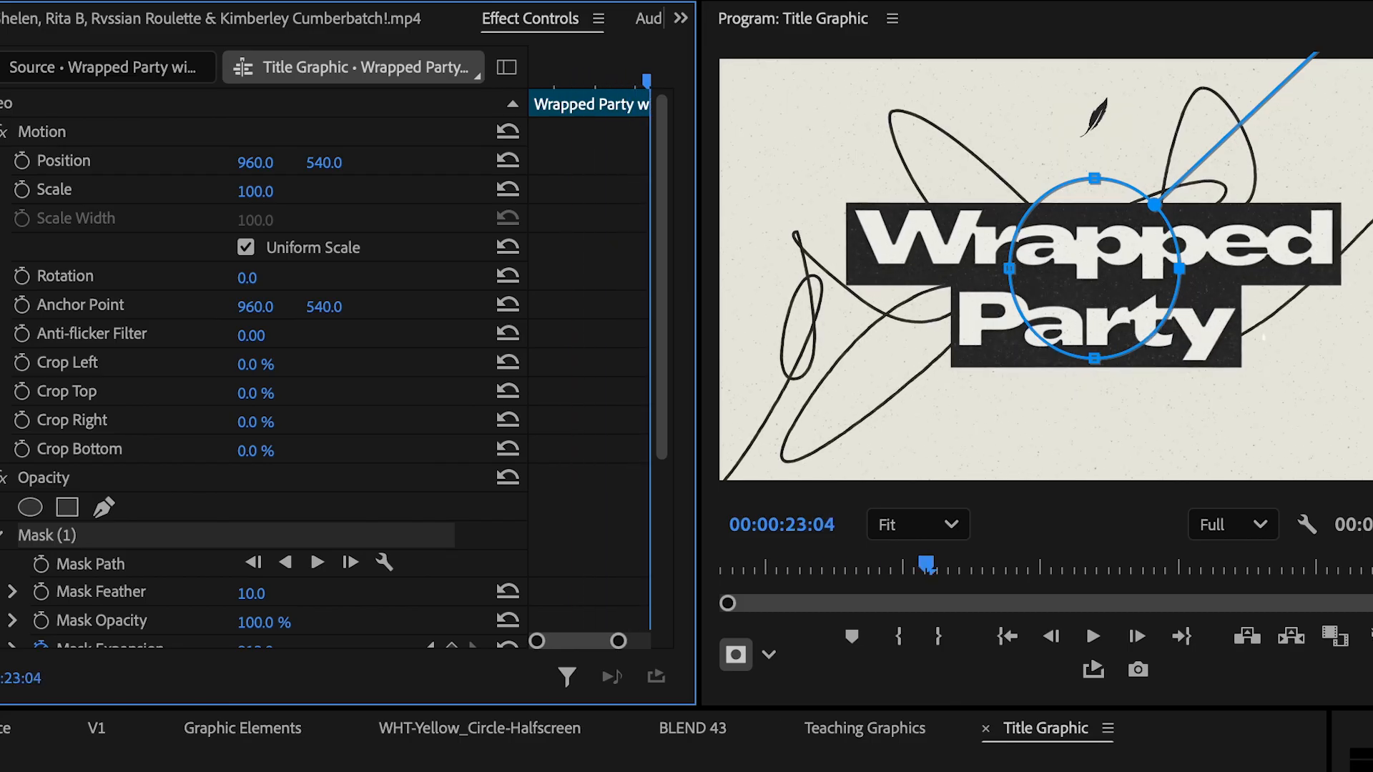
{"action": "key", "text": "Right"}
{"action": "key", "text": "Right"}
{"action": "key", "text": "Right"}
{"action": "key", "text": "Right"}
{"action": "key", "text": "Right"}
{"action": "key", "text": "Right"}
{"action": "key", "text": "Right"}
{"action": "key", "text": "Right"}
{"action": "key", "text": "Right"}
{"action": "key", "text": "Right"}
{"action": "key", "text": "Right"}
{"action": "key", "text": "Right"}
{"action": "key", "text": "Right"}
{"action": "key", "text": "Right"}
{"action": "key", "text": "Right"}
{"action": "key", "text": "Right"}
{"action": "key", "text": "Right"}
{"action": "key", "text": "Right"}
{"action": "key", "text": "Right"}
{"action": "key", "text": "Right"}
{"action": "key", "text": "Left"}
{"action": "key", "text": "Left"}
{"action": "key", "text": "Left"}
{"action": "key", "text": "Left"}
{"action": "key", "text": "Left"}
{"action": "key", "text": "Left"}
{"action": "key", "text": "Left"}
{"action": "key", "text": "Left"}
{"action": "key", "text": "Left"}
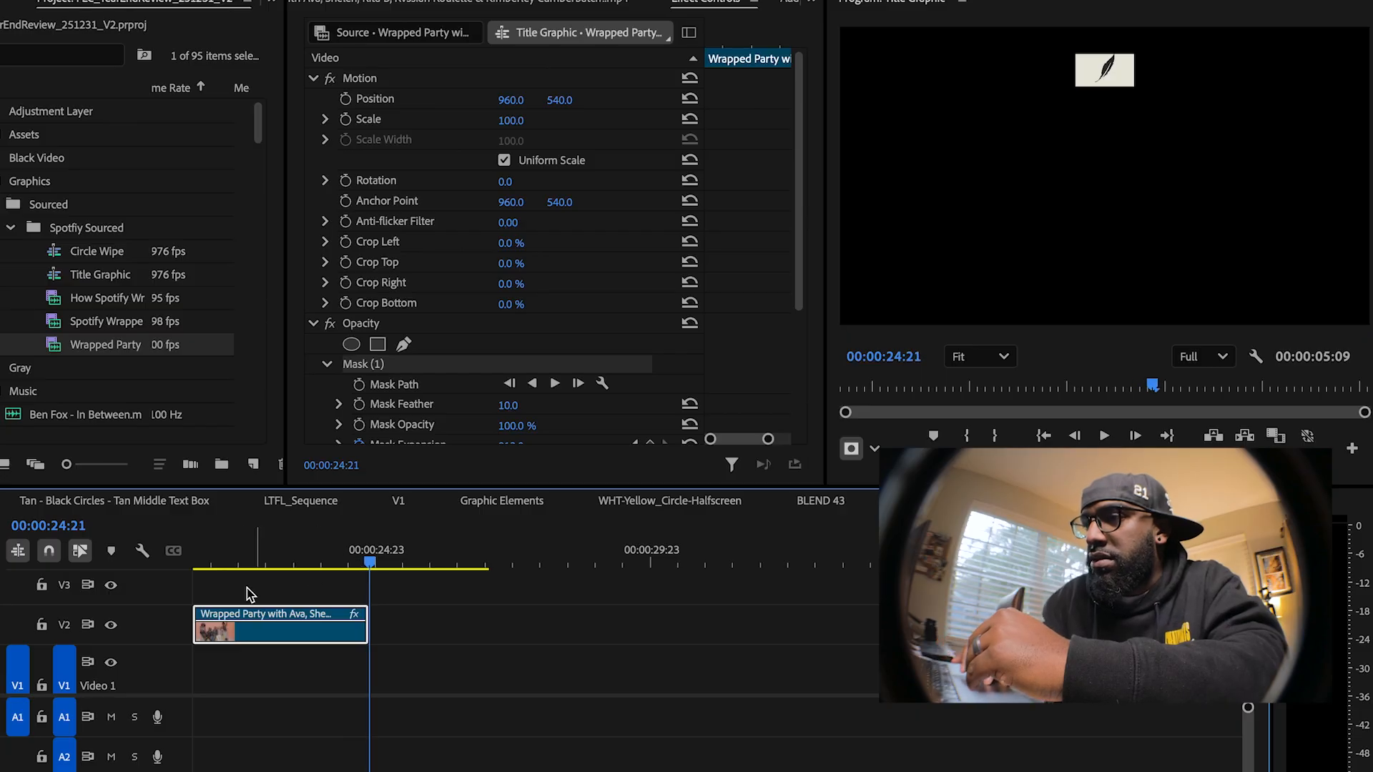
{"action": "left_click_drag", "start_coordinate": [251, 560], "coordinate": [202, 547]}
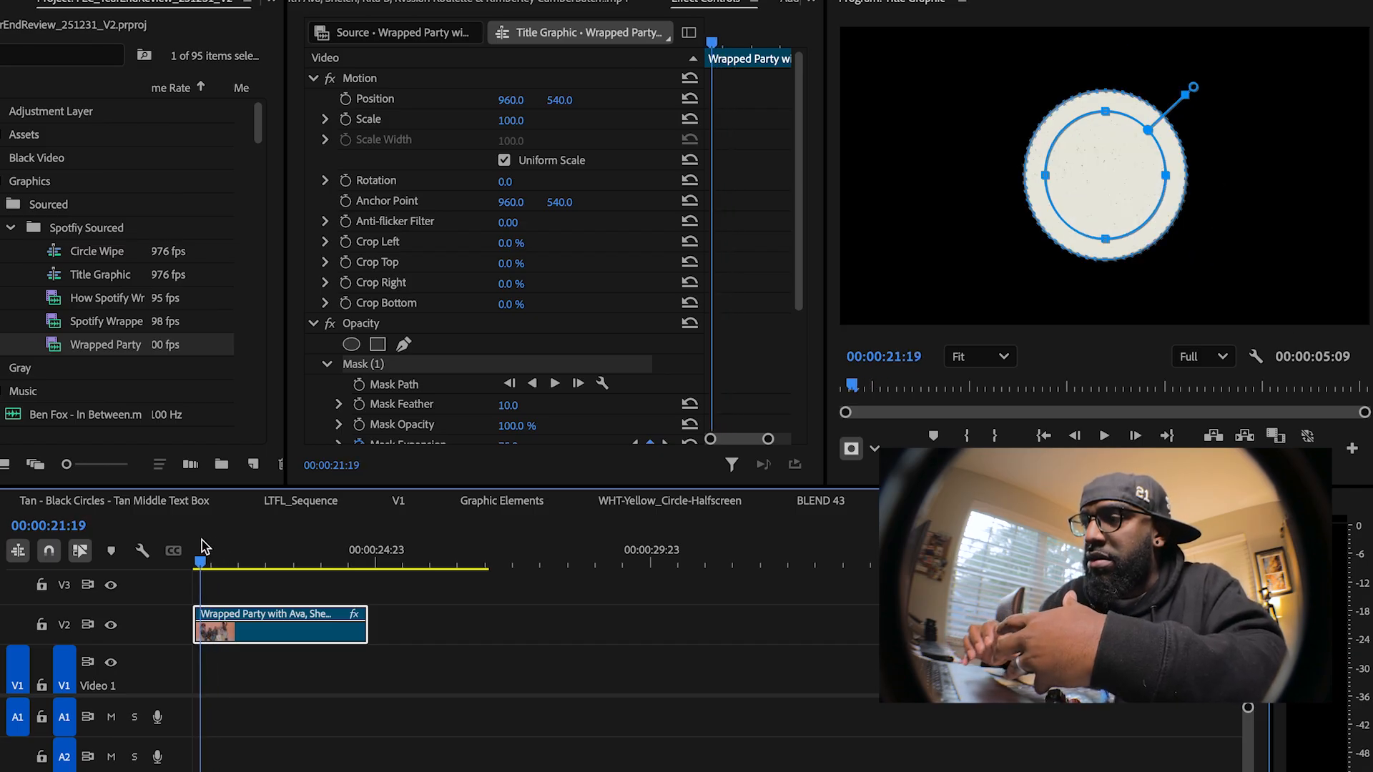
{"action": "left_click_drag", "start_coordinate": [232, 547], "coordinate": [354, 561]}
Inspect the motion settings of the feather-white.png clip and the Tan/Off-White color matte beneath it at 00:00:23:14
{"action": "scroll", "coordinate": [396, 672], "scroll_direction": "up", "scroll_amount": 3}
{"action": "scroll", "coordinate": [396, 673], "scroll_direction": "right", "scroll_amount": 1}
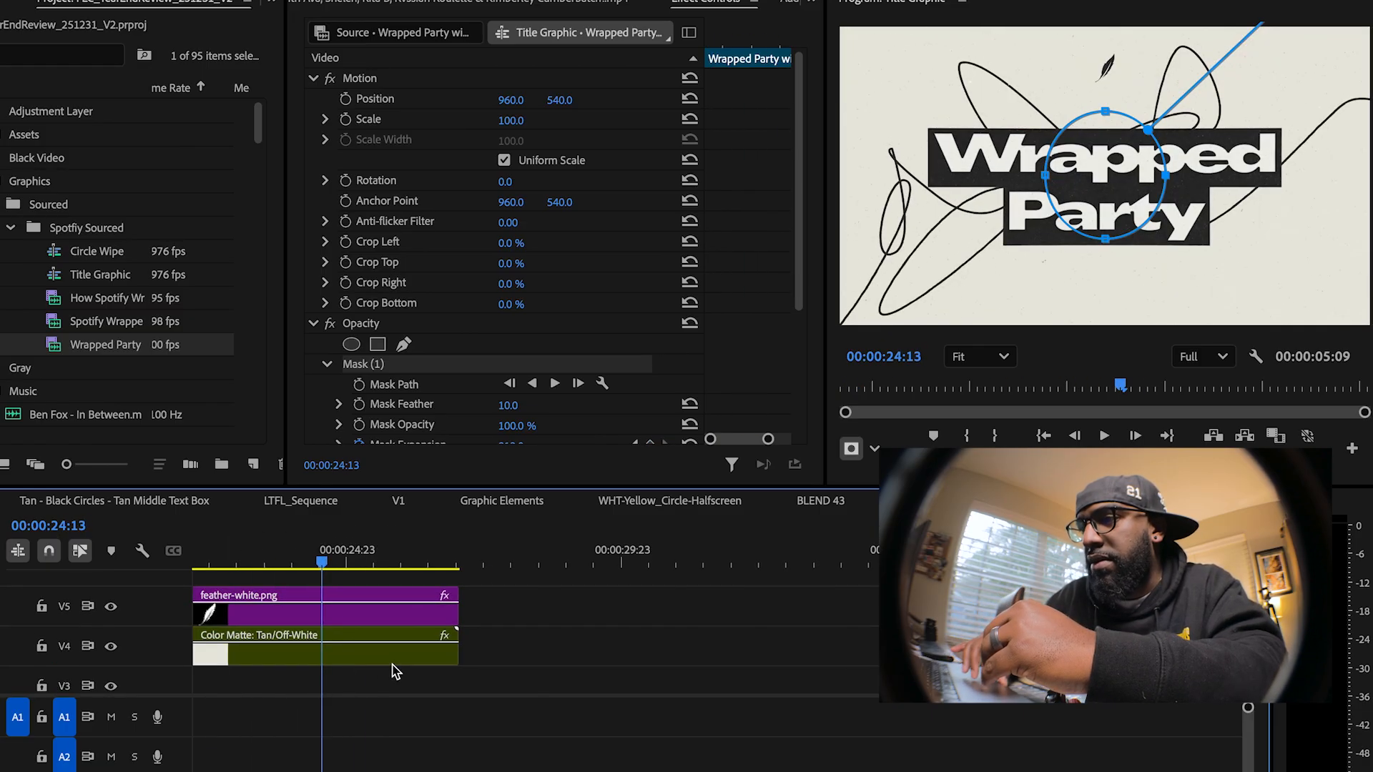
{"action": "scroll", "coordinate": [397, 672], "scroll_direction": "down", "scroll_amount": 1}
{"action": "scroll", "coordinate": [394, 671], "scroll_direction": "up", "scroll_amount": 1}
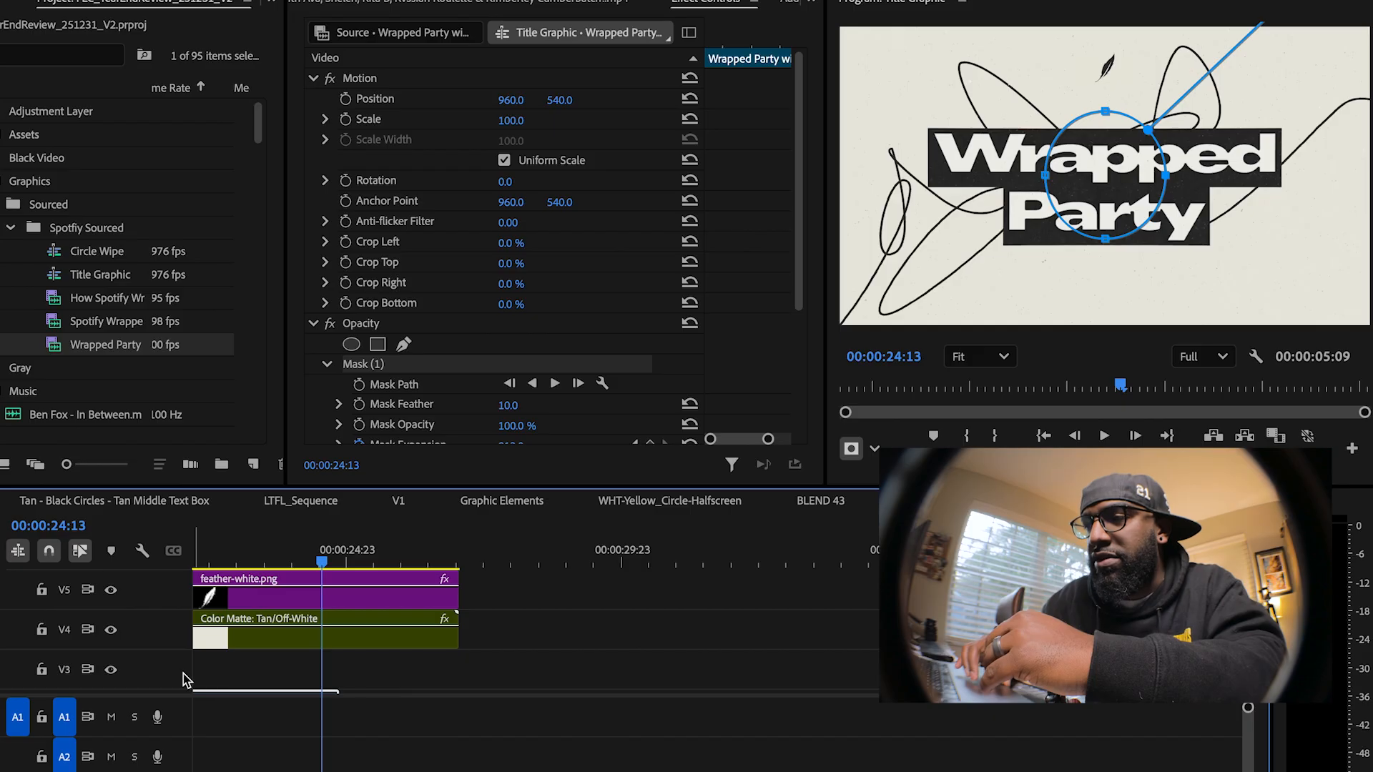
{"action": "scroll", "coordinate": [270, 651], "scroll_direction": "up", "scroll_amount": 1}
{"action": "left_click", "coordinate": [269, 563]}
{"action": "left_click", "coordinate": [273, 616]}
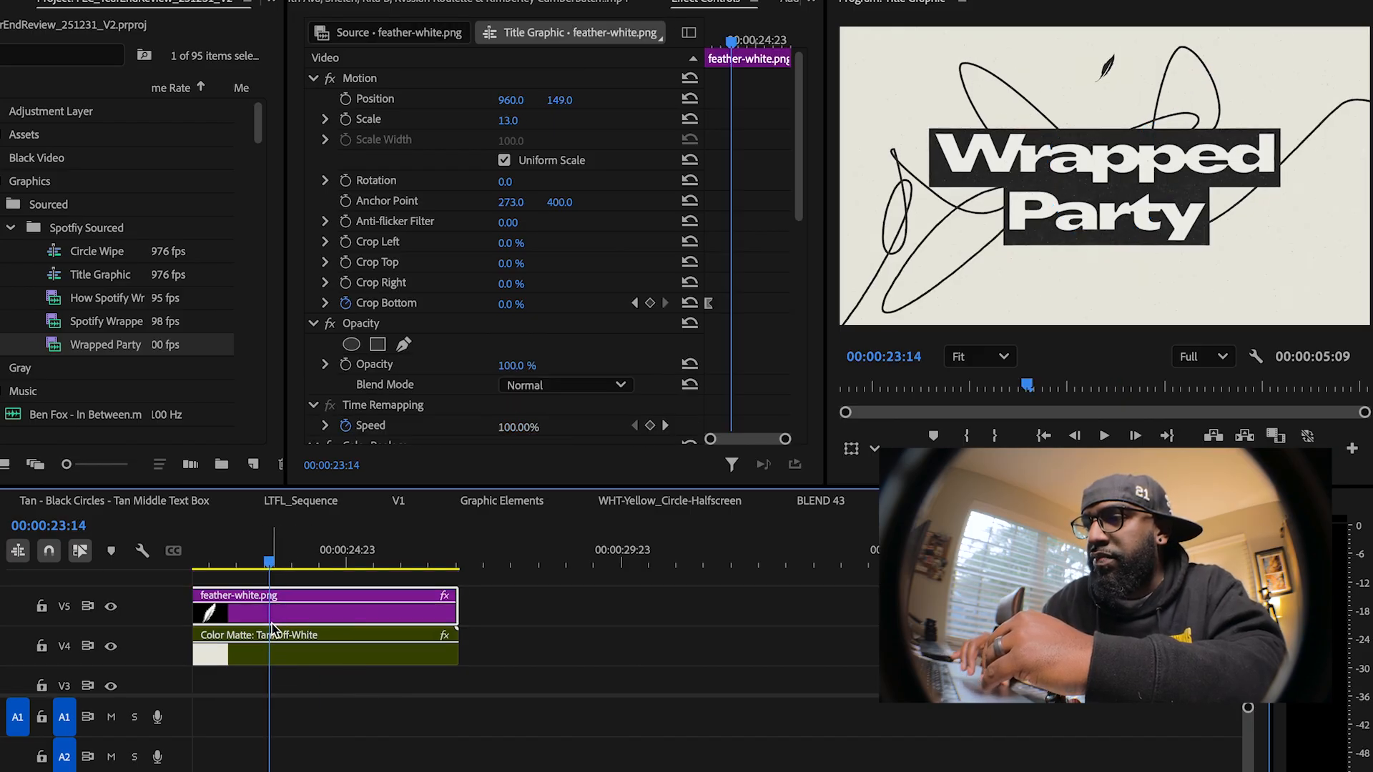
{"action": "left_click", "coordinate": [273, 656]}
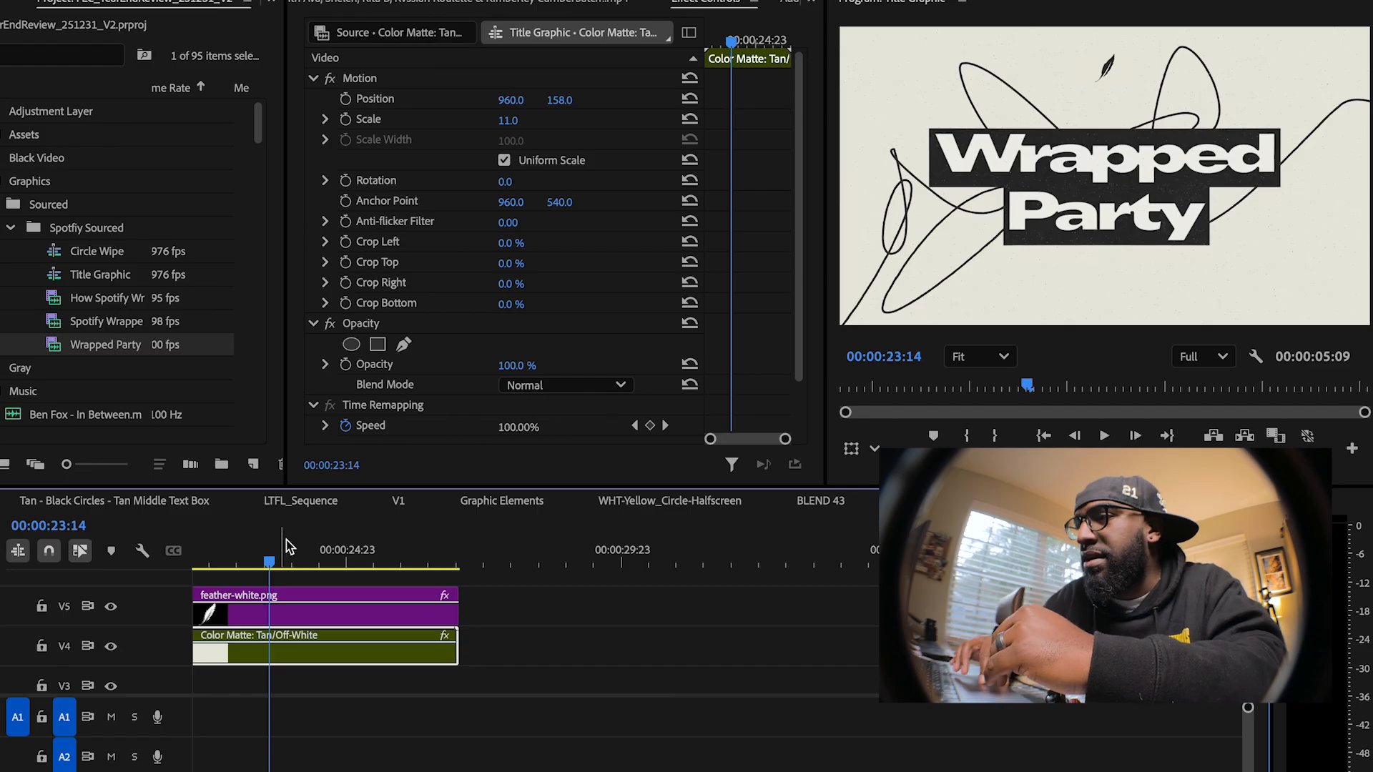
Hide tracks V4 and V5 to compare the title without the color matte and feather, and restore their visibility
{"action": "double_click", "coordinate": [277, 664]}
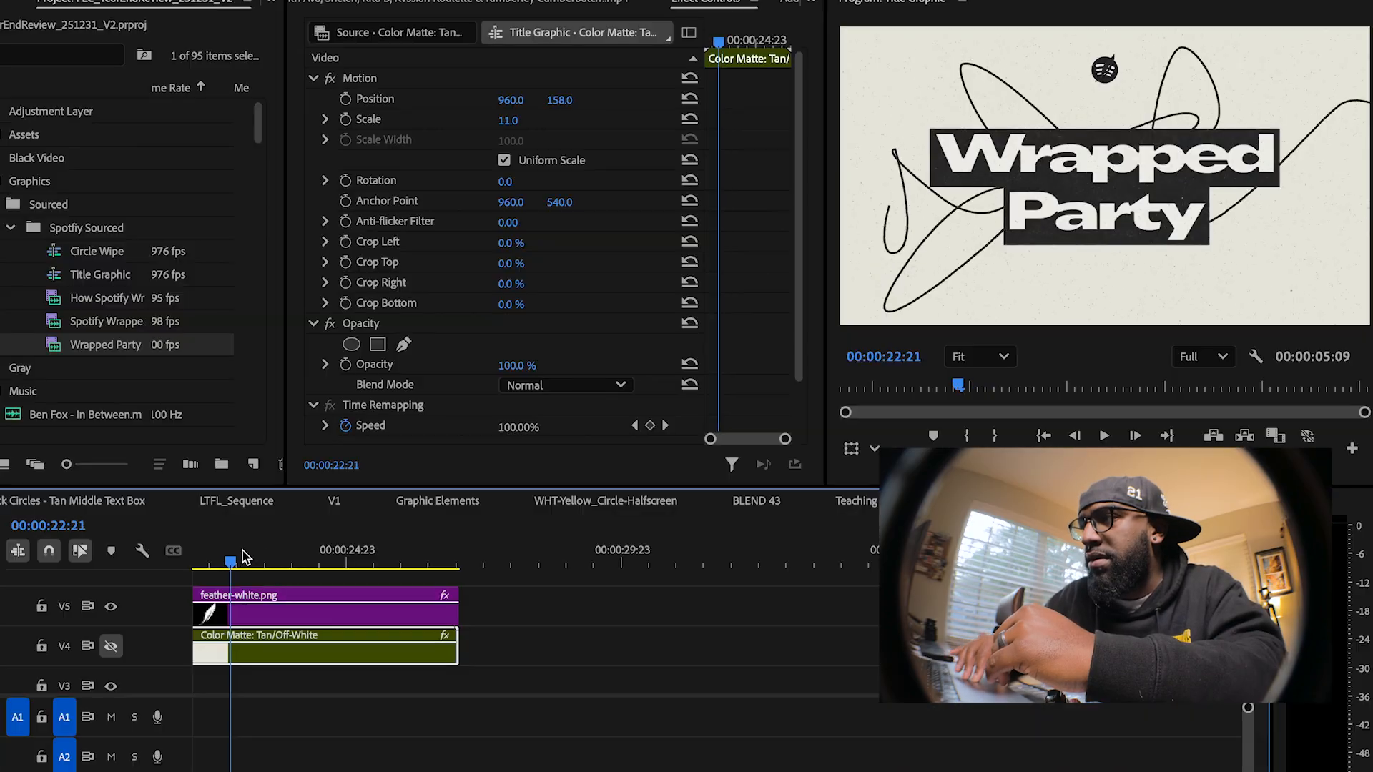
{"action": "left_click_drag", "start_coordinate": [239, 562], "coordinate": [312, 565]}
{"action": "left_click", "coordinate": [110, 607]}
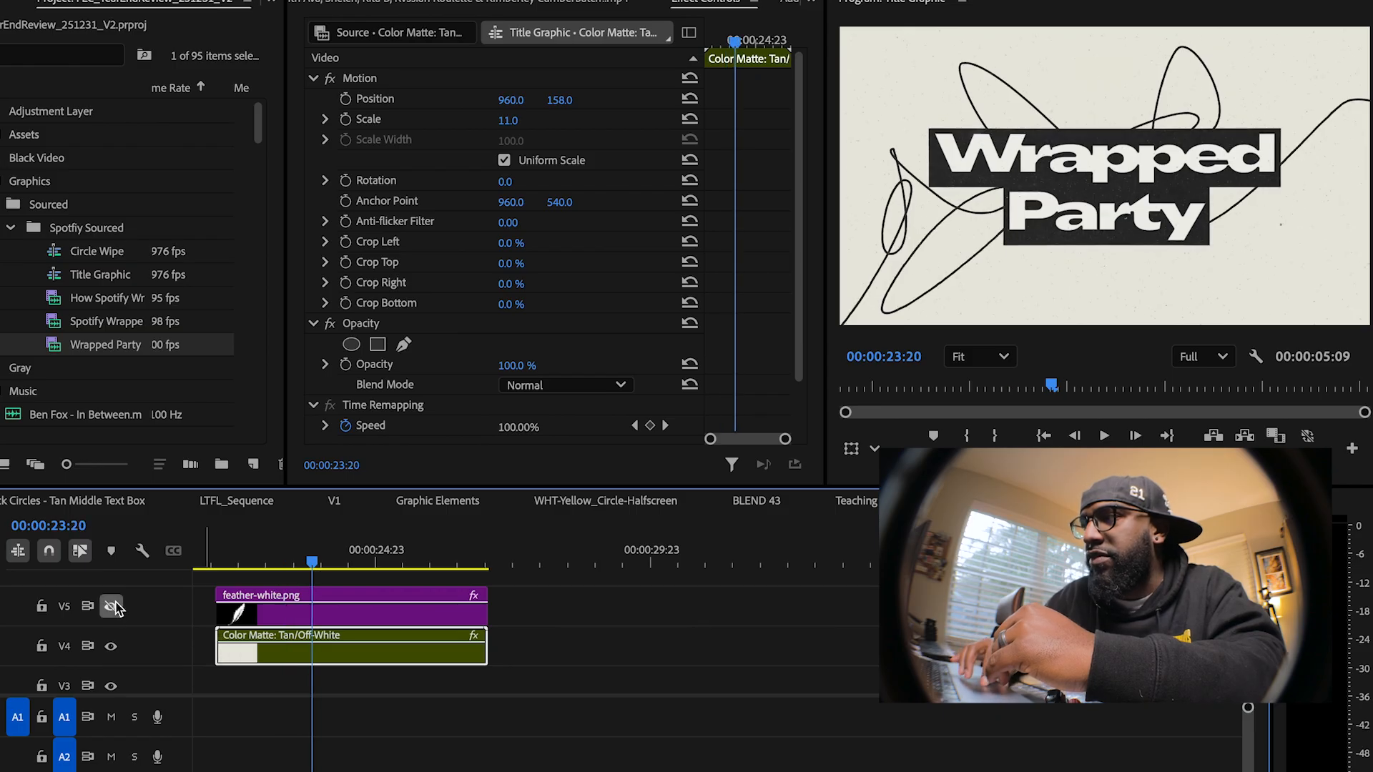
{"action": "mouse_move", "coordinate": [340, 552]}
{"action": "left_mouse_down"}
{"action": "mouse_move", "coordinate": [275, 552]}
{"action": "mouse_move", "coordinate": [362, 554]}
{"action": "left_mouse_up"}
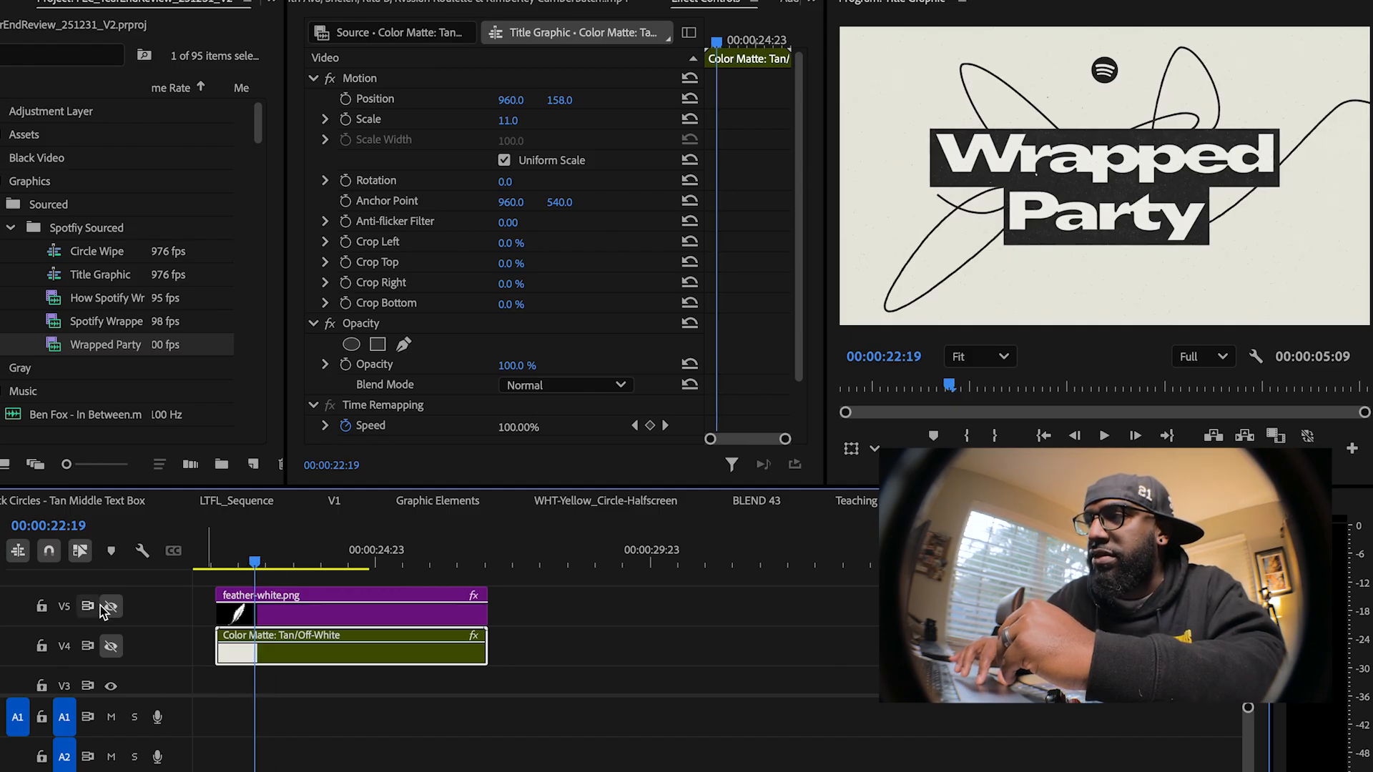
{"action": "left_click", "coordinate": [111, 646]}
{"action": "left_click", "coordinate": [111, 606]}
{"action": "left_click", "coordinate": [277, 560]}
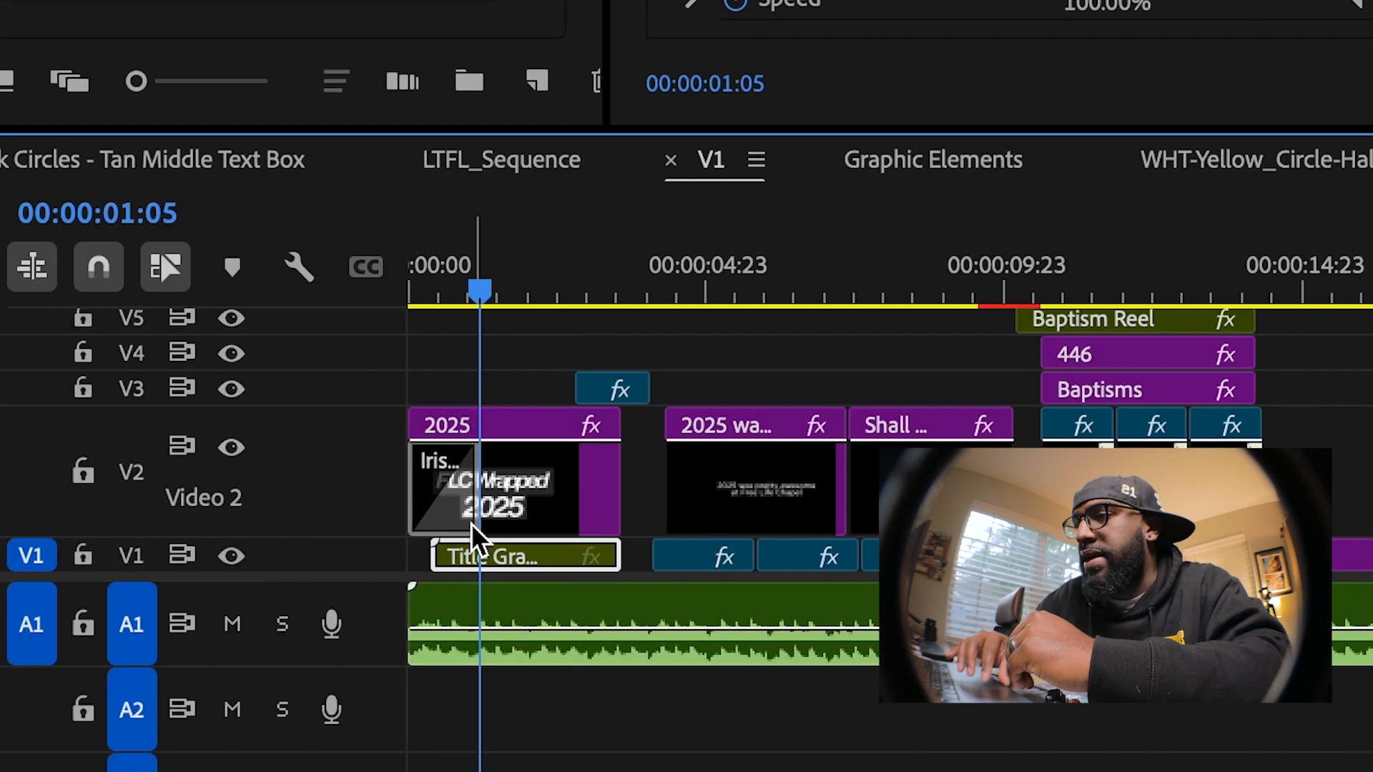
Inspect the effect settings of the 2025 graphic and the Title Graphic clip beneath it in the V1 sequence's opening seconds
{"action": "left_click", "coordinate": [582, 490]}
{"action": "left_click_drag", "start_coordinate": [495, 271], "coordinate": [431, 287]}
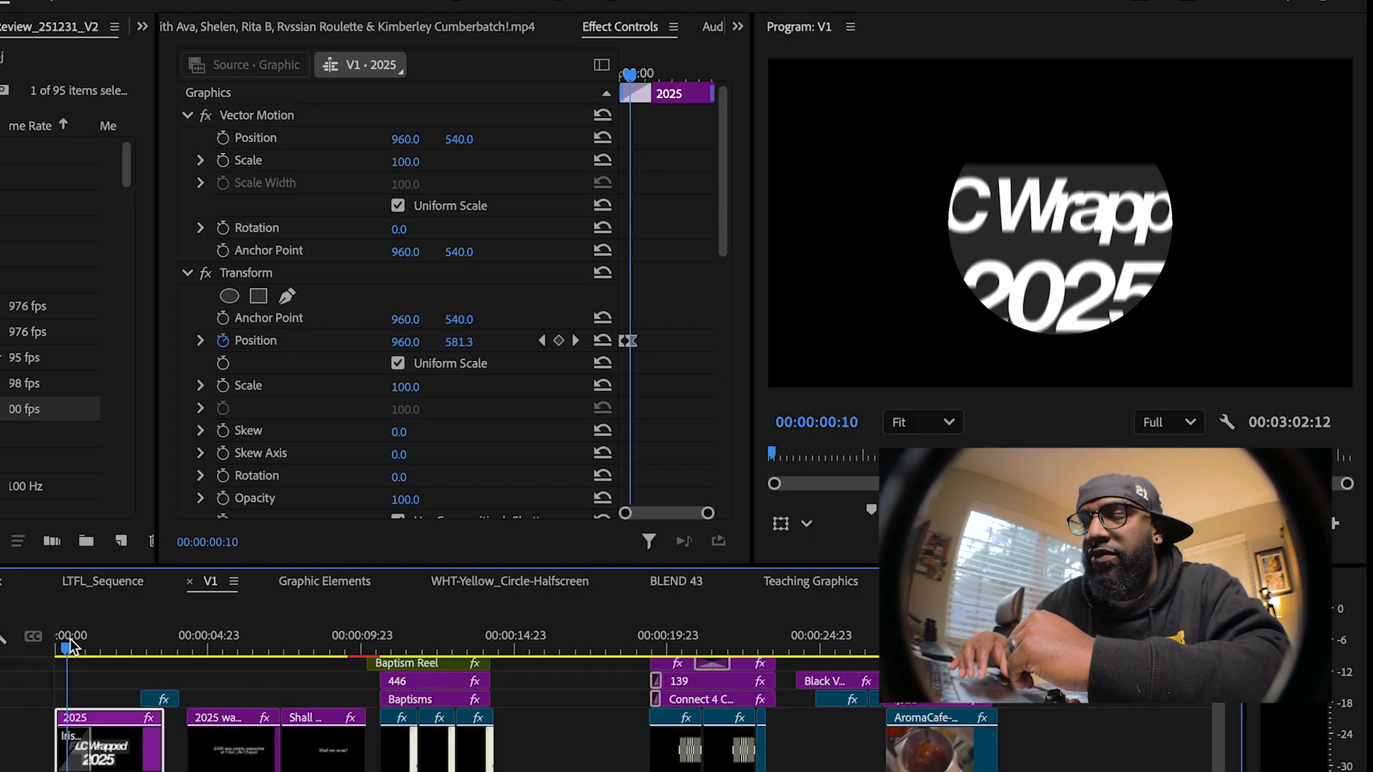
{"action": "left_click", "coordinate": [104, 771]}
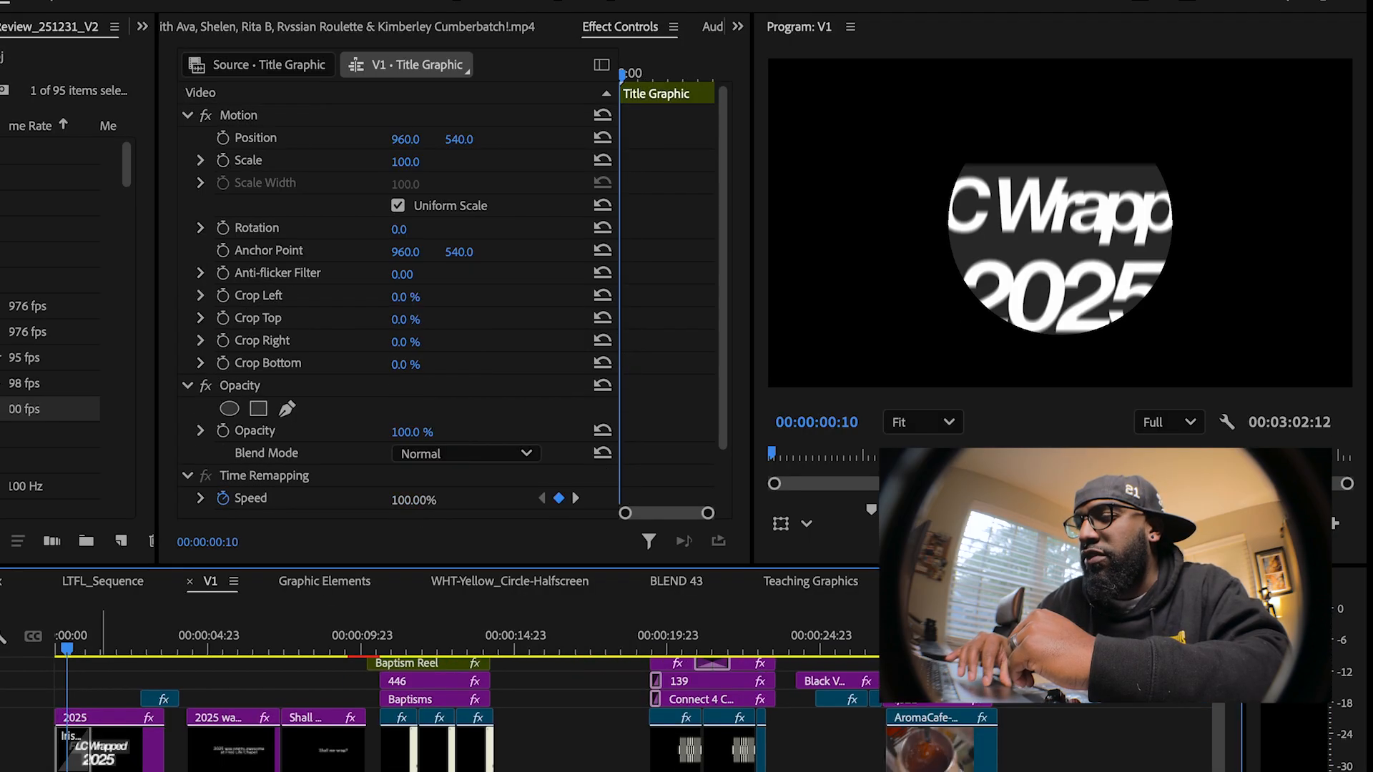
{"action": "left_click", "coordinate": [95, 631]}
{"action": "key", "text": "Left"}
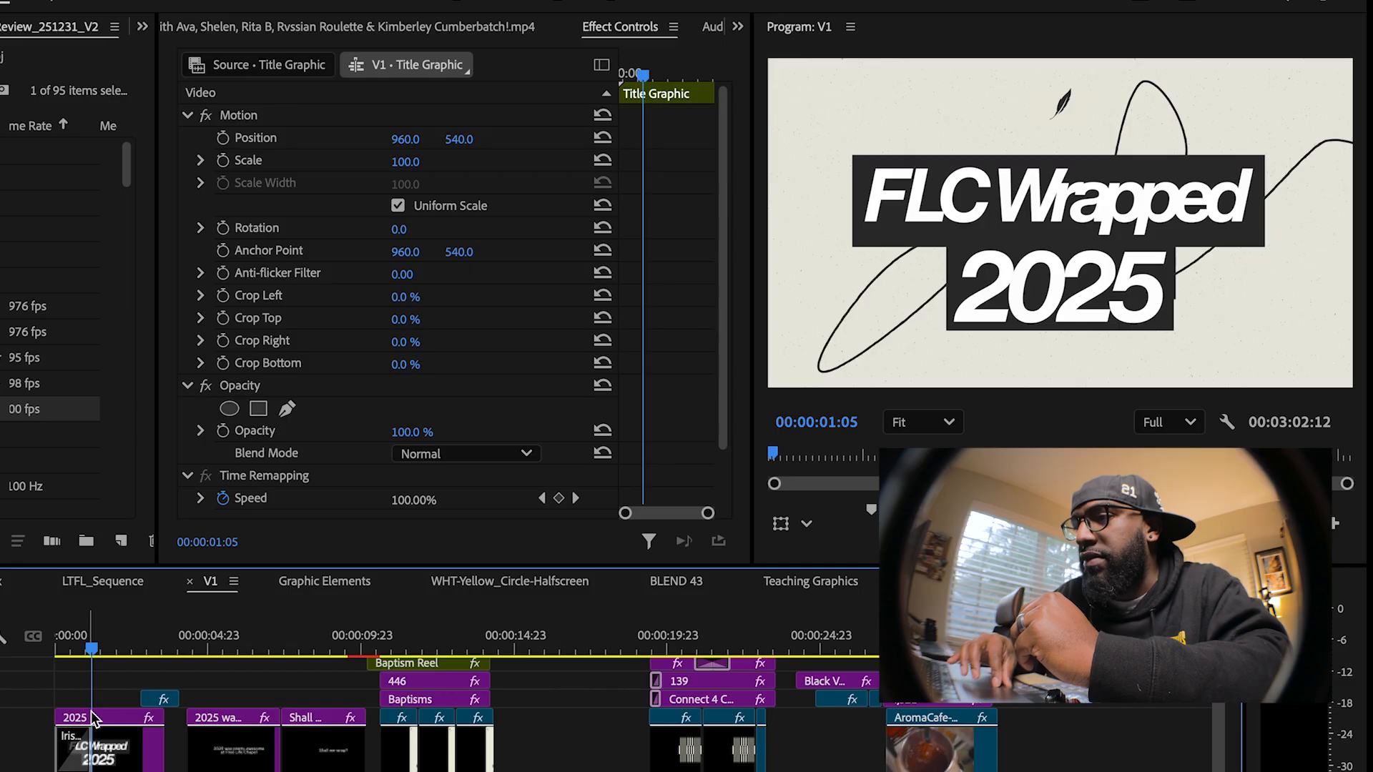
{"action": "left_click", "coordinate": [88, 648]}
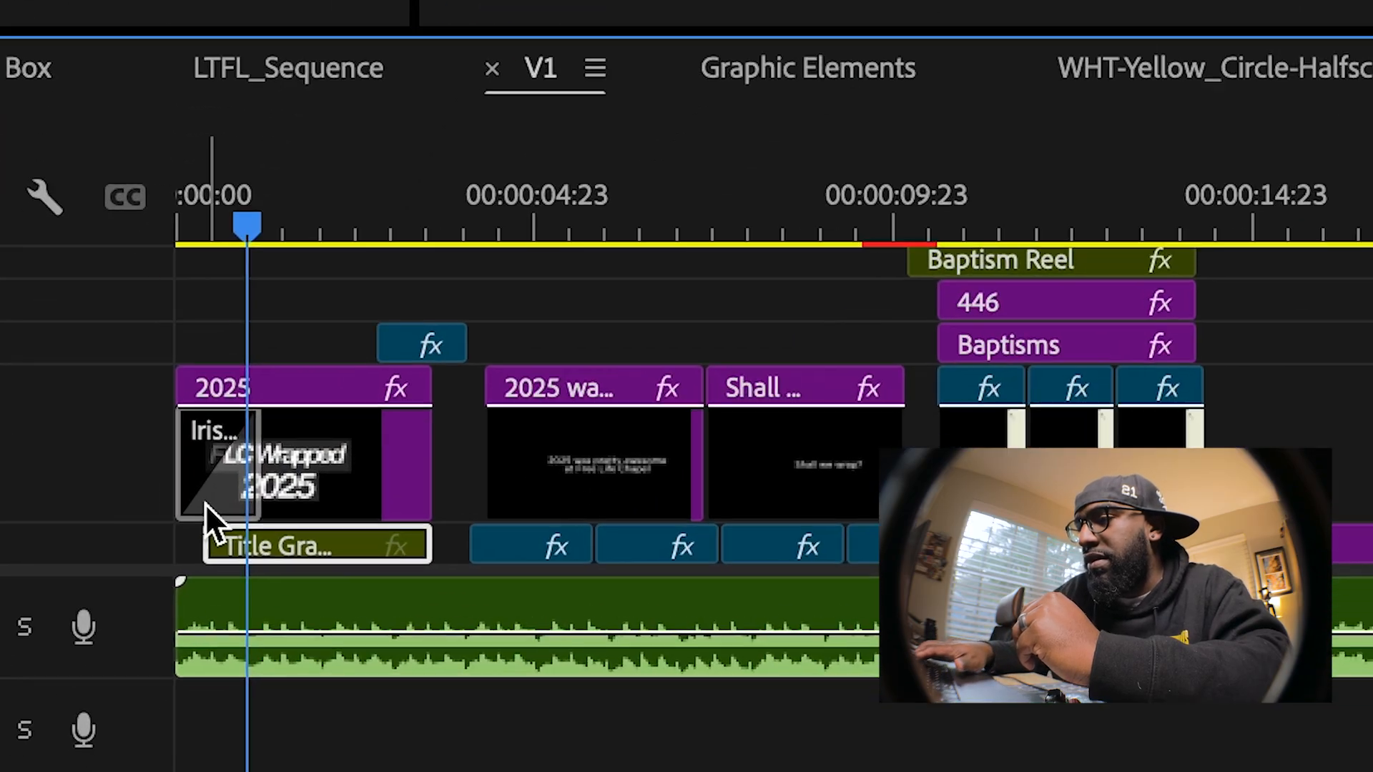
Examine the Iris Round transition on the 2025 graphic over the Title Graphic clip, previewing from 00:00:00:05 to 00:00:01:01
{"action": "key", "text": "equal"}
{"action": "key", "text": "equal"}
{"action": "key", "text": "equal"}
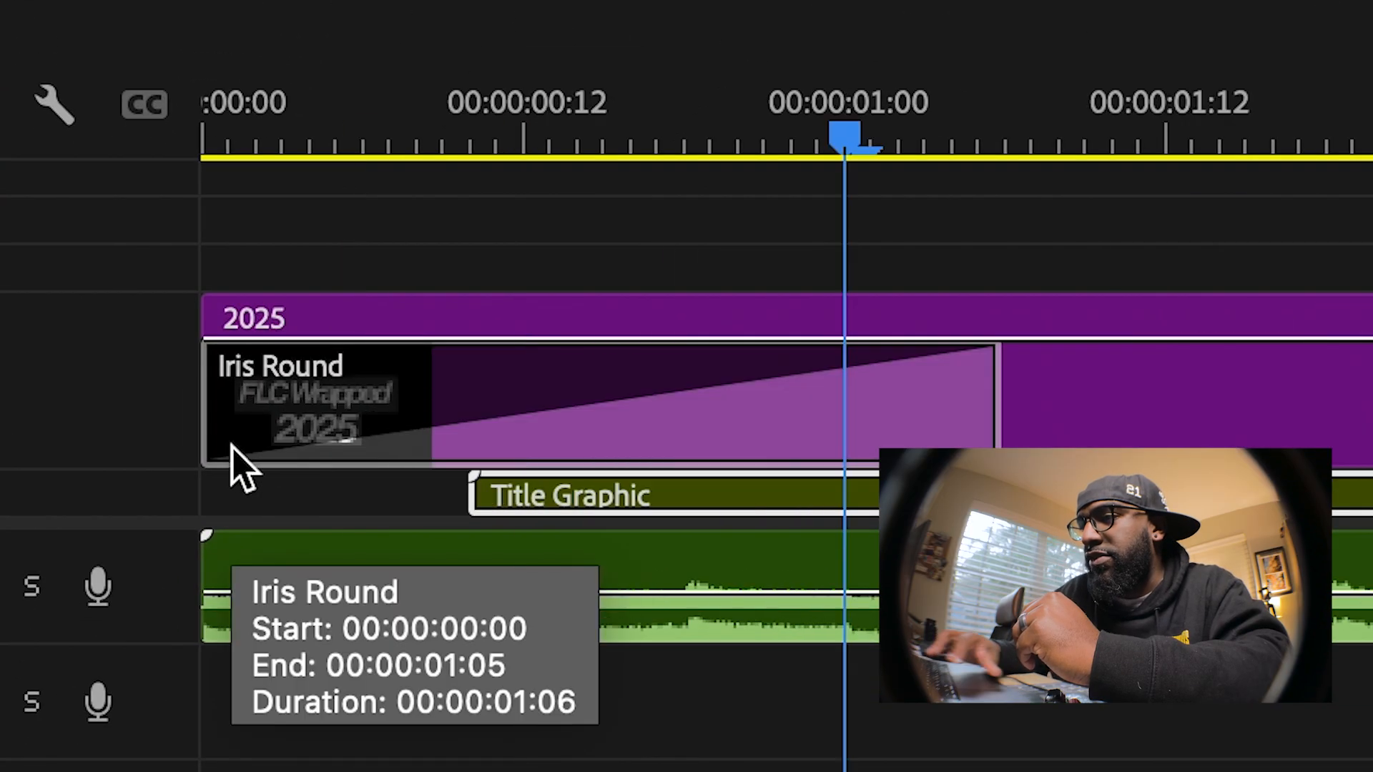
{"action": "left_click", "coordinate": [350, 120]}
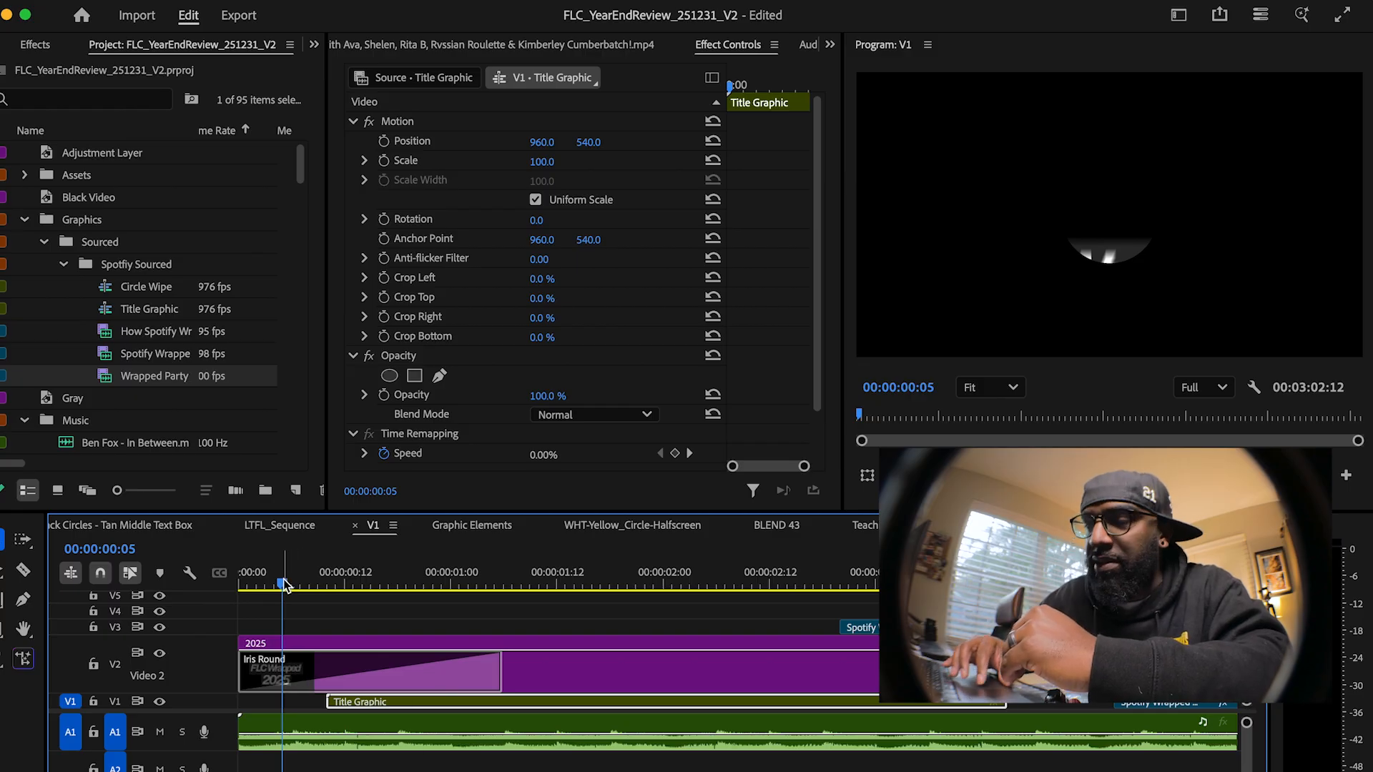
{"action": "left_click_drag", "start_coordinate": [284, 583], "coordinate": [302, 580]}
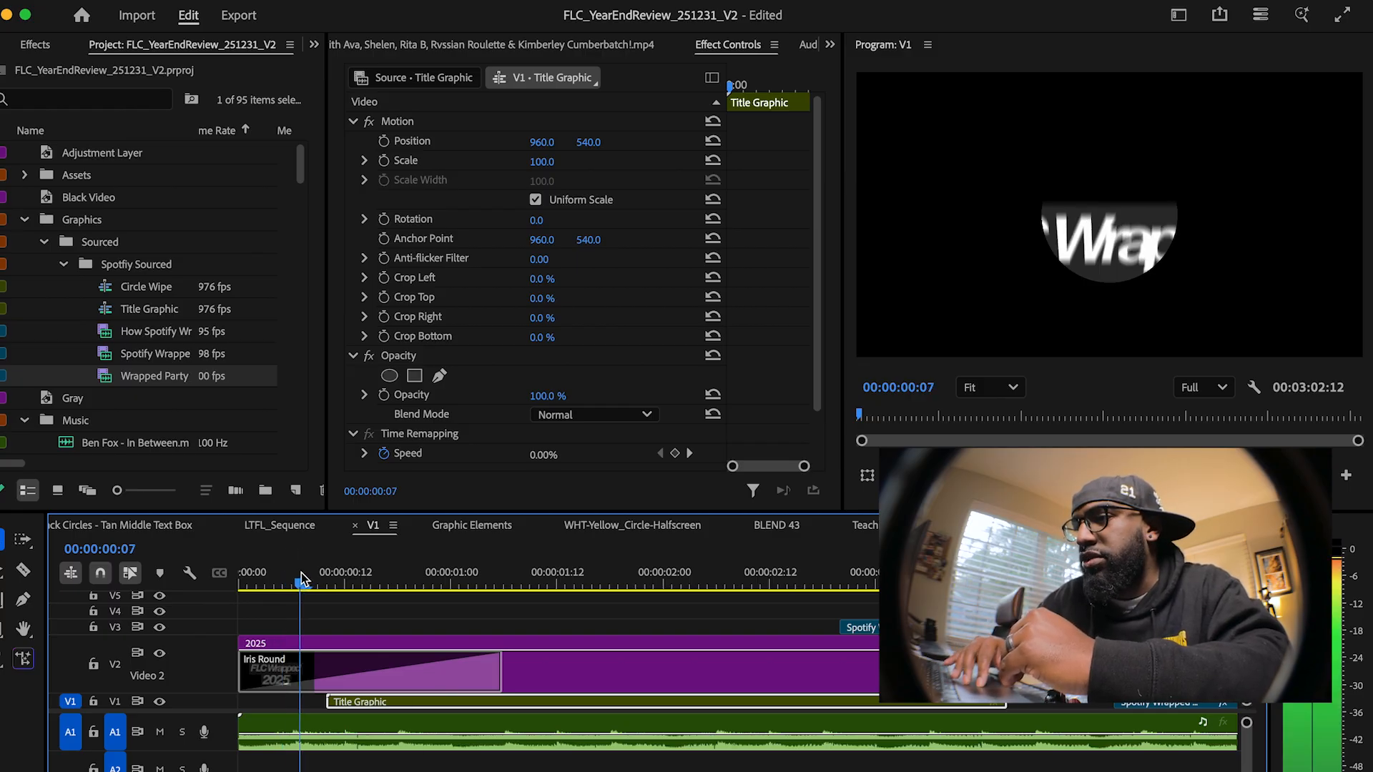
{"action": "left_click_drag", "start_coordinate": [301, 567], "coordinate": [365, 609]}
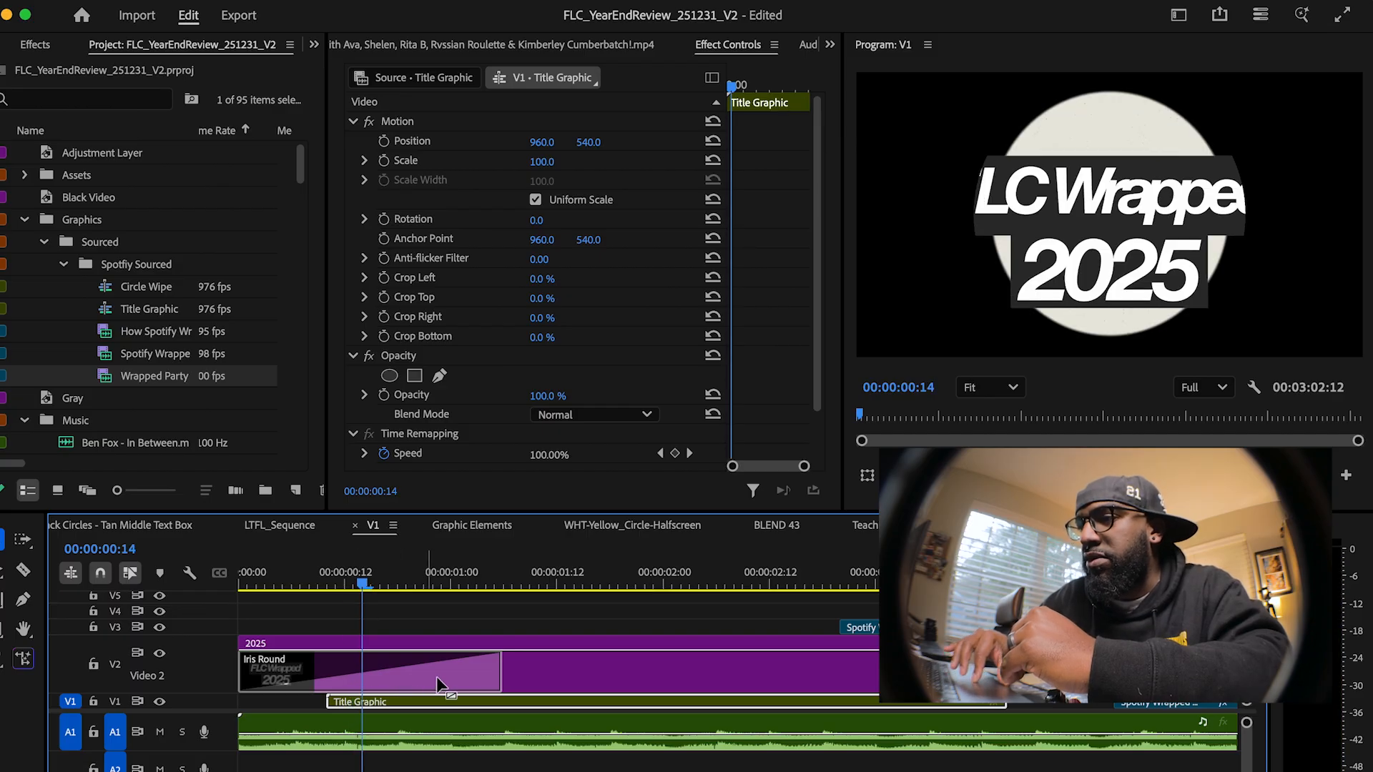
{"action": "left_click", "coordinate": [370, 583]}
{"action": "left_click", "coordinate": [364, 581]}
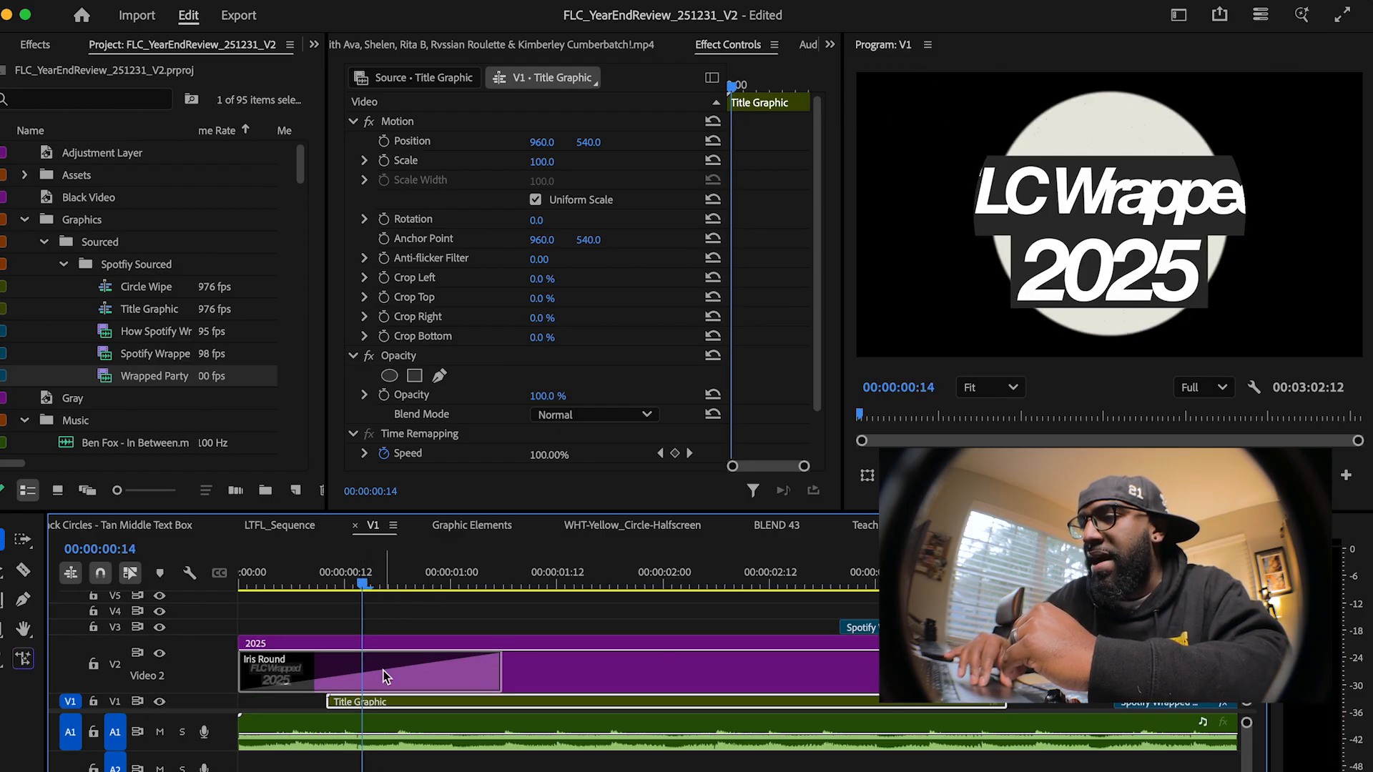
{"action": "left_click_drag", "start_coordinate": [347, 581], "coordinate": [464, 592]}
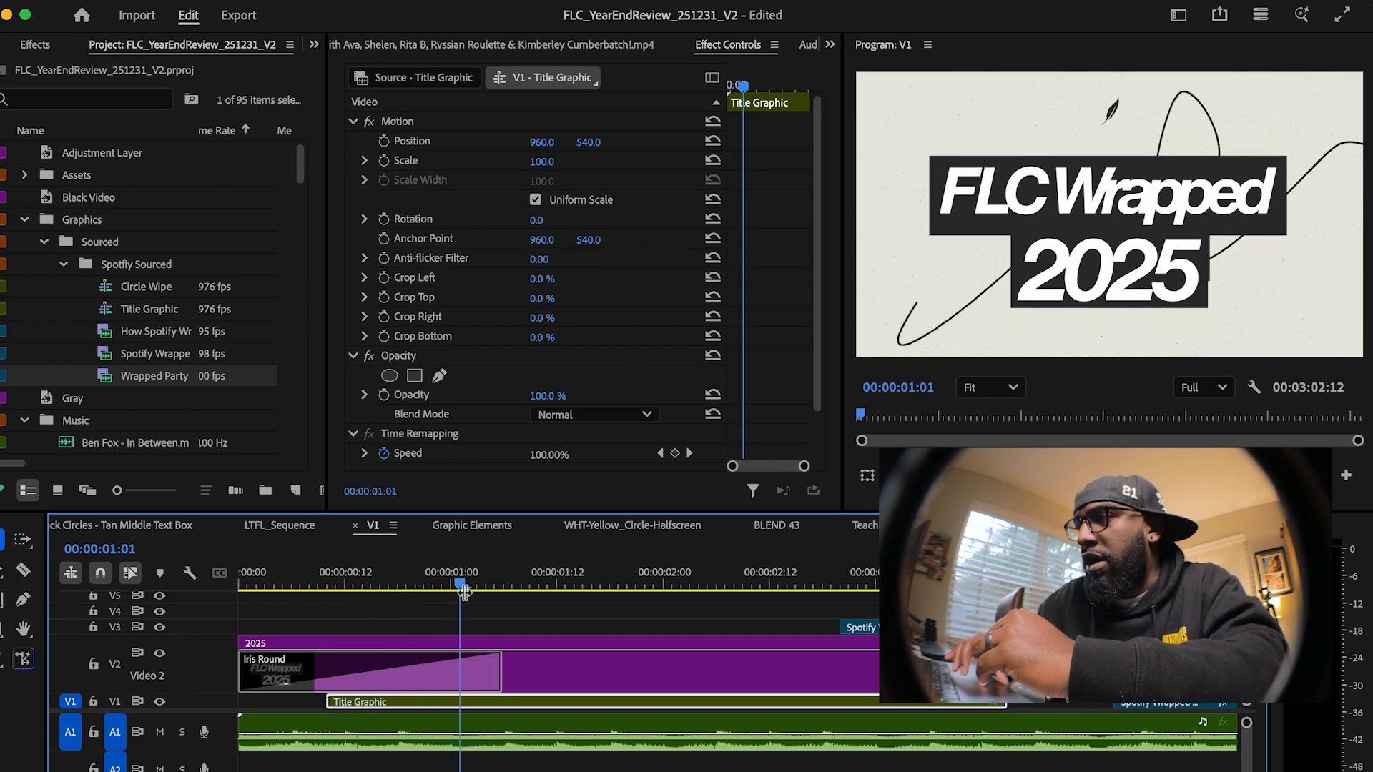
Toggle the visibility of track V2 repeatedly to compare the title with and without the 2025 graphic
{"action": "left_click", "coordinate": [160, 653]}
{"action": "left_click", "coordinate": [161, 654]}
{"action": "left_click", "coordinate": [161, 654]}
{"action": "left_click", "coordinate": [161, 655]}
{"action": "left_click", "coordinate": [161, 654]}
{"action": "left_click", "coordinate": [160, 654]}
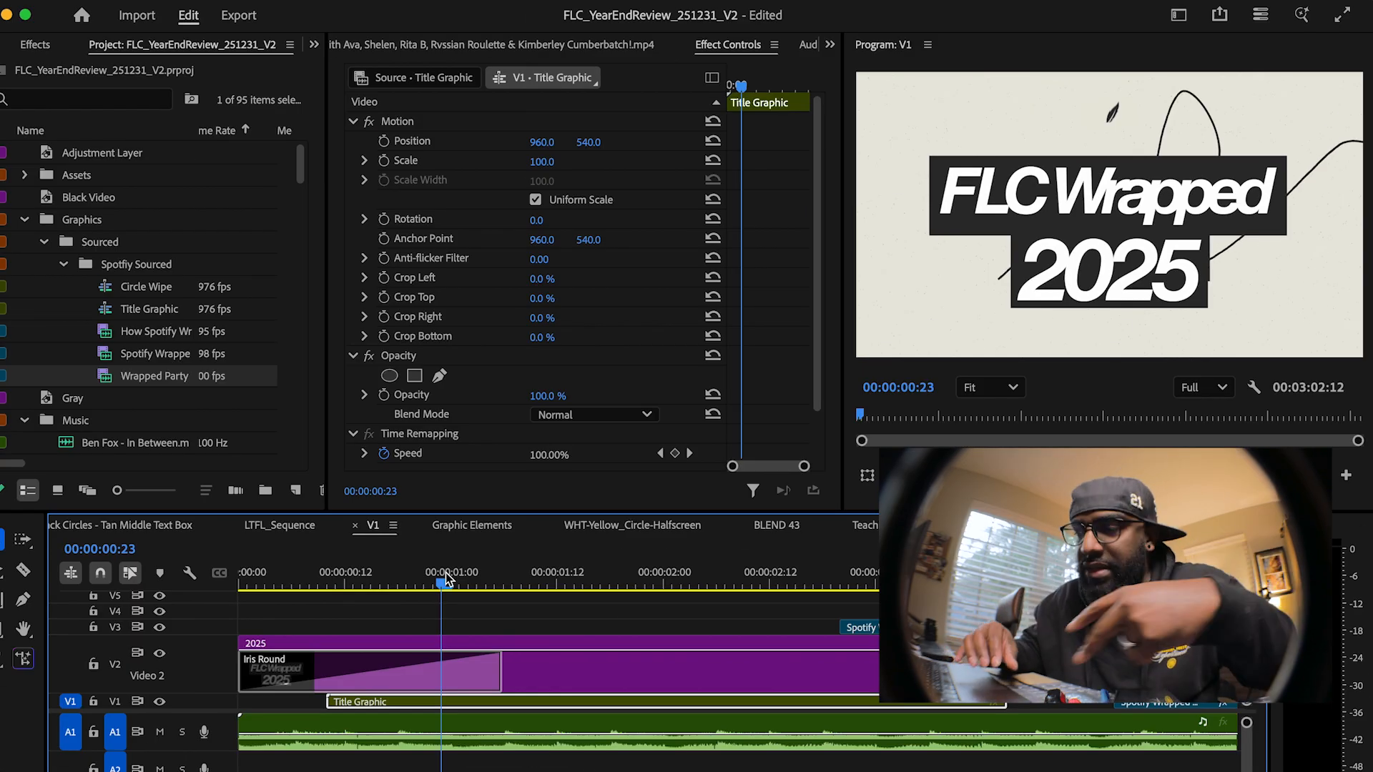
Preview the title up to 00:00:02:22 and locate the source of the striped Spotify Wrapped 2025 Template & Generator.mp4 clip in the project
{"action": "left_click_drag", "start_coordinate": [473, 562], "coordinate": [847, 594]}
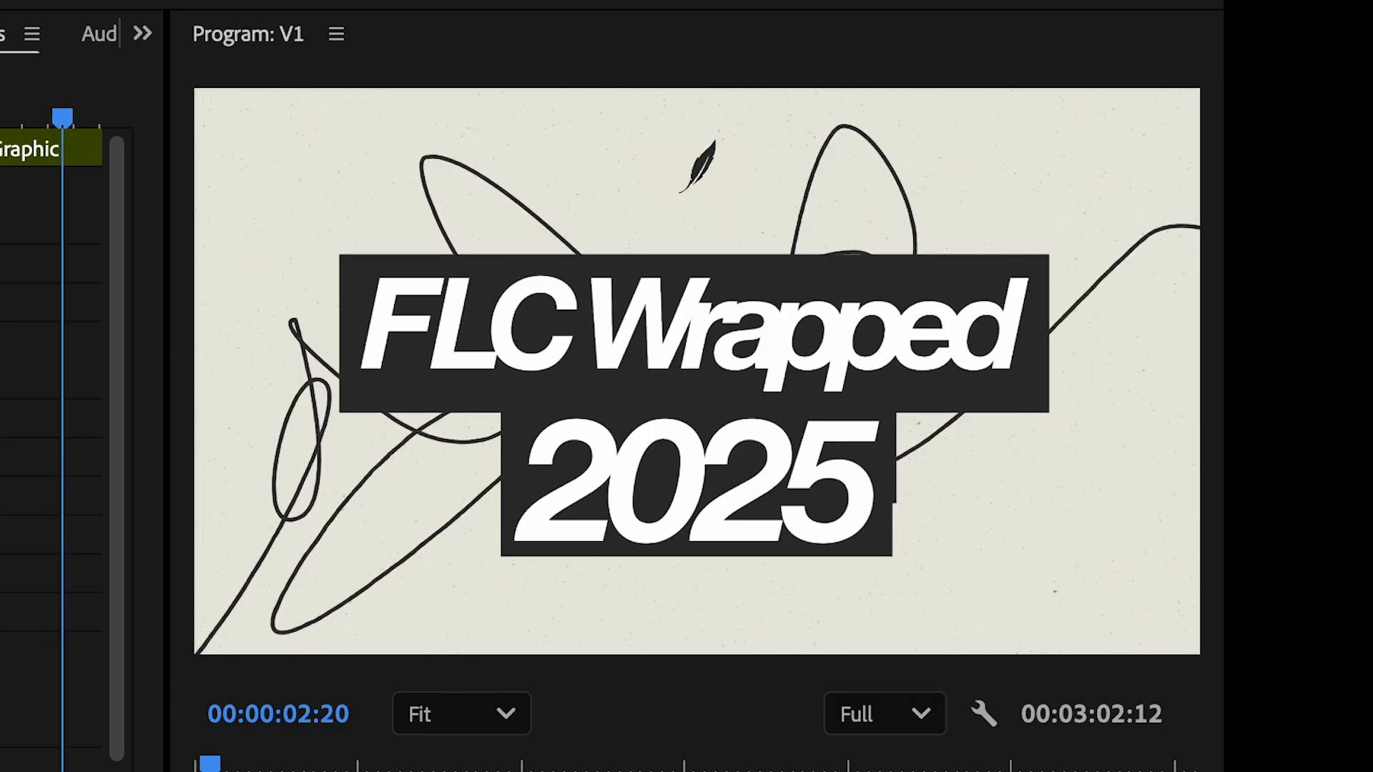
{"action": "left_click_drag", "start_coordinate": [62, 118], "coordinate": [68, 118]}
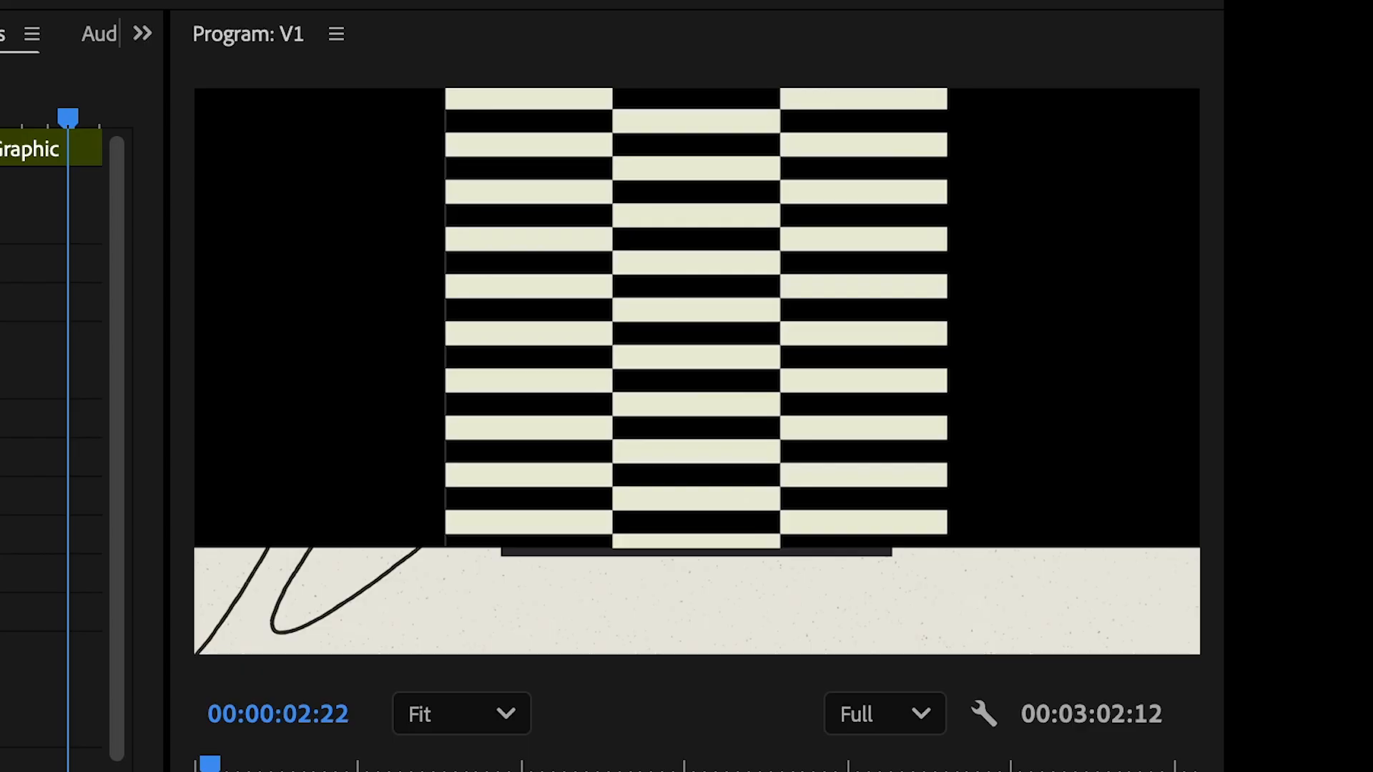
{"action": "left_click", "coordinate": [564, 424]}
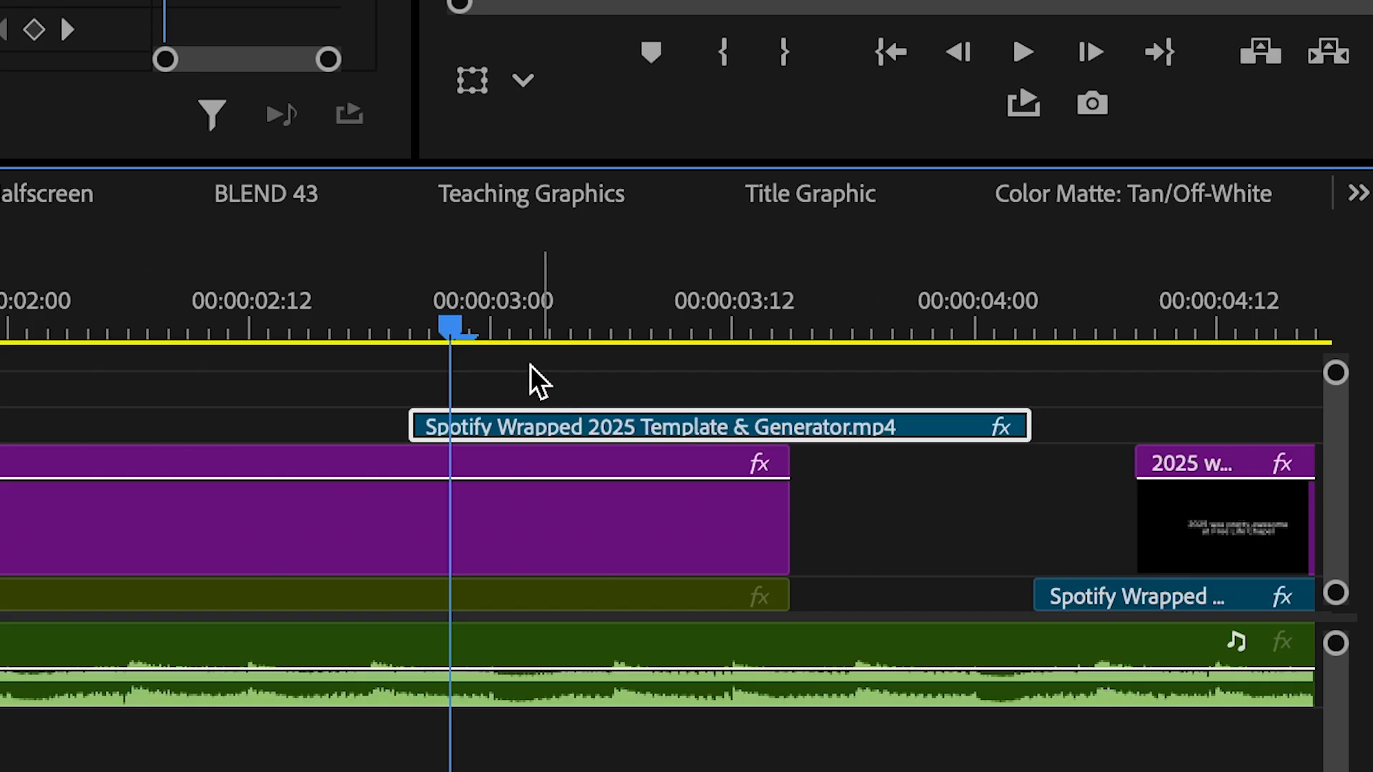
{"action": "right_click", "coordinate": [563, 427]}
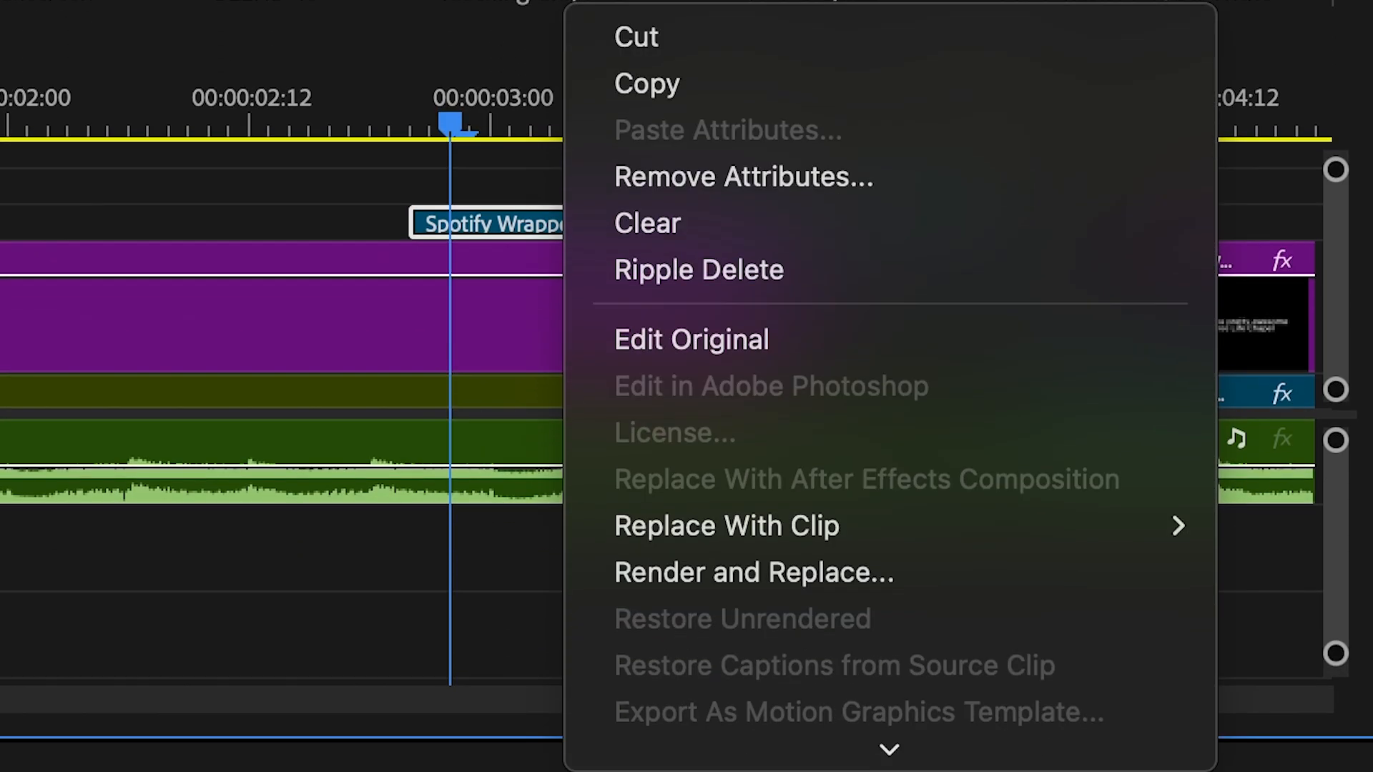
{"action": "scroll", "coordinate": [890, 386], "scroll_direction": "down", "scroll_amount": 15}
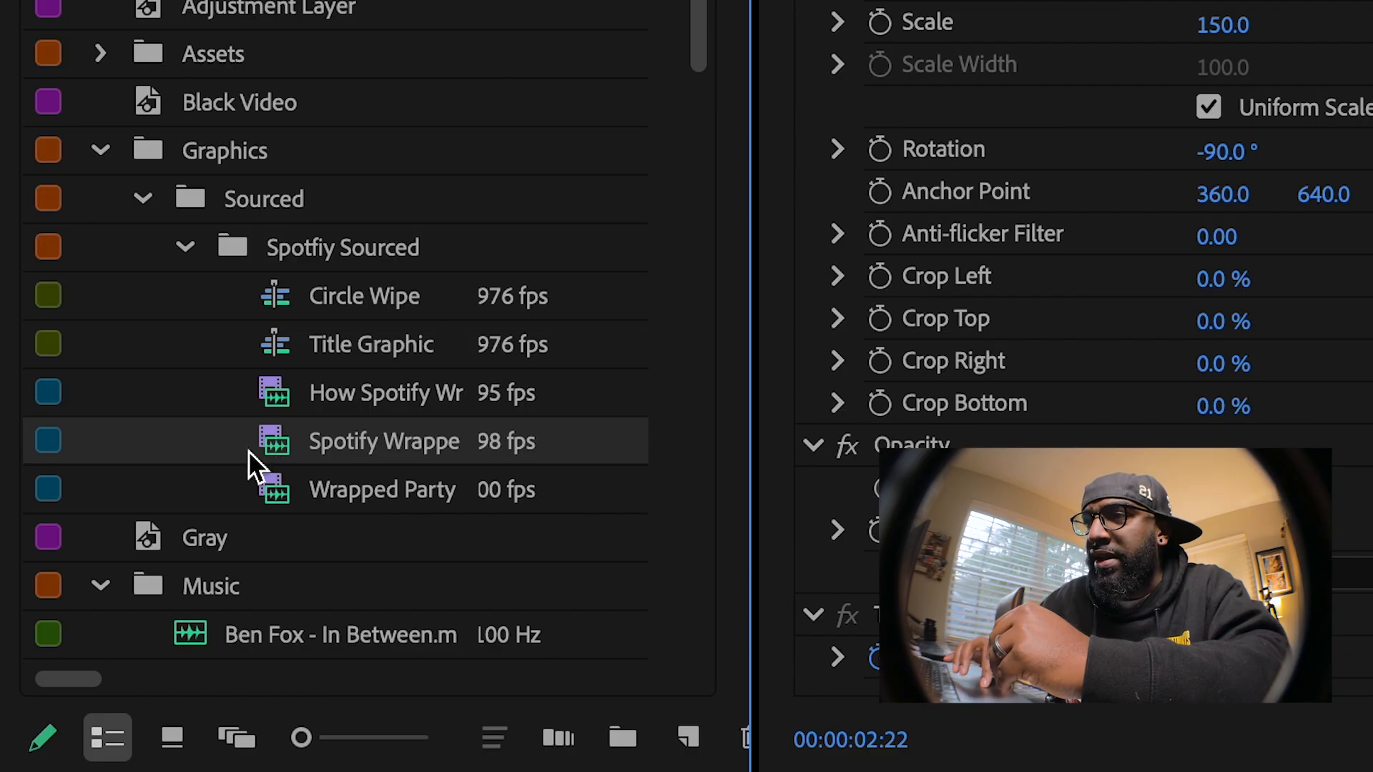
Open Spotify Wrapped 2025 Template & Generator.mp4 in the Source monitor and preview its footage through 00:00:25:17
{"action": "double_click", "coordinate": [274, 442]}
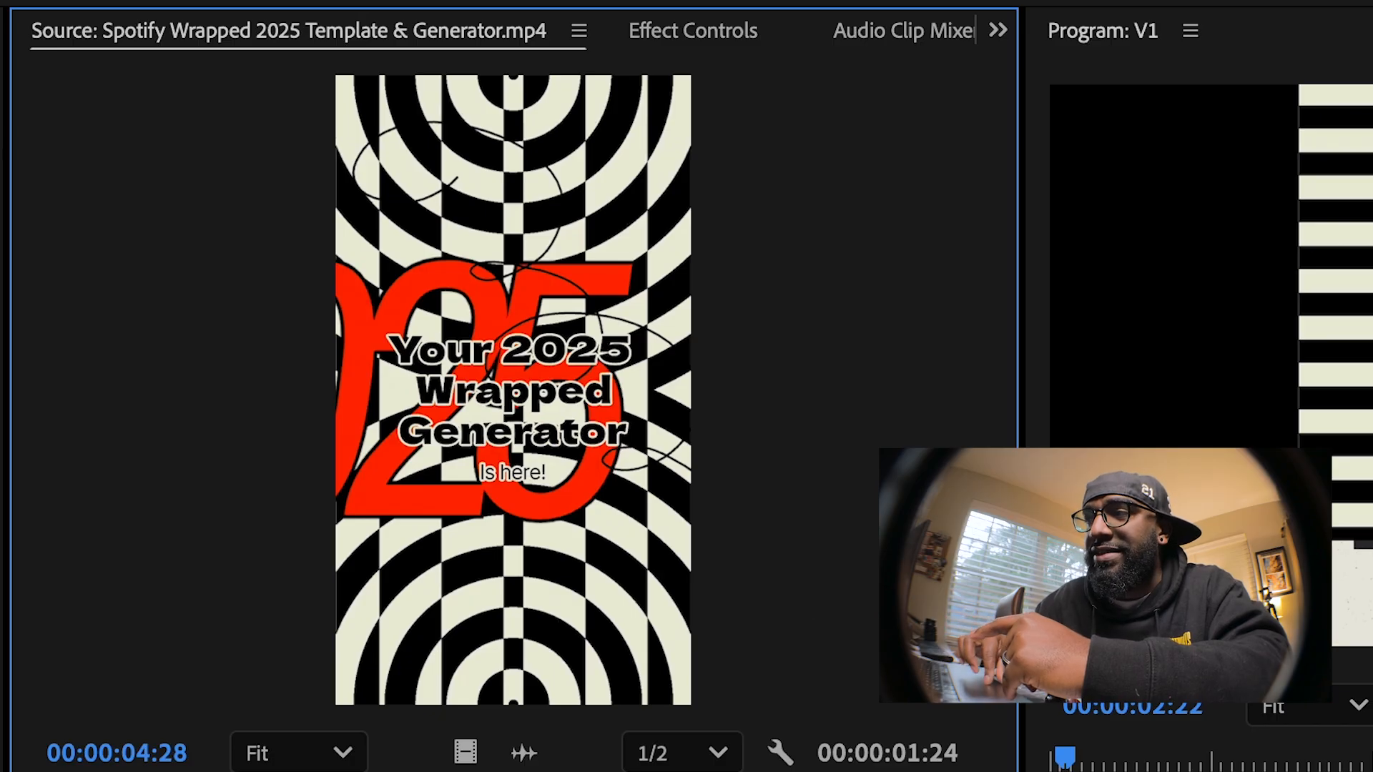
{"action": "left_click_drag", "start_coordinate": [143, 771], "coordinate": [65, 767]}
{"action": "key", "text": "space"}
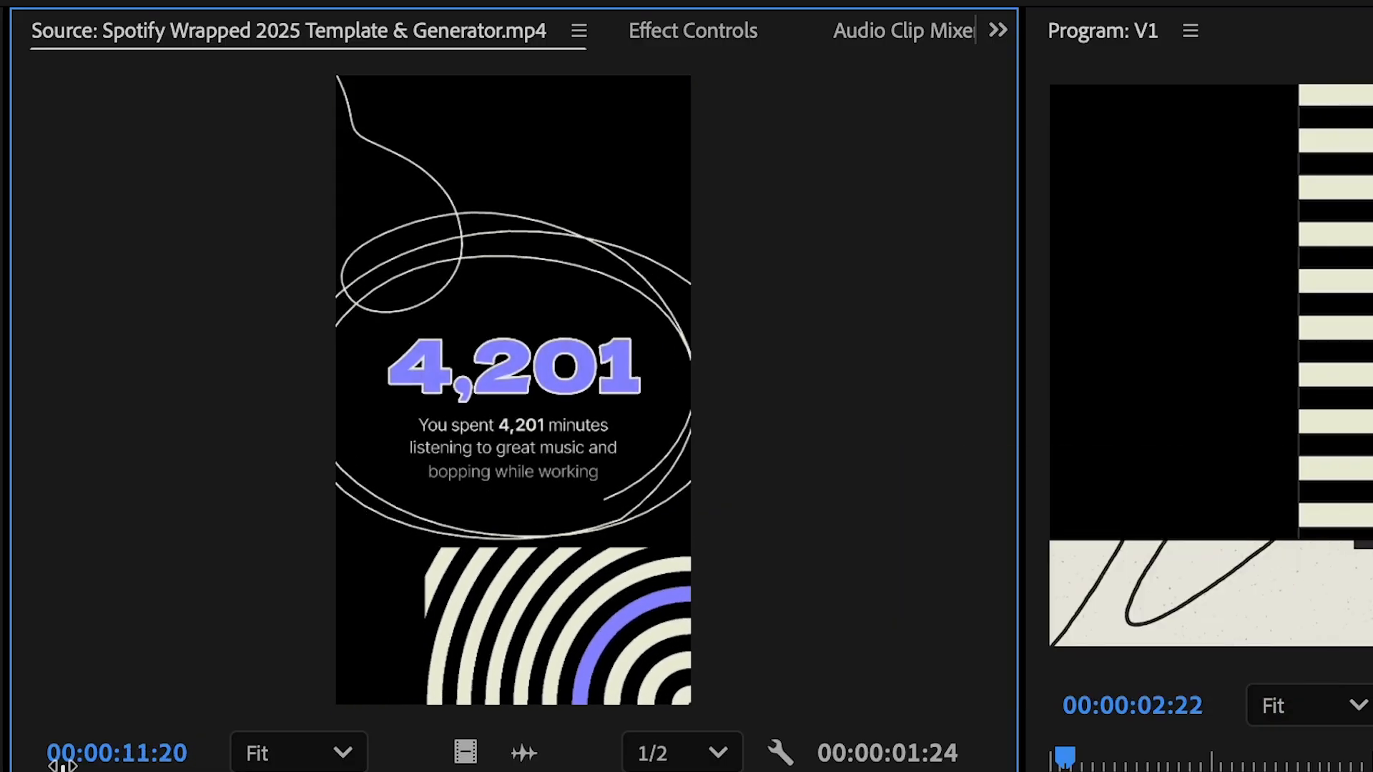
{"action": "left_click", "coordinate": [214, 771]}
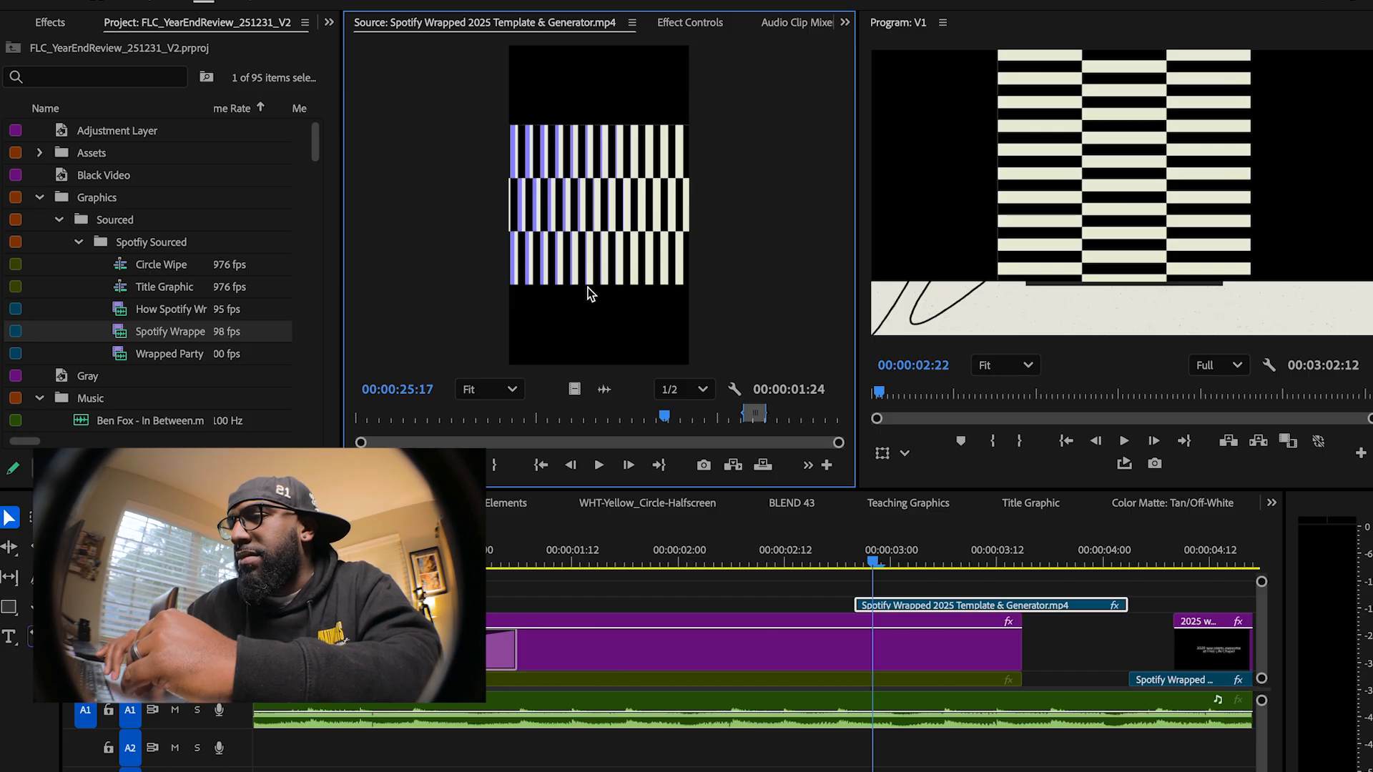
Inspect the Position keyframes of the striped template clip on V3 between 00:00:02:20 and 00:00:03:01
{"action": "left_click", "coordinate": [896, 587]}
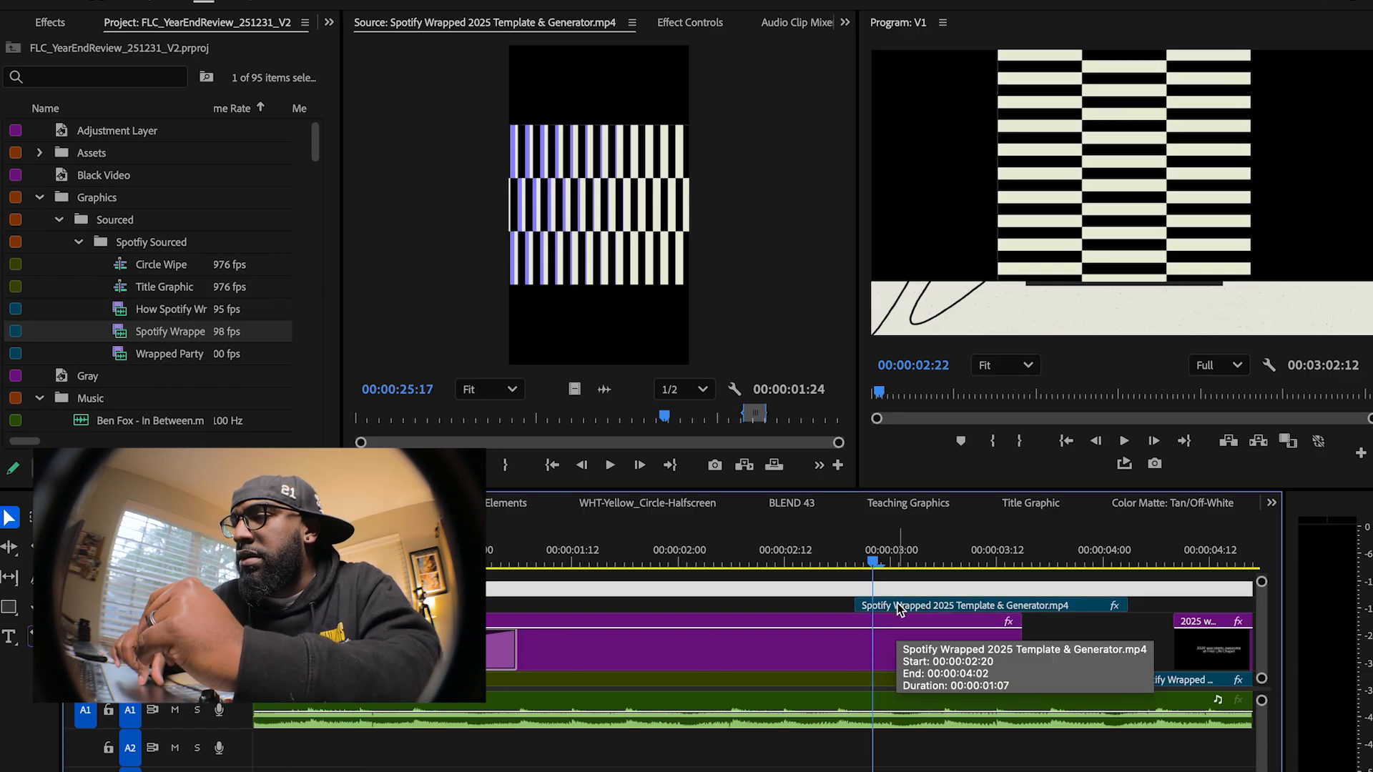
{"action": "left_click", "coordinate": [898, 607]}
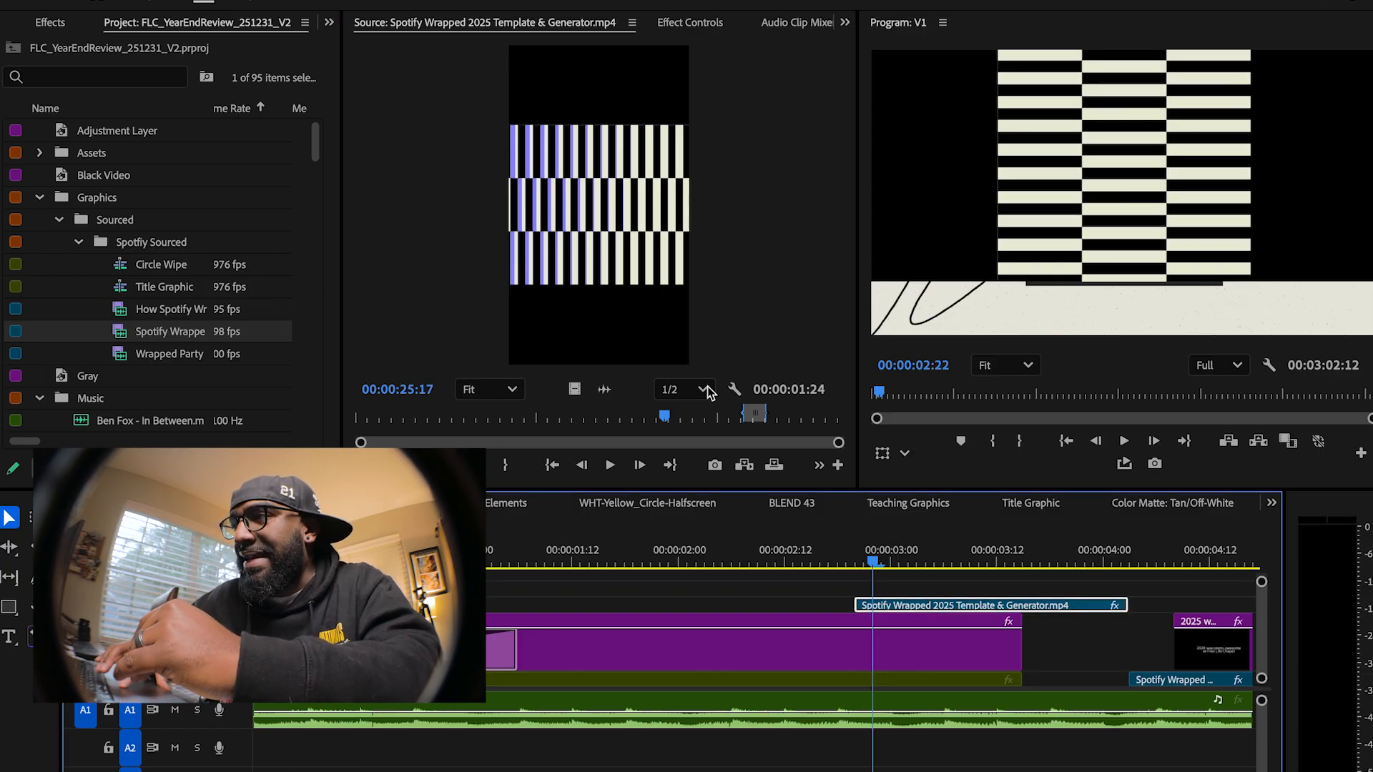
{"action": "left_click_drag", "start_coordinate": [836, 561], "coordinate": [899, 560]}
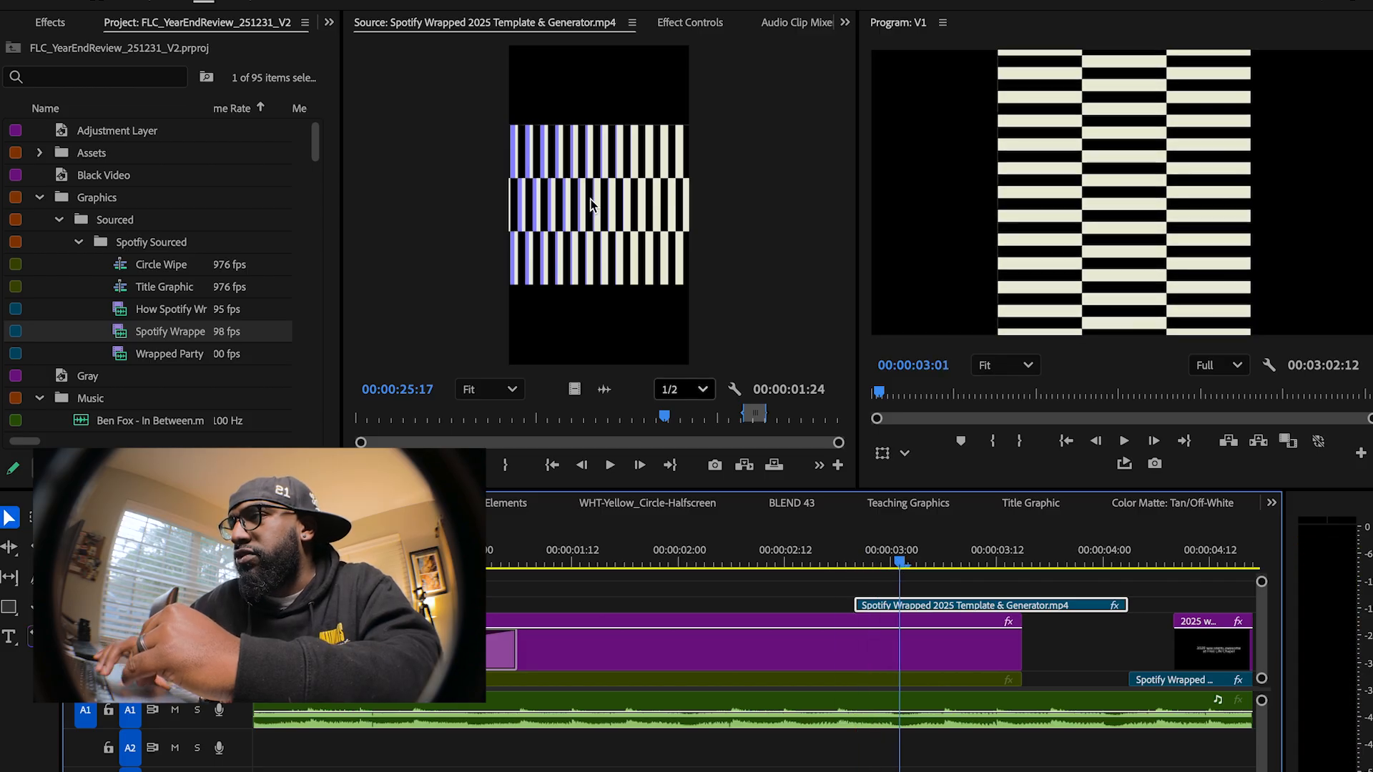
{"action": "left_click", "coordinate": [686, 27]}
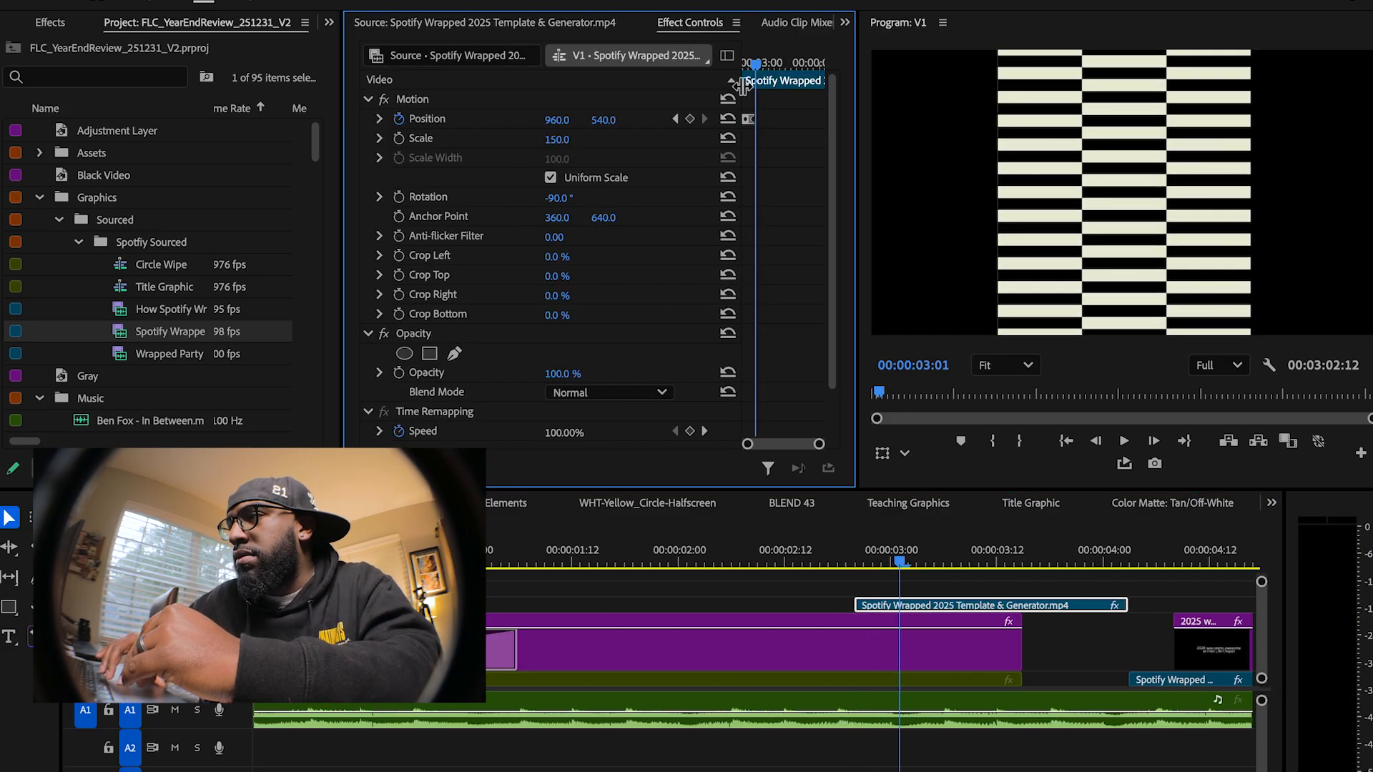
{"action": "left_click_drag", "start_coordinate": [757, 65], "coordinate": [678, 65]}
{"action": "key", "text": "="}
{"action": "key", "text": "="}
{"action": "key", "text": "="}
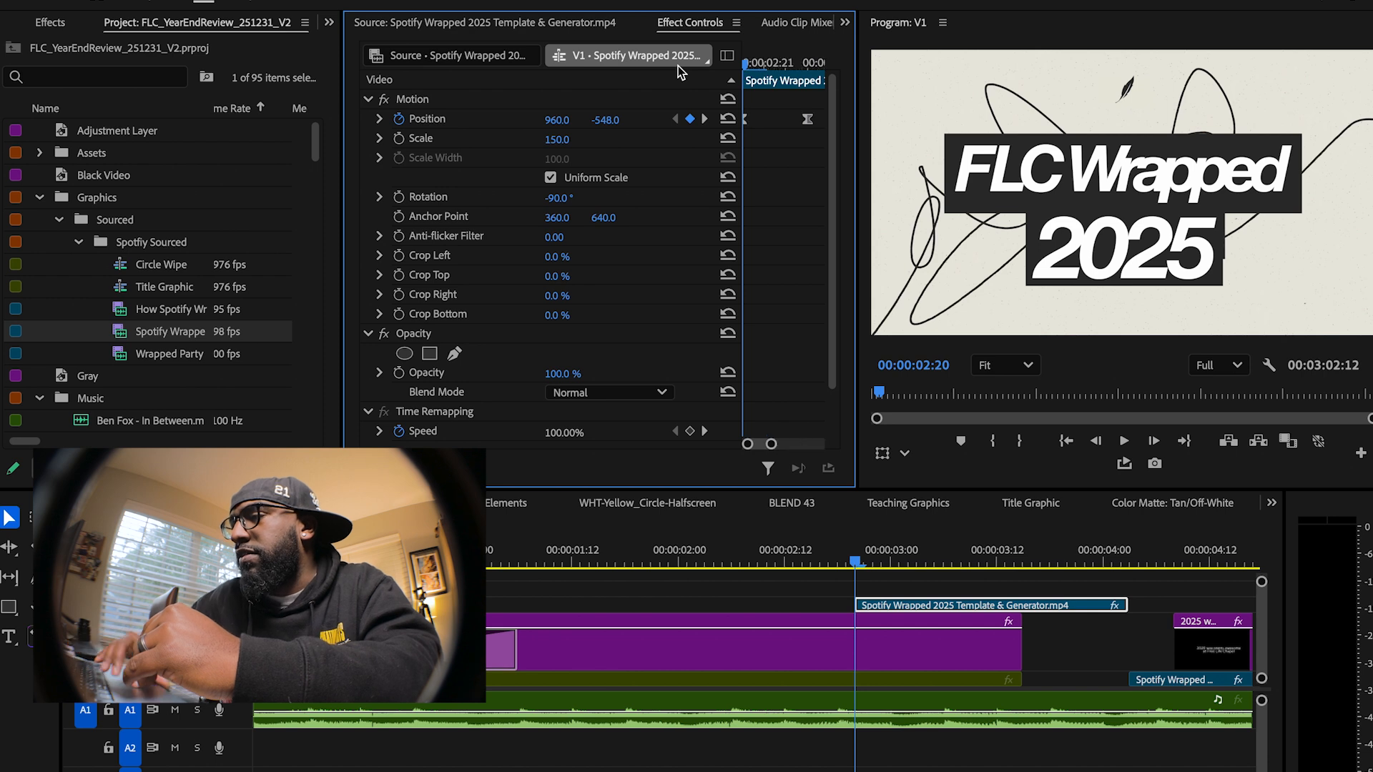
{"action": "left_click", "coordinate": [766, 63]}
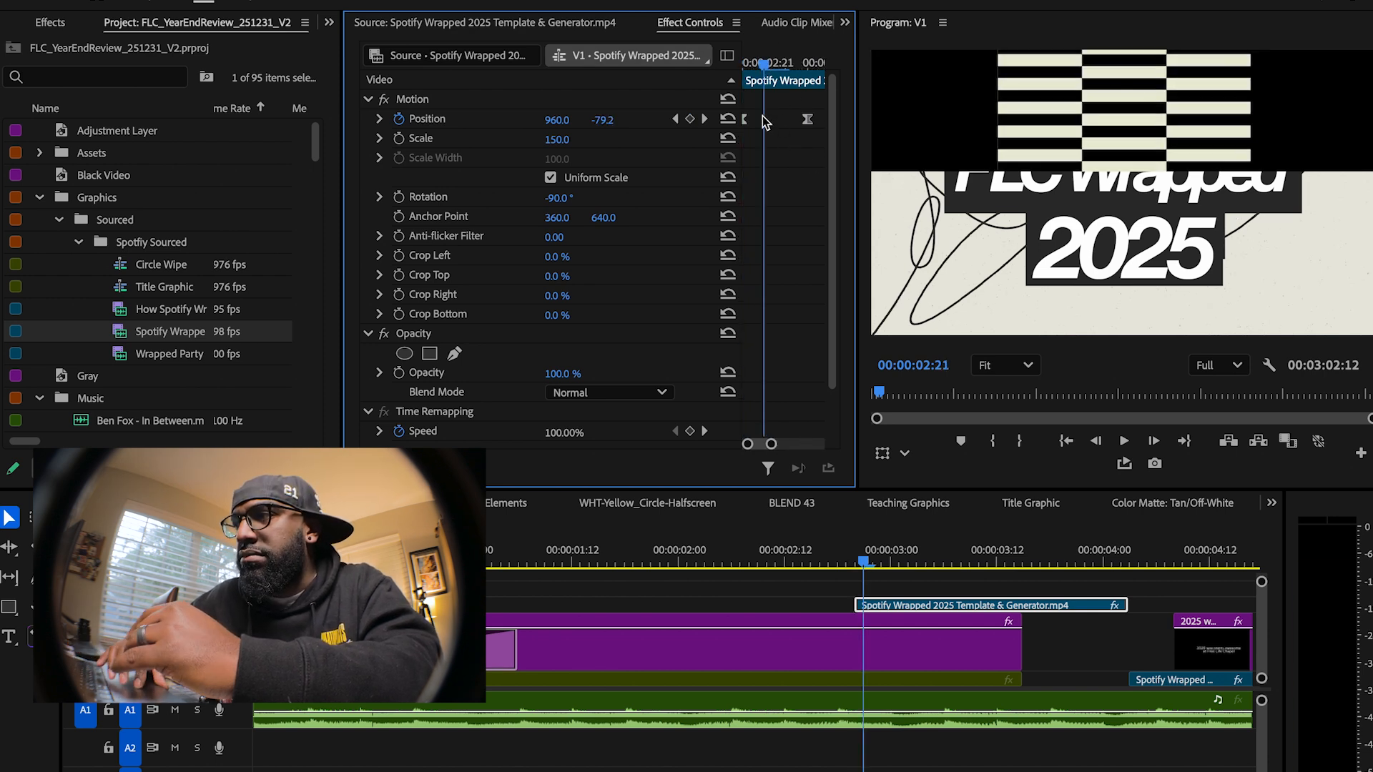
Apply Ease In temporal interpolation to the striped clip's second Position keyframe
{"action": "right_click", "coordinate": [776, 138]}
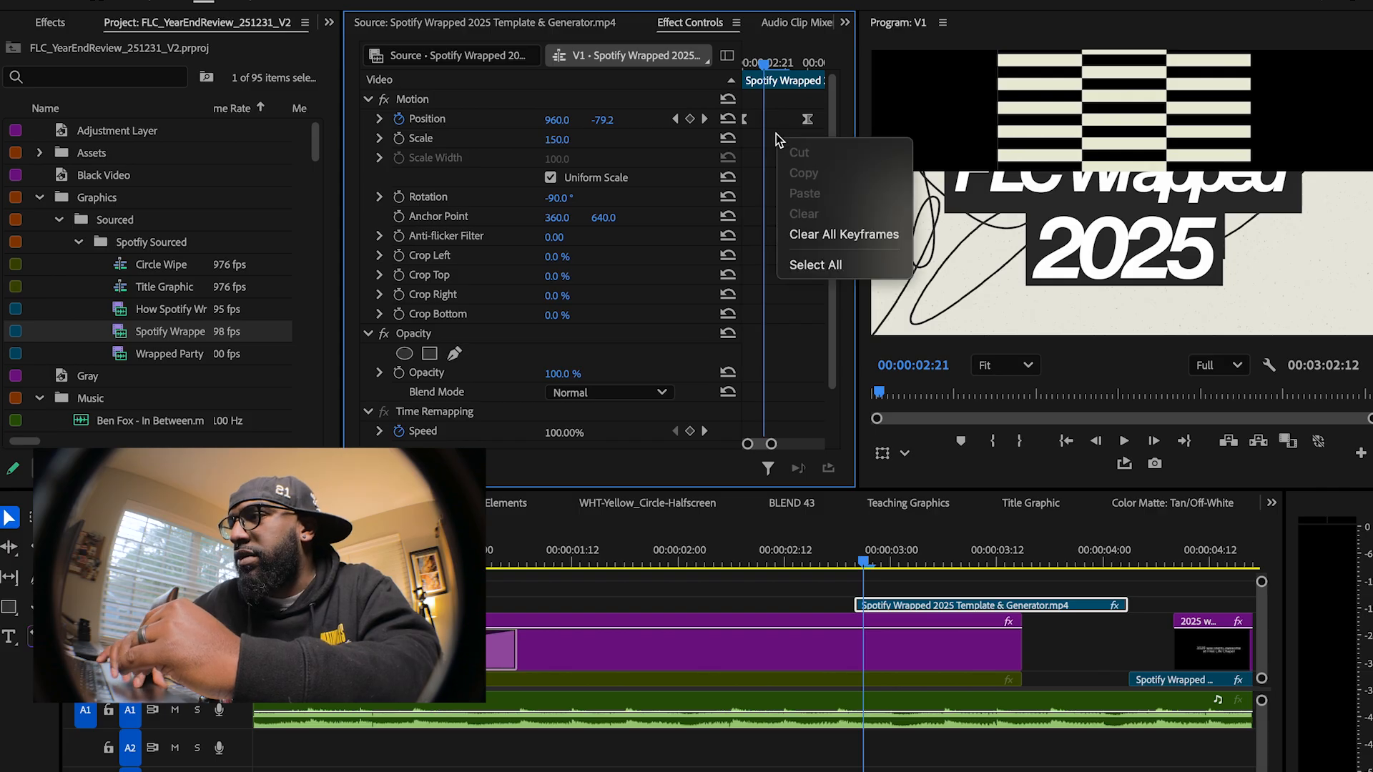
{"action": "left_click", "coordinate": [756, 132]}
{"action": "left_click", "coordinate": [808, 119]}
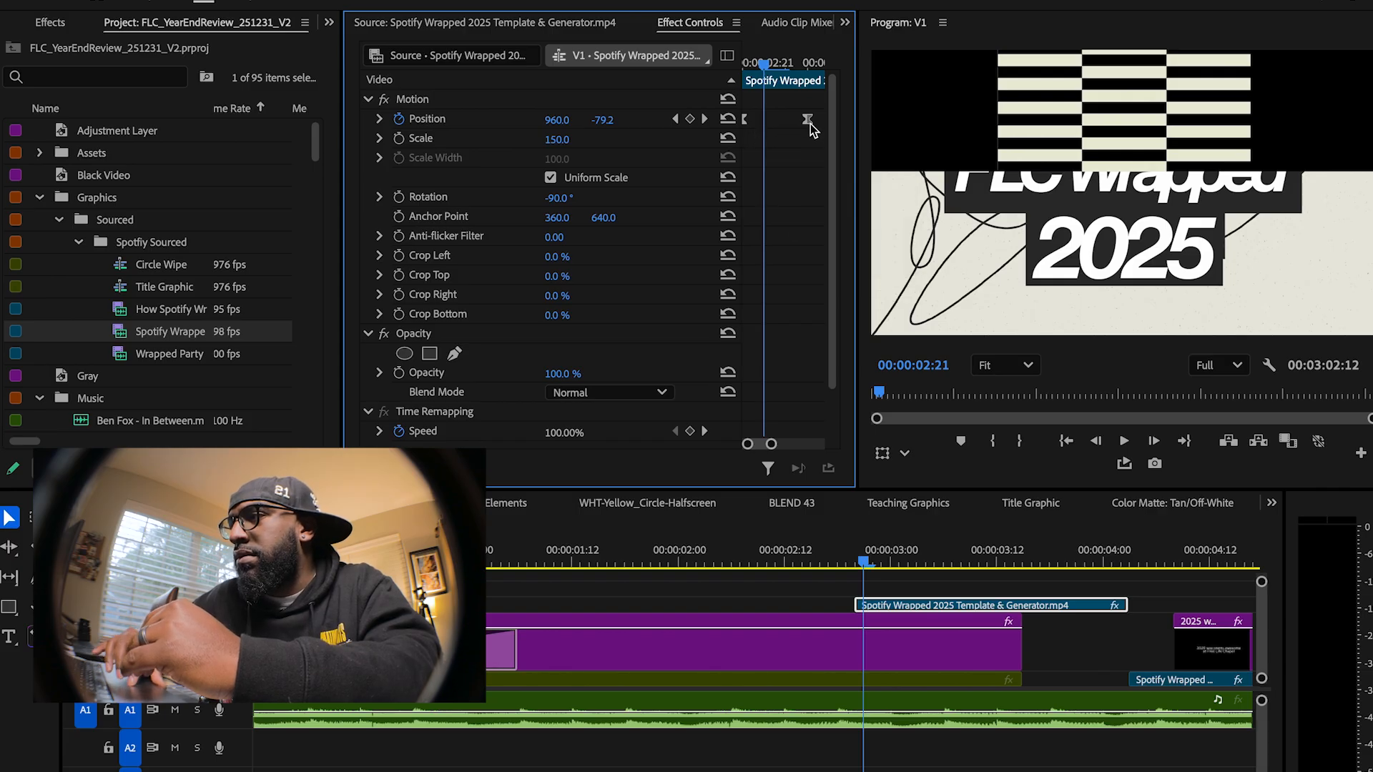
{"action": "right_click", "coordinate": [810, 123]}
{"action": "mouse_move", "coordinate": [848, 297]}
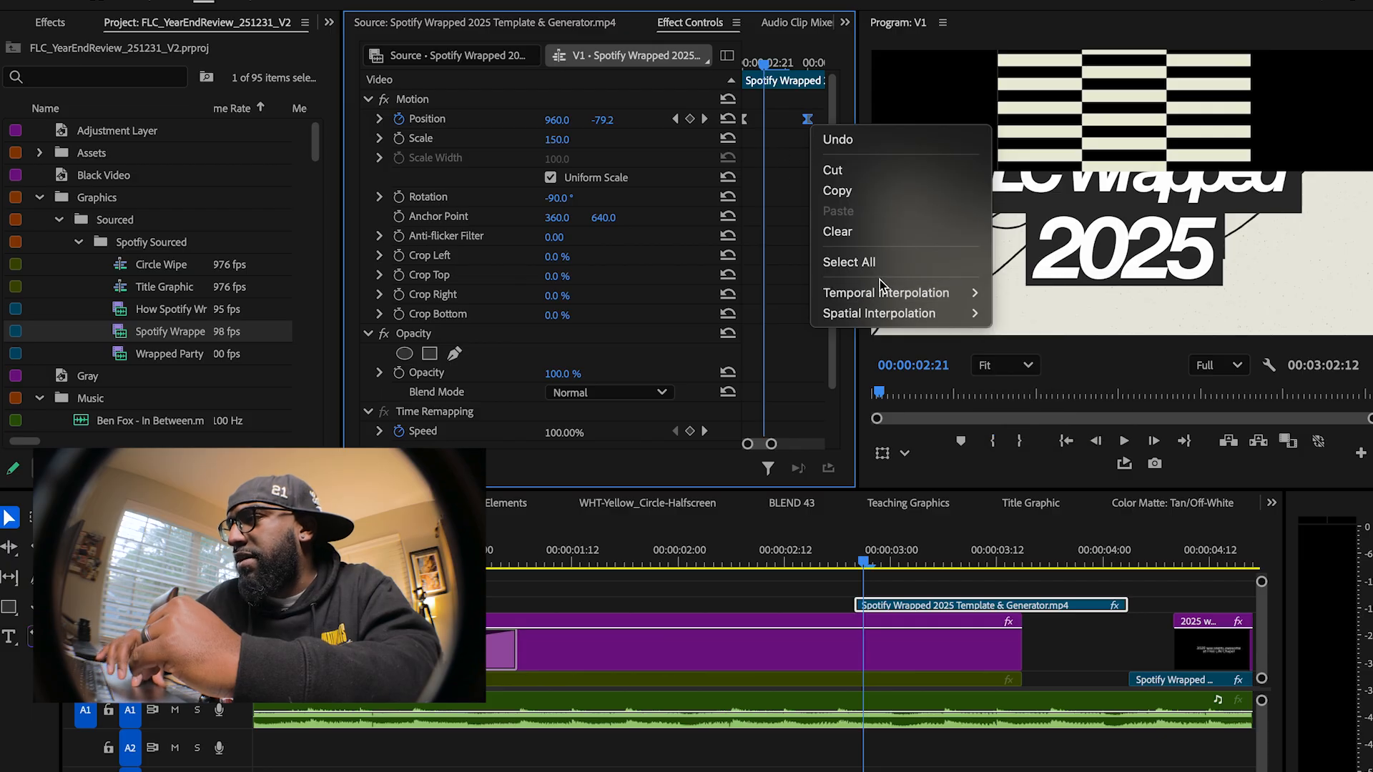
{"action": "mouse_move", "coordinate": [929, 293]}
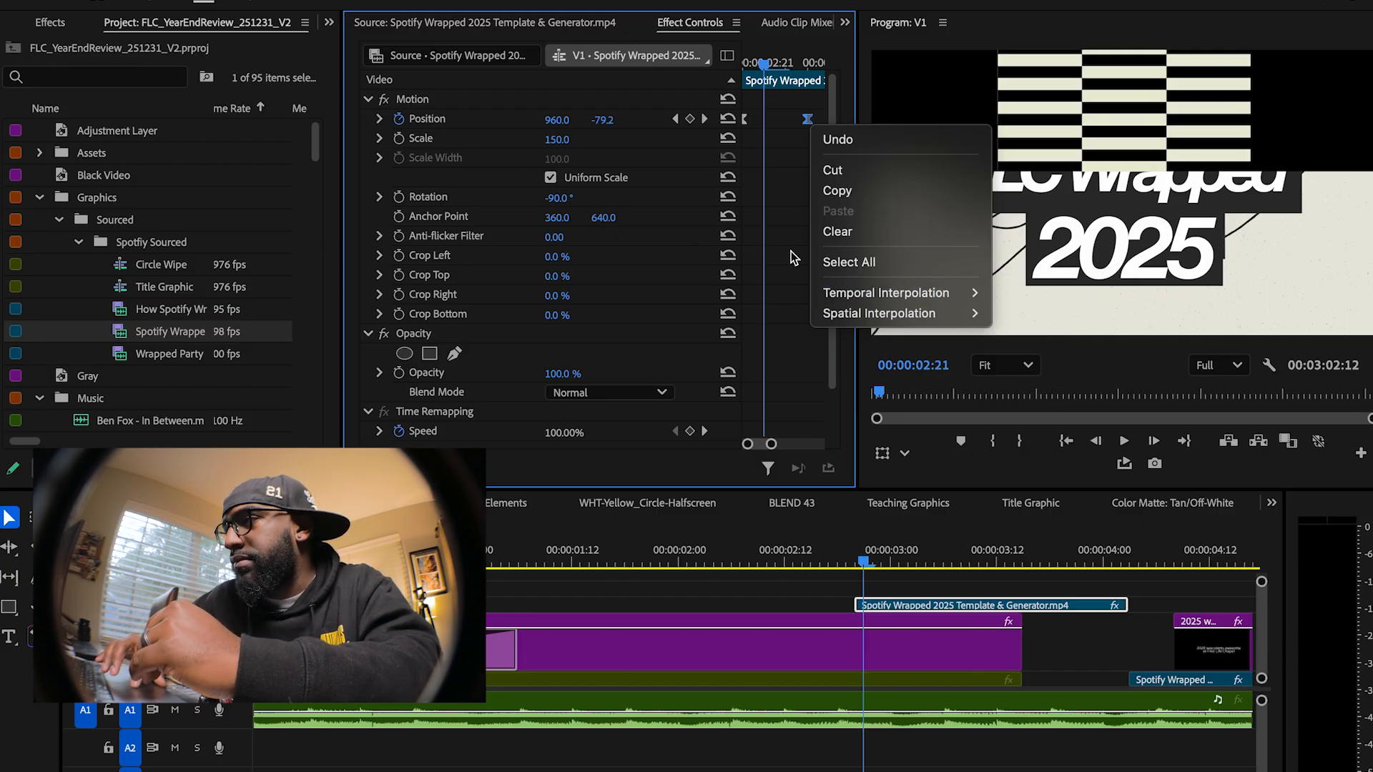
{"action": "left_click", "coordinate": [755, 161]}
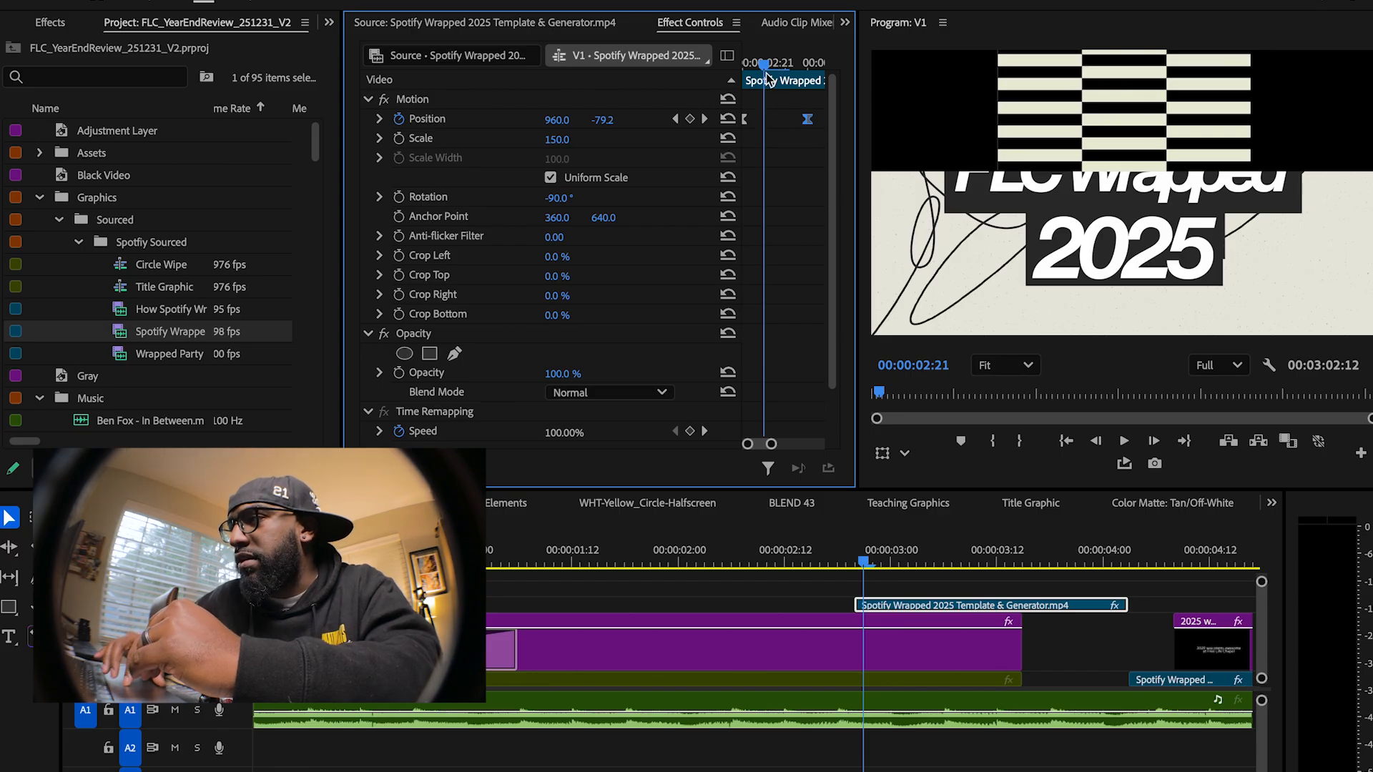
{"action": "right_click", "coordinate": [807, 123]}
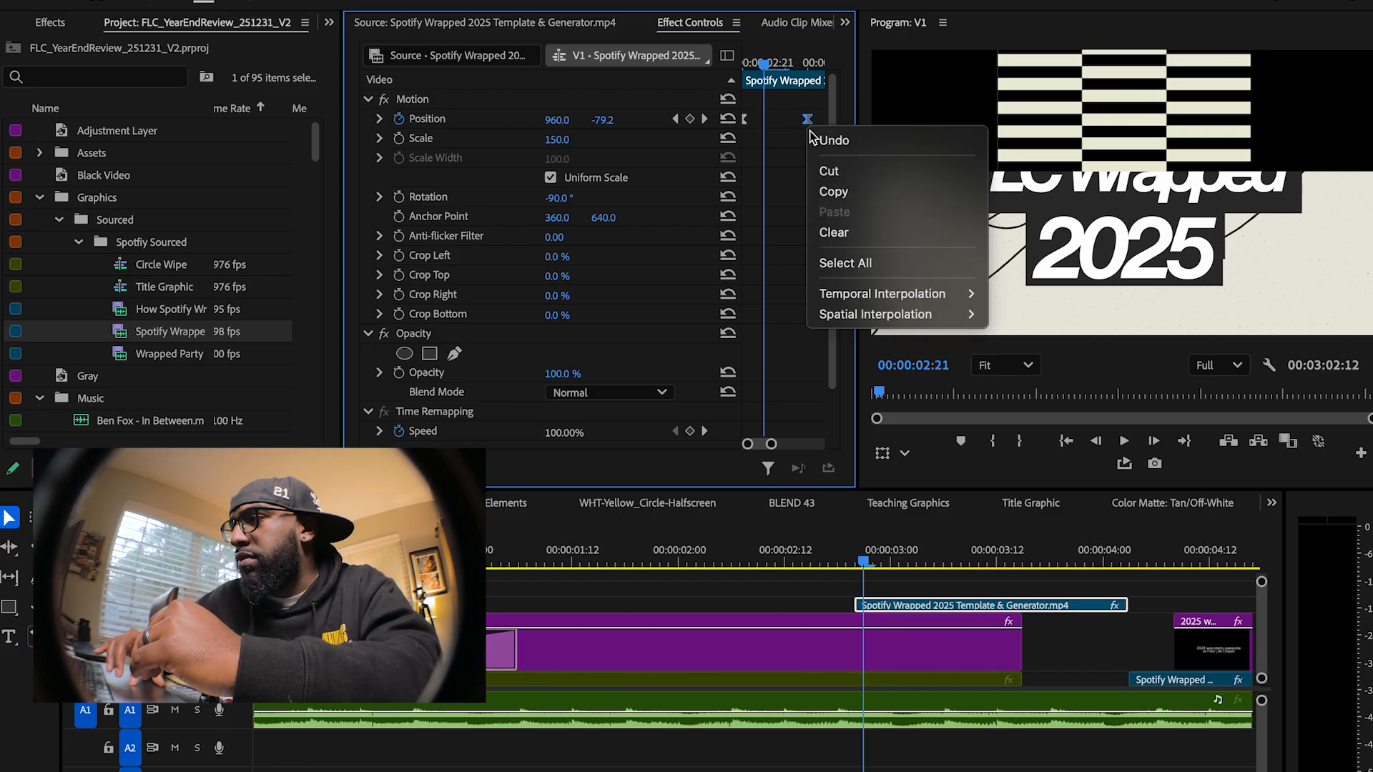
{"action": "mouse_move", "coordinate": [870, 324]}
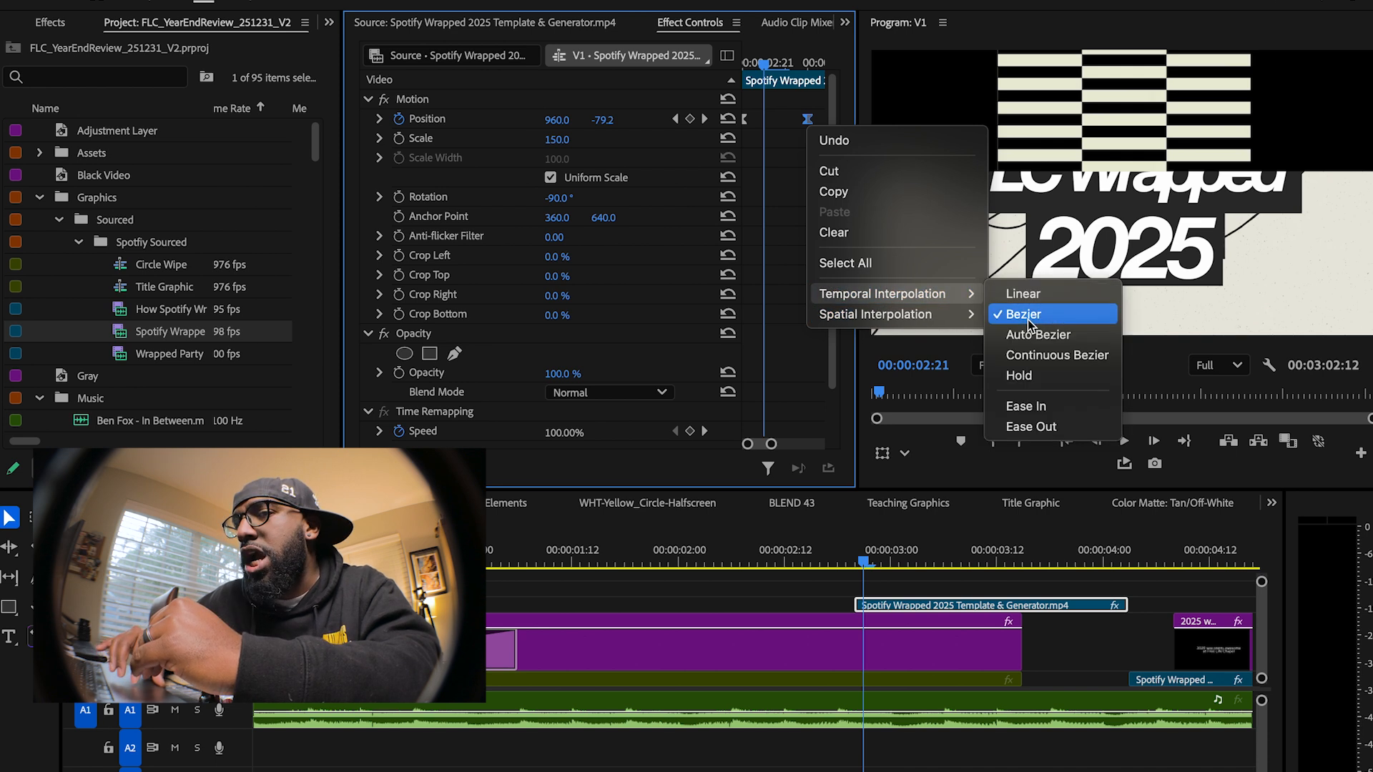
{"action": "left_click", "coordinate": [1031, 406]}
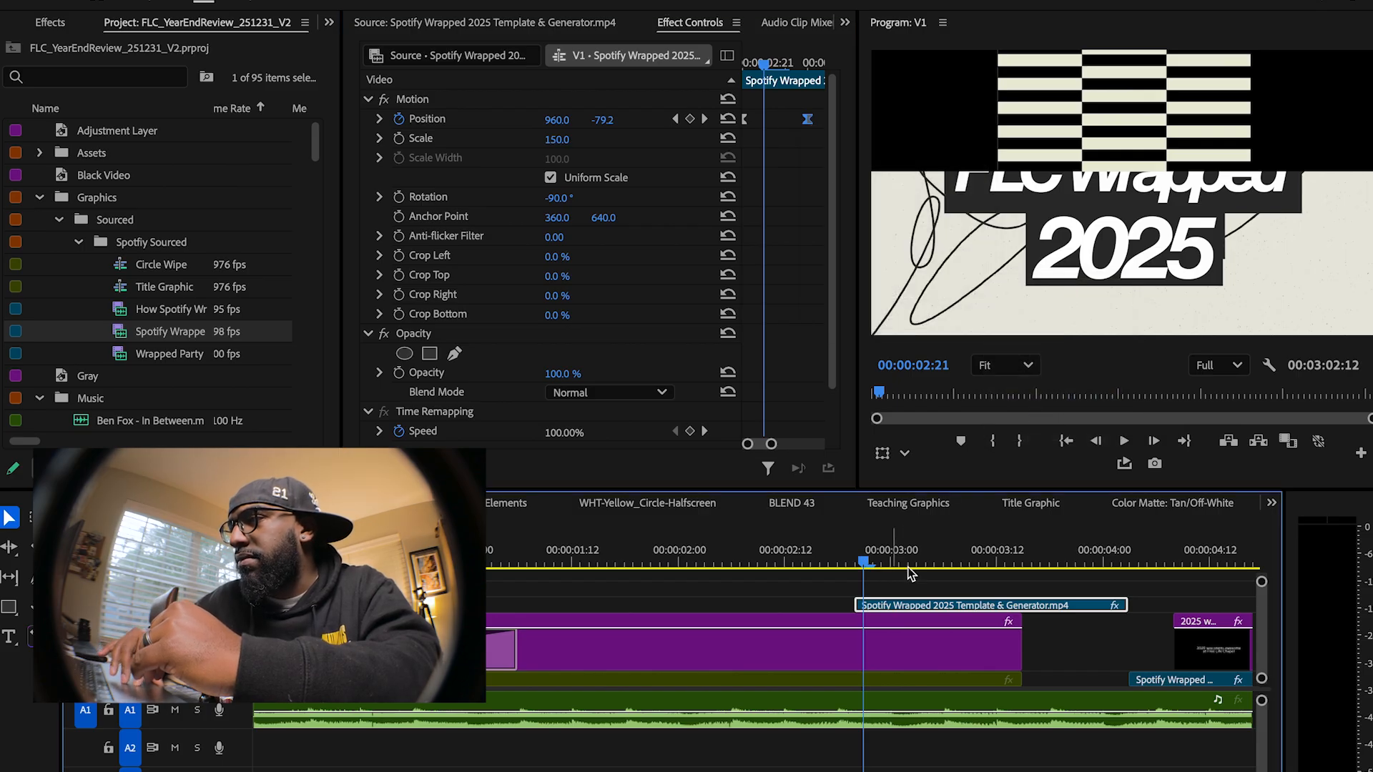
Preview the striped clip sliding over the title and its stripes changing color through 00:00:04:01
{"action": "left_click_drag", "start_coordinate": [977, 563], "coordinate": [868, 552]}
{"action": "key", "text": "space"}
{"action": "key", "text": "space"}
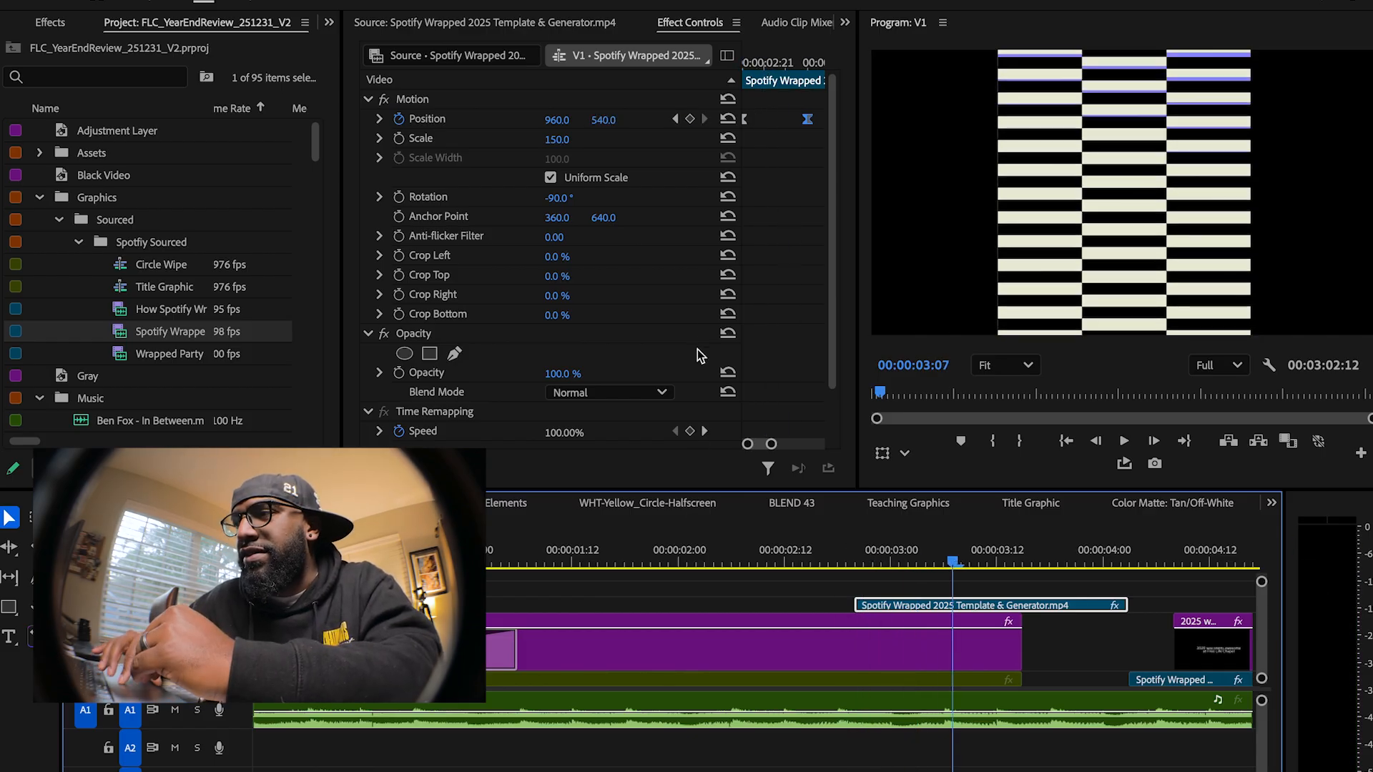
{"action": "scroll", "coordinate": [679, 351], "scroll_direction": "down", "scroll_amount": 2}
{"action": "left_click_drag", "start_coordinate": [879, 550], "coordinate": [1121, 586]}
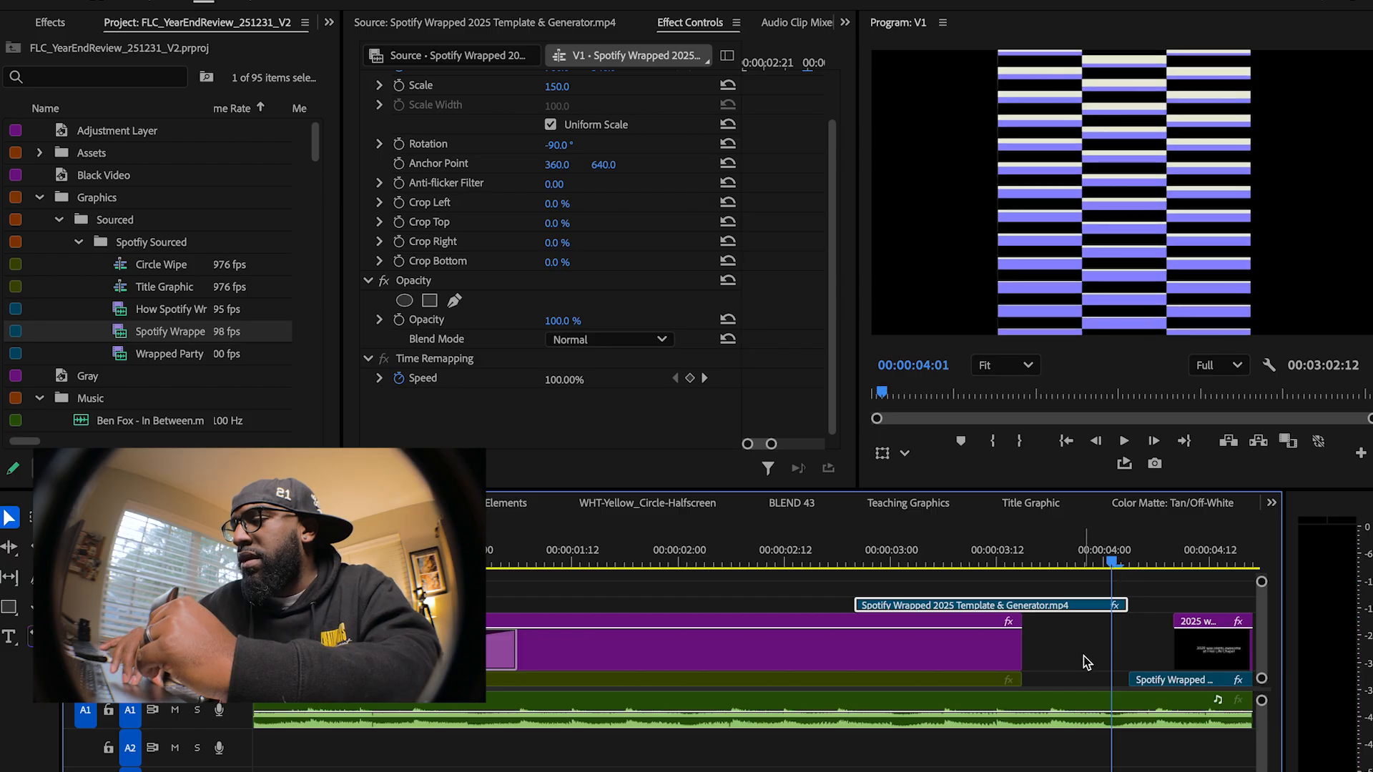
Inspect the motion settings of the following template clip on V1 and preview its sideways slide between 00:00:03:19 and 00:00:04:07
{"action": "scroll", "coordinate": [1082, 659], "scroll_direction": "right", "scroll_amount": 5}
{"action": "left_click_drag", "start_coordinate": [797, 552], "coordinate": [858, 565]}
{"action": "left_click", "coordinate": [841, 683]}
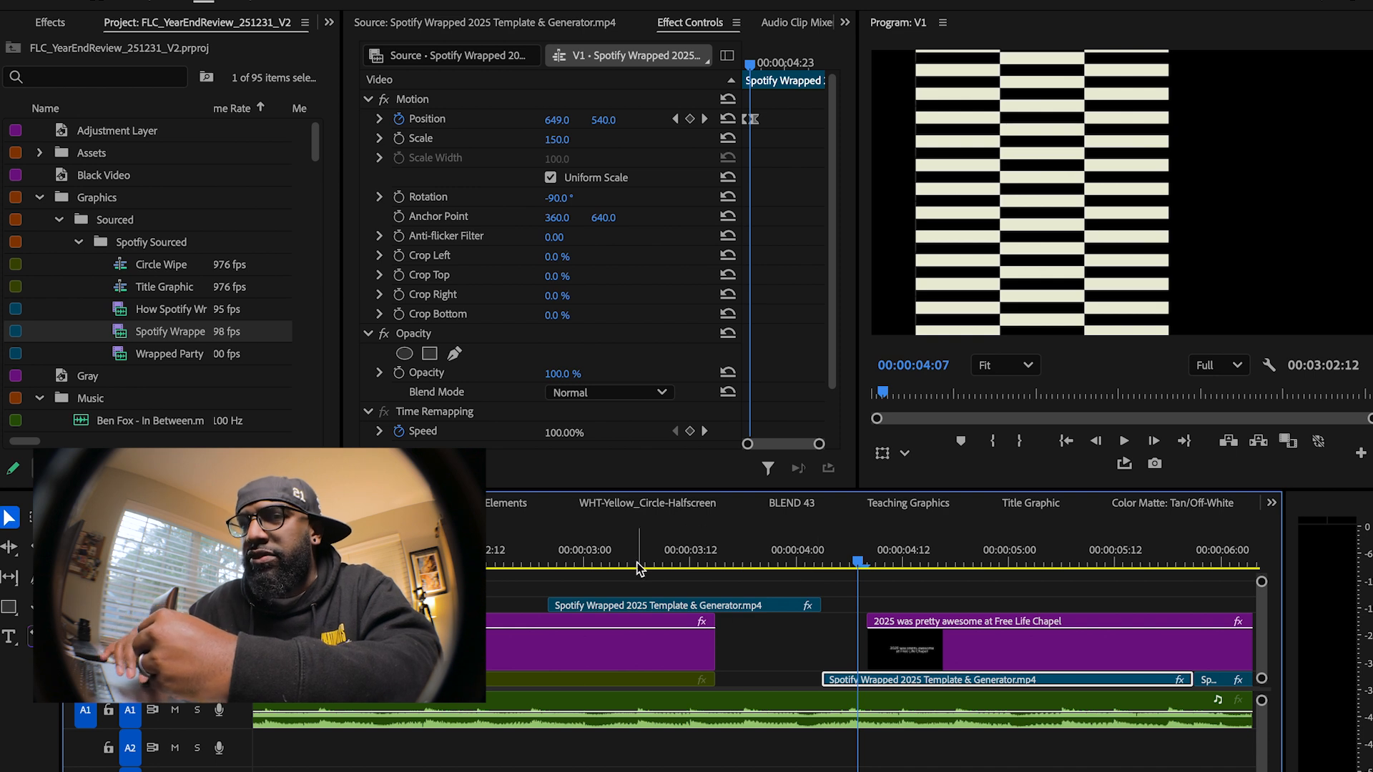
{"action": "left_click_drag", "start_coordinate": [639, 568], "coordinate": [751, 574]}
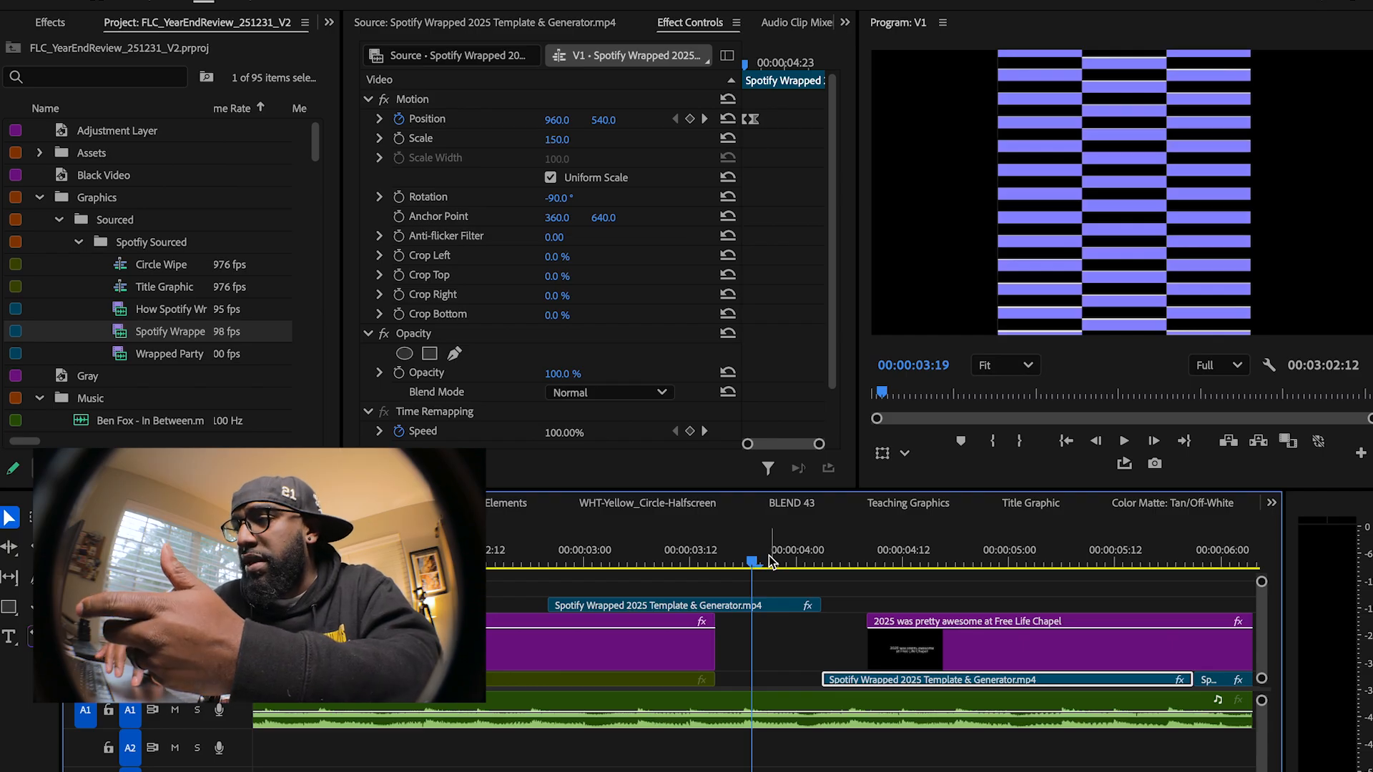
{"action": "left_click", "coordinate": [788, 562]}
{"action": "left_click_drag", "start_coordinate": [790, 562], "coordinate": [849, 572]}
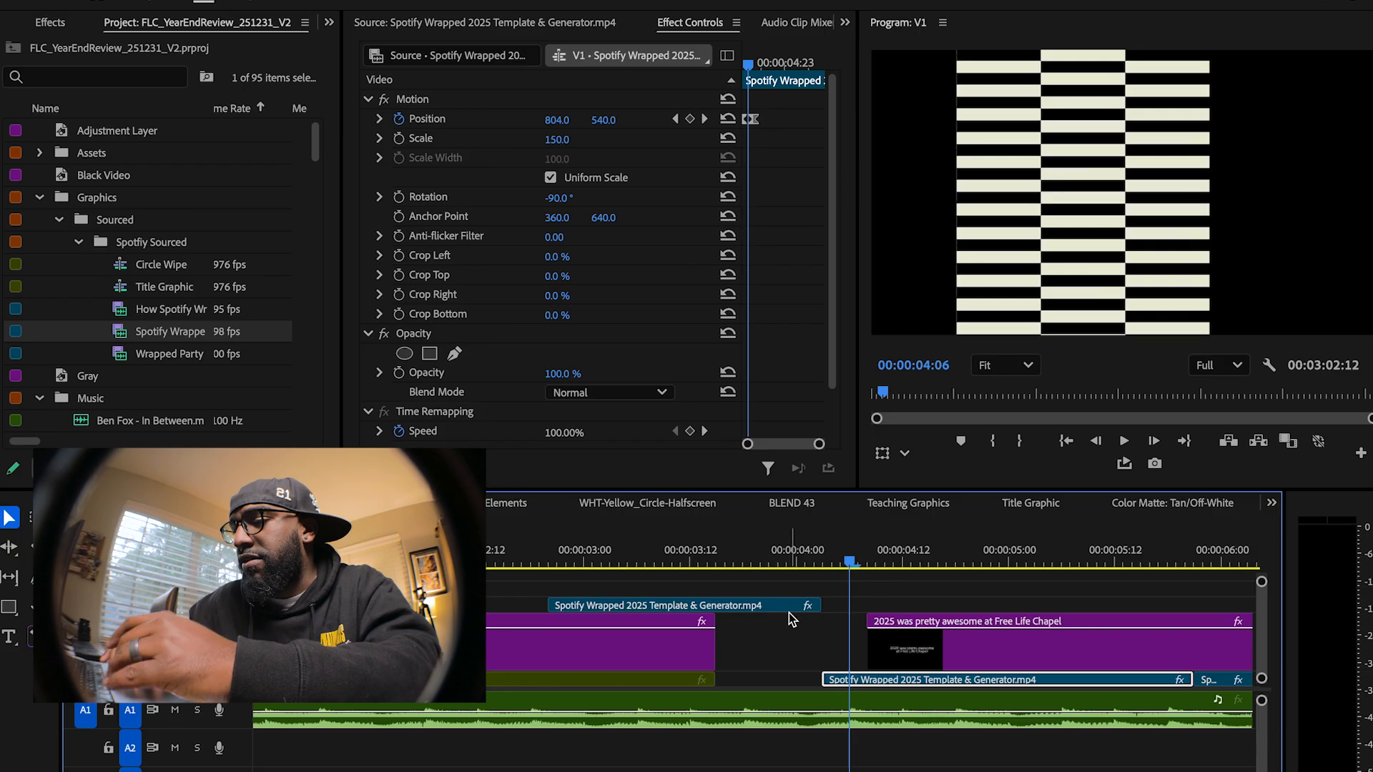
Review the whole V1 sequence's track layout in an enlarged timeline, restore the normal layout, and move the playhead to 00:00:04:08
{"action": "scroll", "coordinate": [884, 672], "scroll_direction": "left", "scroll_amount": 1}
{"action": "scroll", "coordinate": [884, 672], "scroll_direction": "right", "scroll_amount": 5}
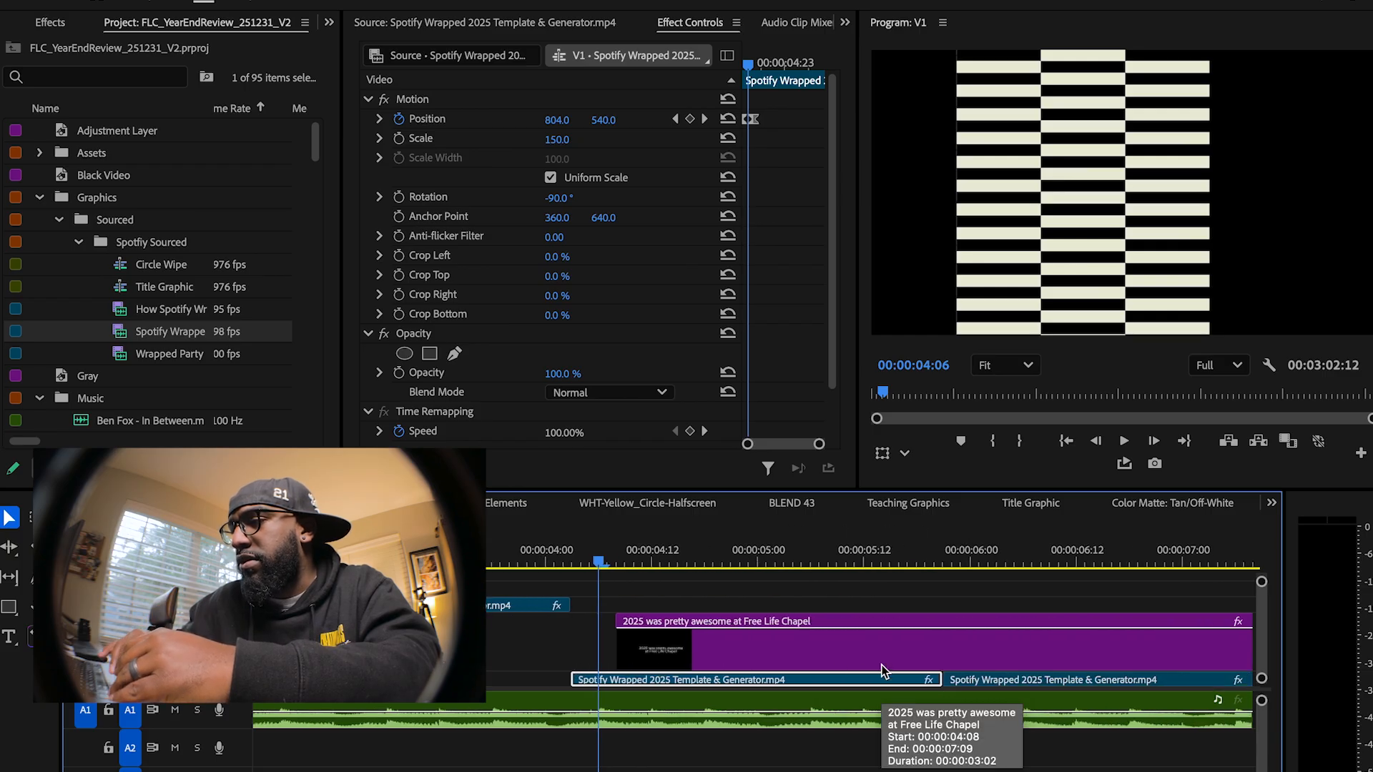
{"action": "key", "text": "minus"}
{"action": "key", "text": "minus"}
{"action": "key", "text": "minus"}
{"action": "key", "text": "minus"}
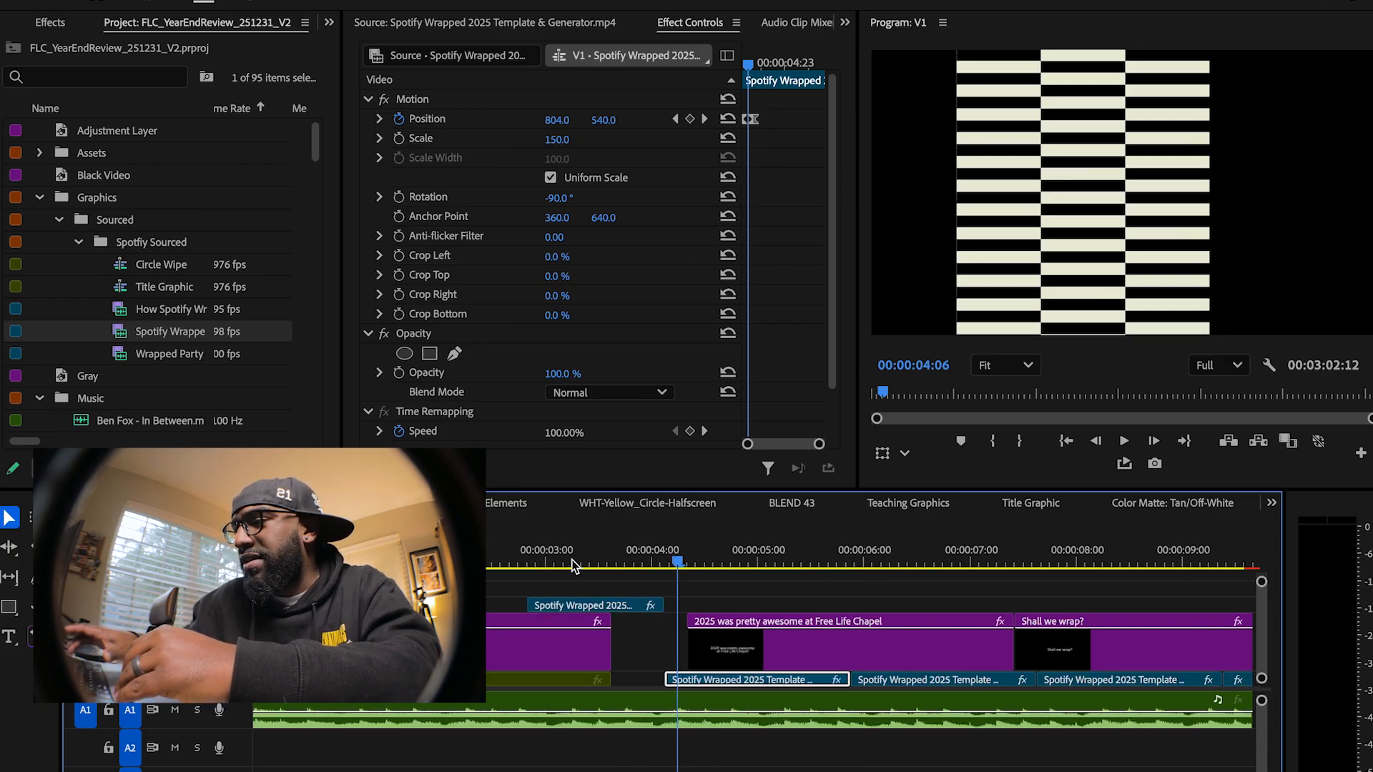
{"action": "key", "text": "grave"}
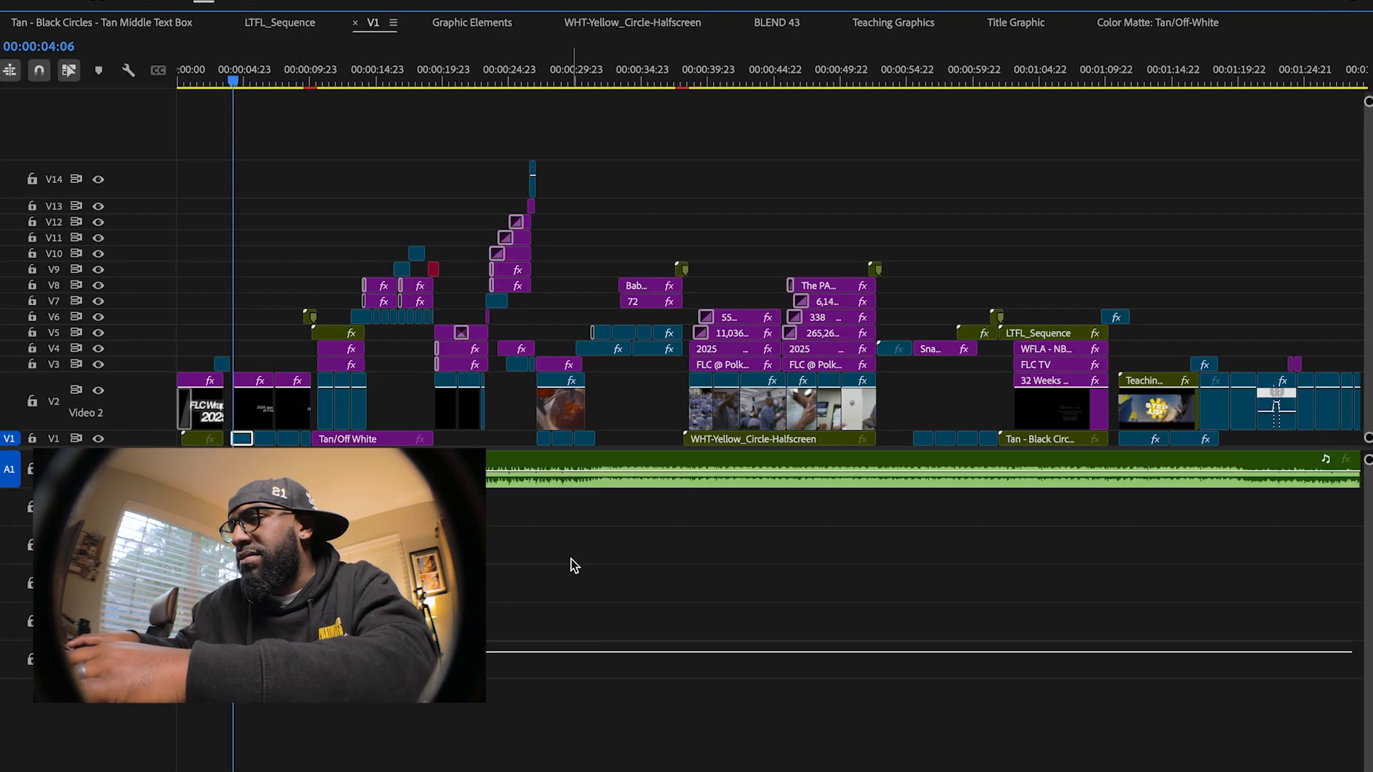
{"action": "key", "text": "grave"}
{"action": "key", "text": "grave"}
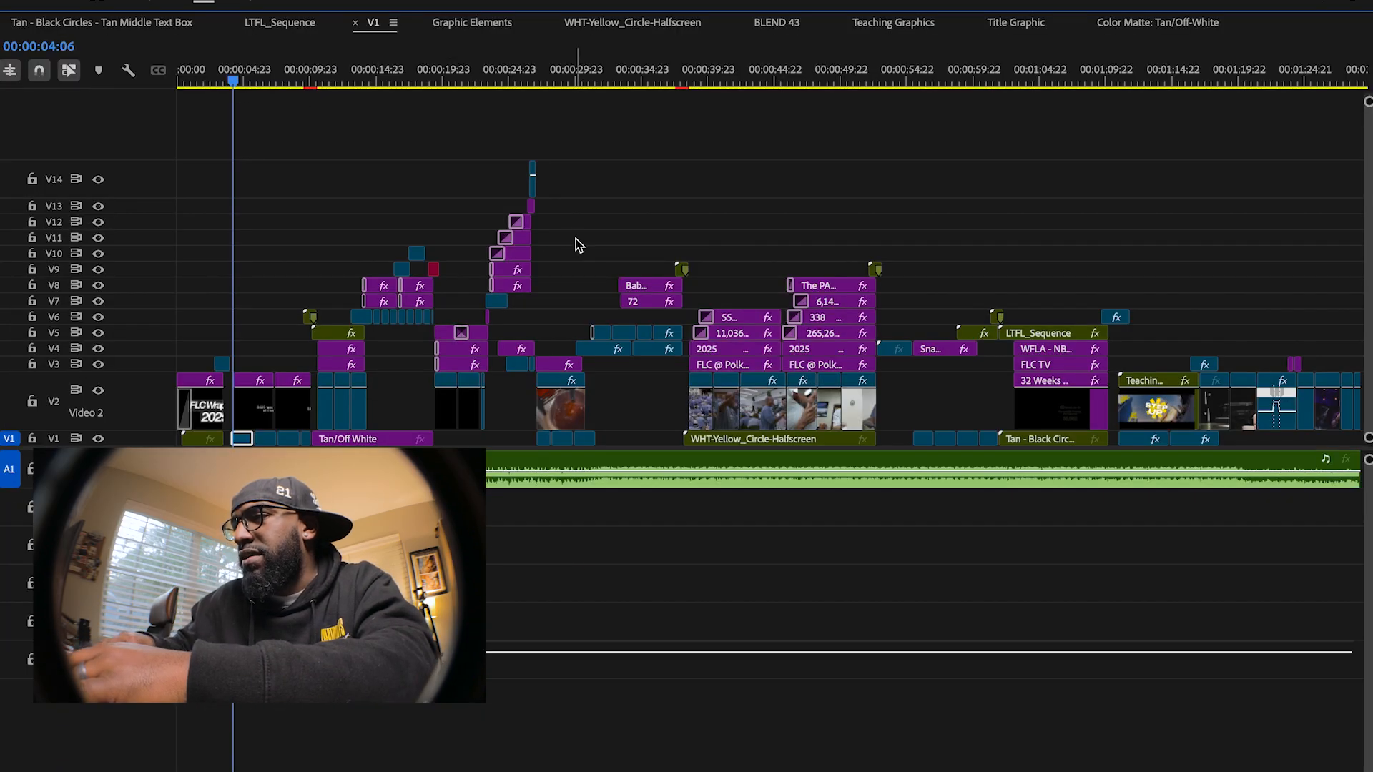
{"action": "key", "text": "minus"}
{"action": "key", "text": "minus"}
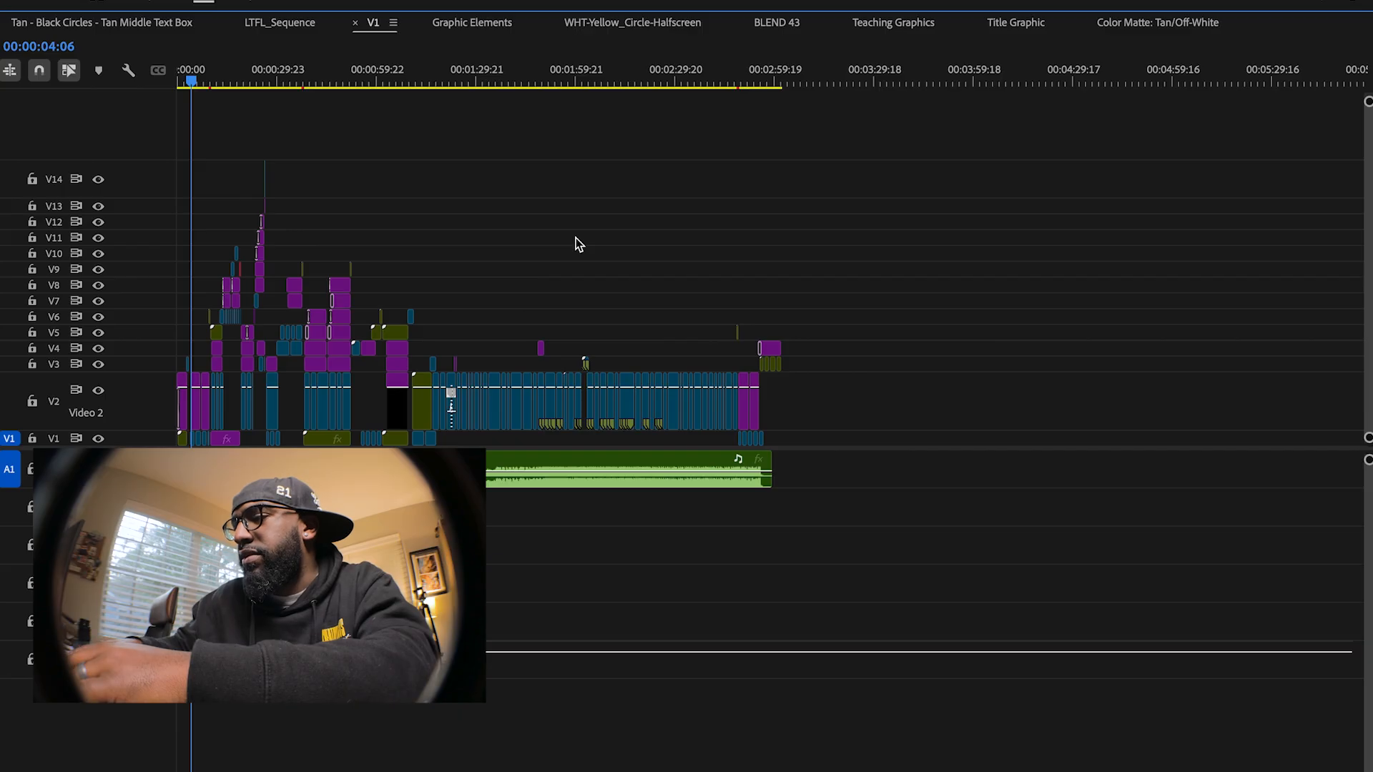
{"action": "key", "text": "equal"}
{"action": "key", "text": "equal"}
{"action": "key", "text": "equal"}
{"action": "key", "text": "equal"}
{"action": "key", "text": "equal"}
{"action": "key", "text": "equal"}
{"action": "key", "text": "grave"}
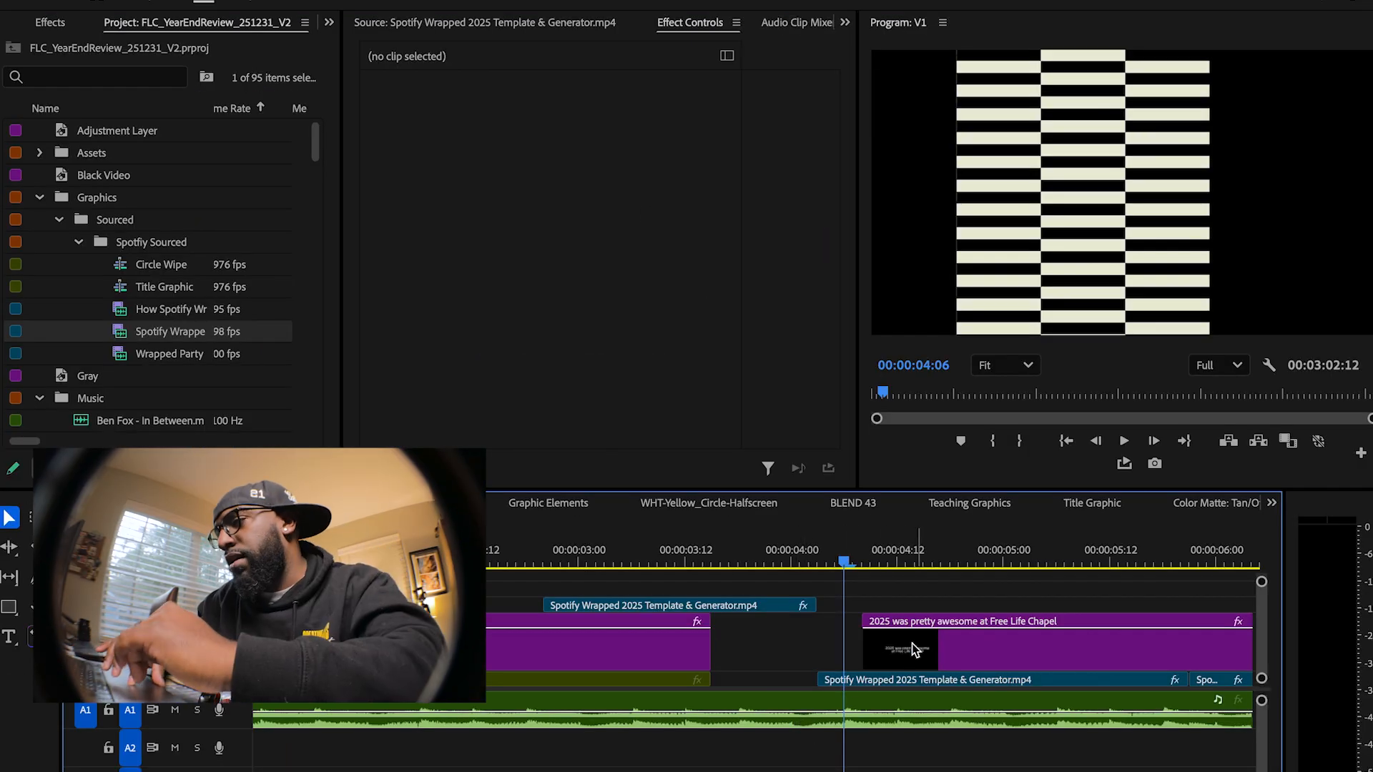
{"action": "left_click", "coordinate": [881, 565]}
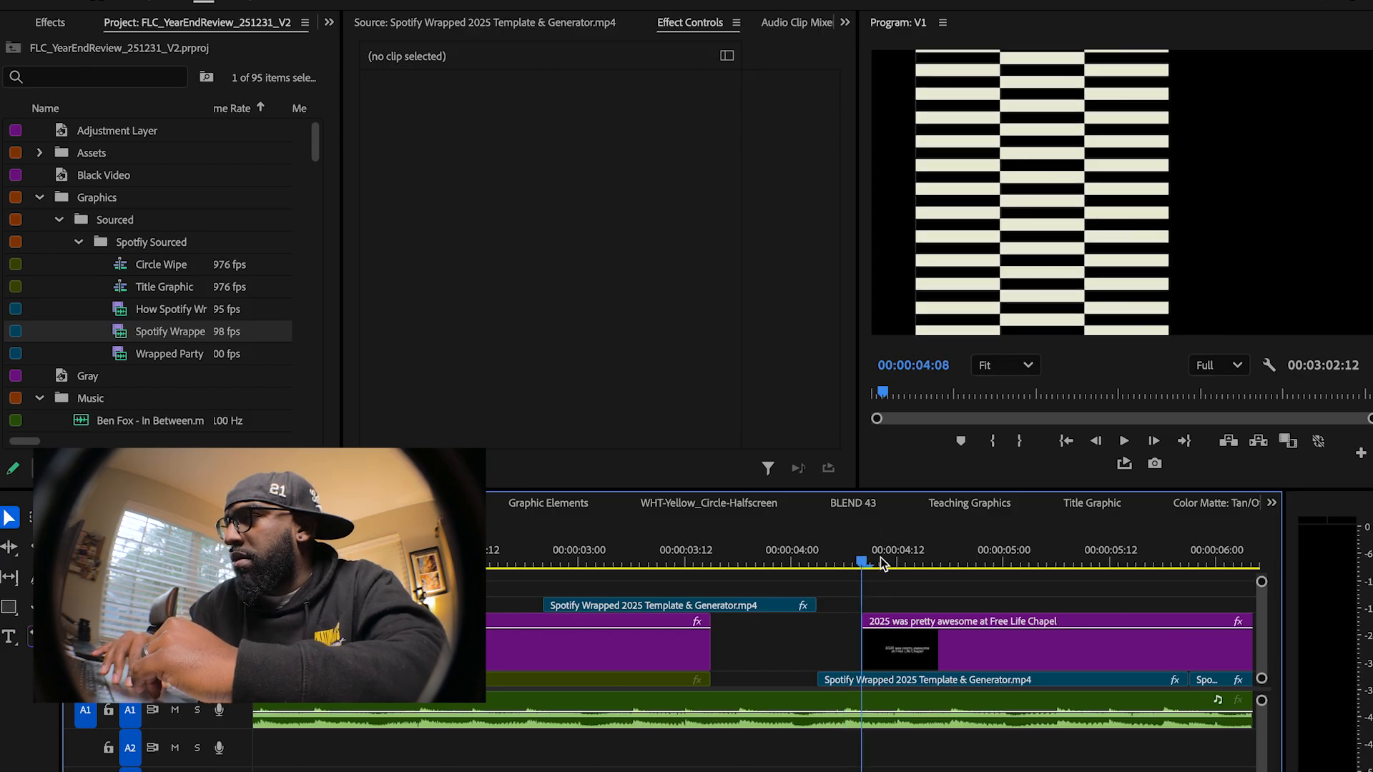
Inspect the interpolation options of the second Position keyframe on the striped template clip beneath the title
{"action": "left_click", "coordinate": [845, 683]}
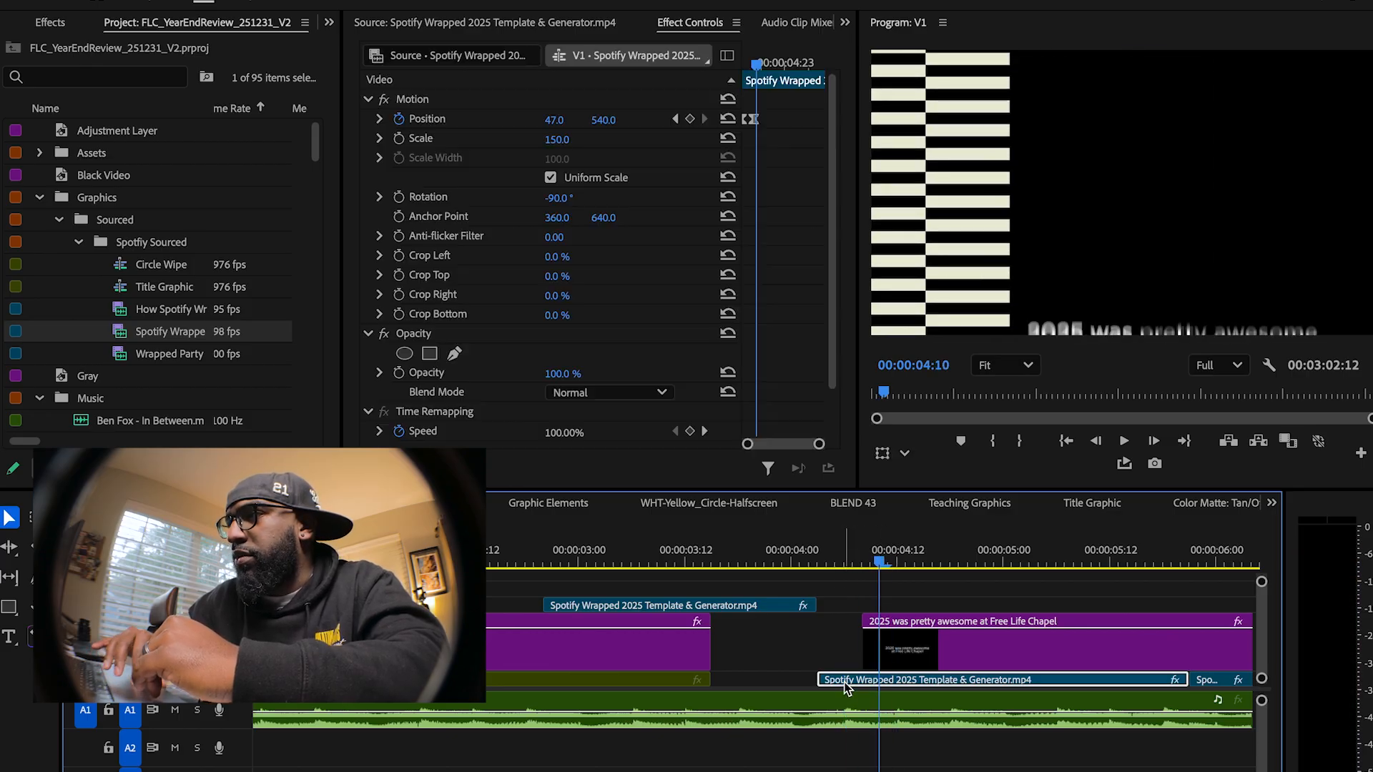
{"action": "right_click", "coordinate": [753, 123]}
{"action": "mouse_move", "coordinate": [814, 299]}
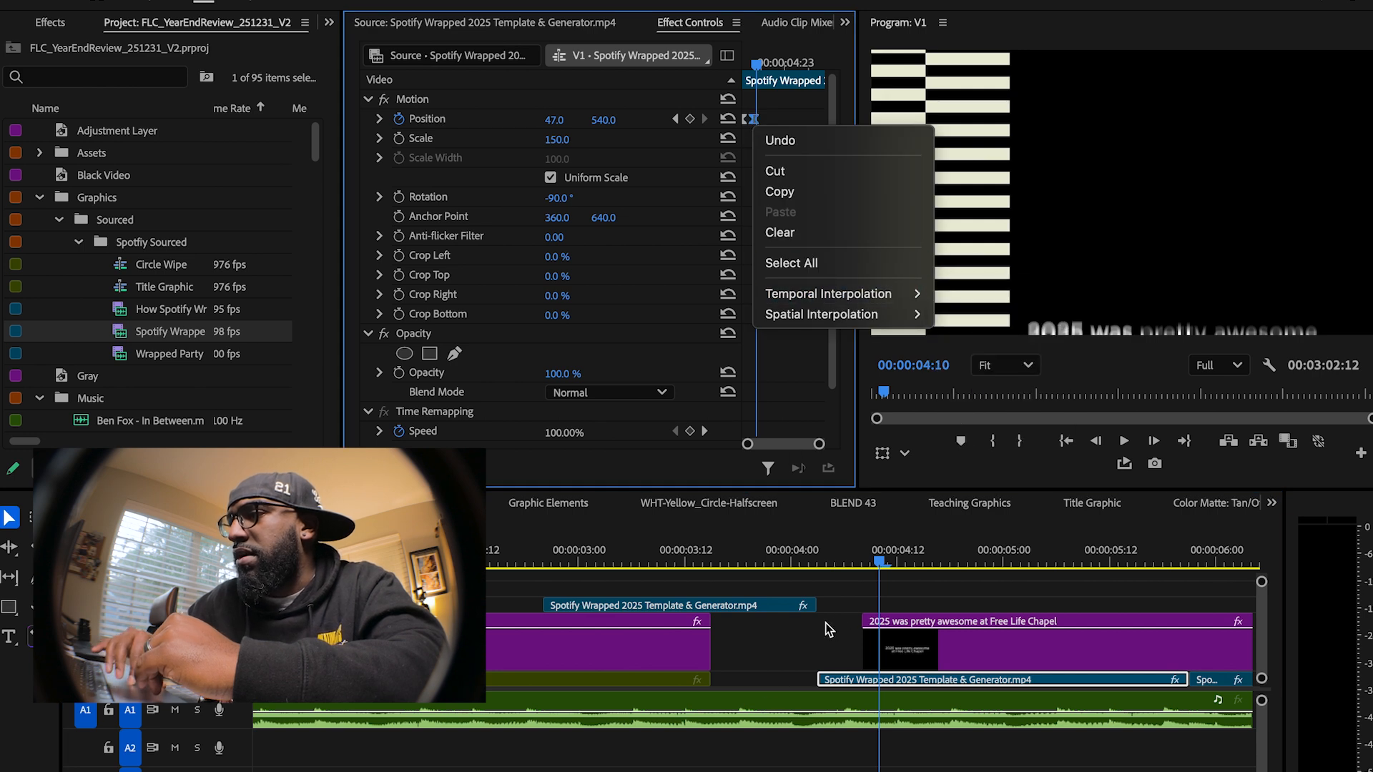
{"action": "left_click", "coordinate": [825, 623]}
{"action": "scroll", "coordinate": [795, 286], "scroll_direction": "down", "scroll_amount": 1}
{"action": "scroll", "coordinate": [795, 286], "scroll_direction": "up", "scroll_amount": 1}
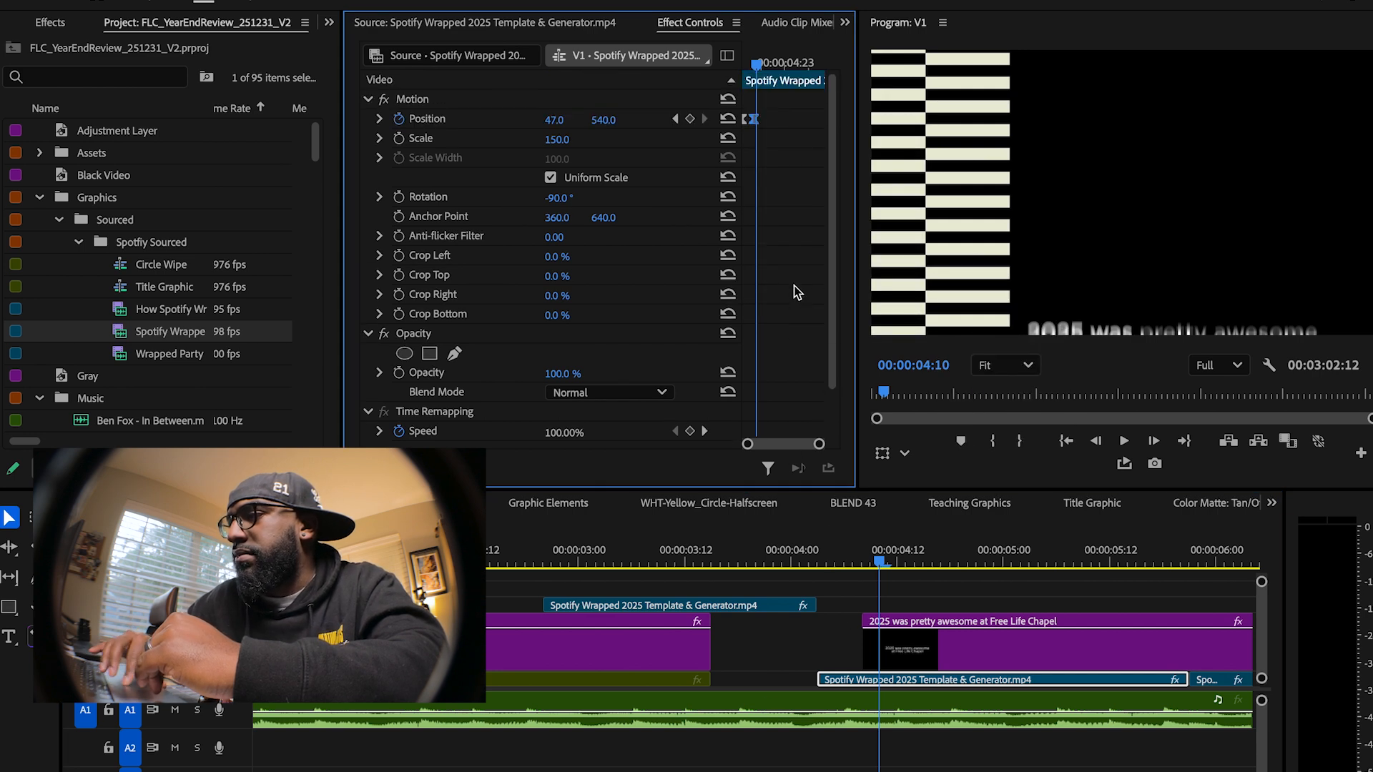
Scrub from 00:00:04:08 to 00:00:04:23 to view the title text rising into frame beside the stripes
{"action": "left_click", "coordinate": [862, 563]}
{"action": "left_click_drag", "start_coordinate": [862, 562], "coordinate": [904, 565]}
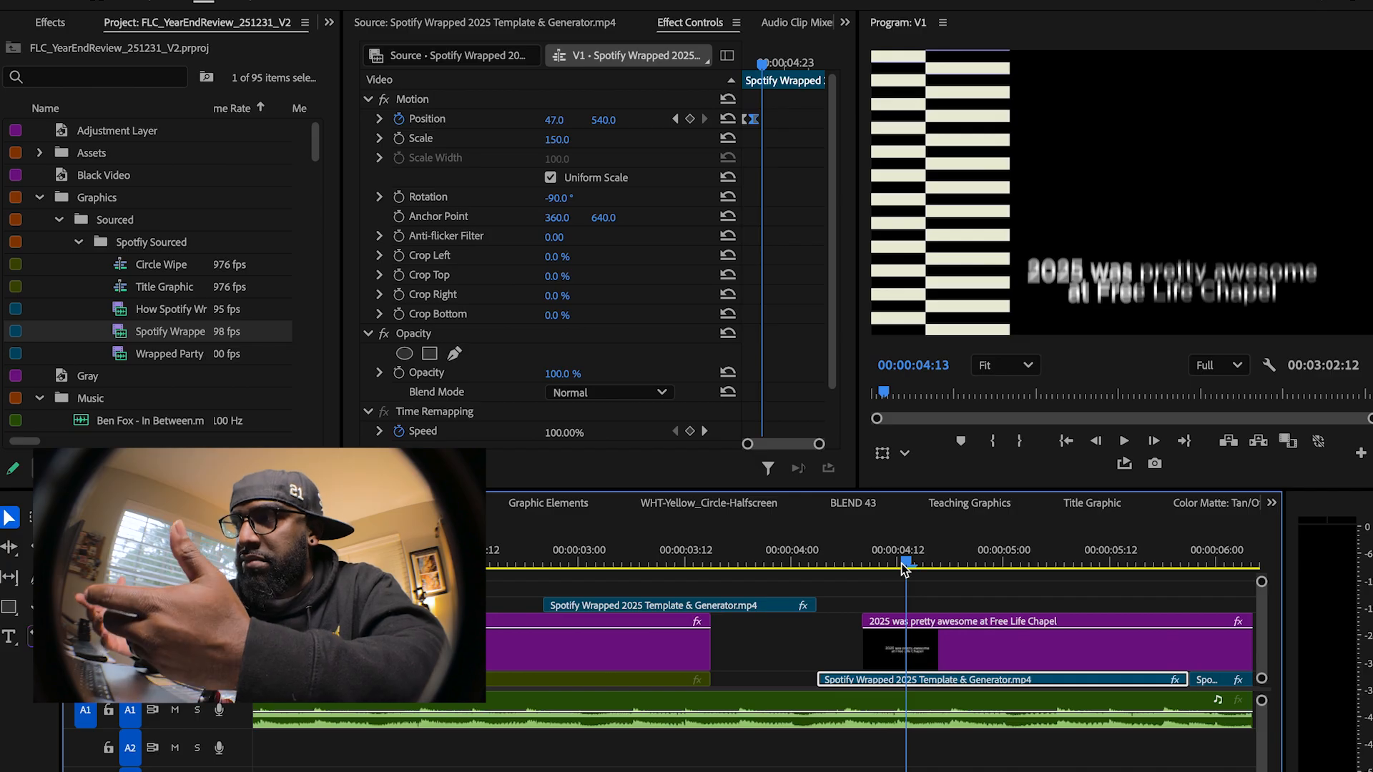
{"action": "left_click_drag", "start_coordinate": [886, 546], "coordinate": [995, 560]}
Review the "2025 was pretty awesome at Free Life Chapel" graphic's Transform Position keyframes and play its animation from 00:00:04:08 to 00:00:04:22
{"action": "left_click", "coordinate": [964, 666]}
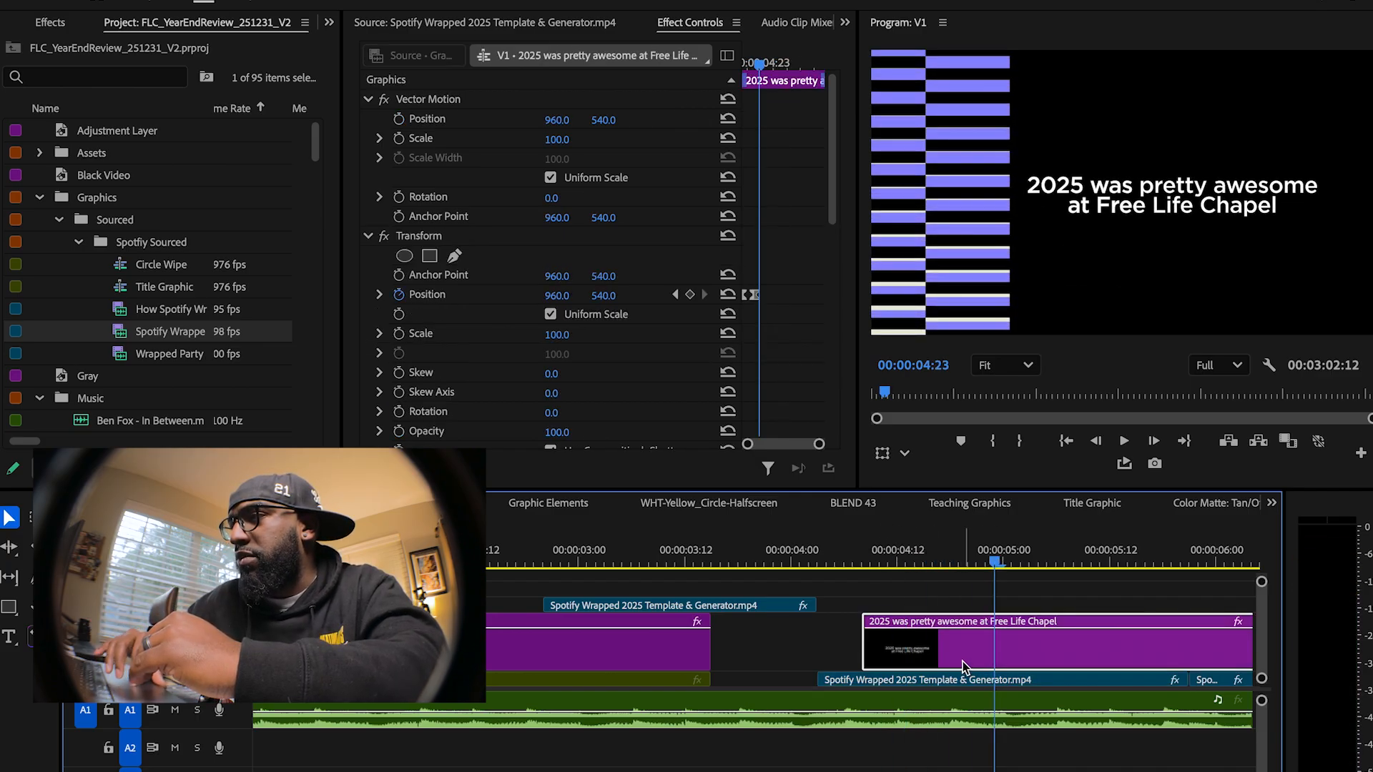
{"action": "left_click_drag", "start_coordinate": [761, 68], "coordinate": [744, 66]}
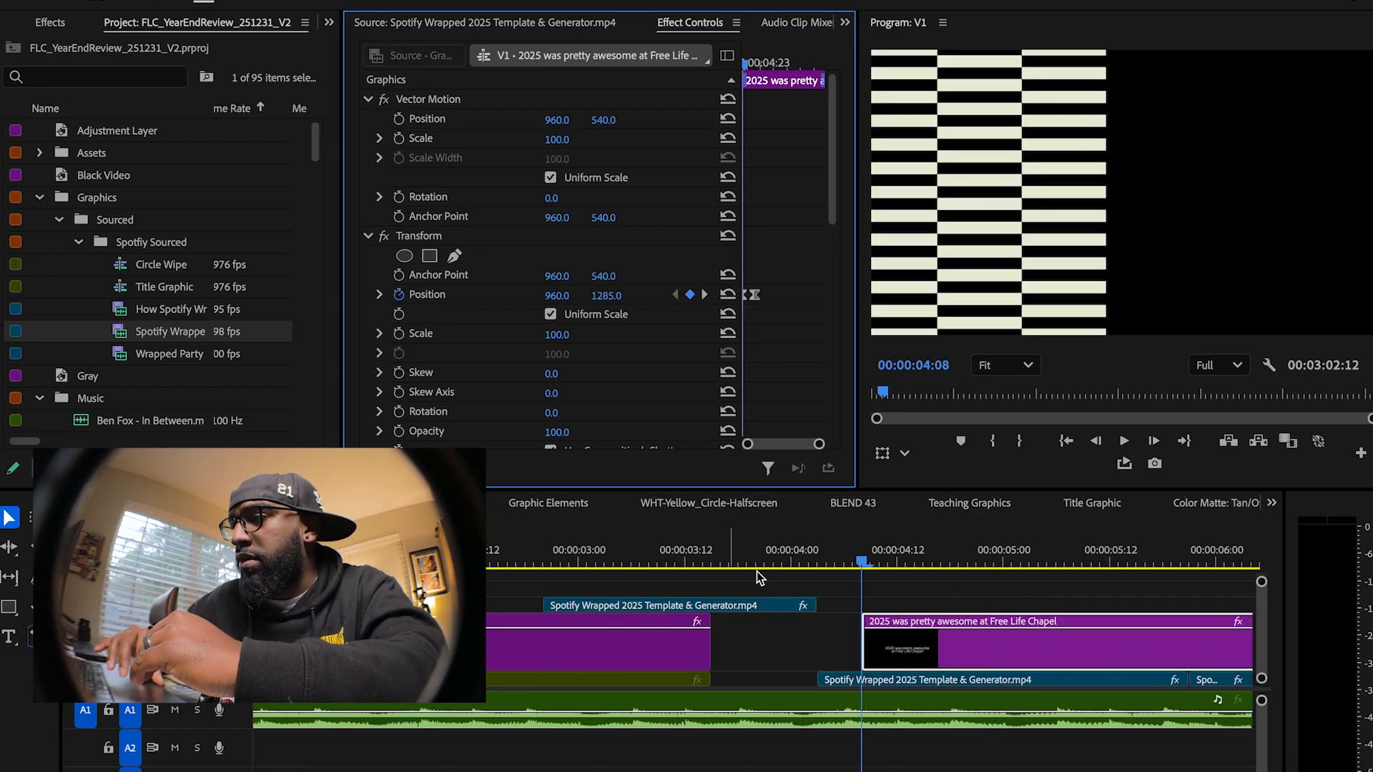
{"action": "left_click", "coordinate": [917, 592]}
{"action": "key", "text": "space"}
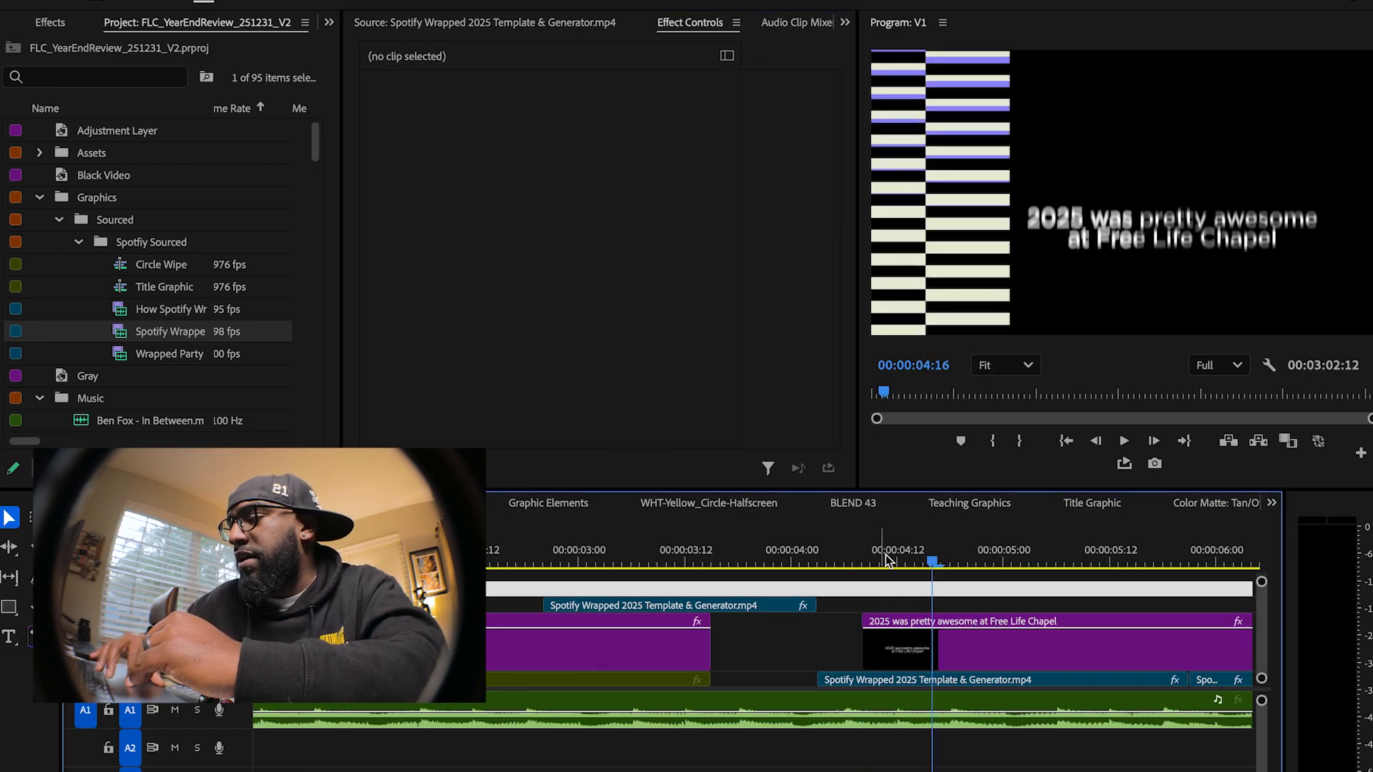
{"action": "key", "text": "space"}
{"action": "left_click", "coordinate": [919, 663]}
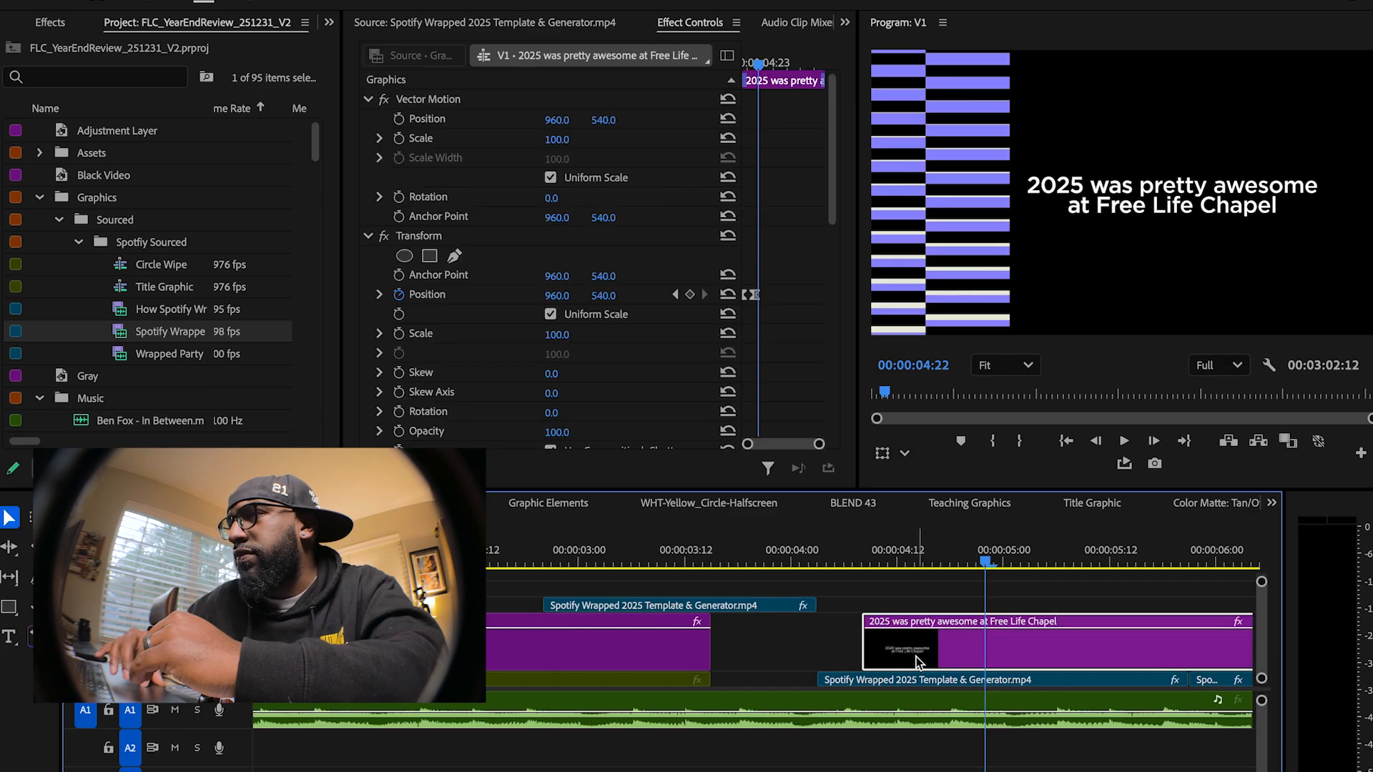
Show the properties of the "2025 was pretty awesome at Free Life Chapel" graphic and select its text layer
{"action": "left_click", "coordinate": [331, 23]}
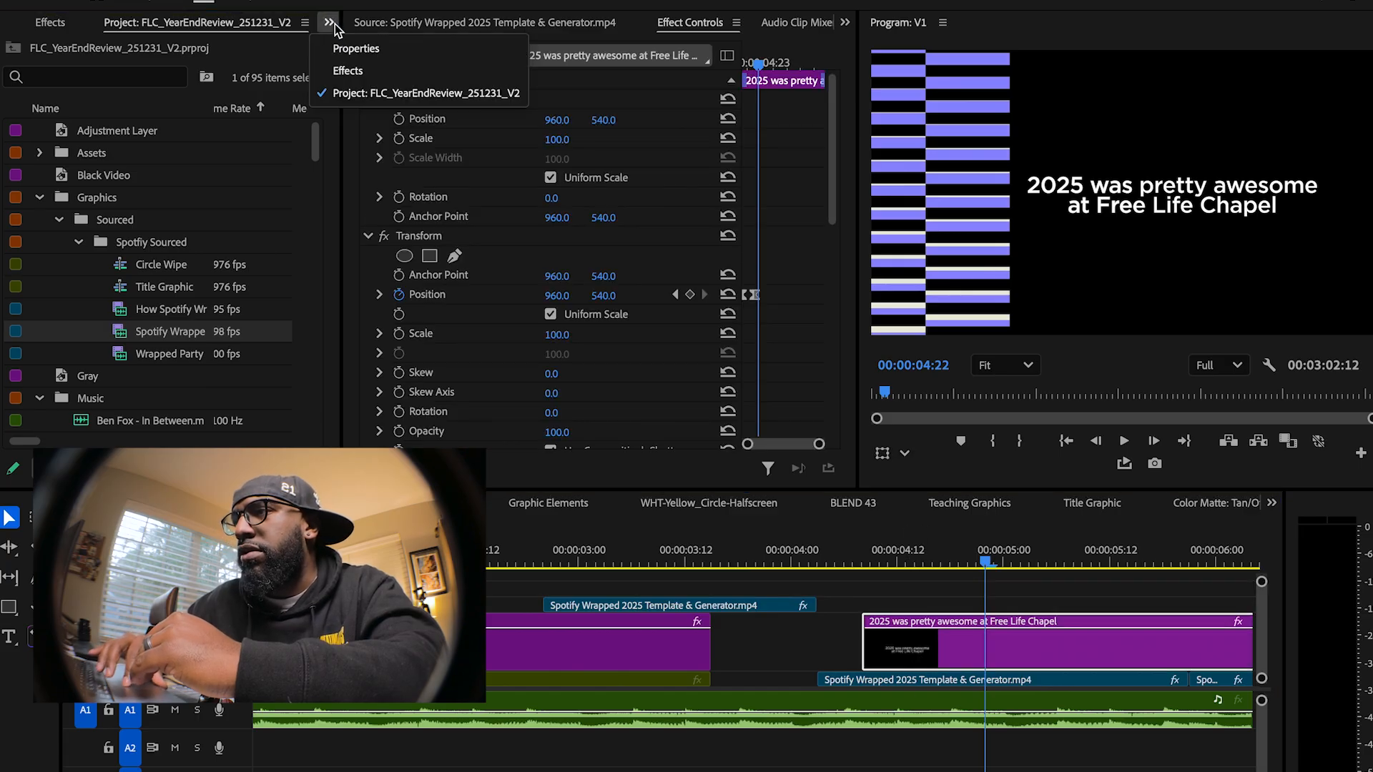
{"action": "left_click", "coordinate": [390, 8]}
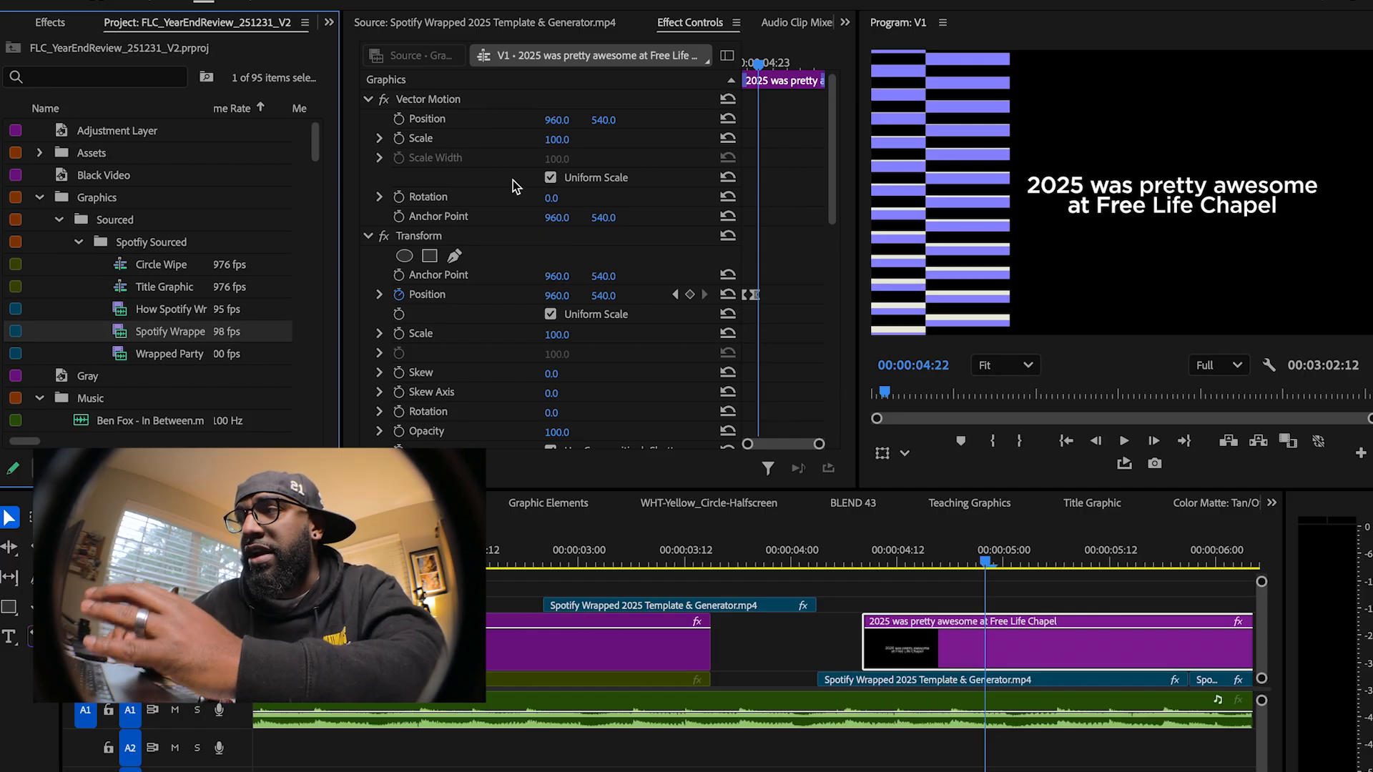
{"action": "left_click", "coordinate": [961, 658]}
{"action": "double_click", "coordinate": [961, 657]}
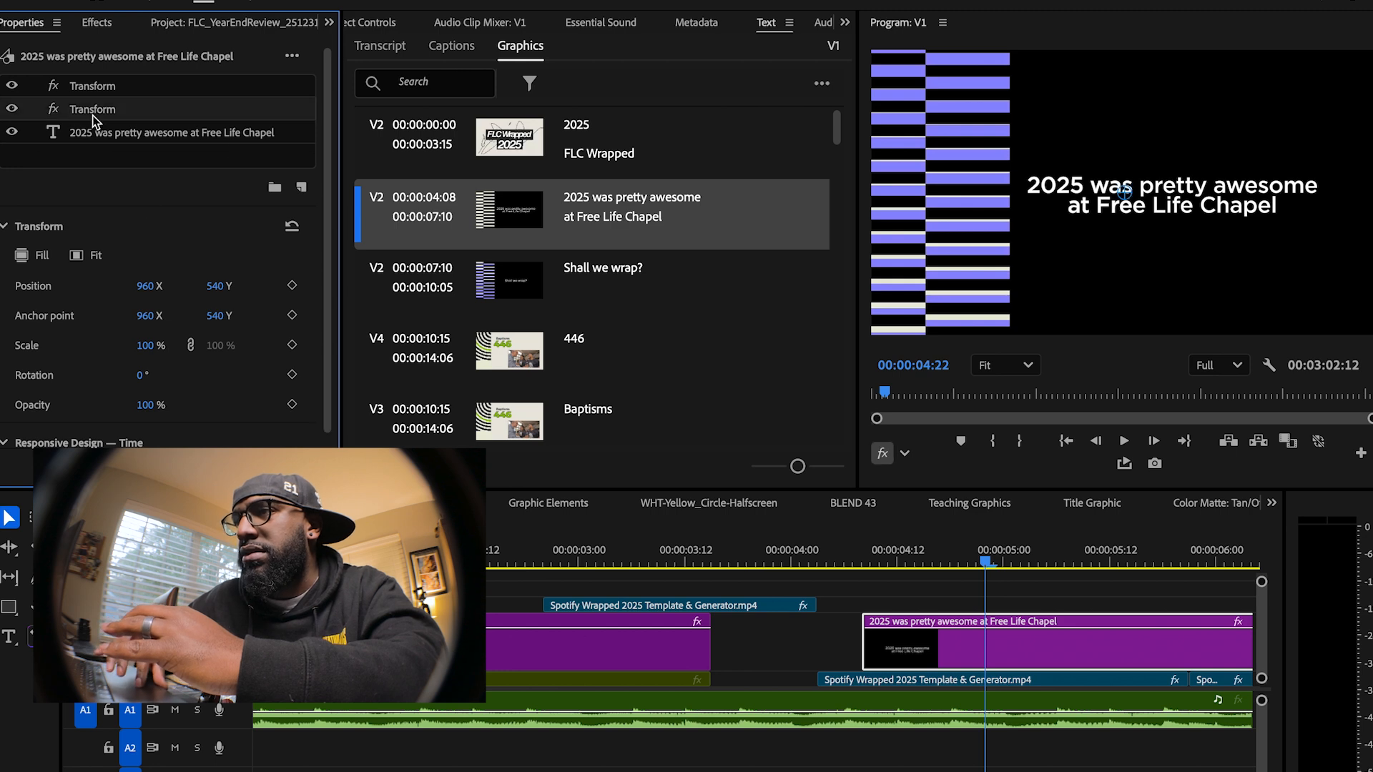
{"action": "left_click", "coordinate": [90, 136]}
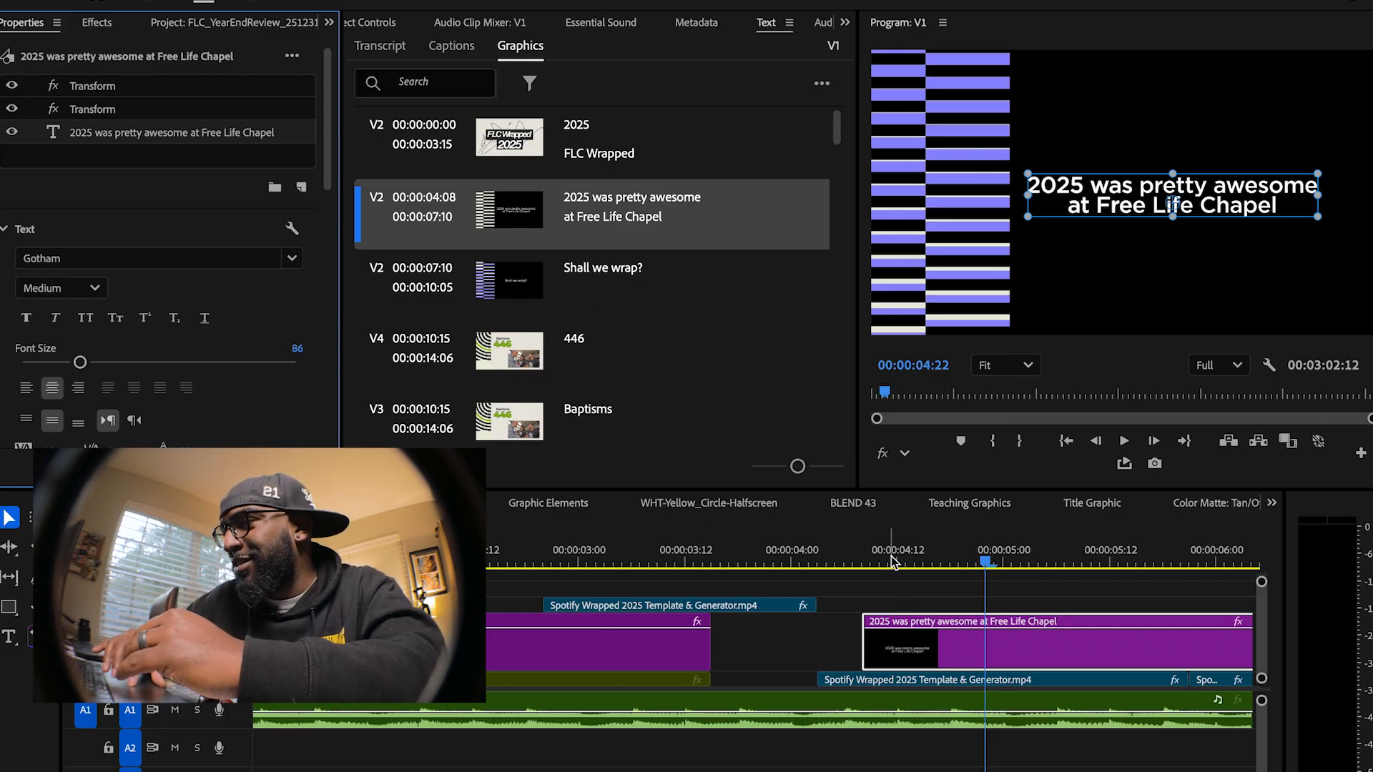
Preview the V1 sequence from 00:00:04:07 through the "Shall we wrap?" title to 00:00:09:16
{"action": "left_click", "coordinate": [855, 550]}
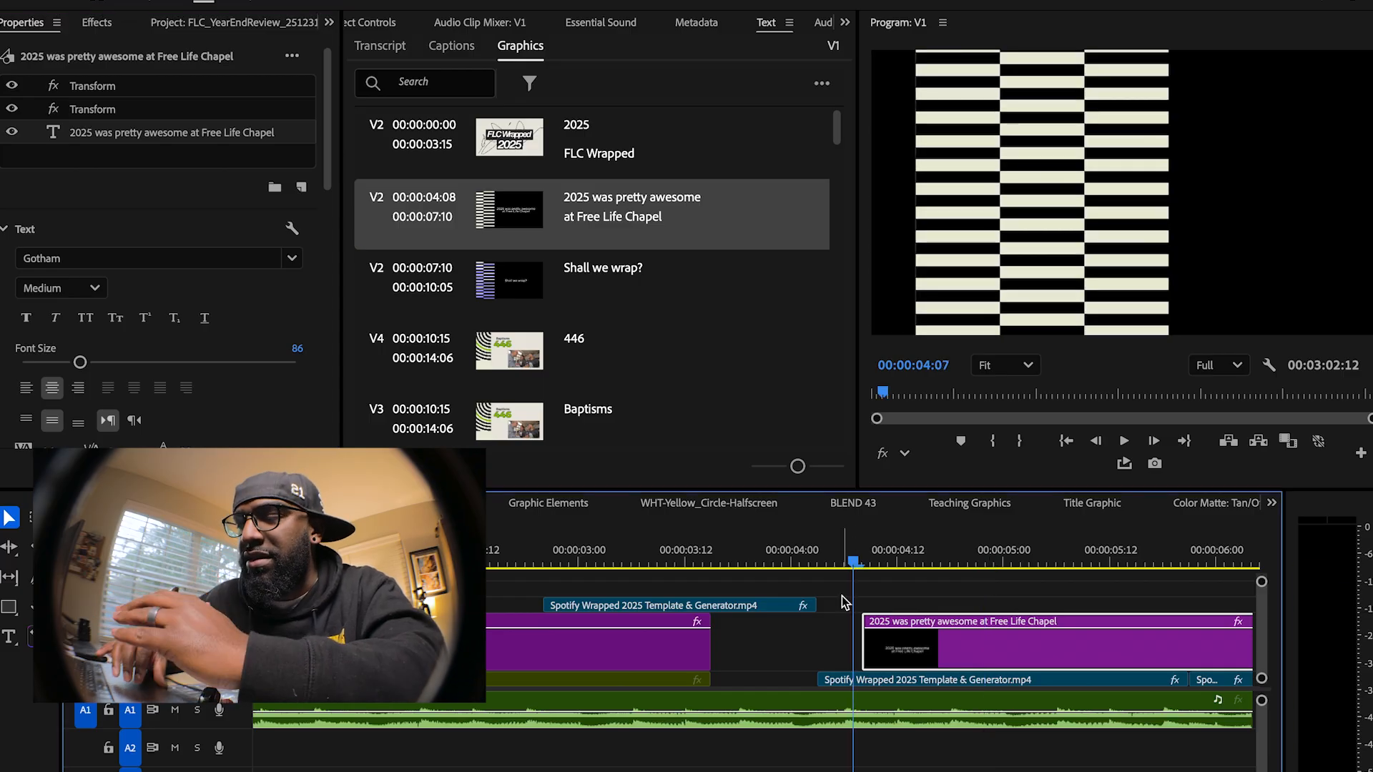
{"action": "scroll", "coordinate": [844, 602], "scroll_direction": "down", "scroll_amount": 5}
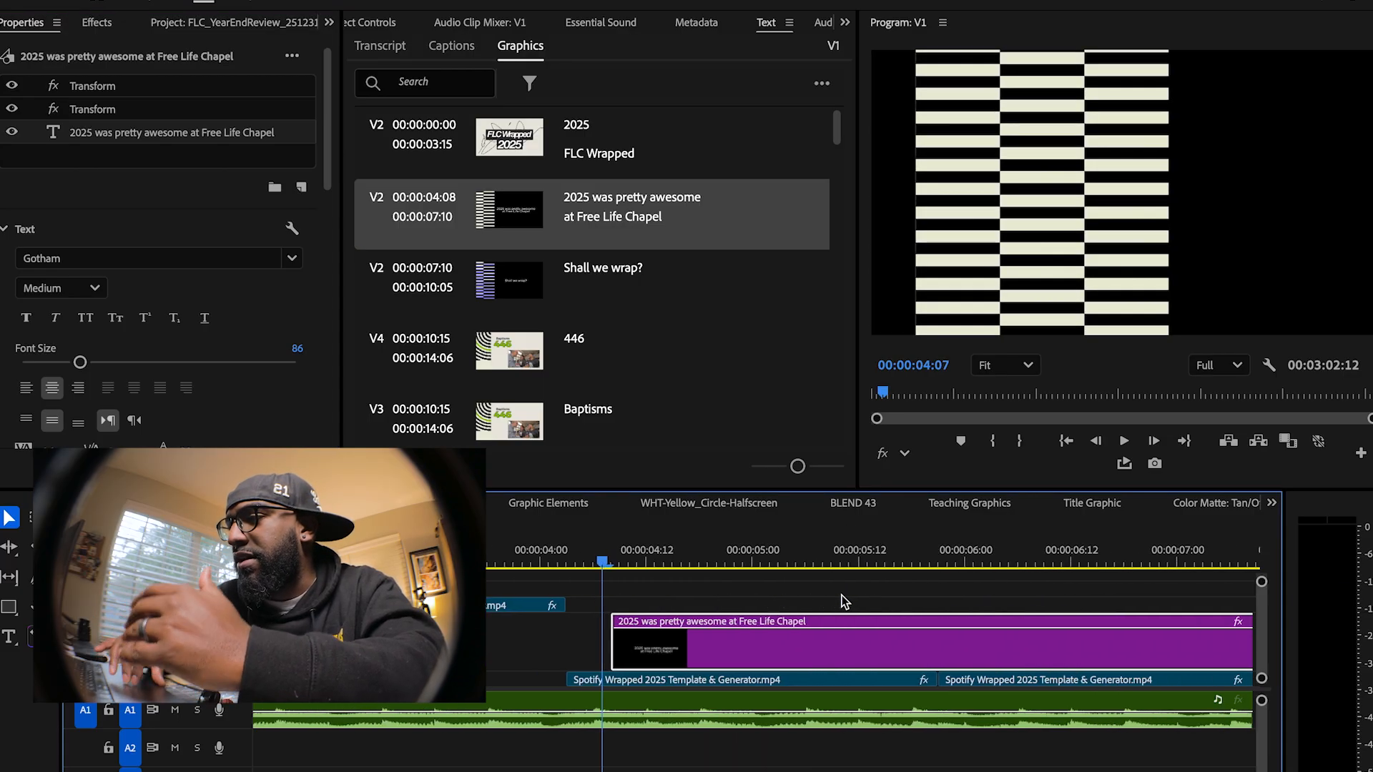
{"action": "key", "text": "minus"}
{"action": "key", "text": "minus"}
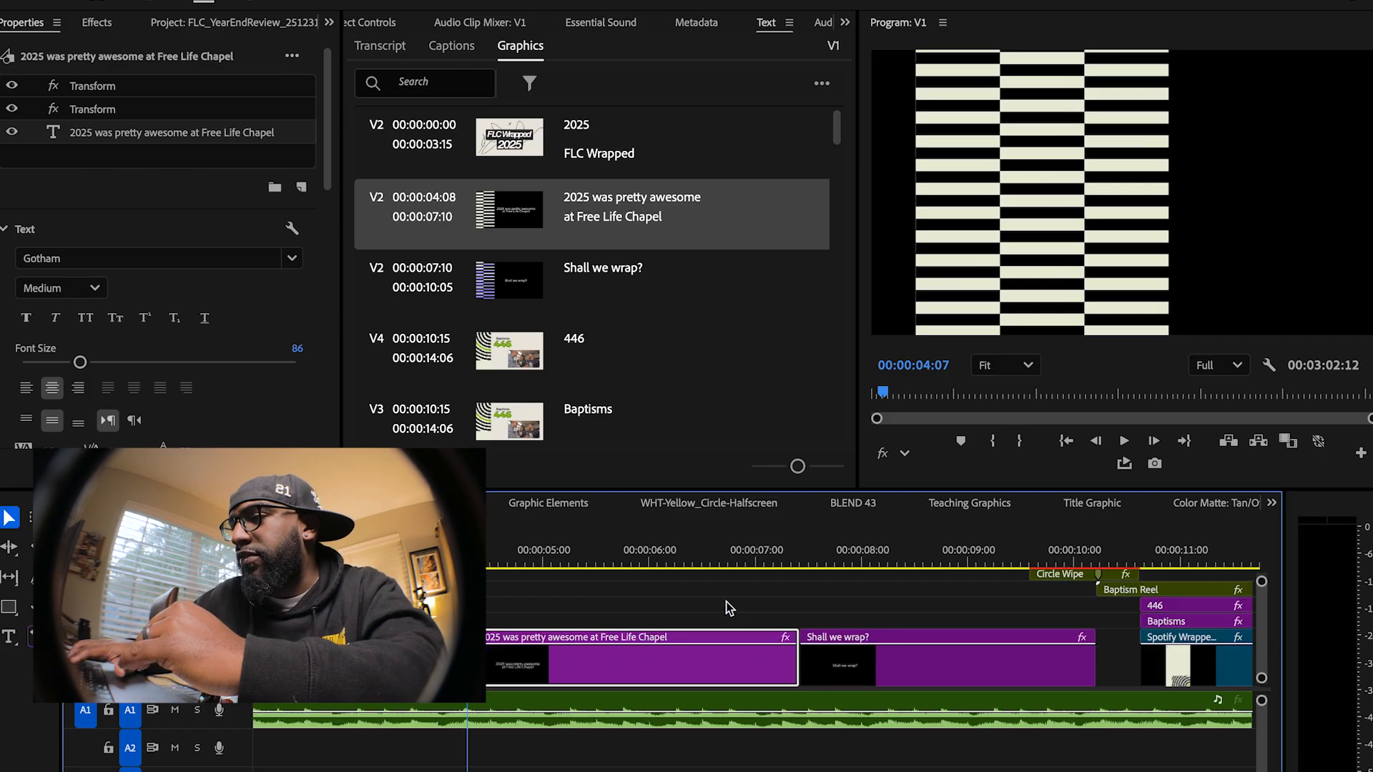
{"action": "scroll", "coordinate": [728, 608], "scroll_direction": "down", "scroll_amount": 1}
{"action": "scroll", "coordinate": [728, 608], "scroll_direction": "up", "scroll_amount": 1}
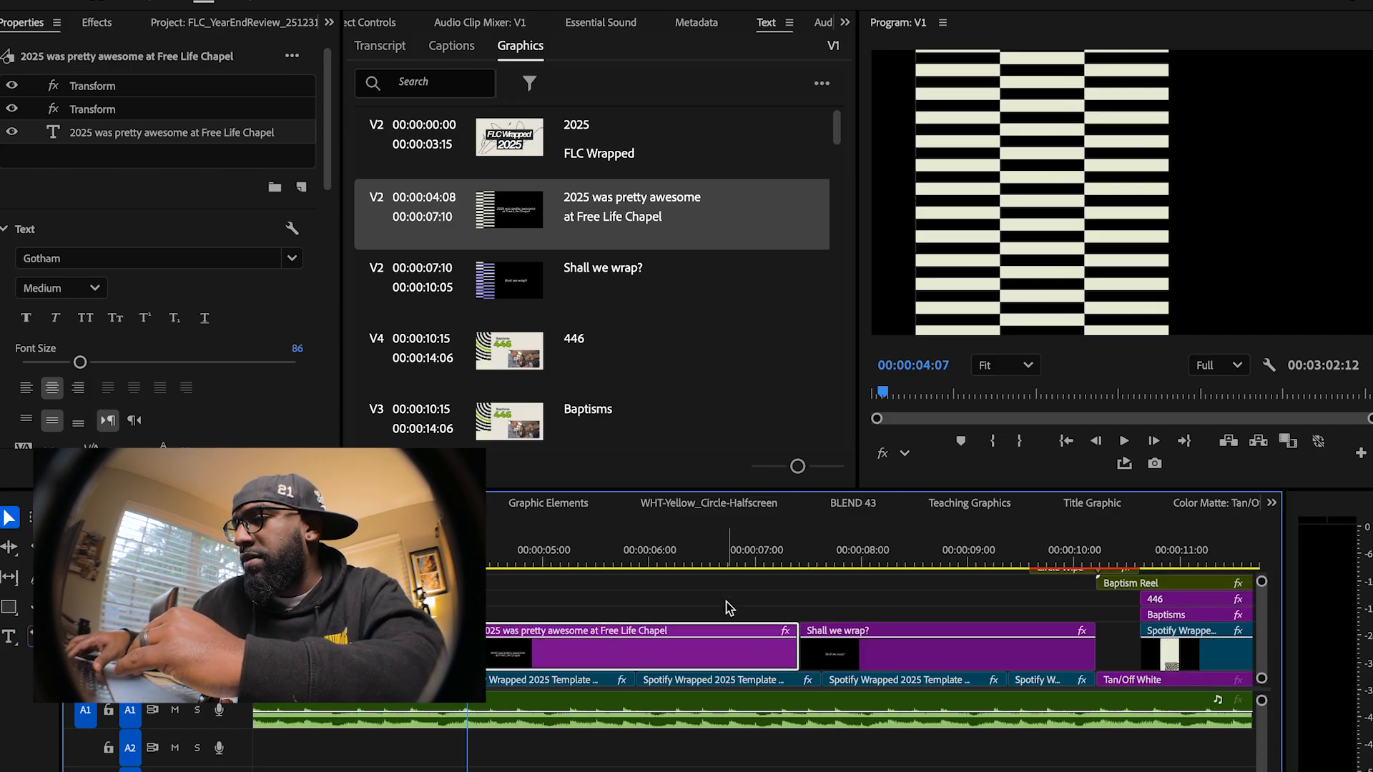
{"action": "left_click_drag", "start_coordinate": [504, 547], "coordinate": [1040, 617]}
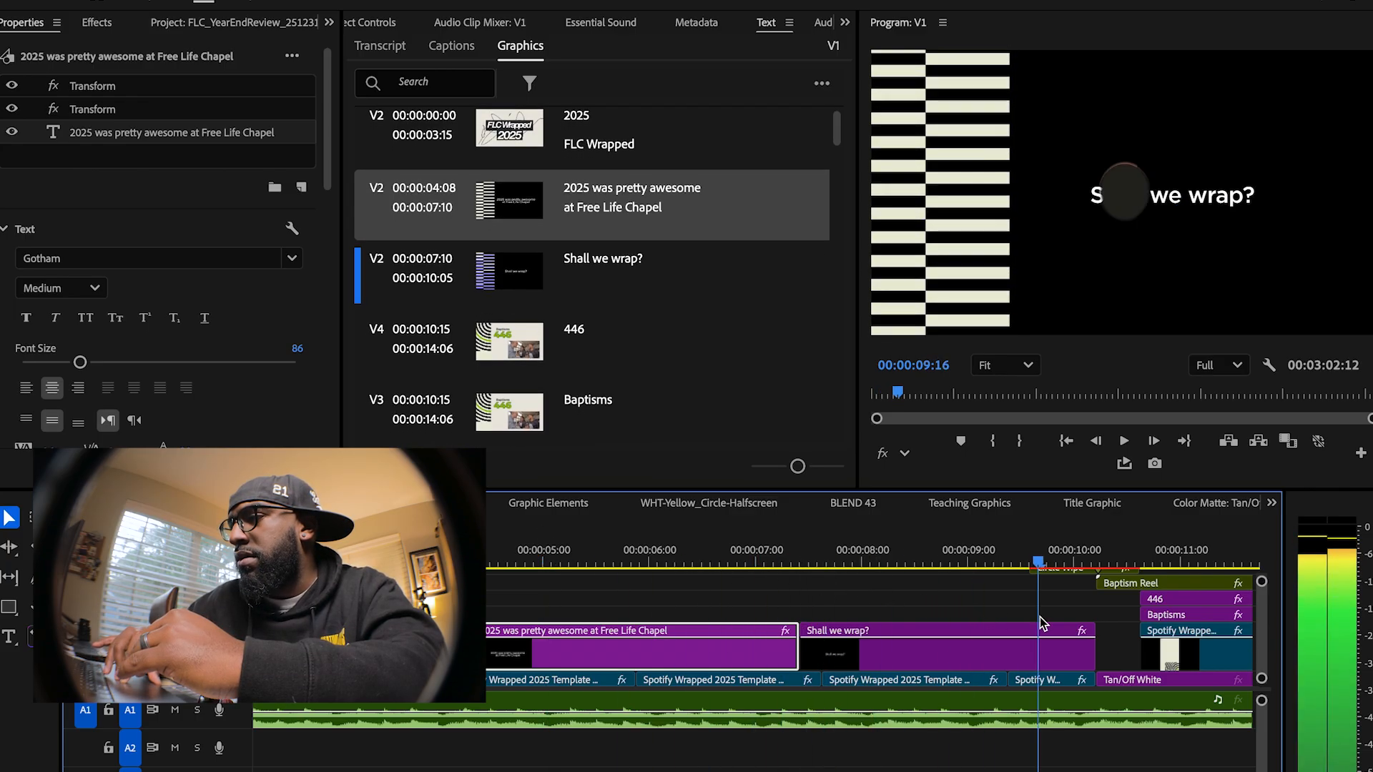
Check the repeated Spotify Wrapped template clips placed beneath the two title graphics one after another
{"action": "left_click", "coordinate": [666, 681]}
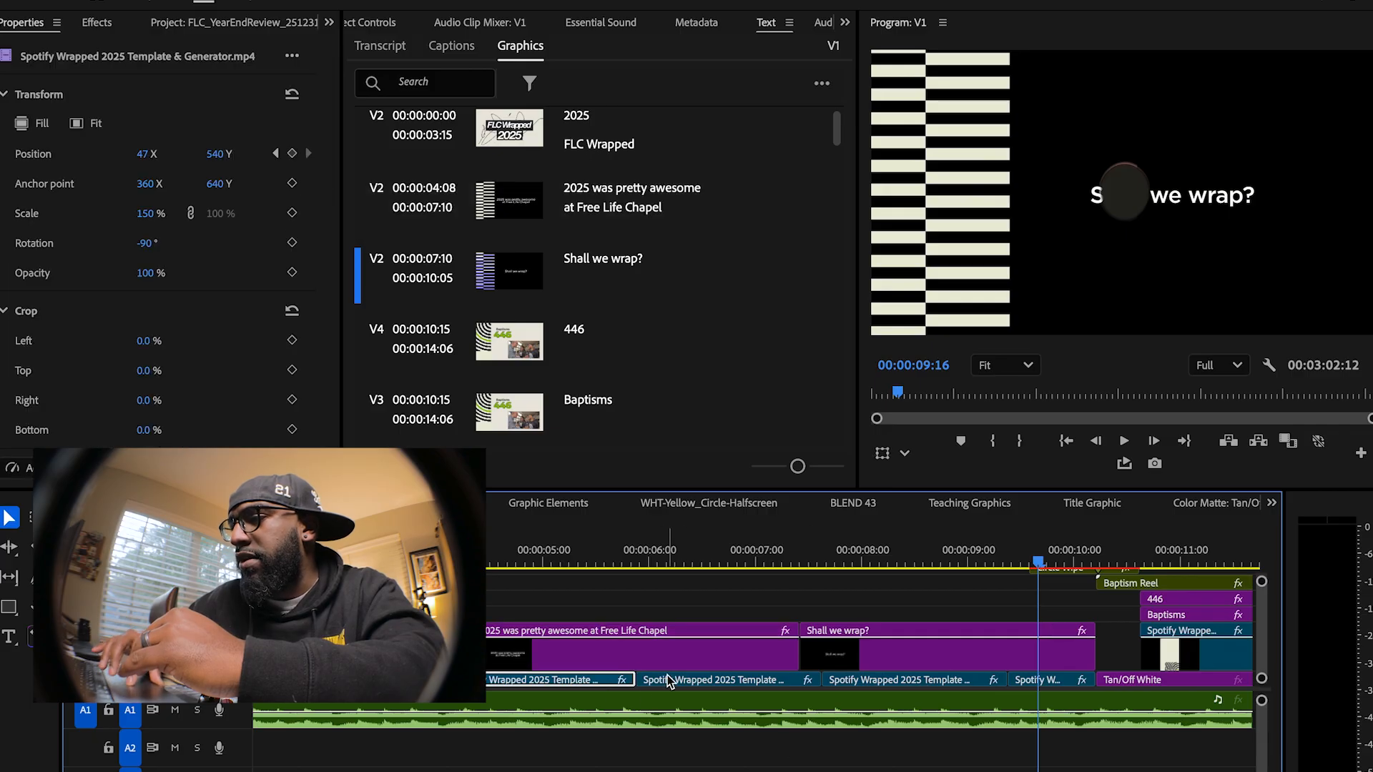
{"action": "left_click", "coordinate": [853, 677]}
{"action": "scroll", "coordinate": [786, 647], "scroll_direction": "down", "scroll_amount": 5}
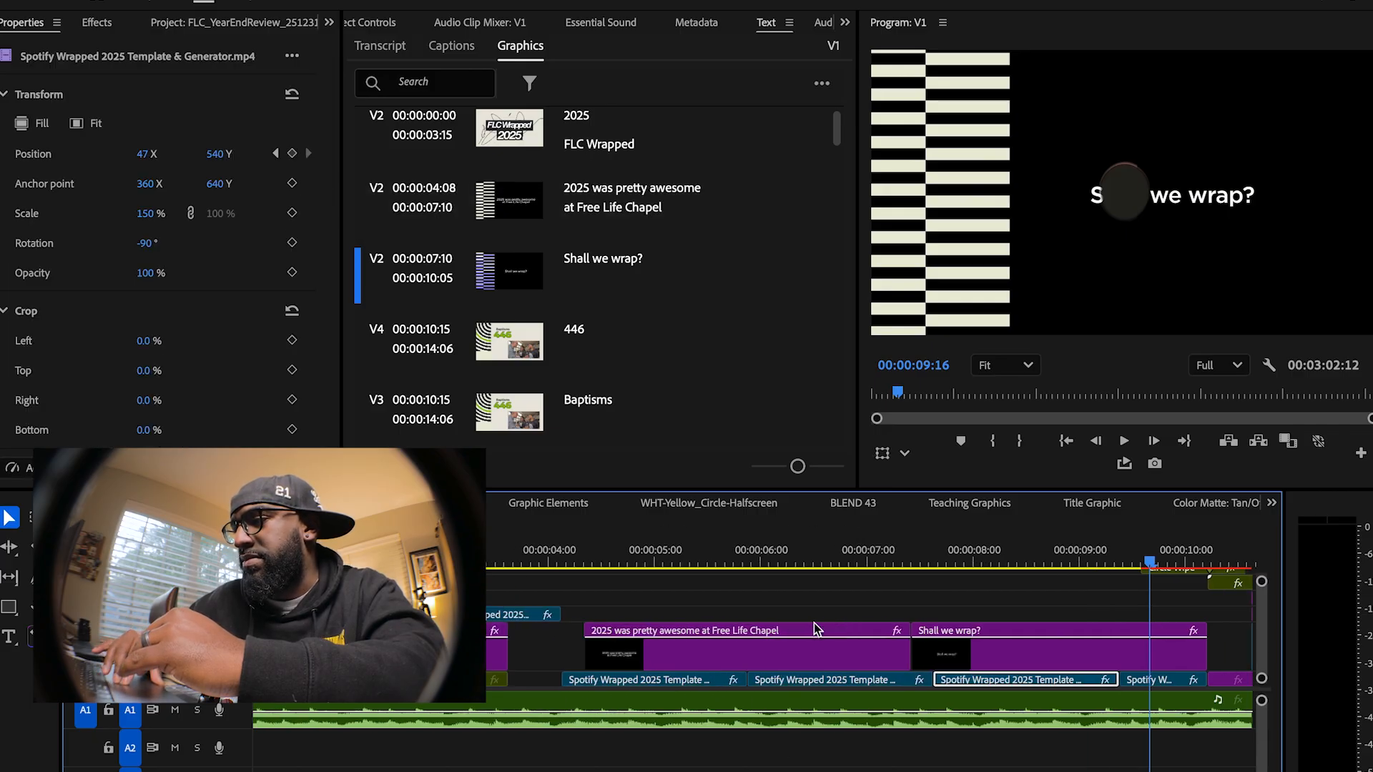
{"action": "left_click", "coordinate": [739, 687]}
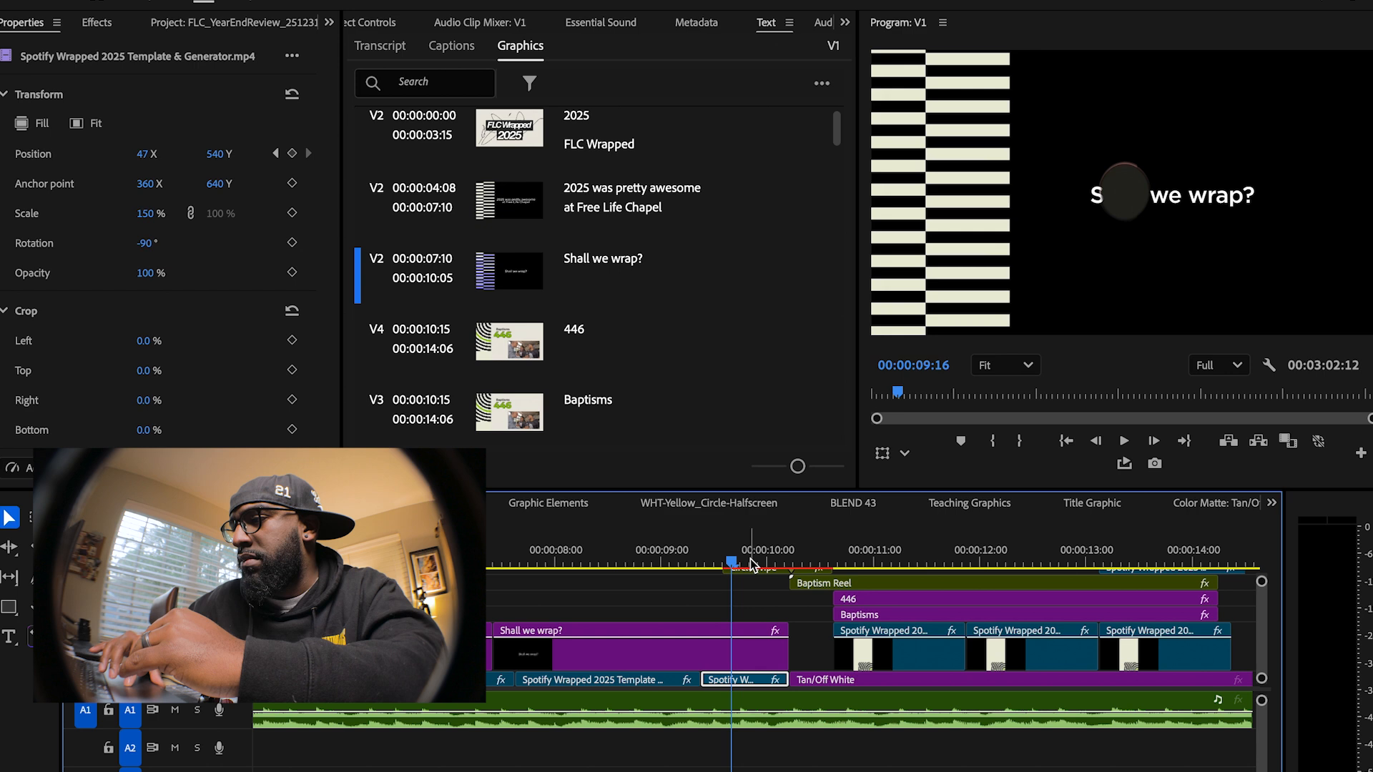
Replay the start of the circle wipe over "Shall we wrap?" and park the playhead at 00:00:09:12
{"action": "key", "text": "space"}
{"action": "left_click", "coordinate": [724, 558]}
{"action": "left_click_drag", "start_coordinate": [723, 558], "coordinate": [713, 556]}
{"action": "key", "text": "space"}
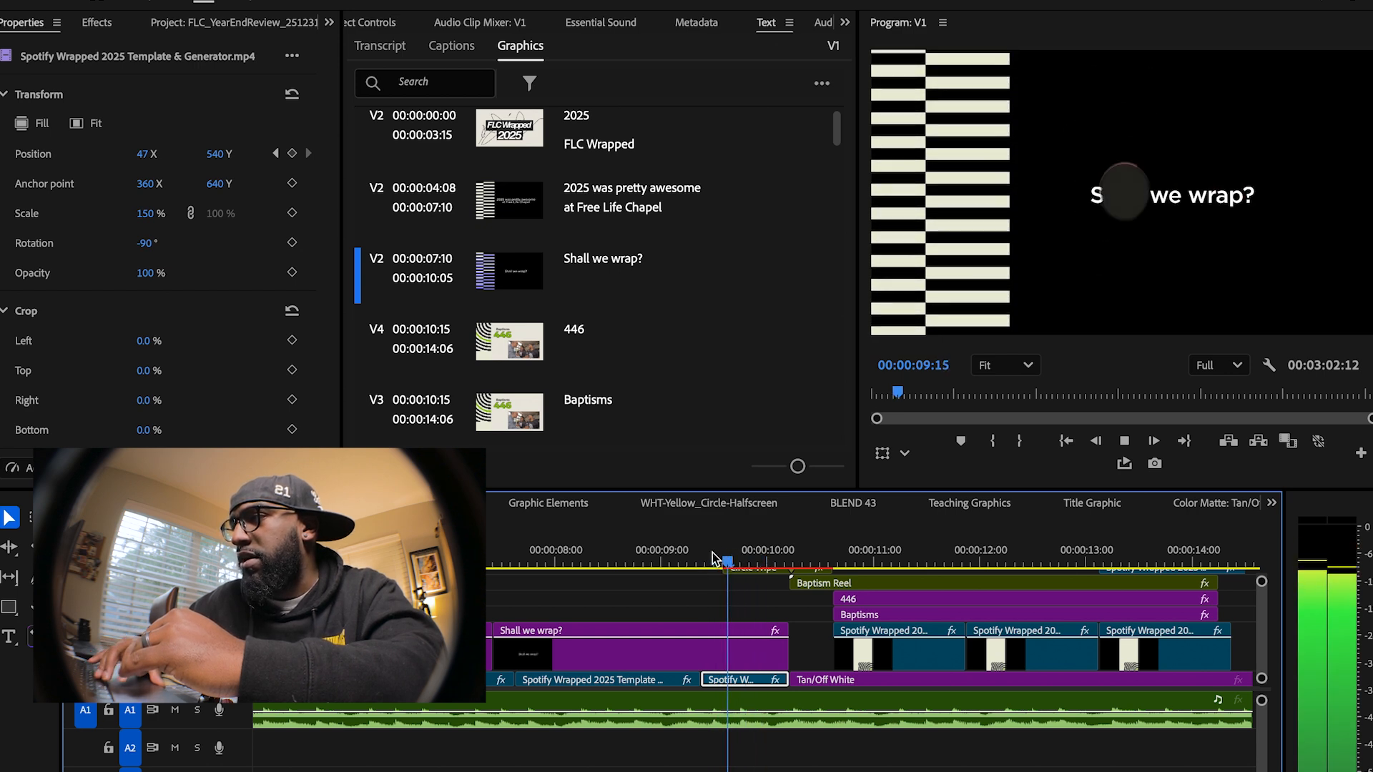
{"action": "left_click", "coordinate": [713, 557]}
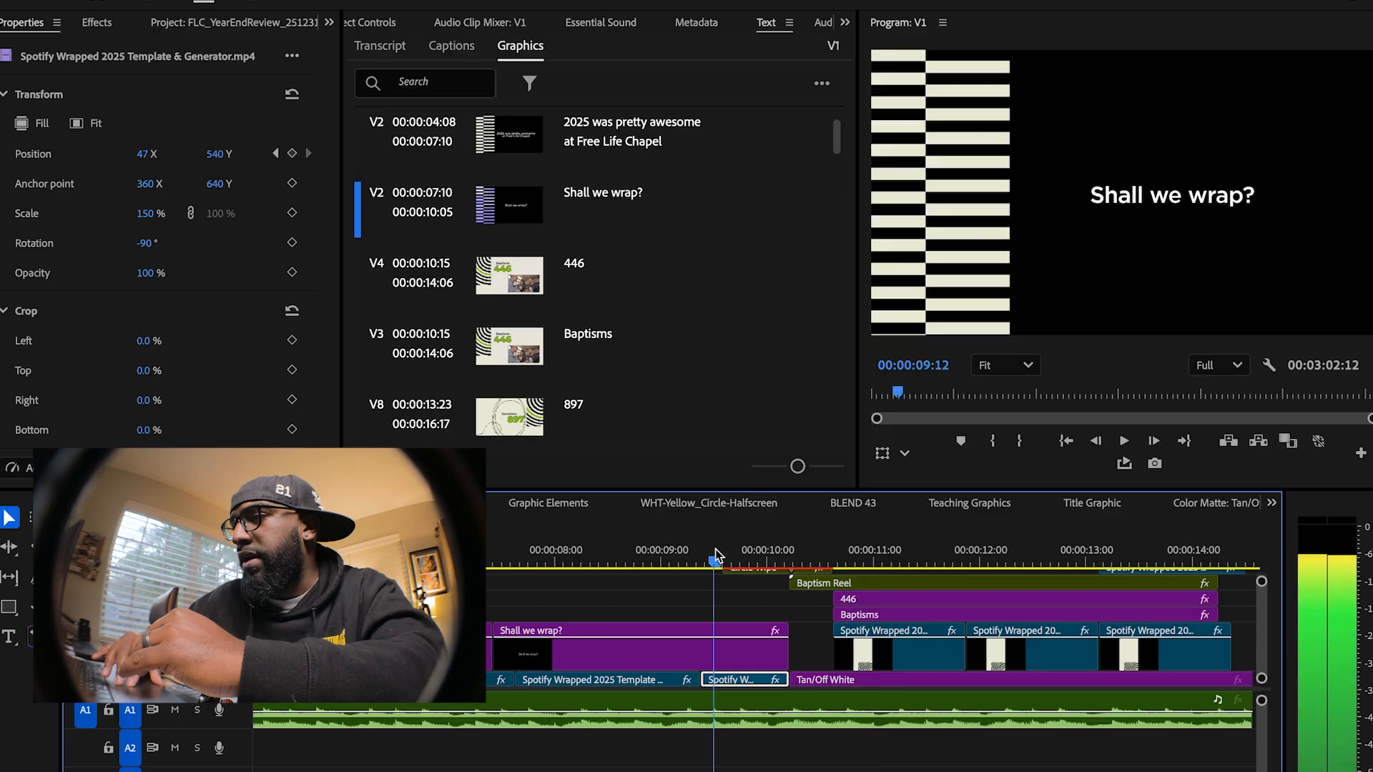
Step frame by frame to 00:00:10:01 through the circle expanding over the "Shall we wrap?" title
{"action": "key", "text": "Right"}
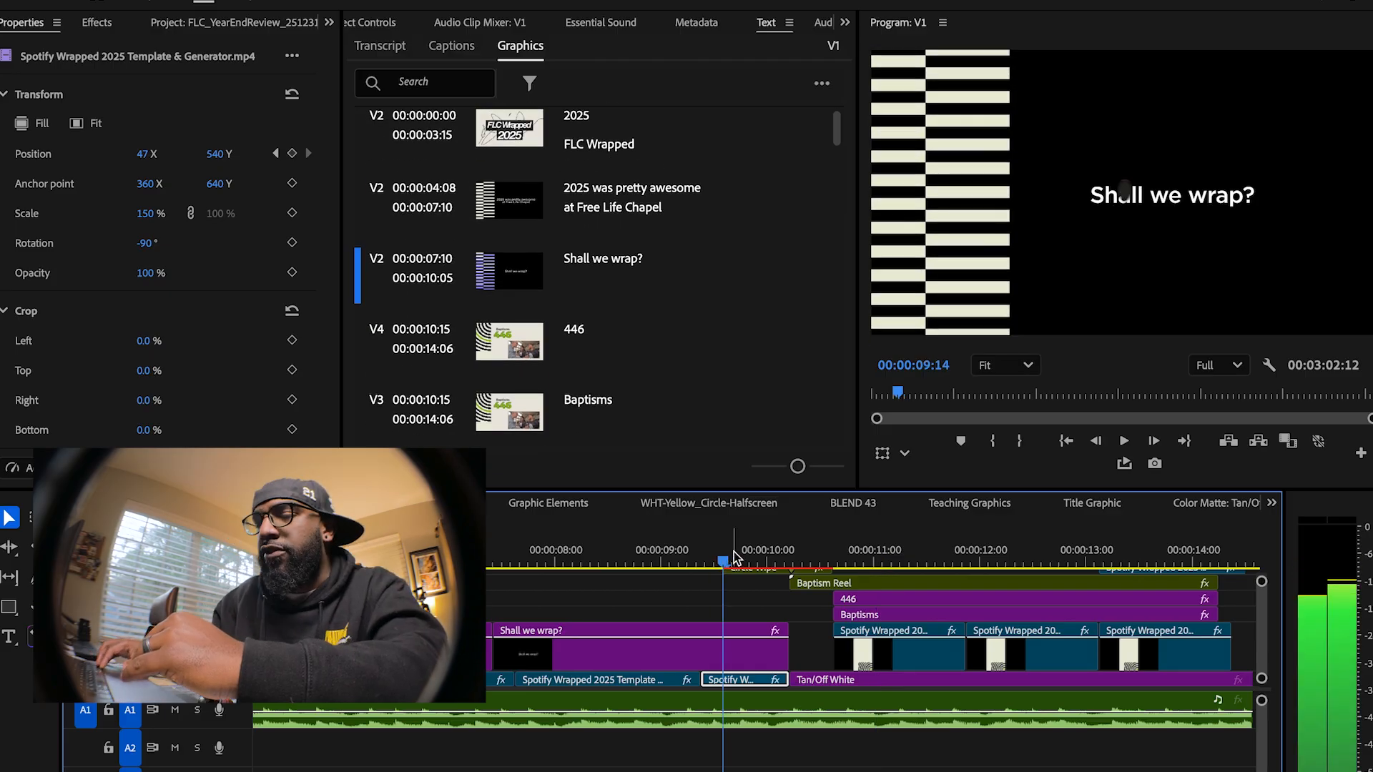
{"action": "key", "text": "Right"}
{"action": "key", "text": "Right"}
{"action": "key", "text": "Right"}
{"action": "key", "text": "Right"}
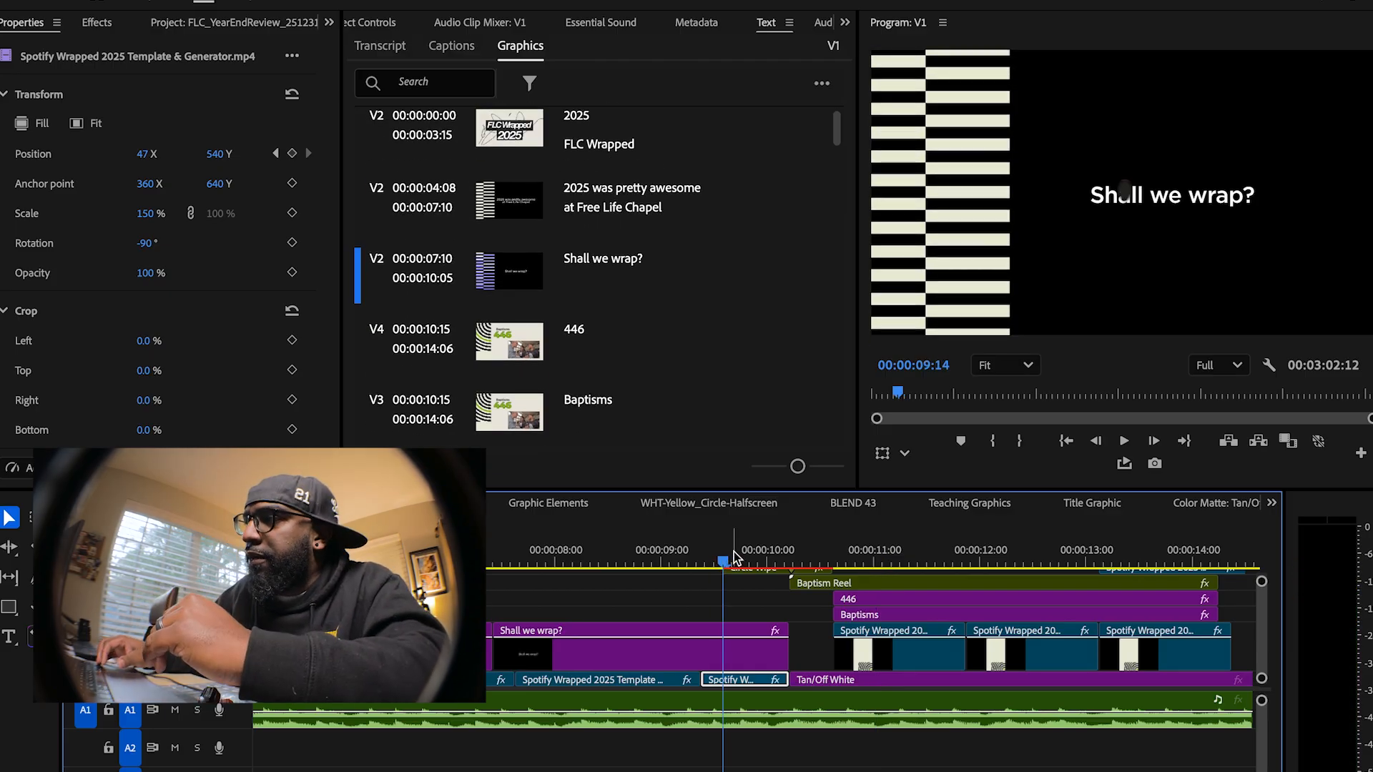
{"action": "key", "text": "Right"}
{"action": "key", "text": "Right"}
{"action": "key", "text": "Right"}
{"action": "key", "text": "Right"}
{"action": "key", "text": "Right"}
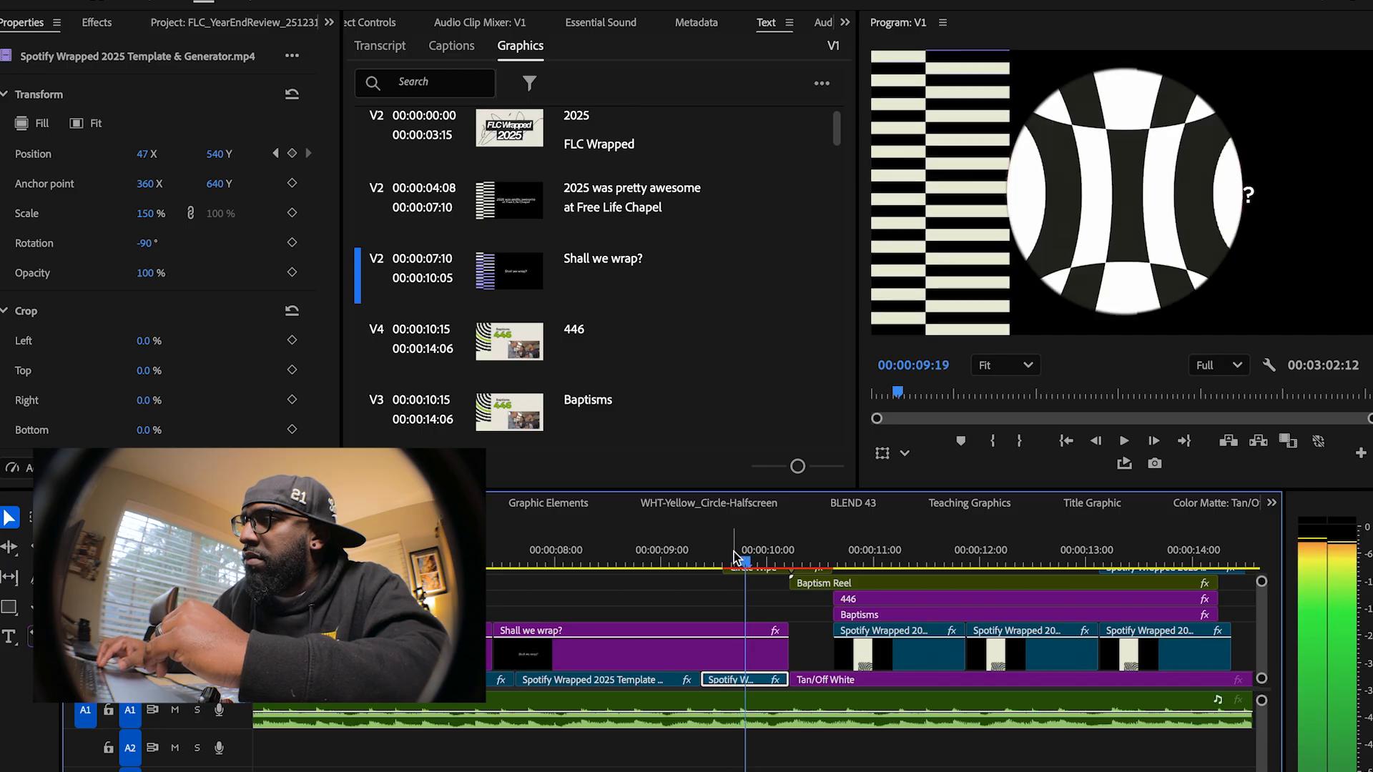
{"action": "key", "text": "Right"}
{"action": "key", "text": "Right"}
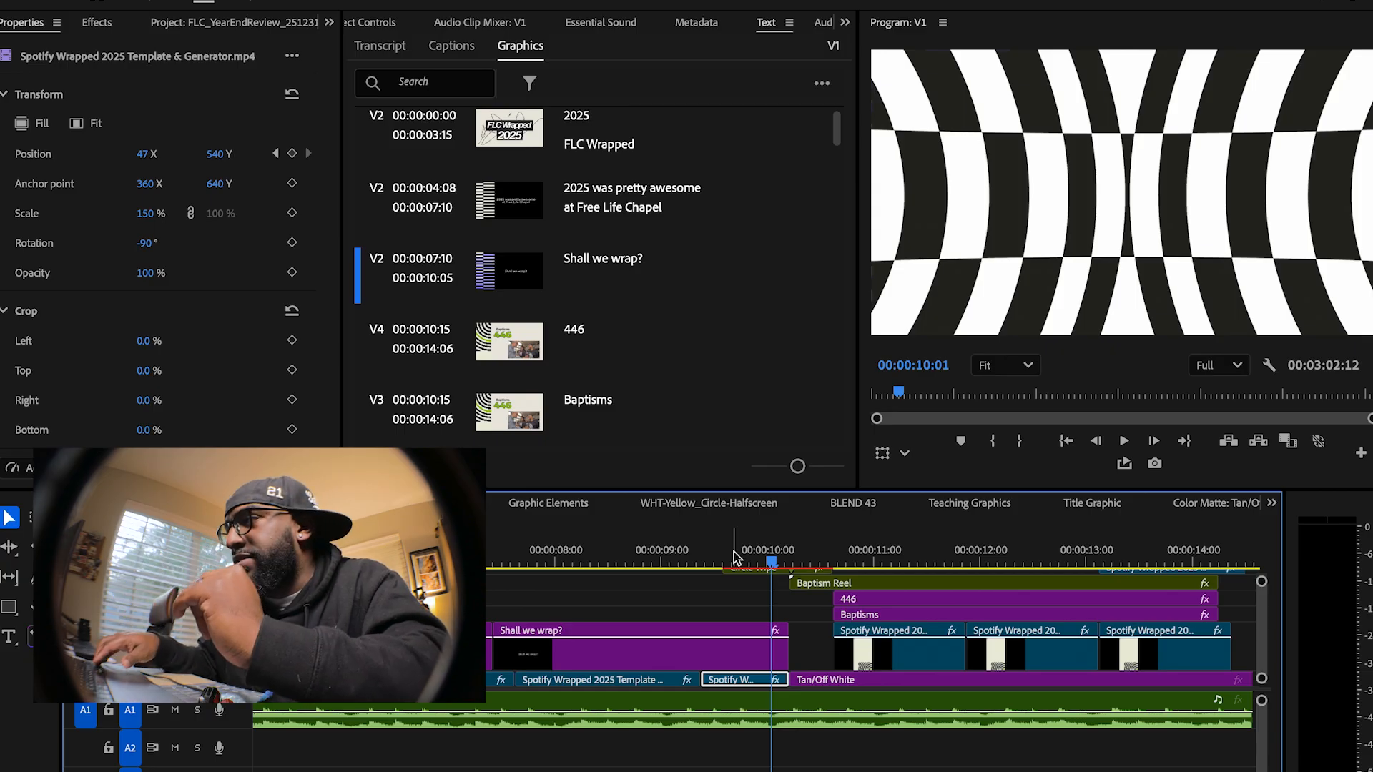
Advance through the full-screen checkered pattern to 00:00:10:08 and bring the Circle Wipe clip's track into view
{"action": "key", "text": "Right"}
{"action": "key", "text": "Right"}
{"action": "key", "text": "Right"}
{"action": "key", "text": "Right"}
{"action": "key", "text": "Right"}
{"action": "key", "text": "Right"}
{"action": "key", "text": "Right"}
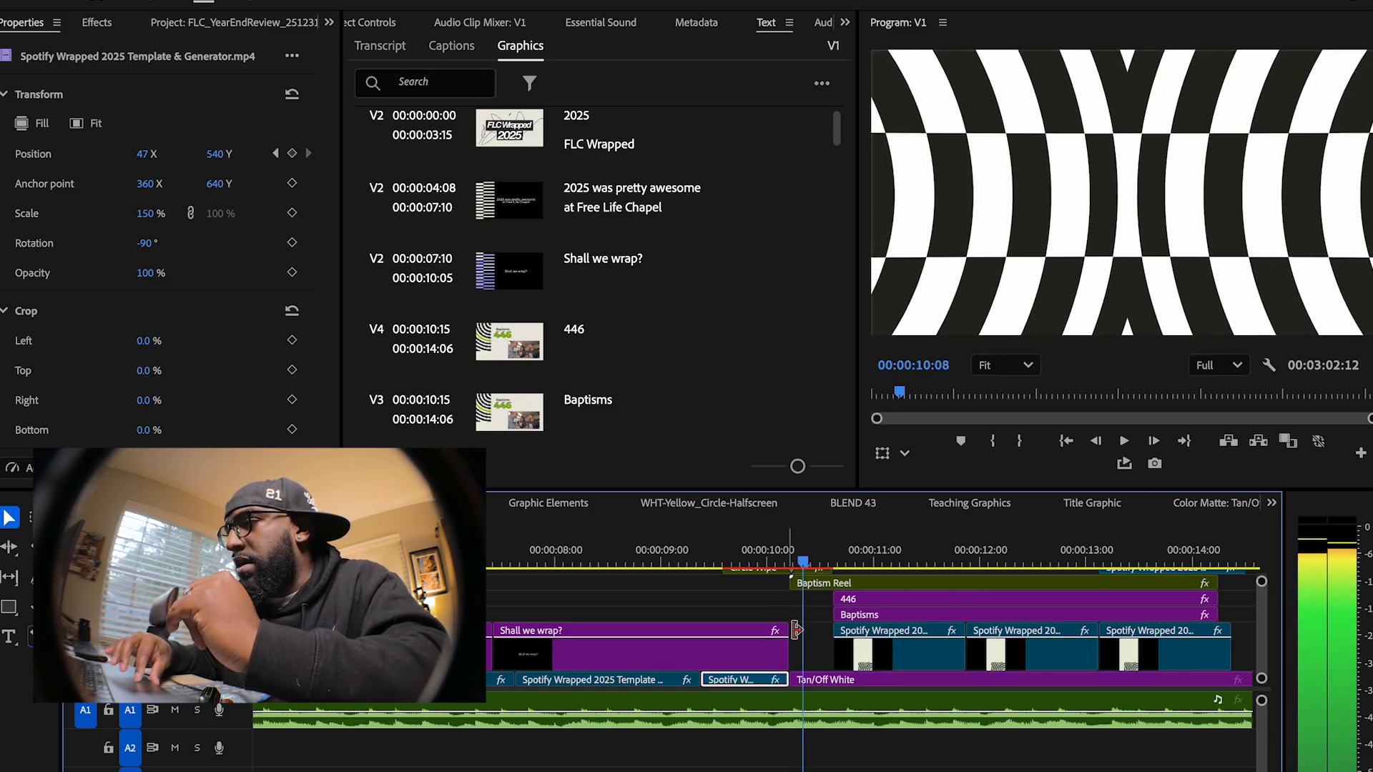
{"action": "scroll", "coordinate": [787, 629], "scroll_direction": "up", "scroll_amount": 2}
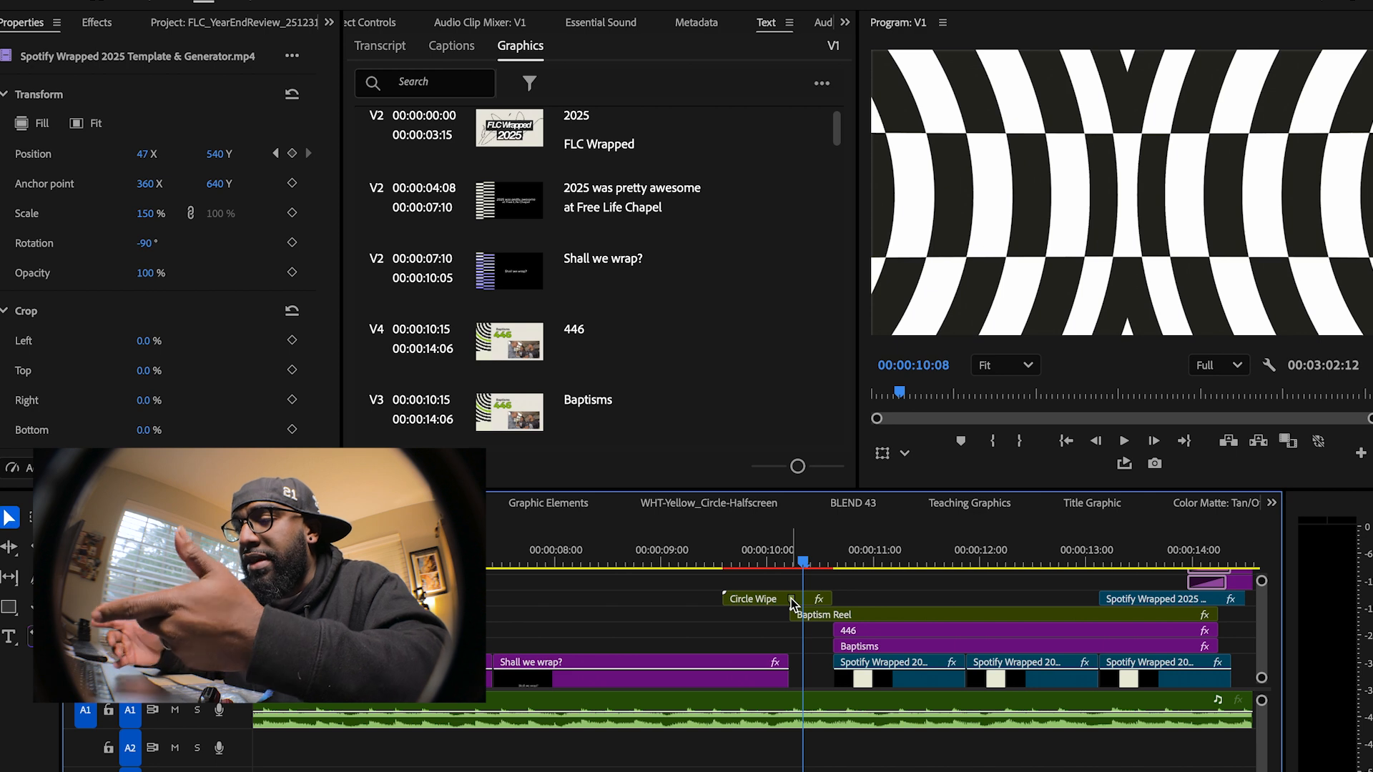
Step frame by frame to 00:00:10:20 to examine how the wipe leads into the Baptisms 446 section
{"action": "key", "text": "Right"}
{"action": "key", "text": "Right"}
{"action": "key", "text": "Right"}
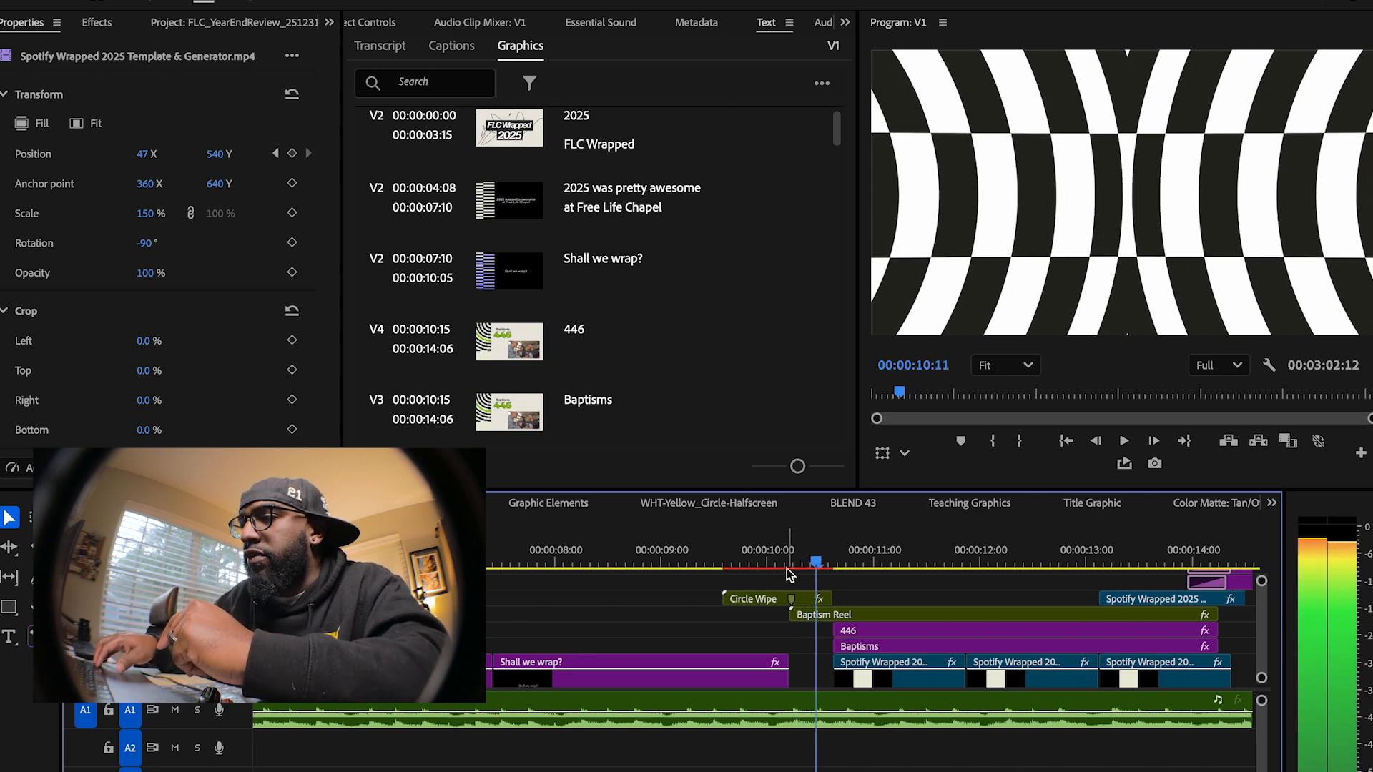
{"action": "key", "text": "Right"}
{"action": "key", "text": "Right"}
{"action": "key", "text": "Right"}
{"action": "key", "text": "Right"}
{"action": "key", "text": "Right"}
{"action": "key", "text": "Right"}
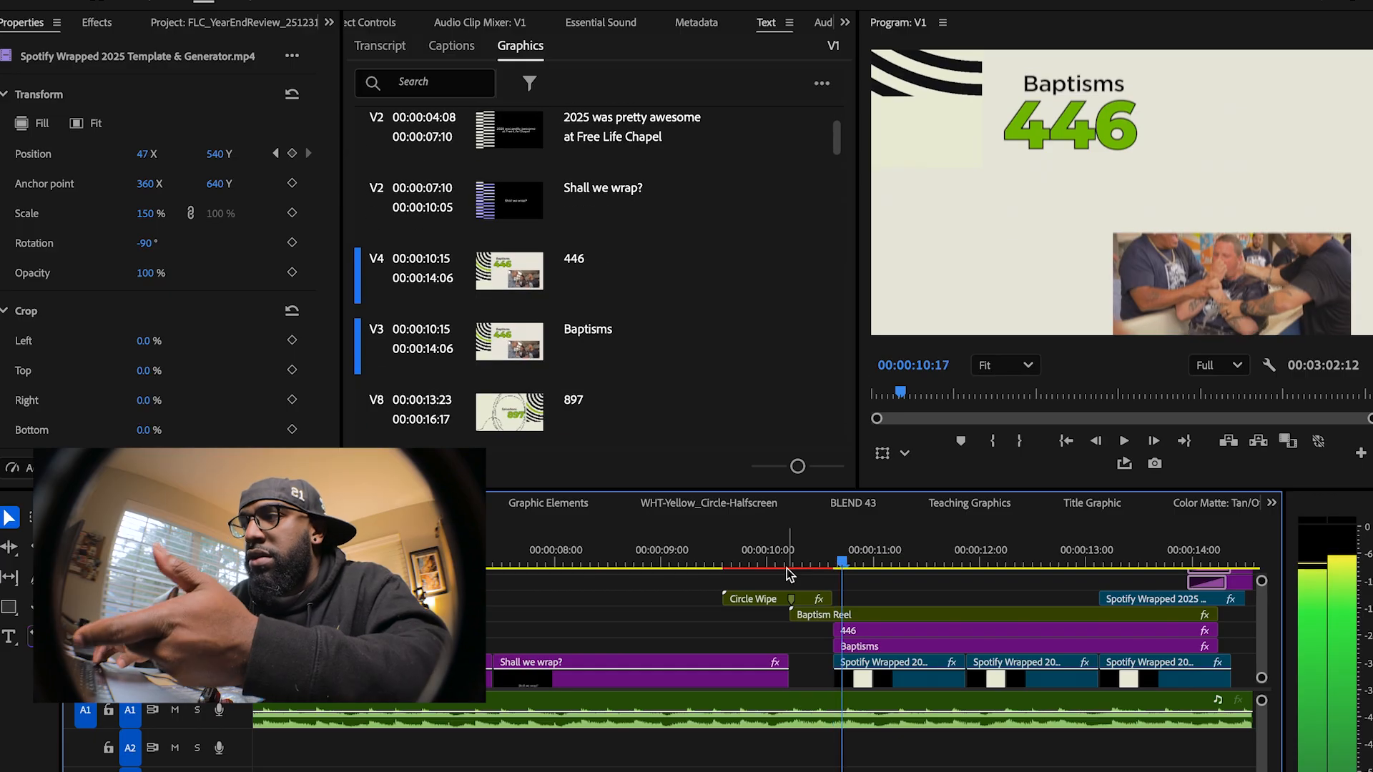
{"action": "key", "text": "Right"}
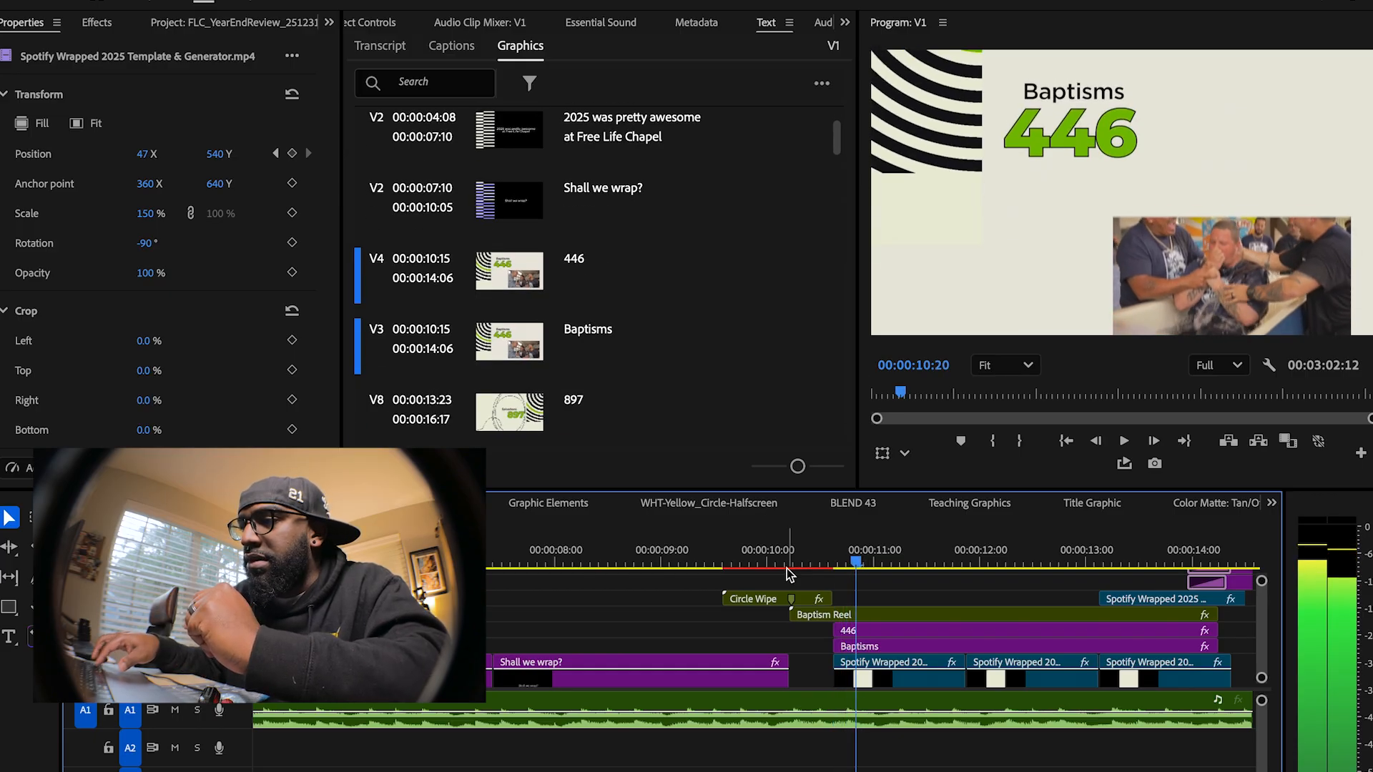
Open the nested Circle Wipe sequence, enlarge its timeline, and play it from 00:00:22:16 to 00:00:24:01
{"action": "left_click", "coordinate": [787, 568]}
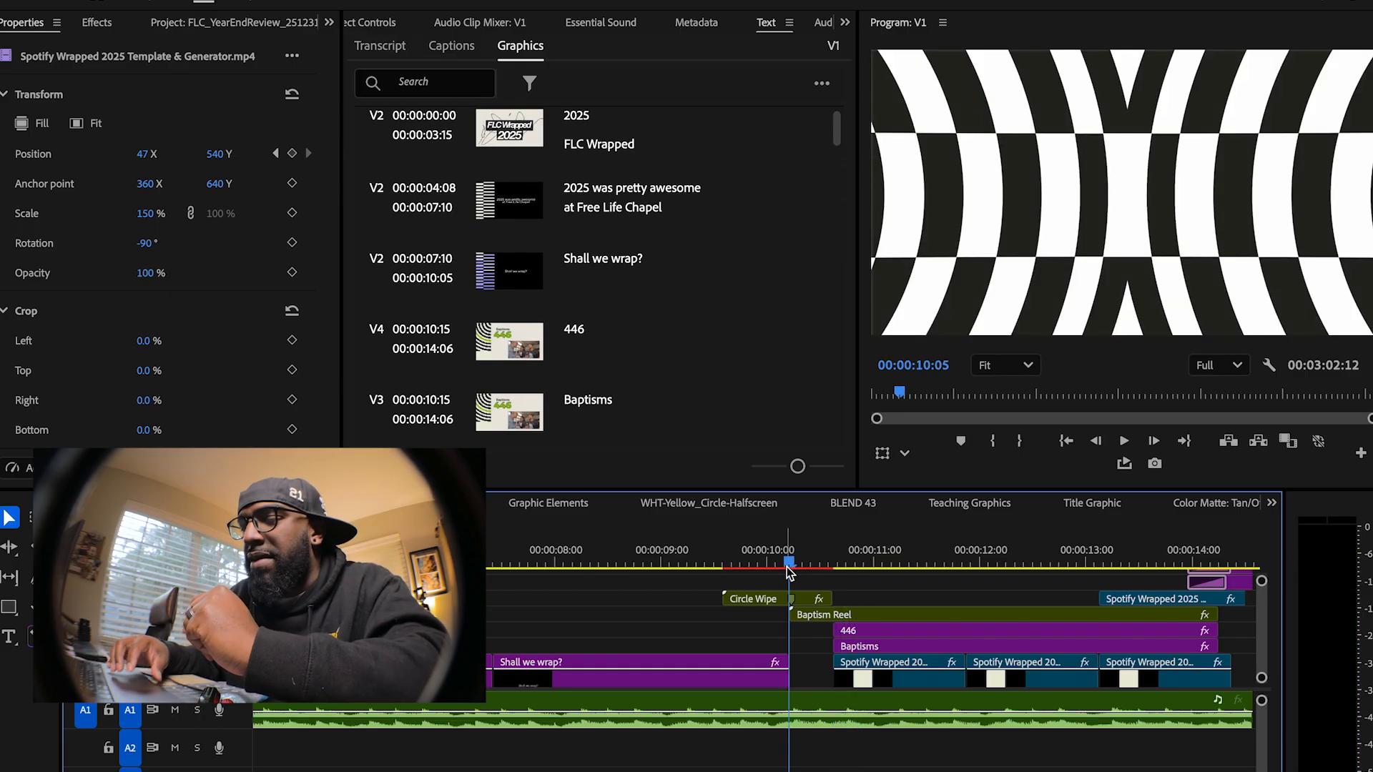
{"action": "double_click", "coordinate": [761, 599]}
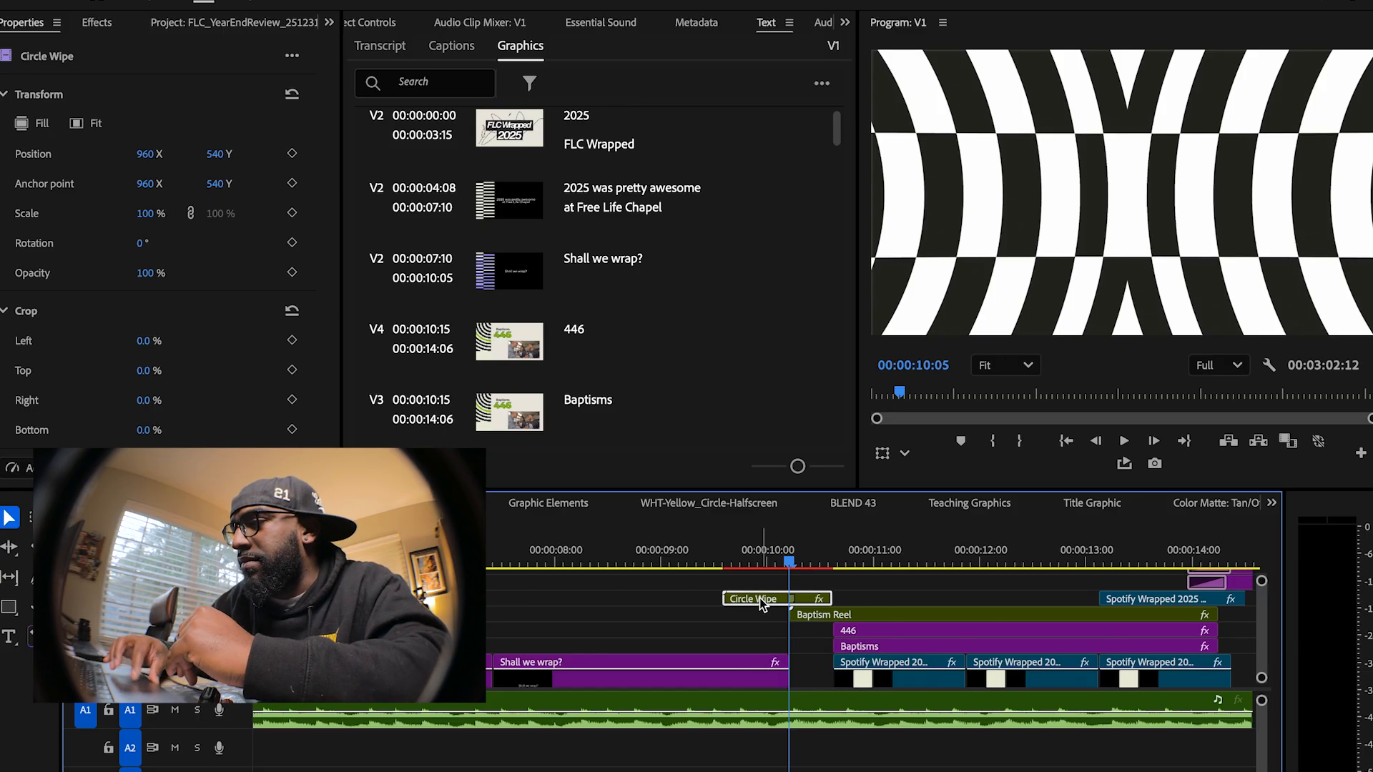
{"action": "left_click_drag", "start_coordinate": [274, 559], "coordinate": [200, 548]}
{"action": "key", "text": "equal"}
{"action": "key", "text": "equal"}
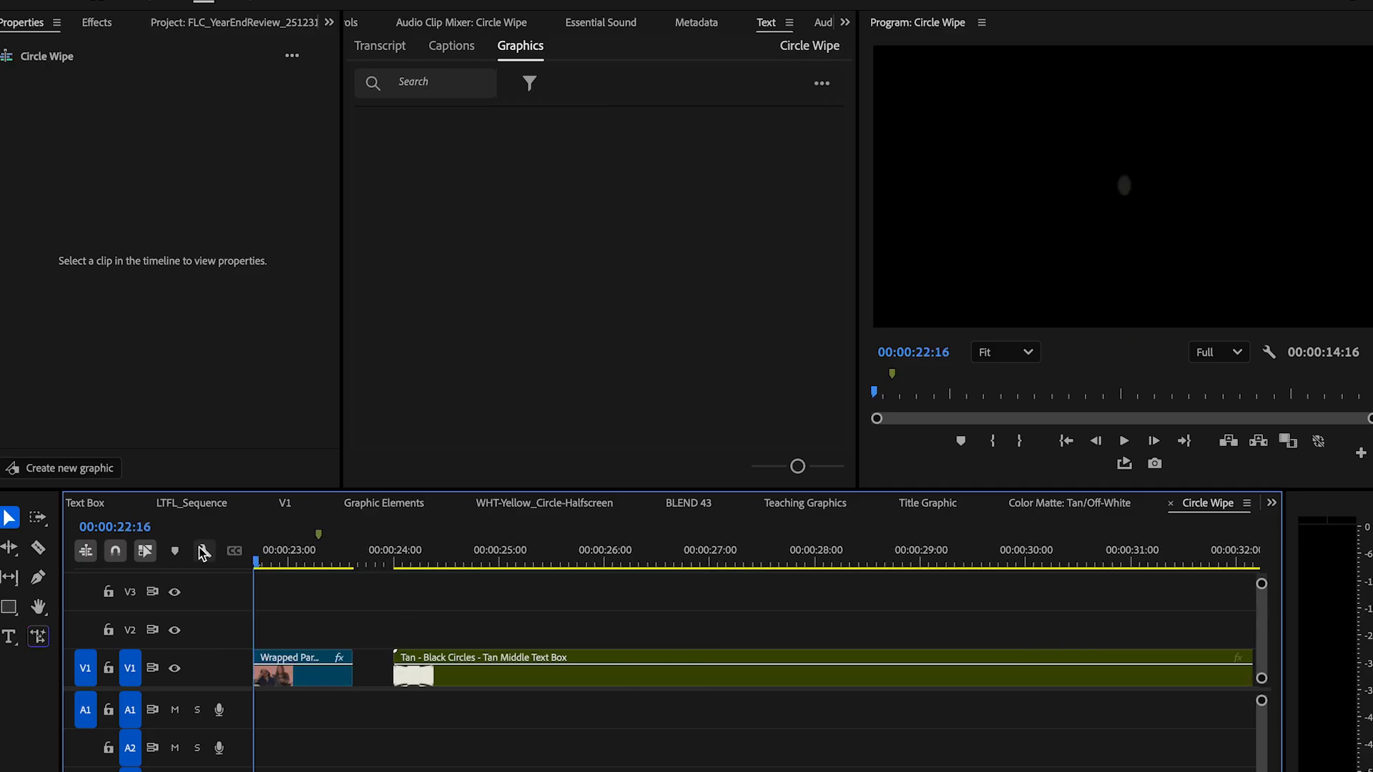
{"action": "key", "text": "space"}
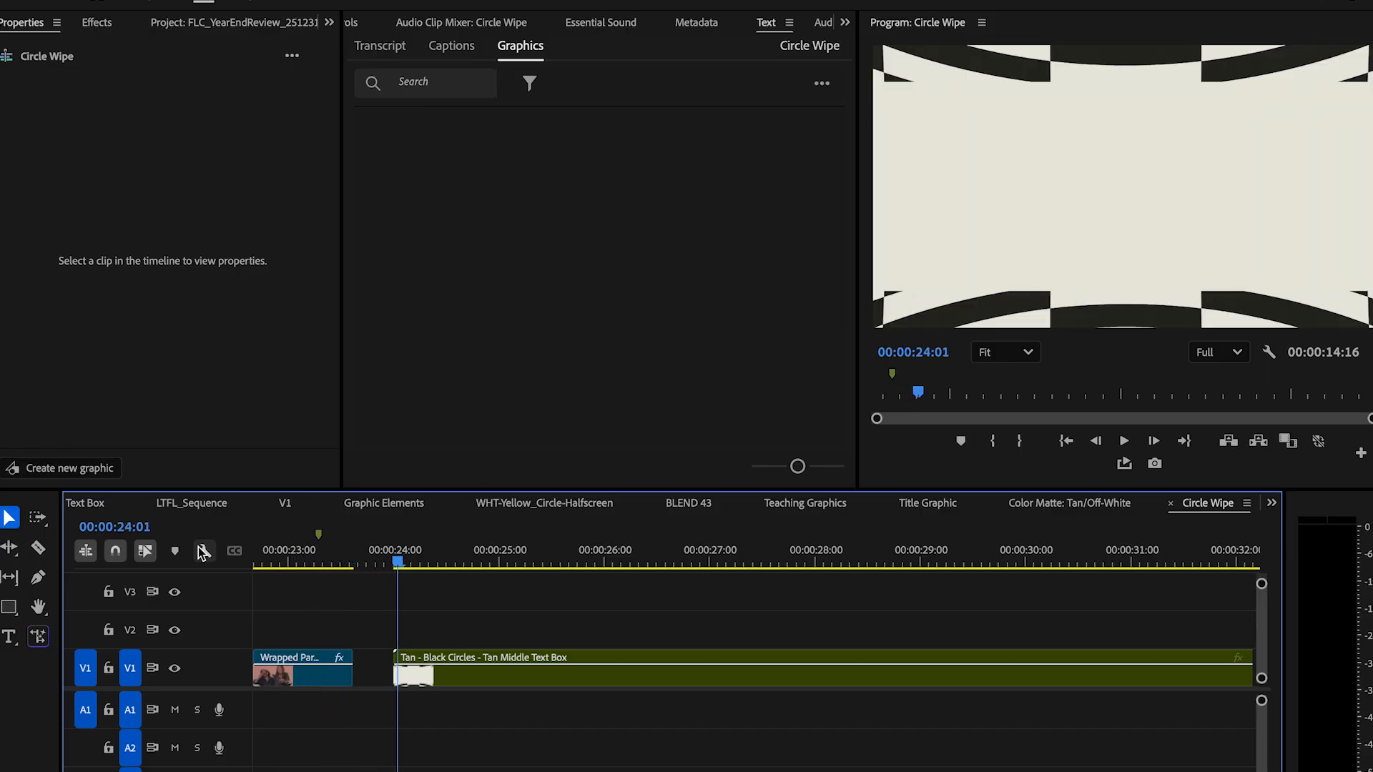
Scrub the Circle Wipe sequence to 00:00:25:05, return to its start at 00:00:22:16, and play it to 00:00:23:14
{"action": "left_click_drag", "start_coordinate": [430, 556], "coordinate": [524, 599]}
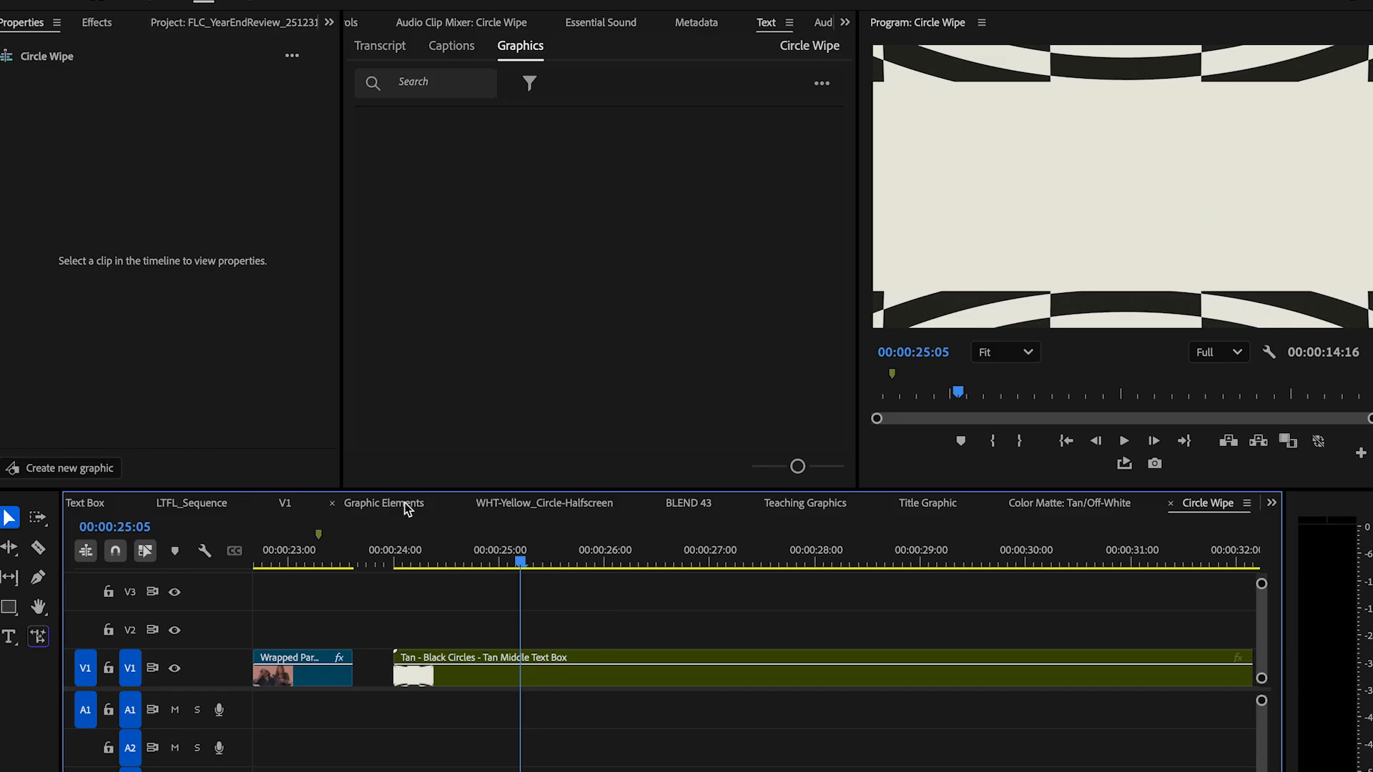
{"action": "left_click_drag", "start_coordinate": [328, 550], "coordinate": [258, 554]}
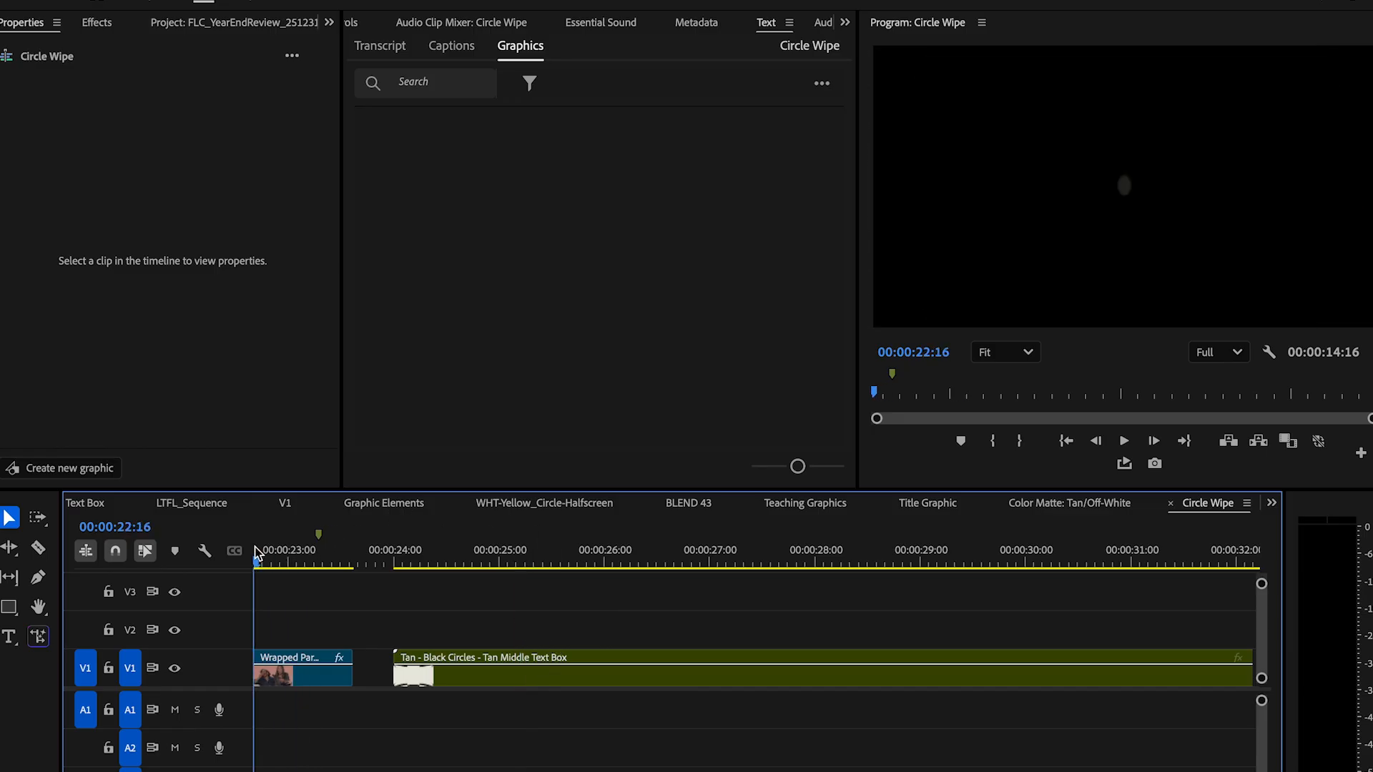
{"action": "key", "text": "space"}
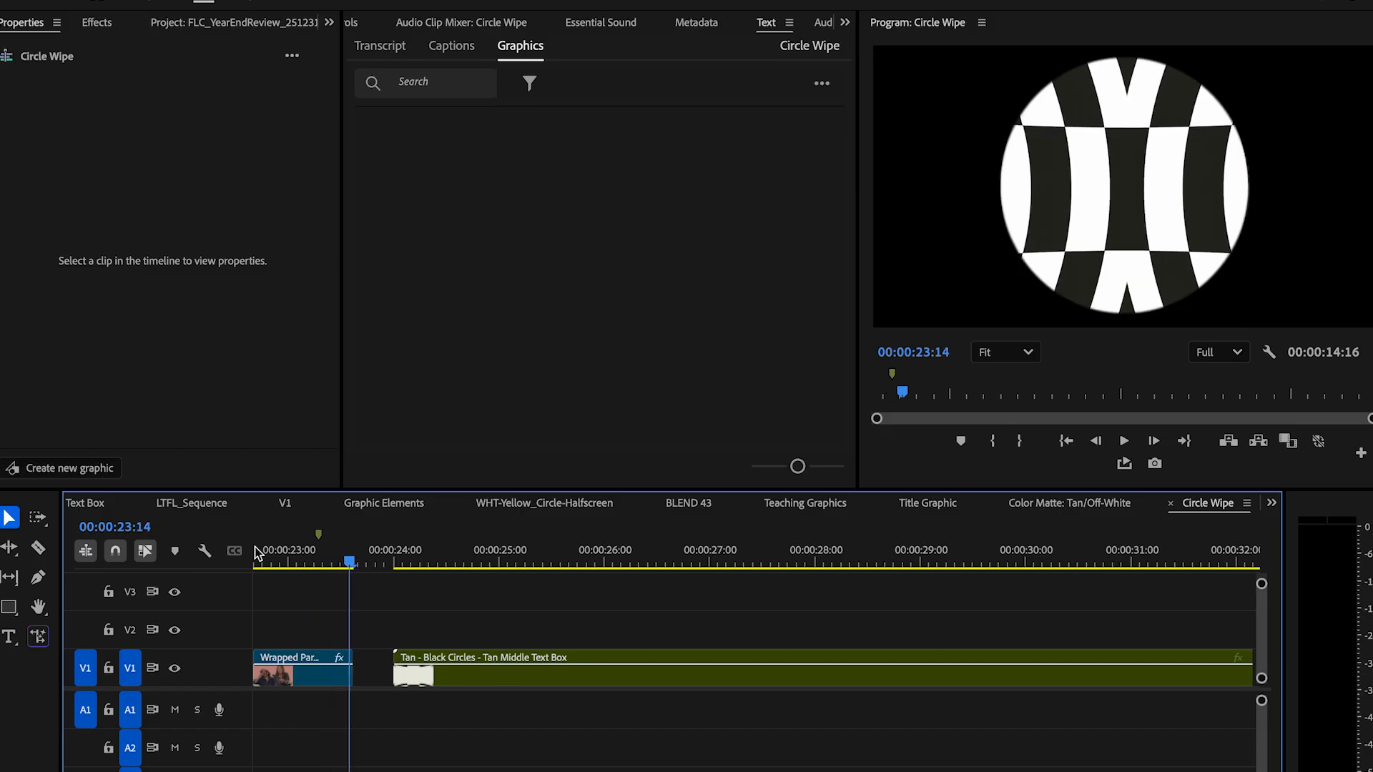
Step frame by frame around 00:00:23:10 in the Circle Wipe and scrub to the gap after the Wrapped Party clip at 00:00:23:16
{"action": "key", "text": "Right"}
{"action": "key", "text": "Right"}
{"action": "key", "text": "Left"}
{"action": "key", "text": "Left"}
{"action": "key", "text": "Left"}
{"action": "key", "text": "Left"}
{"action": "key", "text": "Left"}
{"action": "key", "text": "Left"}
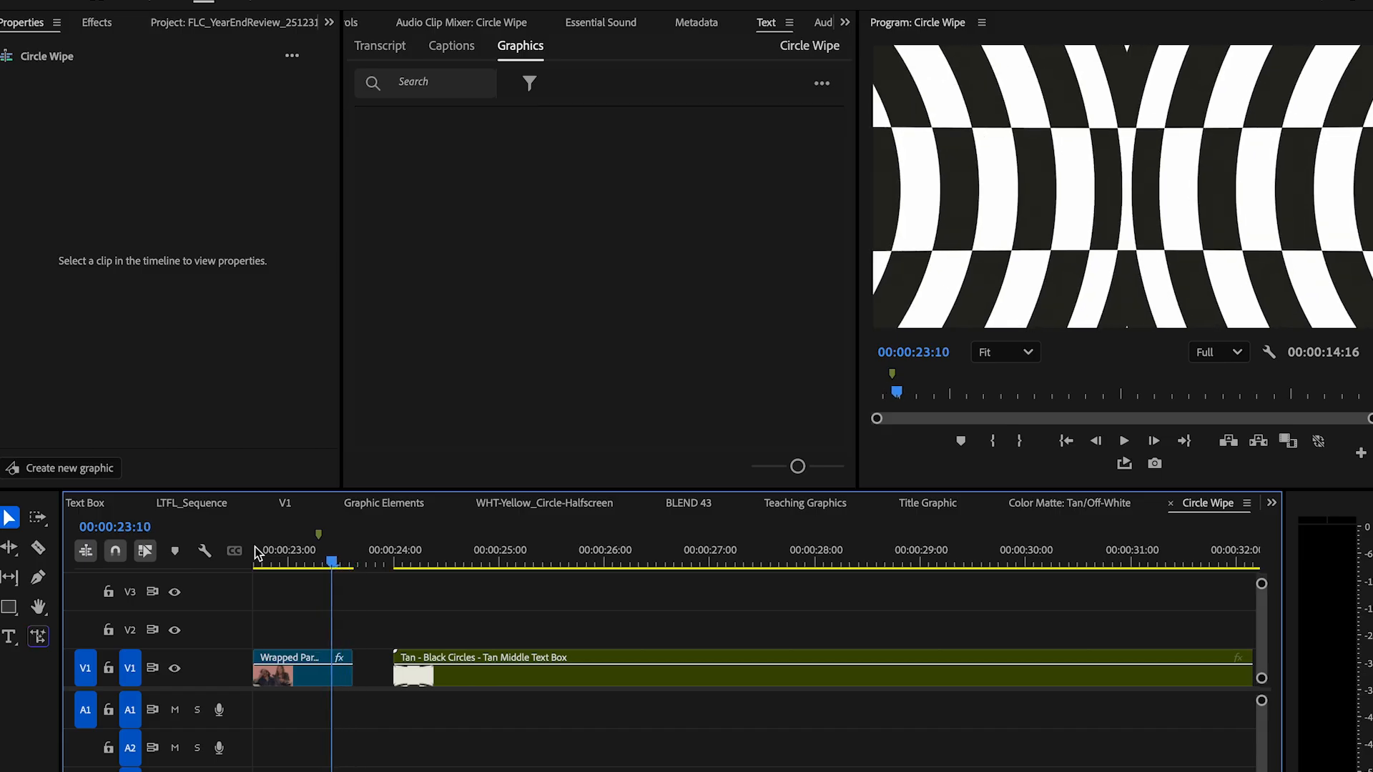
{"action": "left_click_drag", "start_coordinate": [256, 553], "coordinate": [363, 587]}
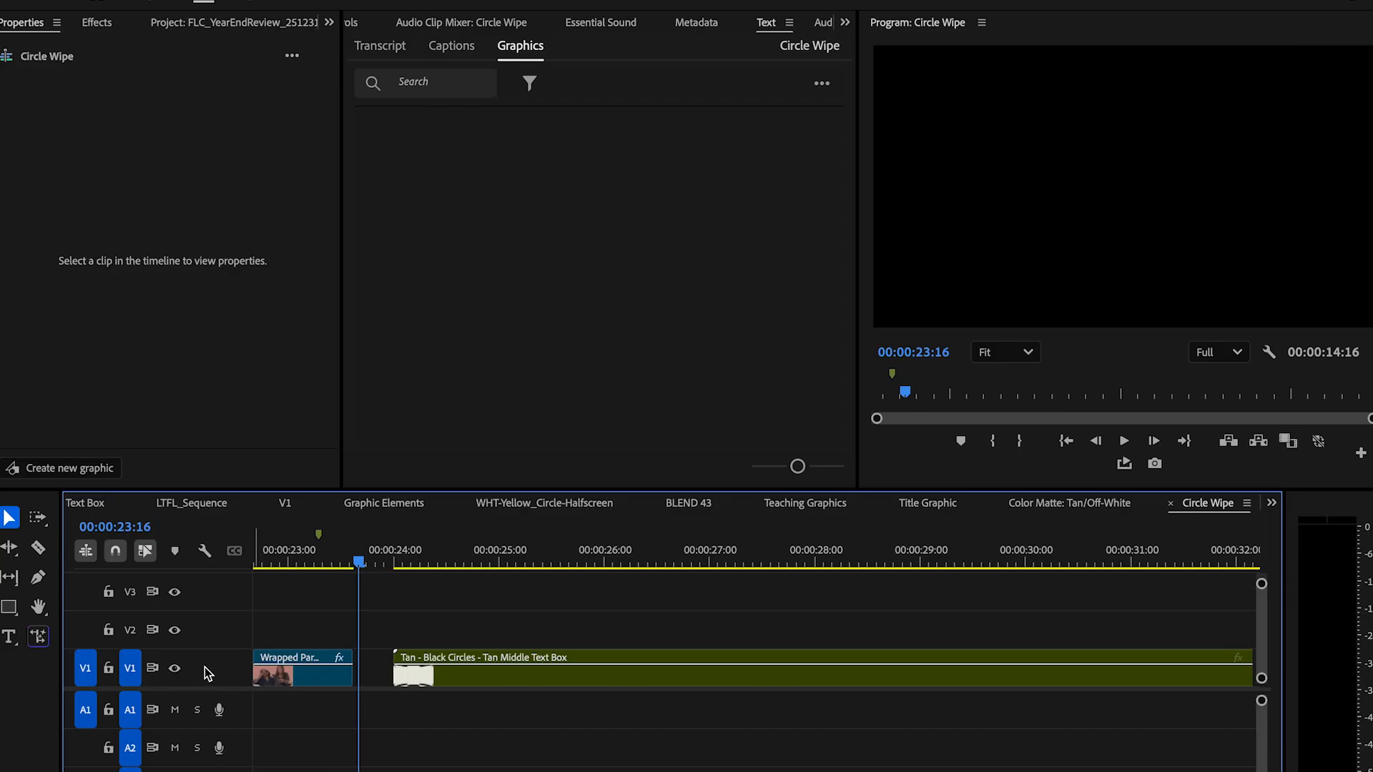
Return to the V1 sequence and play the Circle Wipe transition from 00:00:09:21 to 00:00:10:23
{"action": "left_click", "coordinate": [293, 503]}
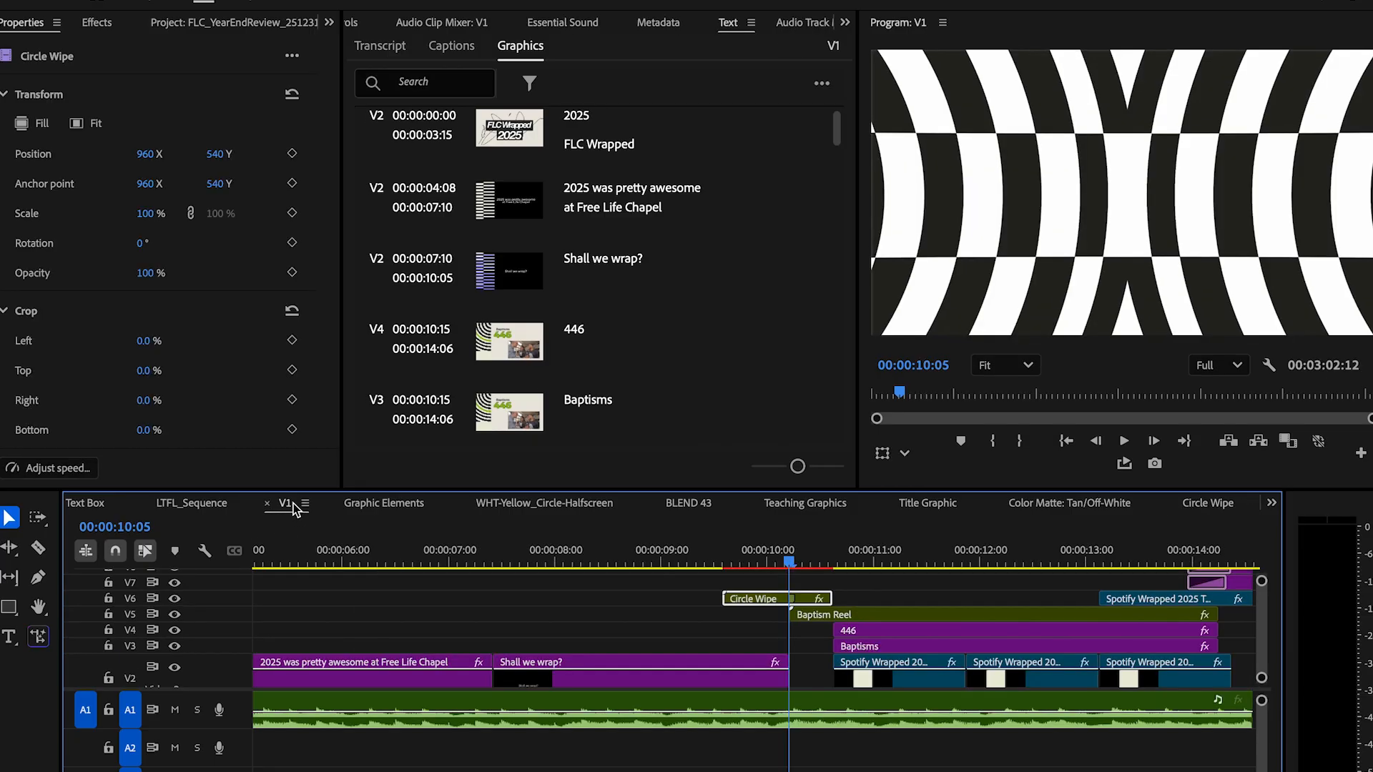
{"action": "key", "text": "space"}
{"action": "left_click_drag", "start_coordinate": [784, 555], "coordinate": [754, 550]}
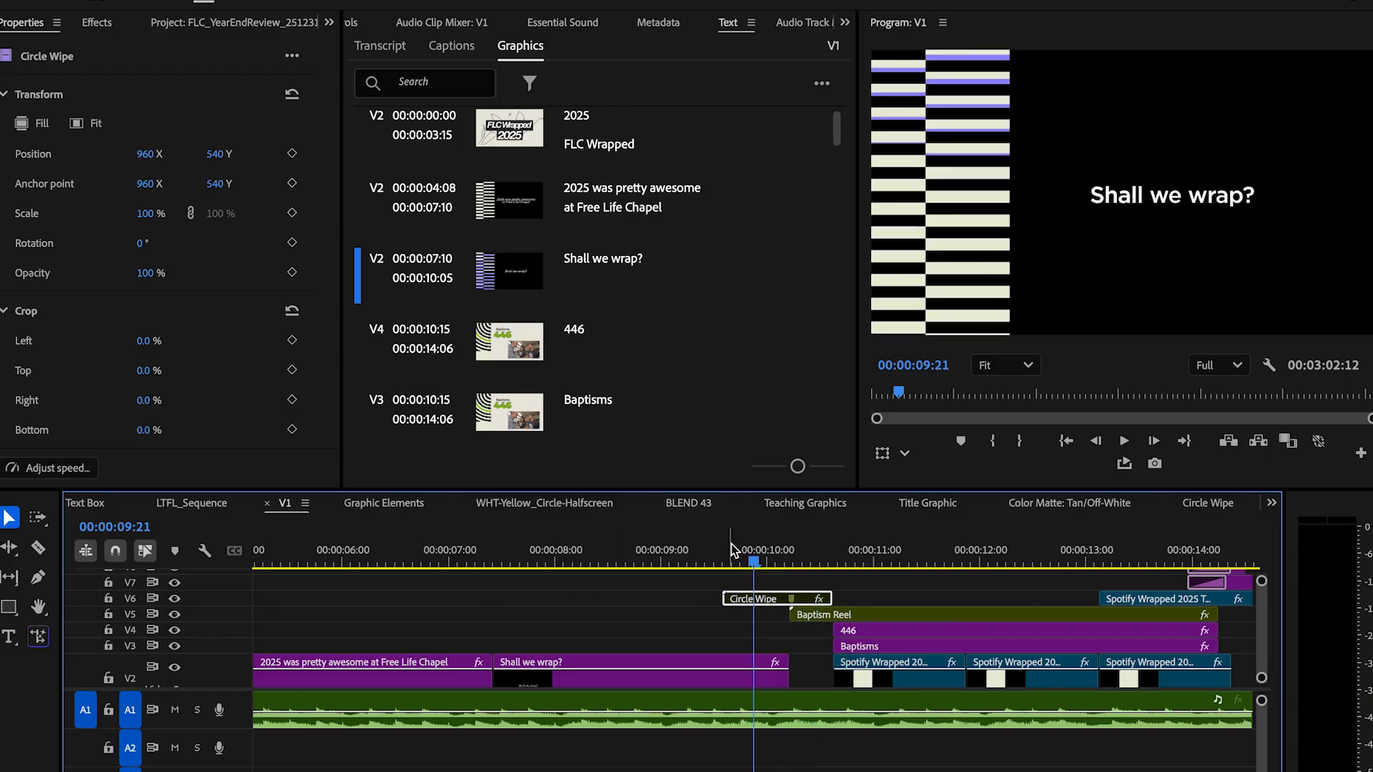
{"action": "key", "text": "space"}
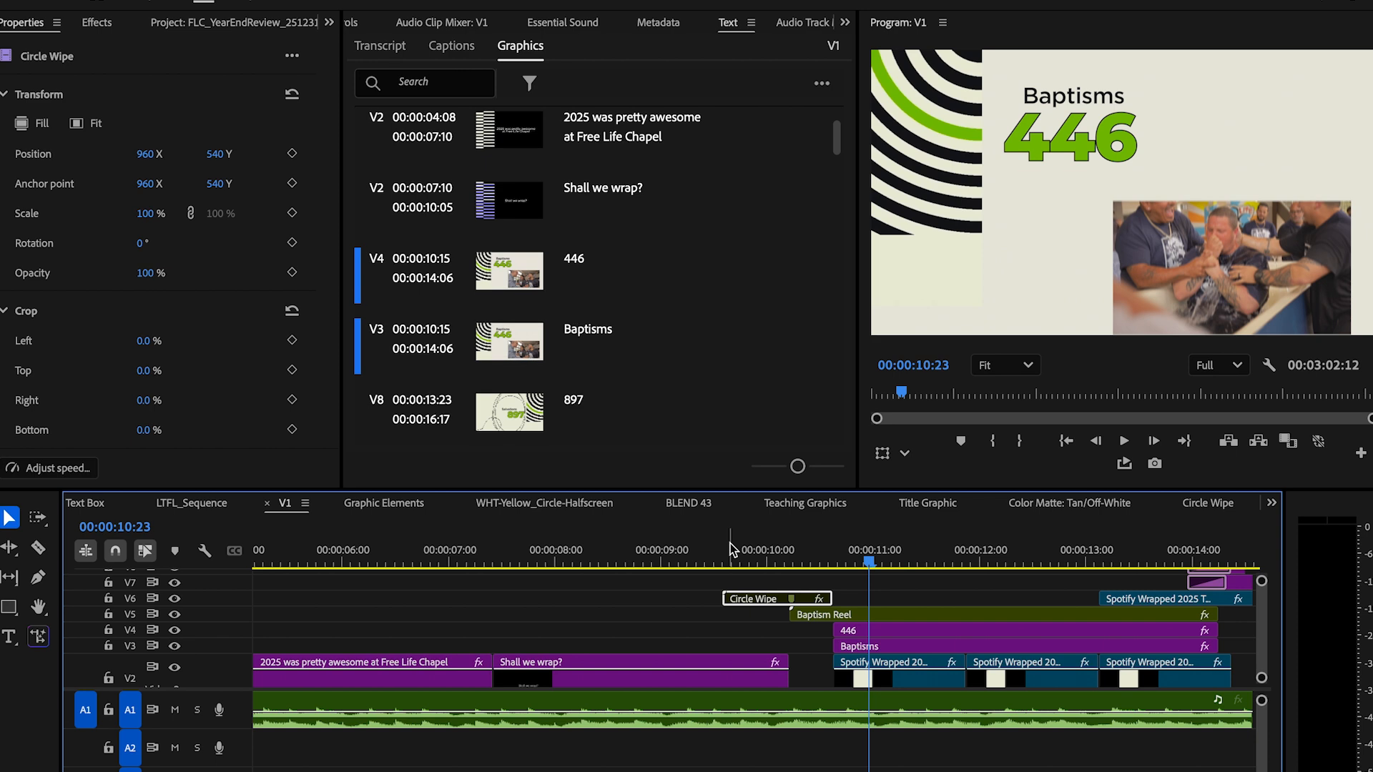
Replay the transition from "Shall we wrap?" into the Baptisms section, from 00:00:09:20 to 00:00:11:05
{"action": "key", "text": "super+q"}
{"action": "left_click", "coordinate": [715, 487]}
{"action": "left_click", "coordinate": [749, 561]}
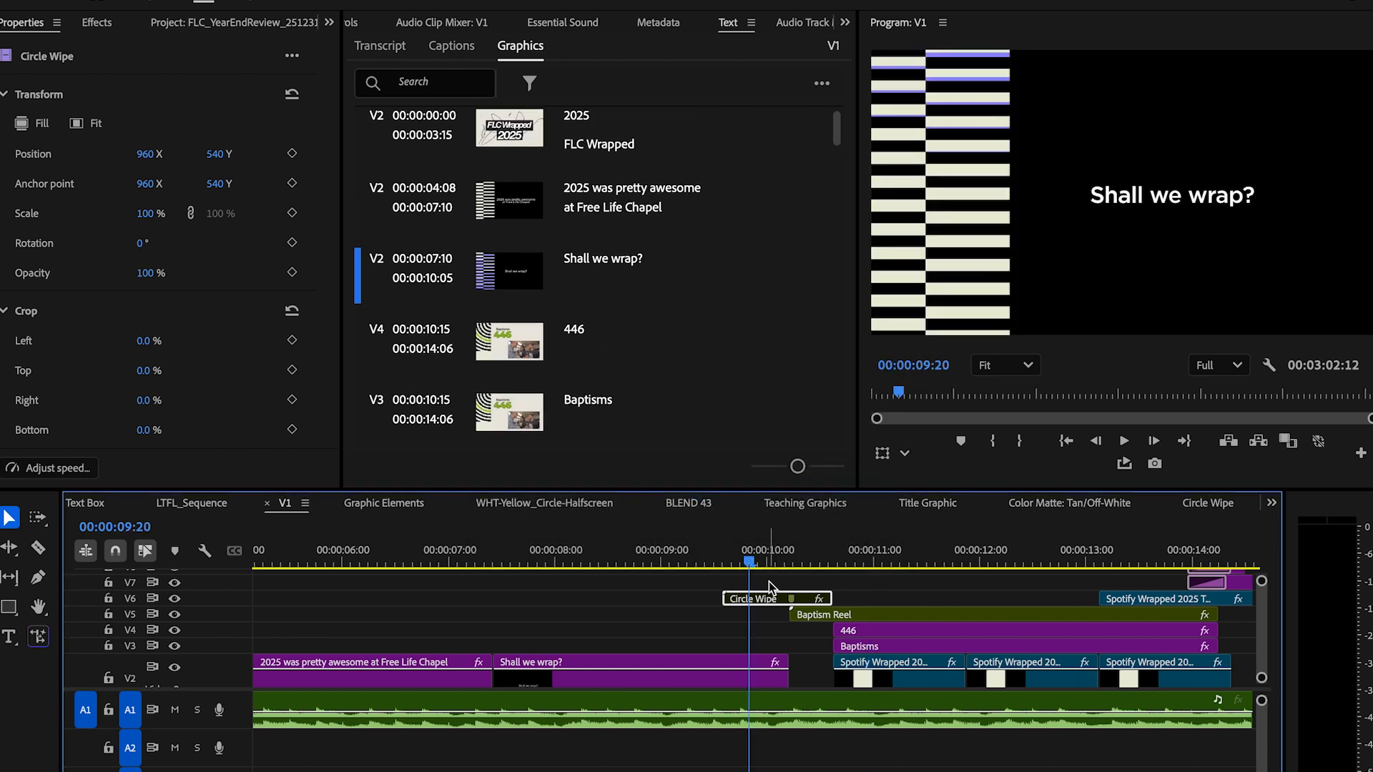
{"action": "key", "text": "space"}
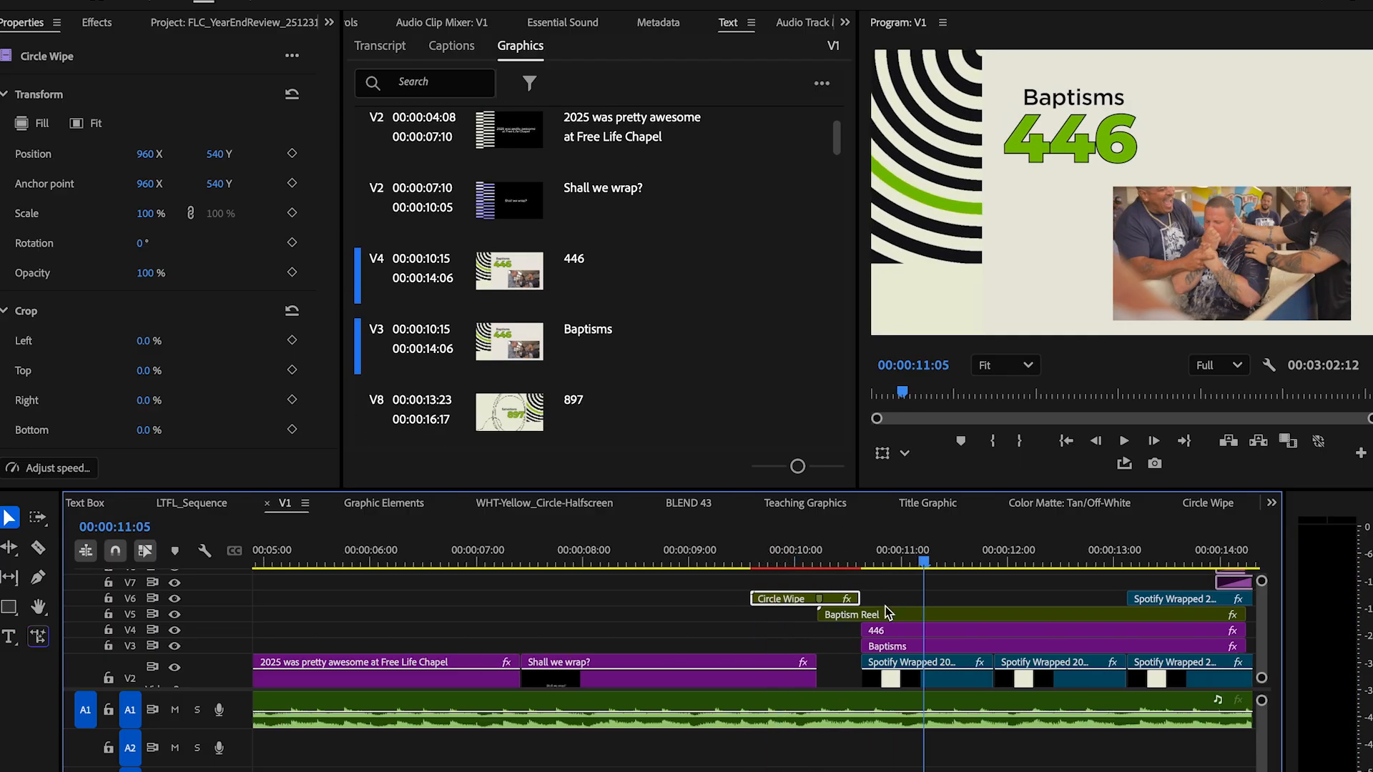
Go to 00:00:11:13 and select each of the three Spotify Wrapped template clips under the Baptisms text, ending on the first
{"action": "scroll", "coordinate": [887, 611], "scroll_direction": "right", "scroll_amount": 10}
{"action": "scroll", "coordinate": [884, 612], "scroll_direction": "down", "scroll_amount": 2}
{"action": "scroll", "coordinate": [883, 611], "scroll_direction": "right", "scroll_amount": 2}
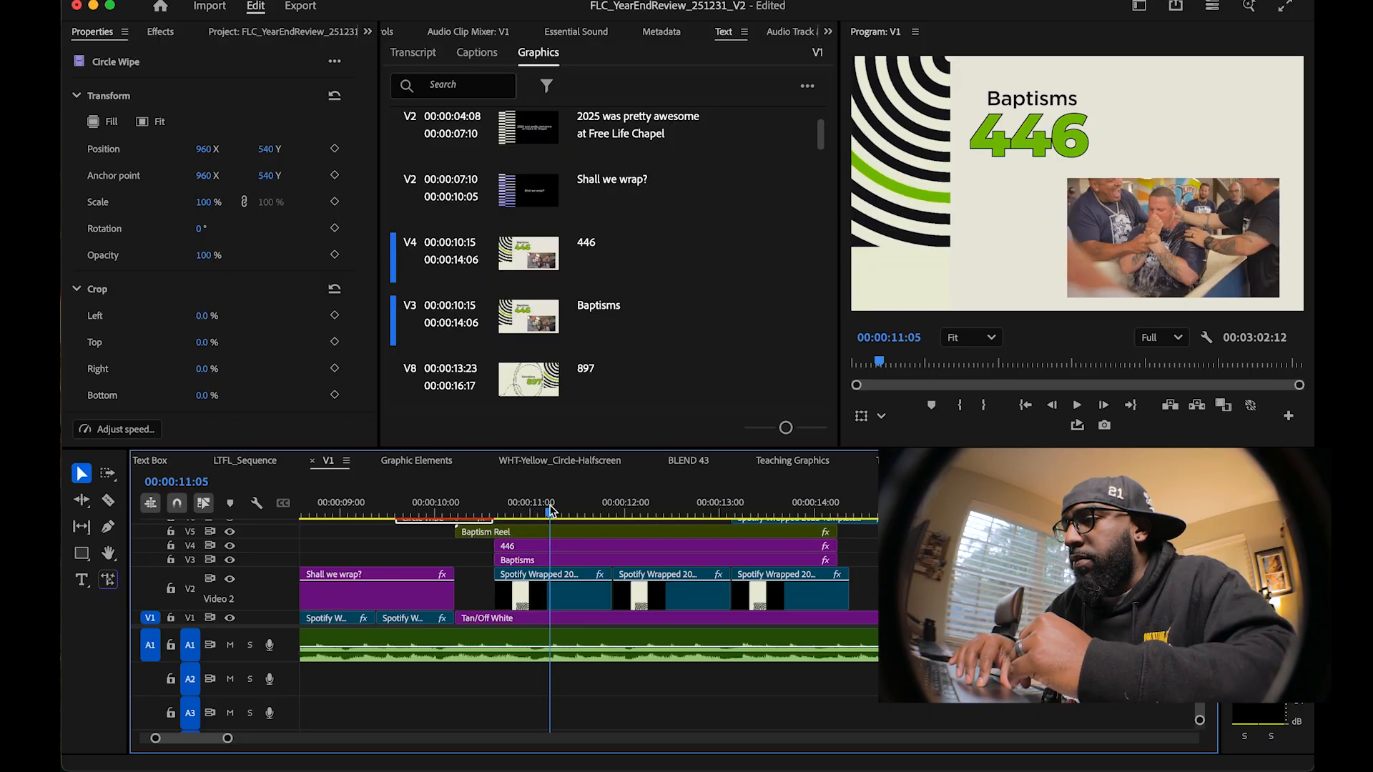
{"action": "left_click_drag", "start_coordinate": [551, 510], "coordinate": [581, 510]}
{"action": "left_click", "coordinate": [513, 603]}
{"action": "left_click", "coordinate": [637, 606]}
{"action": "left_click", "coordinate": [792, 593]}
{"action": "left_click", "coordinate": [538, 608]}
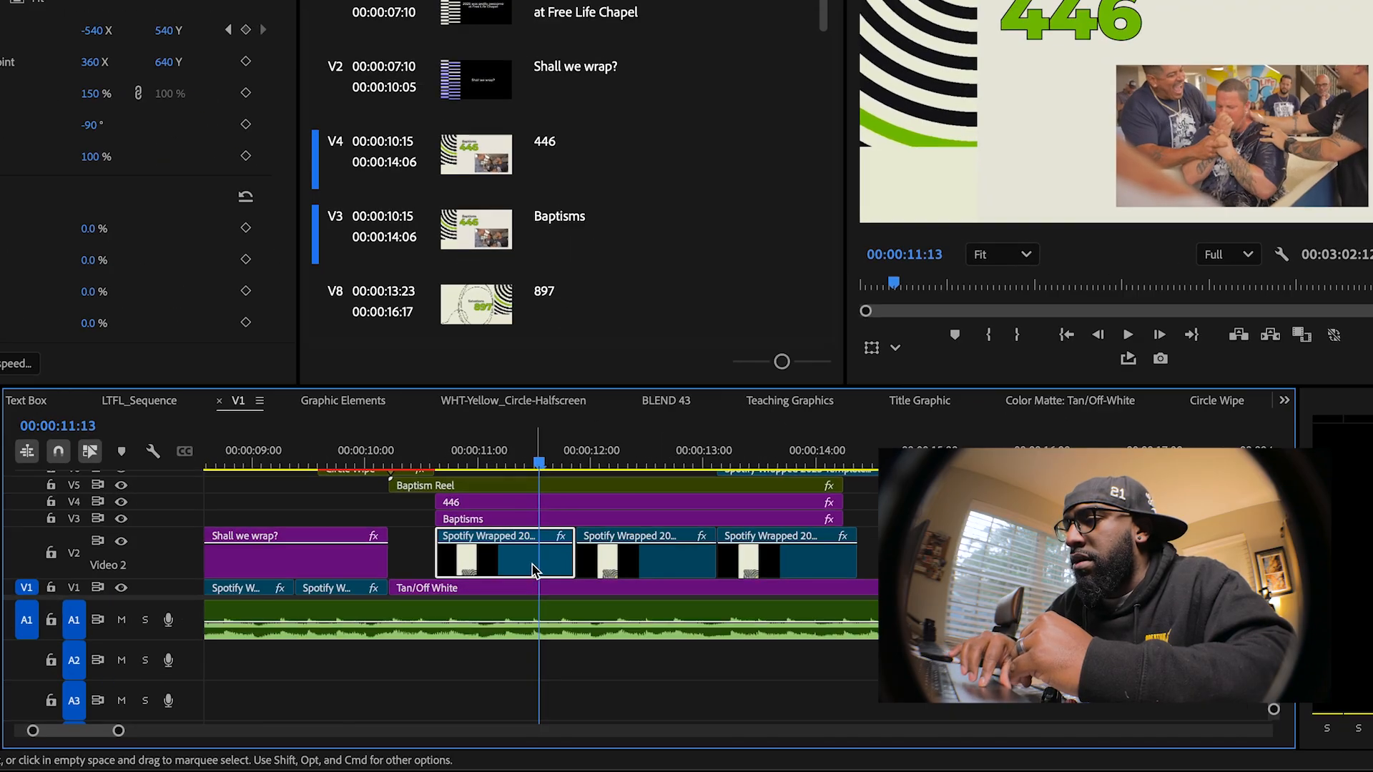
Reveal the first Spotify Wrapped template clip's source file in the project
{"action": "right_click", "coordinate": [575, 603]}
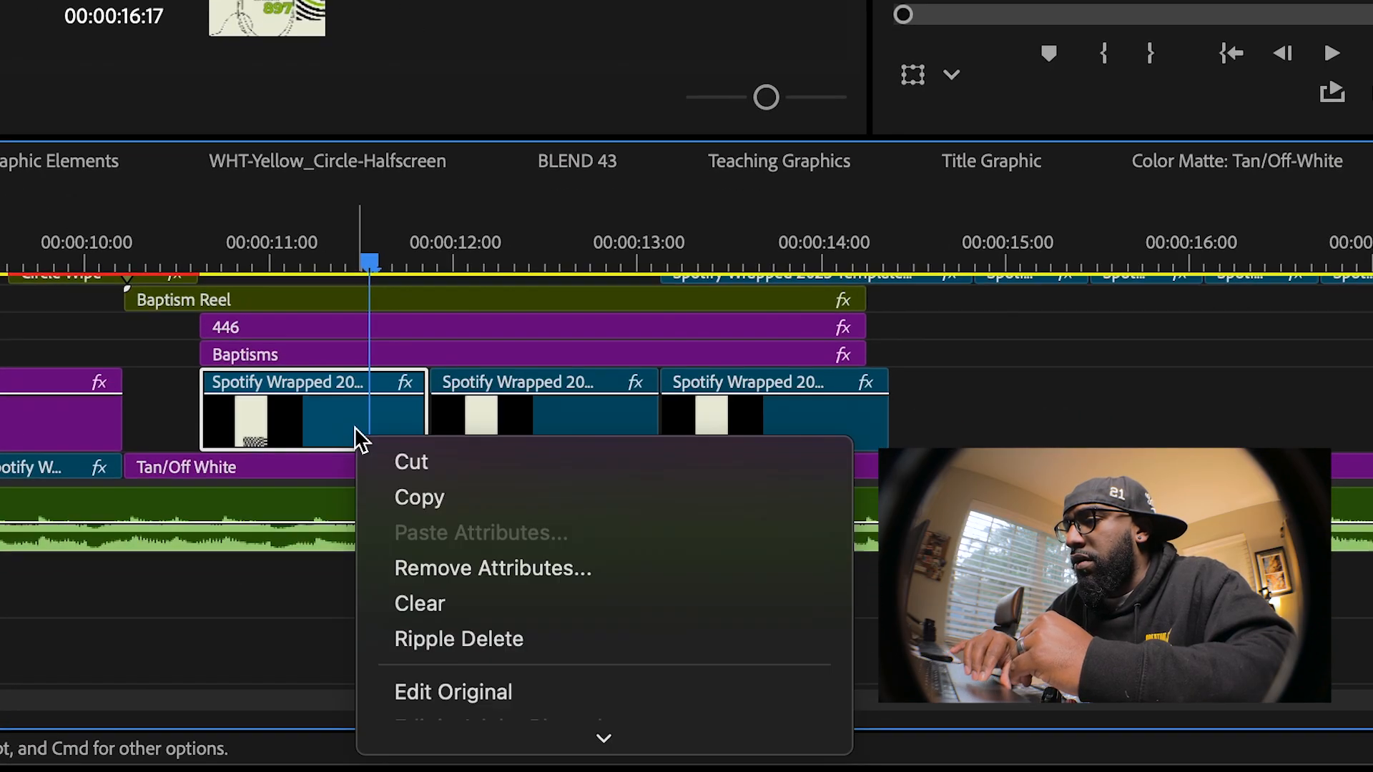
{"action": "mouse_move", "coordinate": [515, 745]}
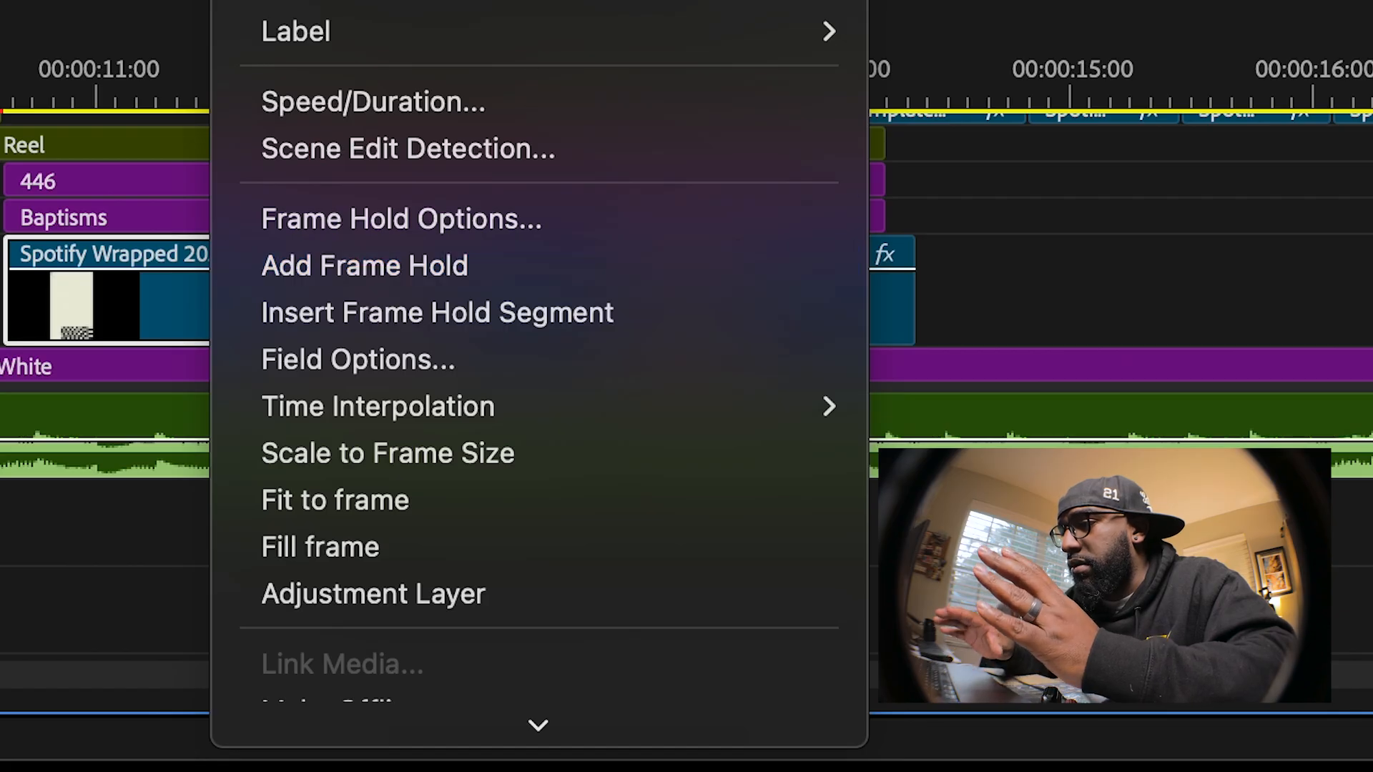
{"action": "scroll", "coordinate": [539, 372], "scroll_direction": "up", "scroll_amount": 1}
{"action": "scroll", "coordinate": [540, 372], "scroll_direction": "down", "scroll_amount": 5}
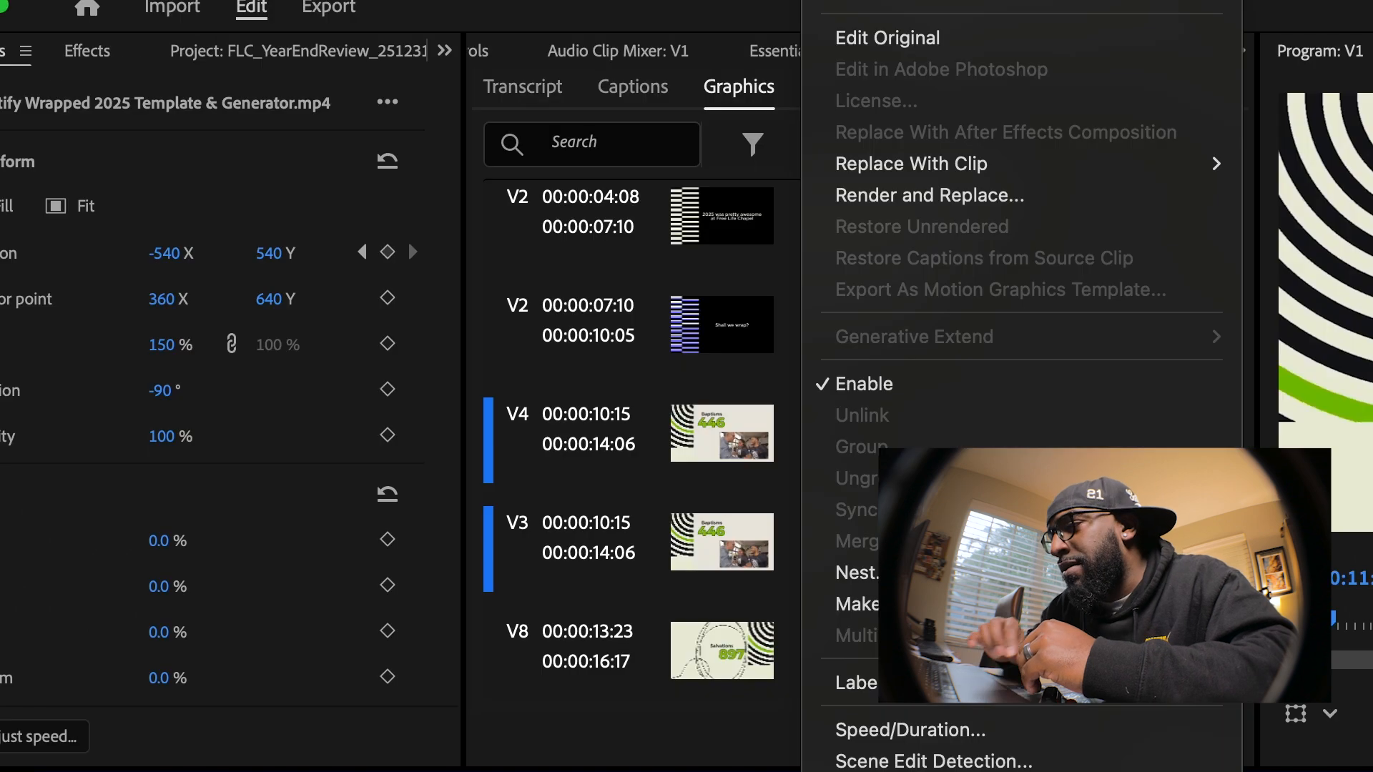
{"action": "left_click", "coordinate": [455, 605]}
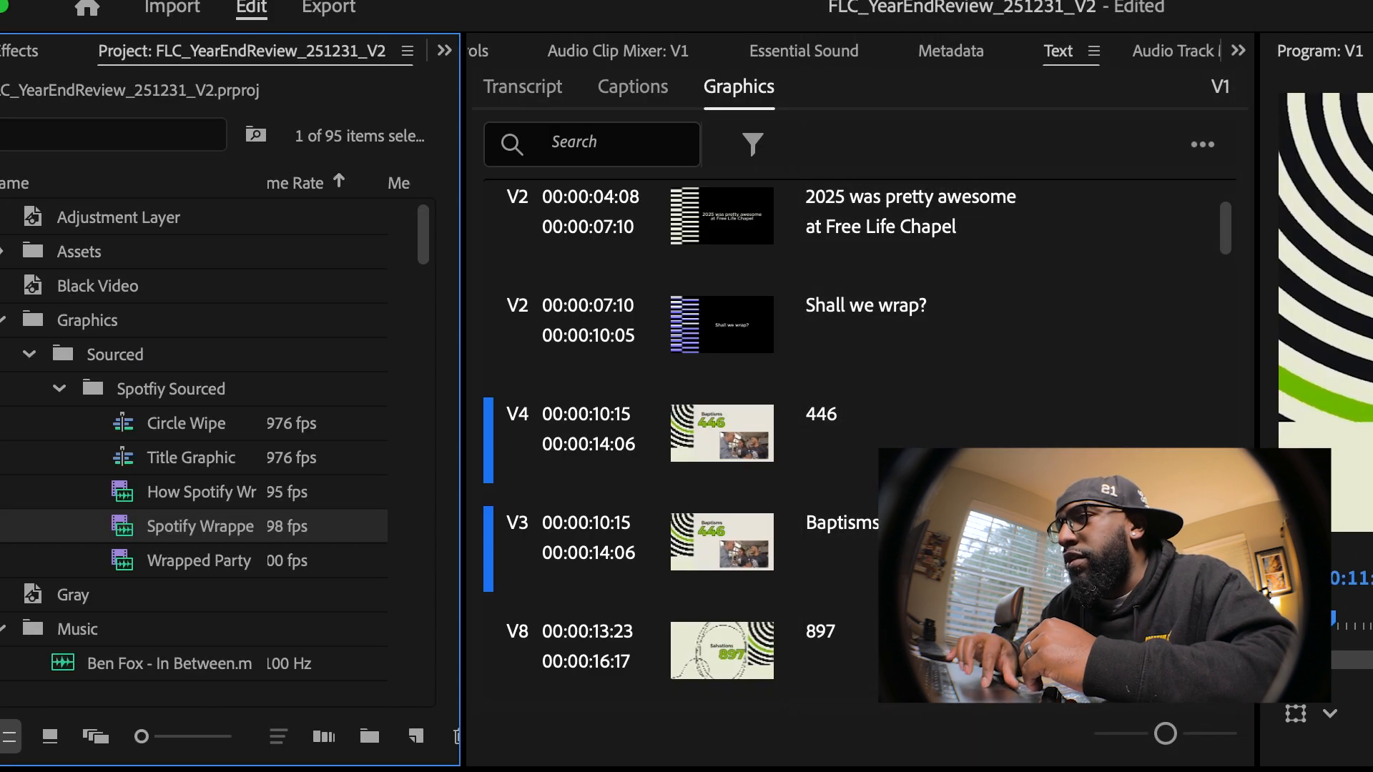
Open Spotify Wrapped 2025 Template & Generator.mp4 as source, play its striped-circle section to 00:00:34:19, and scrub back to 00:00:33:29
{"action": "double_click", "coordinate": [128, 532]}
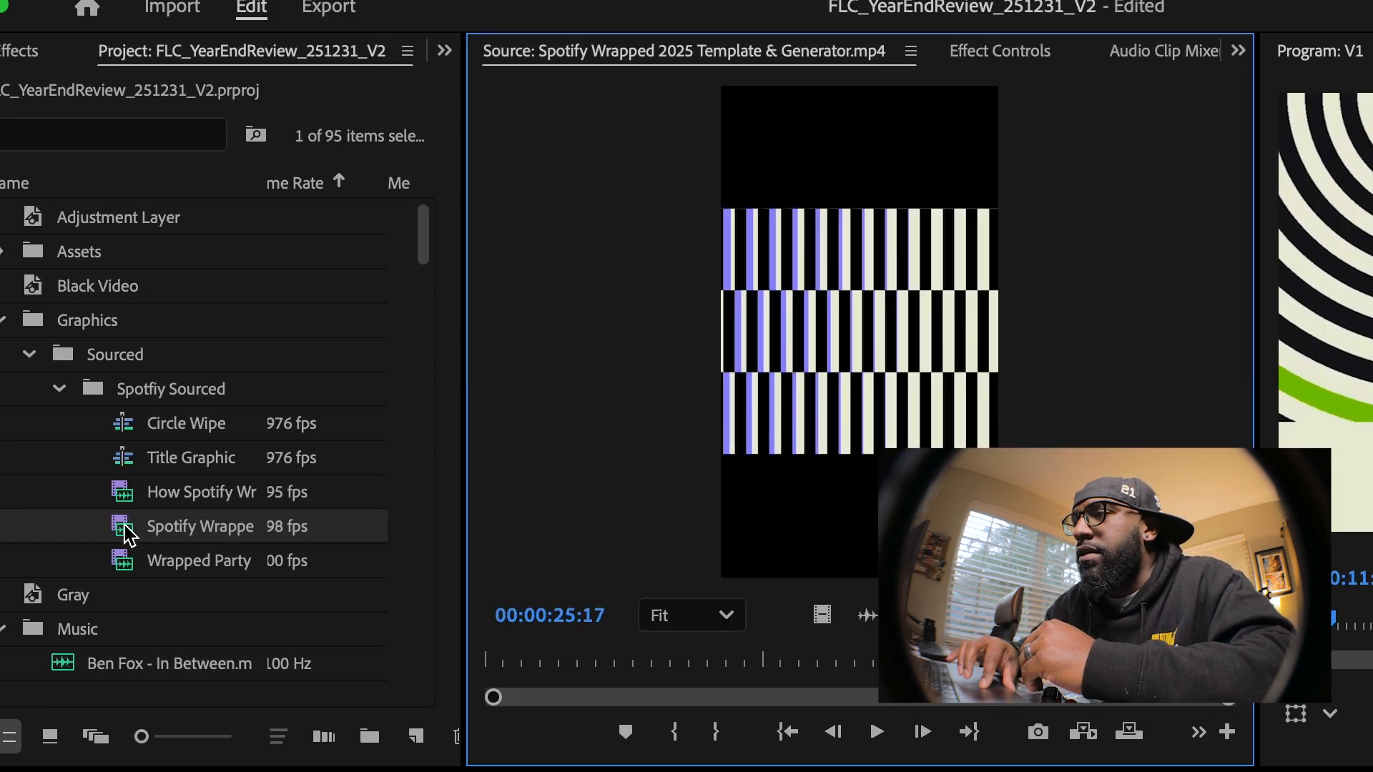
{"action": "left_click_drag", "start_coordinate": [969, 649], "coordinate": [1079, 660]}
{"action": "key", "text": "space"}
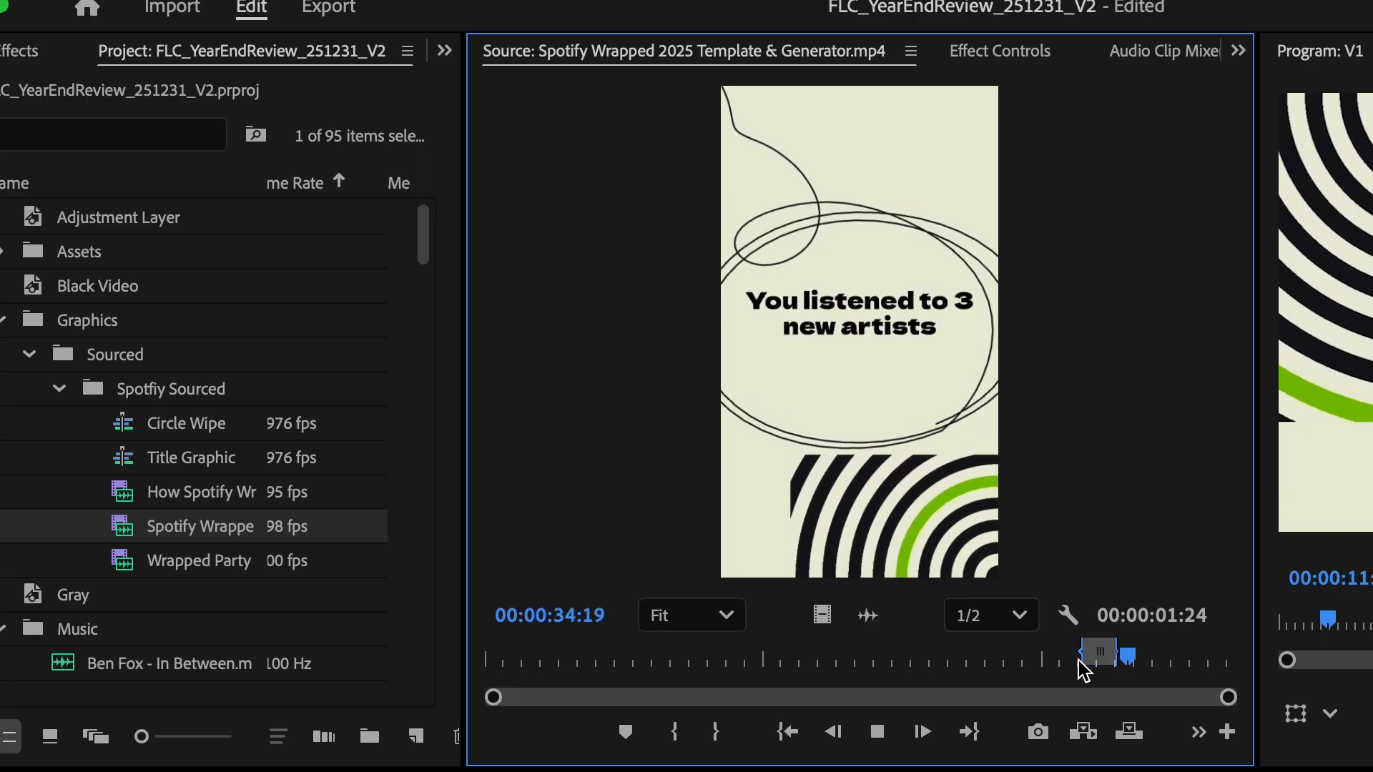
{"action": "left_click_drag", "start_coordinate": [1079, 669], "coordinate": [1097, 667]}
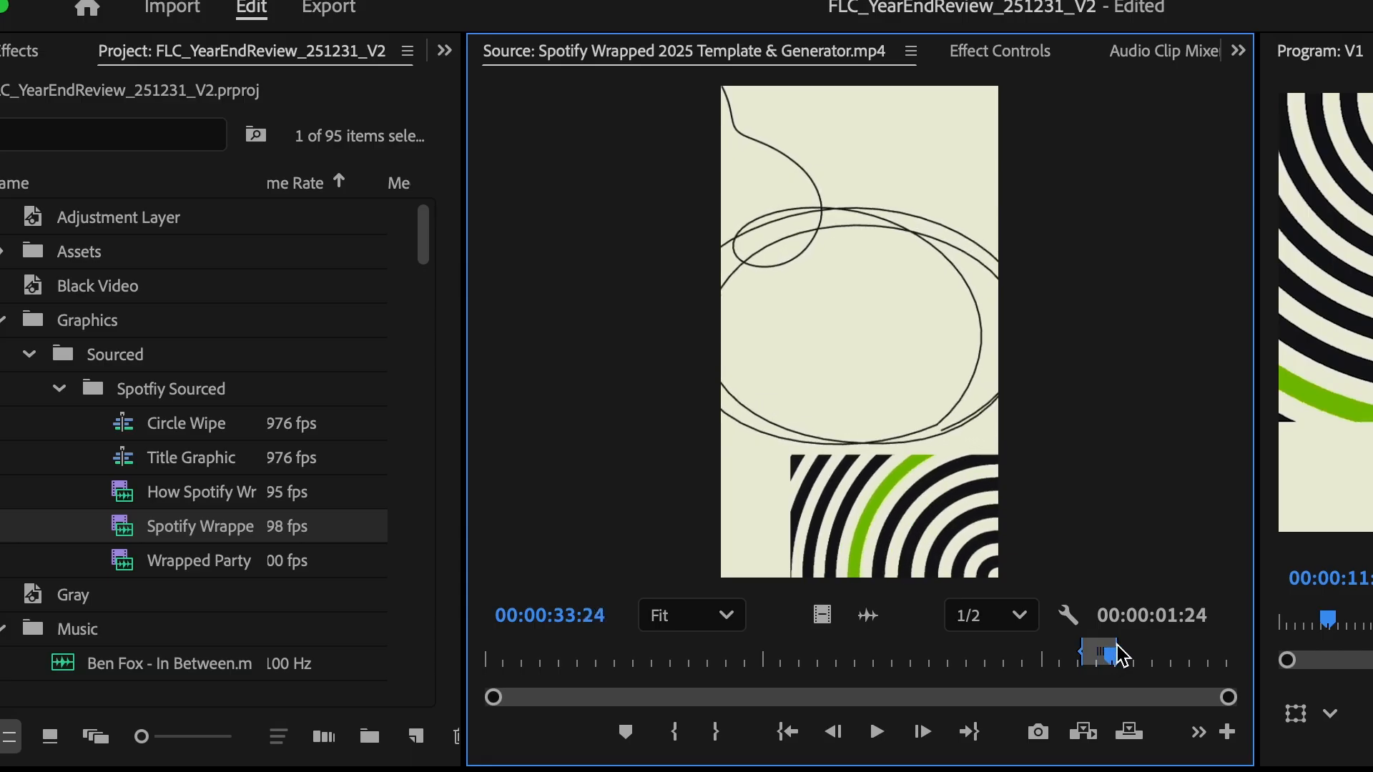
{"action": "left_click_drag", "start_coordinate": [1119, 655], "coordinate": [1125, 655]}
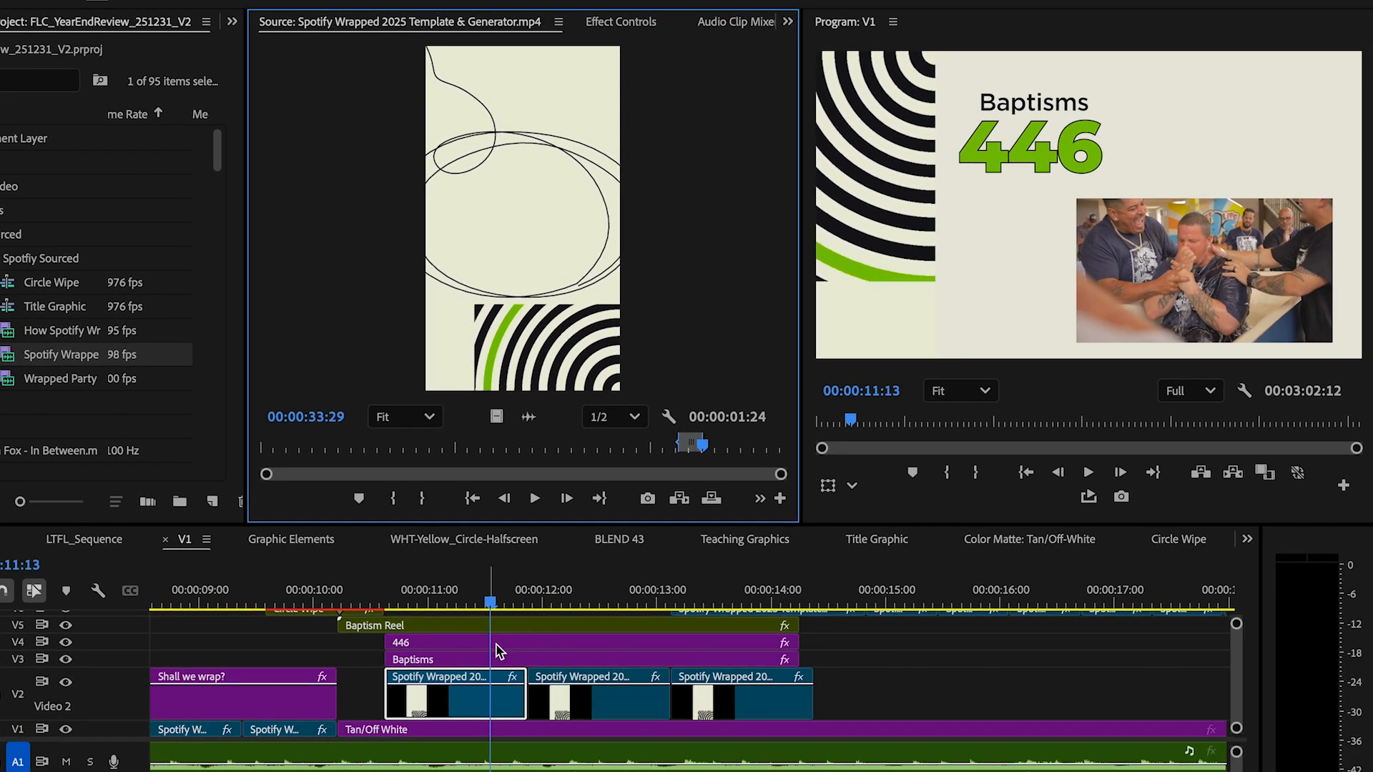
Play the Baptisms 446 section from 00:00:10:15 to 00:00:13:15 and go back to 00:00:11:03
{"action": "left_click_drag", "start_coordinate": [502, 604], "coordinate": [388, 604]}
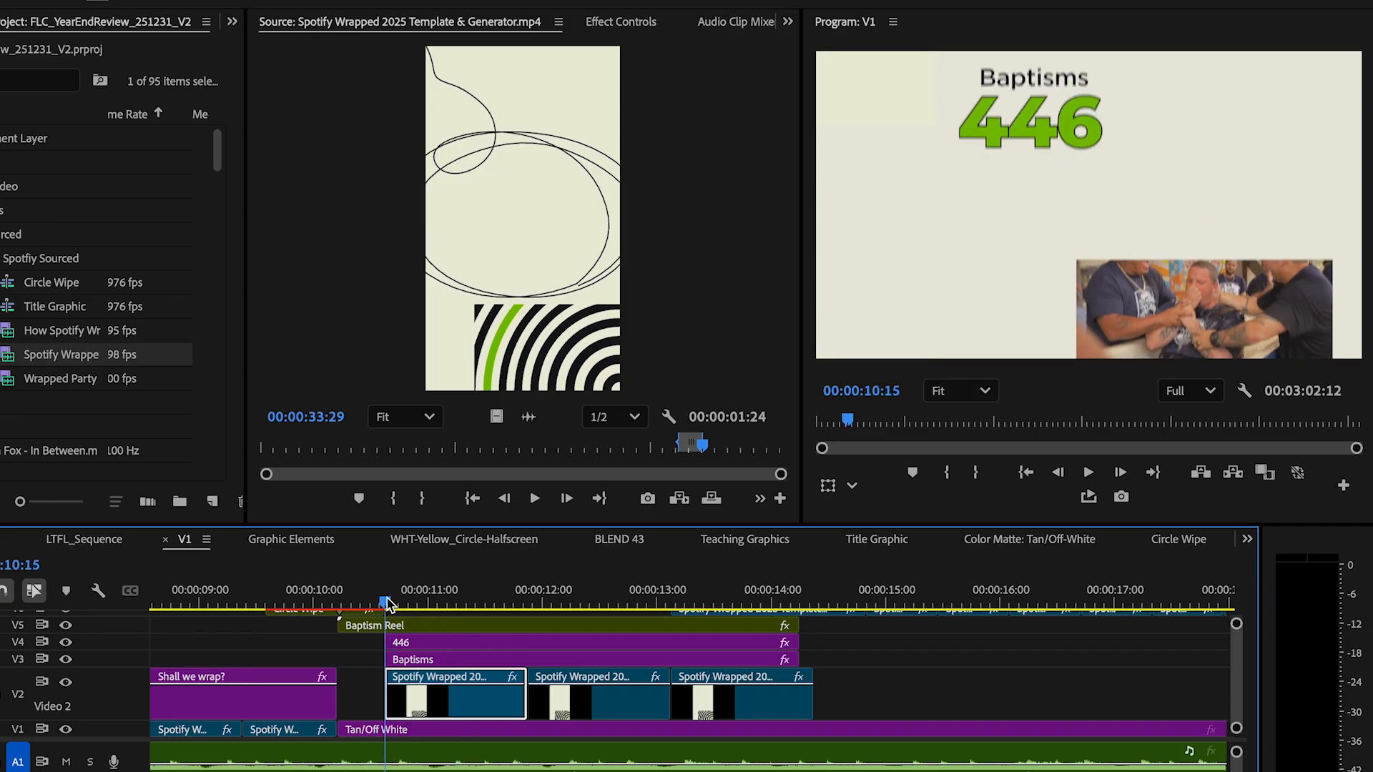
{"action": "key", "text": "space"}
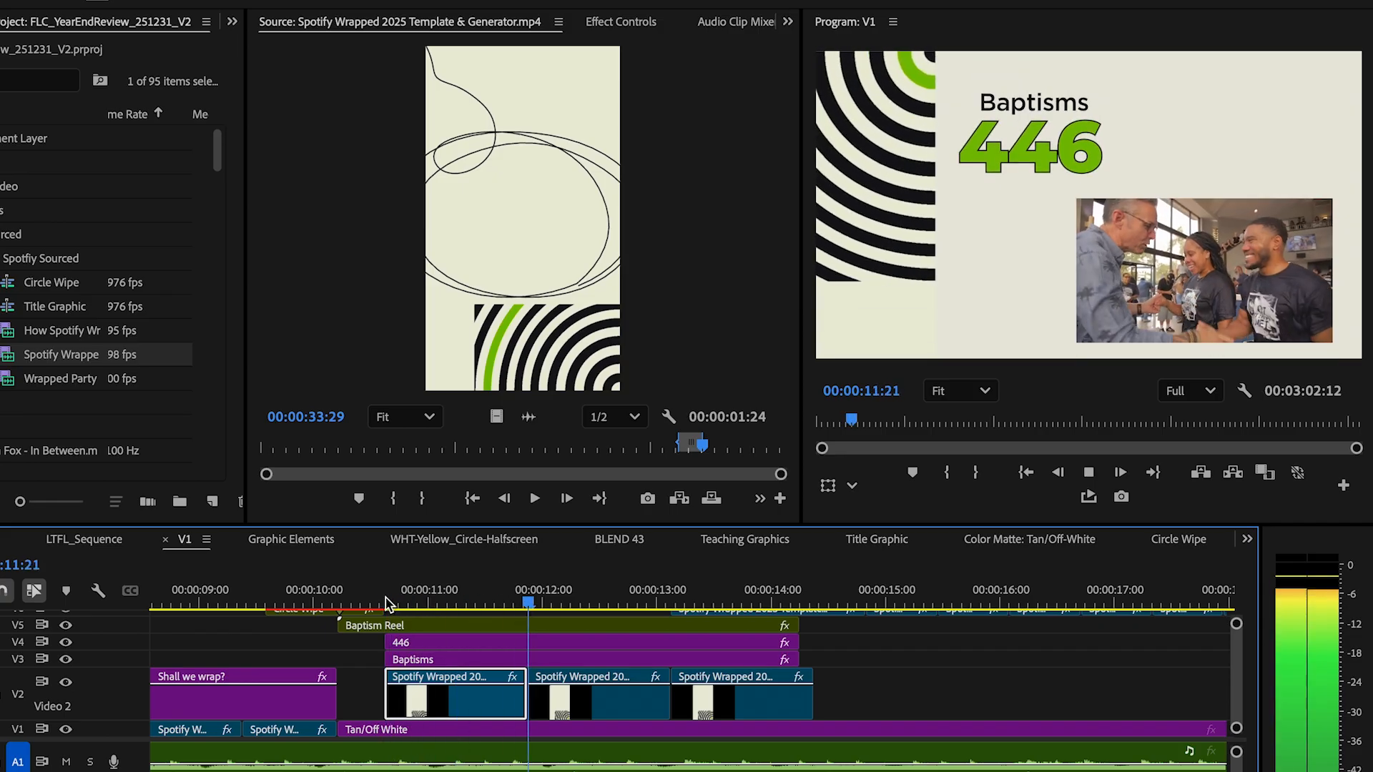
{"action": "key", "text": "space"}
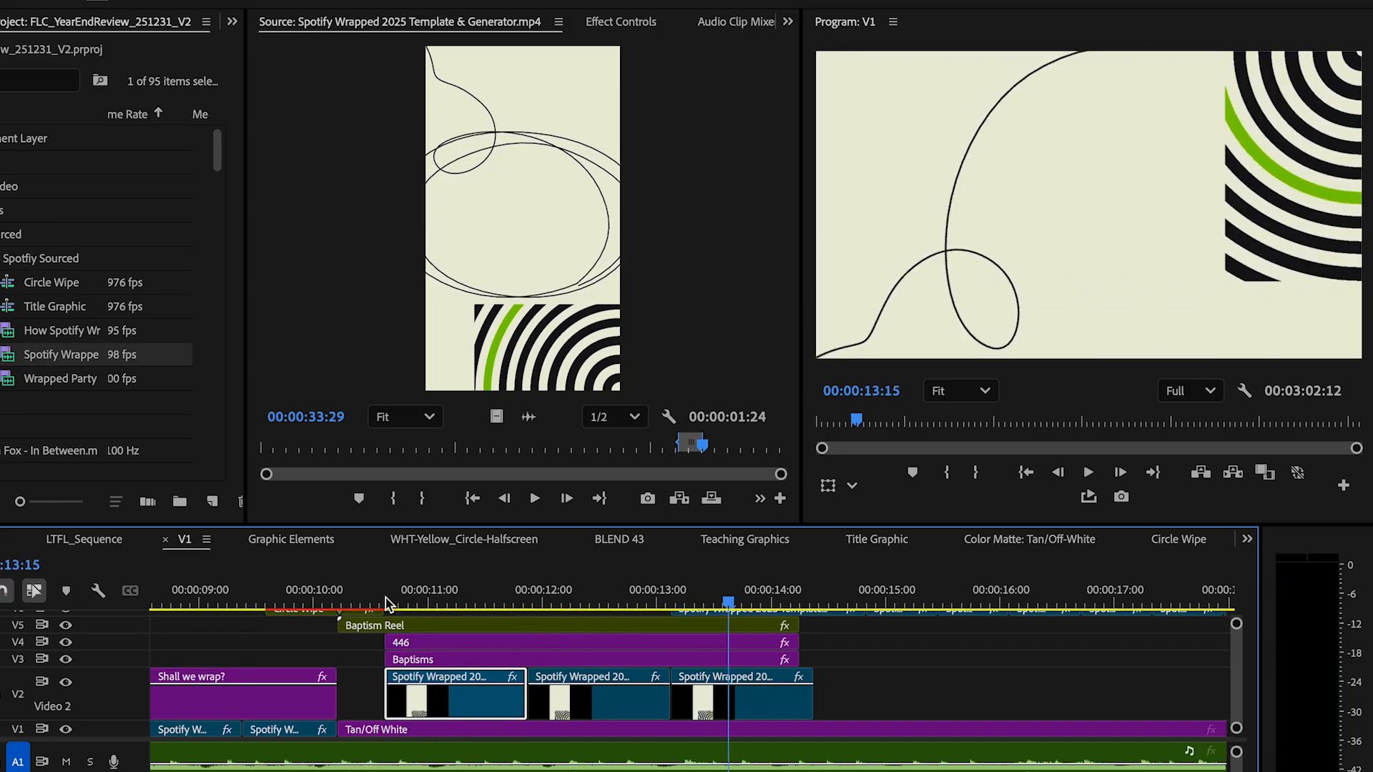
{"action": "left_click", "coordinate": [445, 585]}
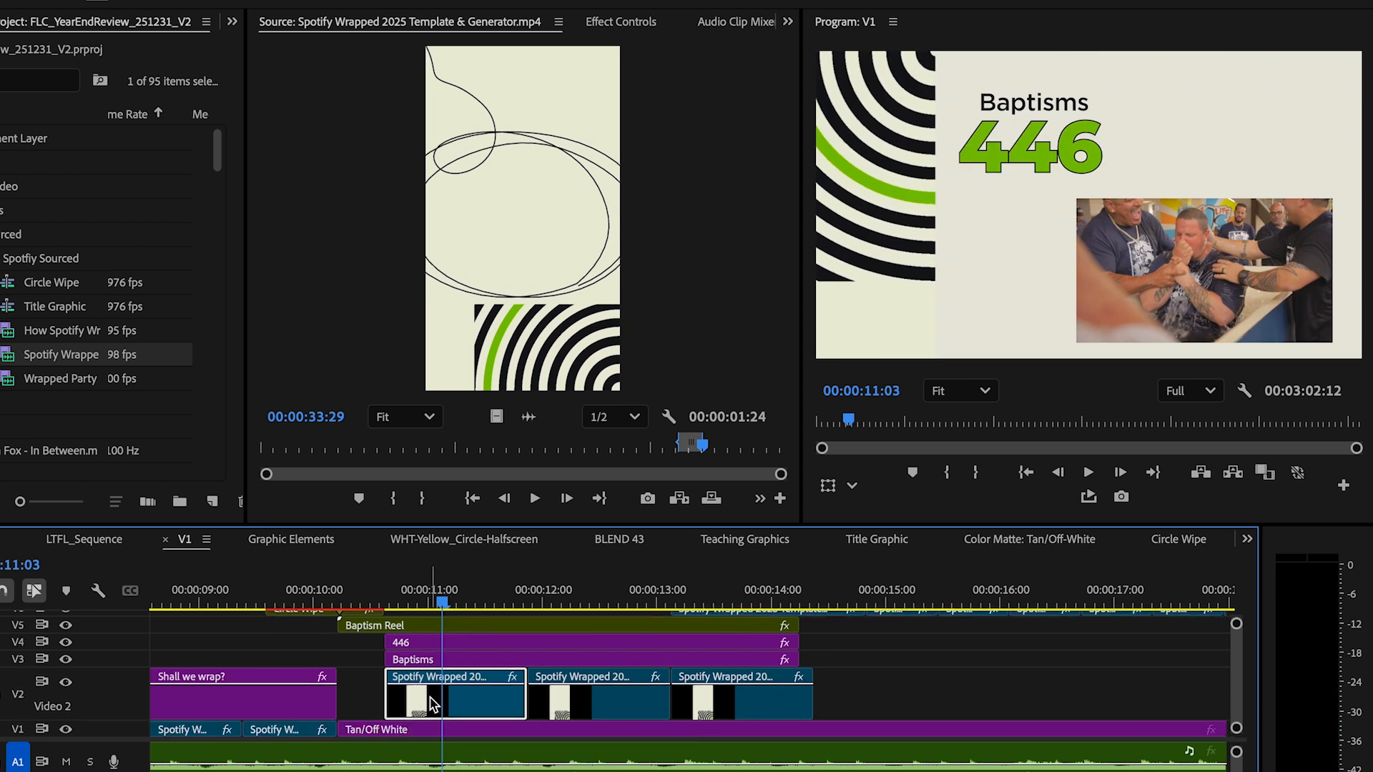
Show the first template clip's Motion settings and frame outline, and scrub to the slide transition at 00:00:13:10
{"action": "left_click", "coordinate": [621, 23]}
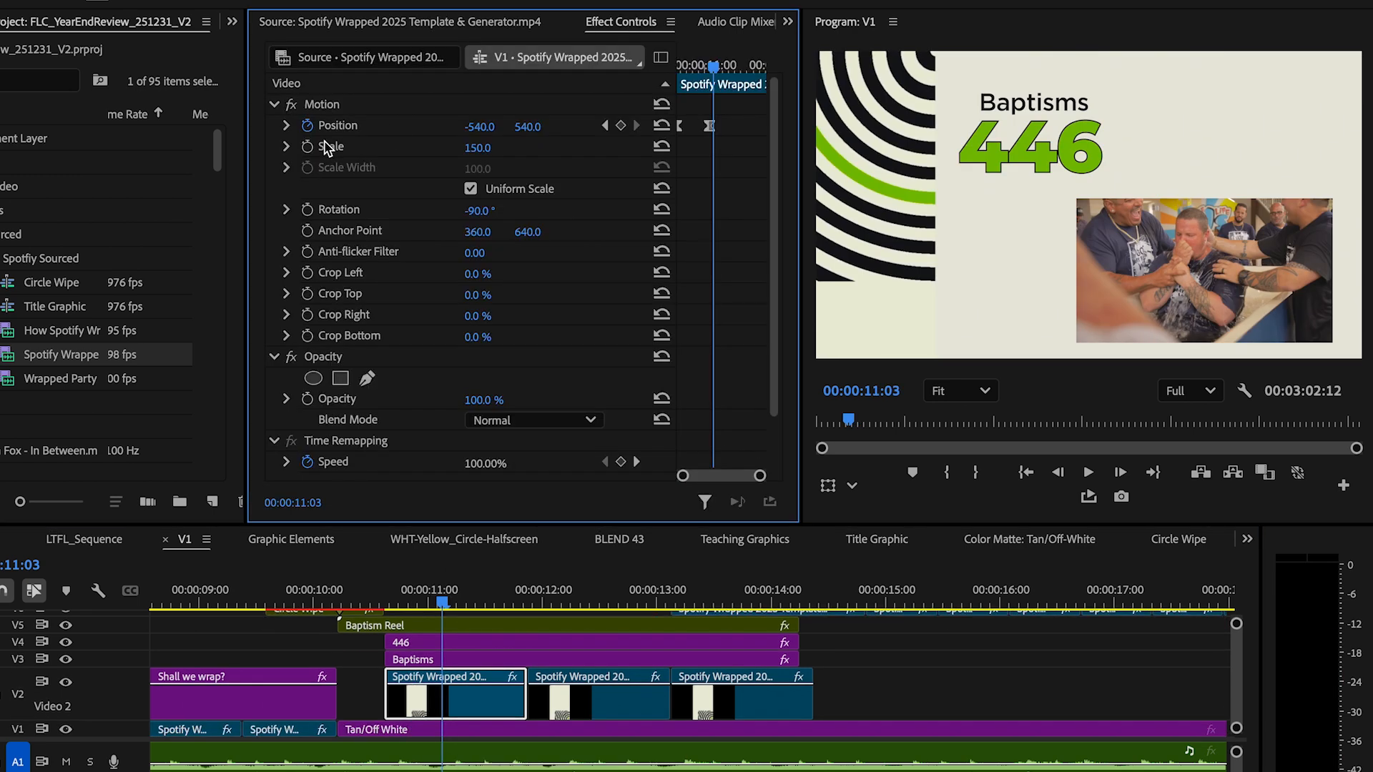
{"action": "left_click", "coordinate": [336, 104]}
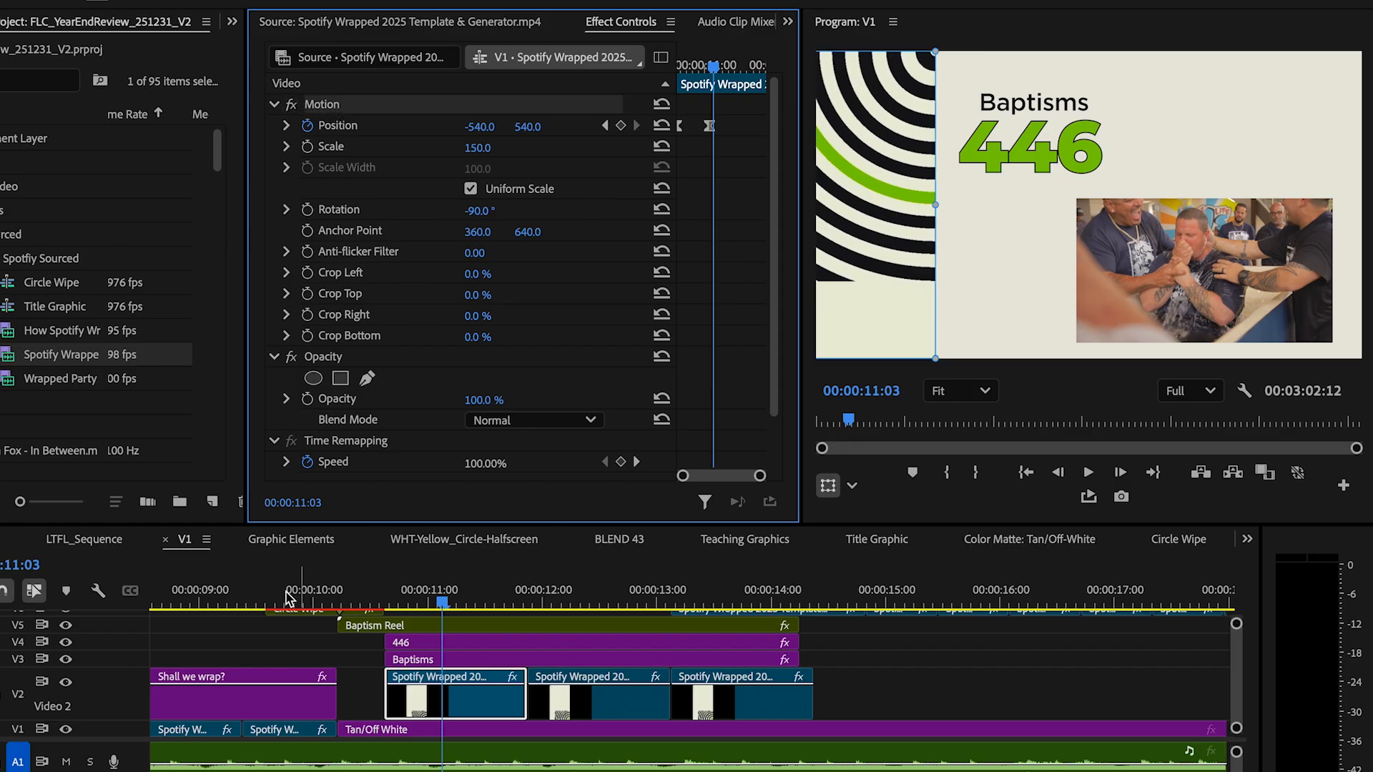
{"action": "left_click", "coordinate": [420, 603]}
{"action": "left_click_drag", "start_coordinate": [425, 605], "coordinate": [499, 610]}
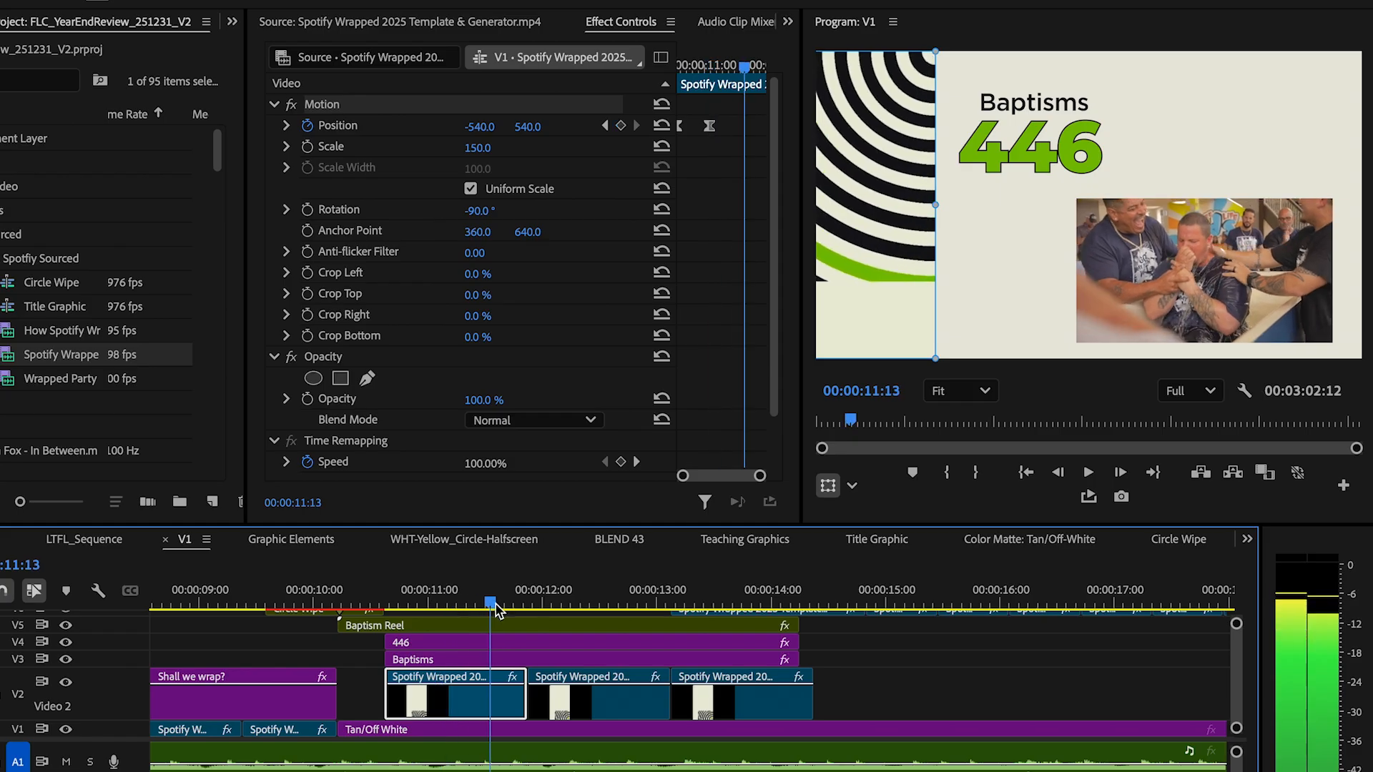
{"action": "left_click_drag", "start_coordinate": [498, 610], "coordinate": [708, 628]}
{"action": "scroll", "coordinate": [878, 684], "scroll_direction": "up", "scroll_amount": 1}
{"action": "scroll", "coordinate": [878, 684], "scroll_direction": "down", "scroll_amount": 1}
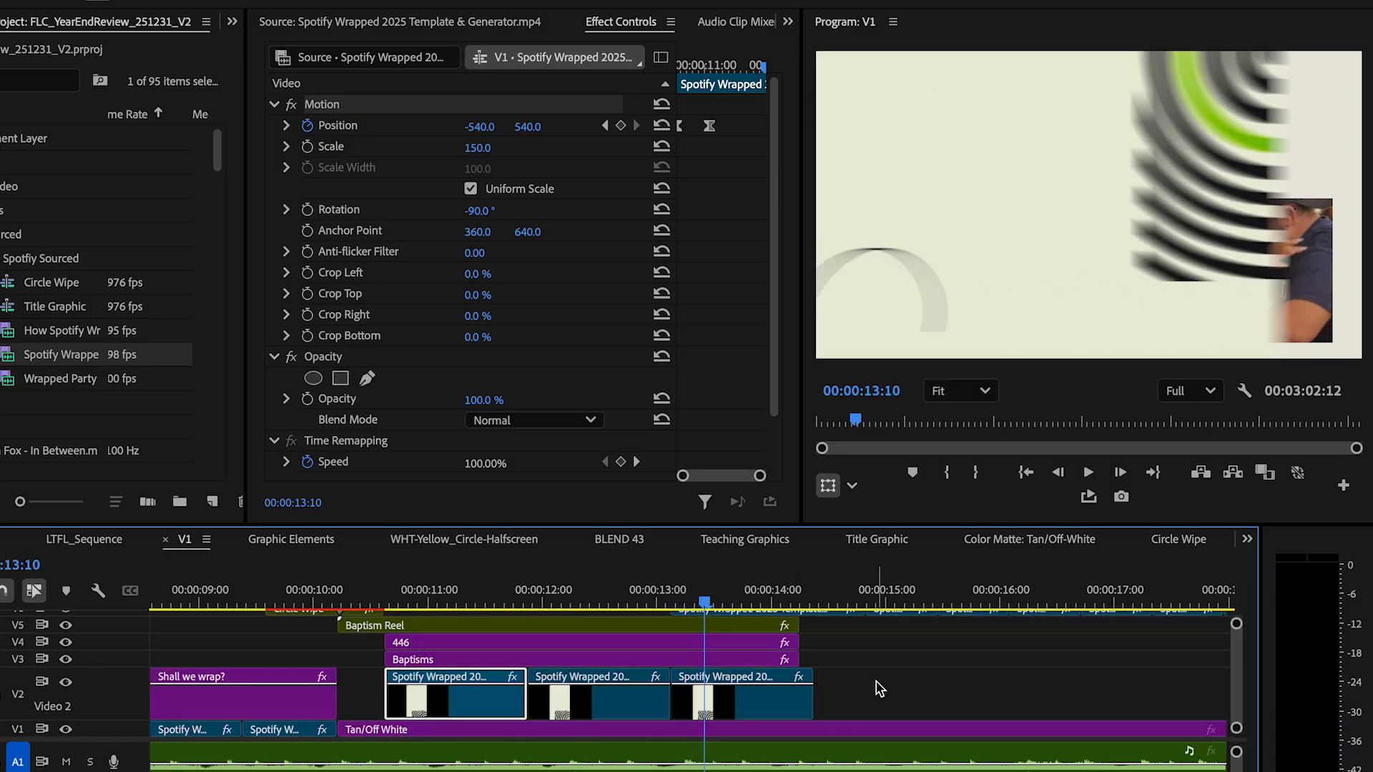
Hide the Tan/Off White background's V1 track, compare the third template clip at 00:00:13:15 with its source, and show the track again
{"action": "left_click", "coordinate": [463, 730]}
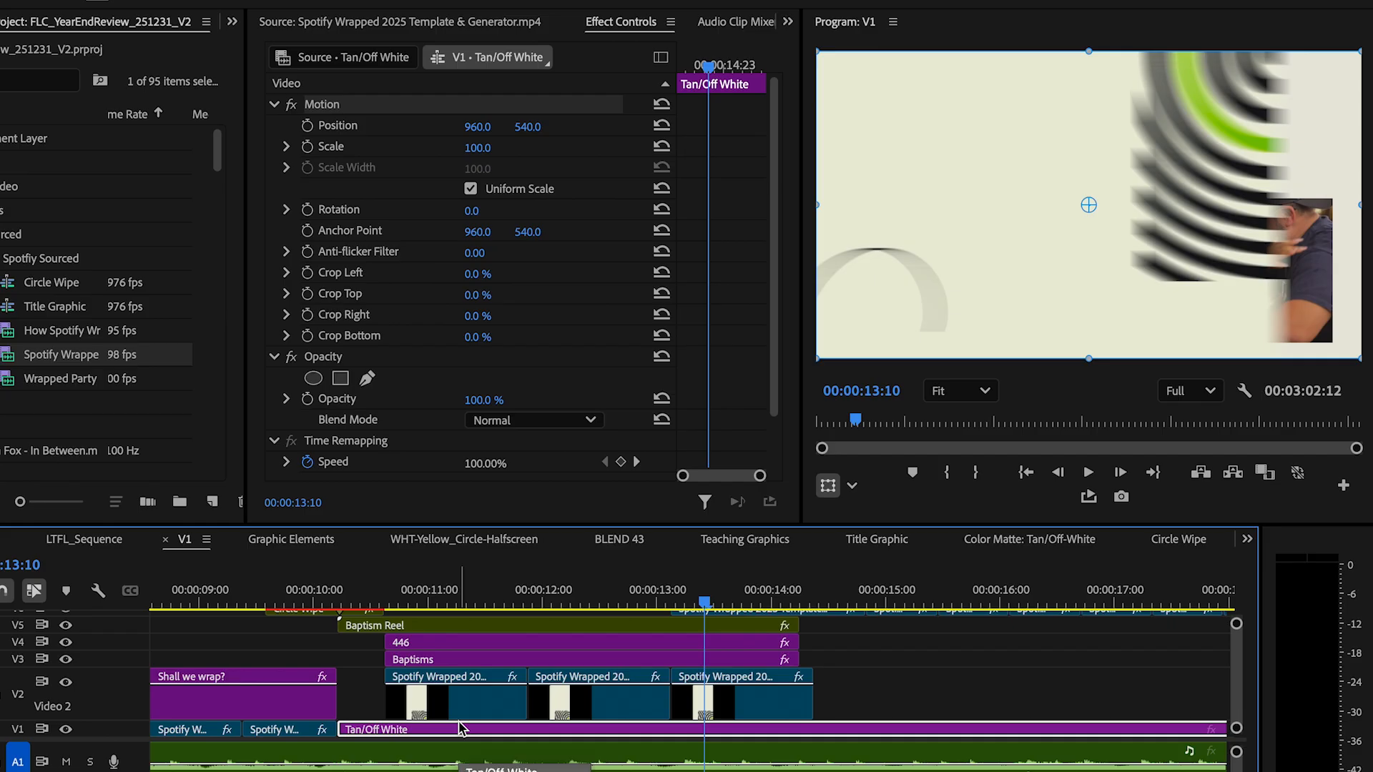
{"action": "left_click", "coordinate": [66, 728]}
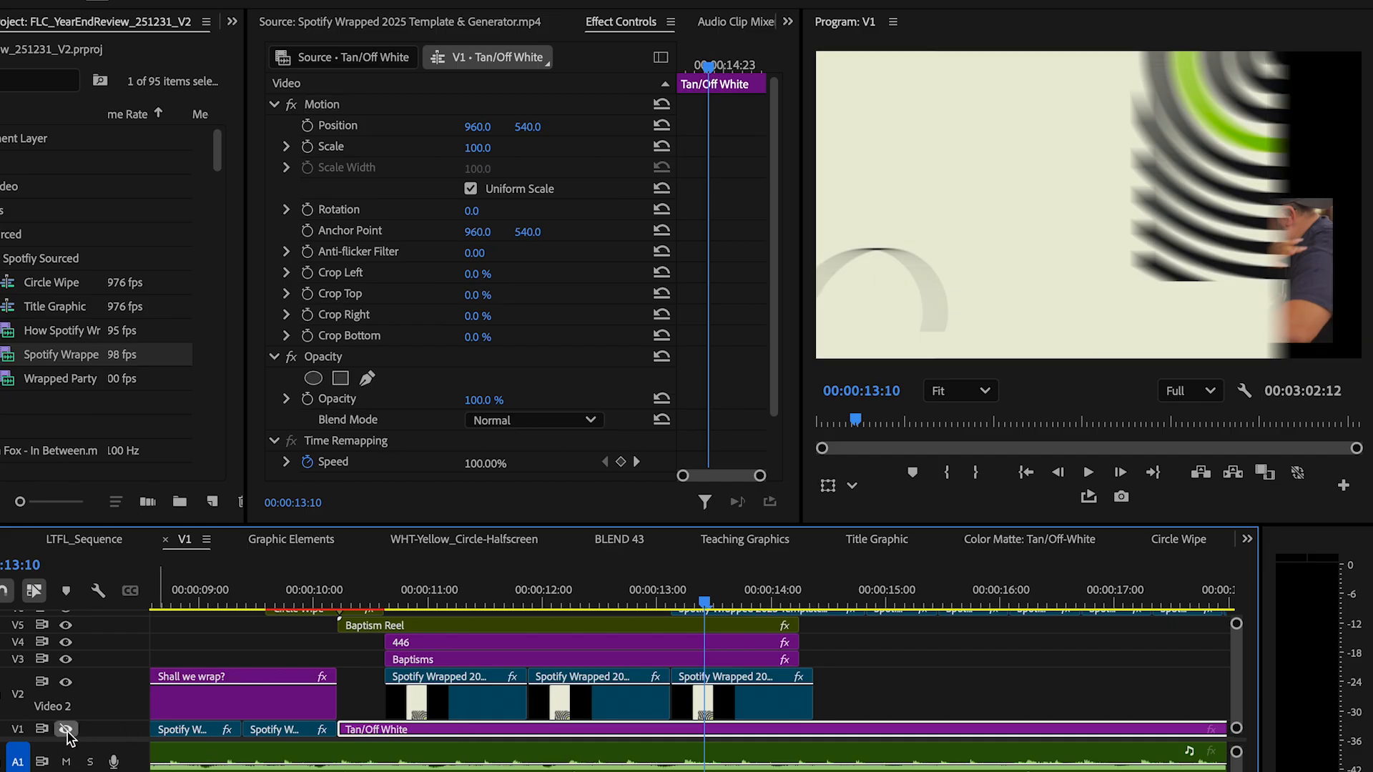
{"action": "left_click", "coordinate": [539, 592]}
{"action": "left_click_drag", "start_coordinate": [539, 592], "coordinate": [732, 621]}
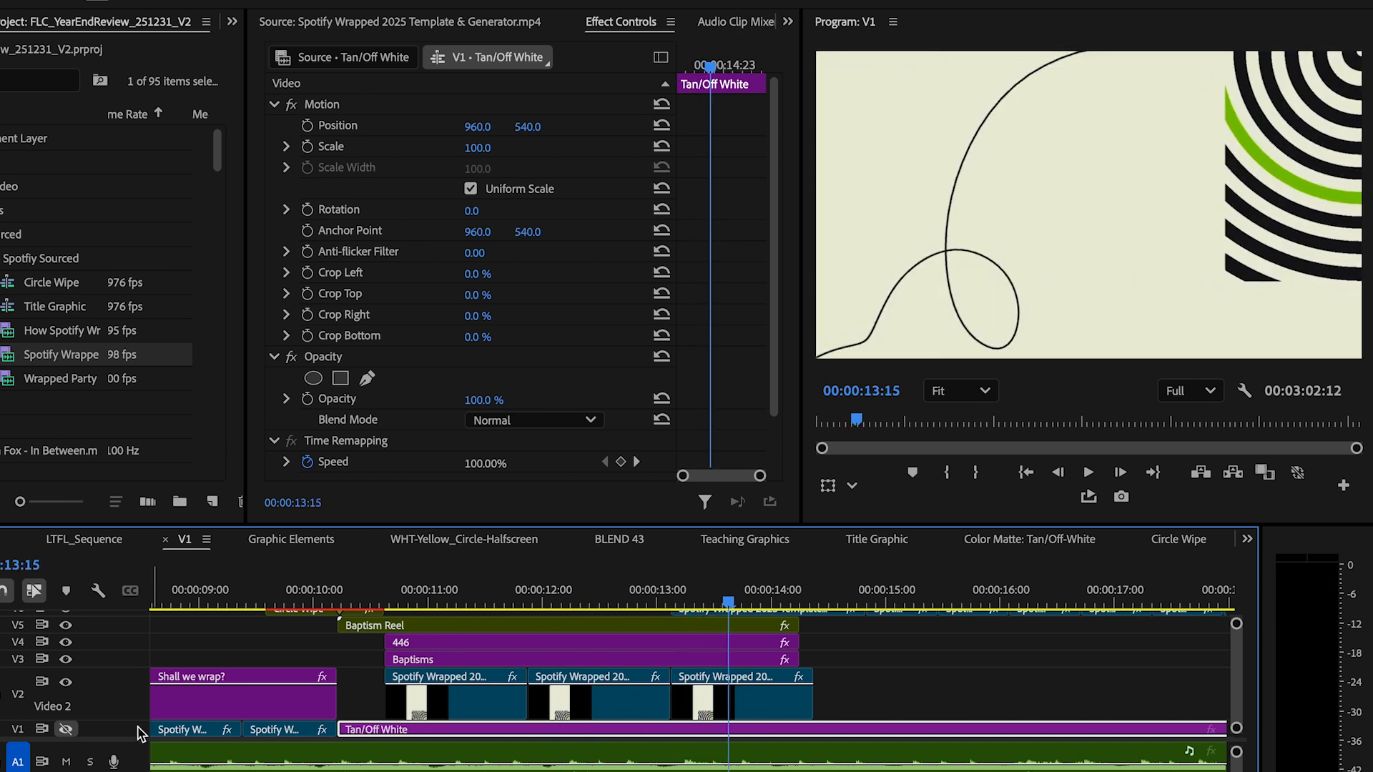
{"action": "left_click", "coordinate": [707, 692]}
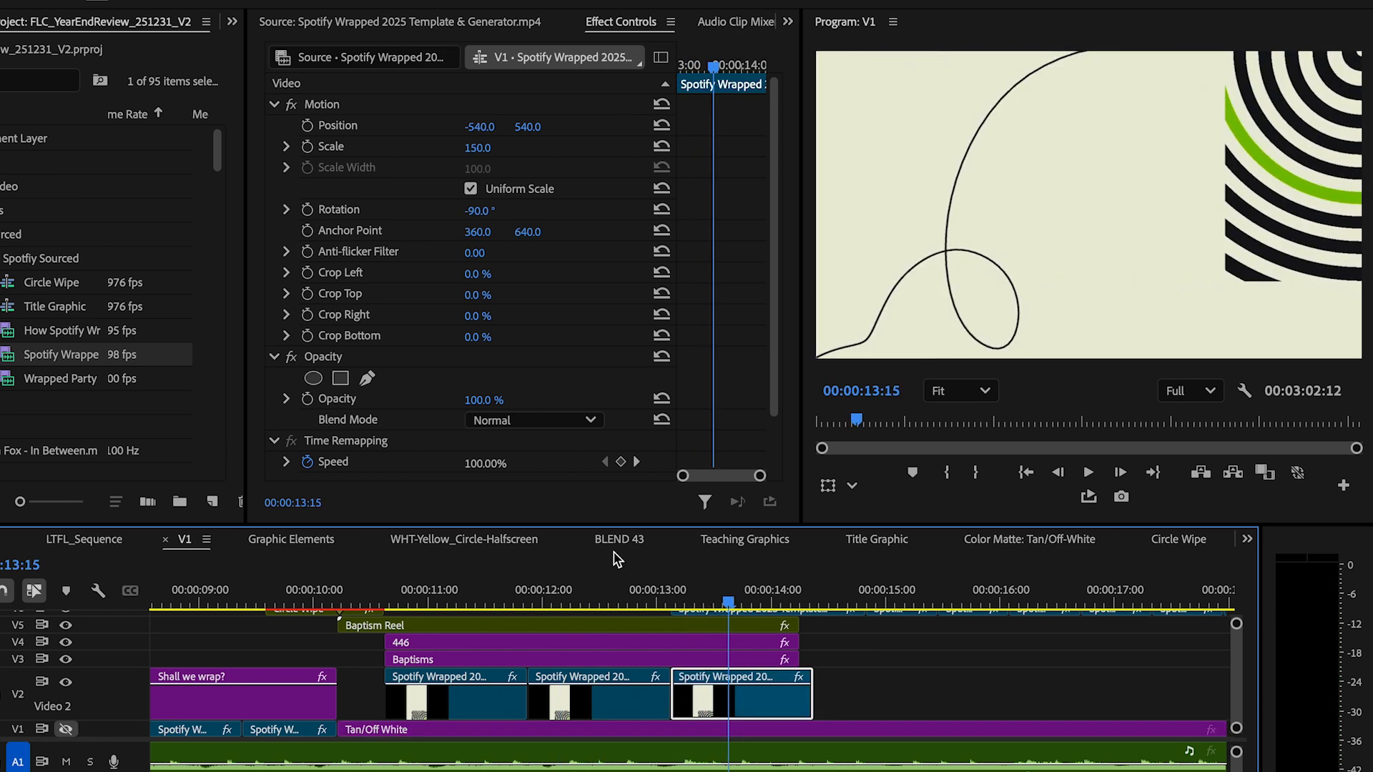
{"action": "left_click", "coordinate": [406, 23]}
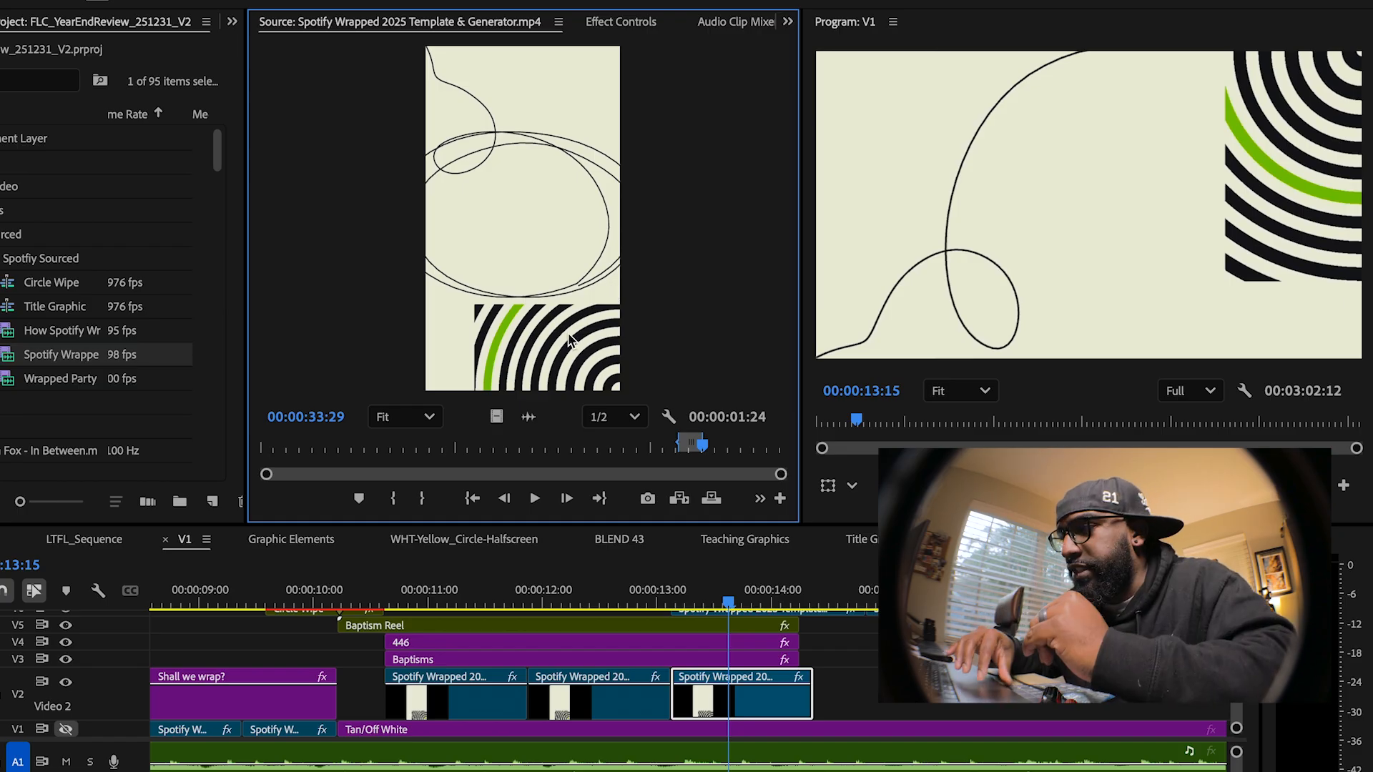
{"action": "left_click", "coordinate": [66, 730]}
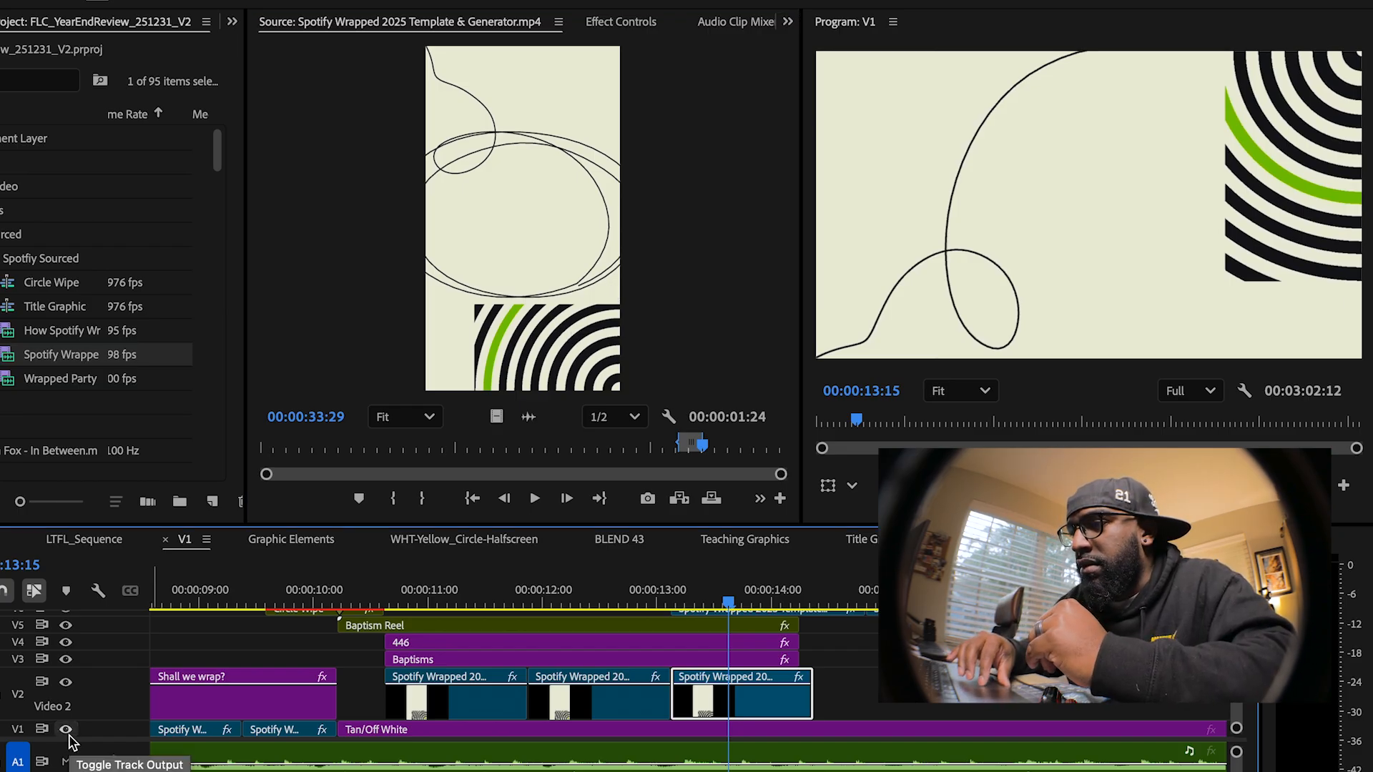
Scrub to the Salvations 897 section at 00:00:14:11 and bring tracks V6 to V8 into view
{"action": "left_click_drag", "start_coordinate": [745, 597], "coordinate": [829, 588]}
{"action": "scroll", "coordinate": [688, 673], "scroll_direction": "up", "scroll_amount": 3}
{"action": "scroll", "coordinate": [689, 673], "scroll_direction": "right", "scroll_amount": 1}
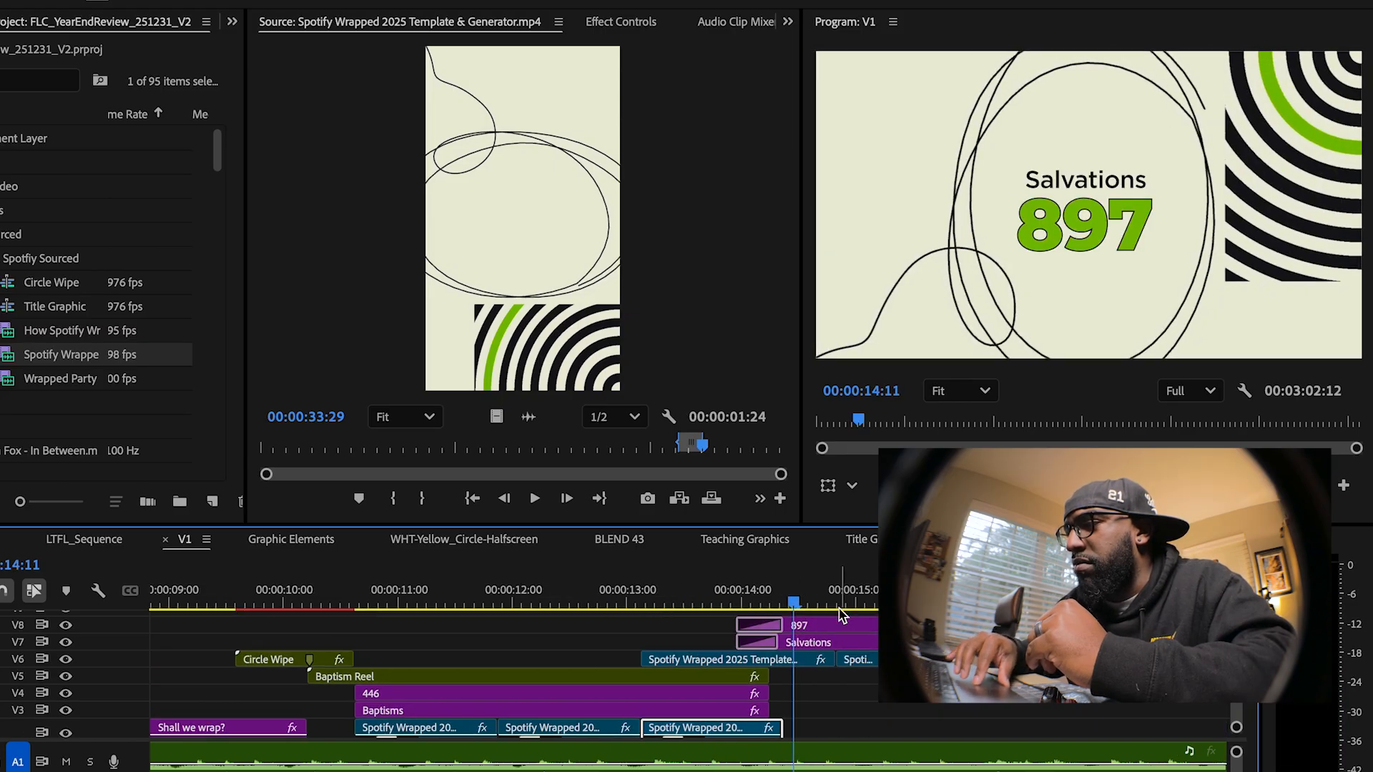
Scrub to the Salvations 897 section at 00:00:14:17 and back to the Baptisms 446 section at 00:00:12:12 to compare their striped graphics
{"action": "left_click", "coordinate": [823, 591]}
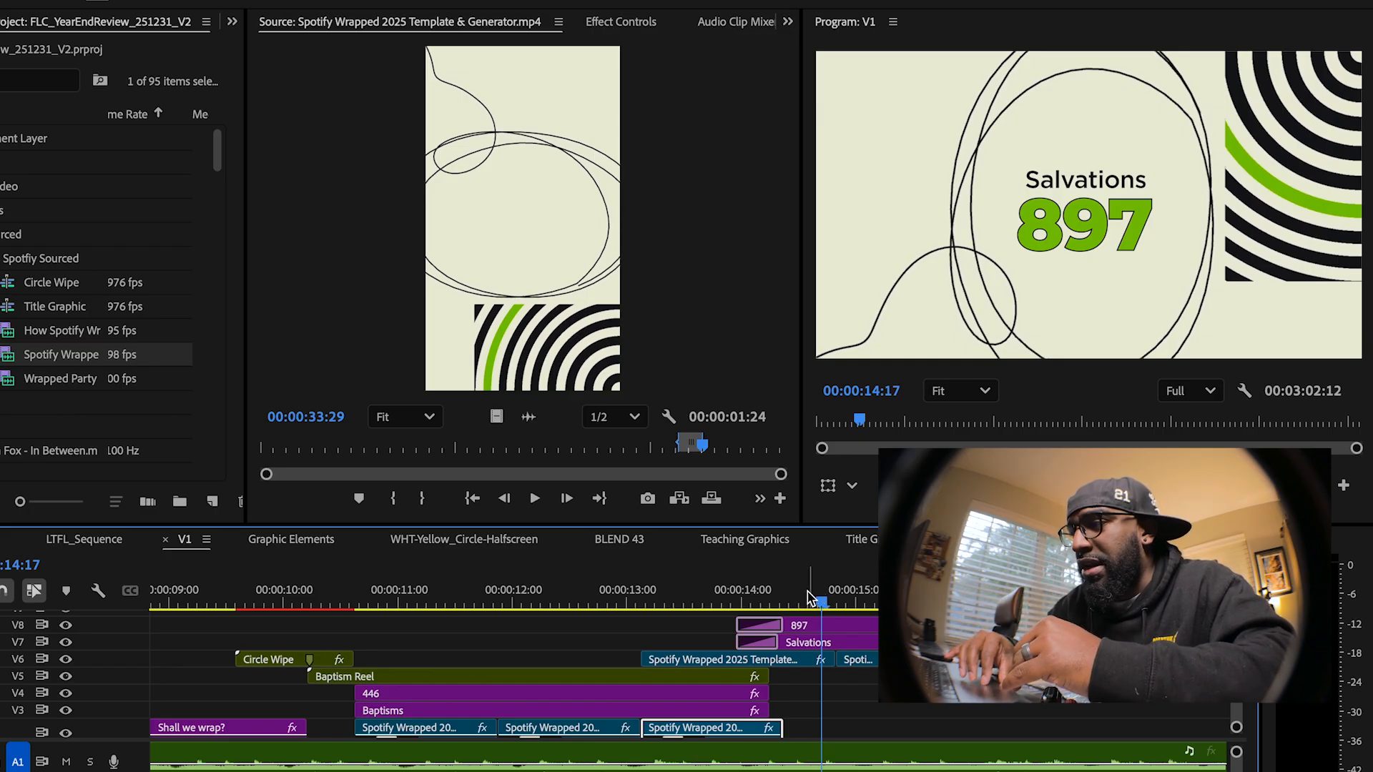
{"action": "left_click_drag", "start_coordinate": [806, 598], "coordinate": [550, 604]}
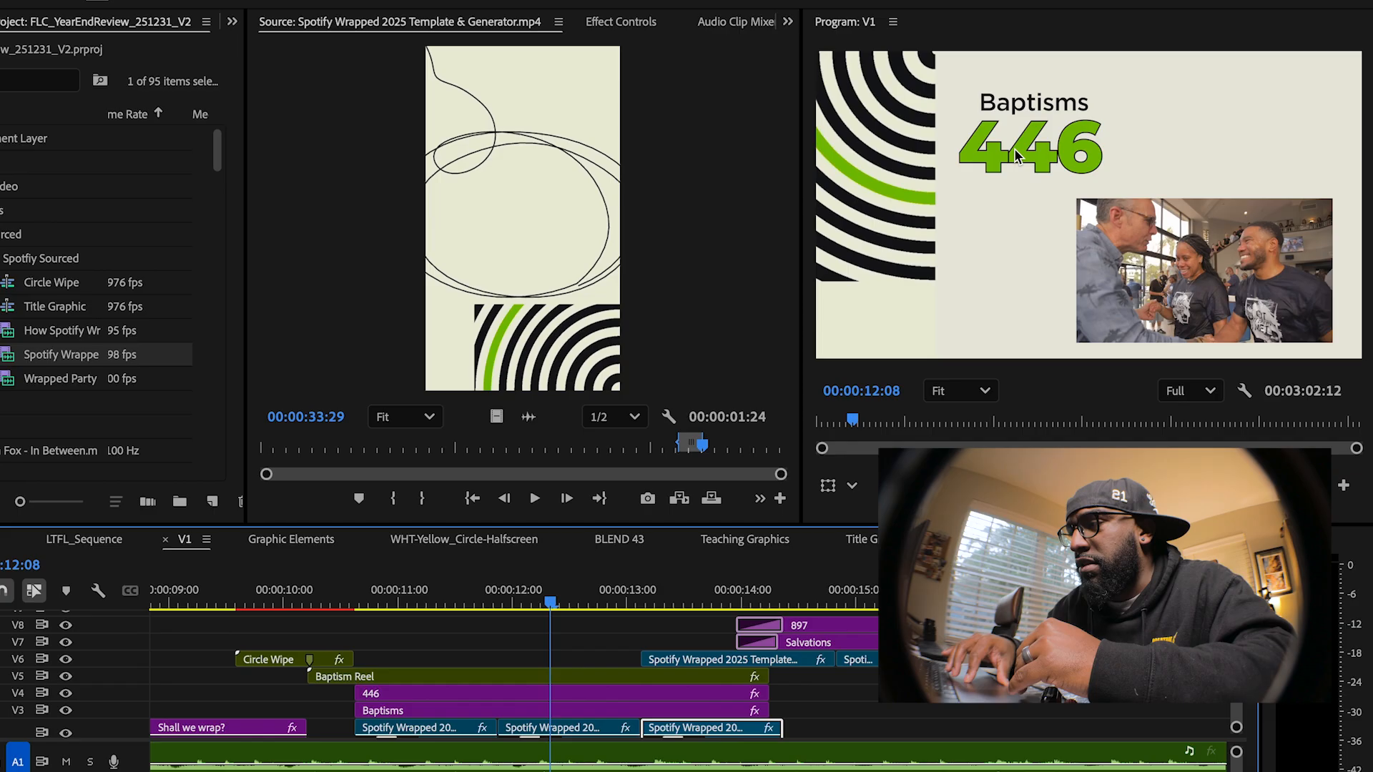
{"action": "left_click_drag", "start_coordinate": [562, 604], "coordinate": [571, 603]}
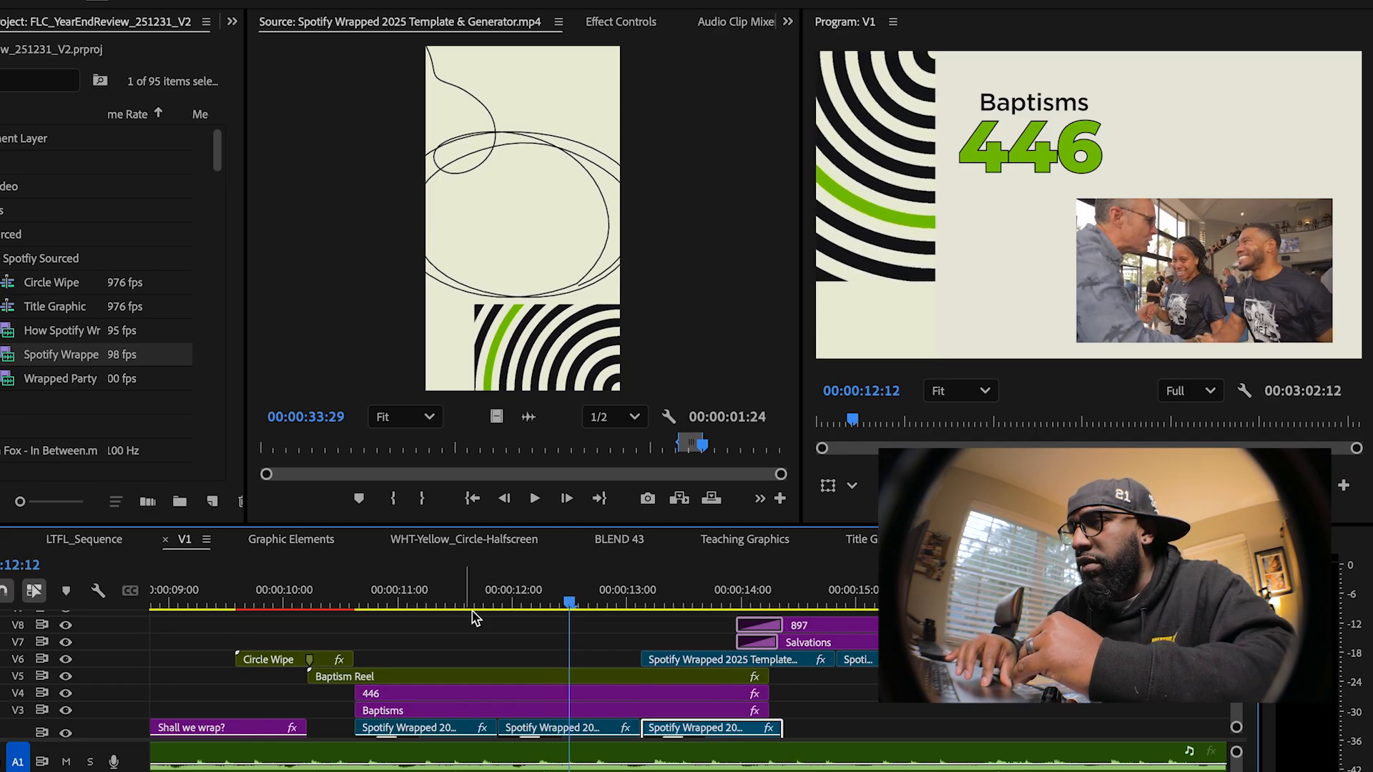
{"action": "left_click", "coordinate": [233, 22]}
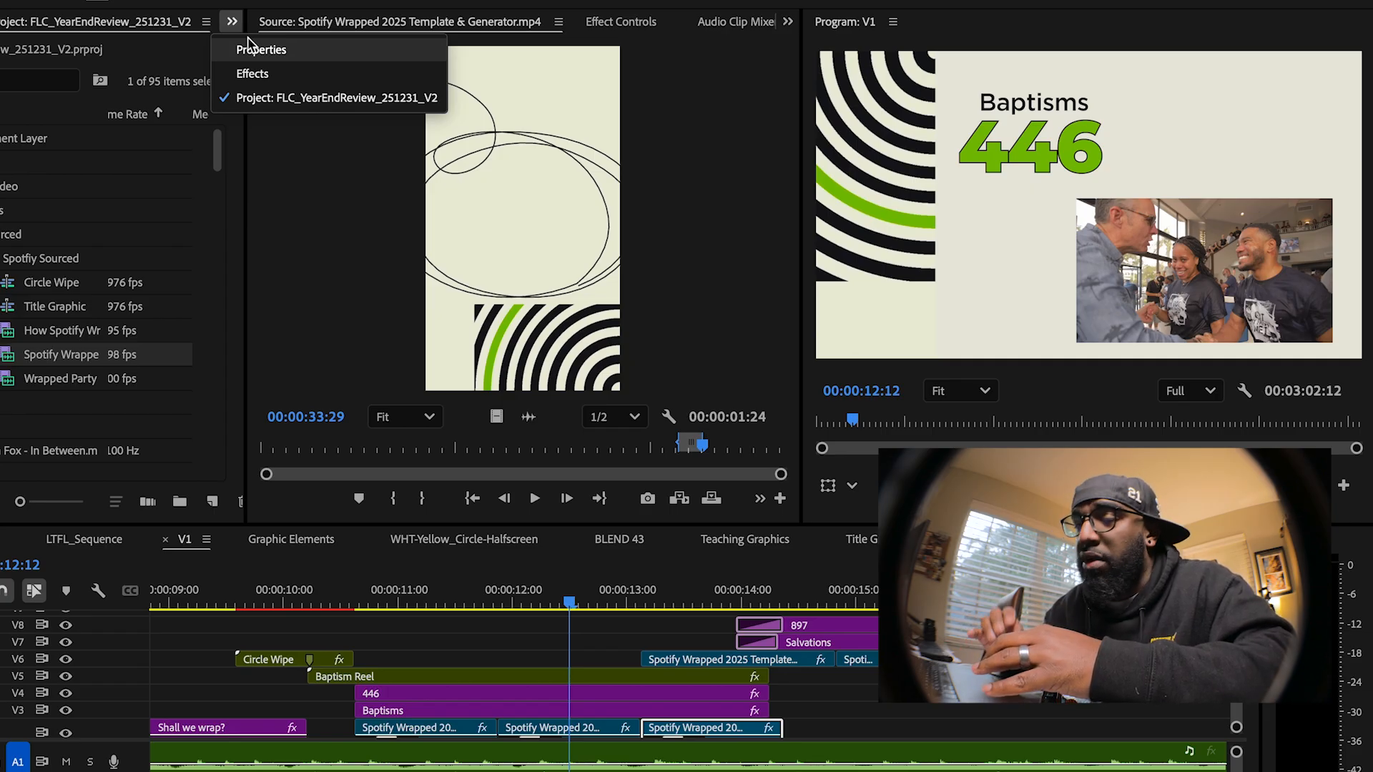
Play the Salvations 897 section to 00:00:15:17, bring tracks V4 to V10 into view, and scrub back to 00:00:15:07
{"action": "left_click", "coordinate": [807, 585]}
{"action": "key", "text": "space"}
{"action": "key", "text": "space"}
{"action": "scroll", "coordinate": [886, 719], "scroll_direction": "down", "scroll_amount": 1}
{"action": "scroll", "coordinate": [886, 719], "scroll_direction": "left", "scroll_amount": 1}
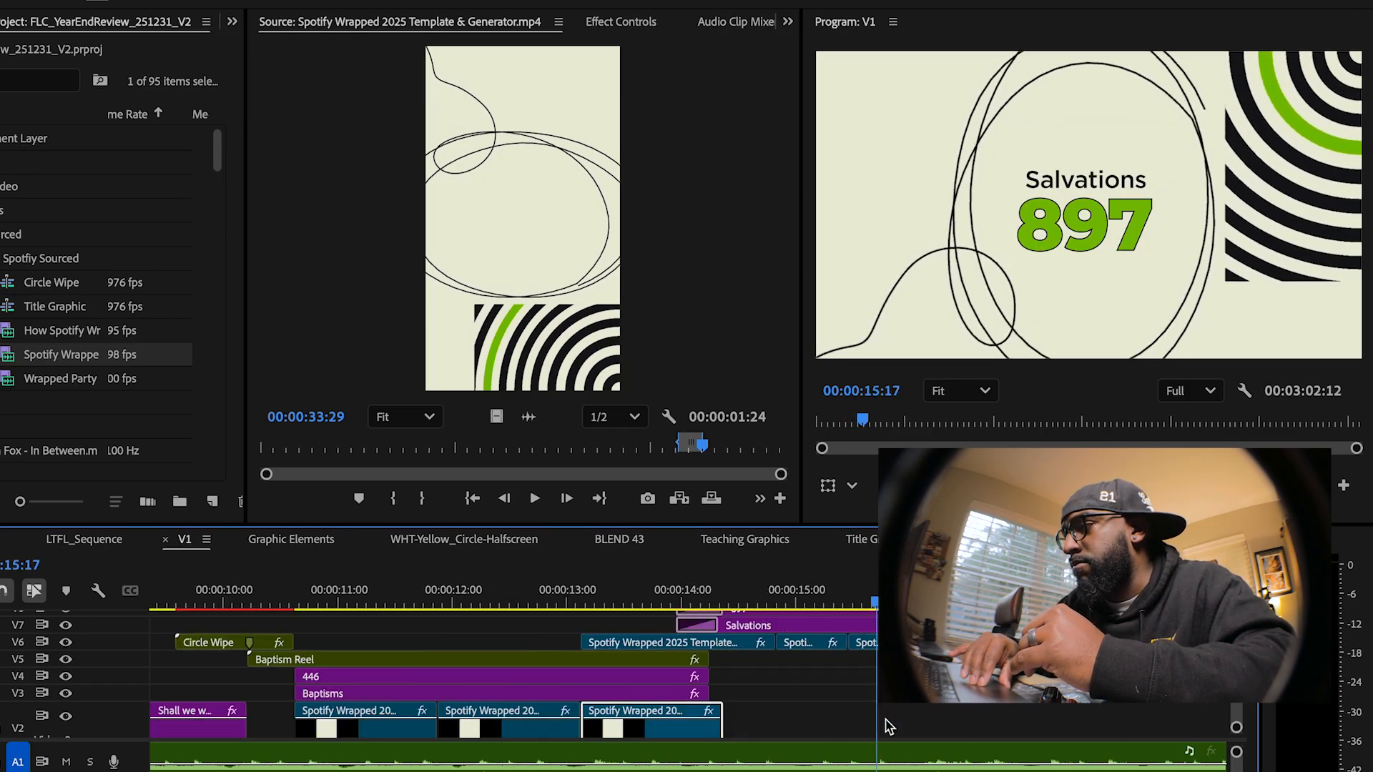
{"action": "scroll", "coordinate": [886, 720], "scroll_direction": "right", "scroll_amount": 4}
{"action": "scroll", "coordinate": [886, 720], "scroll_direction": "up", "scroll_amount": 2}
{"action": "left_click_drag", "start_coordinate": [592, 599], "coordinate": [531, 606]}
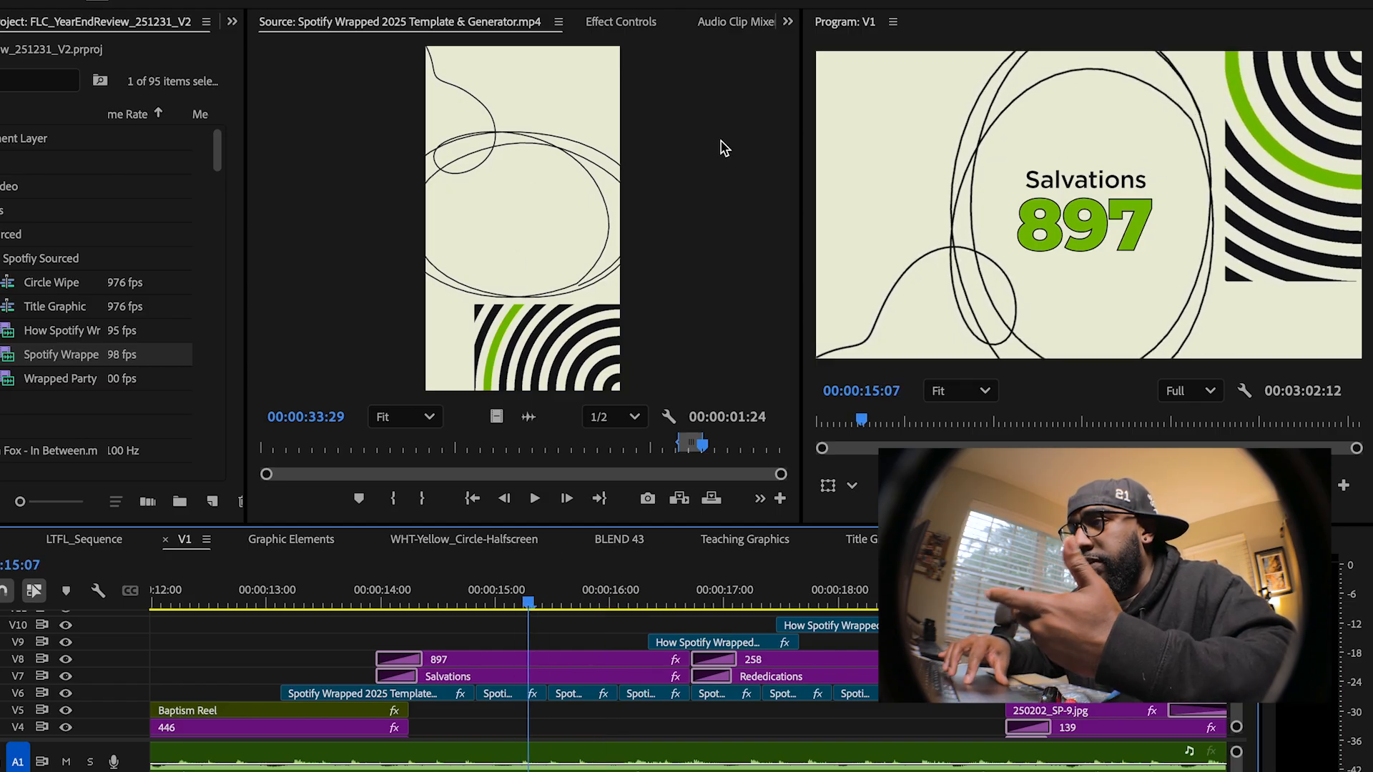
Play the end of the Salvations 897 section and stop at the white line animation at 00:00:16:16
{"action": "left_click", "coordinate": [462, 599]}
{"action": "key", "text": "space"}
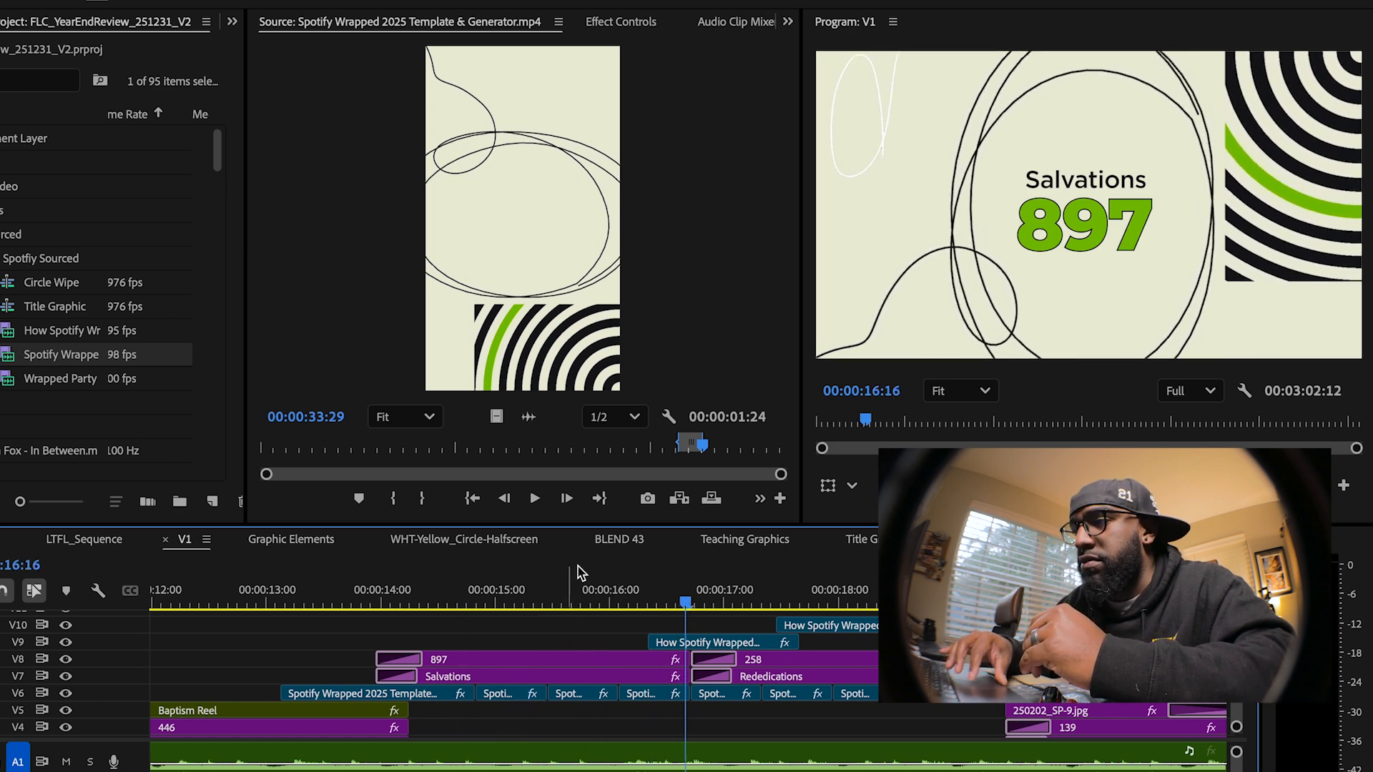
{"action": "mouse_move", "coordinate": [682, 590]}
{"action": "left_mouse_down"}
{"action": "mouse_move", "coordinate": [707, 590]}
{"action": "mouse_move", "coordinate": [689, 585]}
{"action": "left_mouse_up"}
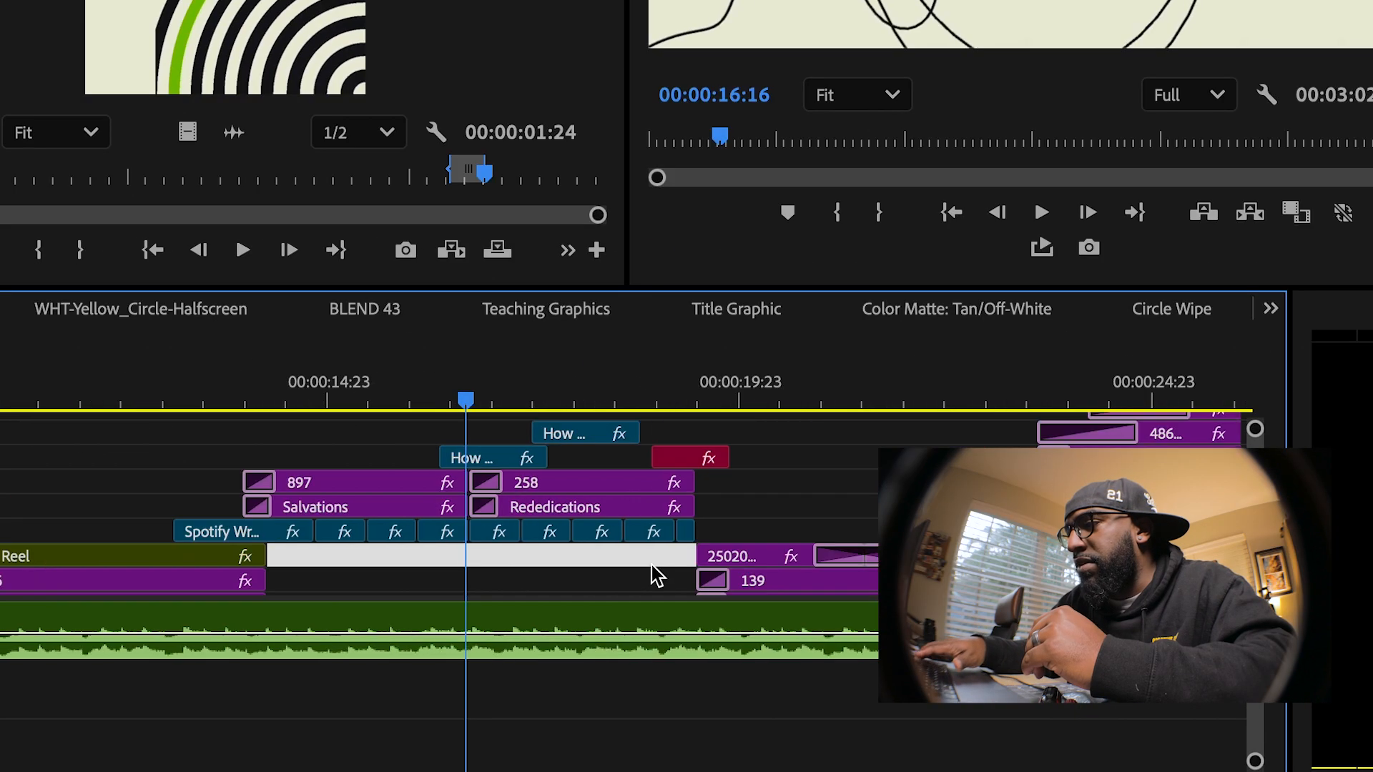
Look over the rest of the V1 sequence, return to the Rededications 258 section, and go to 00:00:16:21
{"action": "scroll", "coordinate": [651, 565], "scroll_direction": "down", "scroll_amount": 10}
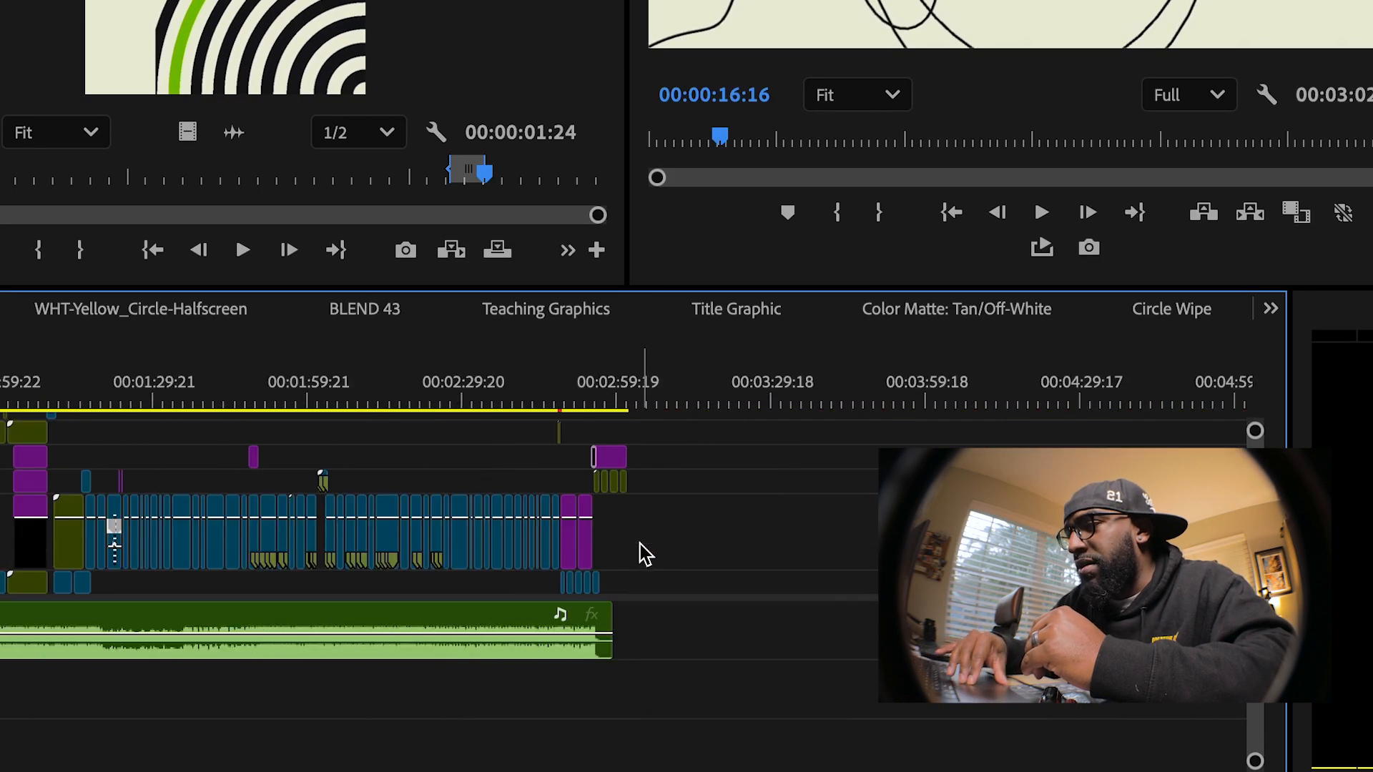
{"action": "scroll", "coordinate": [218, 612], "scroll_direction": "up", "scroll_amount": 10}
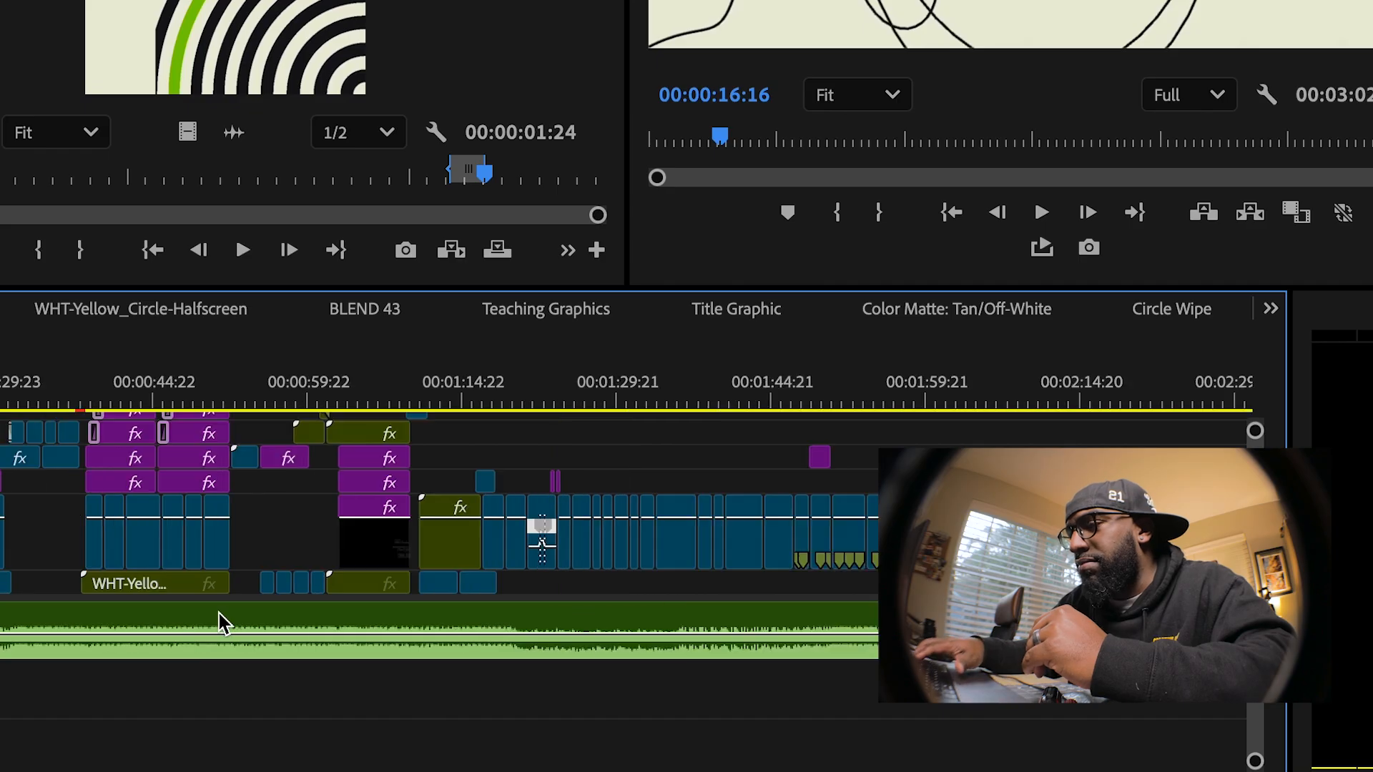
{"action": "scroll", "coordinate": [55, 430], "scroll_direction": "down", "scroll_amount": 3}
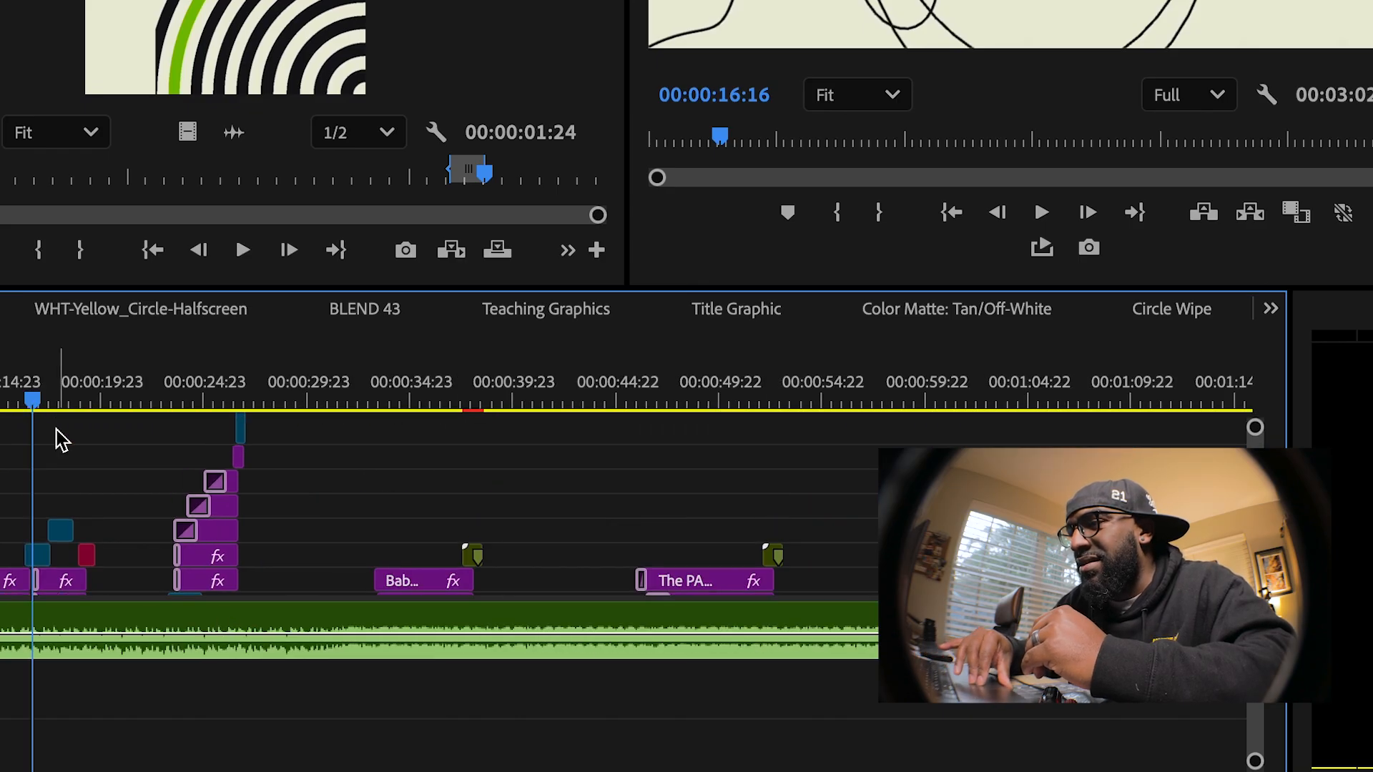
{"action": "scroll", "coordinate": [55, 429], "scroll_direction": "up", "scroll_amount": 8}
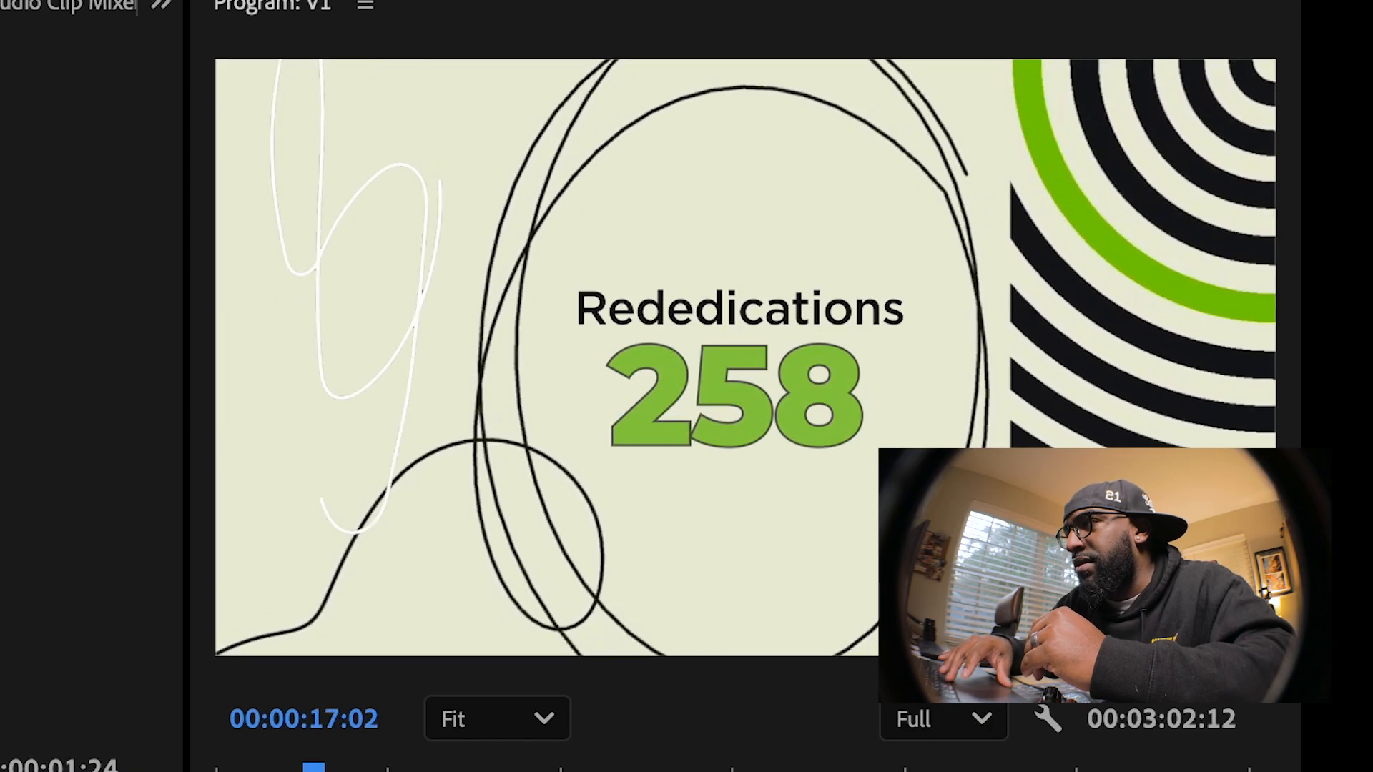
{"action": "key", "text": "shift+Left"}
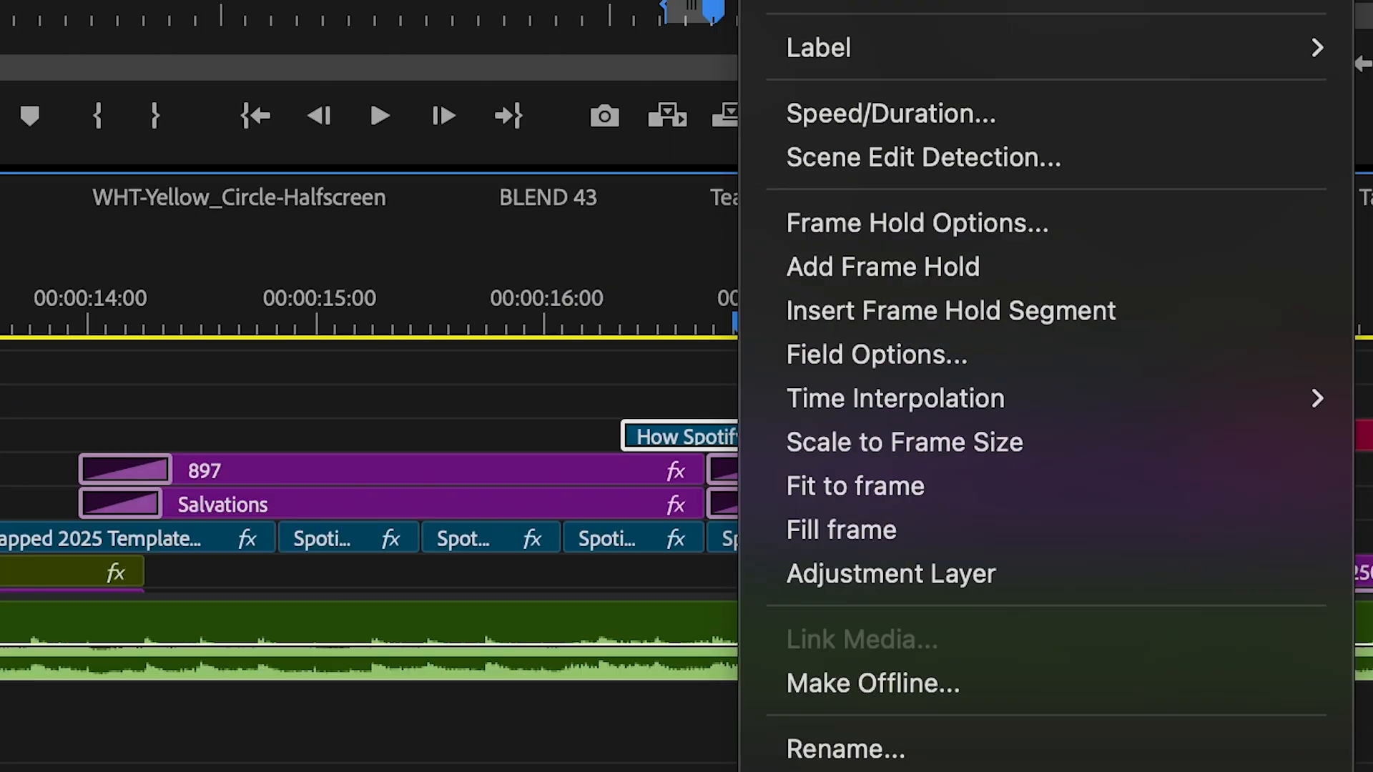
Locate the V9 line clip's source in the project, open How Spotify Wrapped did their 2025 animations.mp4, and play its opening to 00:00:02:04
{"action": "left_click", "coordinate": [816, 616]}
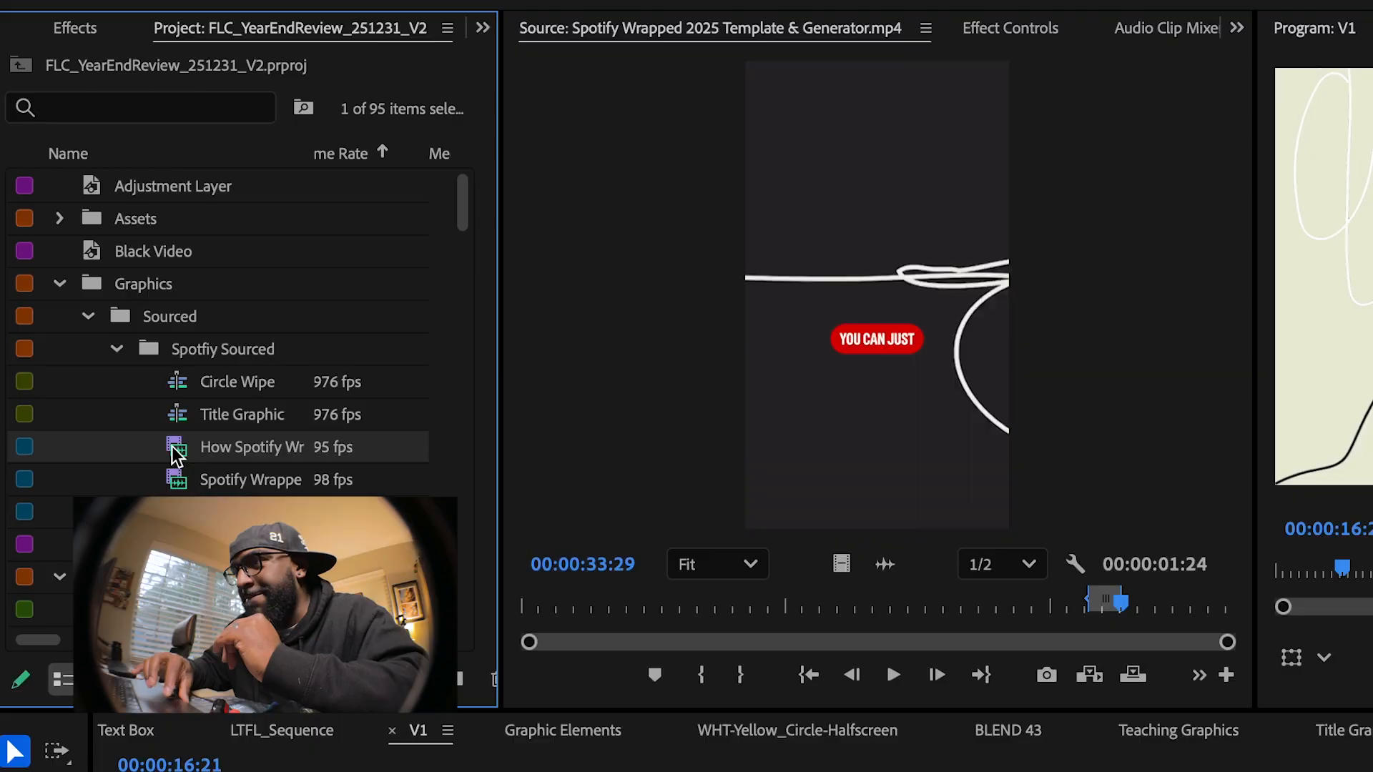
{"action": "double_click", "coordinate": [175, 451]}
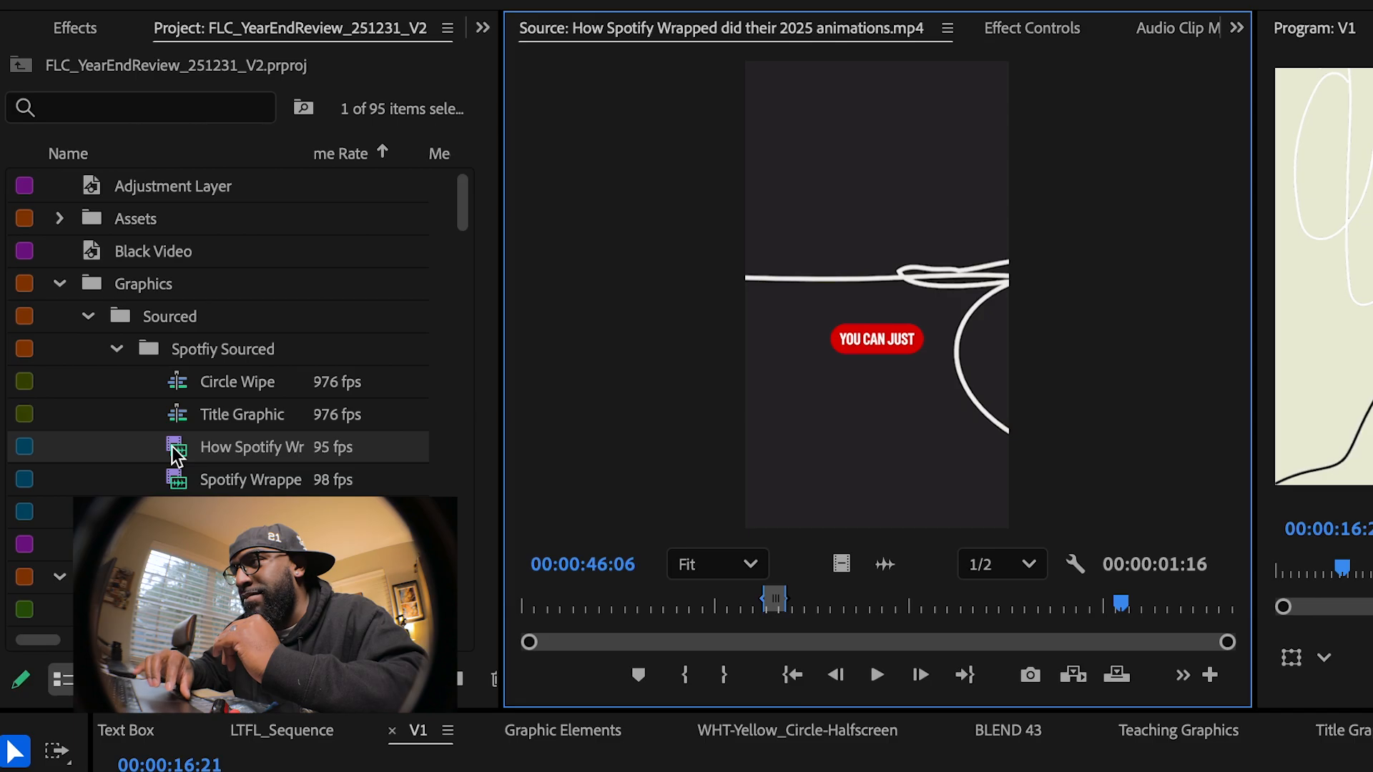
{"action": "key", "text": "space"}
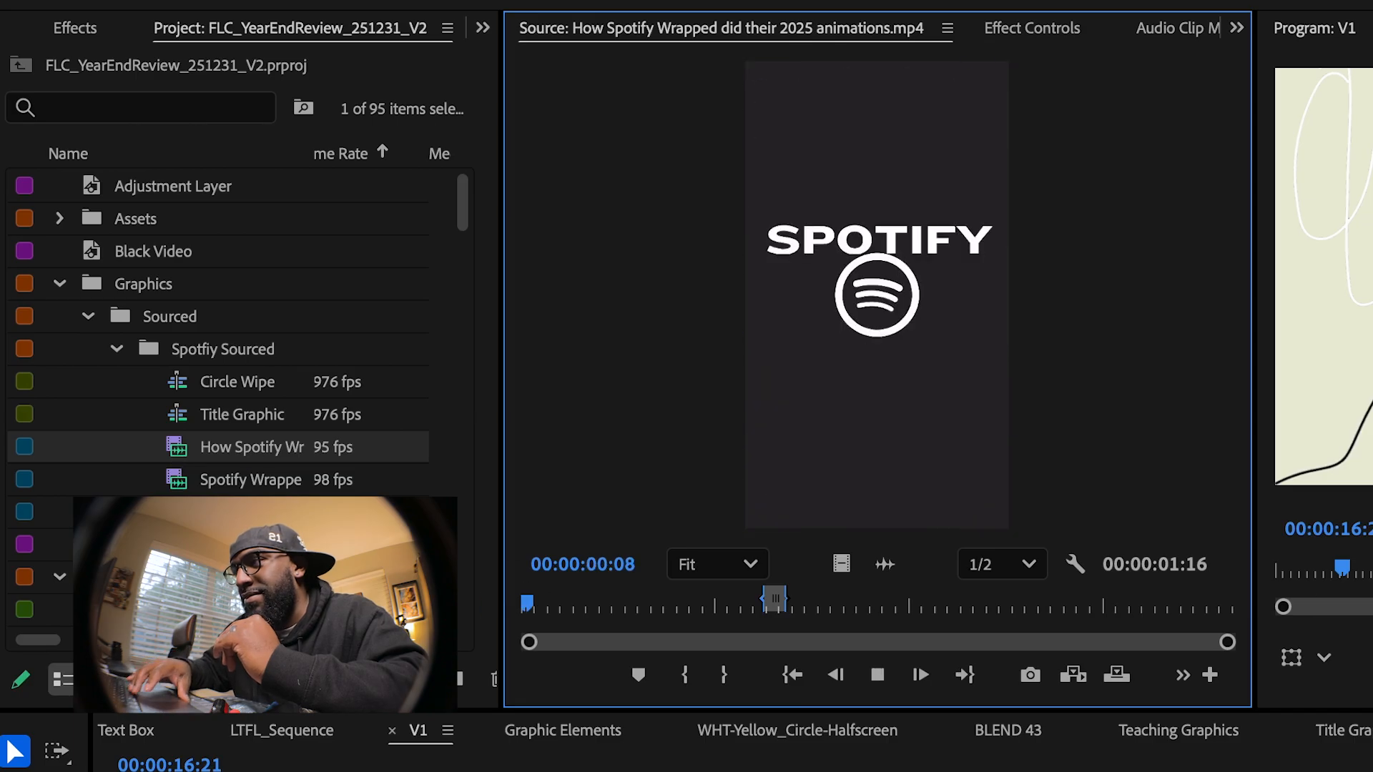
{"action": "key", "text": "space"}
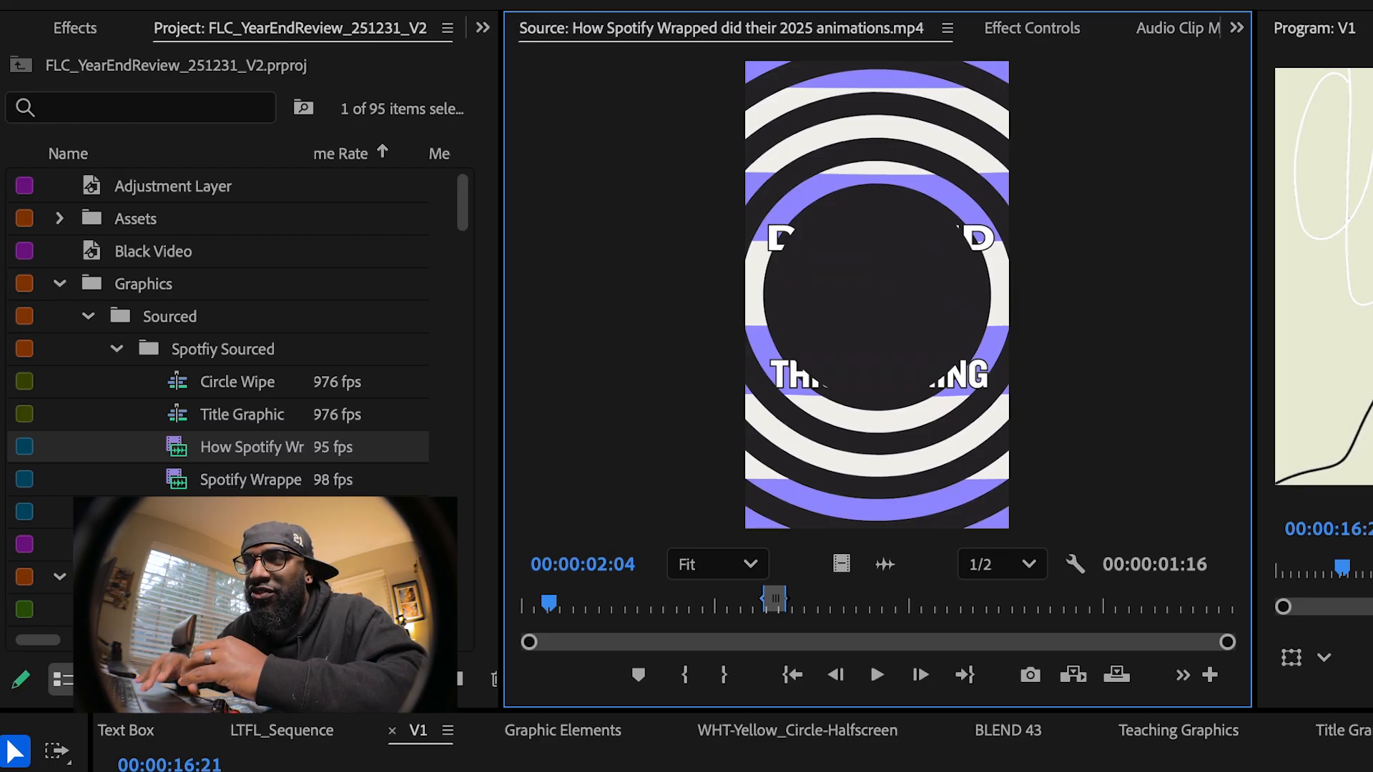
Play the source clip on to 00:00:09:06 and scrub back to the Etch-a-Sketch Lines animation at 00:00:07:21
{"action": "key", "text": "space"}
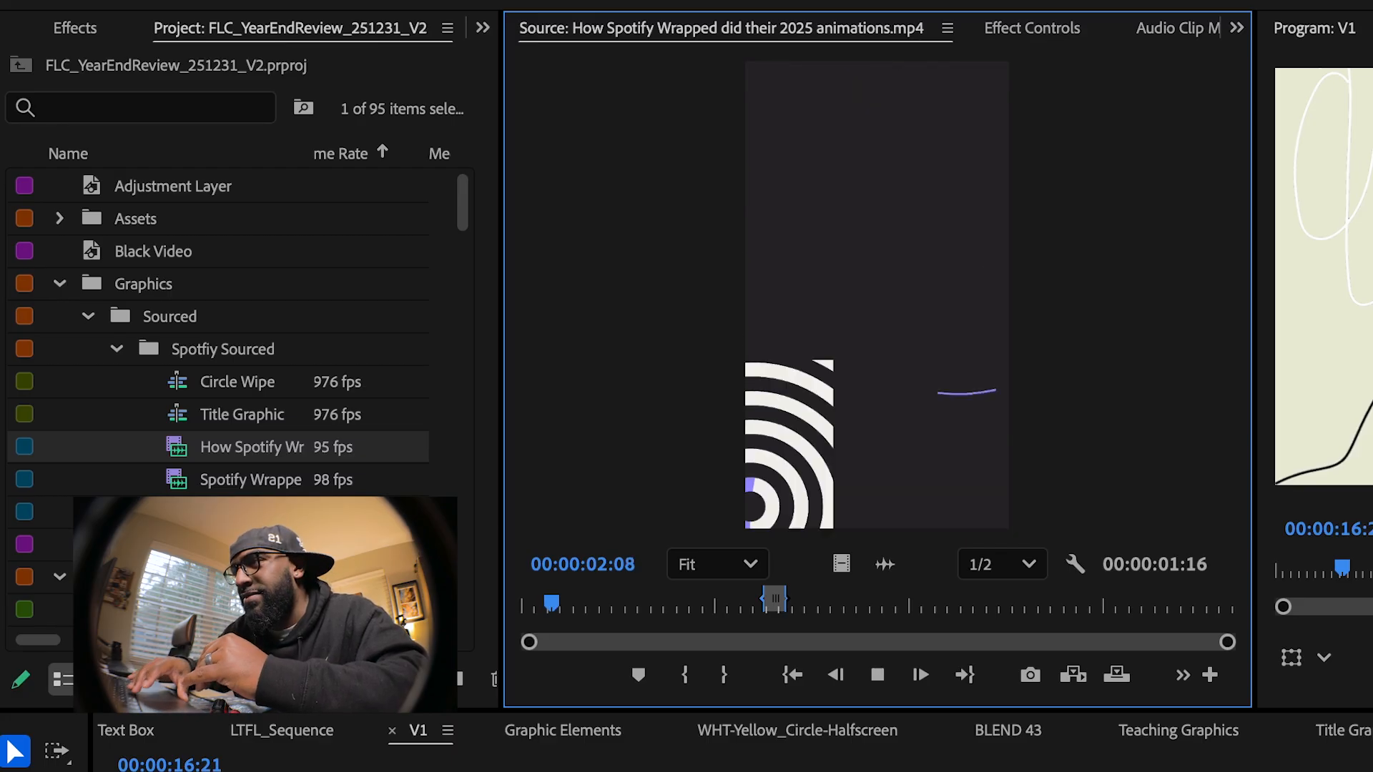
{"action": "key", "text": "space"}
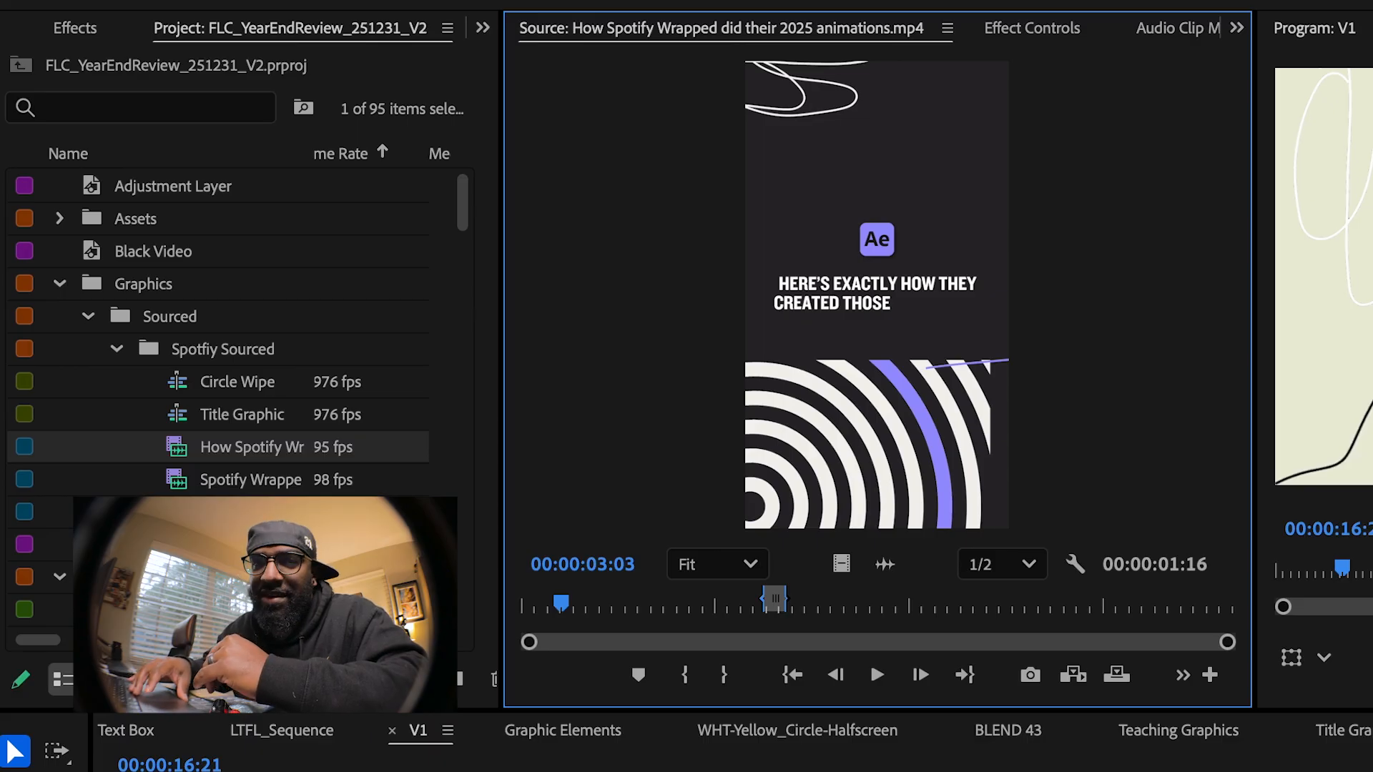
{"action": "key", "text": "space"}
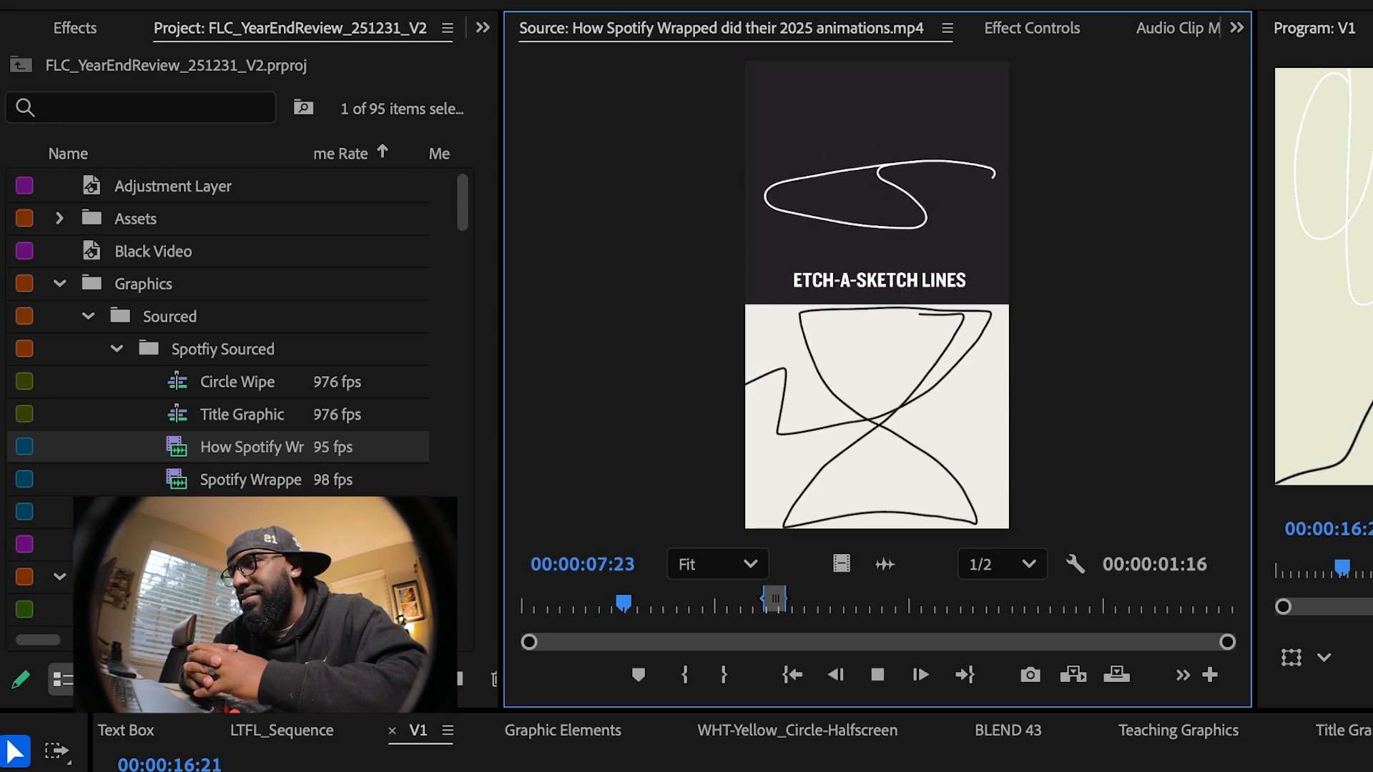
{"action": "key", "text": "space"}
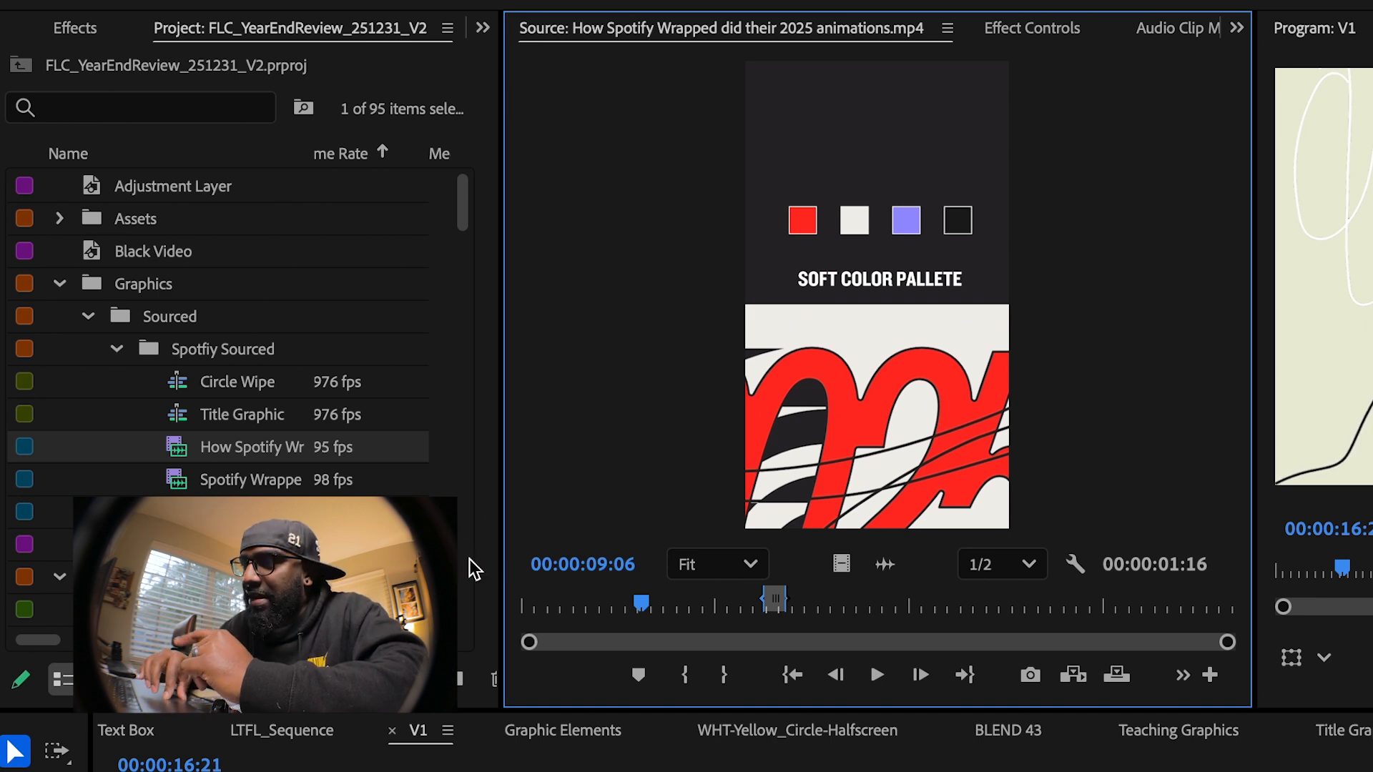
{"action": "mouse_move", "coordinate": [642, 603]}
{"action": "left_mouse_down"}
{"action": "mouse_move", "coordinate": [611, 609]}
{"action": "mouse_move", "coordinate": [623, 613]}
{"action": "left_mouse_up"}
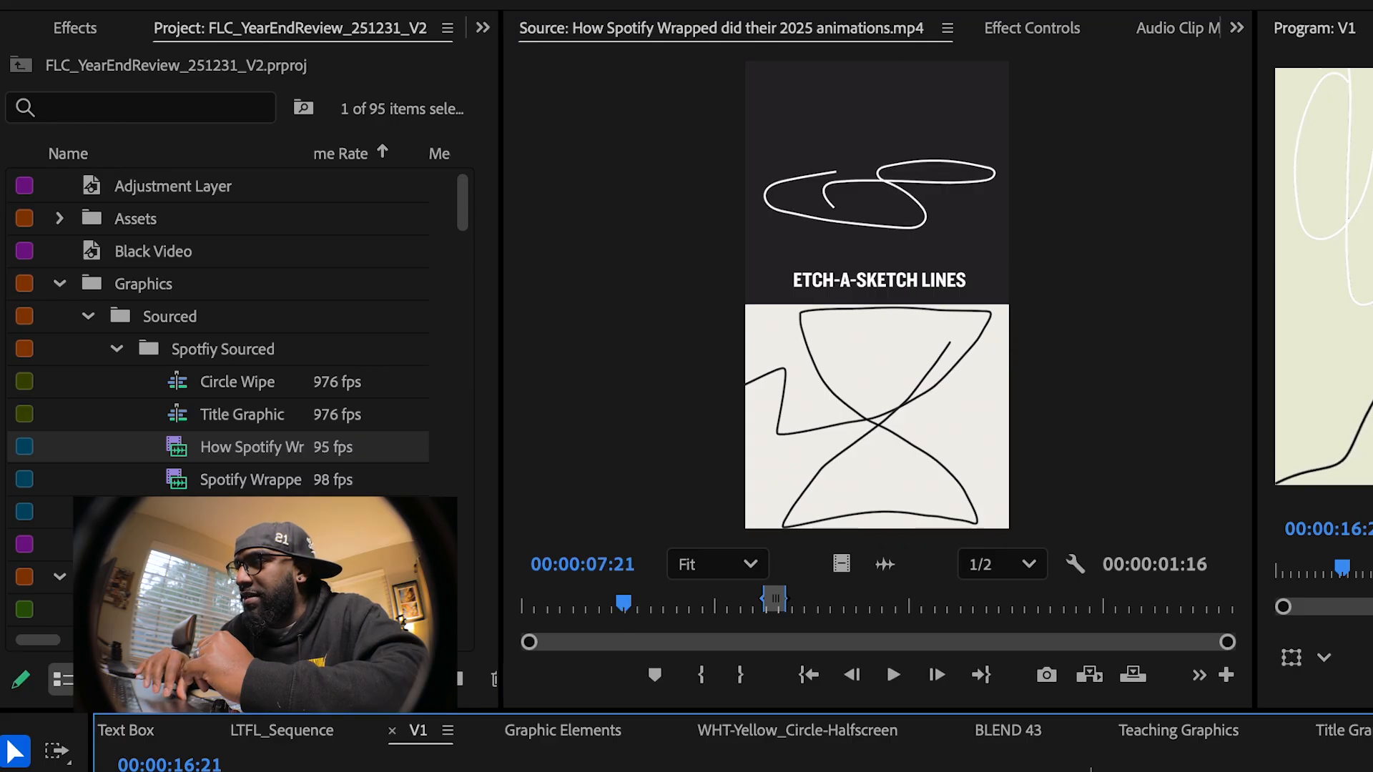
Show the V9 line clip's effect settings from Motion through Crop to Ultra Key
{"action": "left_click", "coordinate": [1008, 41]}
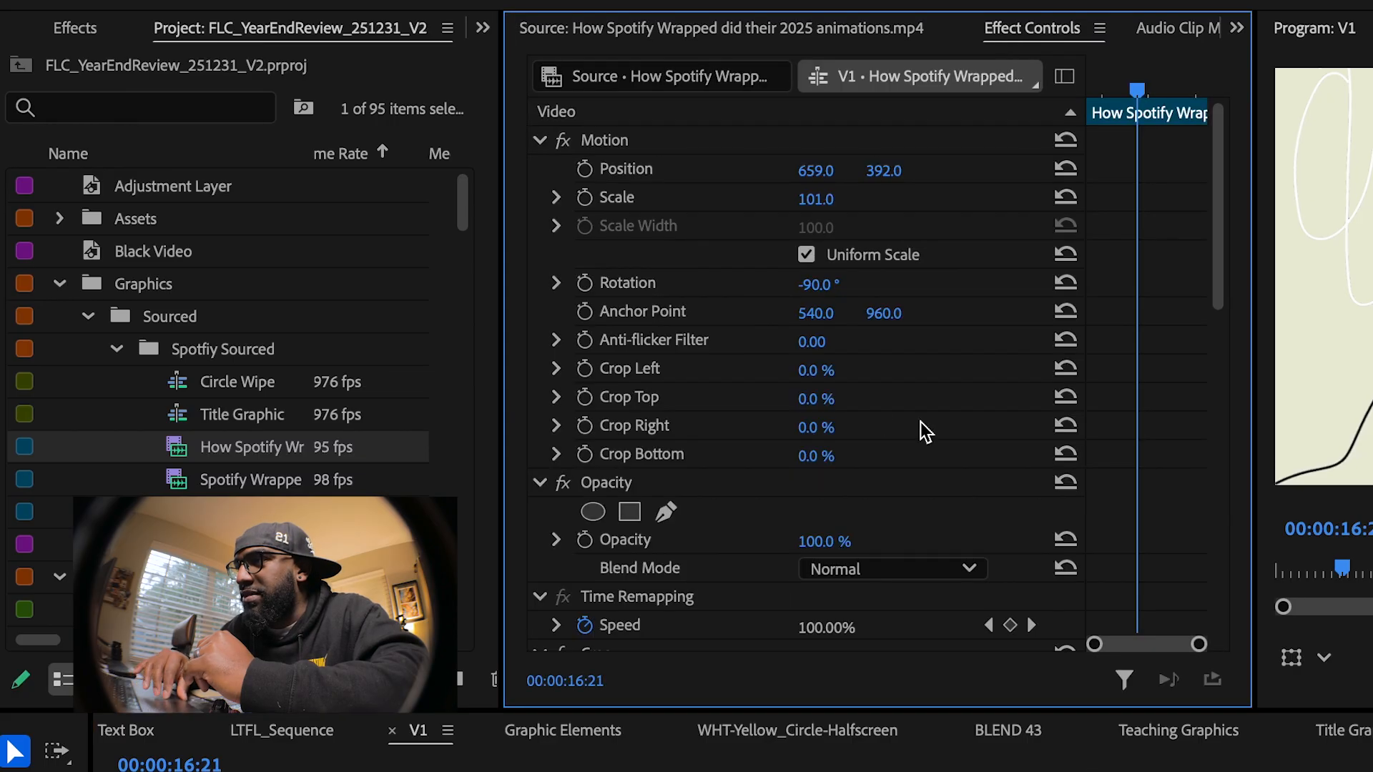
{"action": "scroll", "coordinate": [922, 432], "scroll_direction": "down", "scroll_amount": 10}
{"action": "scroll", "coordinate": [922, 432], "scroll_direction": "down", "scroll_amount": 5}
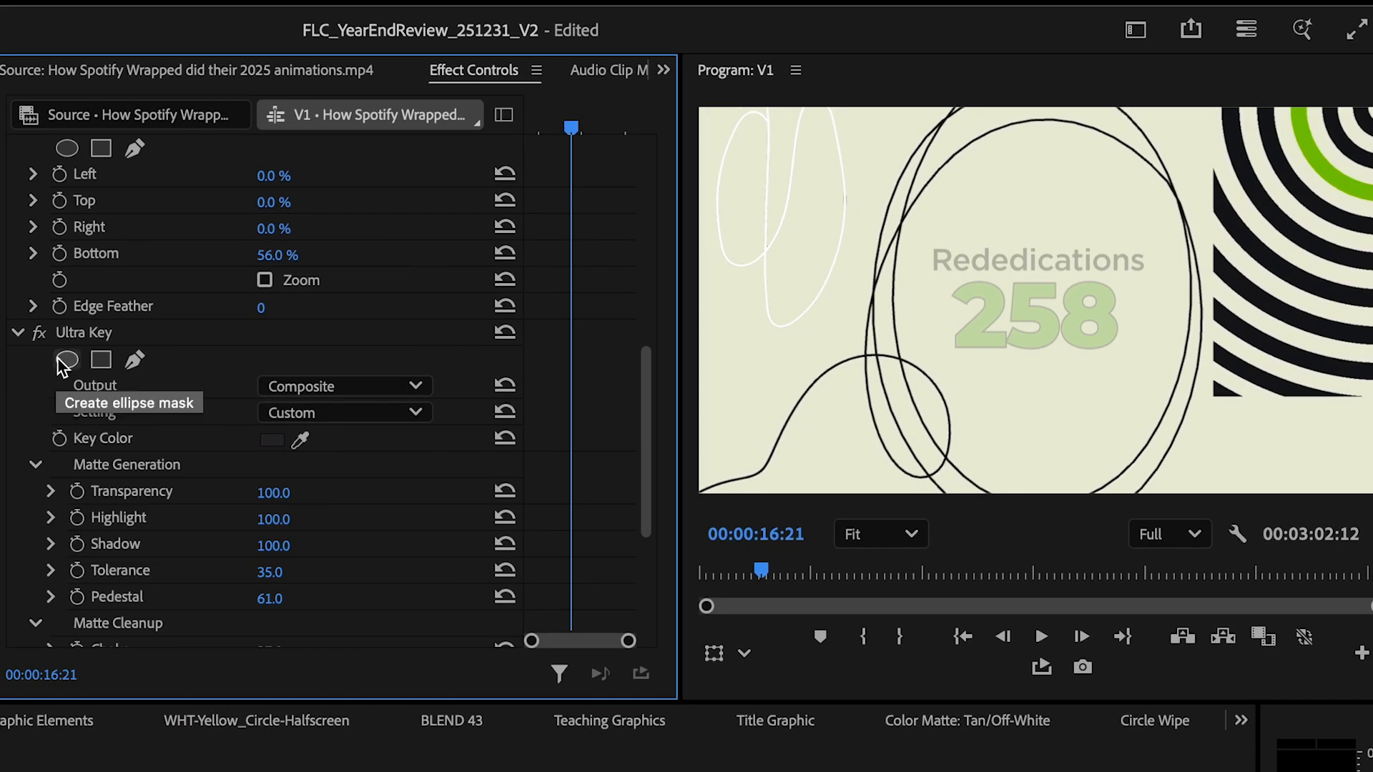
Disable the V9 line clip's Ultra Key to expose its dark background, enable it again, and play to 00:00:17:08
{"action": "left_click", "coordinate": [414, 318]}
{"action": "left_click", "coordinate": [414, 318]}
{"action": "left_click", "coordinate": [40, 335]}
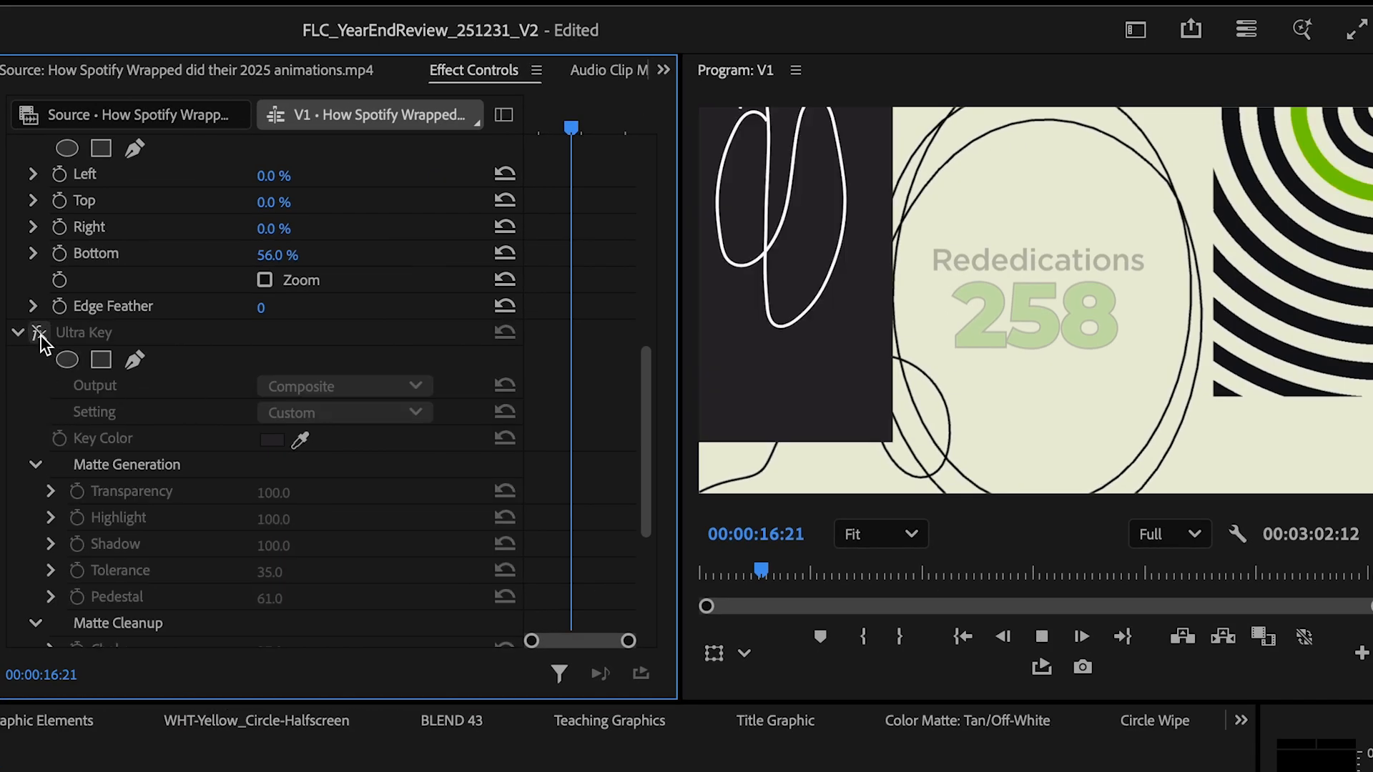
{"action": "key", "text": "space"}
{"action": "key", "text": "space"}
{"action": "left_click", "coordinate": [40, 334]}
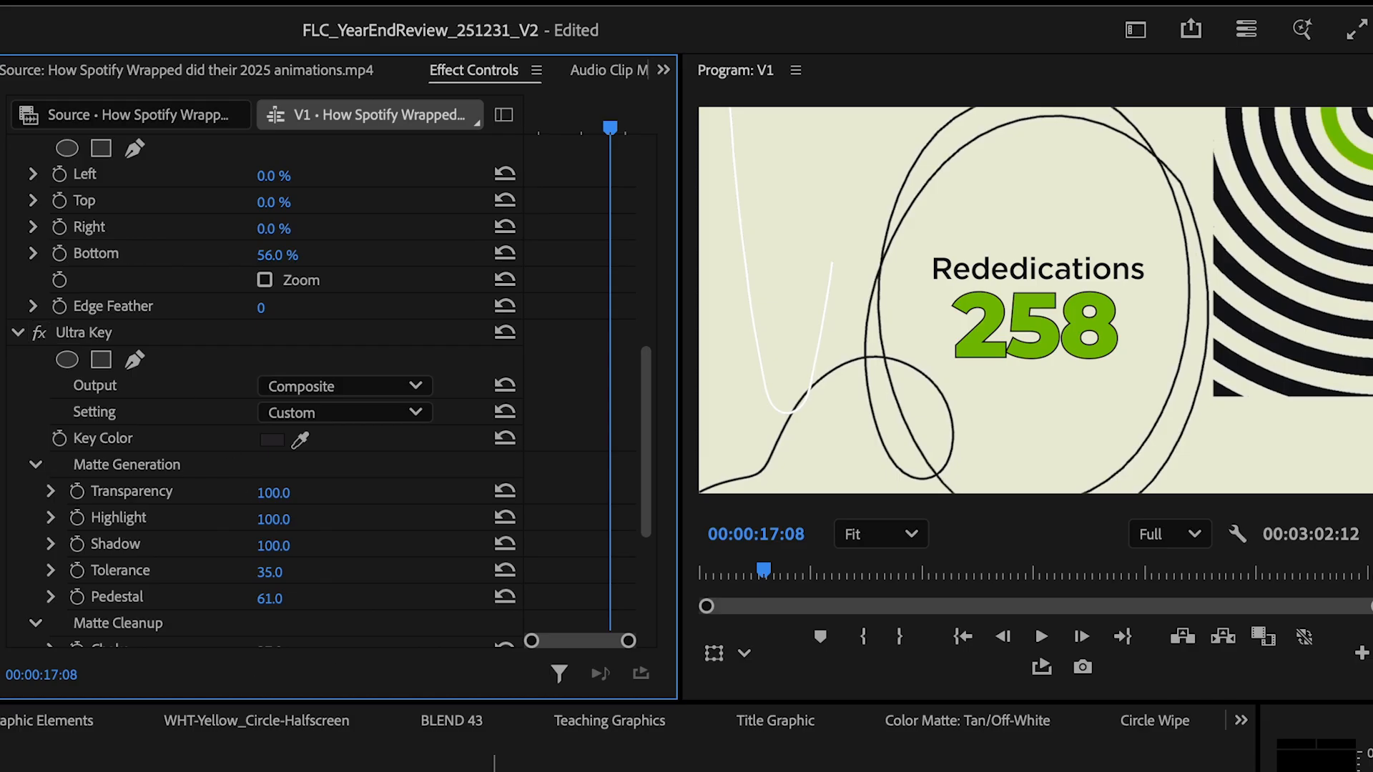
Go back to 00:00:17:02 and check the source clip's own effect settings before returning to the V9 clip's settings
{"action": "left_click", "coordinate": [602, 765]}
{"action": "scroll", "coordinate": [414, 547], "scroll_direction": "down", "scroll_amount": 5}
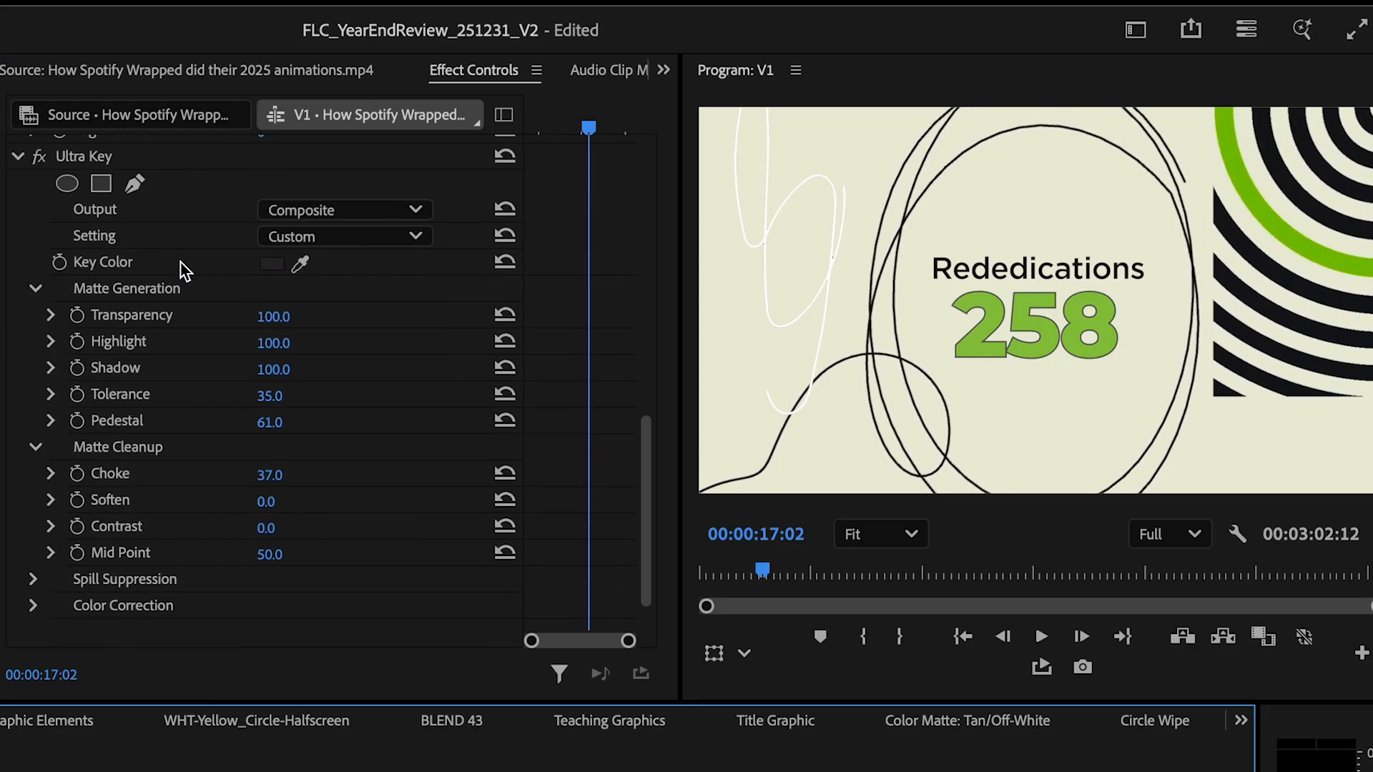
{"action": "left_click", "coordinate": [107, 75]}
{"action": "left_click", "coordinate": [470, 71]}
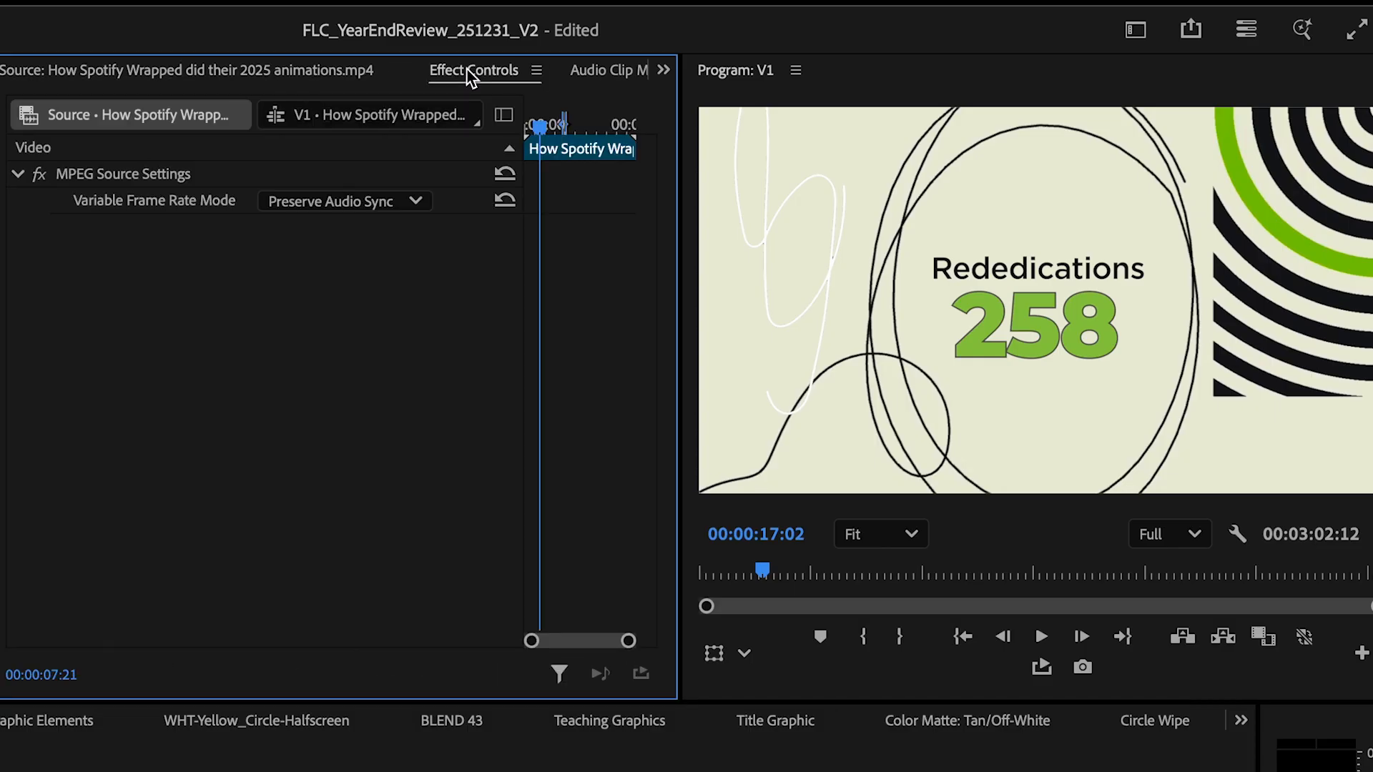
{"action": "left_click", "coordinate": [511, 771]}
{"action": "left_click", "coordinate": [510, 771]}
{"action": "left_click", "coordinate": [510, 771]}
Examine the V9 clip's Crop and Ultra Key matte settings, and play its line animation from 00:00:16:18 to 00:00:17:01
{"action": "scroll", "coordinate": [393, 429], "scroll_direction": "down", "scroll_amount": 10}
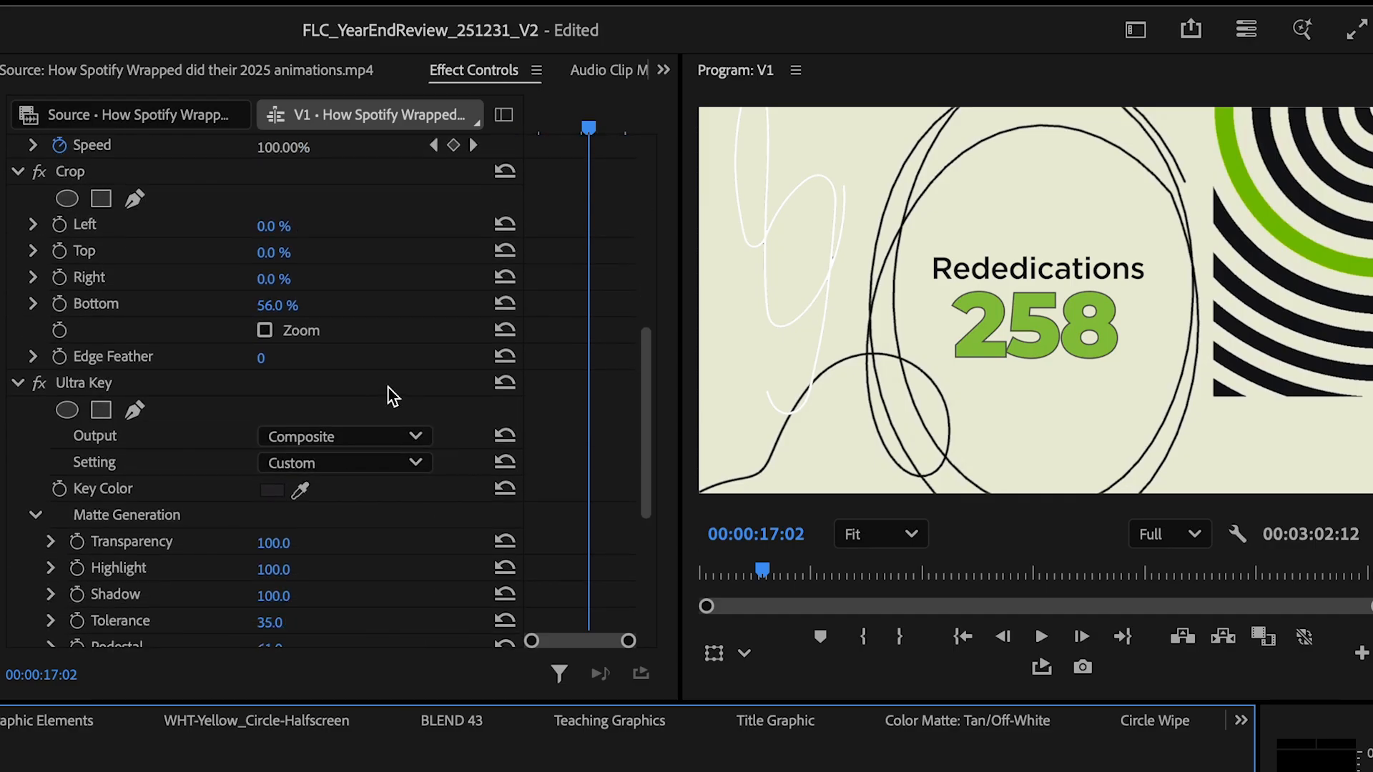
{"action": "scroll", "coordinate": [366, 500], "scroll_direction": "down", "scroll_amount": 2}
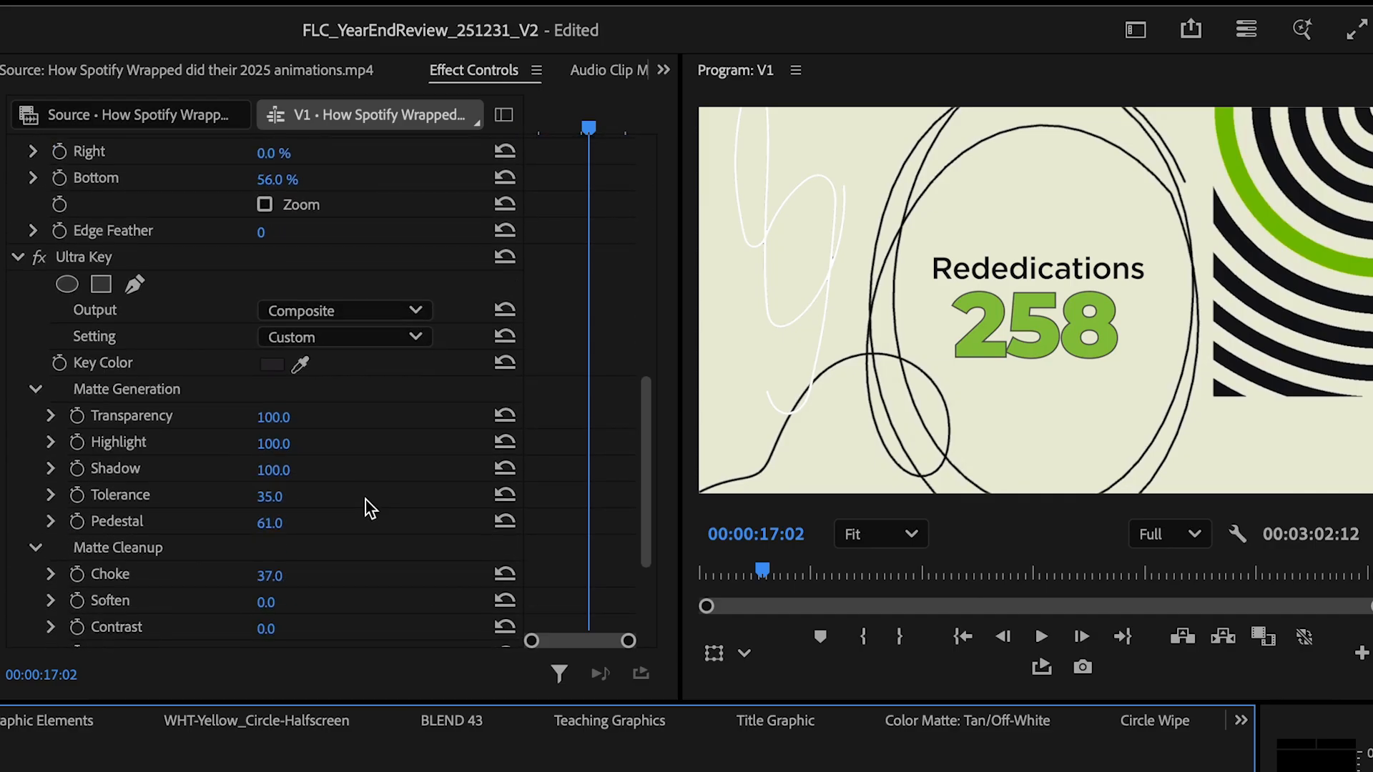
{"action": "scroll", "coordinate": [368, 509], "scroll_direction": "down", "scroll_amount": 2}
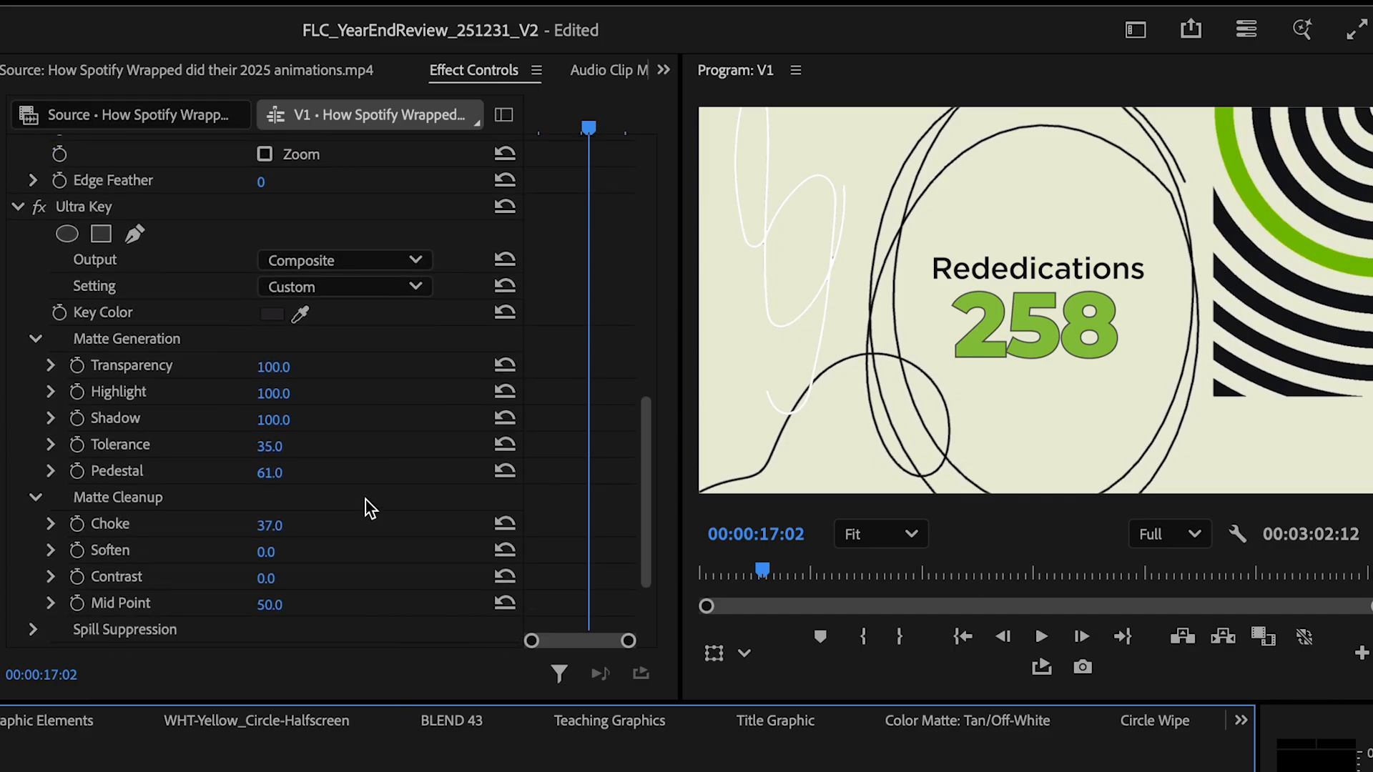
{"action": "scroll", "coordinate": [369, 508], "scroll_direction": "down", "scroll_amount": 4}
{"action": "key", "text": "space"}
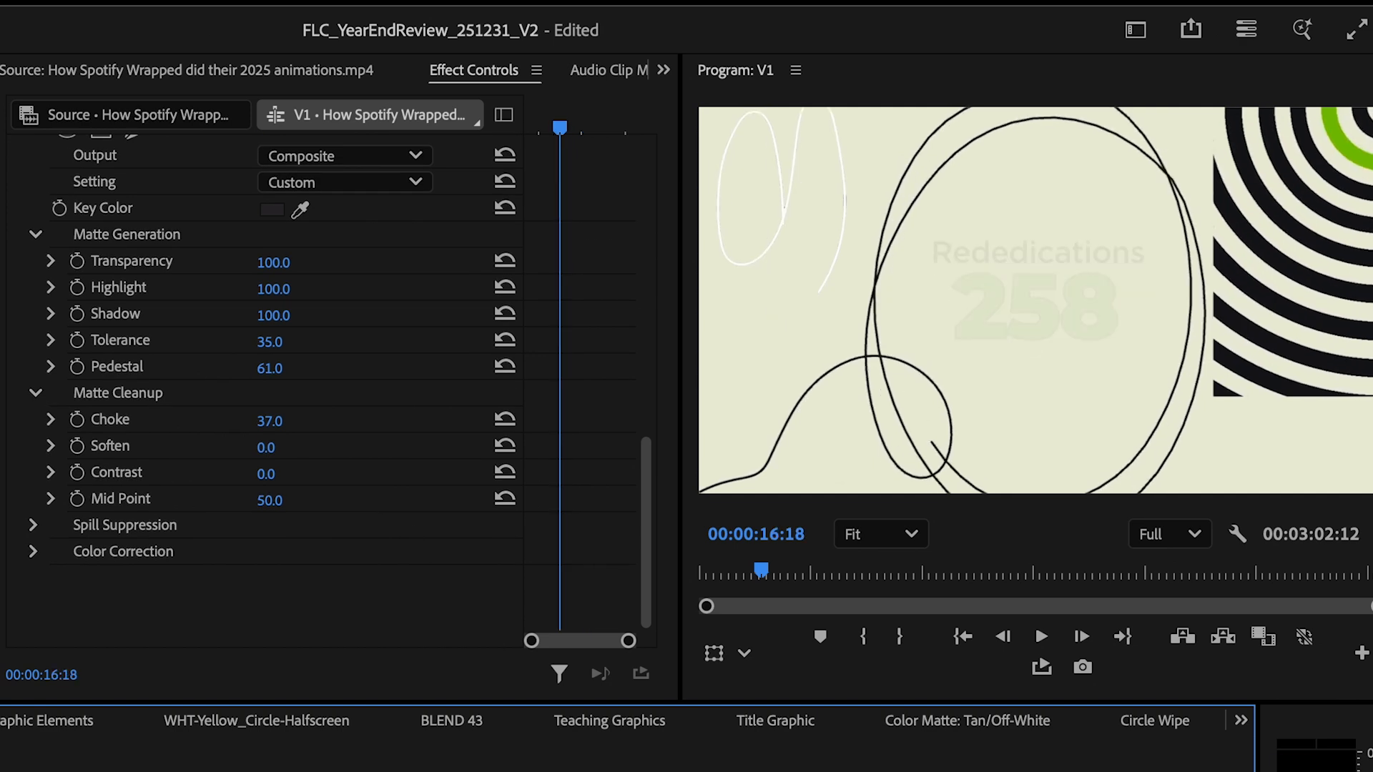
{"action": "key", "text": "space"}
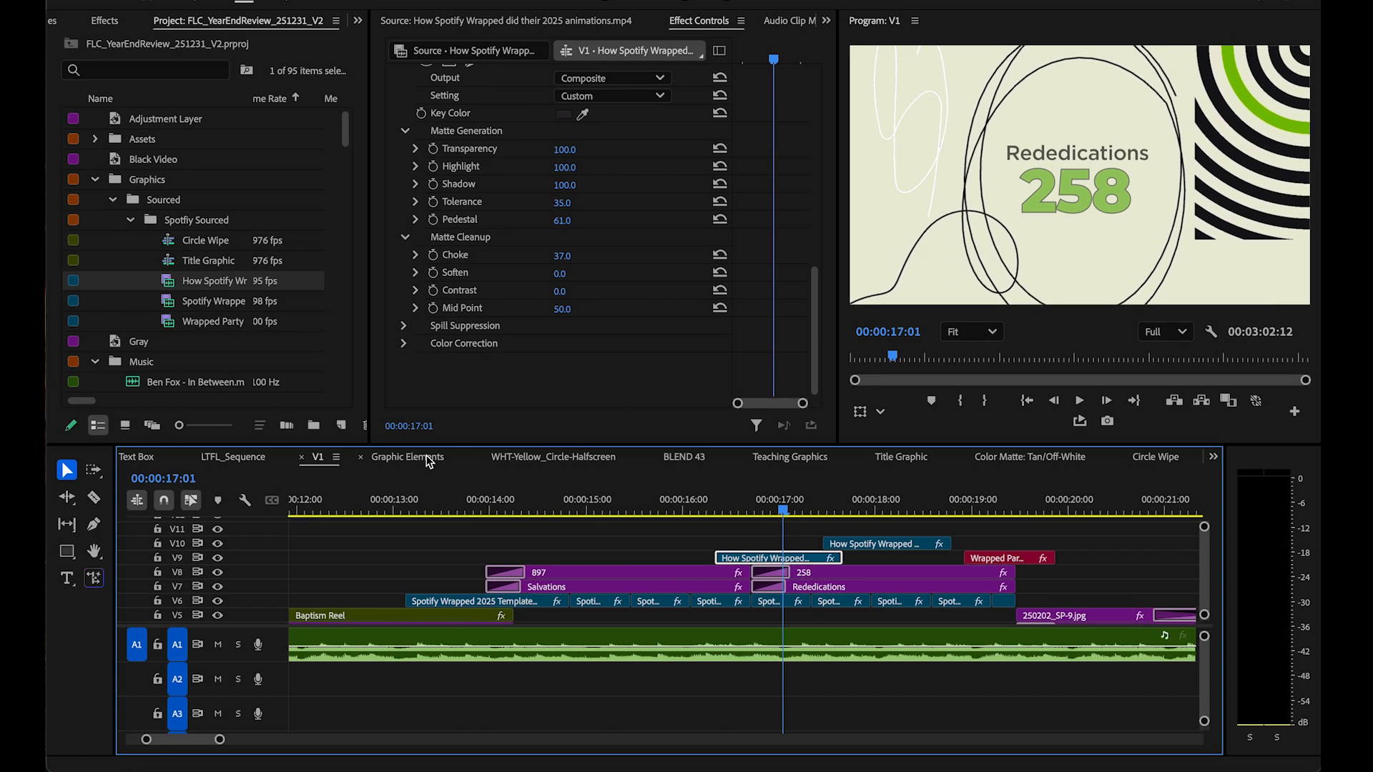
Switch to the Graphic Elements sequence and play its first clip, stopping on the white line animation at 00:00:18:00
{"action": "left_click", "coordinate": [46, 720]}
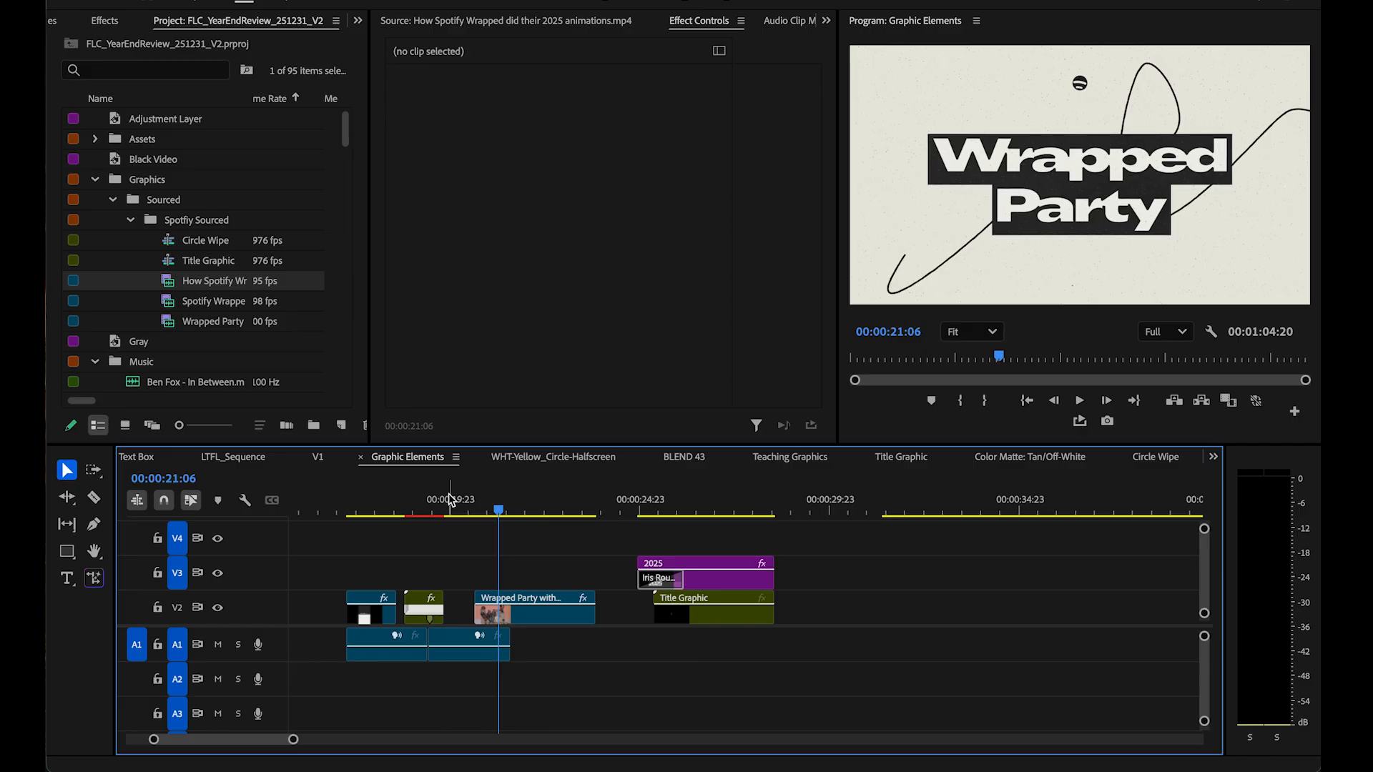
{"action": "left_click_drag", "start_coordinate": [451, 499], "coordinate": [377, 504]}
{"action": "key", "text": "space"}
{"action": "key", "text": "space"}
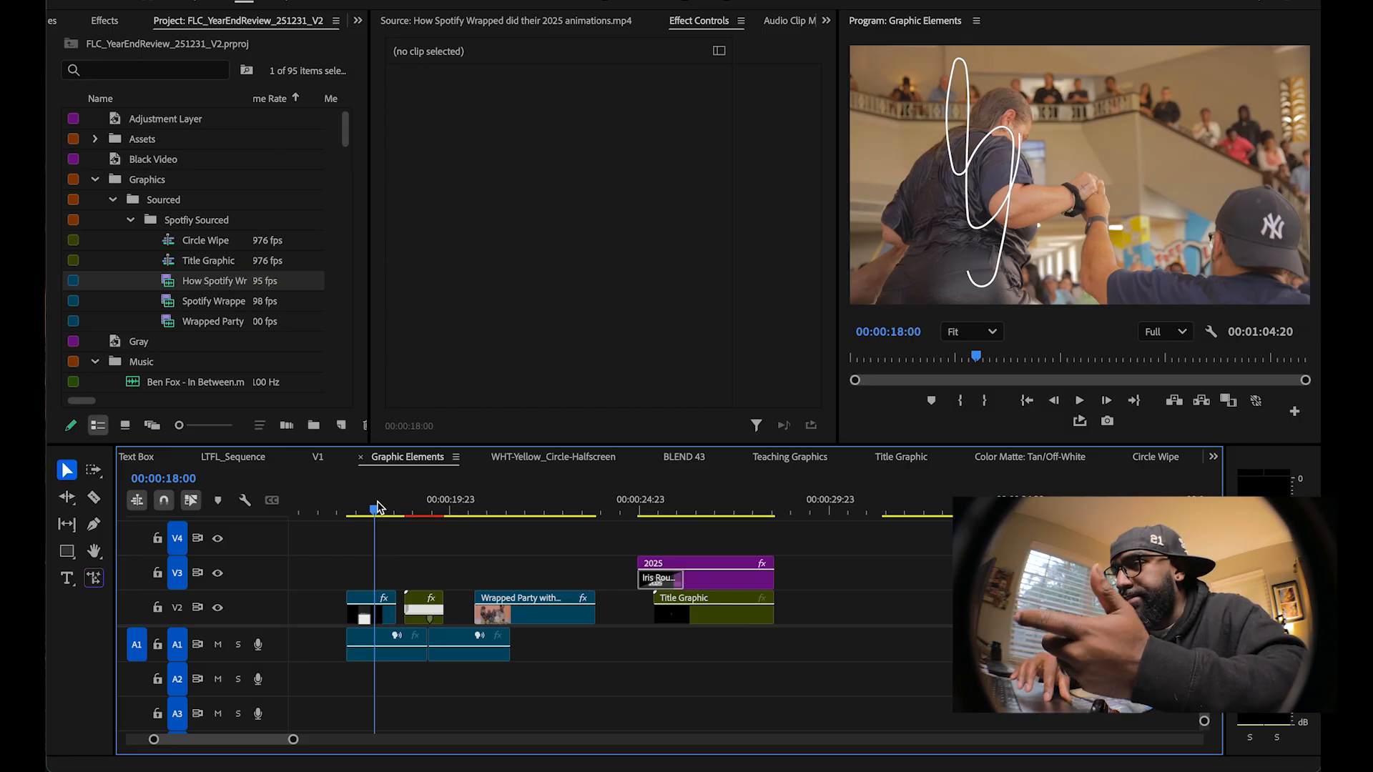
Return to the V1 sequence and scrub the Rededications line animation from 00:00:17:01 to 00:00:18:01
{"action": "left_click", "coordinate": [326, 458]}
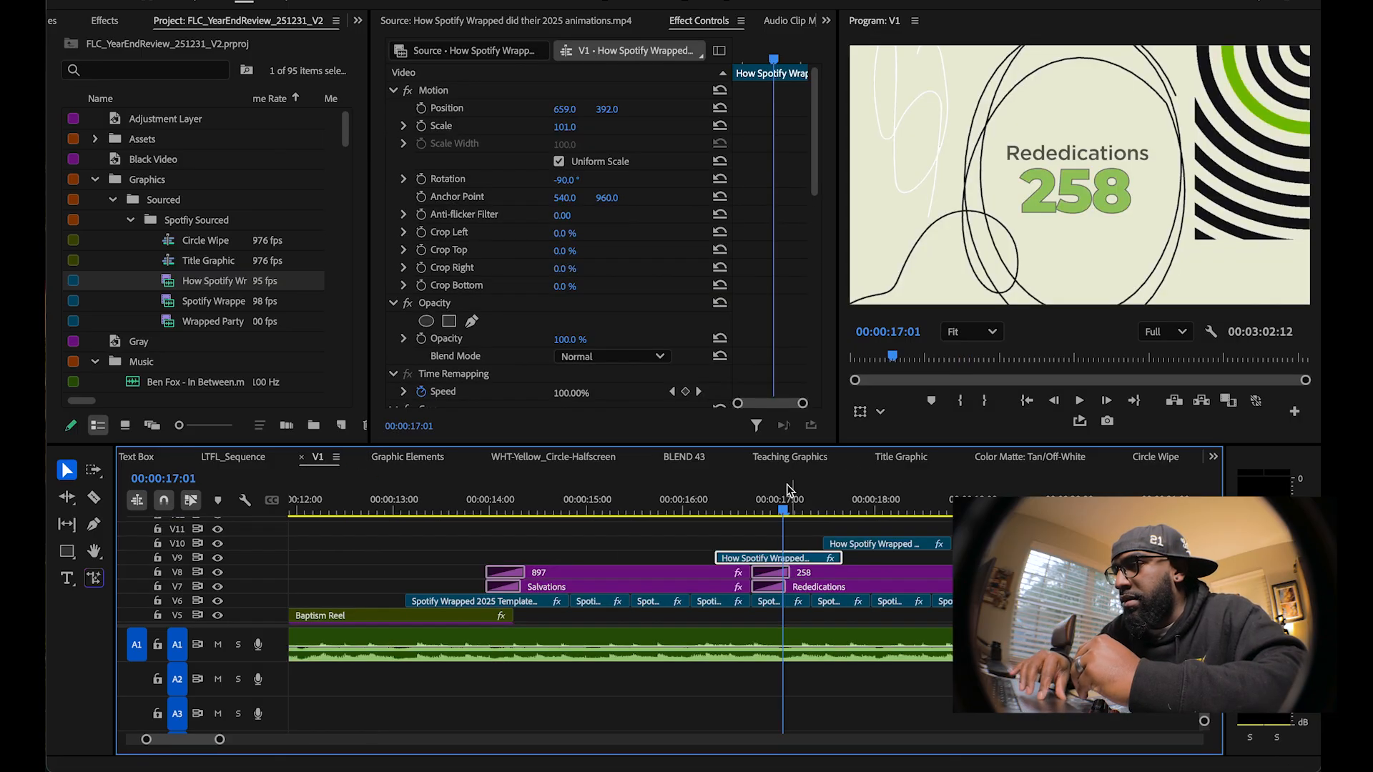
{"action": "left_click_drag", "start_coordinate": [787, 499], "coordinate": [806, 499]}
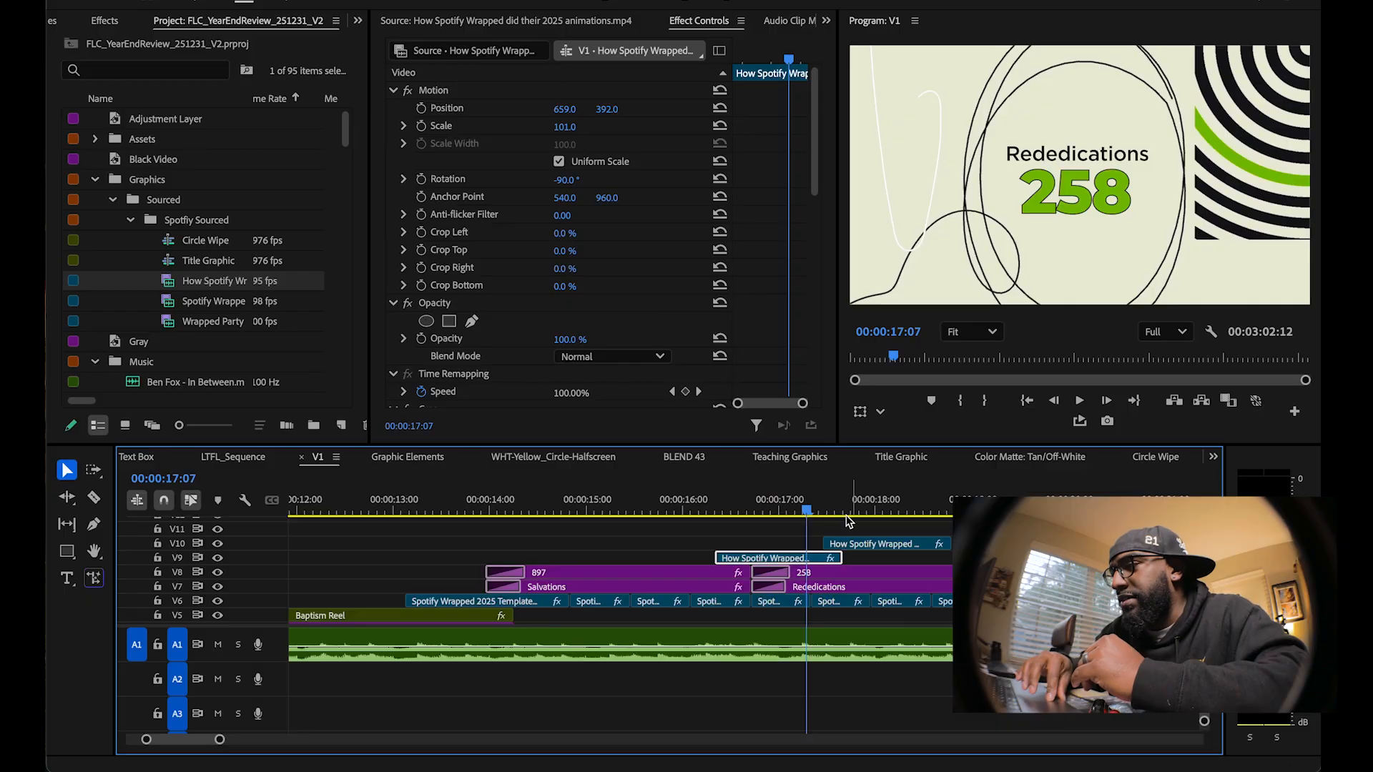
{"action": "left_click", "coordinate": [871, 503]}
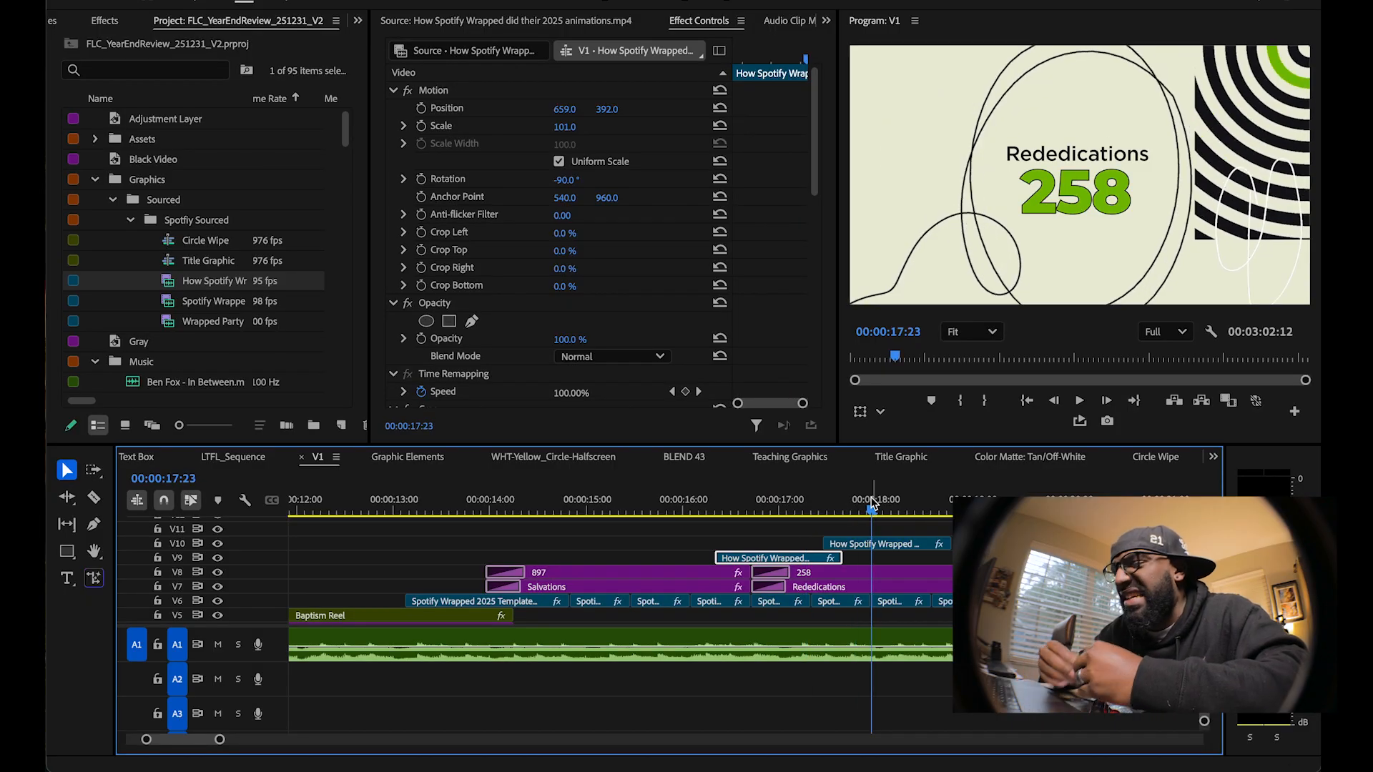
{"action": "key", "text": "Right"}
{"action": "key", "text": "Right"}
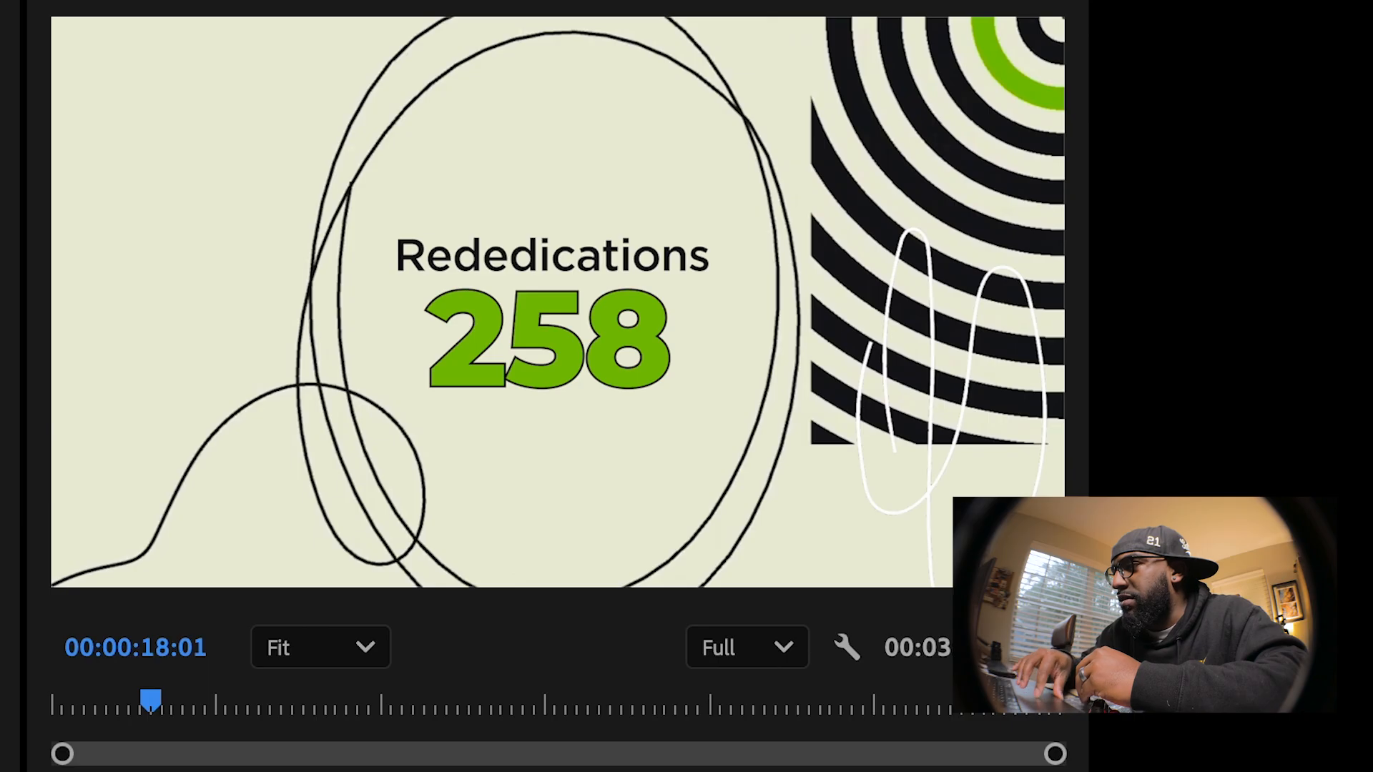
Step frame by frame through the white line animation over the Rededications striped graphic, going on to 00:00:18:20
{"action": "key", "text": "Up"}
{"action": "key", "text": "Right"}
{"action": "key", "text": "Right"}
{"action": "key", "text": "Right"}
{"action": "key", "text": "Right"}
{"action": "key", "text": "Right"}
{"action": "key", "text": "Right"}
{"action": "key", "text": "Right"}
{"action": "key", "text": "Right"}
{"action": "key", "text": "Right"}
{"action": "key", "text": "Right"}
{"action": "key", "text": "Right"}
{"action": "key", "text": "Right"}
{"action": "key", "text": "Right"}
{"action": "key", "text": "Right"}
{"action": "key", "text": "Right"}
{"action": "key", "text": "Right"}
{"action": "key", "text": "Right"}
{"action": "key", "text": "Right"}
{"action": "key", "text": "Right"}
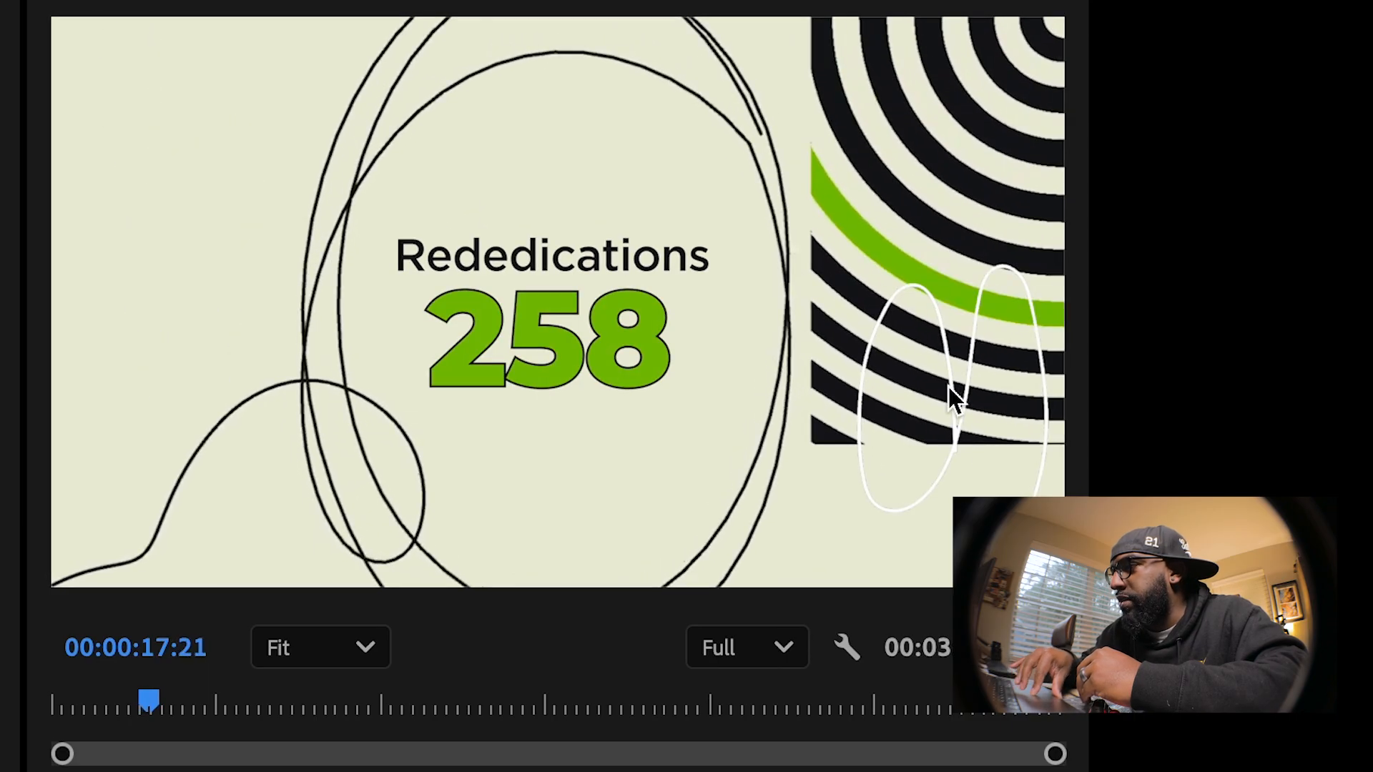
{"action": "key", "text": "Down"}
{"action": "key", "text": "Right"}
{"action": "key", "text": "Right"}
{"action": "key", "text": "Right"}
{"action": "key", "text": "Right"}
{"action": "key", "text": "Right"}
{"action": "key", "text": "Right"}
{"action": "key", "text": "Right"}
{"action": "key", "text": "Right"}
{"action": "key", "text": "Left"}
{"action": "key", "text": "Left"}
{"action": "key", "text": "Left"}
{"action": "key", "text": "Left"}
{"action": "key", "text": "Left"}
{"action": "key", "text": "Left"}
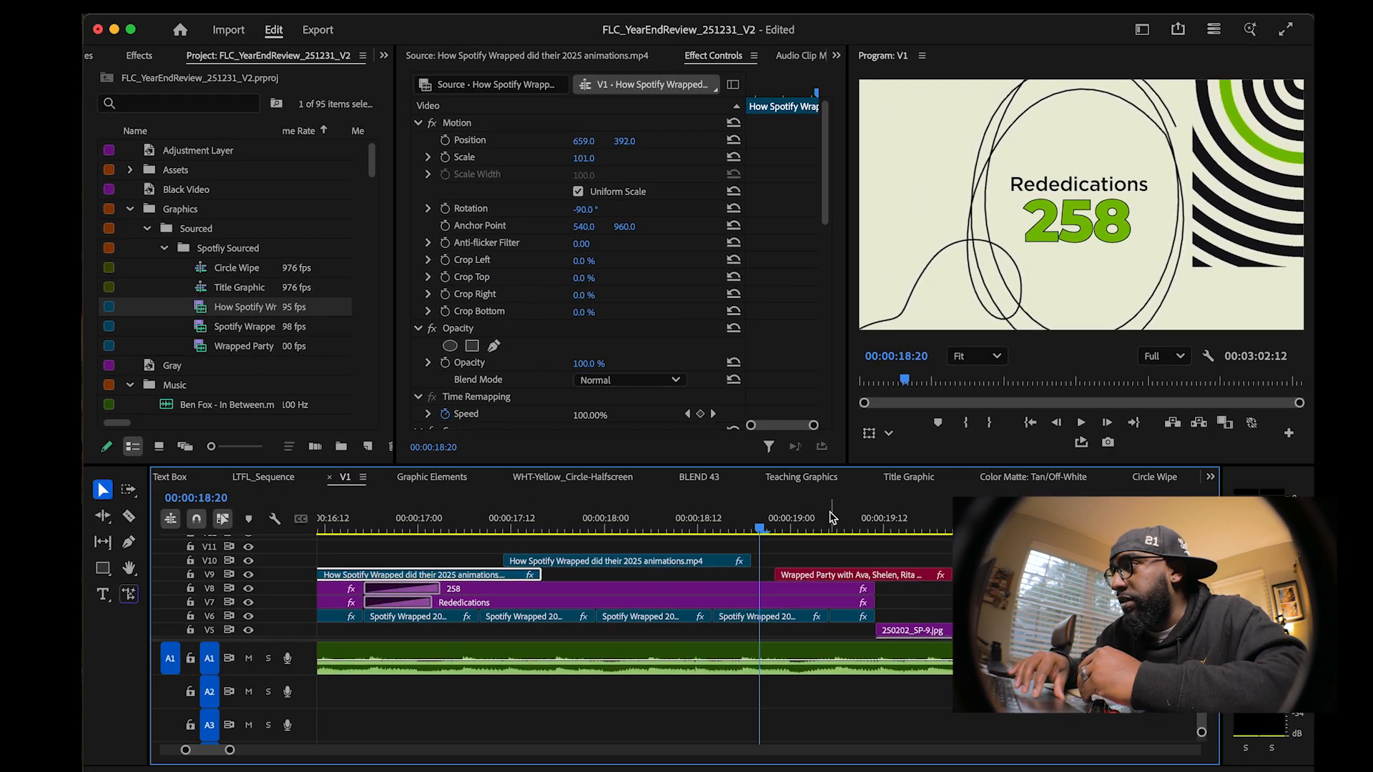
Scrub the checkered circle transition to 00:00:19:20, and try moving the Wrapped Party clip on V9 along the timeline
{"action": "left_click", "coordinate": [832, 517]}
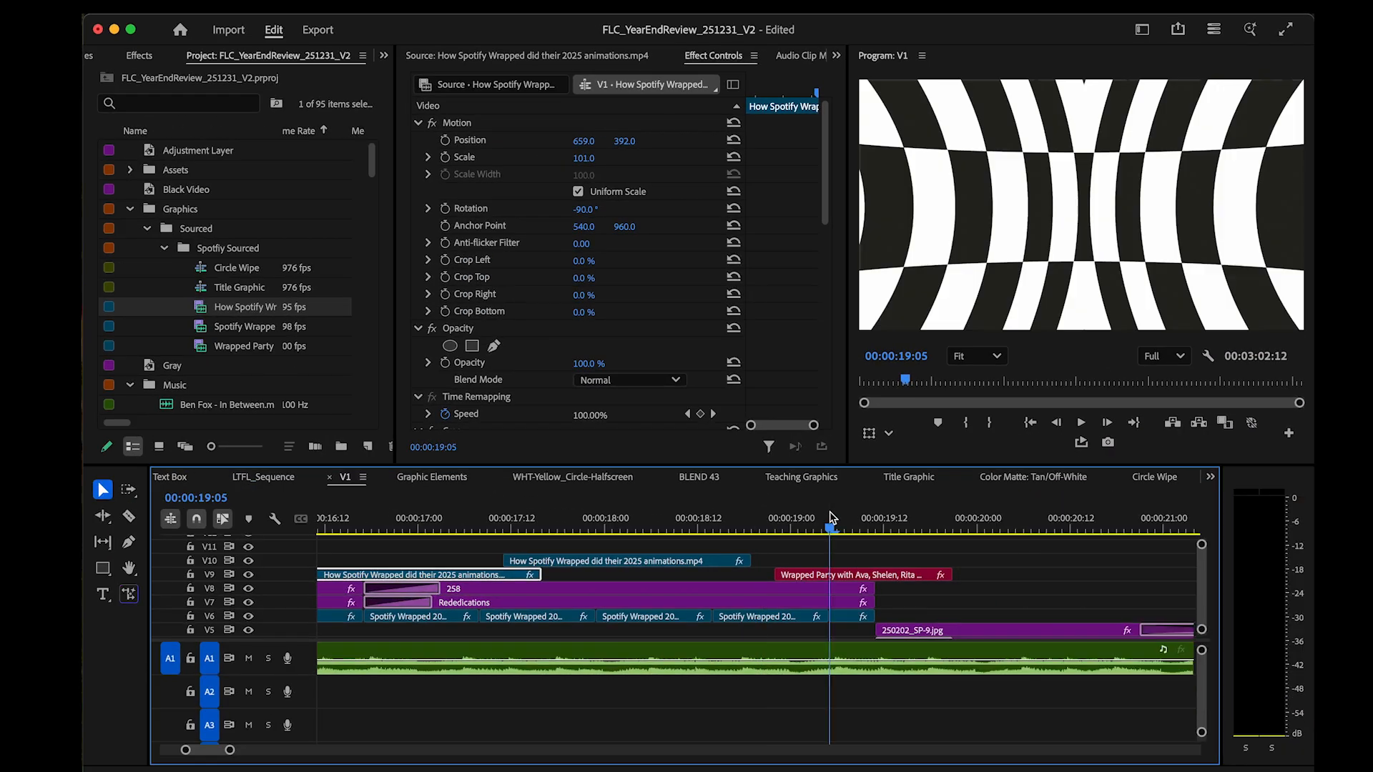
{"action": "left_click_drag", "start_coordinate": [804, 516], "coordinate": [951, 559]}
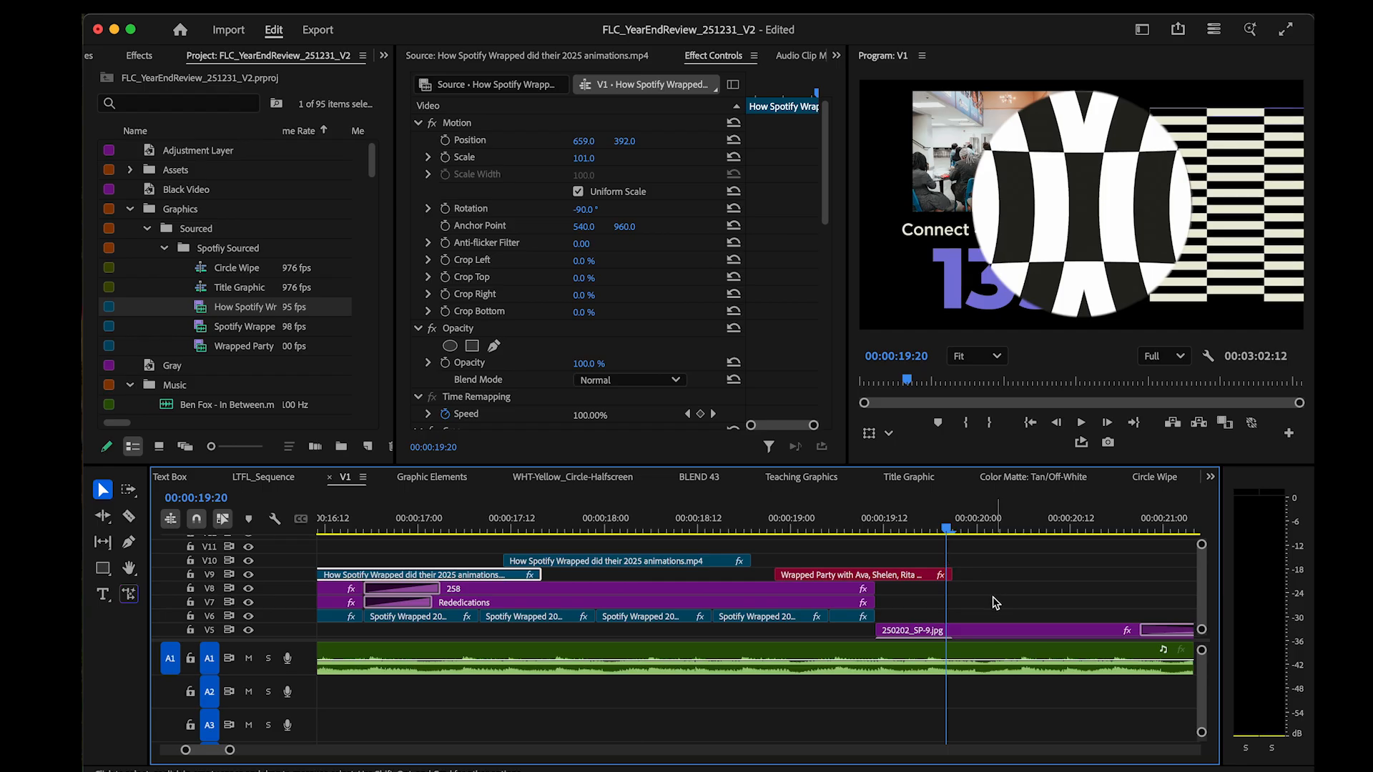
{"action": "left_click_drag", "start_coordinate": [889, 581], "coordinate": [1053, 575]}
{"action": "key", "text": "super+z"}
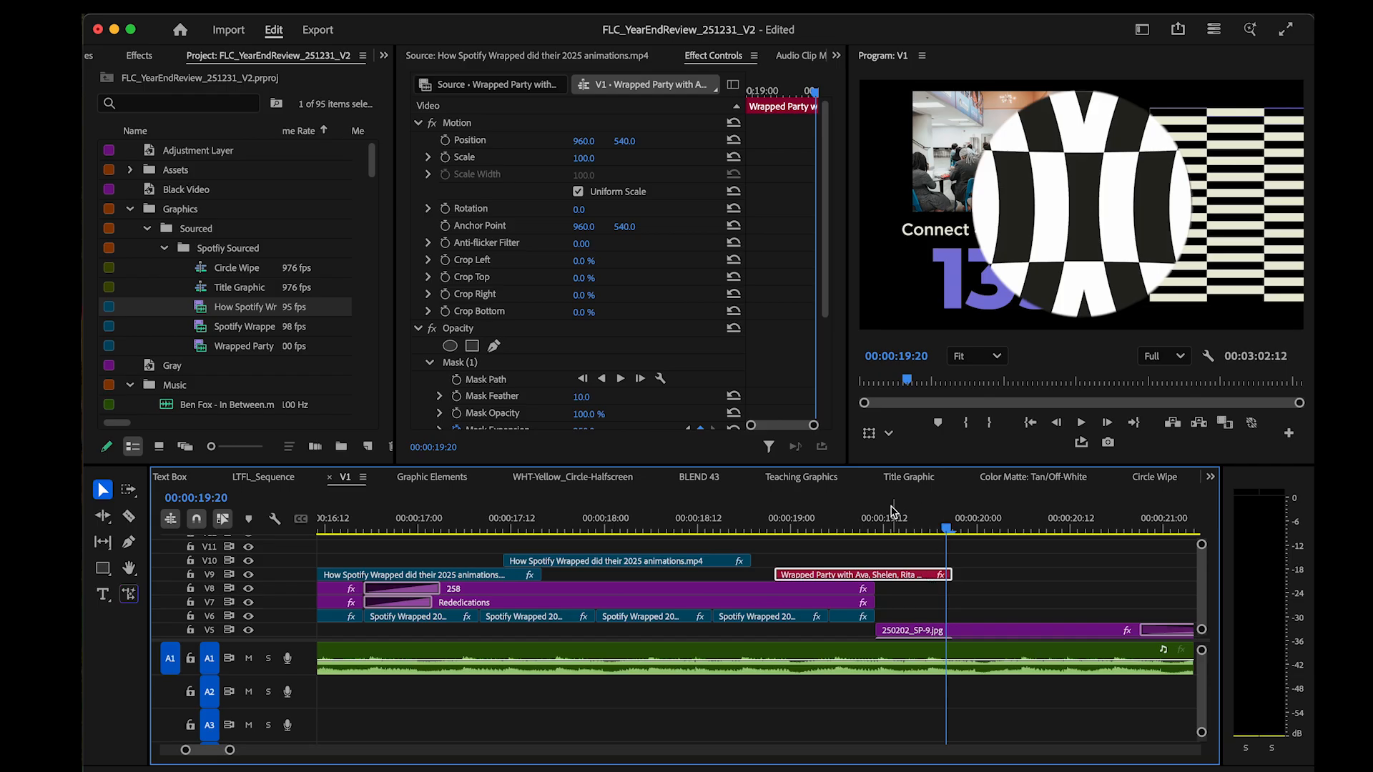
Scrub and play the Connect 4 Completions section from 00:00:20:00 through to 00:00:21:21
{"action": "scroll", "coordinate": [999, 572], "scroll_direction": "right", "scroll_amount": 3}
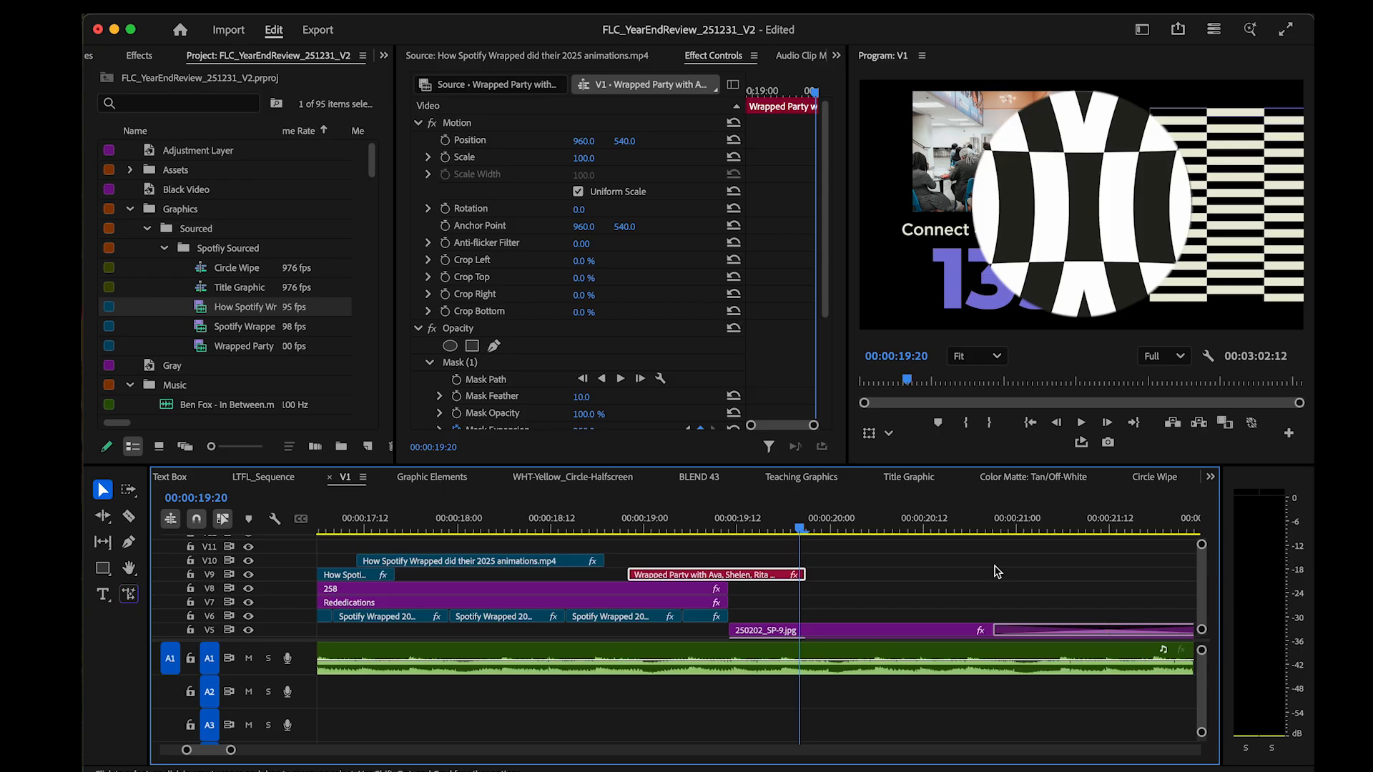
{"action": "left_click_drag", "start_coordinate": [813, 509], "coordinate": [937, 515]}
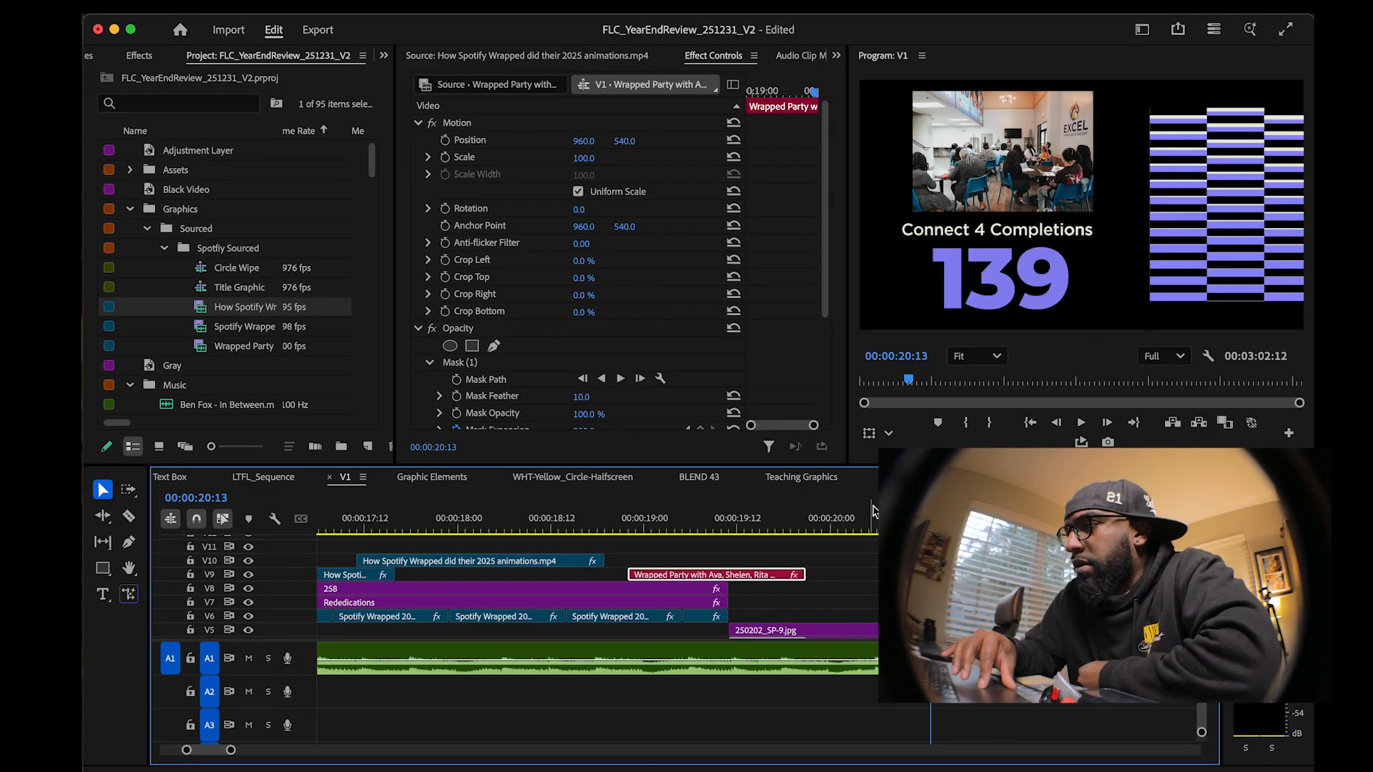
{"action": "left_click_drag", "start_coordinate": [764, 526], "coordinate": [836, 549]}
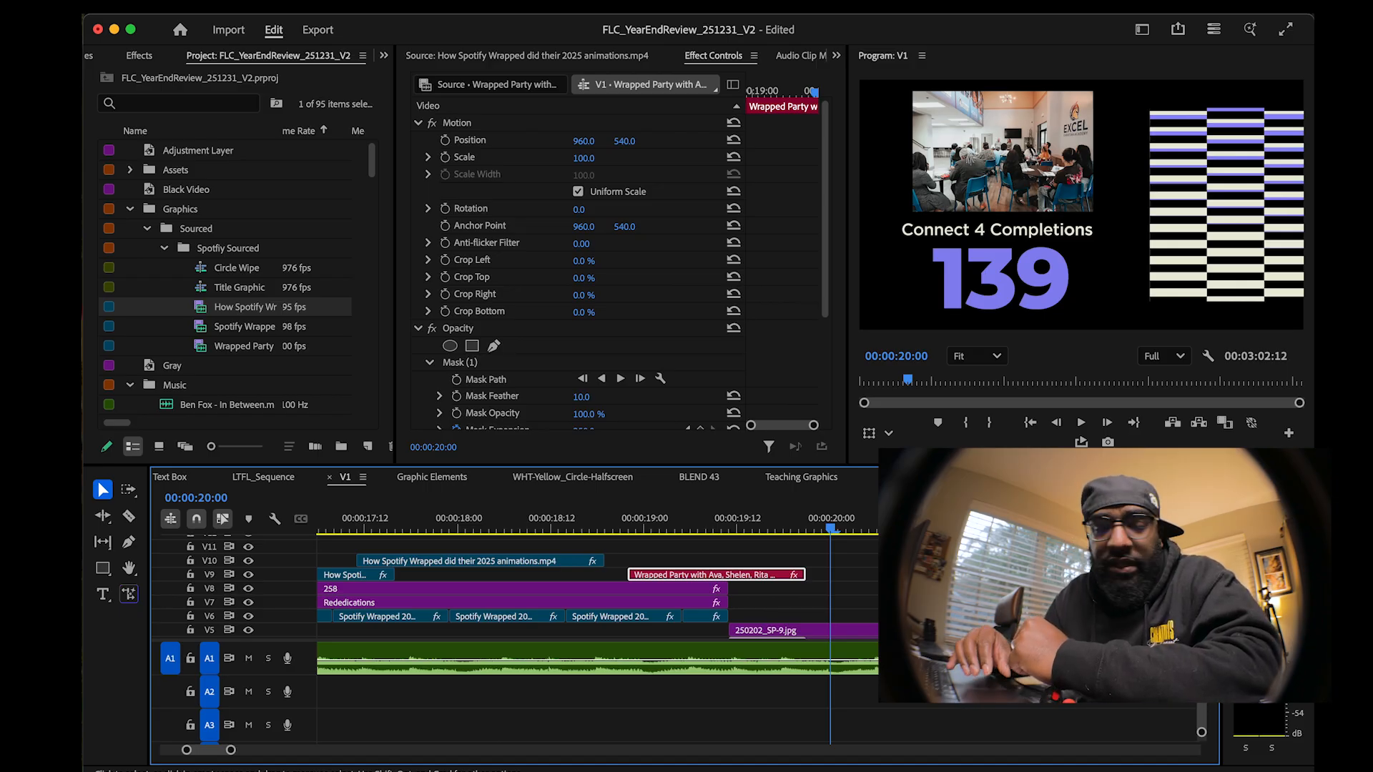
{"action": "left_click", "coordinate": [854, 527]}
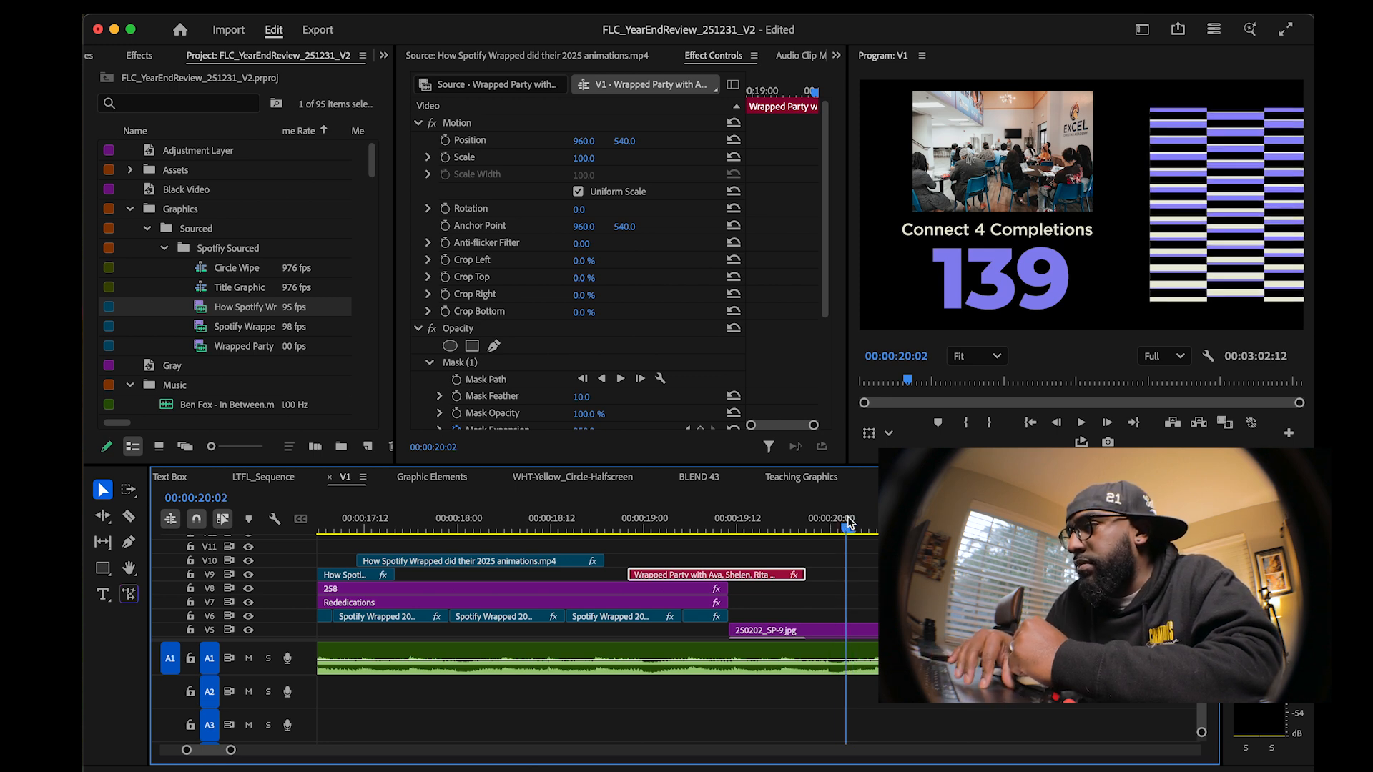
{"action": "key", "text": "space"}
{"action": "key", "text": "space"}
{"action": "scroll", "coordinate": [598, 601], "scroll_direction": "left", "scroll_amount": 3}
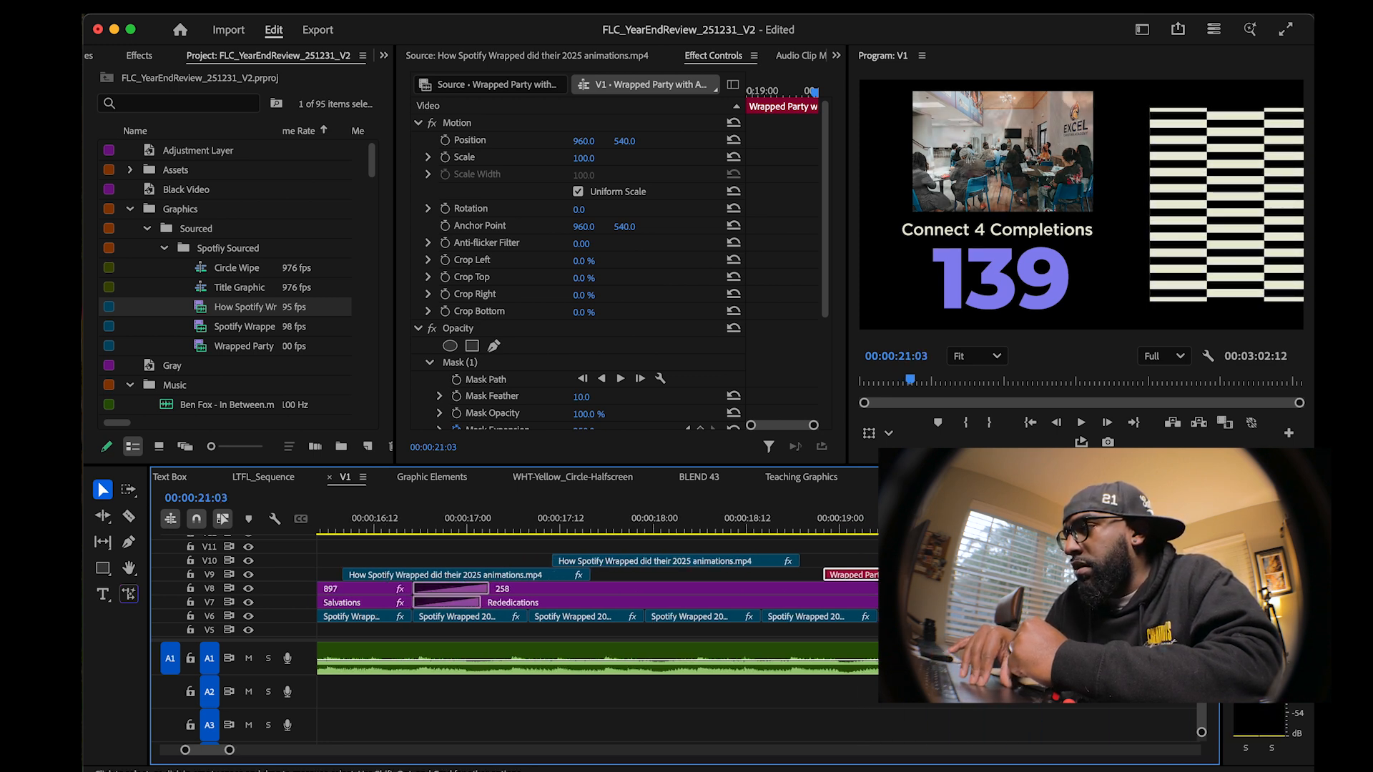
{"action": "scroll", "coordinate": [598, 601], "scroll_direction": "right", "scroll_amount": 10}
{"action": "key", "text": "space"}
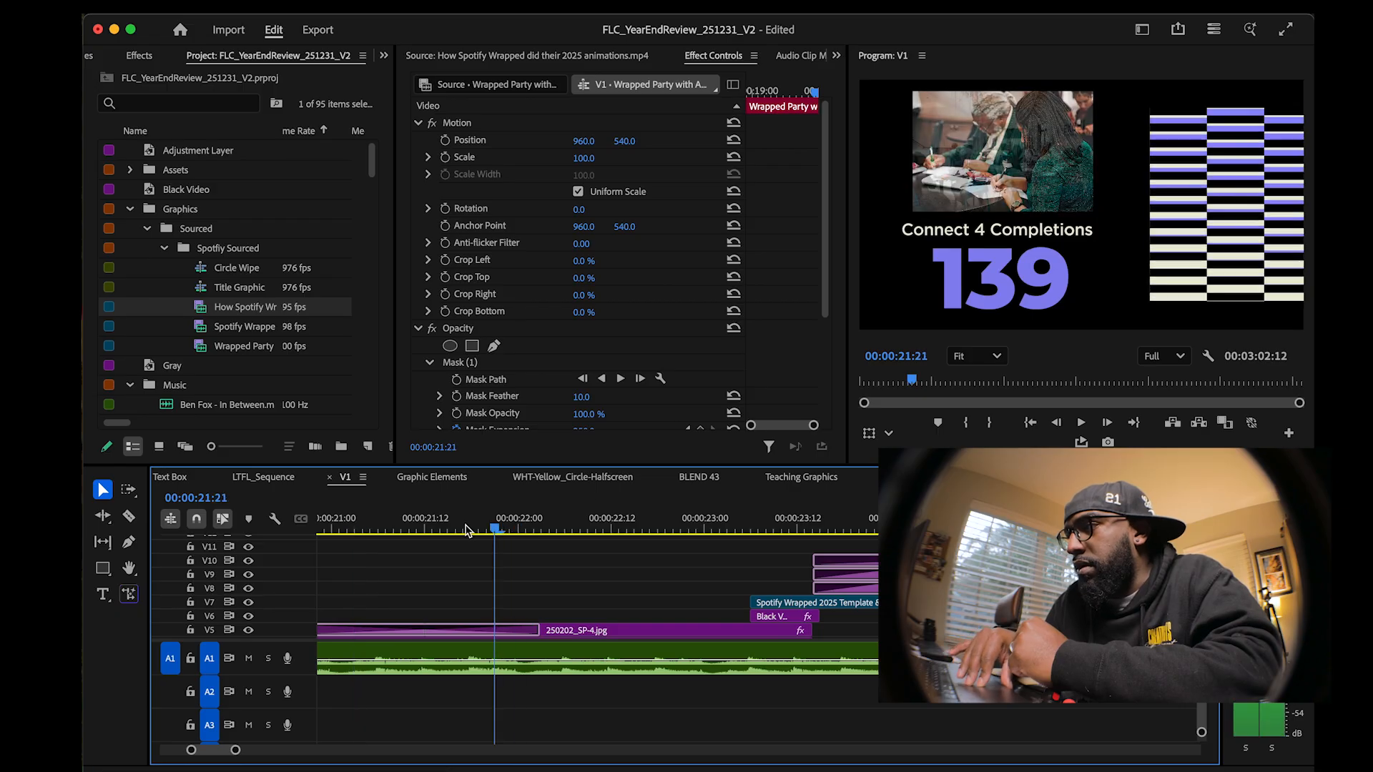
{"action": "key", "text": "space"}
Check the Connect 4 Completions layers down to the Spotify Wrapped template clips on V2, and scrub back to 00:00:20:10
{"action": "scroll", "coordinate": [511, 586], "scroll_direction": "up", "scroll_amount": 2}
{"action": "scroll", "coordinate": [511, 586], "scroll_direction": "down", "scroll_amount": 3}
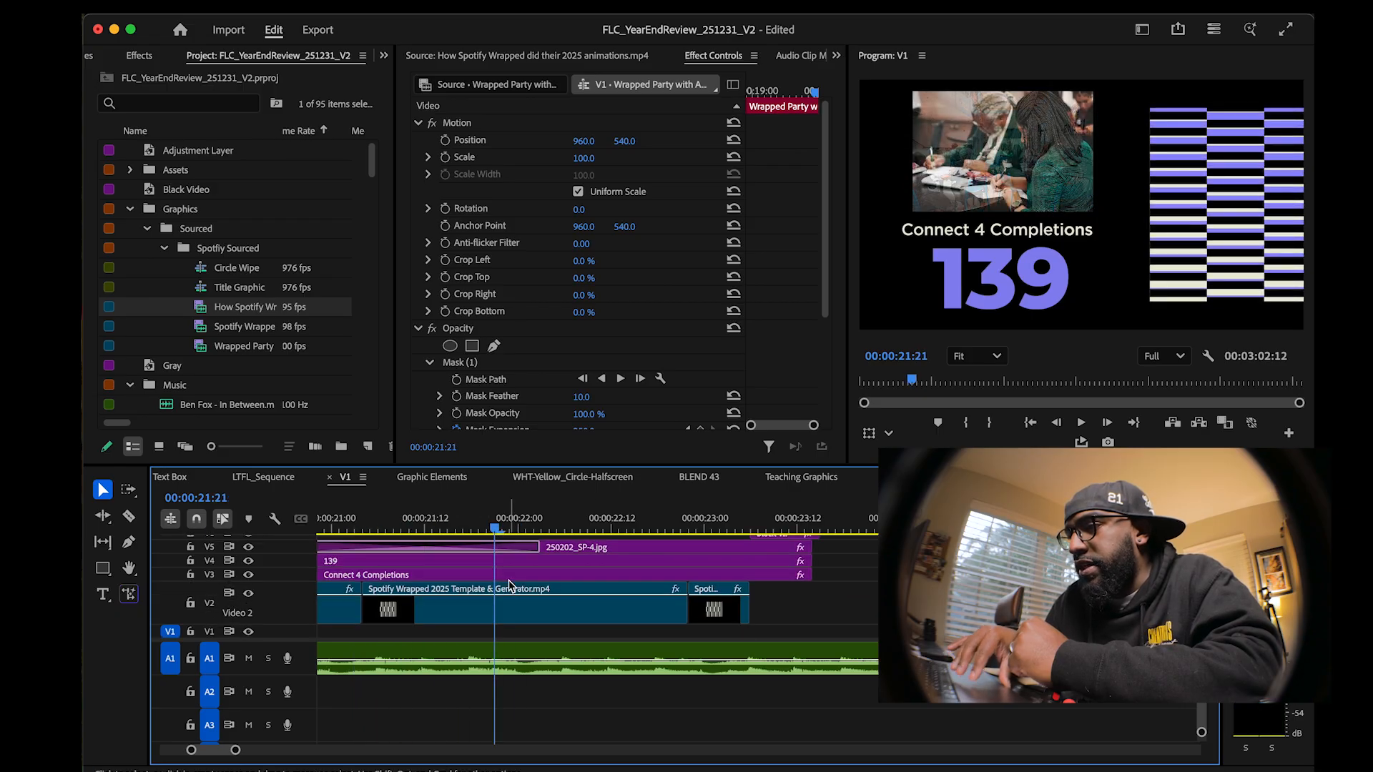
{"action": "scroll", "coordinate": [512, 586], "scroll_direction": "left", "scroll_amount": 3}
{"action": "scroll", "coordinate": [510, 583], "scroll_direction": "up", "scroll_amount": 2}
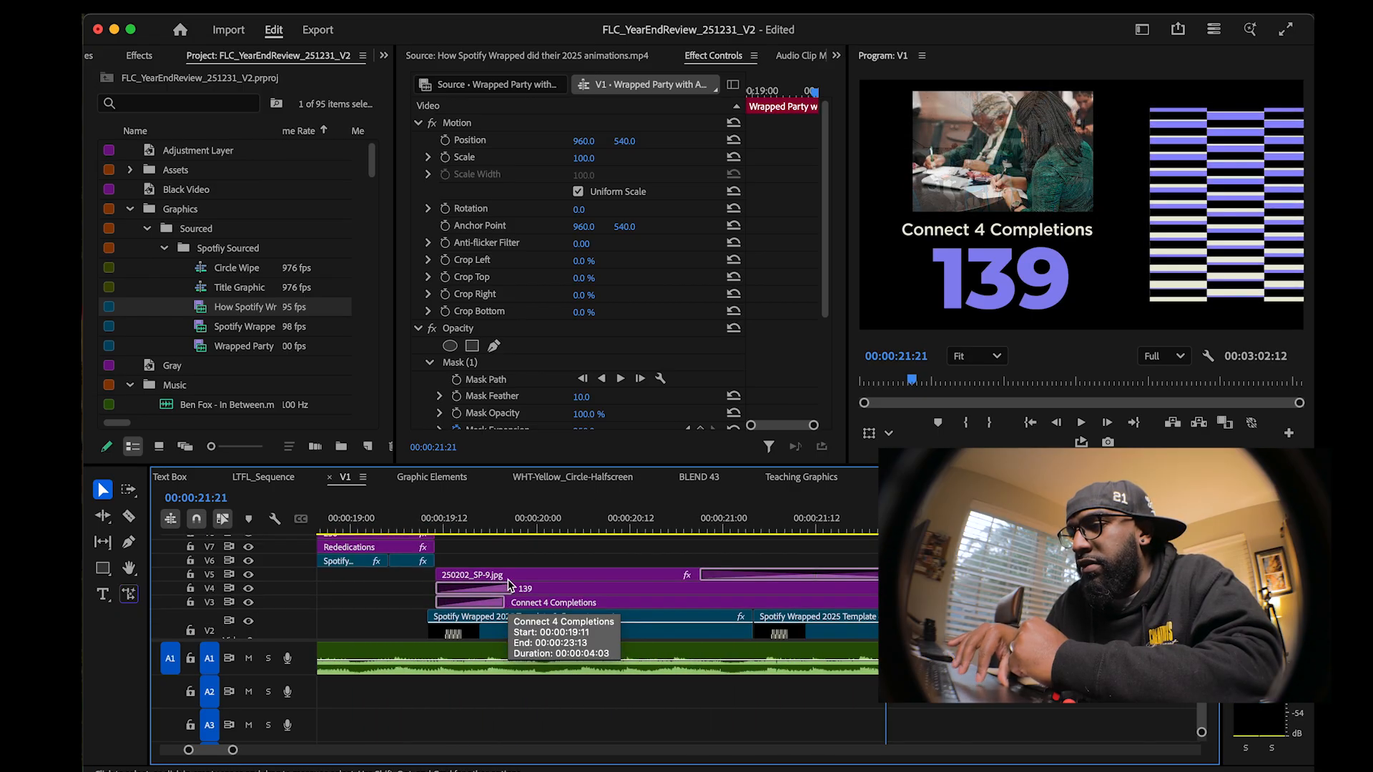
{"action": "left_click_drag", "start_coordinate": [510, 535], "coordinate": [614, 558]}
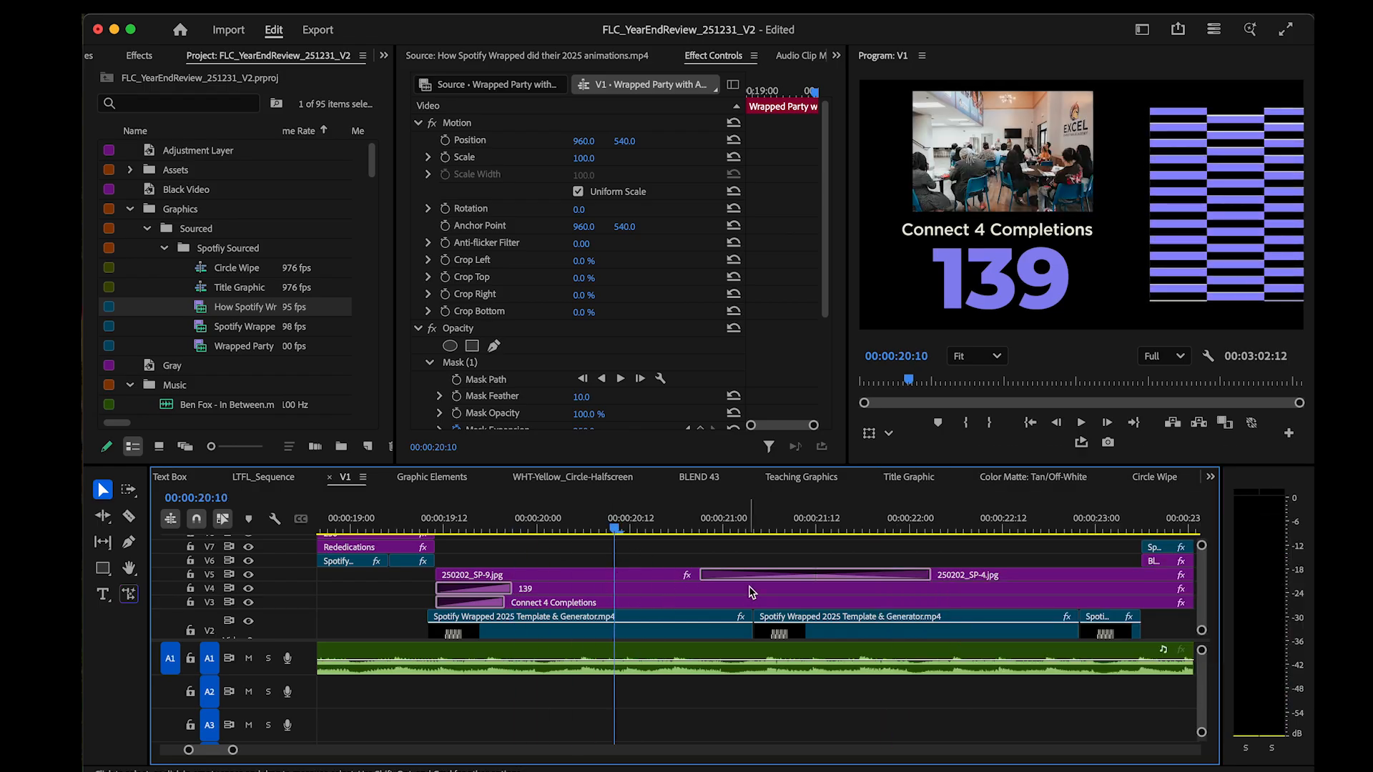
Play from 00:00:20:10 into the Newcomers section, stopping at 00:00:23:16, and check the clips on its upper tracks
{"action": "key", "text": "minus"}
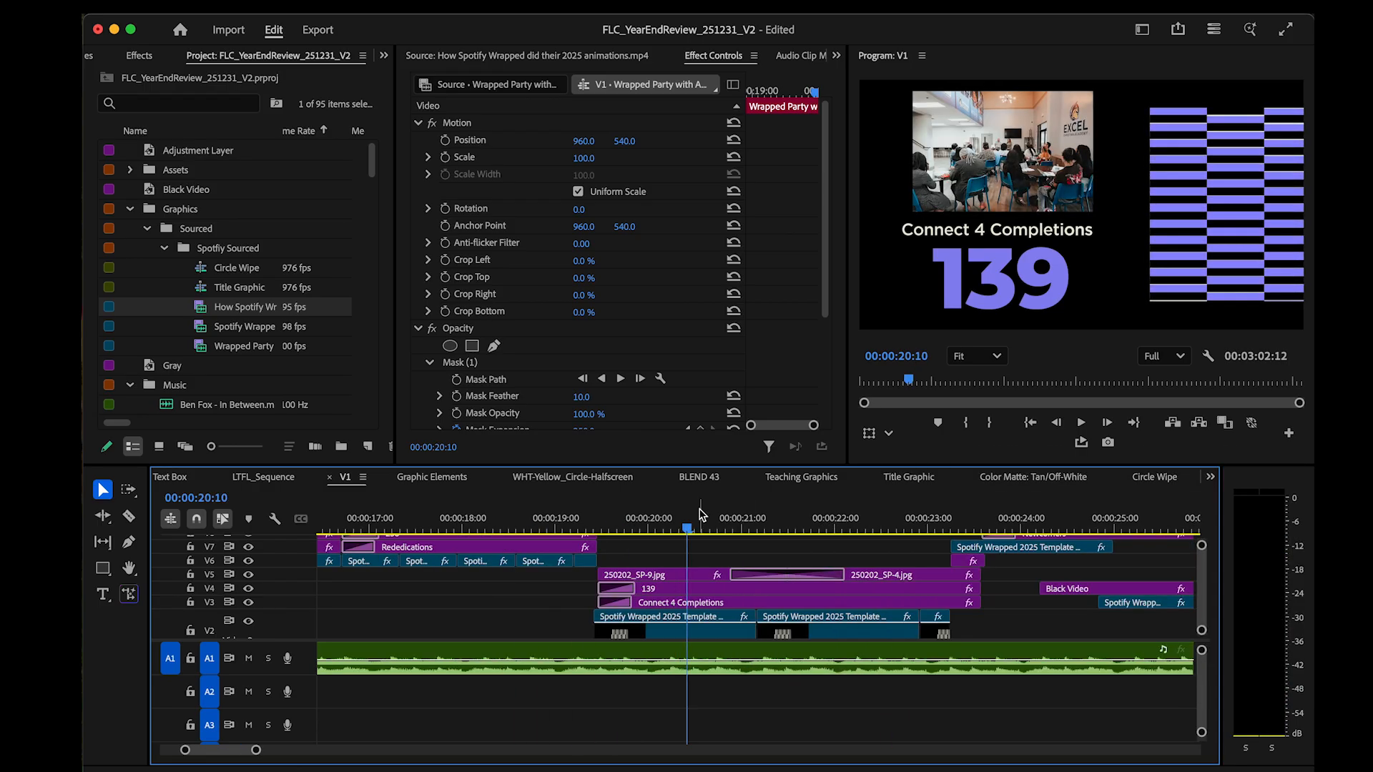
{"action": "key", "text": "space"}
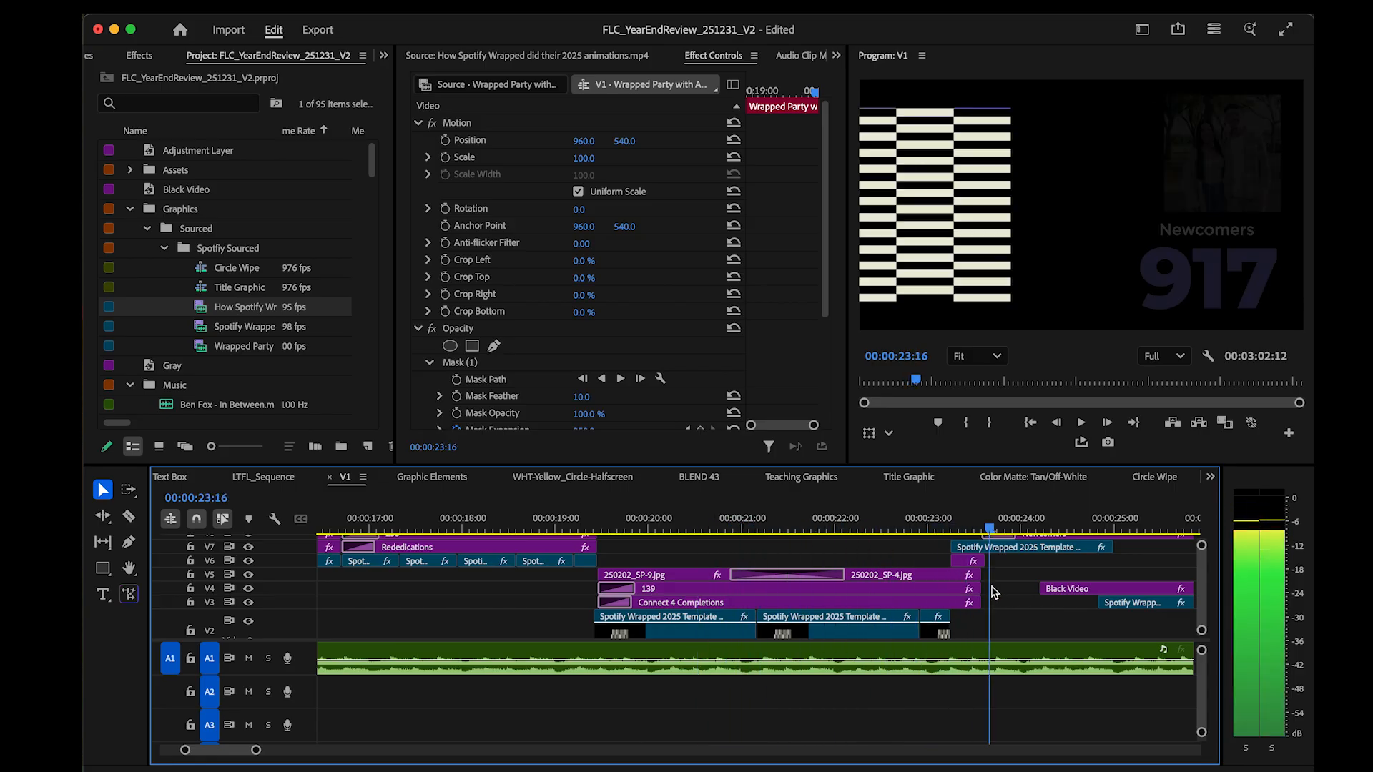
{"action": "key", "text": "space"}
{"action": "scroll", "coordinate": [985, 608], "scroll_direction": "up", "scroll_amount": 4}
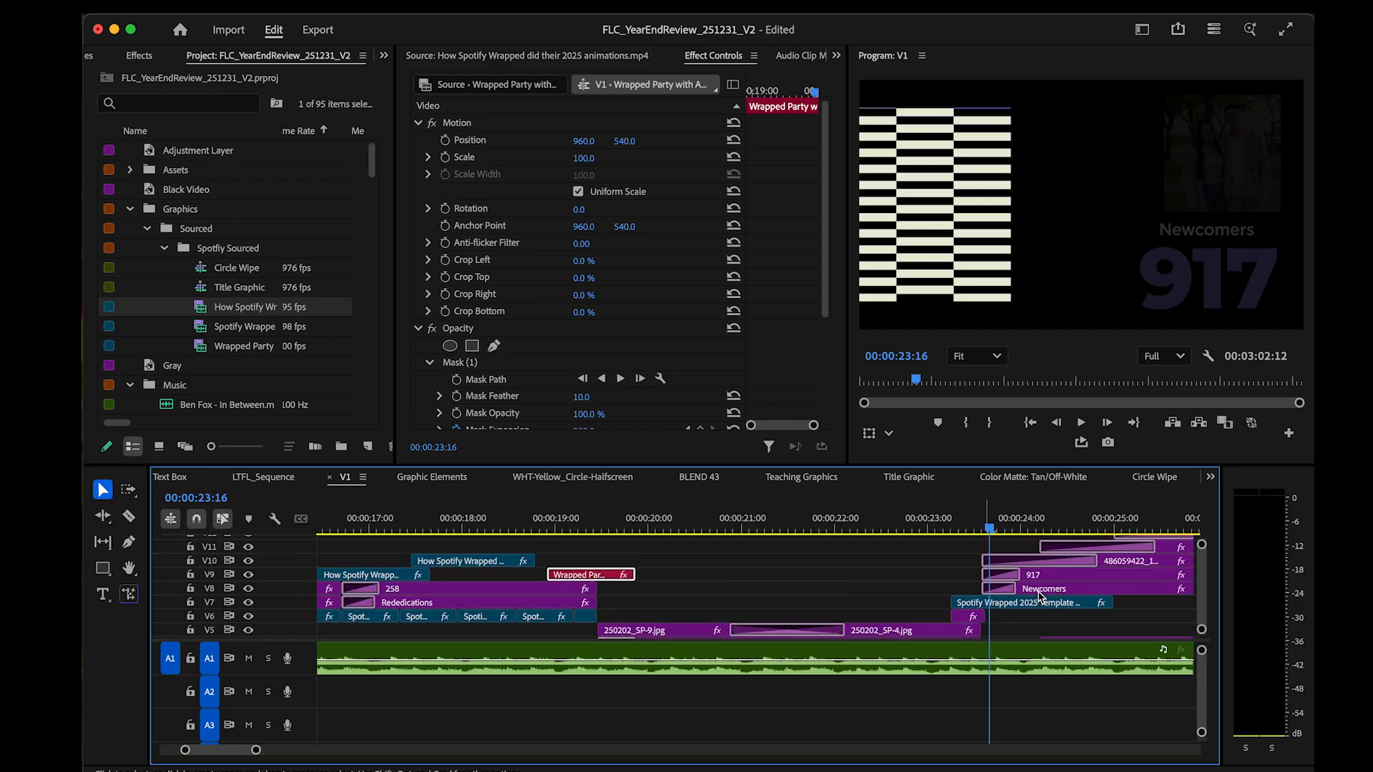
Examine the sliding pattern transition from Connect 4 Completions to Newcomers between 00:00:23:06 and 00:00:23:17
{"action": "left_click", "coordinate": [939, 527]}
{"action": "mouse_move", "coordinate": [940, 519]}
{"action": "left_mouse_down"}
{"action": "mouse_move", "coordinate": [918, 523]}
{"action": "mouse_move", "coordinate": [943, 524]}
{"action": "left_mouse_up"}
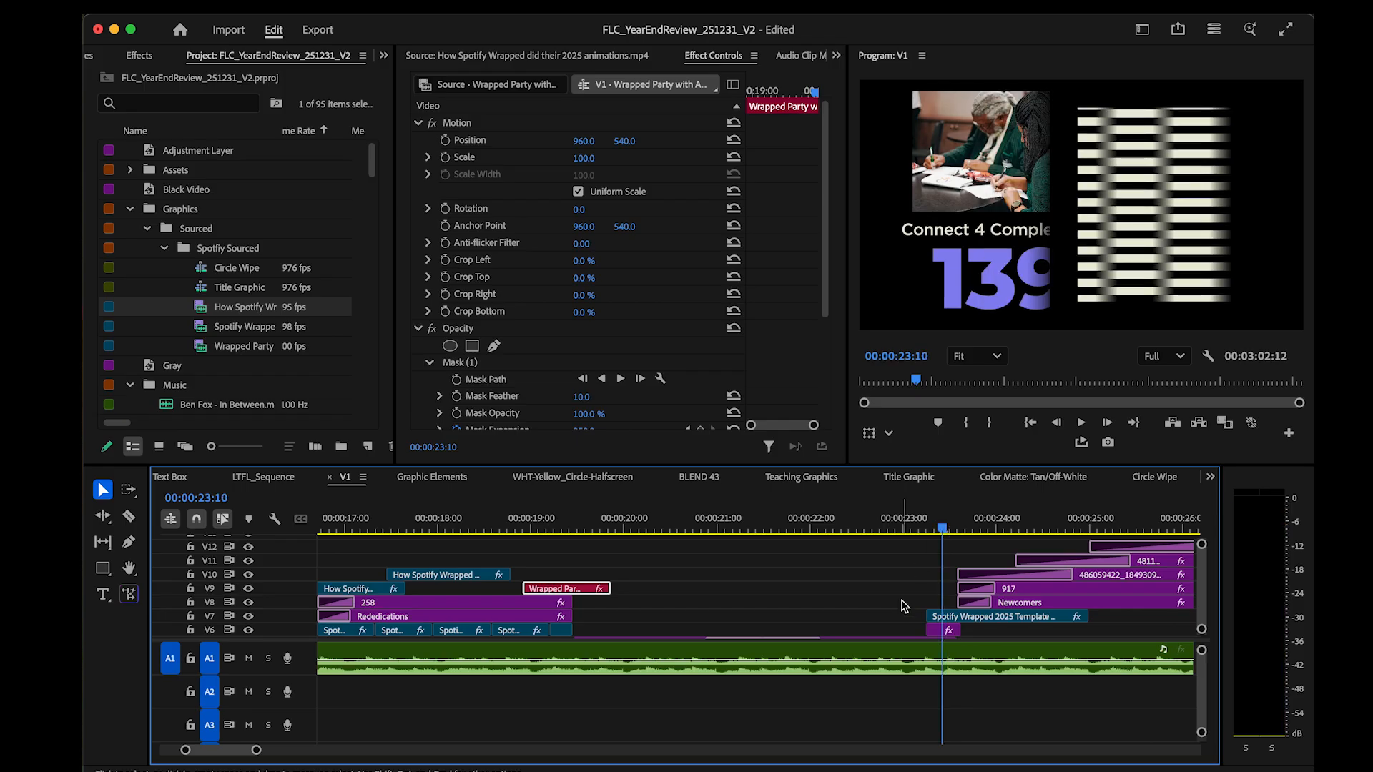
{"action": "scroll", "coordinate": [903, 607], "scroll_direction": "up", "scroll_amount": 5}
{"action": "mouse_move", "coordinate": [711, 529]}
{"action": "left_mouse_down"}
{"action": "mouse_move", "coordinate": [699, 532]}
{"action": "mouse_move", "coordinate": [864, 537]}
{"action": "mouse_move", "coordinate": [702, 541]}
{"action": "left_mouse_up"}
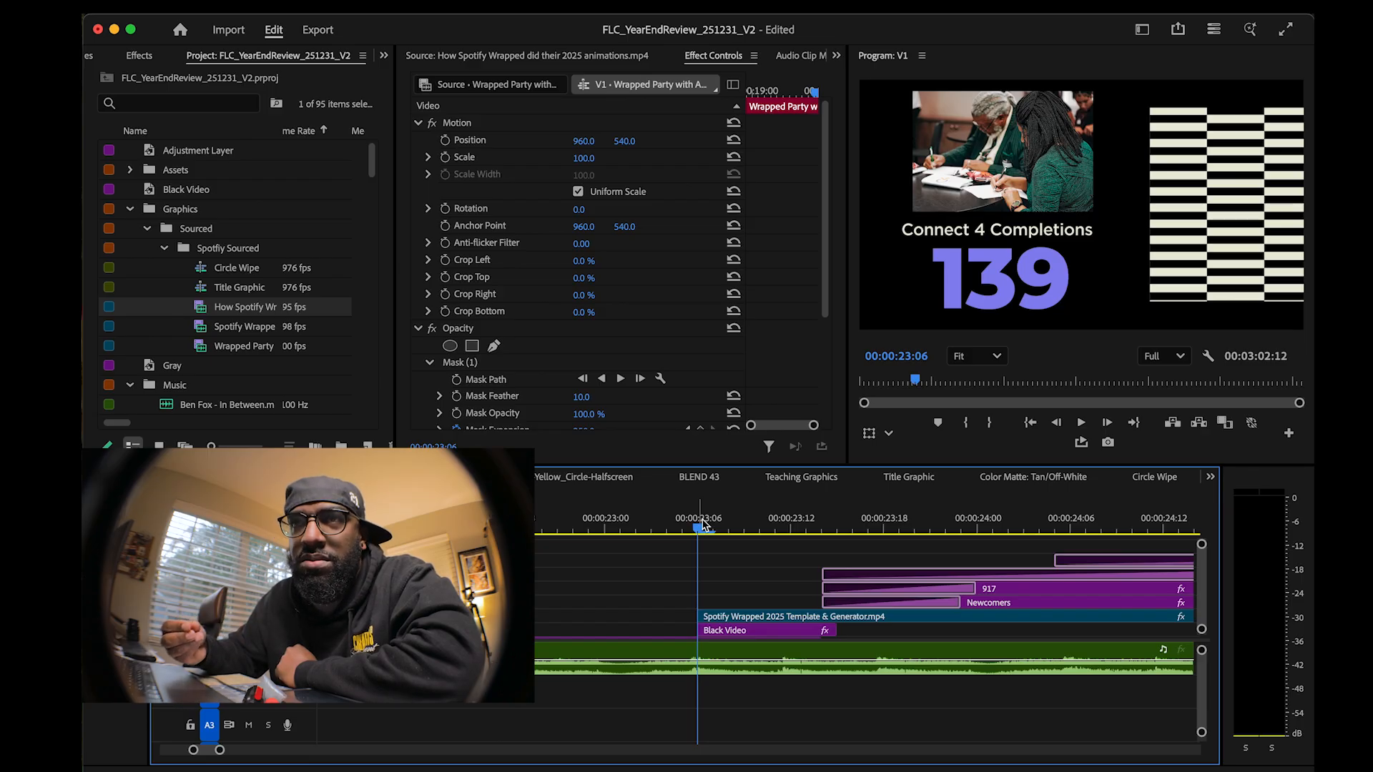
{"action": "left_click_drag", "start_coordinate": [703, 524], "coordinate": [870, 547]}
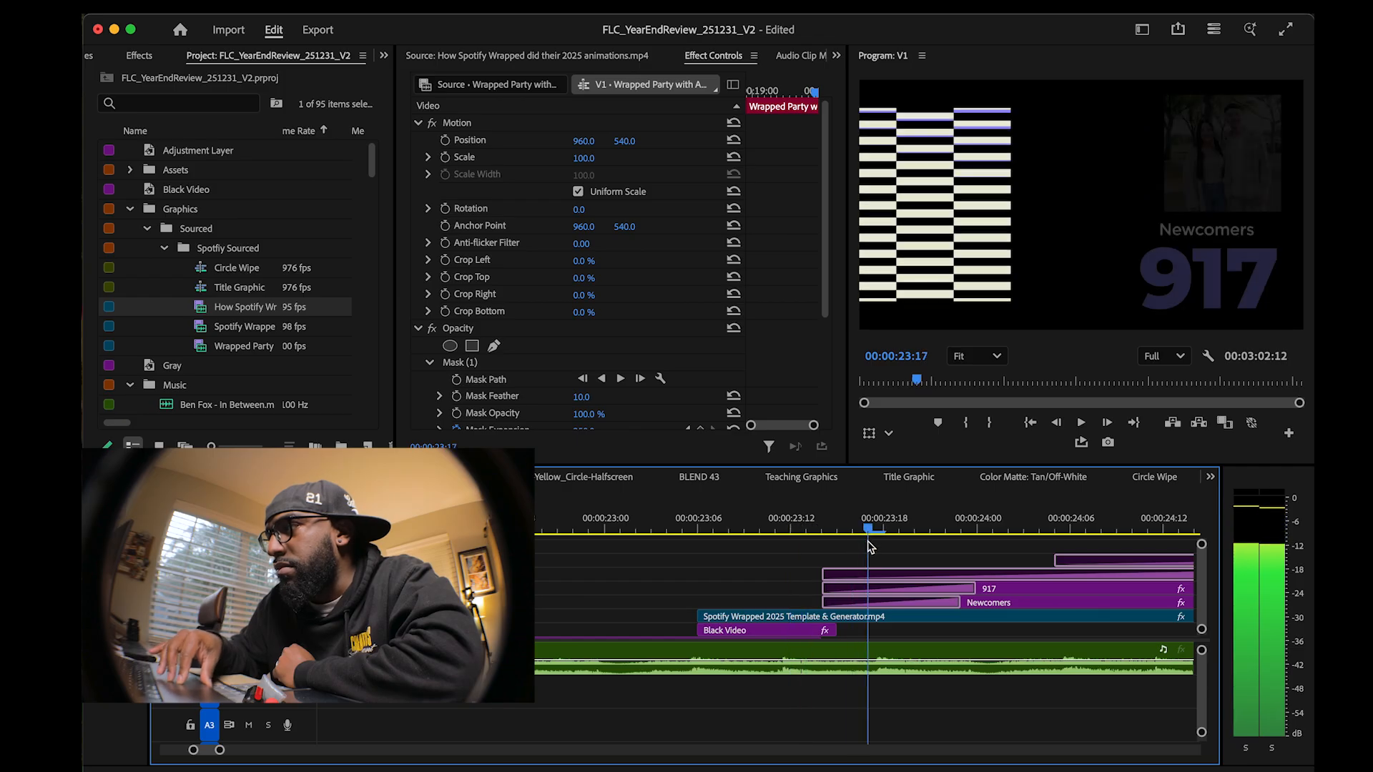
Scrub through the Newcomers section as its photos come in, from 00:00:24:04 to 00:00:26:08
{"action": "scroll", "coordinate": [726, 565], "scroll_direction": "right", "scroll_amount": 5}
{"action": "left_click", "coordinate": [591, 524]}
{"action": "left_click_drag", "start_coordinate": [590, 525], "coordinate": [741, 537]}
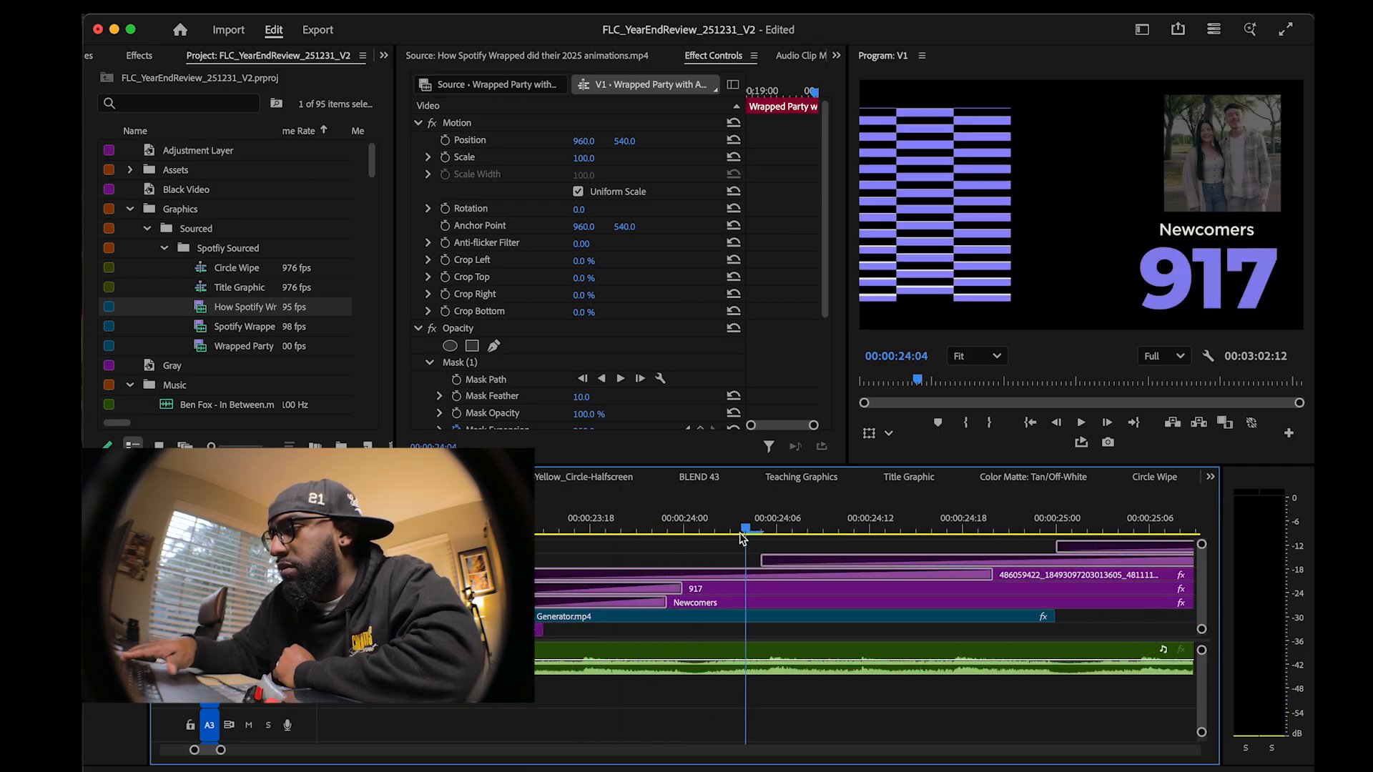
{"action": "scroll", "coordinate": [741, 538], "scroll_direction": "down", "scroll_amount": 4}
{"action": "left_click_drag", "start_coordinate": [743, 529], "coordinate": [958, 529]}
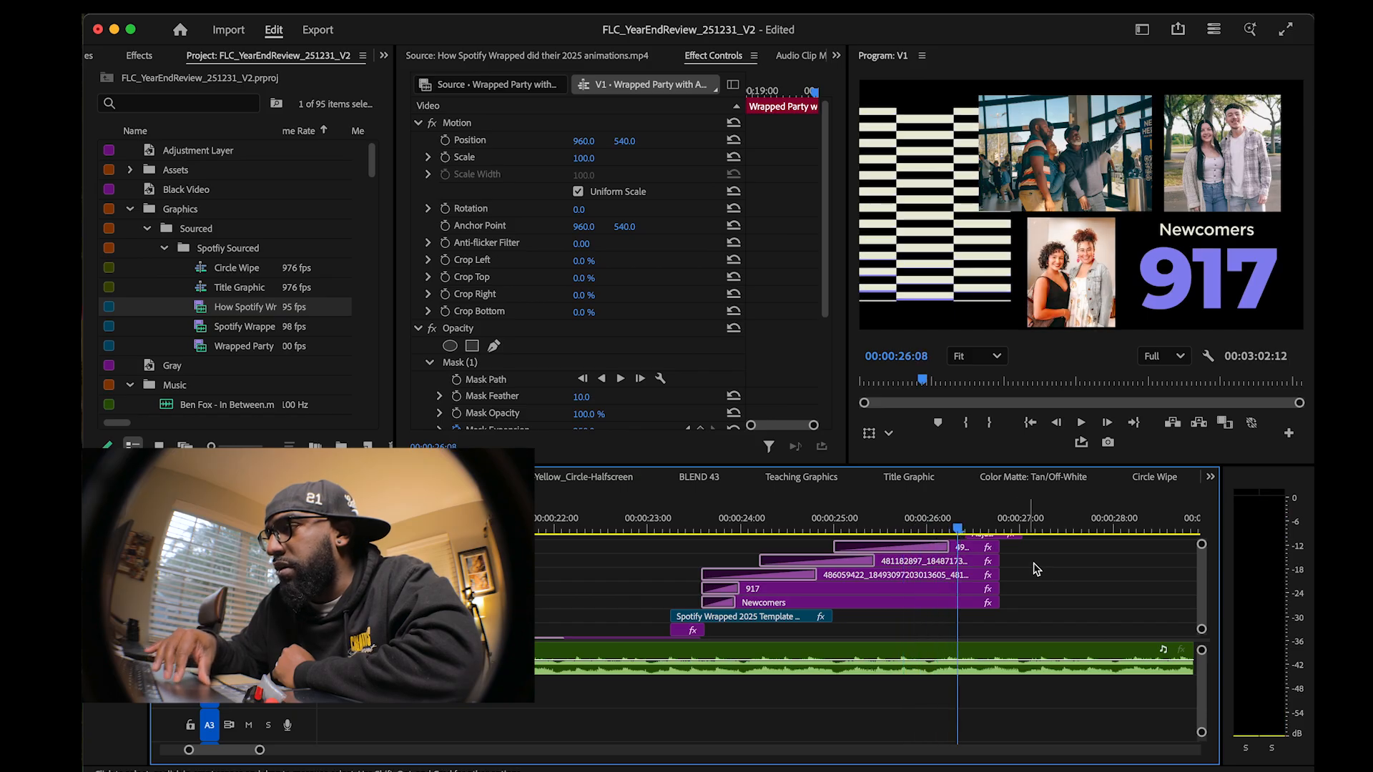
Examine the blurred transition under the V13 adjustment layer and V14 template clip at 00:00:26:10 and 00:00:26:11
{"action": "key", "text": "="}
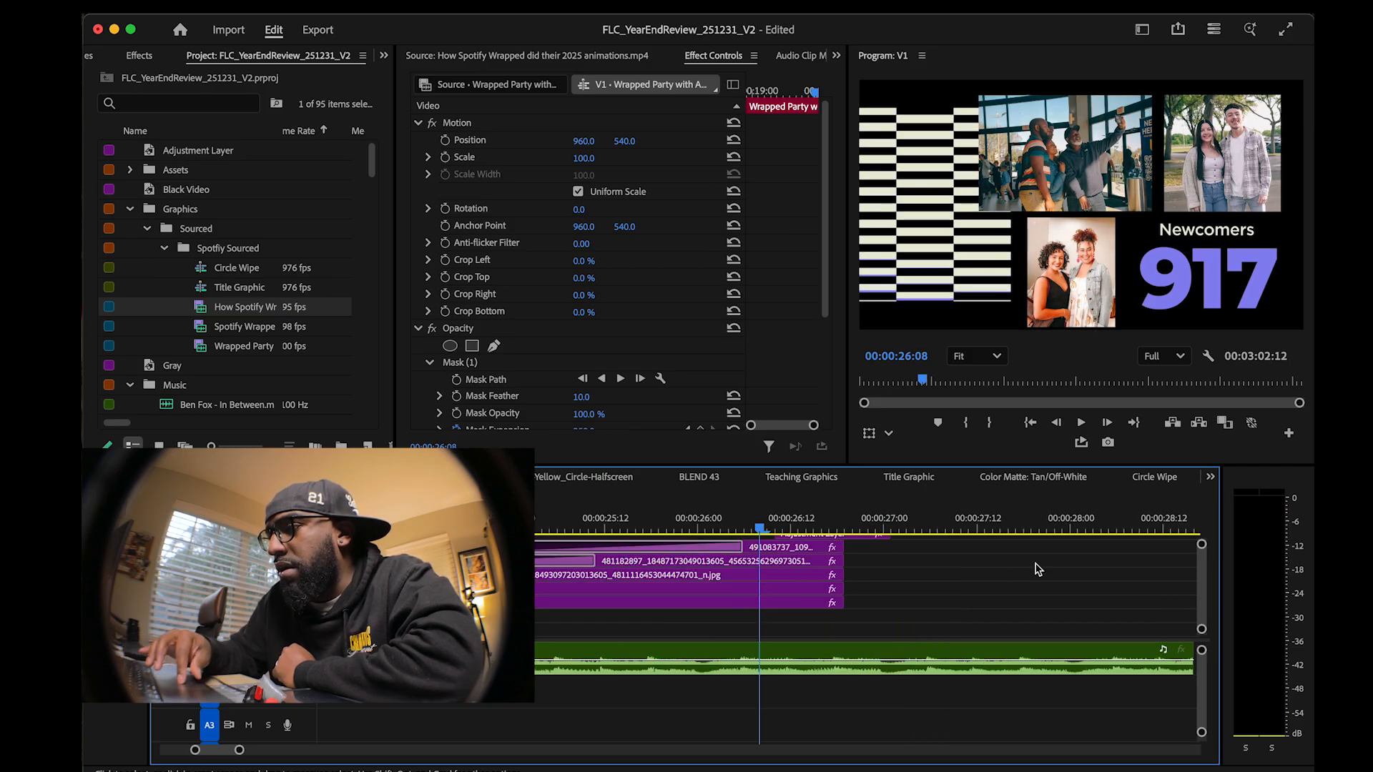
{"action": "scroll", "coordinate": [930, 561], "scroll_direction": "up", "scroll_amount": 3}
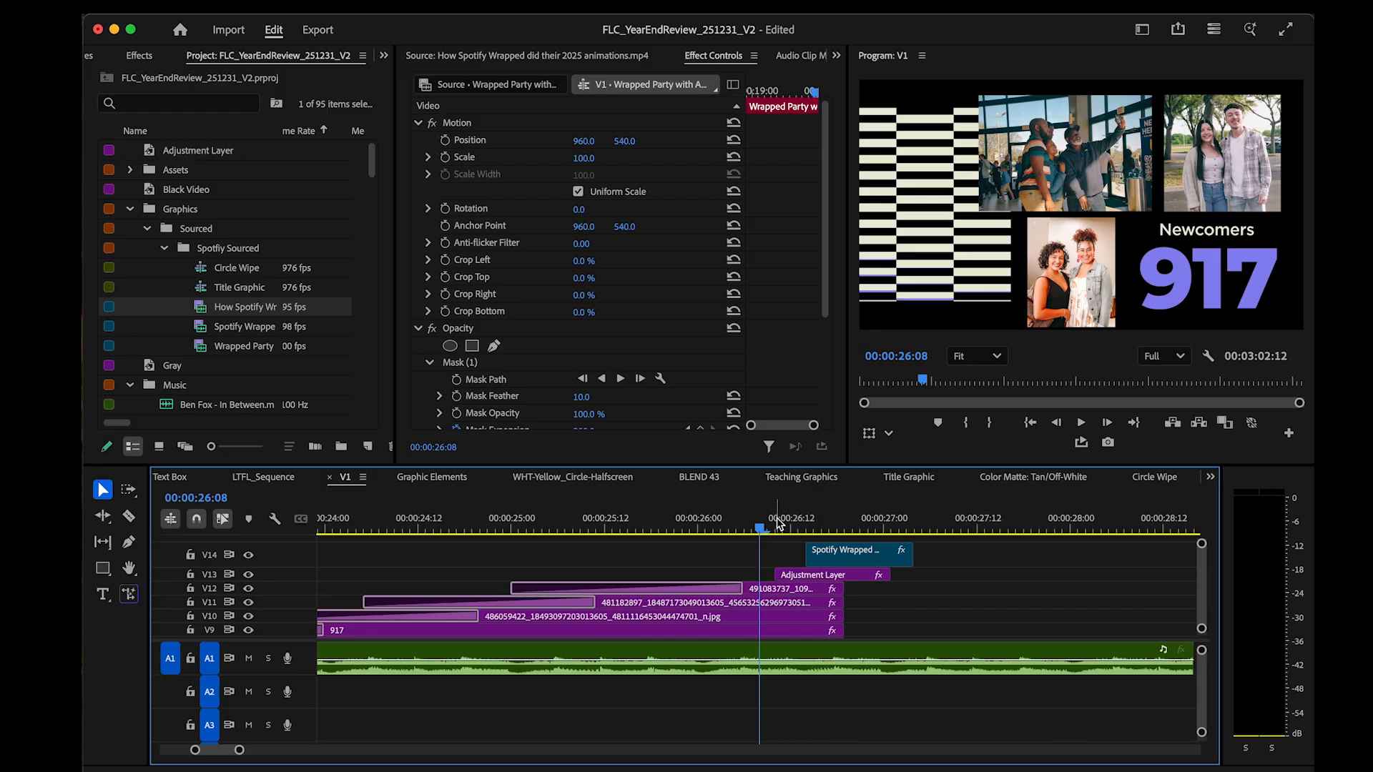
{"action": "mouse_move", "coordinate": [780, 524]}
{"action": "left_mouse_down"}
{"action": "mouse_move", "coordinate": [832, 529]}
{"action": "mouse_move", "coordinate": [784, 536]}
{"action": "left_mouse_up"}
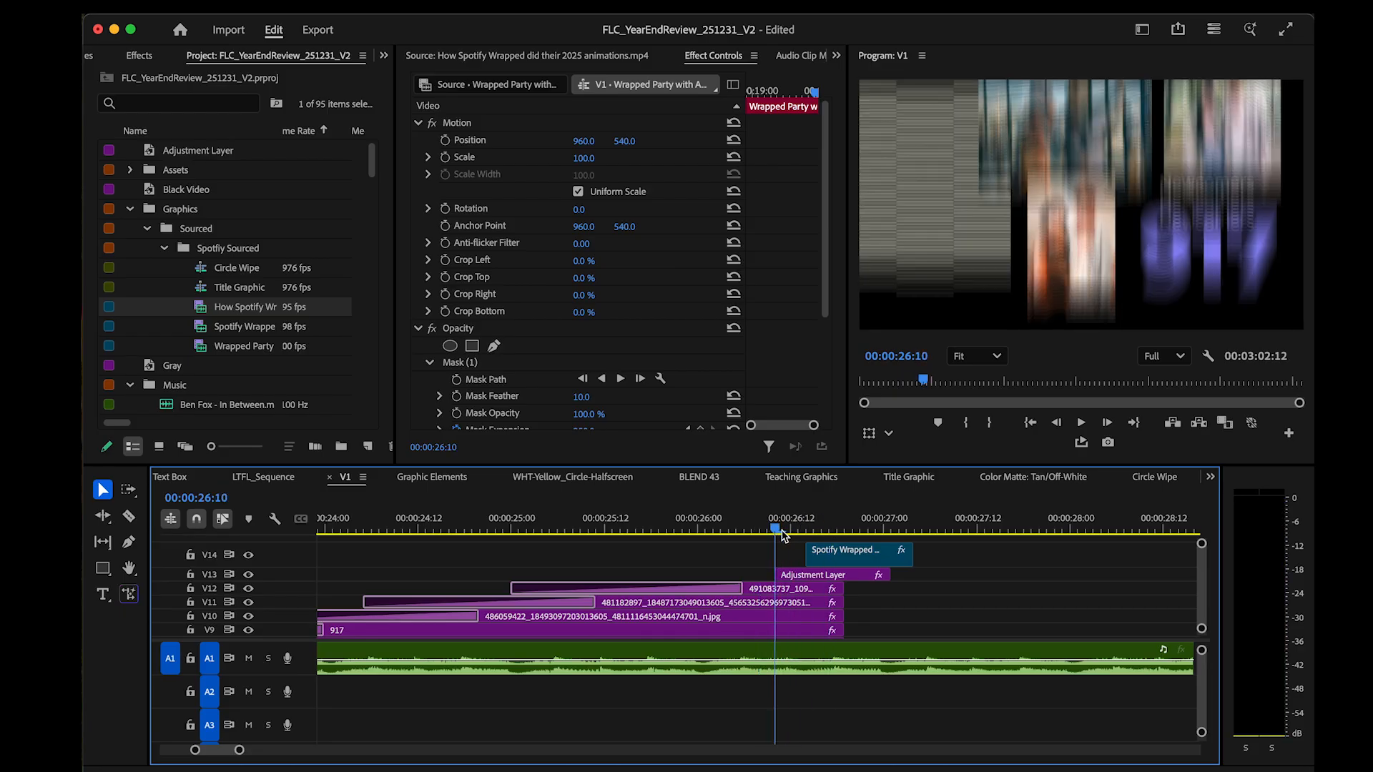
{"action": "scroll", "coordinate": [907, 604], "scroll_direction": "down", "scroll_amount": 10}
{"action": "scroll", "coordinate": [907, 603], "scroll_direction": "right", "scroll_amount": 2}
{"action": "scroll", "coordinate": [906, 605], "scroll_direction": "up", "scroll_amount": 10}
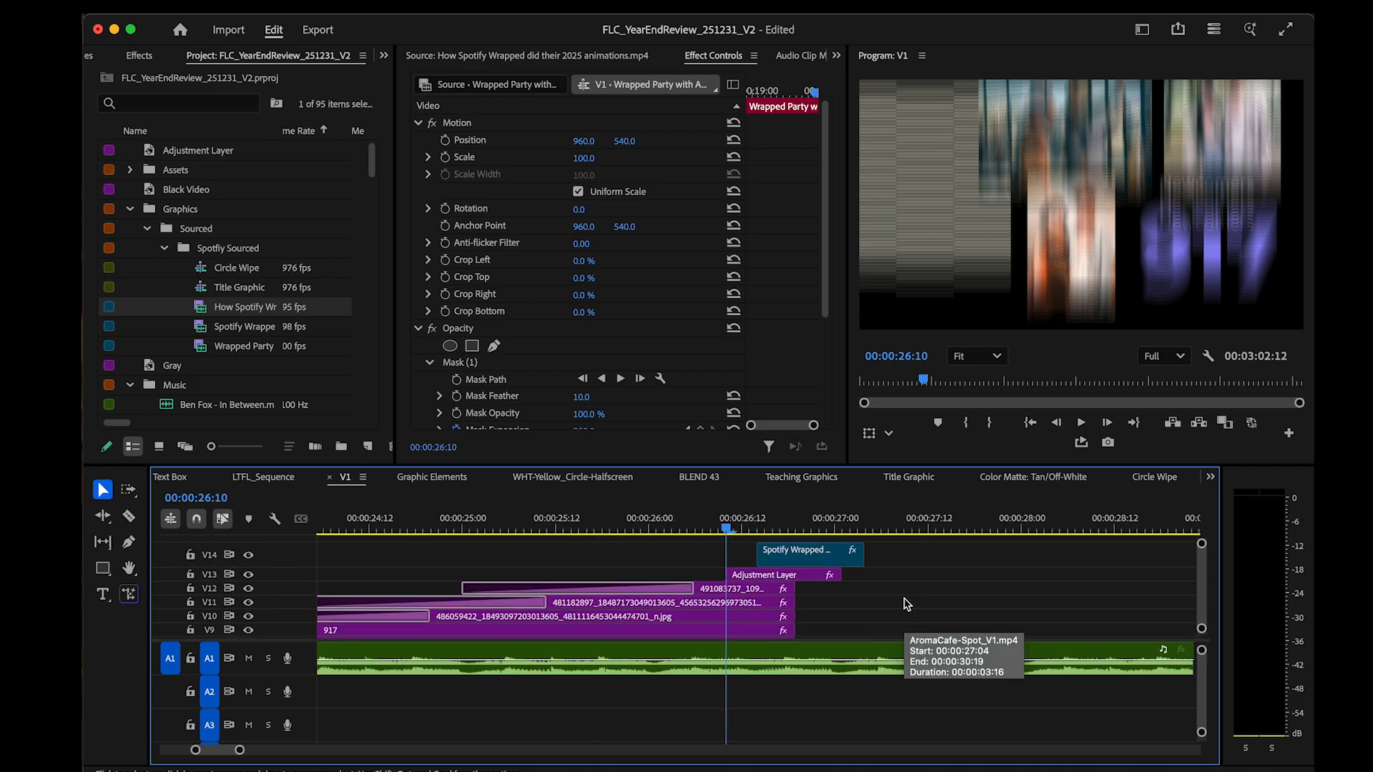
{"action": "scroll", "coordinate": [907, 605], "scroll_direction": "up", "scroll_amount": 1}
{"action": "mouse_move", "coordinate": [761, 525]}
{"action": "left_mouse_down"}
{"action": "mouse_move", "coordinate": [844, 528]}
{"action": "mouse_move", "coordinate": [734, 538]}
{"action": "mouse_move", "coordinate": [720, 525]}
{"action": "mouse_move", "coordinate": [735, 527]}
{"action": "left_mouse_up"}
Select the V13 adjustment layer and examine its Transform position keyframes, returning to the first one at 00:00:26:10
{"action": "left_click", "coordinate": [798, 563]}
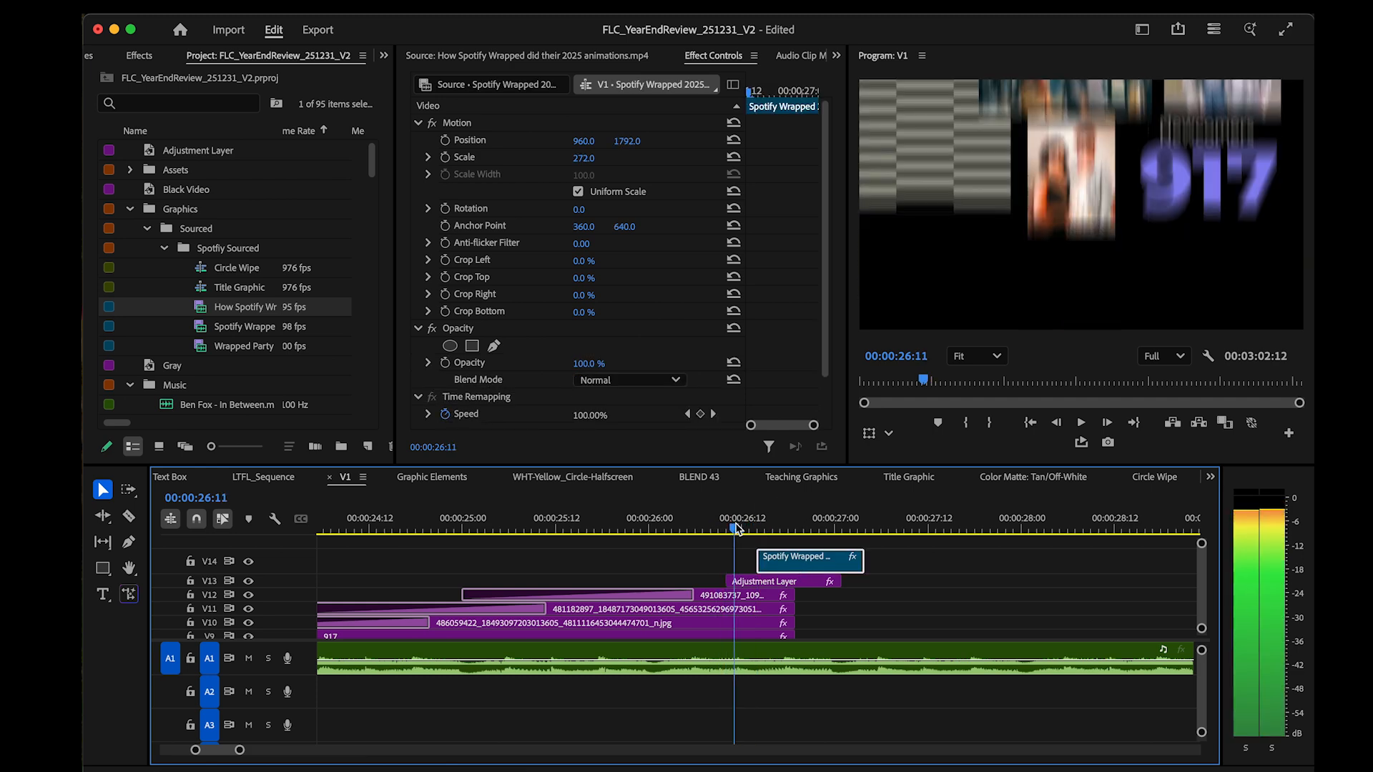
{"action": "left_click", "coordinate": [750, 581]}
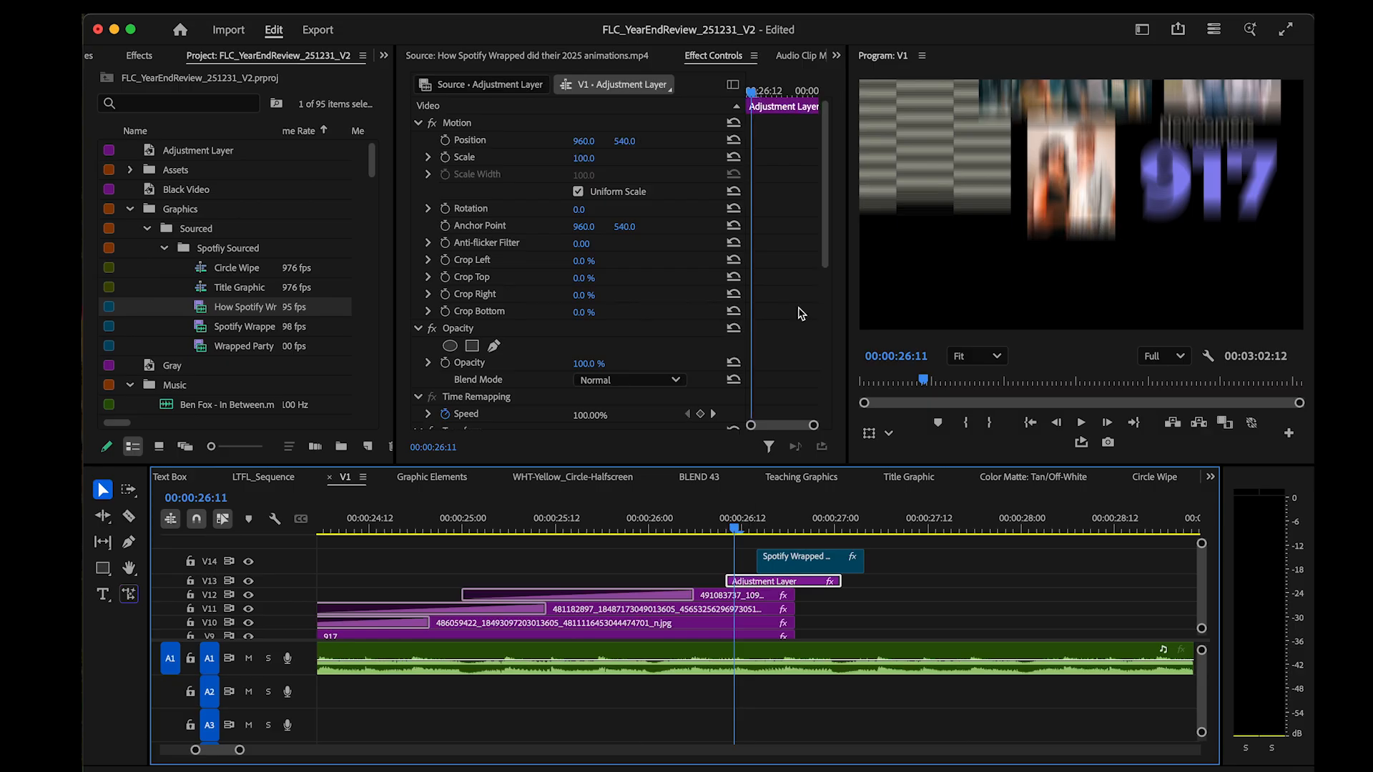
{"action": "scroll", "coordinate": [801, 313], "scroll_direction": "down", "scroll_amount": 5}
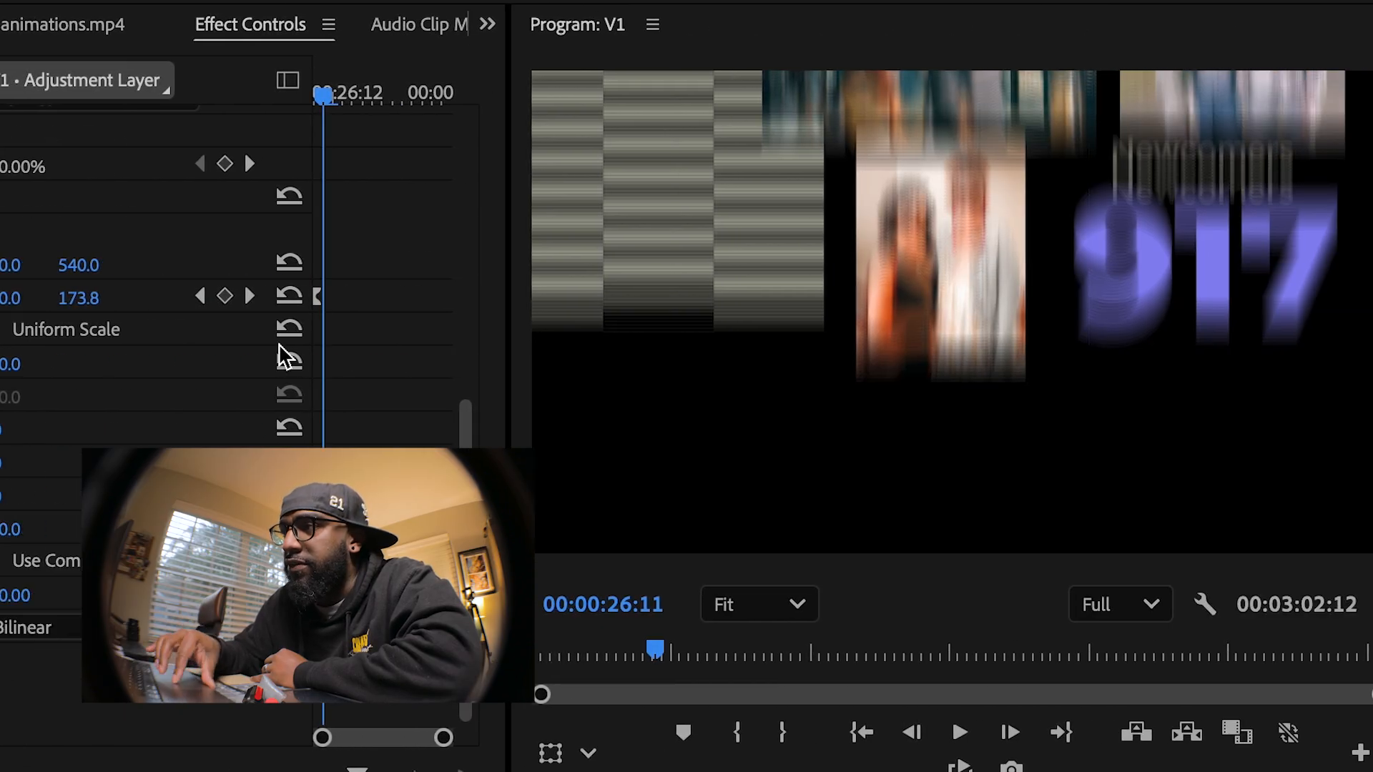
{"action": "left_click_drag", "start_coordinate": [366, 123], "coordinate": [265, 98]}
{"action": "key", "text": "equal"}
{"action": "key", "text": "equal"}
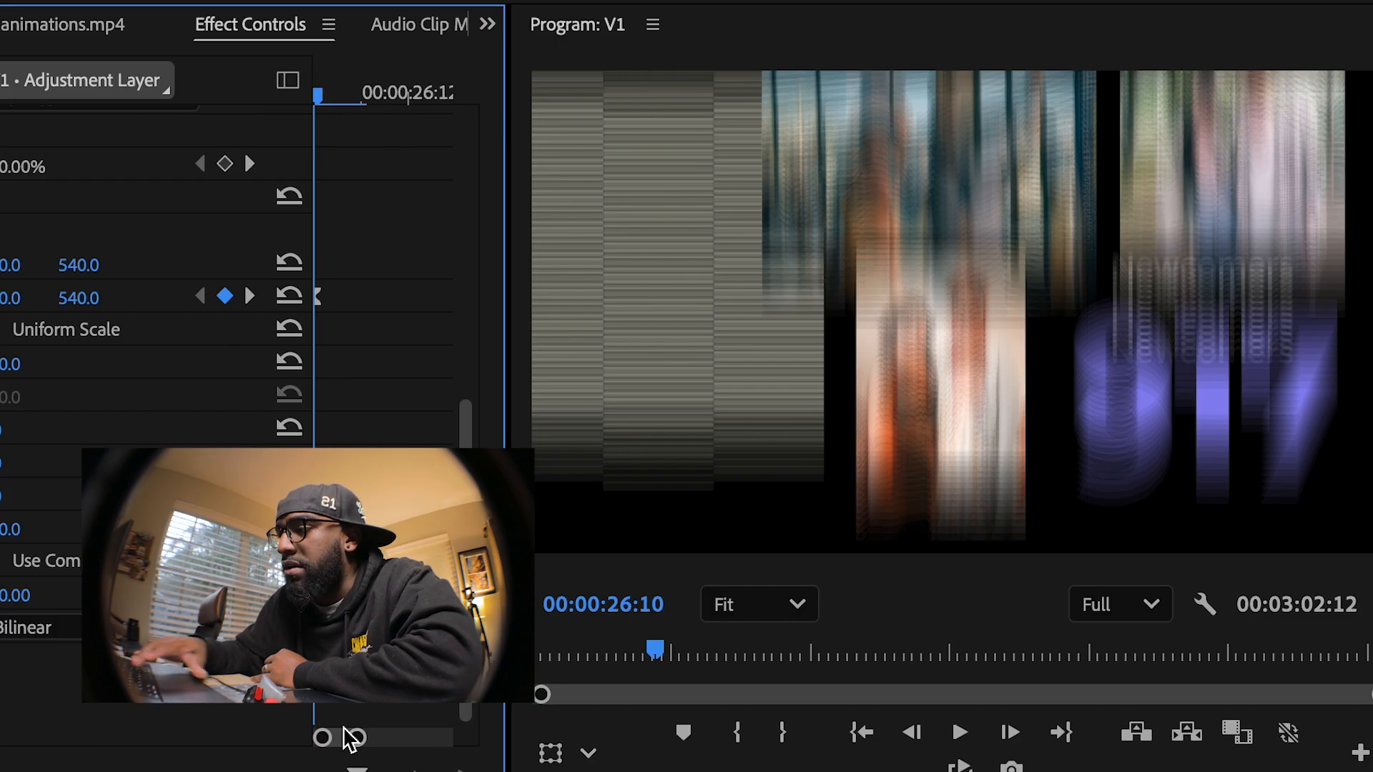
{"action": "key", "text": "minus"}
{"action": "key", "text": "minus"}
{"action": "key", "text": "minus"}
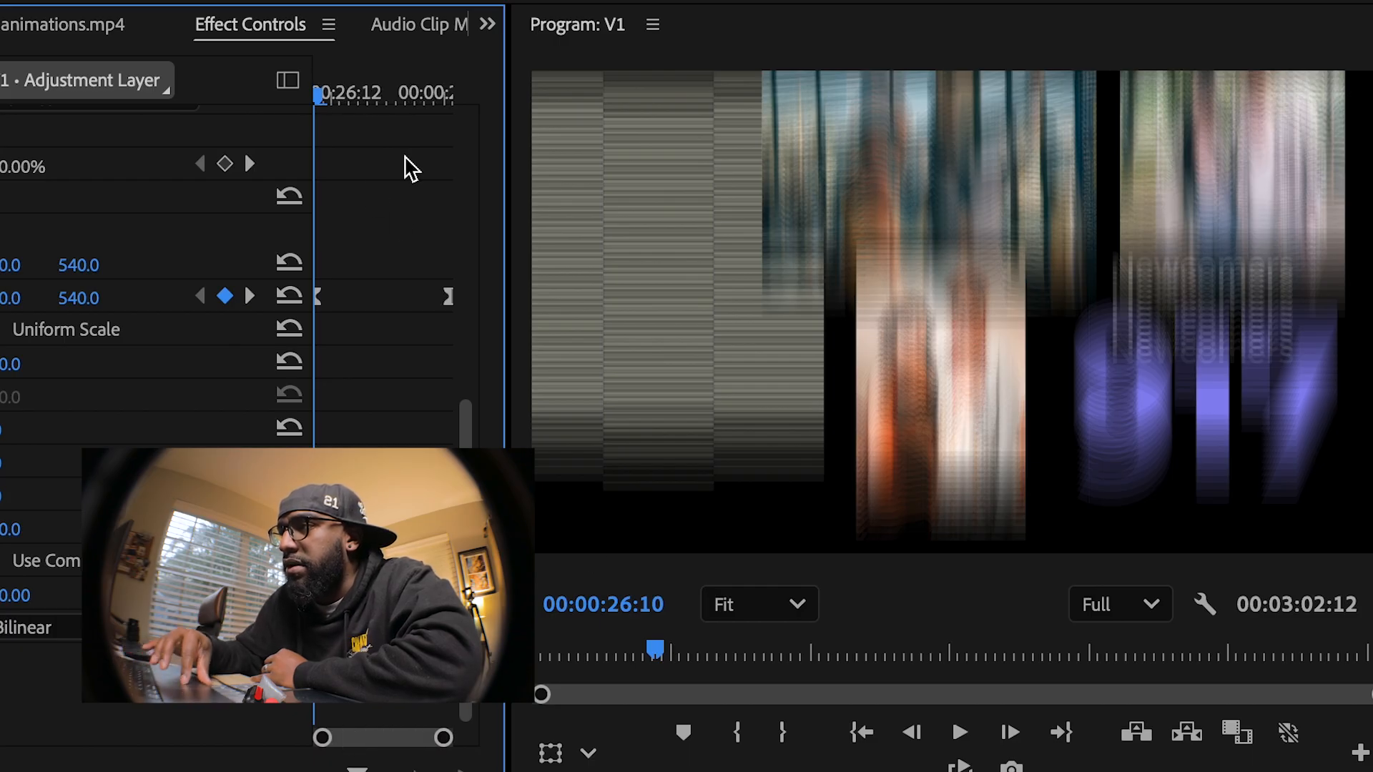
Play and scrub the adjustment layer transition from 00:00:26:10 through the line animation to 00:00:27:05
{"action": "key", "text": "space"}
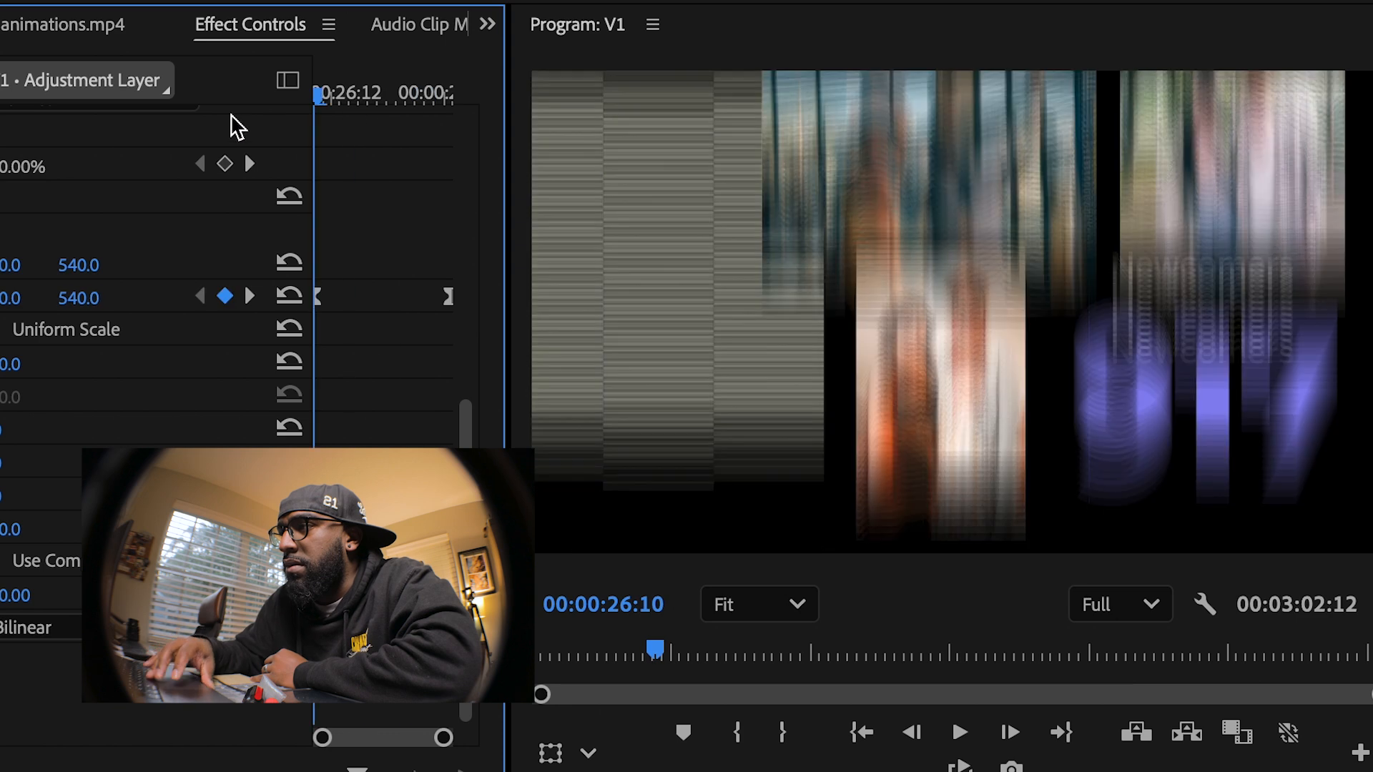
{"action": "key", "text": "space"}
{"action": "left_click_drag", "start_coordinate": [372, 97], "coordinate": [309, 102]}
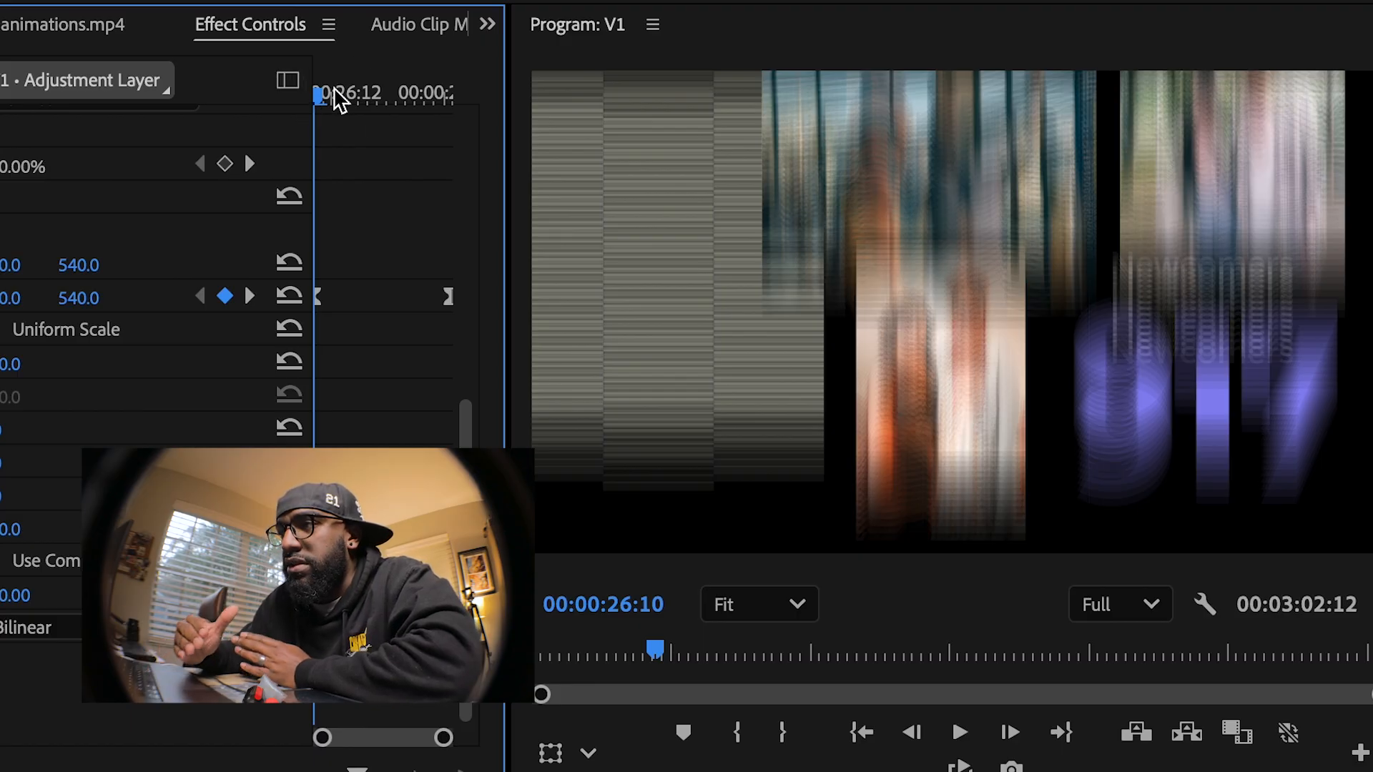
{"action": "key", "text": "space"}
{"action": "key", "text": "space"}
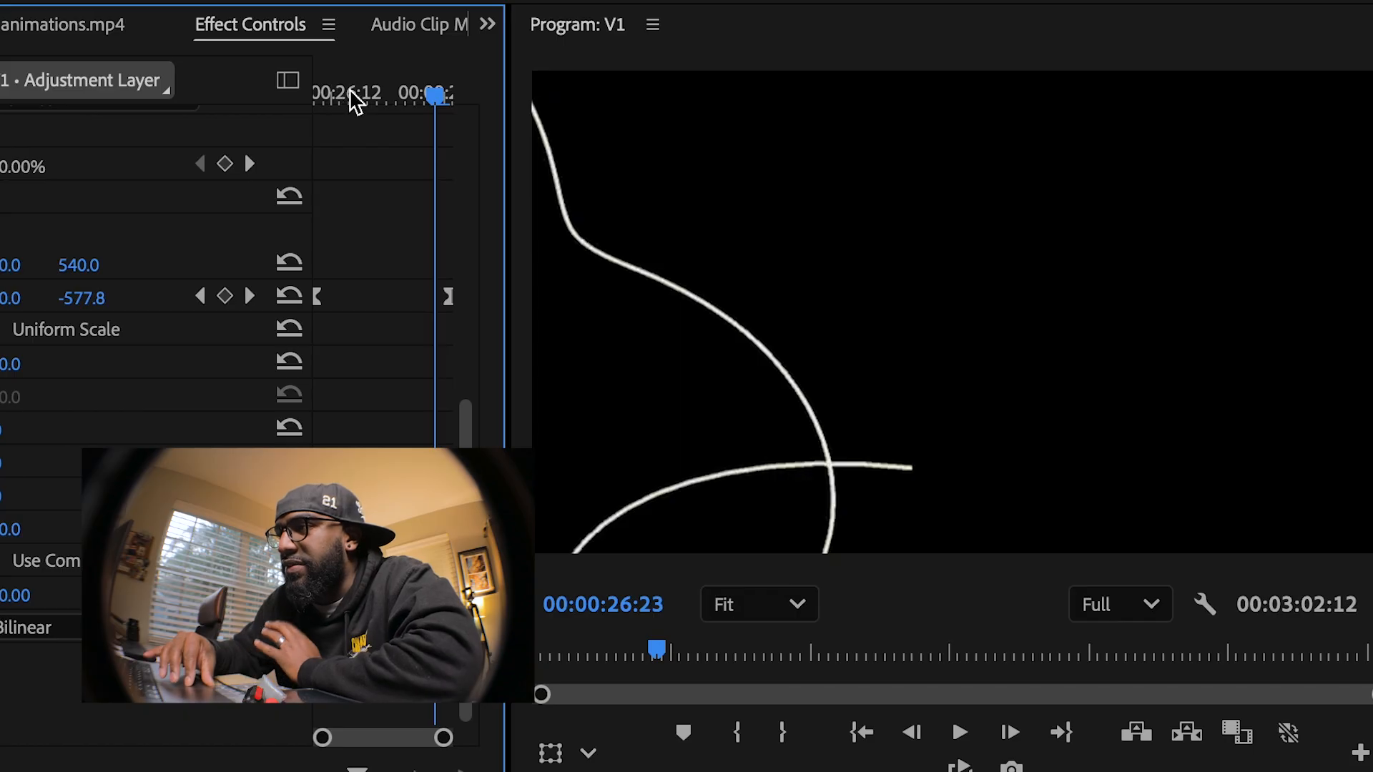
{"action": "left_click", "coordinate": [540, 763]}
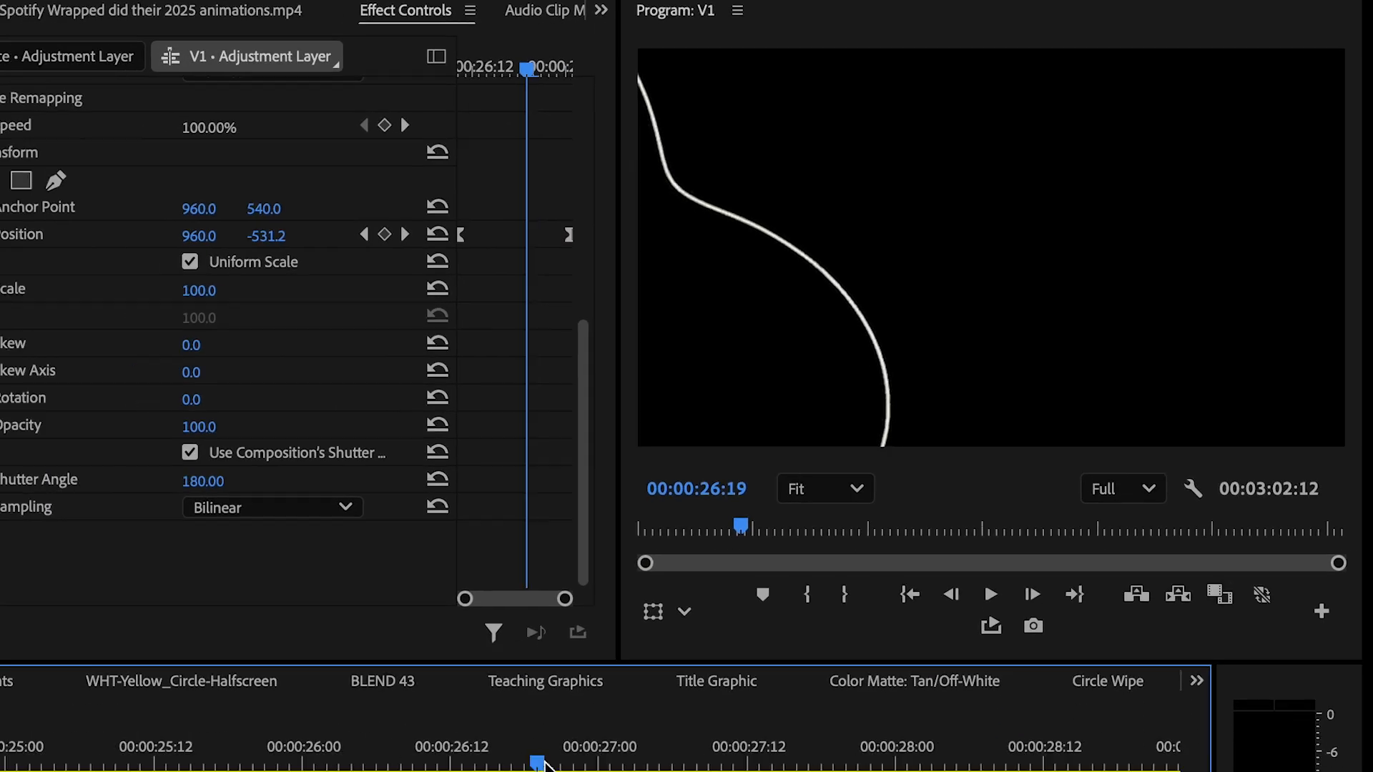
{"action": "key", "text": "space"}
{"action": "left_click_drag", "start_coordinate": [664, 613], "coordinate": [796, 589]}
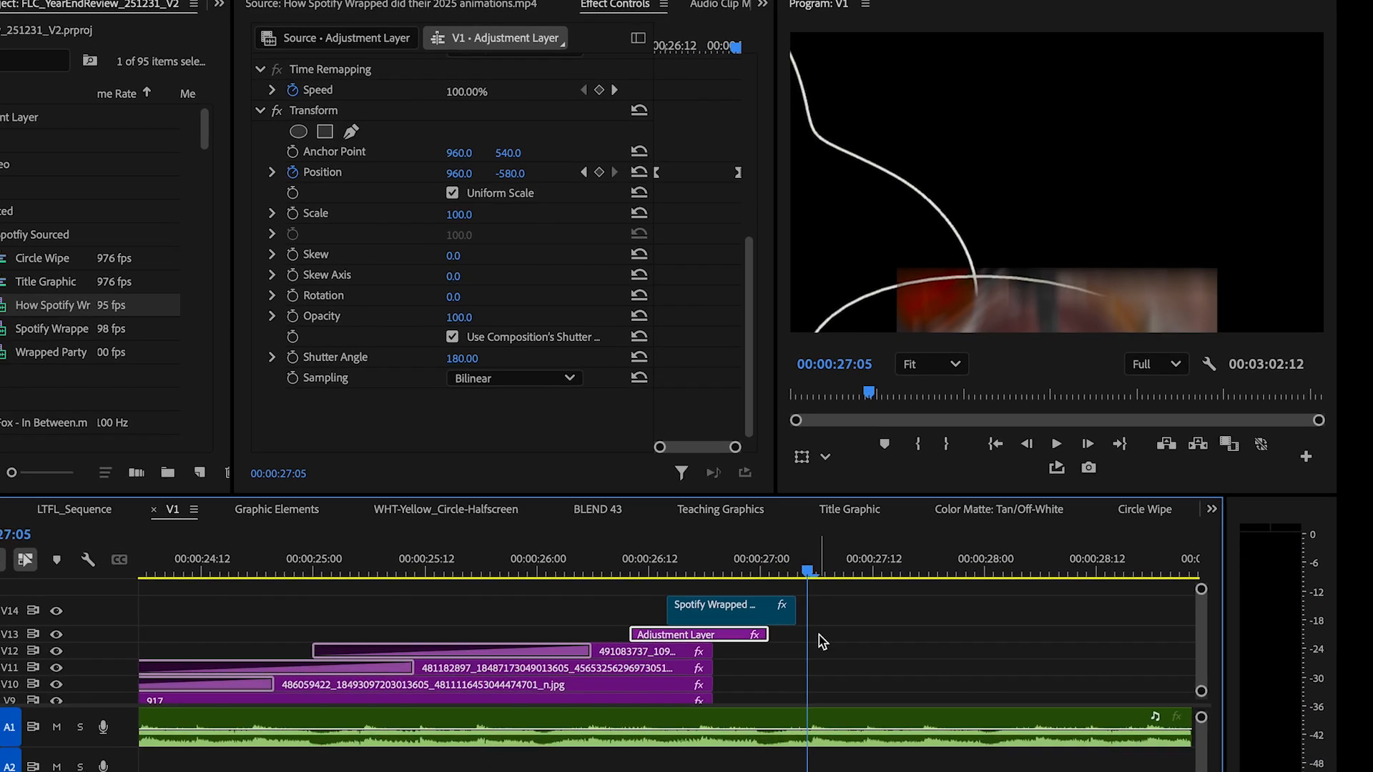
Examine the track layers around the start of the Aroma Drinks Produced section, scrubbing between 00:00:27:05 and 00:00:27:12
{"action": "scroll", "coordinate": [800, 647], "scroll_direction": "down", "scroll_amount": 5}
{"action": "scroll", "coordinate": [801, 648], "scroll_direction": "up", "scroll_amount": 1}
{"action": "scroll", "coordinate": [838, 625], "scroll_direction": "up", "scroll_amount": 6}
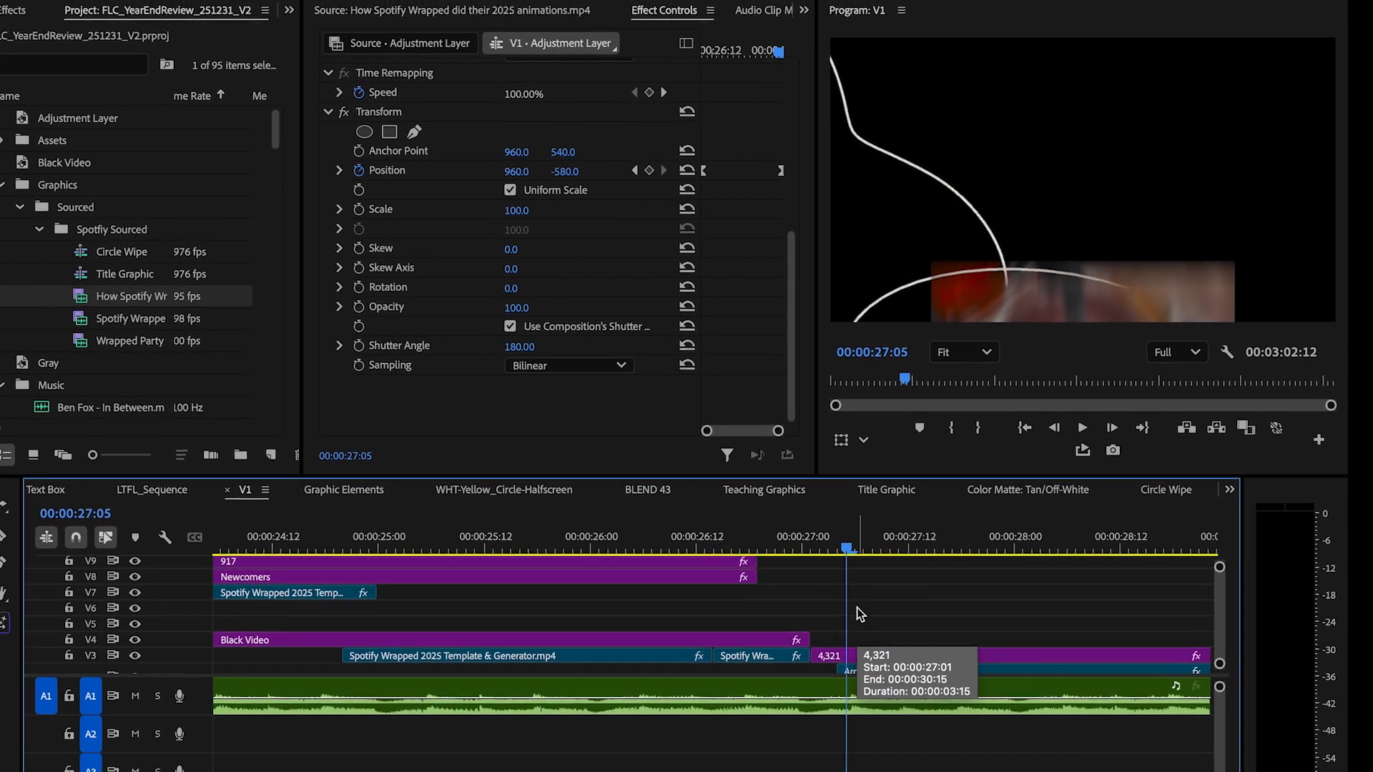
{"action": "left_click_drag", "start_coordinate": [715, 538], "coordinate": [883, 551]}
{"action": "scroll", "coordinate": [881, 633], "scroll_direction": "down", "scroll_amount": 6}
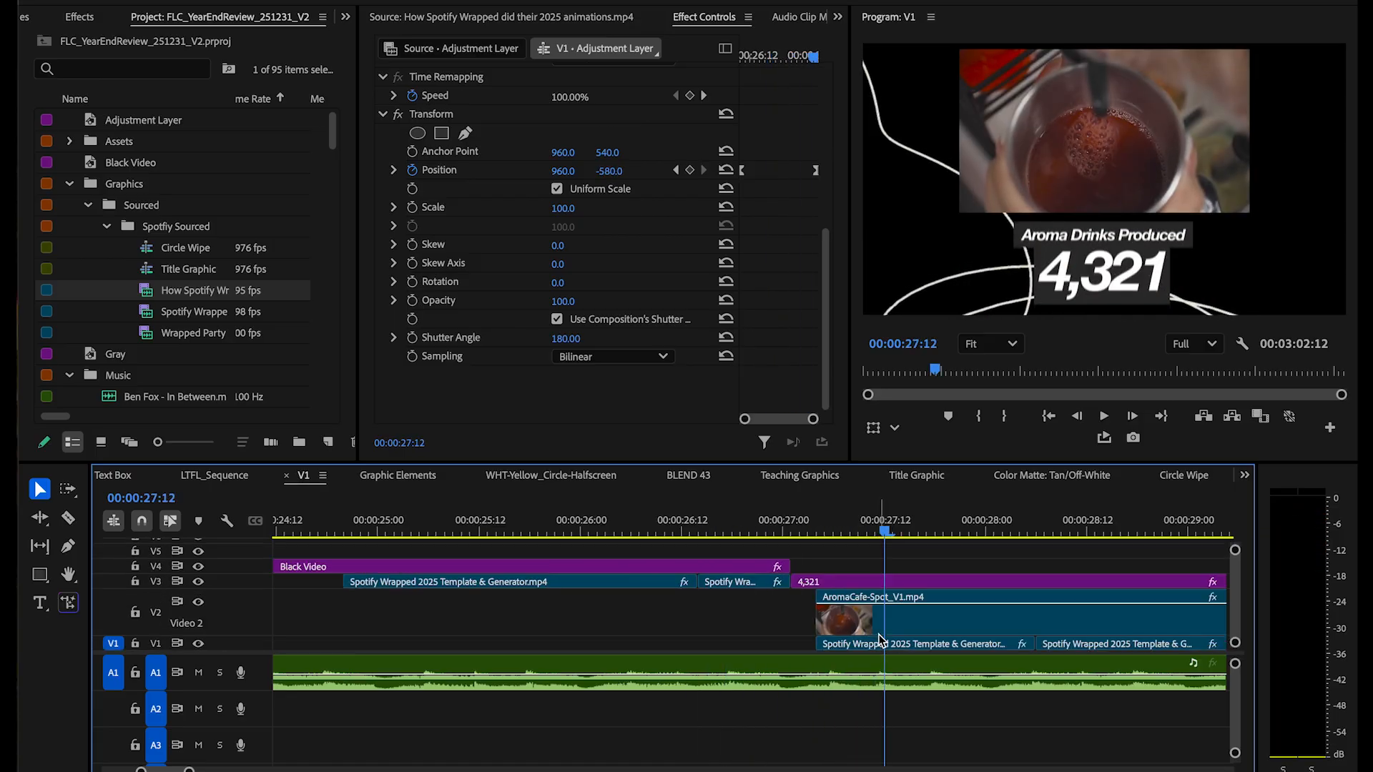
{"action": "scroll", "coordinate": [881, 637], "scroll_direction": "up", "scroll_amount": 1}
{"action": "scroll", "coordinate": [877, 632], "scroll_direction": "up", "scroll_amount": 5}
{"action": "left_click_drag", "start_coordinate": [776, 529], "coordinate": [852, 526]}
{"action": "scroll", "coordinate": [856, 562], "scroll_direction": "down", "scroll_amount": 5}
{"action": "scroll", "coordinate": [855, 561], "scroll_direction": "up", "scroll_amount": 5}
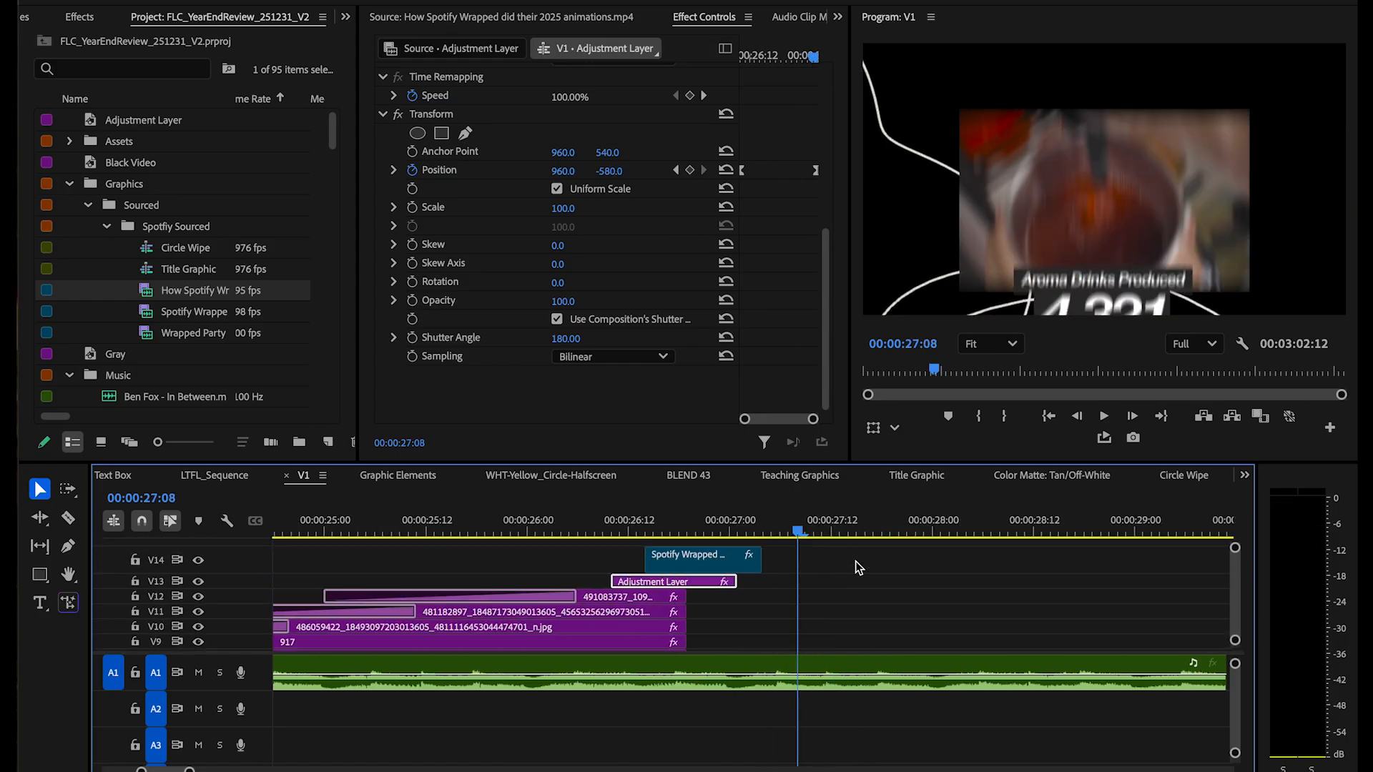
Enlarge the timeline to inspect the V14 and V1 template clips around the transition, and restore the panel layout
{"action": "key", "text": "grave"}
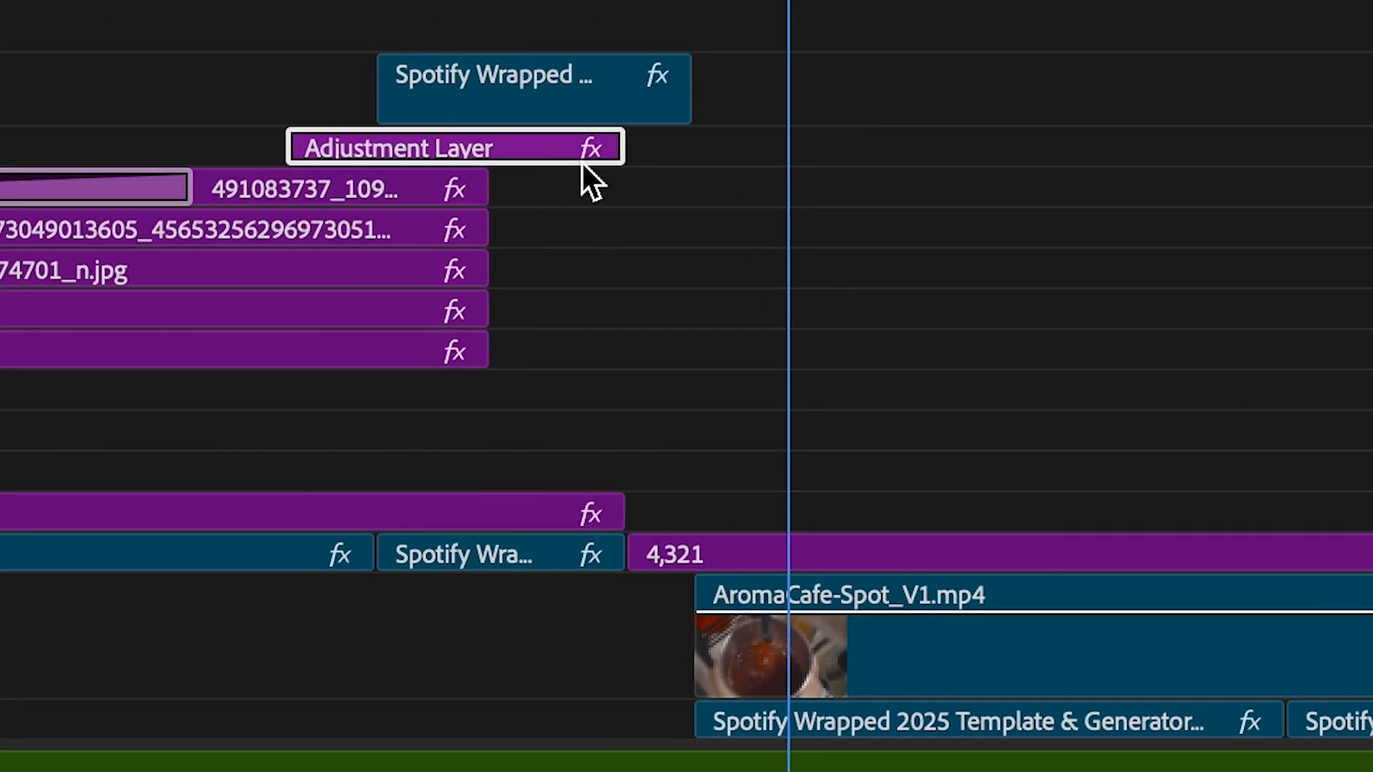
{"action": "left_click", "coordinate": [573, 104]}
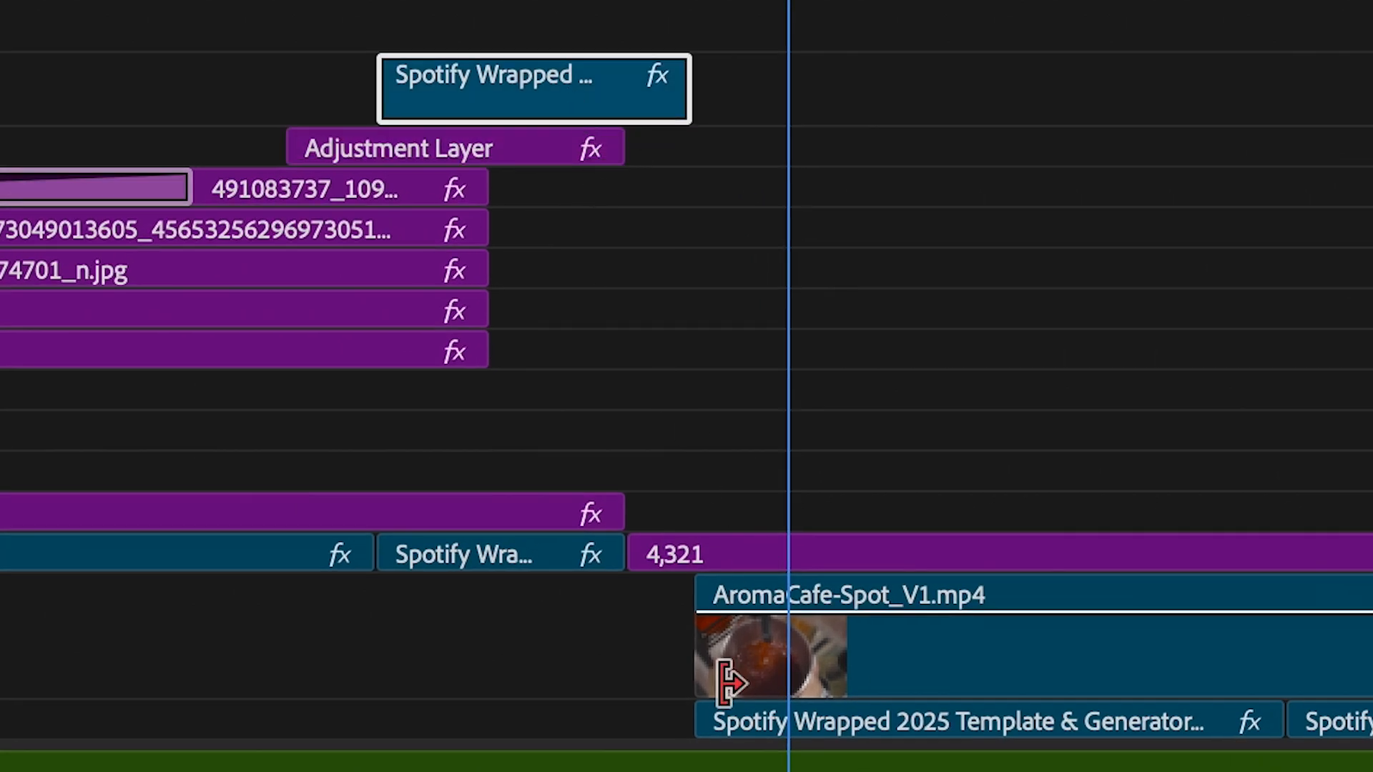
{"action": "left_click", "coordinate": [788, 731]}
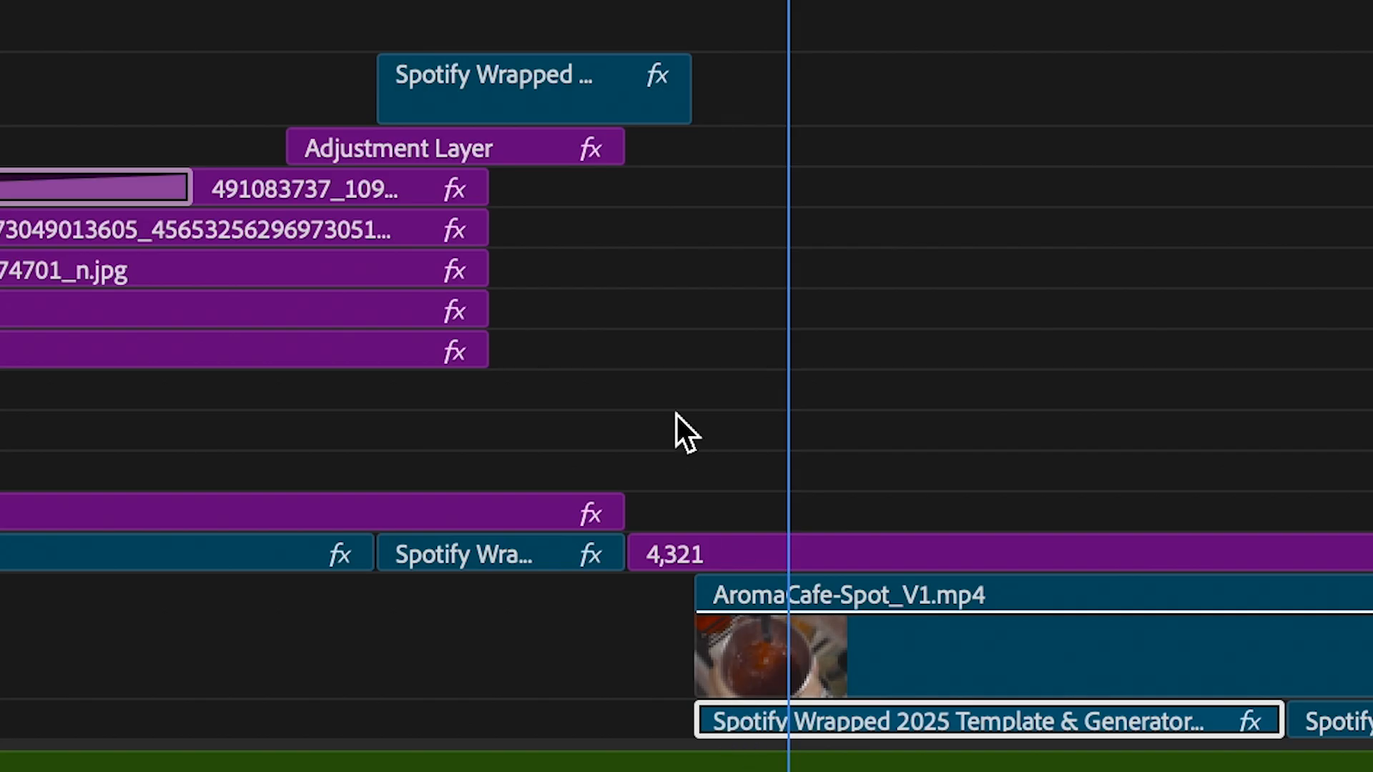
{"action": "mouse_move", "coordinate": [605, 98]}
{"action": "left_mouse_down"}
{"action": "mouse_move", "coordinate": [629, 711]}
{"action": "mouse_move", "coordinate": [612, 704]}
{"action": "mouse_move", "coordinate": [512, 196]}
{"action": "mouse_move", "coordinate": [506, 79]}
{"action": "mouse_move", "coordinate": [602, 76]}
{"action": "left_mouse_up"}
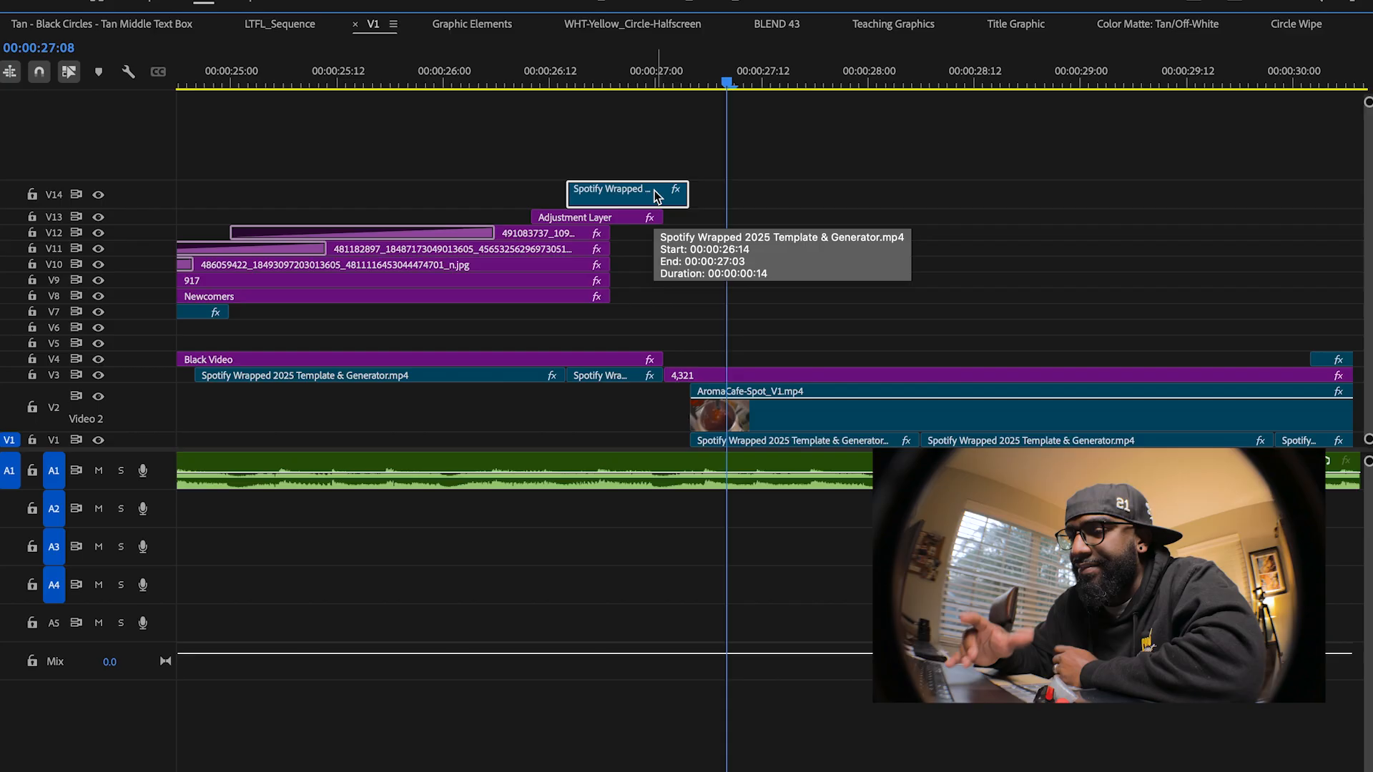
{"action": "key", "text": "grave"}
Scrub through the blurred entrance of the Aroma Drinks Produced video and title up to 00:00:27:12
{"action": "scroll", "coordinate": [769, 655], "scroll_direction": "up", "scroll_amount": 5}
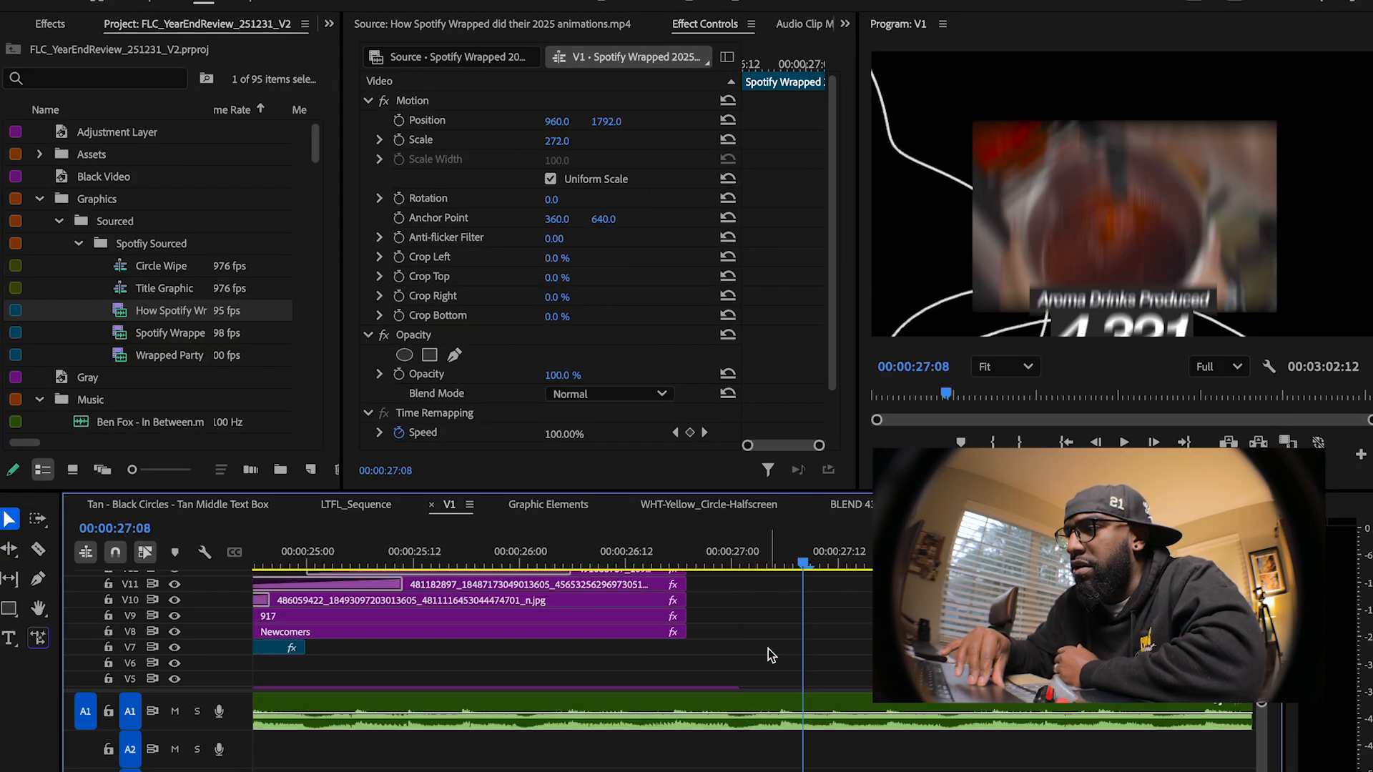
{"action": "left_click_drag", "start_coordinate": [714, 562], "coordinate": [795, 562]}
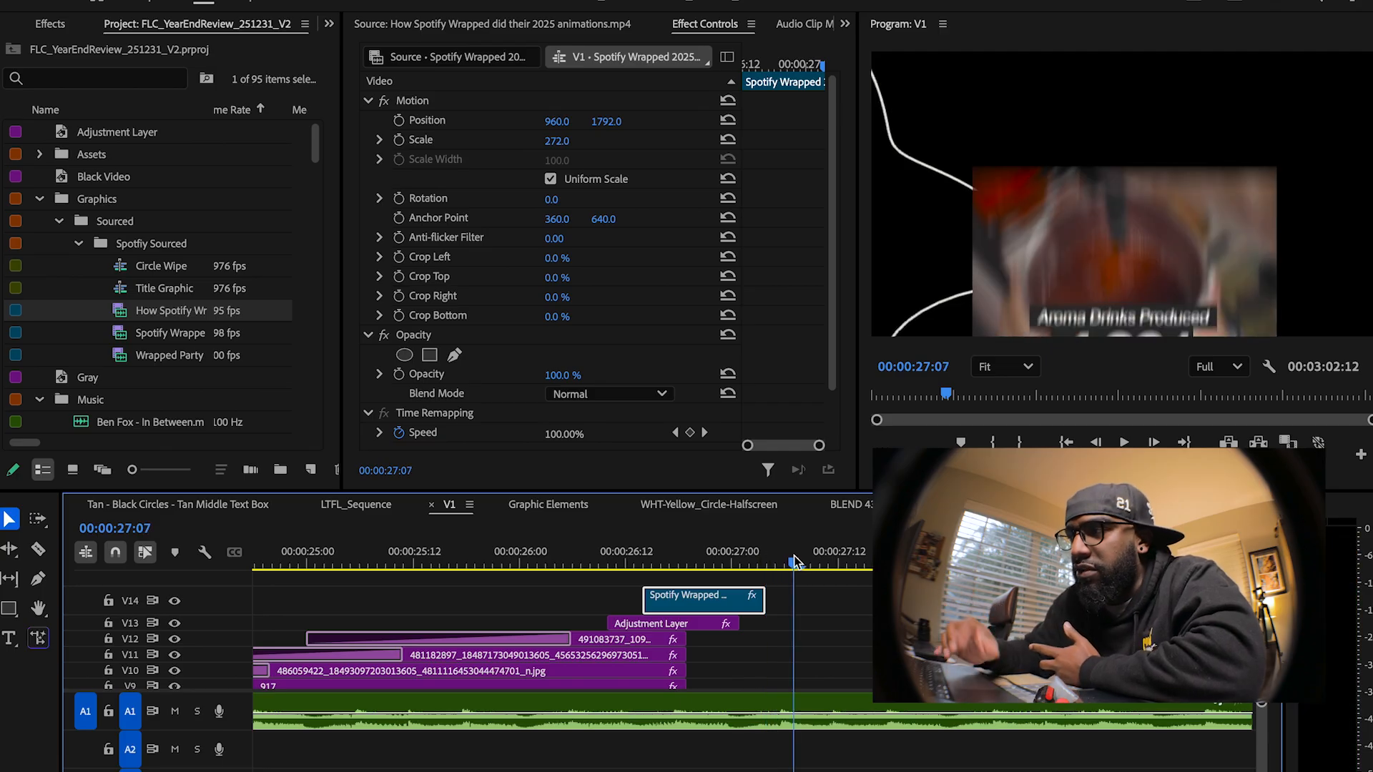
{"action": "left_click_drag", "start_coordinate": [716, 578], "coordinate": [794, 569]}
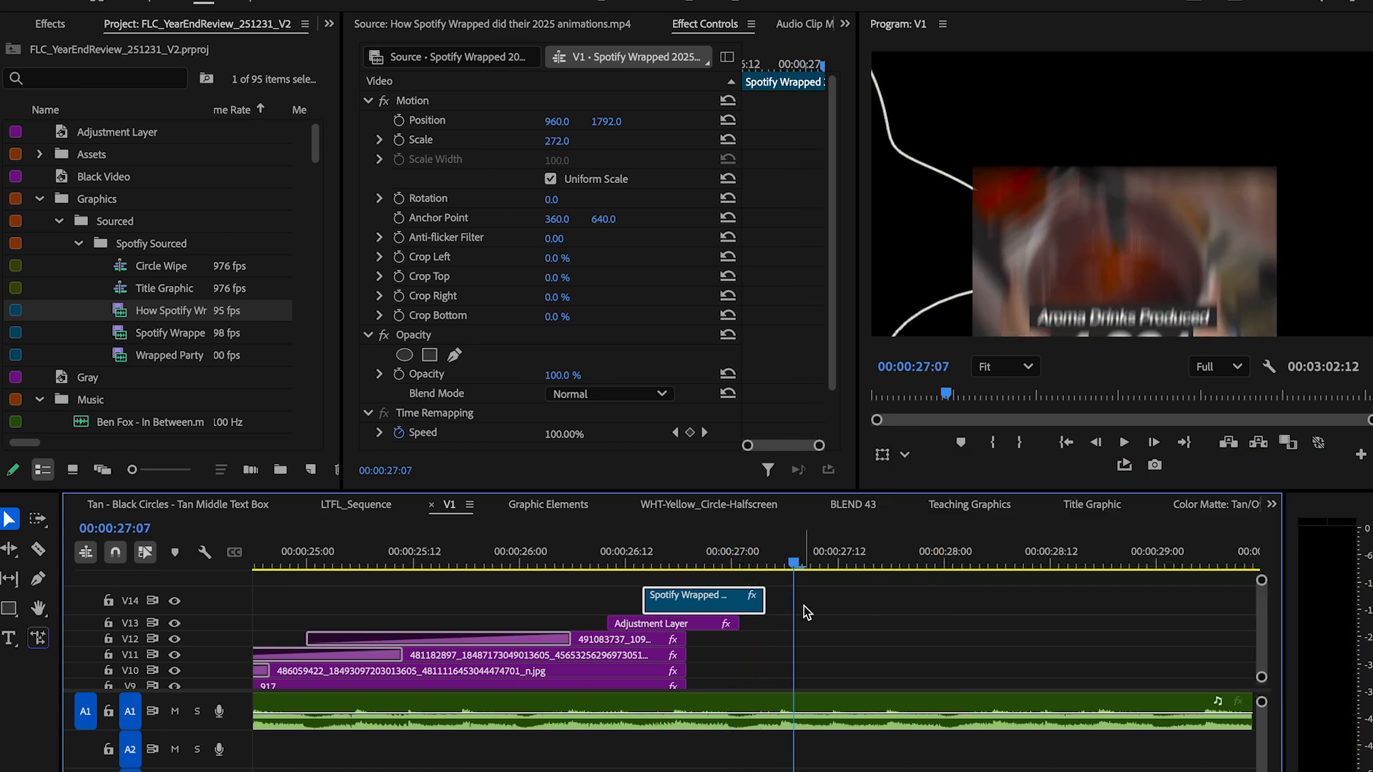
{"action": "scroll", "coordinate": [804, 607], "scroll_direction": "down", "scroll_amount": 5}
{"action": "left_click", "coordinate": [840, 549]}
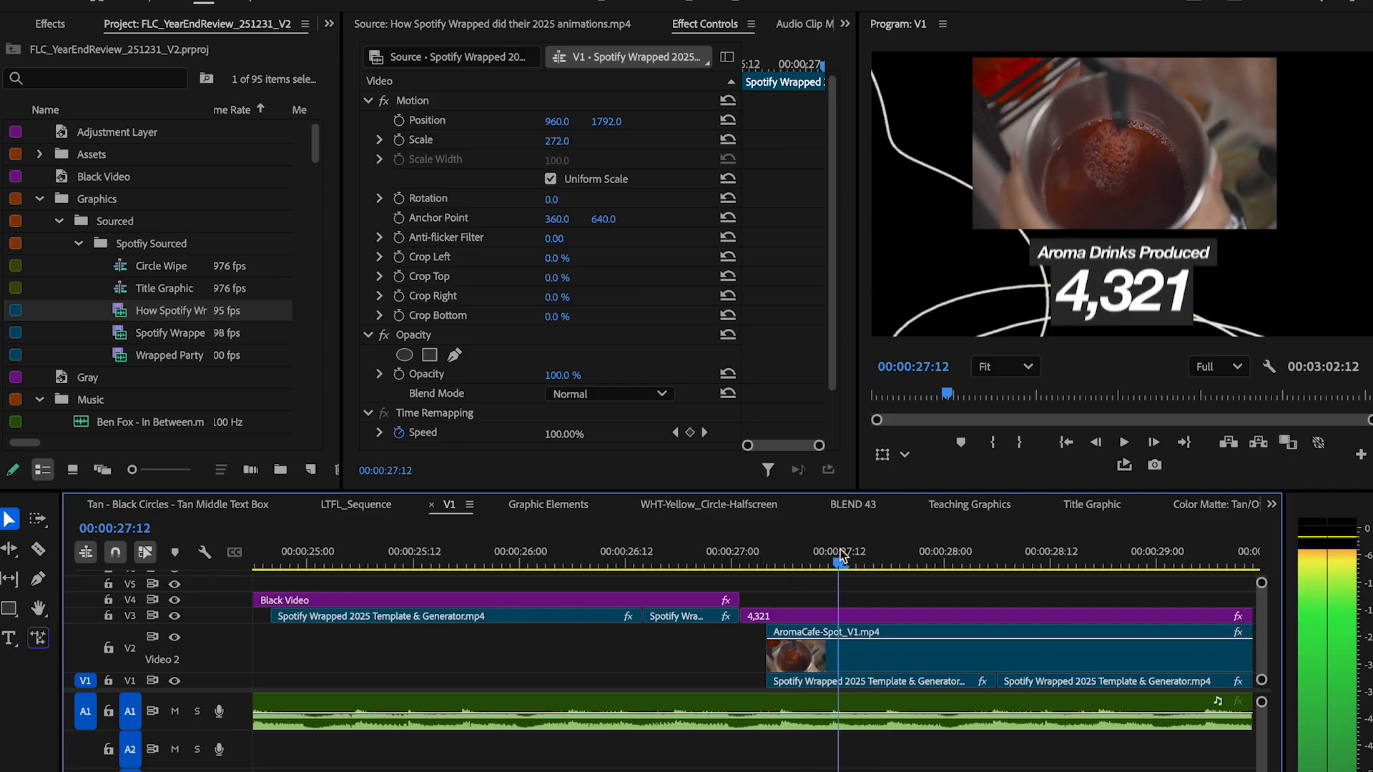
{"action": "mouse_move", "coordinate": [840, 556]}
{"action": "left_mouse_down"}
{"action": "mouse_move", "coordinate": [752, 555]}
{"action": "mouse_move", "coordinate": [838, 572]}
{"action": "left_mouse_up"}
Select the 4,321 graphic on V3 and review its Transform settings while scrubbing through the section between 00:00:27:12 and 00:00:28:11
{"action": "left_click", "coordinate": [814, 615]}
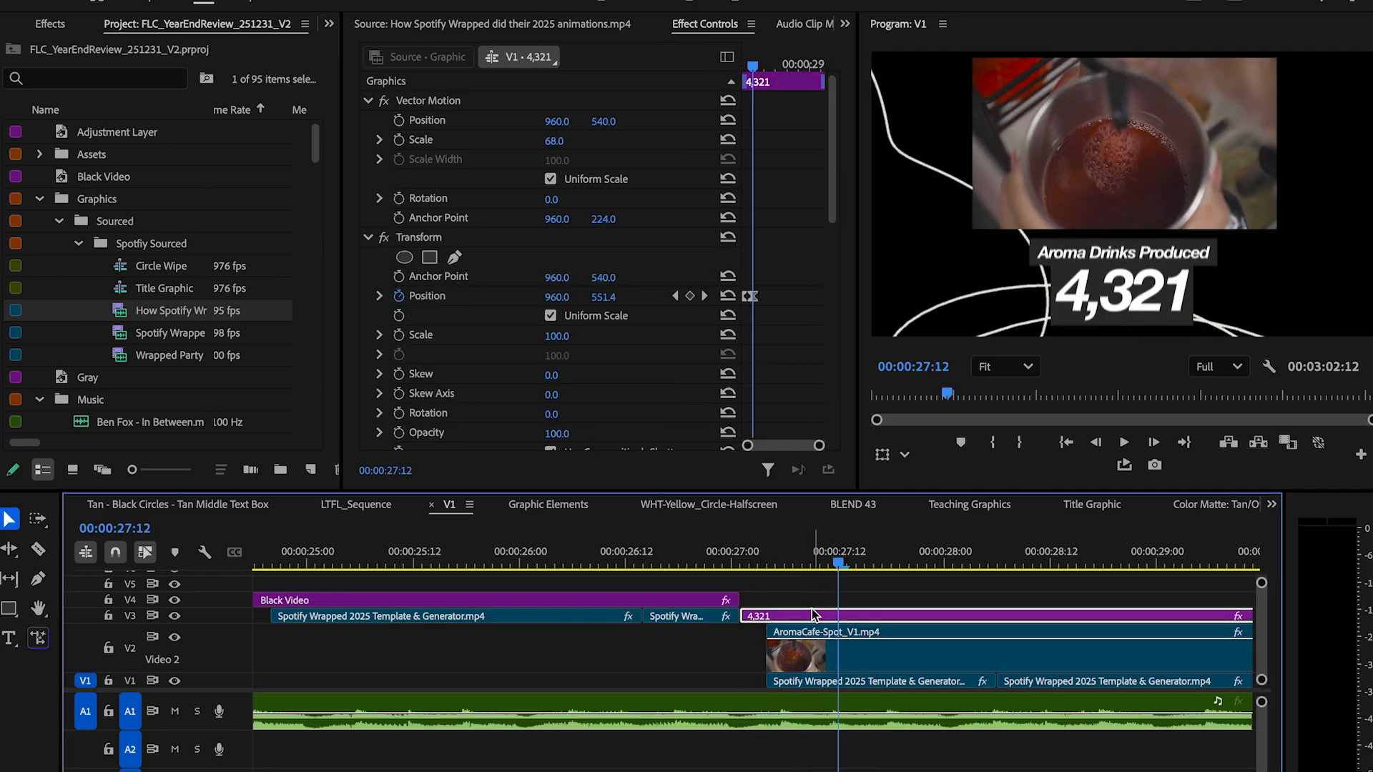
{"action": "left_click_drag", "start_coordinate": [801, 564], "coordinate": [1048, 582]}
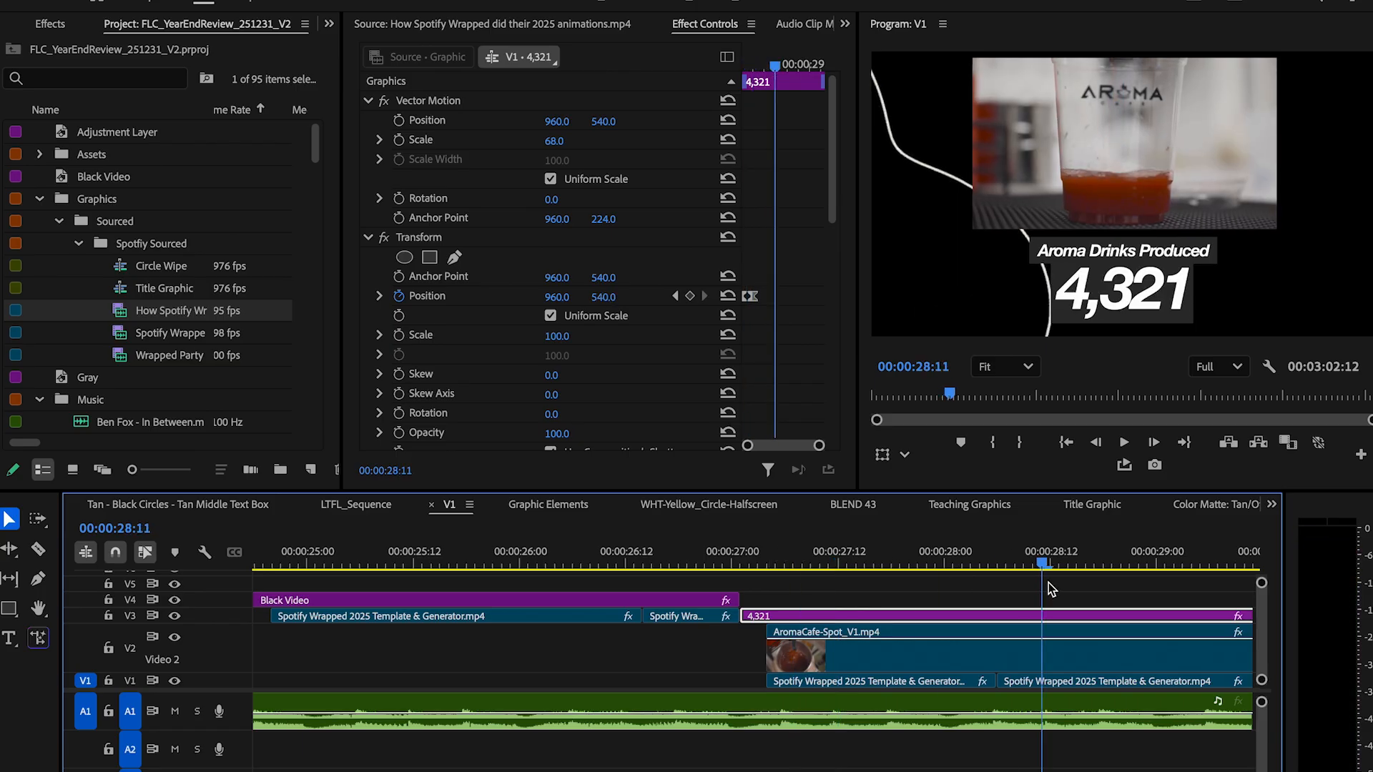
{"action": "key", "text": "minus"}
{"action": "key", "text": "minus"}
{"action": "left_click", "coordinate": [871, 562]}
{"action": "left_click_drag", "start_coordinate": [873, 562], "coordinate": [797, 570]}
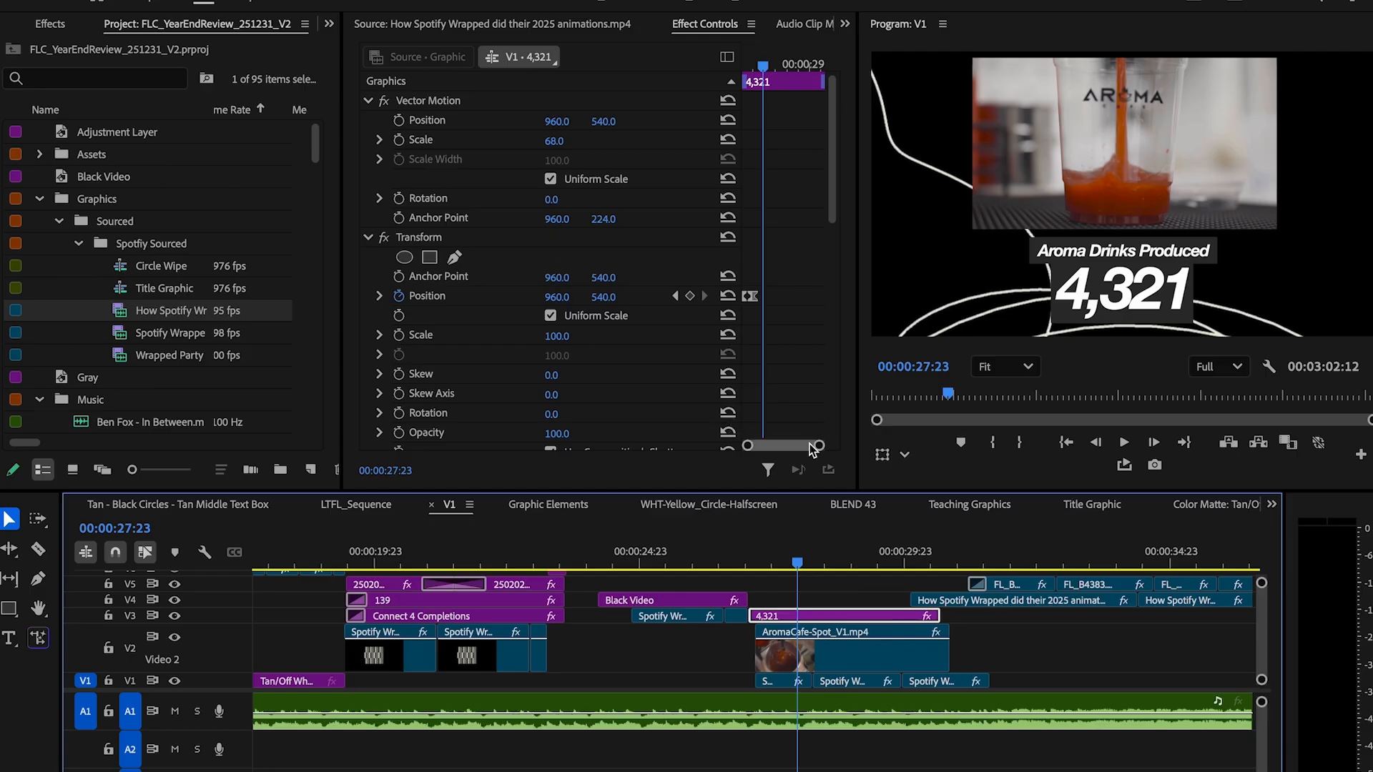
{"action": "scroll", "coordinate": [685, 379], "scroll_direction": "down", "scroll_amount": 3}
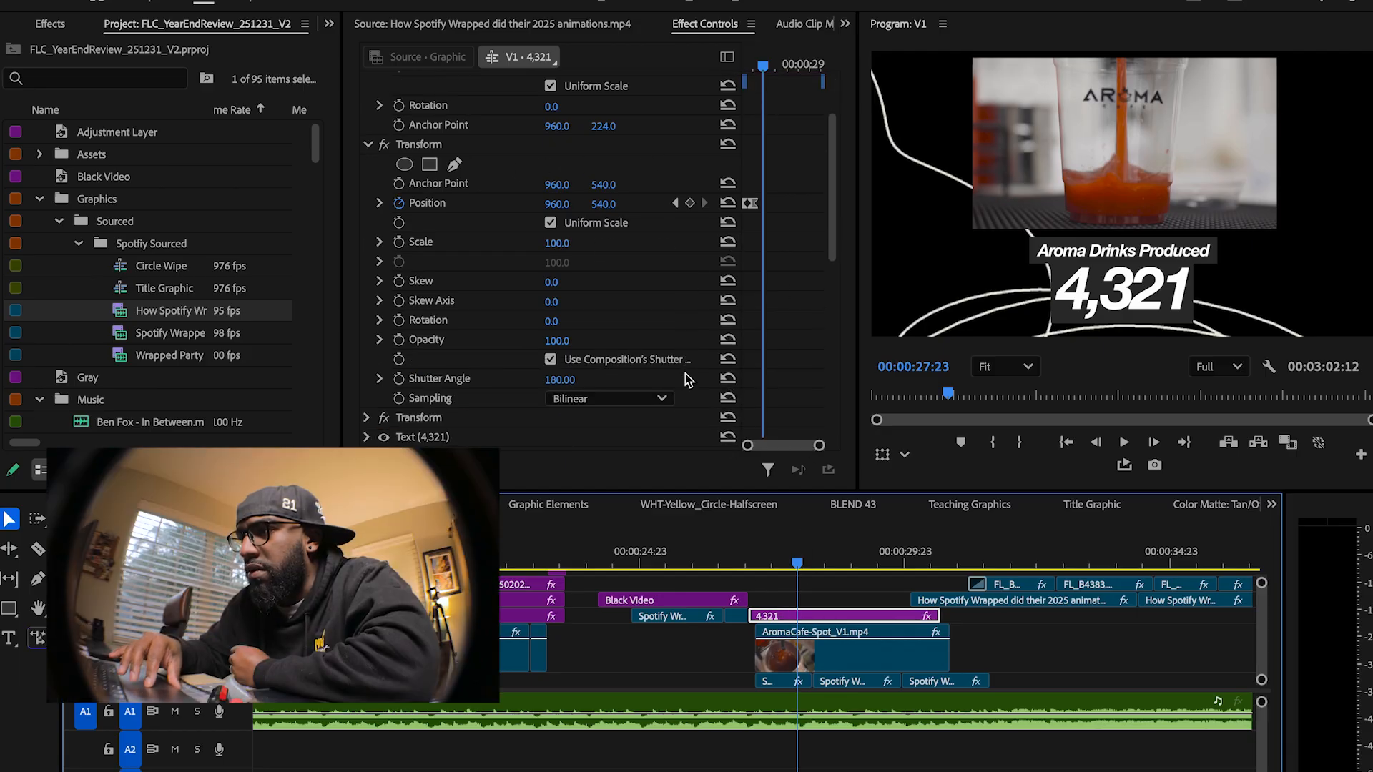
{"action": "left_click_drag", "start_coordinate": [768, 554], "coordinate": [799, 557]}
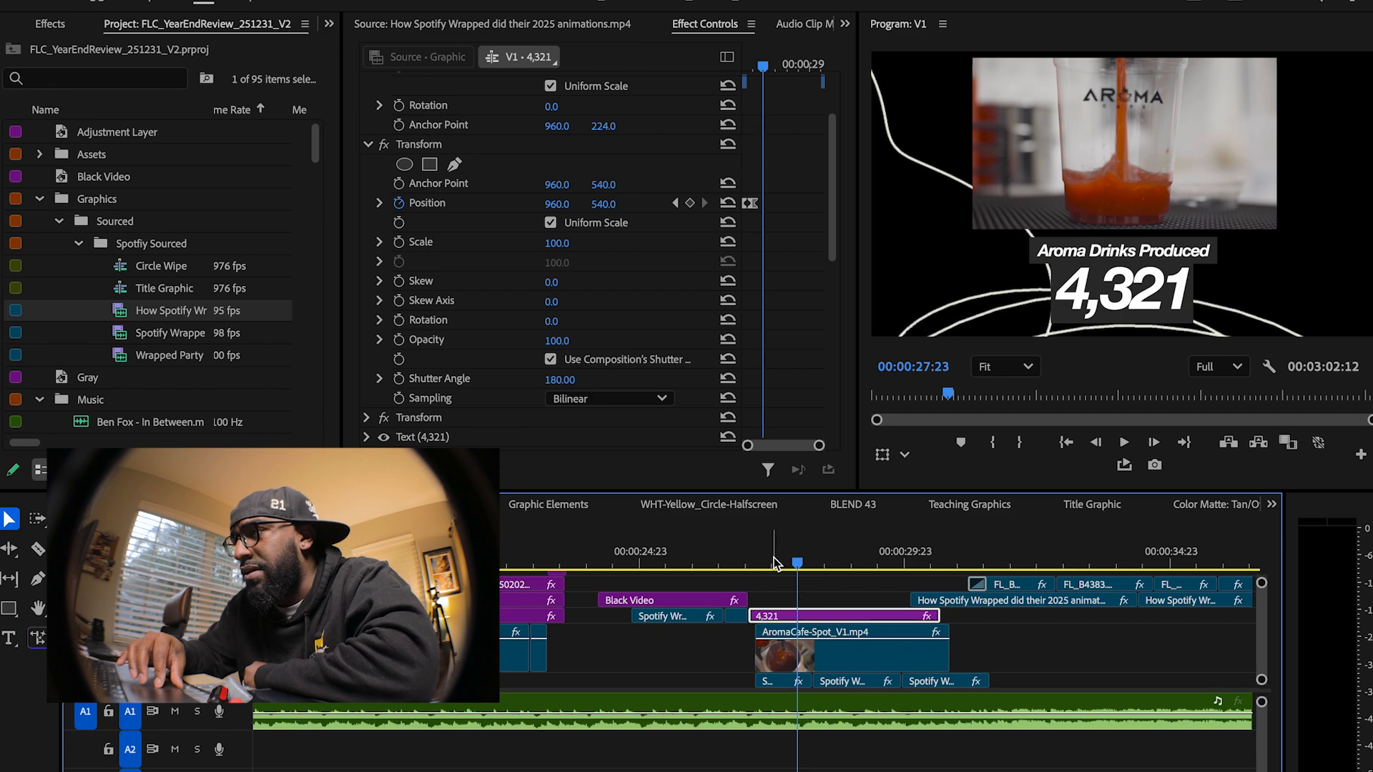
{"action": "left_click_drag", "start_coordinate": [774, 563], "coordinate": [784, 529]}
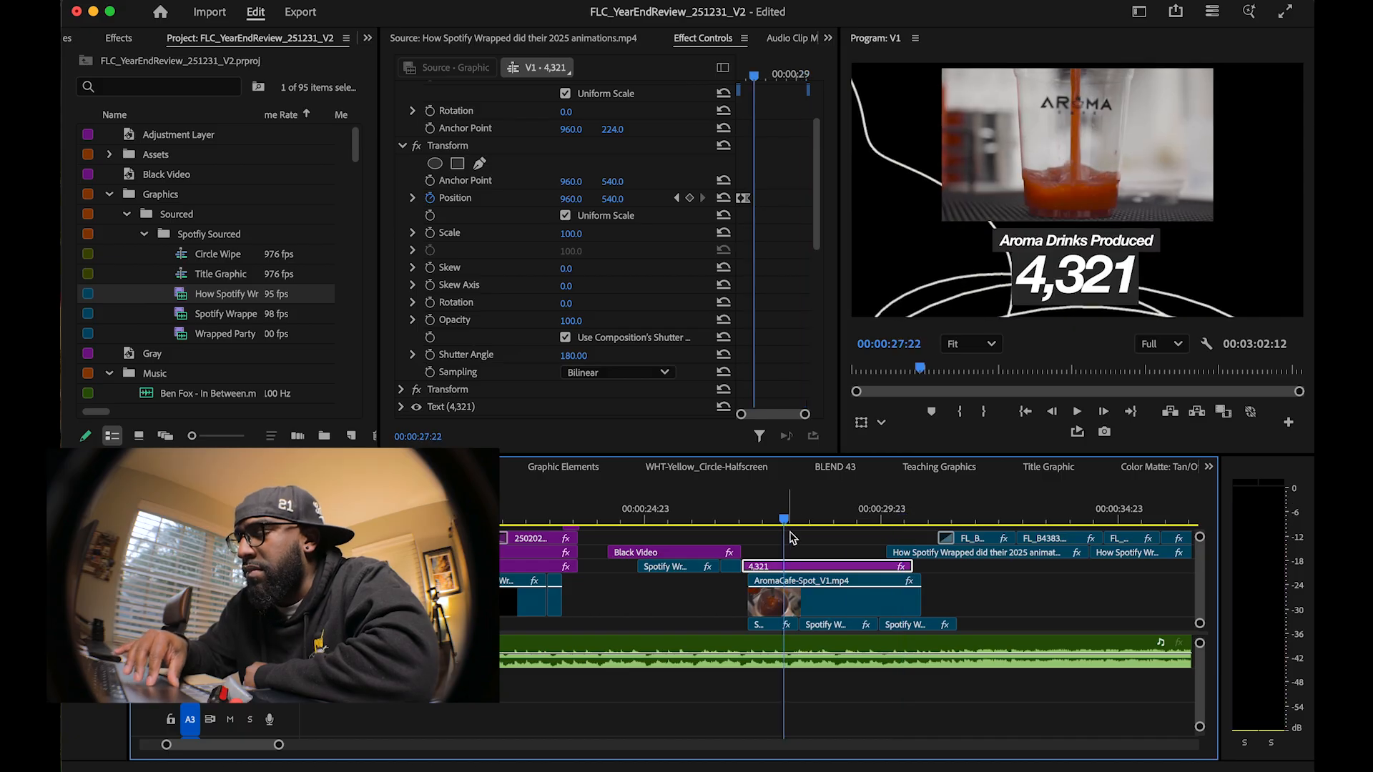
Reveal the first V1 template clip under AromaCafe-Spot_V1.mp4 in the project, open its source and scrub to the 4,201 animation at 00:00:10:14
{"action": "right_click", "coordinate": [763, 627]}
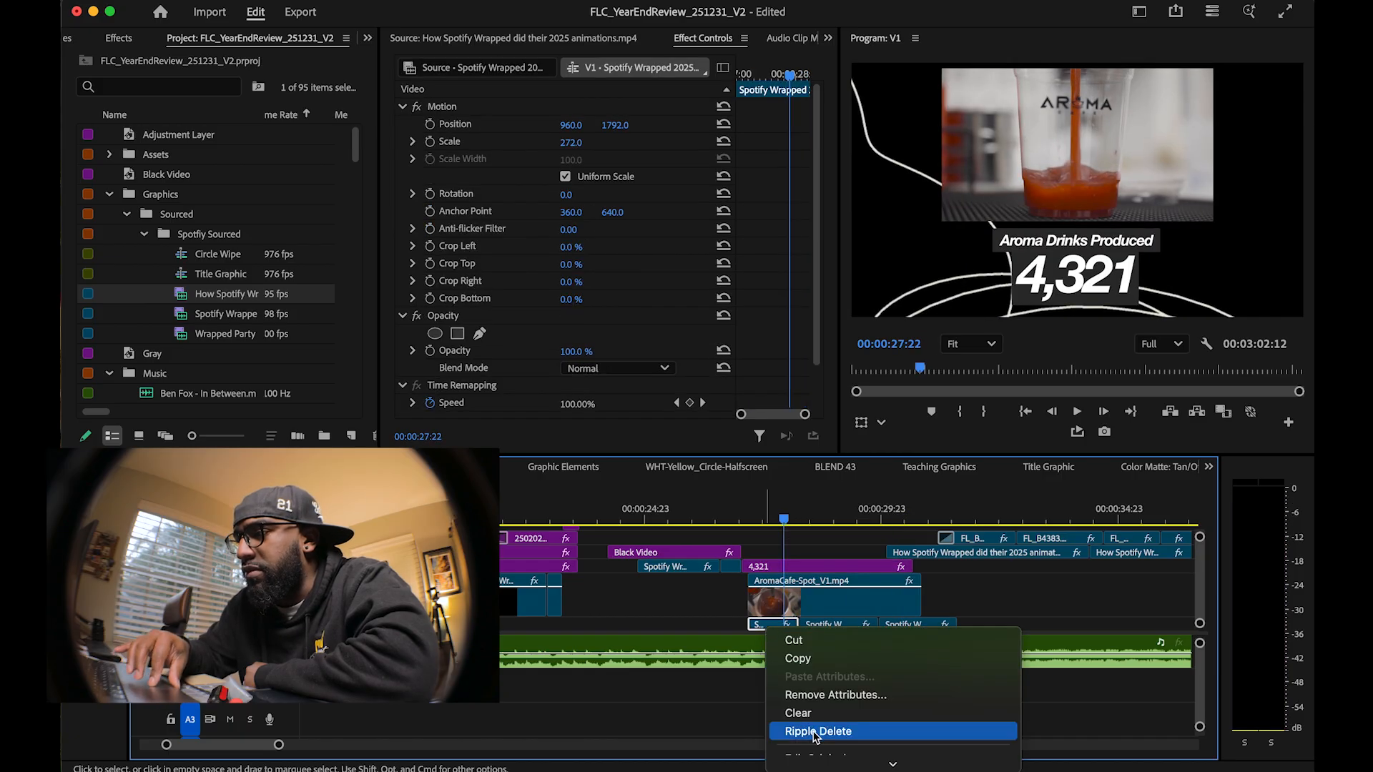
{"action": "scroll", "coordinate": [833, 679], "scroll_direction": "down", "scroll_amount": 5}
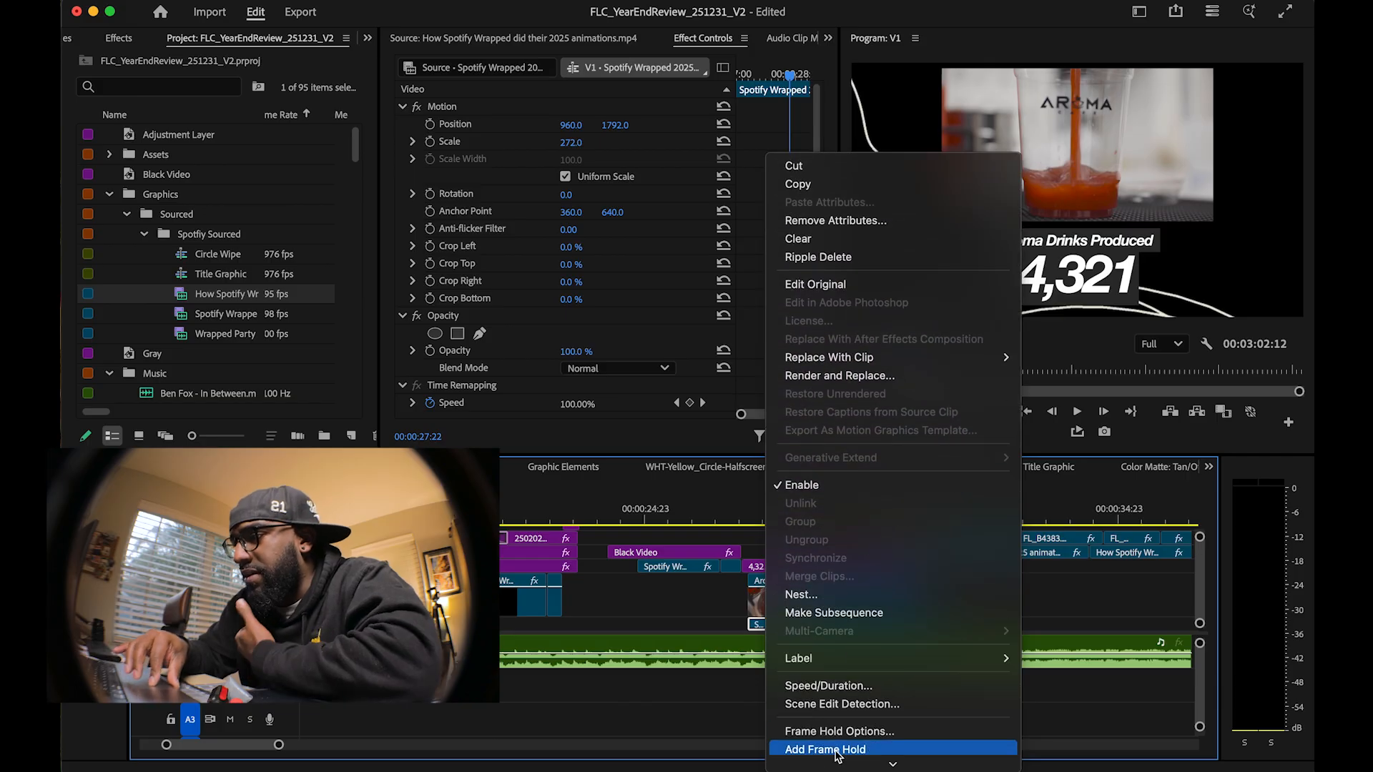
{"action": "scroll", "coordinate": [833, 677], "scroll_direction": "down", "scroll_amount": 5}
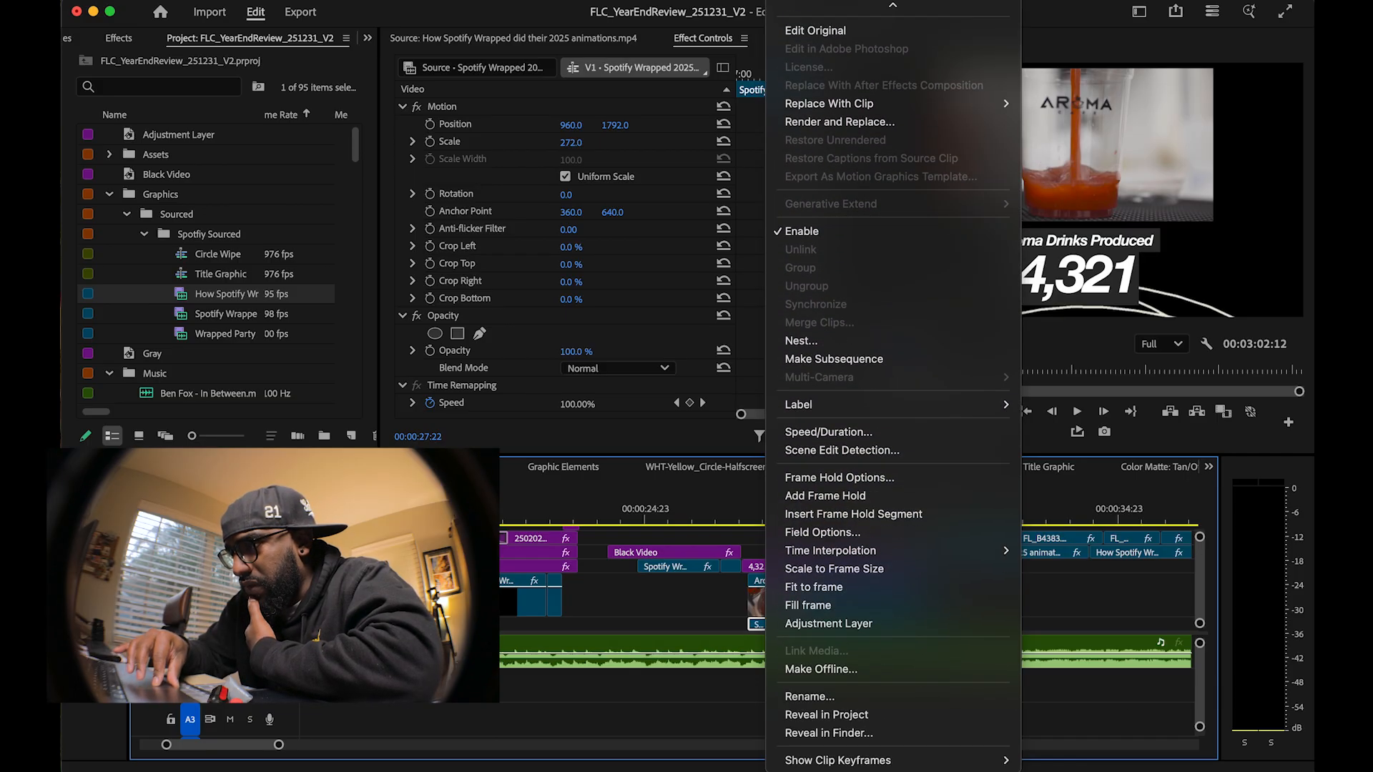
{"action": "left_click", "coordinate": [850, 716]}
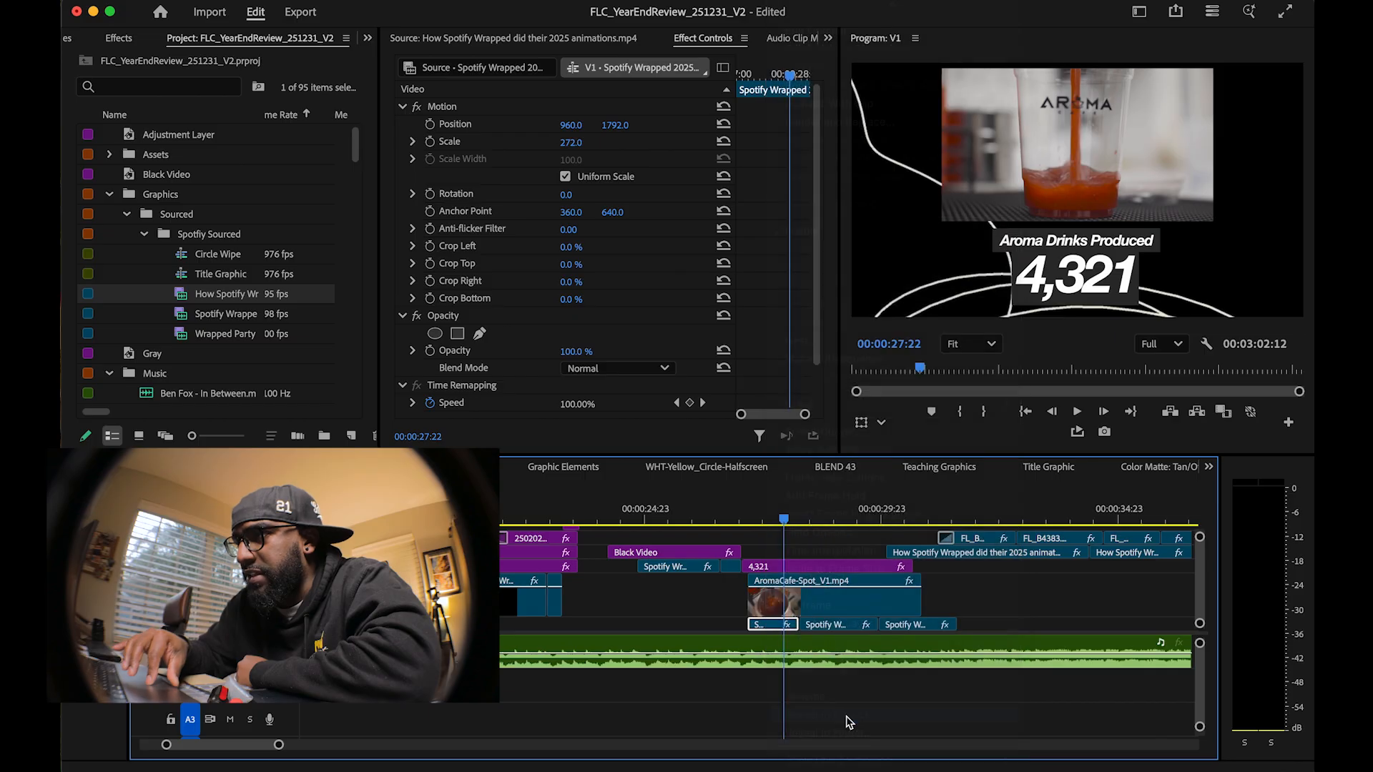
{"action": "double_click", "coordinate": [179, 318]}
{"action": "left_click_drag", "start_coordinate": [712, 393], "coordinate": [509, 438]}
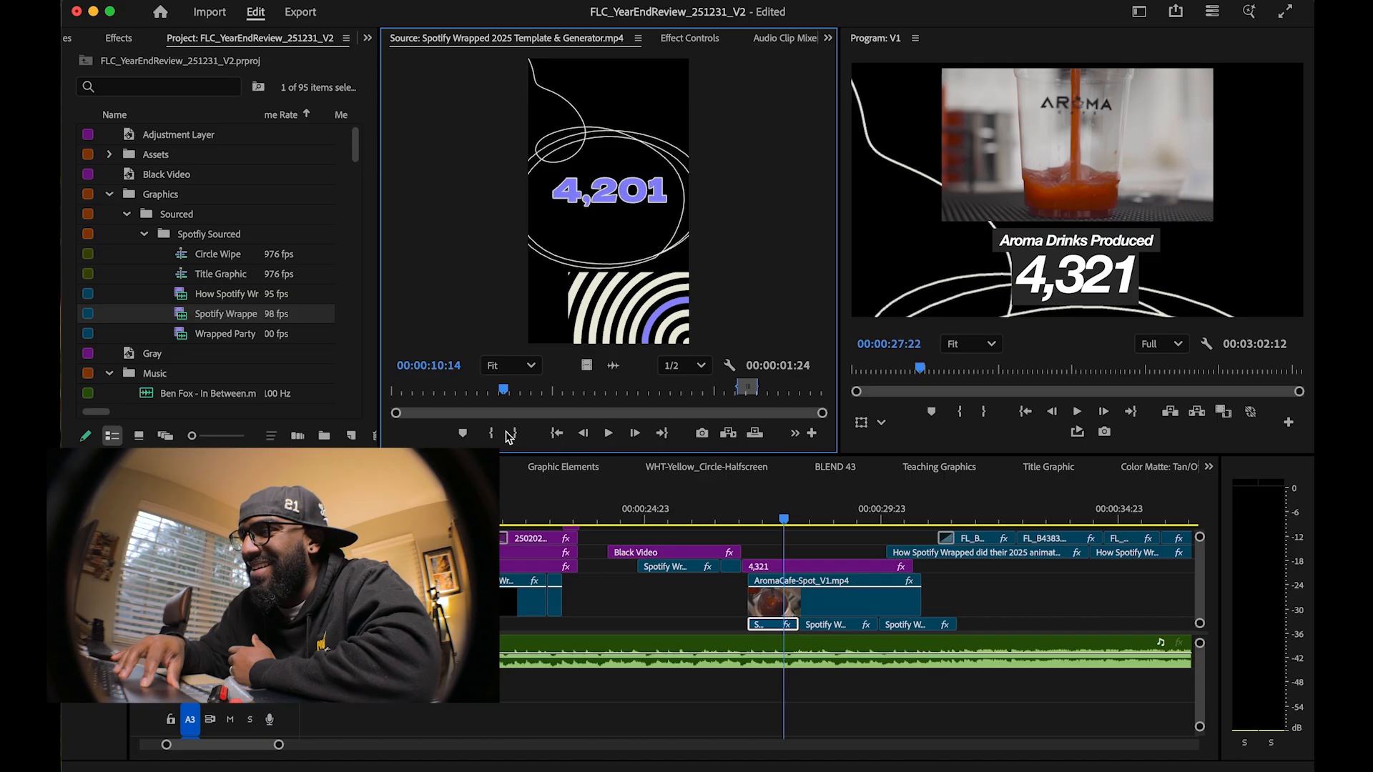
Reset the Motion settings of the first V1 template clip to show its original framing, and undo the reset
{"action": "left_click", "coordinate": [763, 628]}
{"action": "left_click", "coordinate": [697, 39]}
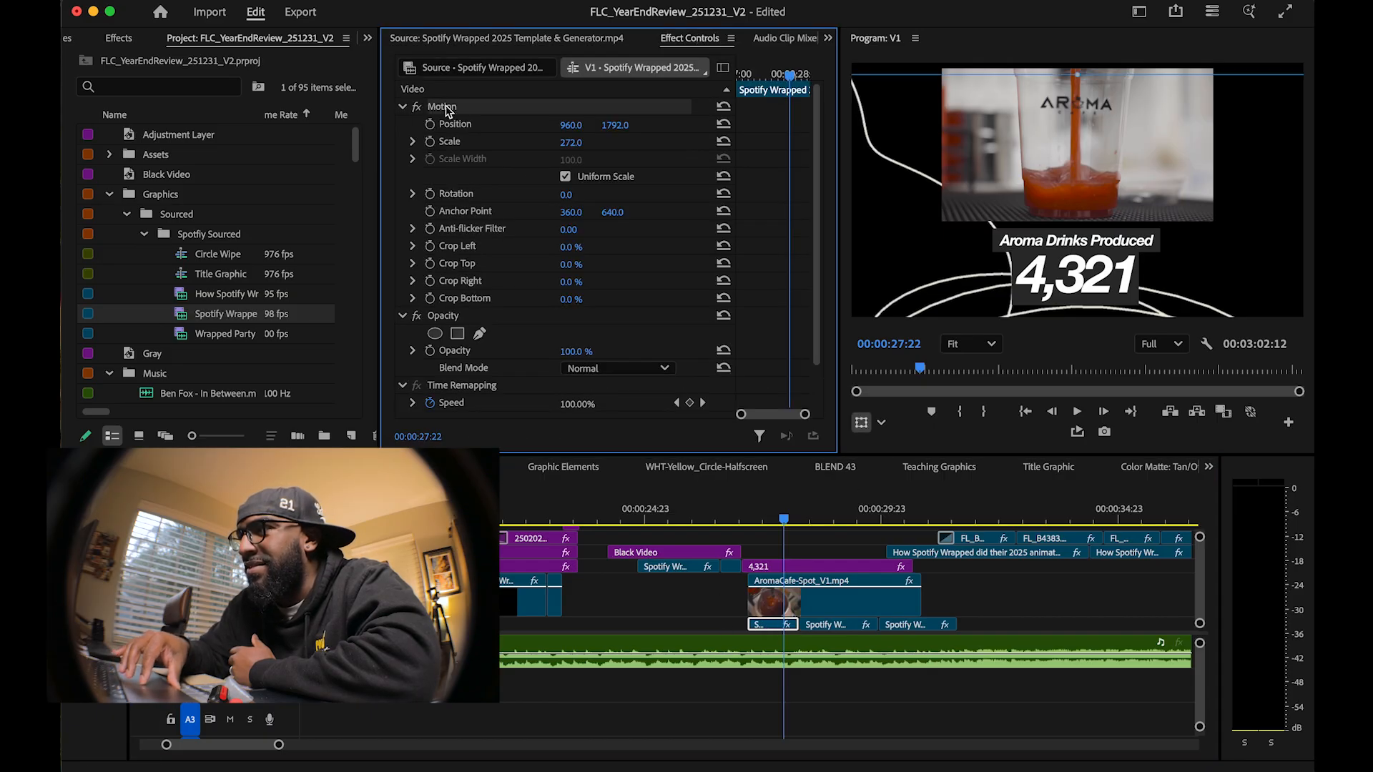
{"action": "left_click", "coordinate": [724, 107]}
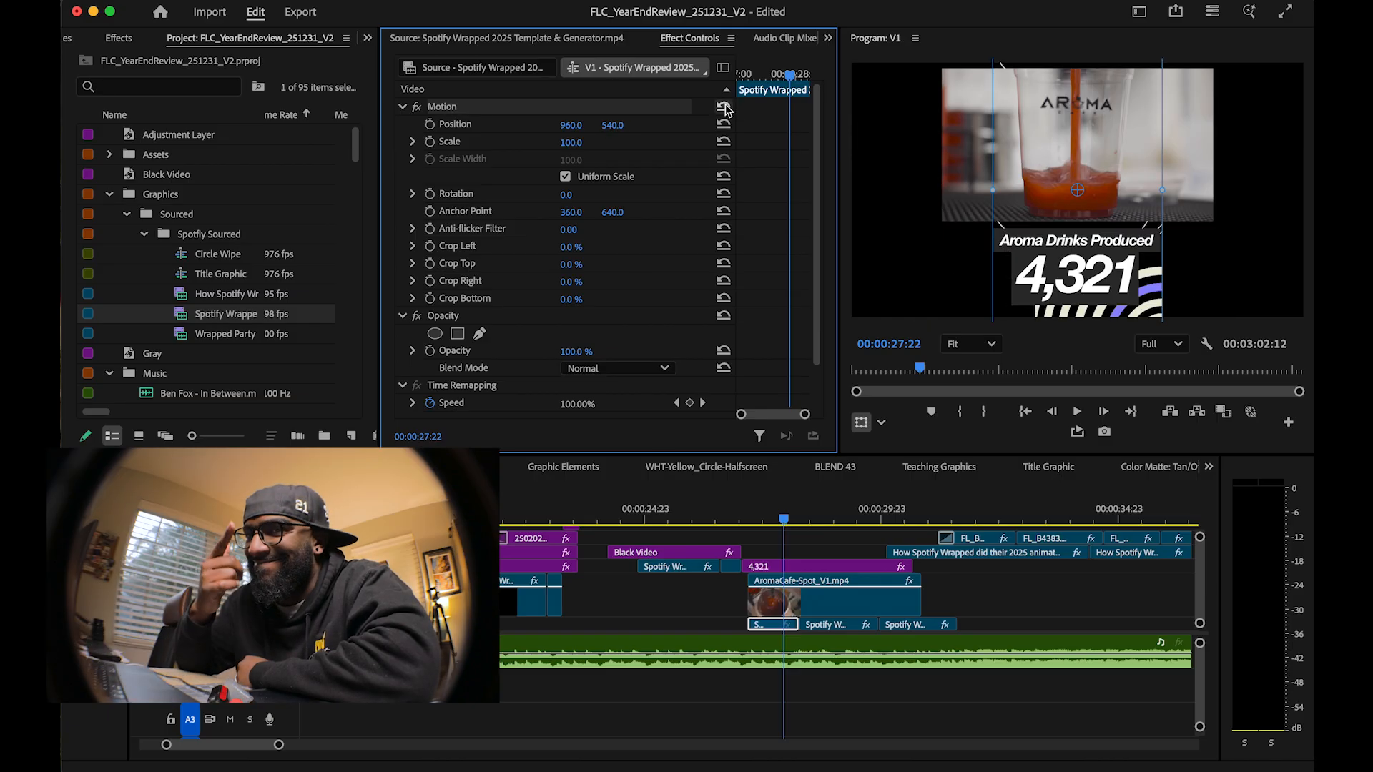
{"action": "key", "text": "super+z"}
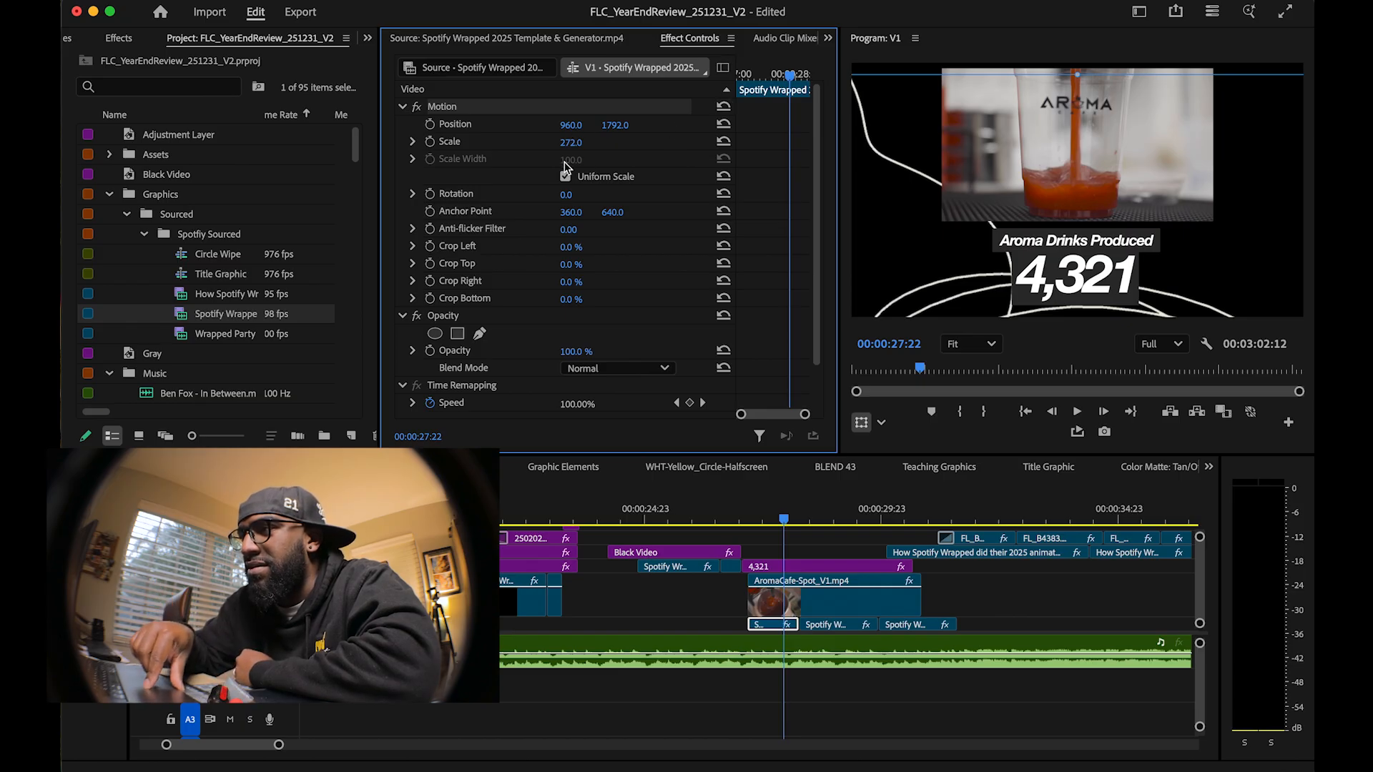
Try changing the V1 template clip's scale and vertical position, and undo both changes
{"action": "left_click_drag", "start_coordinate": [577, 147], "coordinate": [508, 146]}
{"action": "mouse_move", "coordinate": [615, 125]}
{"action": "left_mouse_down"}
{"action": "mouse_move", "coordinate": [308, 126]}
{"action": "mouse_move", "coordinate": [619, 126]}
{"action": "left_mouse_up"}
{"action": "key", "text": "super+z"}
{"action": "key", "text": "super+z"}
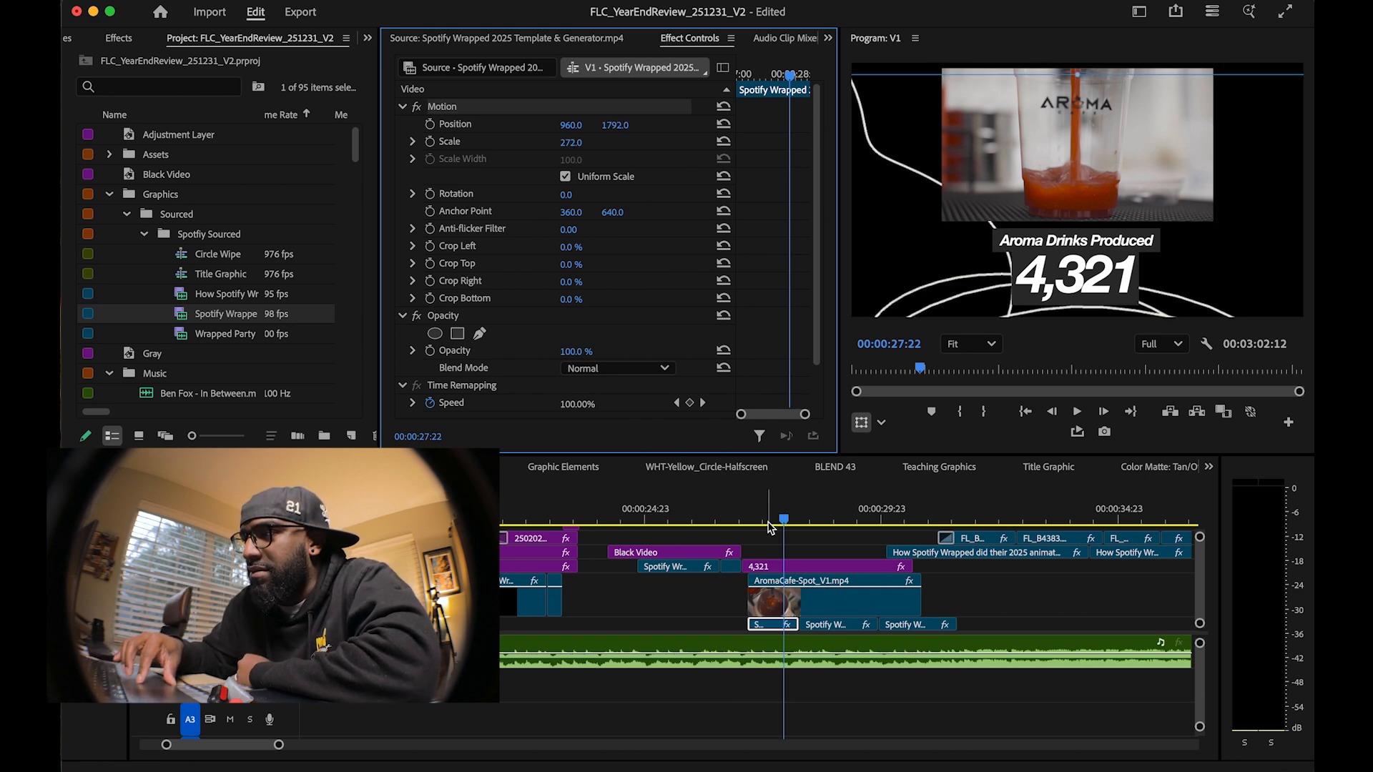
Play through the purple circle transition, select the first How Spotify Wrapped clip on V4, and review its start at 00:00:30:09
{"action": "left_click_drag", "start_coordinate": [778, 505], "coordinate": [804, 513]}
{"action": "key", "text": "space"}
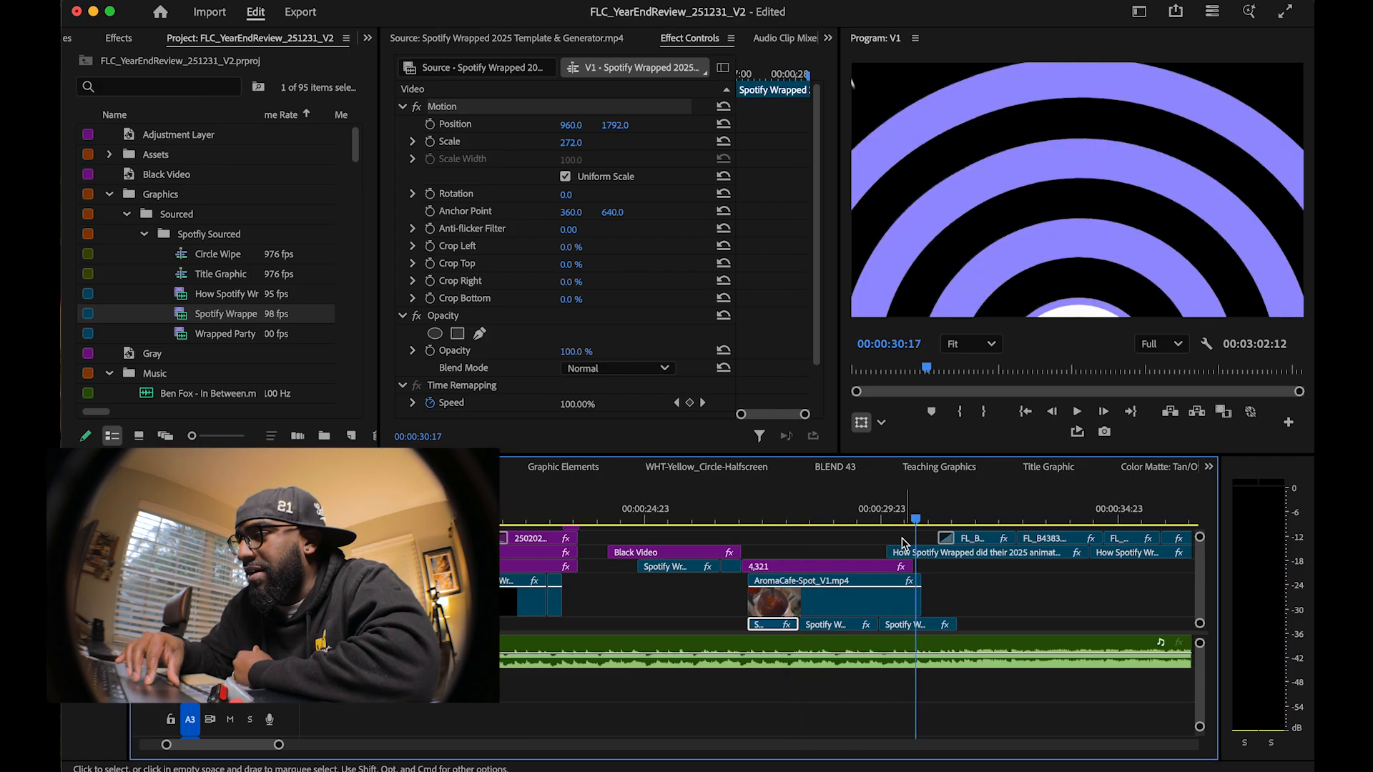
{"action": "scroll", "coordinate": [905, 532], "scroll_direction": "right", "scroll_amount": 5}
{"action": "scroll", "coordinate": [901, 536], "scroll_direction": "up", "scroll_amount": 1}
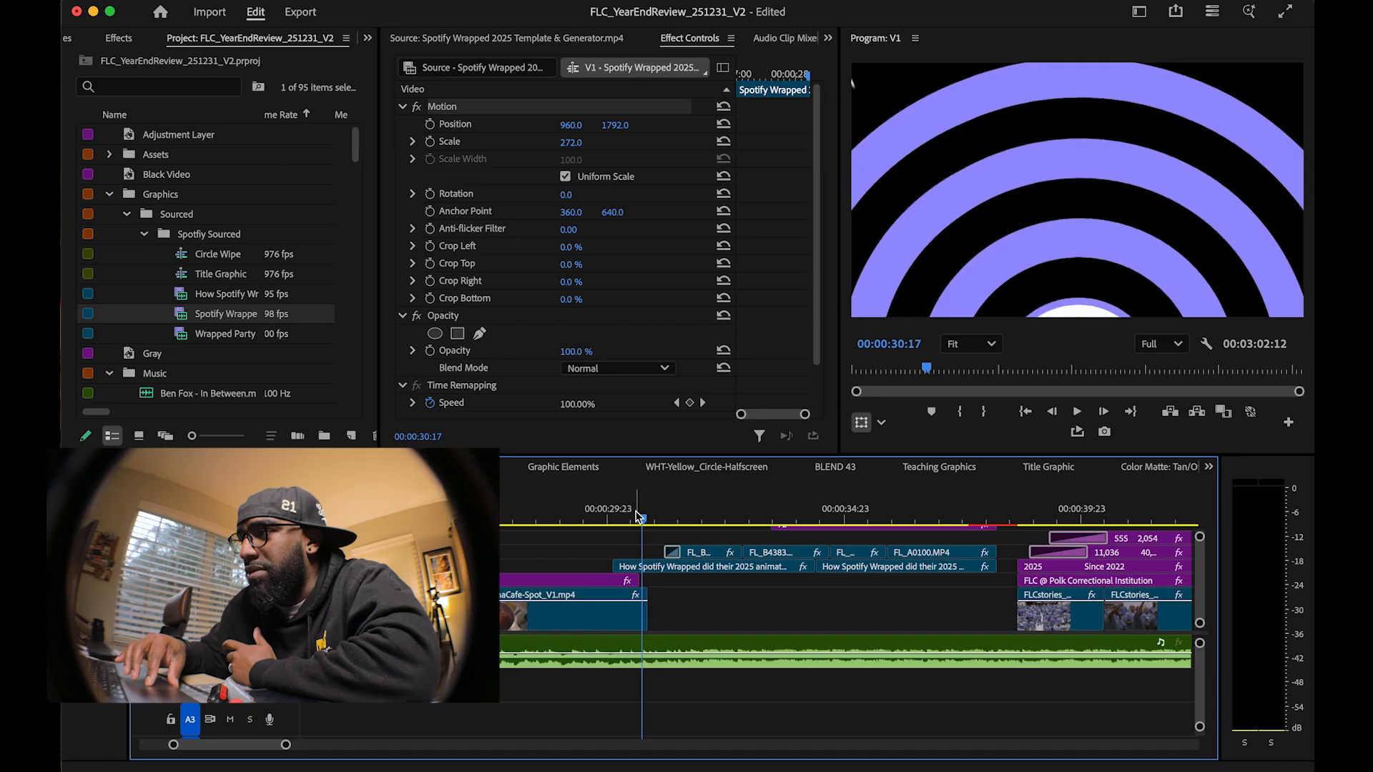
{"action": "left_click", "coordinate": [660, 567]}
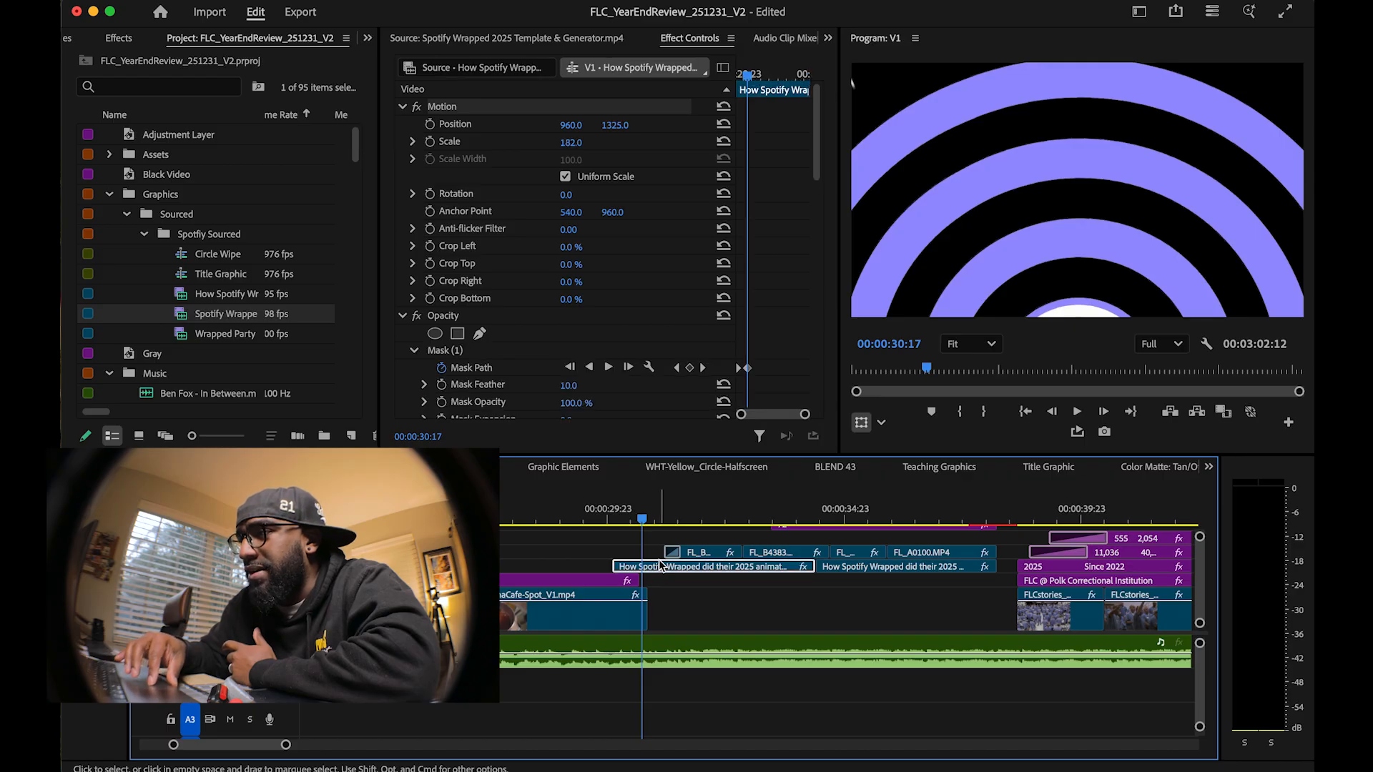
{"action": "left_click", "coordinate": [627, 514]}
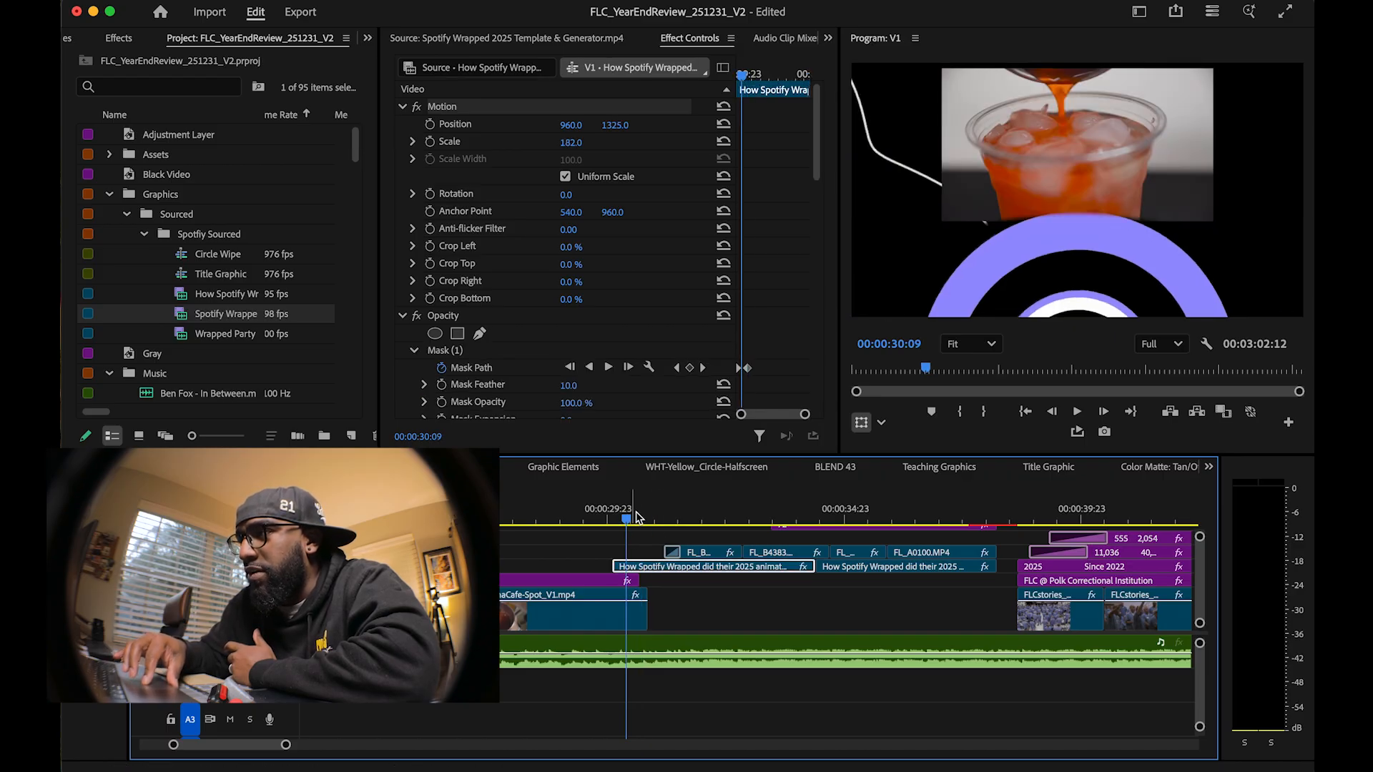
Open the source of How Spotify Wrapped did their 2025 animations.mp4 and scrub to the black-and-white circle animation at 00:00:35:05
{"action": "left_click", "coordinate": [545, 35]}
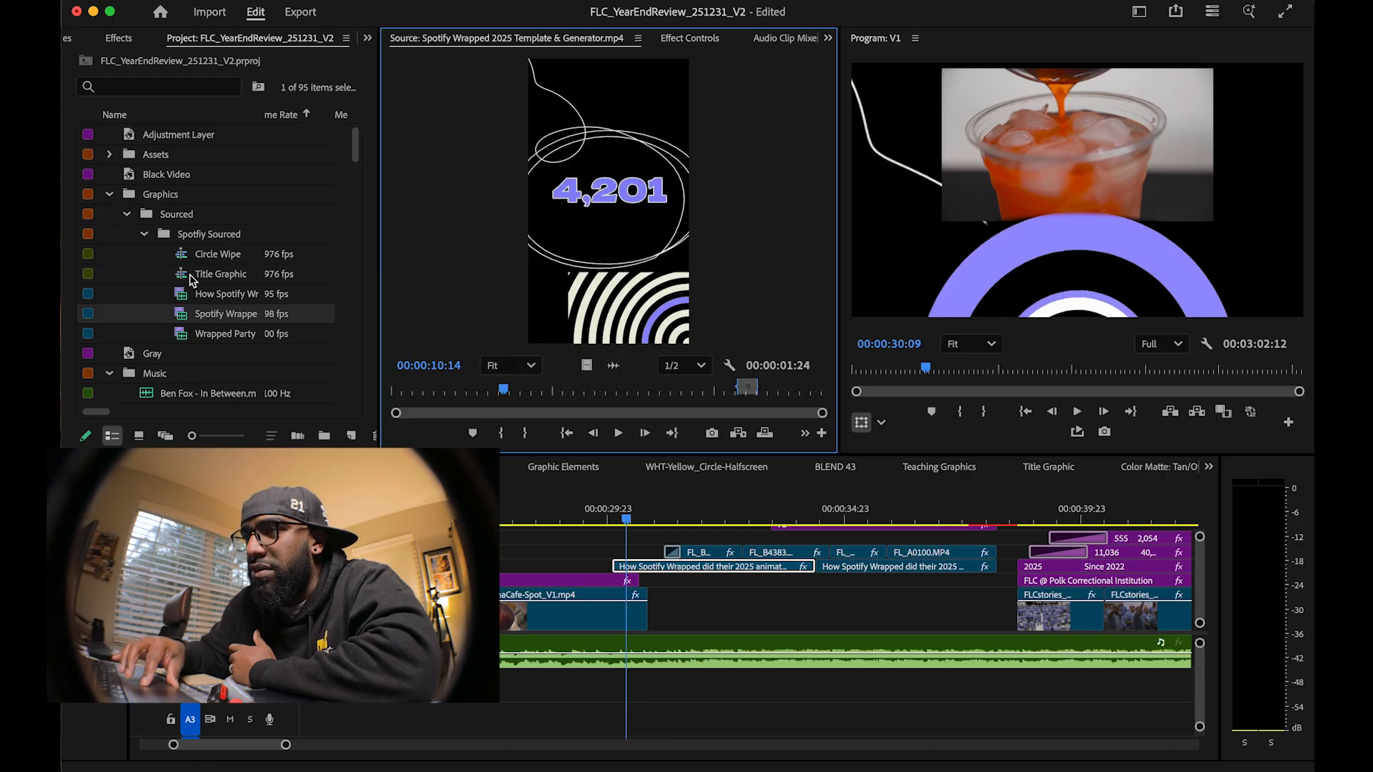
{"action": "double_click", "coordinate": [177, 298]}
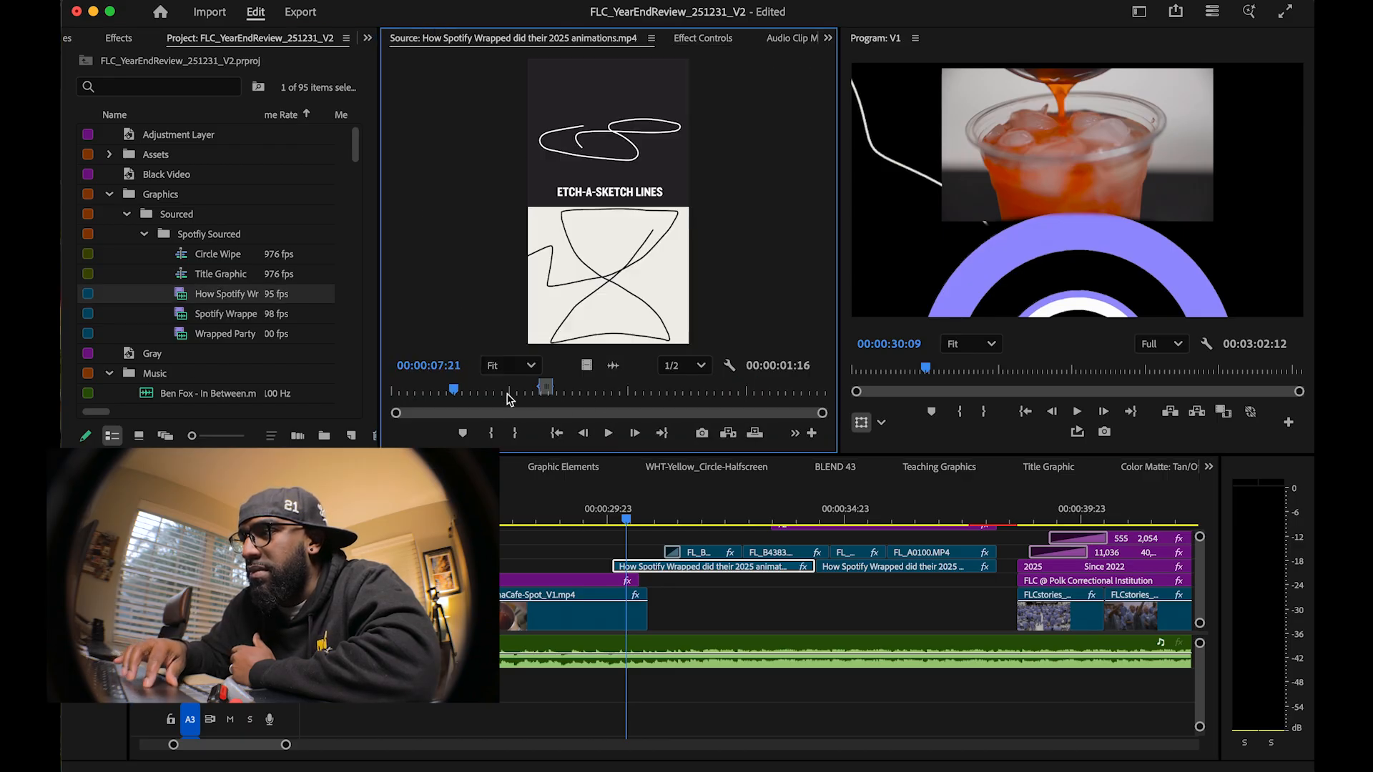
{"action": "mouse_move", "coordinate": [452, 389]}
{"action": "left_mouse_down"}
{"action": "mouse_move", "coordinate": [537, 395]}
{"action": "mouse_move", "coordinate": [484, 397]}
{"action": "left_mouse_up"}
{"action": "key", "text": "space"}
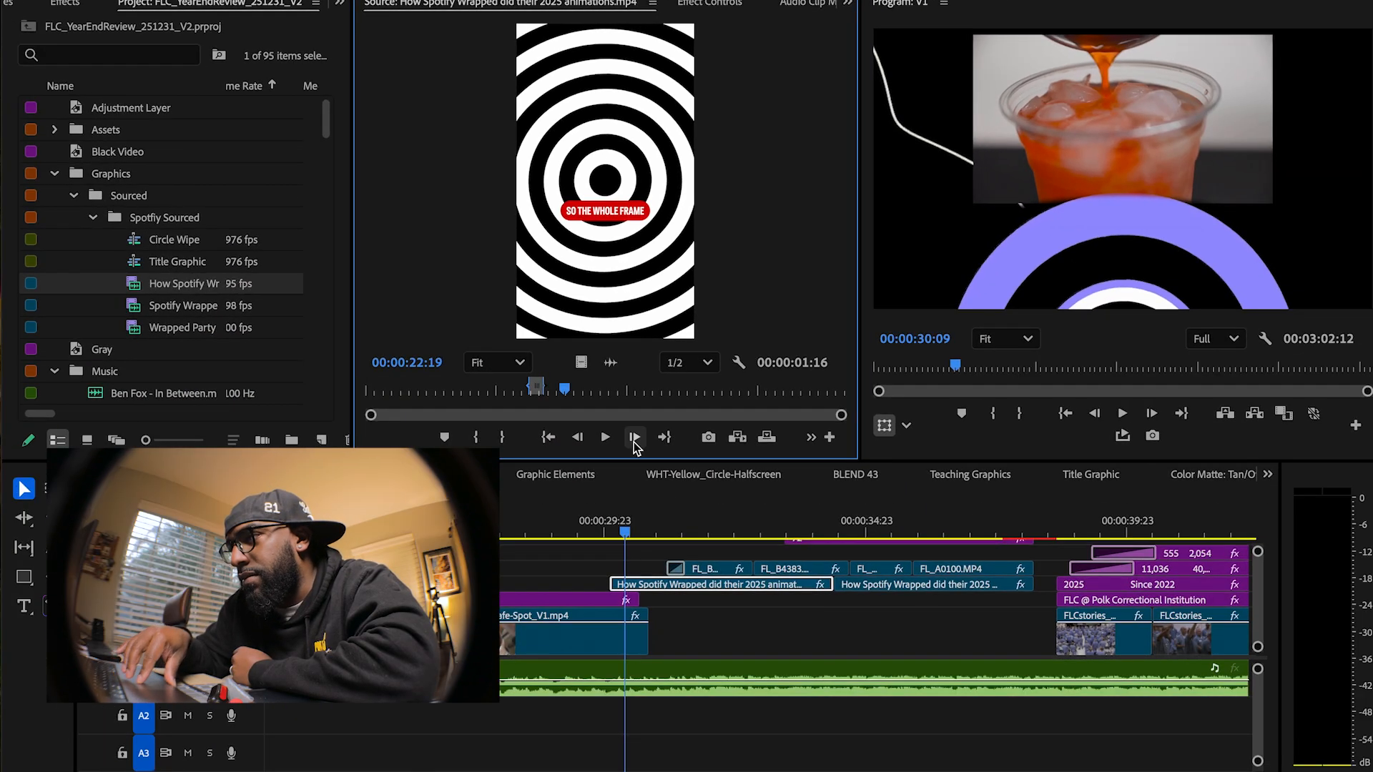
{"action": "left_click", "coordinate": [826, 600]}
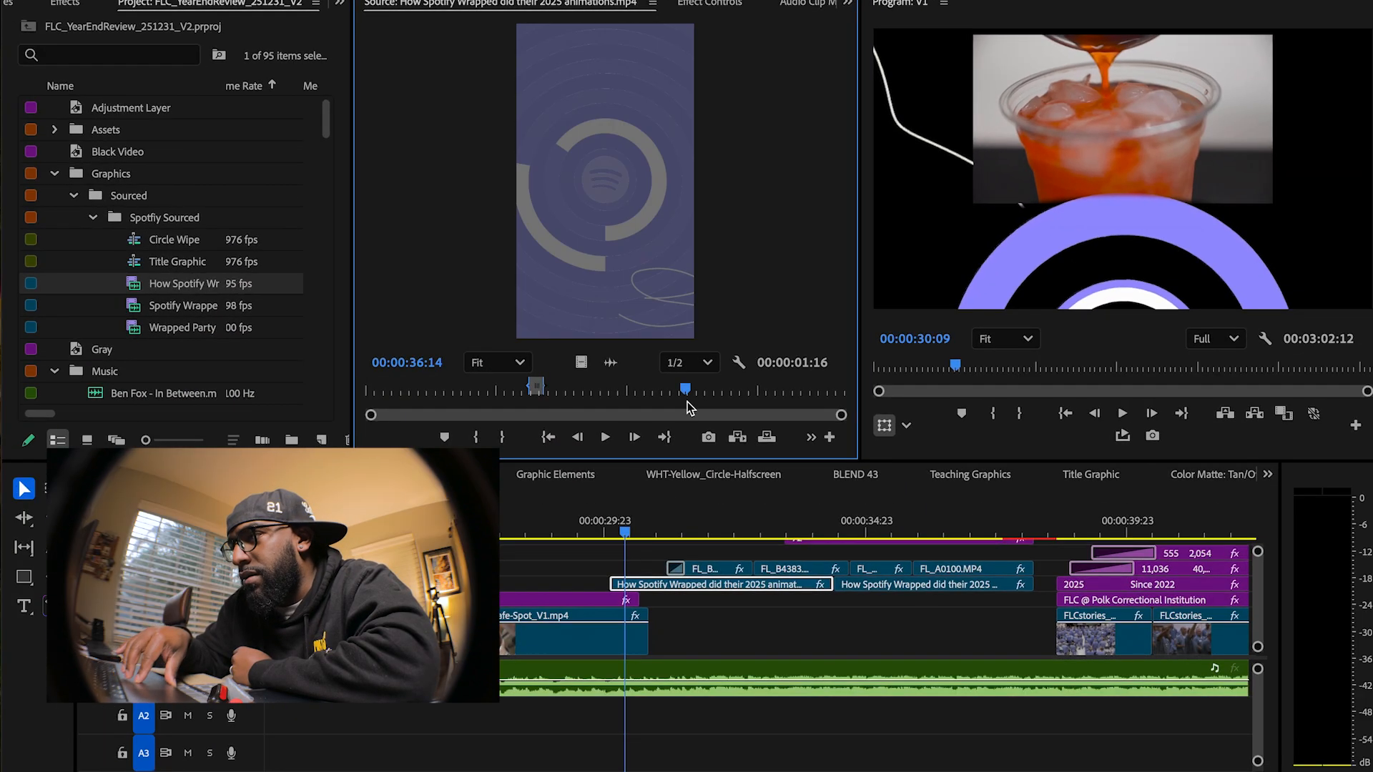
{"action": "mouse_move", "coordinate": [699, 398]}
{"action": "left_mouse_down"}
{"action": "mouse_move", "coordinate": [723, 397]}
{"action": "mouse_move", "coordinate": [643, 397]}
{"action": "mouse_move", "coordinate": [675, 396]}
{"action": "left_mouse_up"}
Scrub the circle transition to 00:00:30:12, try changing the clip's vertical position, and undo the change
{"action": "left_click", "coordinate": [640, 532]}
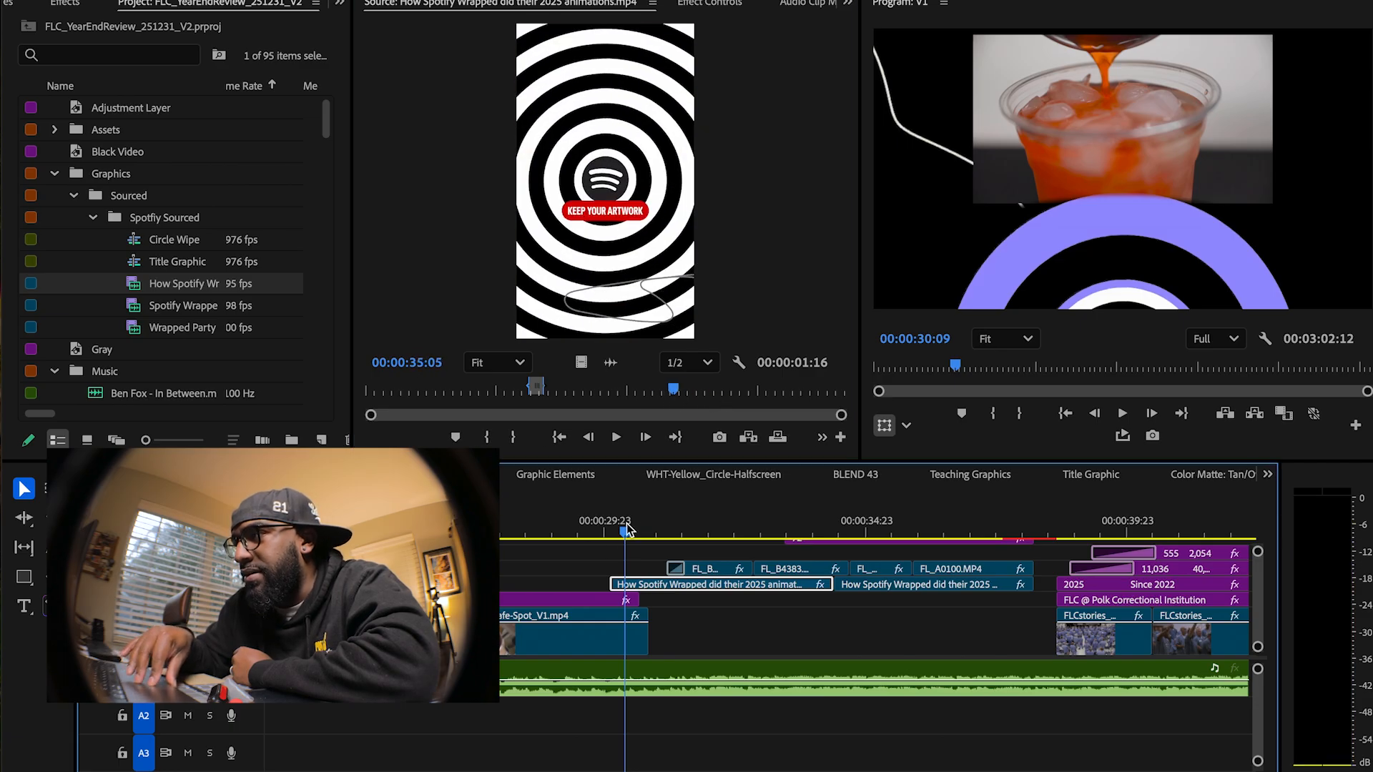
{"action": "mouse_move", "coordinate": [640, 531]}
{"action": "left_mouse_down"}
{"action": "mouse_move", "coordinate": [613, 533]}
{"action": "mouse_move", "coordinate": [639, 538]}
{"action": "left_mouse_up"}
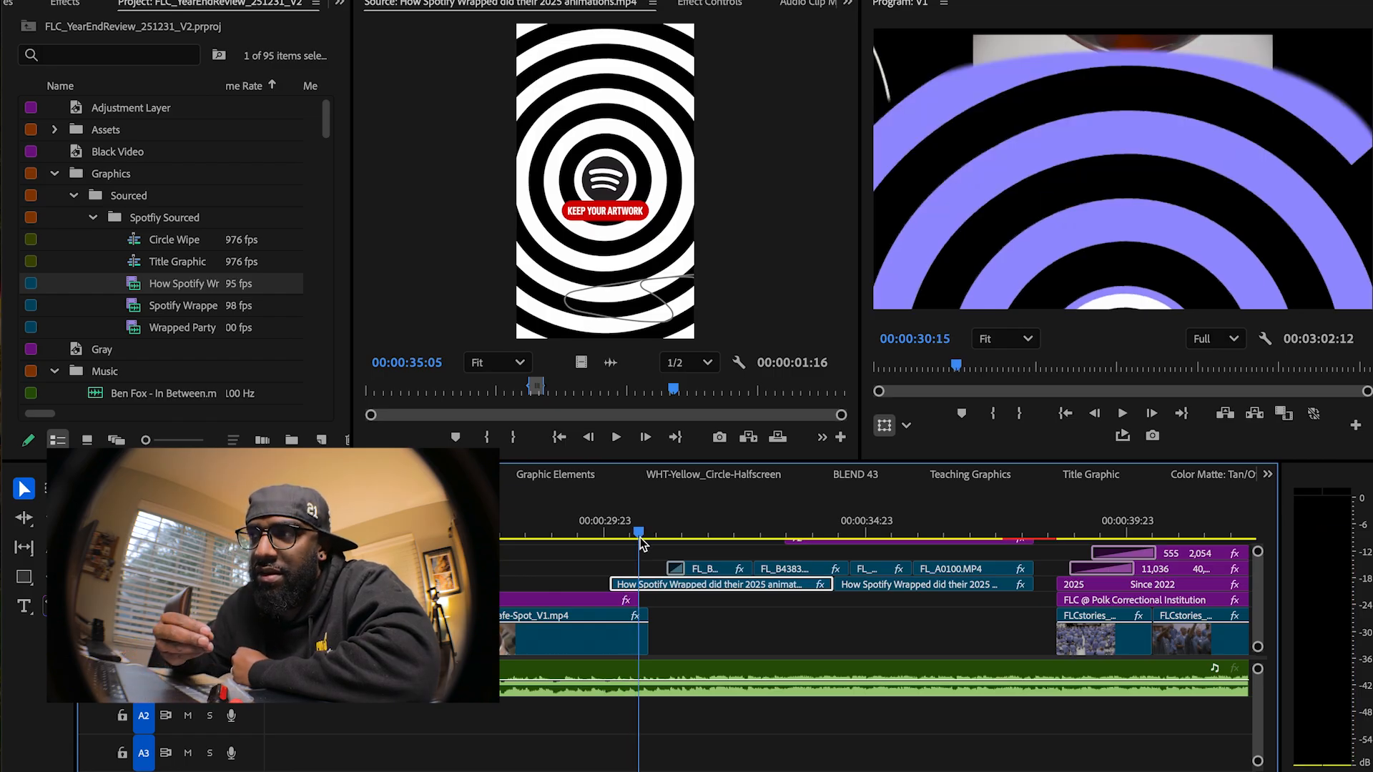
{"action": "left_click", "coordinate": [723, 6]}
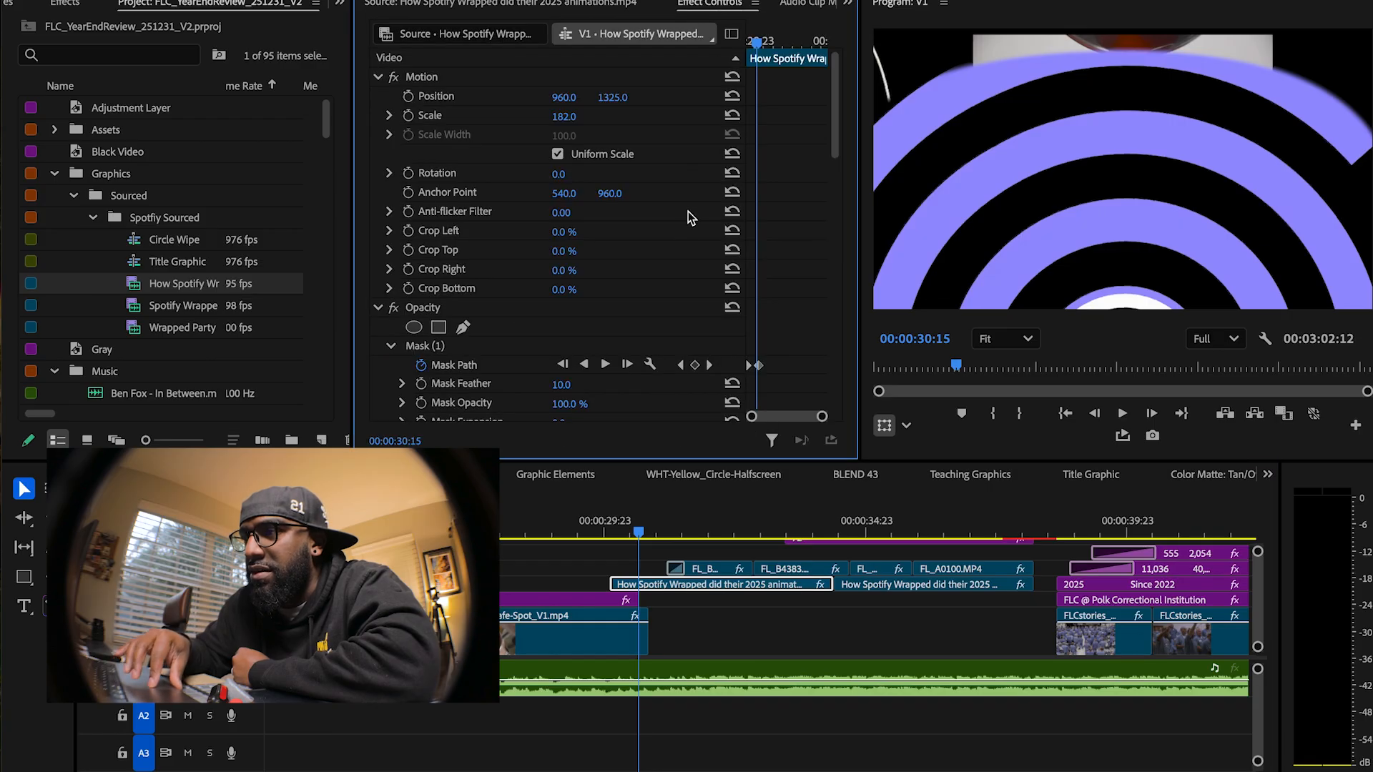
{"action": "left_click_drag", "start_coordinate": [643, 536], "coordinate": [632, 537]}
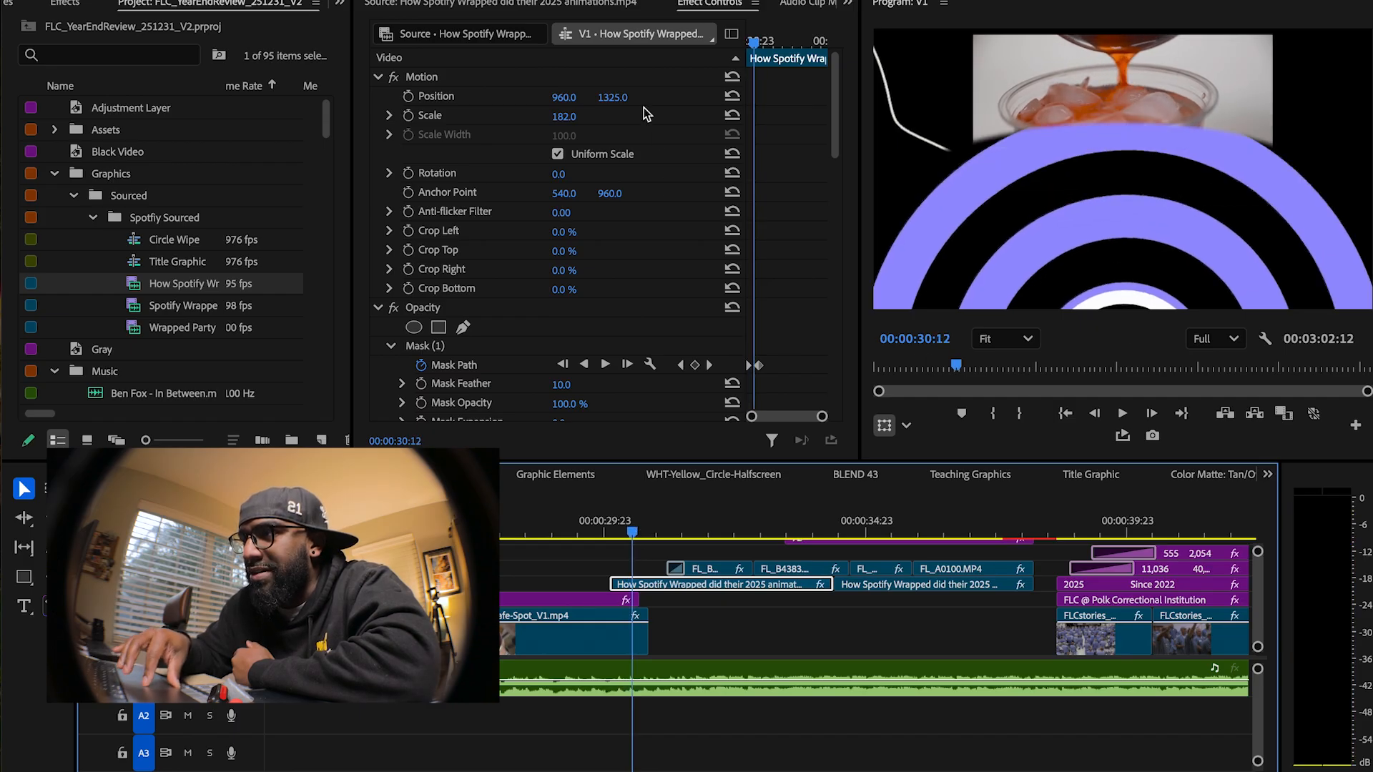
{"action": "left_click_drag", "start_coordinate": [613, 97], "coordinate": [619, 98]}
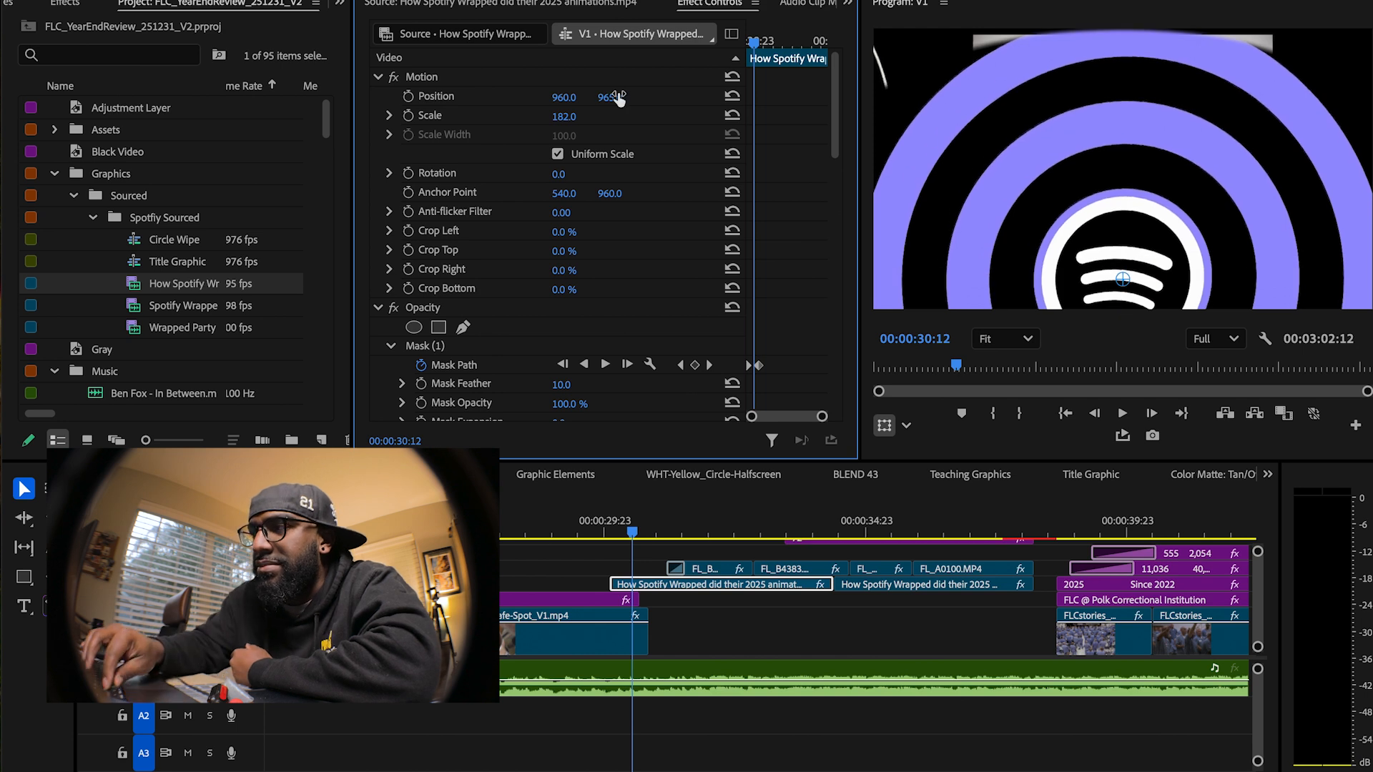
{"action": "key", "text": "ctrl+z"}
Select FL_B4403.MP4 above the circle animation and review its Motion settings at 00:00:31:17
{"action": "left_click_drag", "start_coordinate": [670, 533], "coordinate": [696, 532]}
{"action": "left_click", "coordinate": [718, 572]}
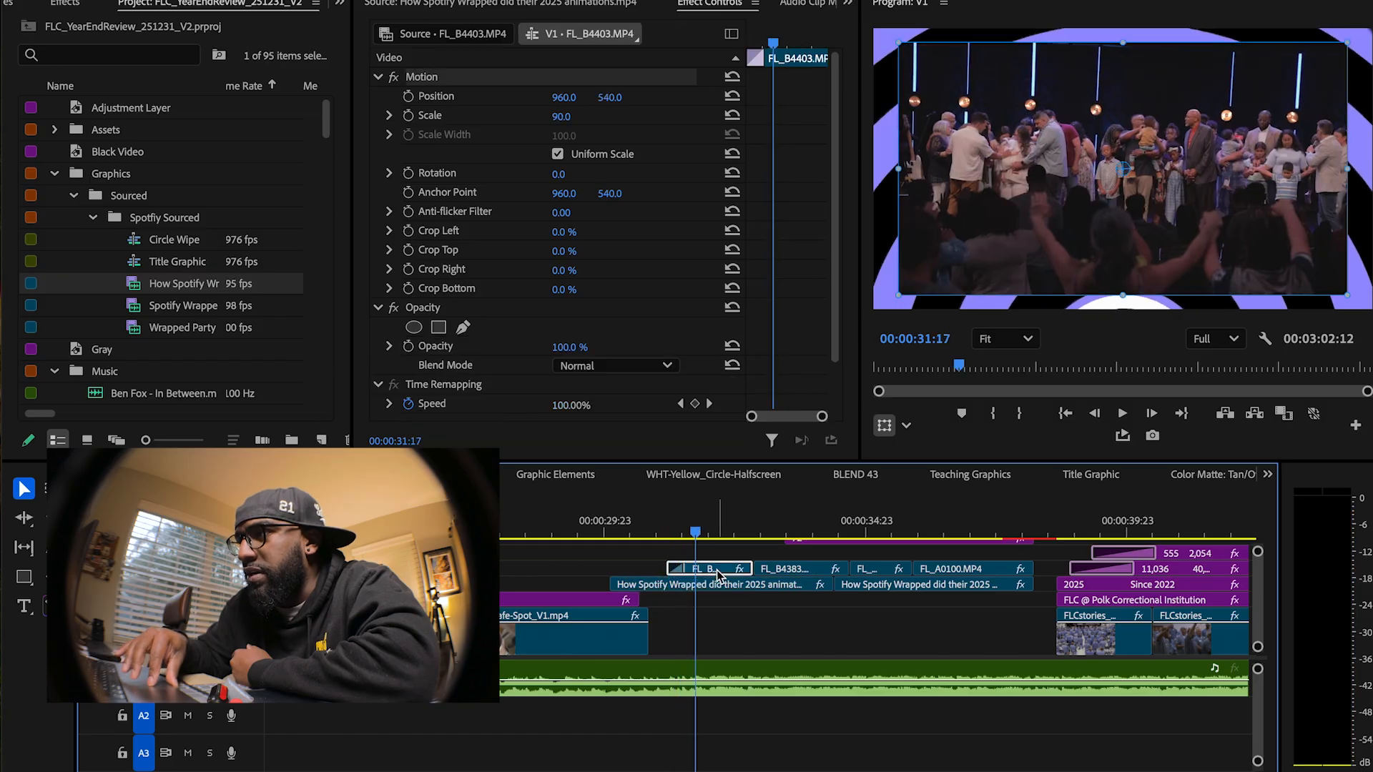
{"action": "scroll", "coordinate": [788, 343], "scroll_direction": "down", "scroll_amount": 2}
{"action": "scroll", "coordinate": [788, 343], "scroll_direction": "up", "scroll_amount": 2}
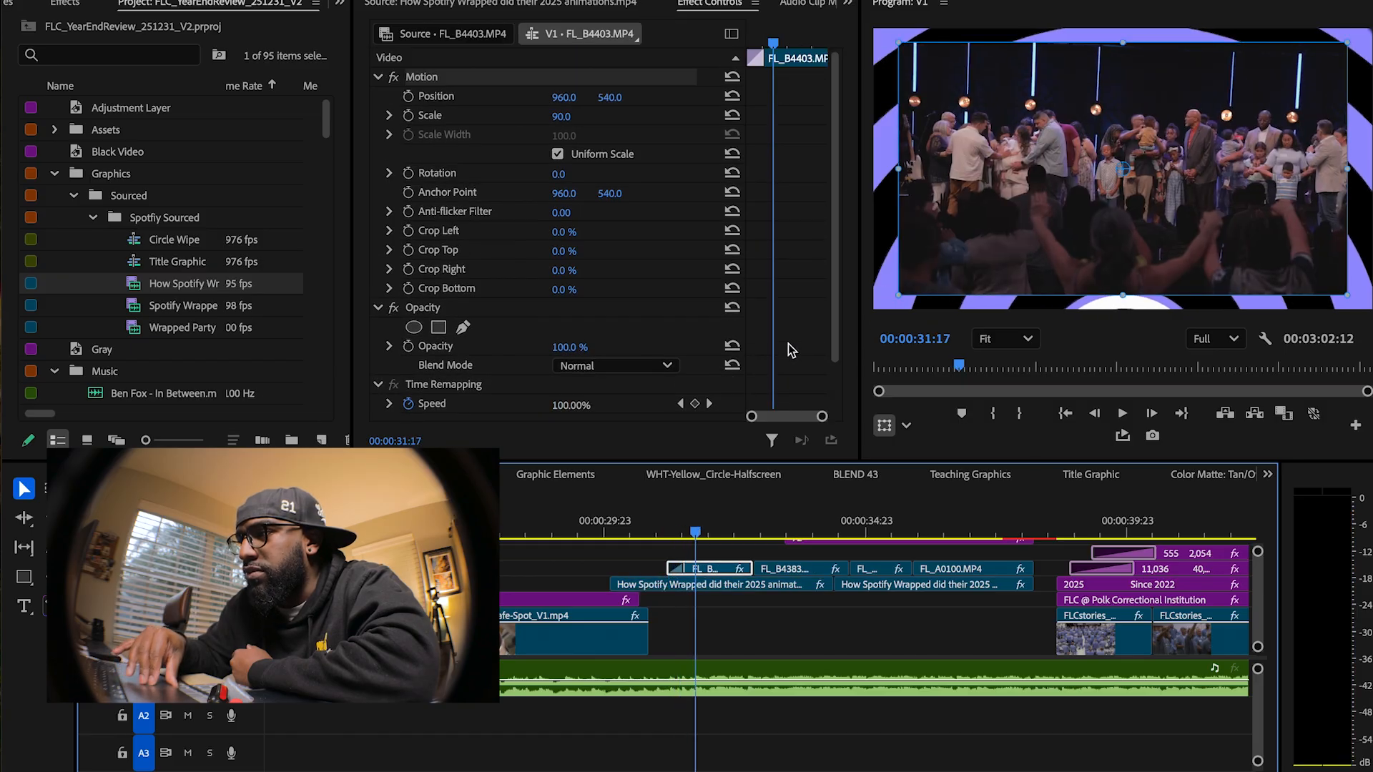
{"action": "scroll", "coordinate": [683, 625], "scroll_direction": "down", "scroll_amount": 1}
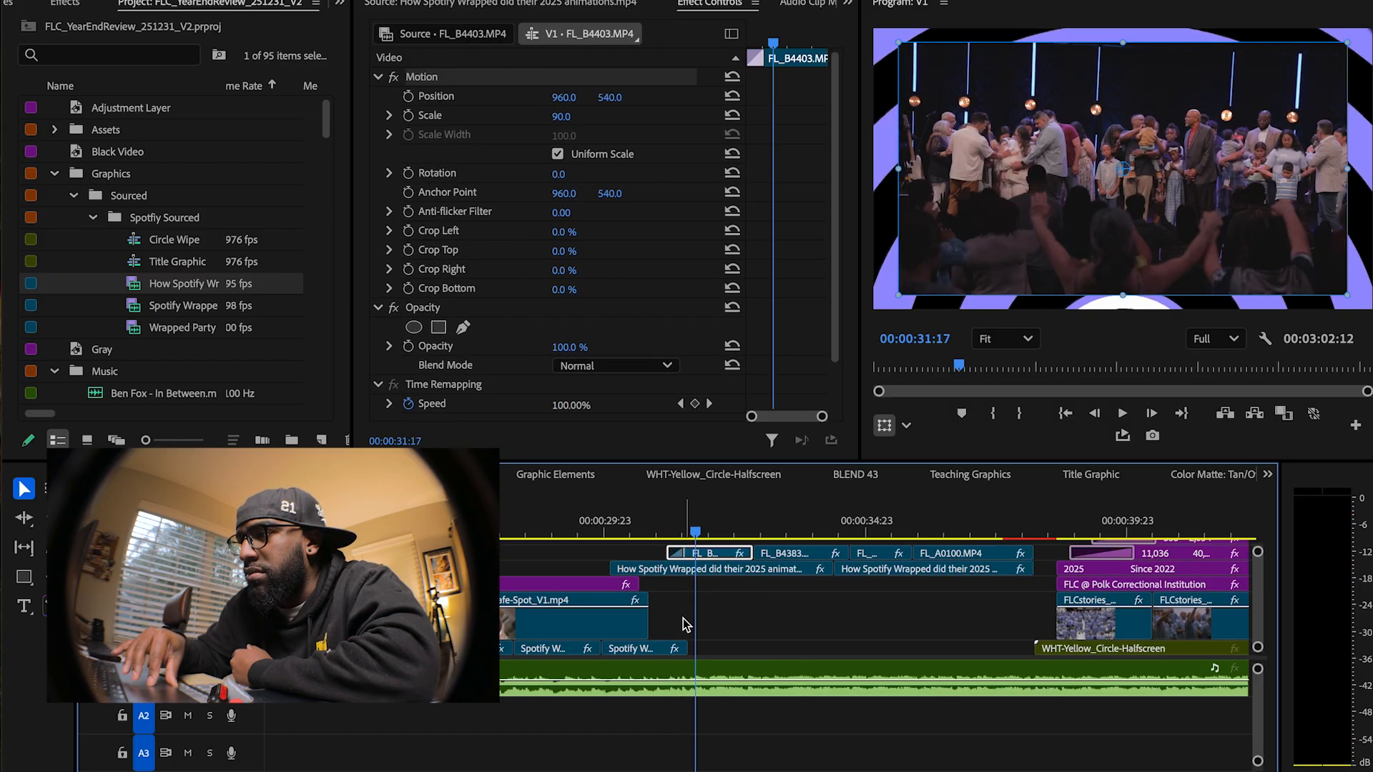
Move to the start of FL_B4403.MP4 at 00:00:31:04 and enlarge track V5 to show the clip's Slide transition
{"action": "left_click", "coordinate": [700, 531]}
{"action": "left_click_drag", "start_coordinate": [654, 514], "coordinate": [659, 515]}
{"action": "key", "text": "Left"}
{"action": "key", "text": "Left"}
{"action": "key", "text": "Left"}
{"action": "key", "text": "Left"}
{"action": "key", "text": "Left"}
{"action": "key", "text": "equal"}
{"action": "key", "text": "equal"}
{"action": "key", "text": "equal"}
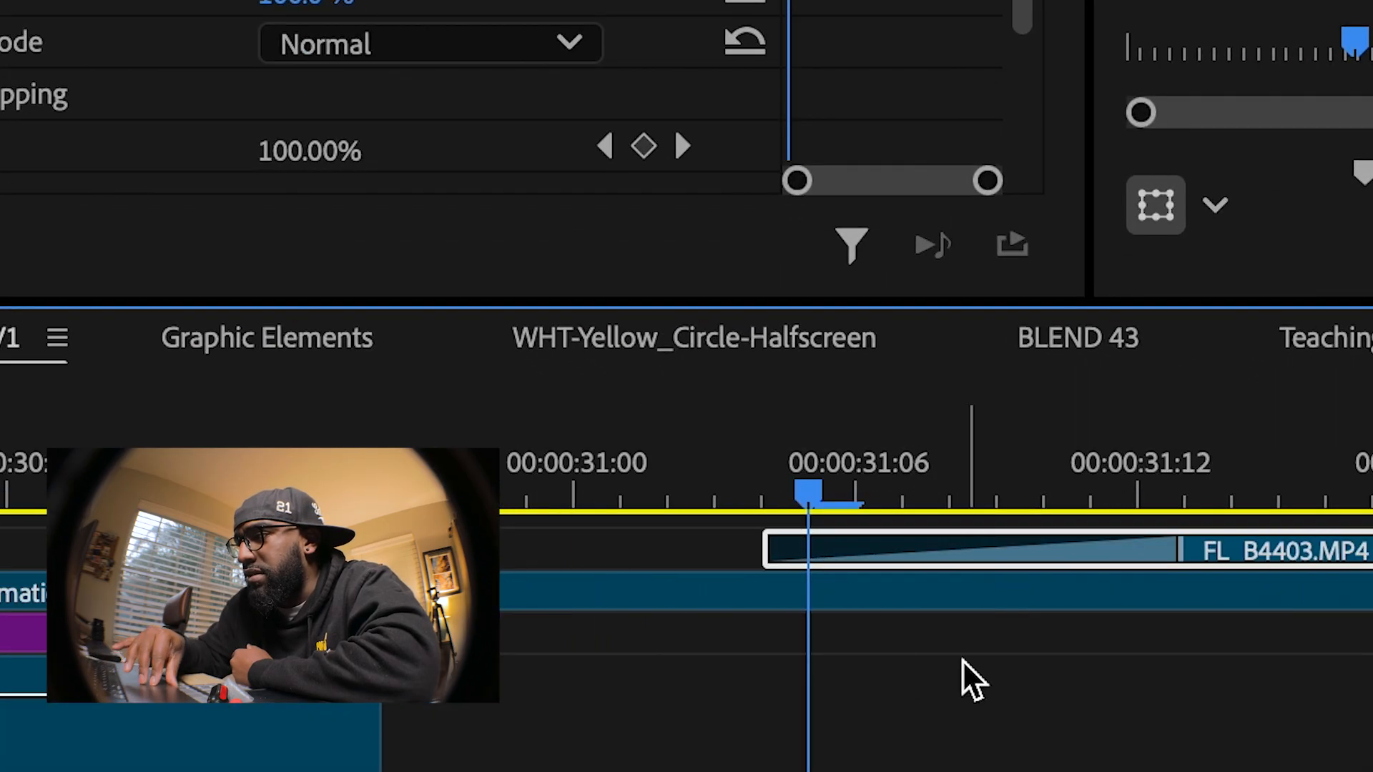
{"action": "scroll", "coordinate": [959, 668], "scroll_direction": "up", "scroll_amount": 3}
{"action": "left_click_drag", "start_coordinate": [2, 656], "coordinate": [1, 528]}
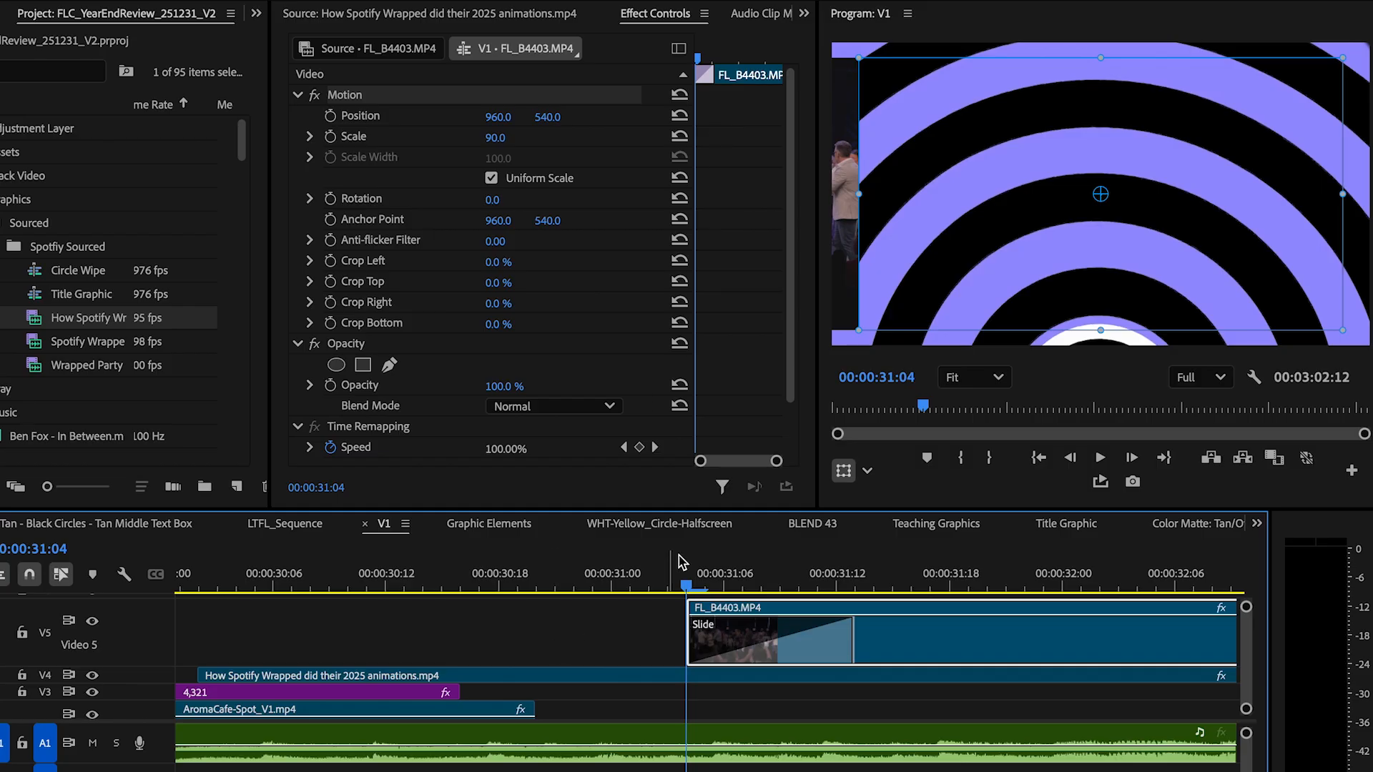
Play FL_B4403.MP4 sliding in over the circles and continue into the next V5 clip at 00:00:33:06
{"action": "key", "text": "space"}
{"action": "key", "text": "space"}
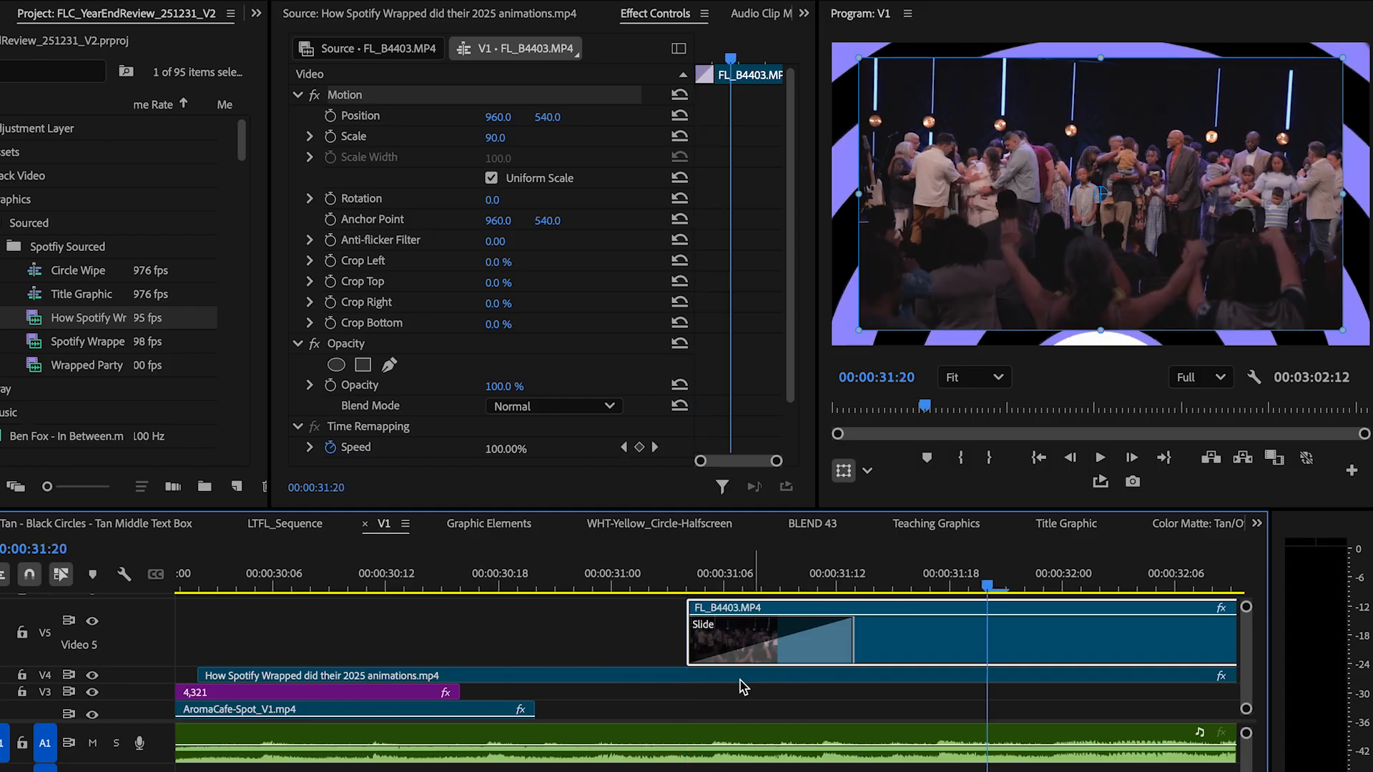
{"action": "key", "text": "minus"}
{"action": "key", "text": "minus"}
{"action": "key", "text": "minus"}
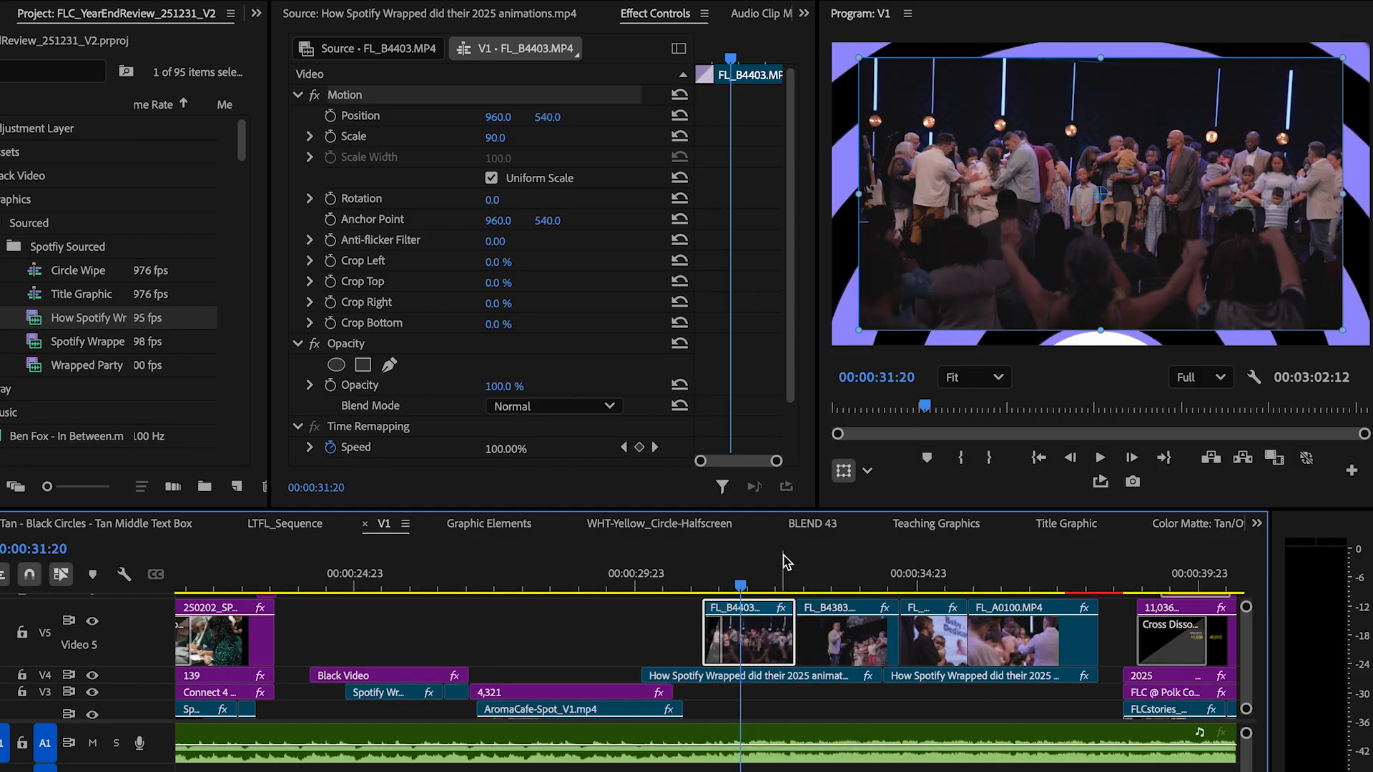
{"action": "key", "text": "space"}
{"action": "key", "text": "space"}
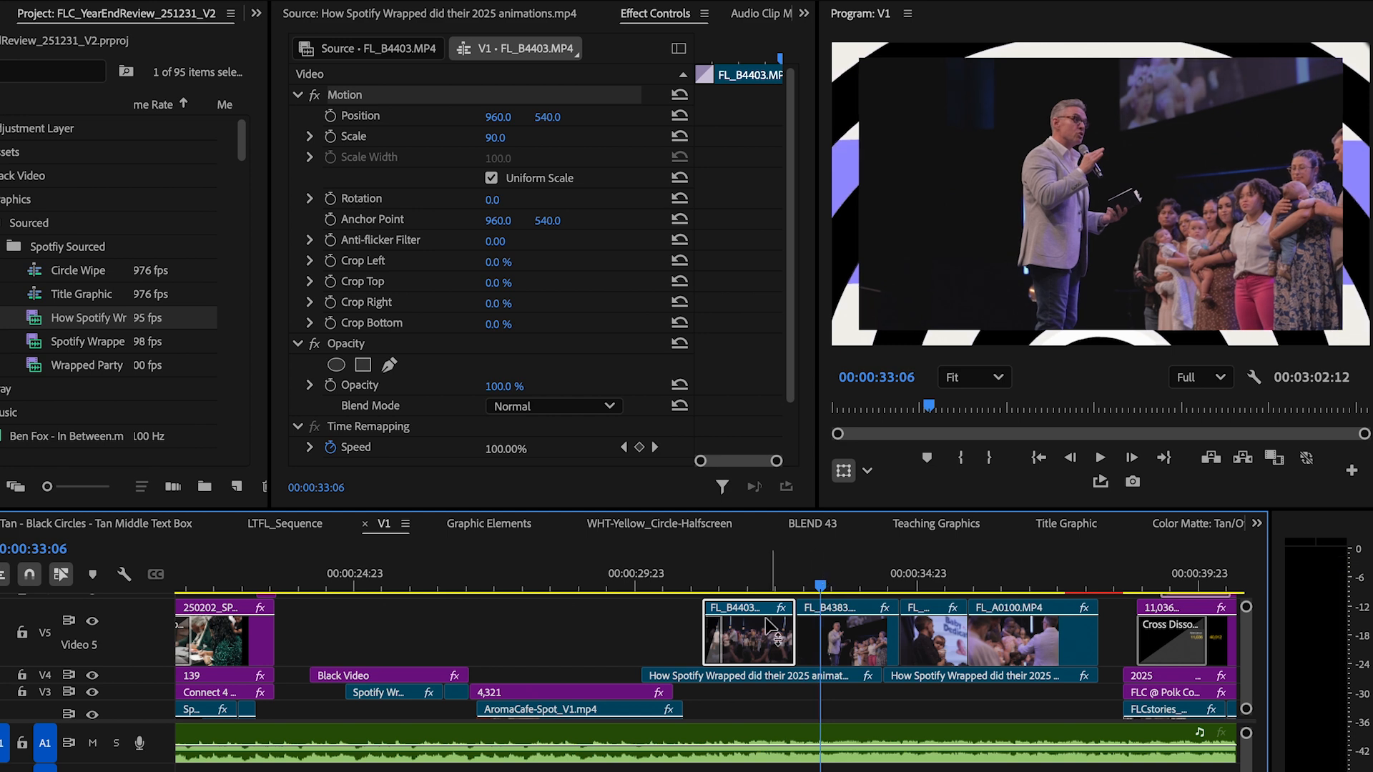
Bring the upper video tracks into view and play to the Baby dedications and 72 graphics at 00:00:34:05
{"action": "mouse_move", "coordinate": [820, 587]}
{"action": "left_mouse_down"}
{"action": "mouse_move", "coordinate": [905, 596]}
{"action": "mouse_move", "coordinate": [826, 571]}
{"action": "mouse_move", "coordinate": [855, 562]}
{"action": "mouse_move", "coordinate": [814, 562]}
{"action": "left_mouse_up"}
{"action": "scroll", "coordinate": [894, 658], "scroll_direction": "up", "scroll_amount": 5}
{"action": "key", "text": "space"}
{"action": "key", "text": "space"}
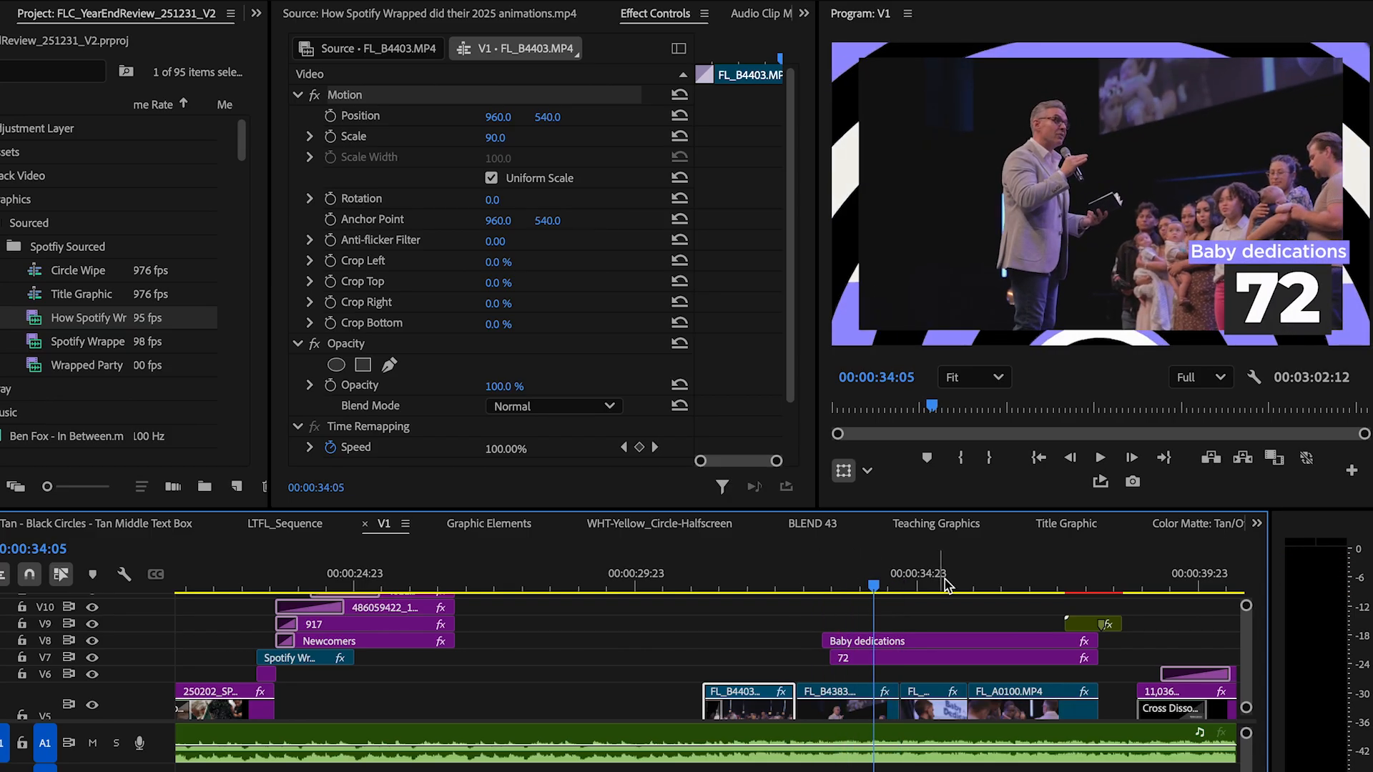
Select the Baby dedications graphic on V8 and show its properties
{"action": "left_click", "coordinate": [922, 624]}
{"action": "left_click", "coordinate": [915, 642]}
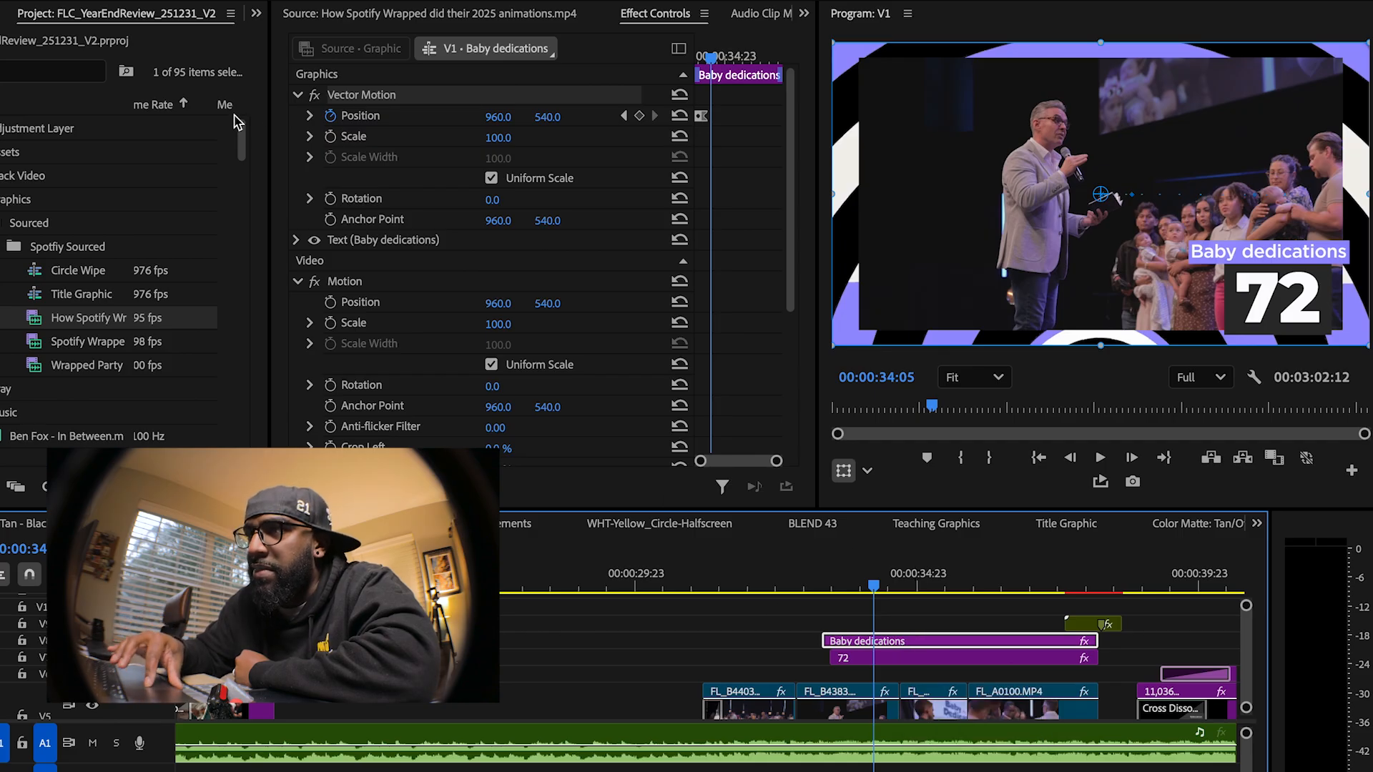
{"action": "left_click", "coordinate": [256, 14]}
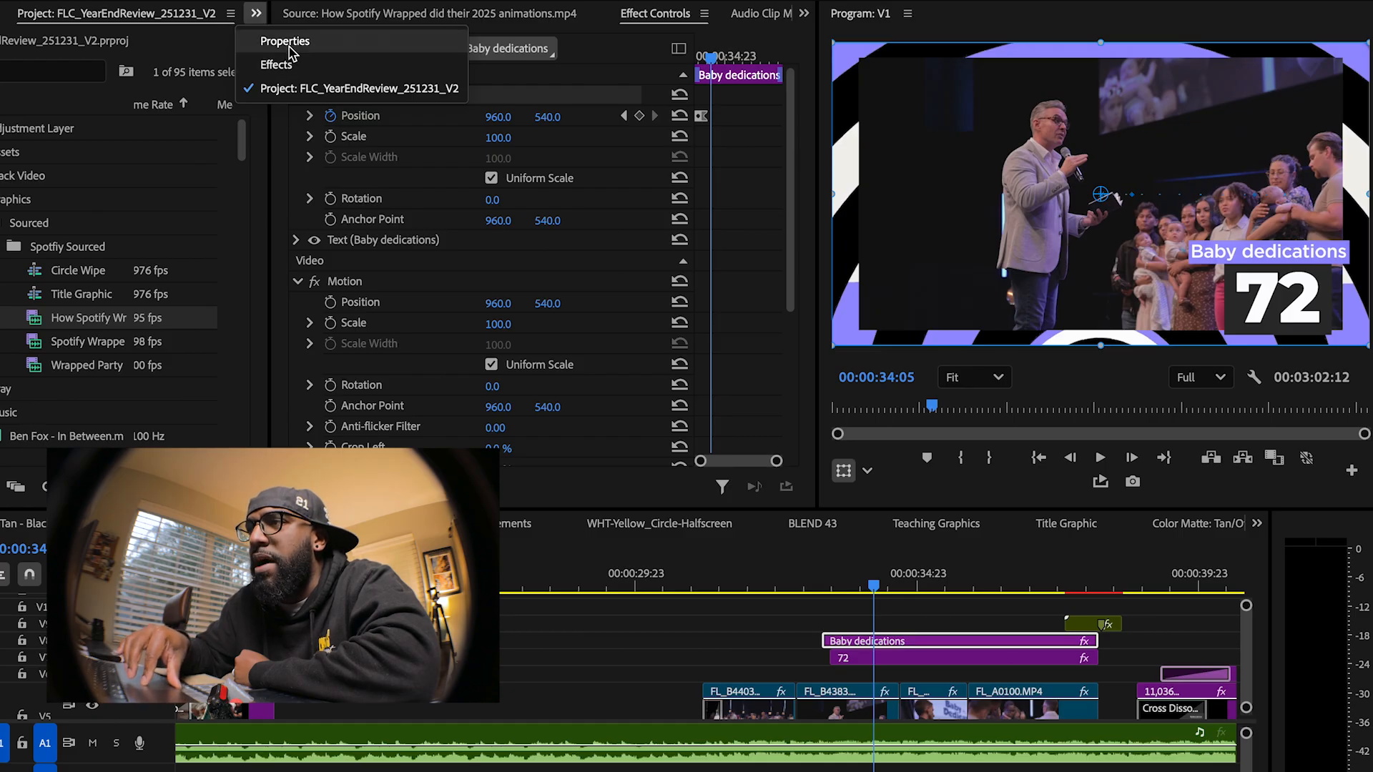
{"action": "left_click", "coordinate": [276, 65]}
{"action": "left_click", "coordinate": [801, 628]}
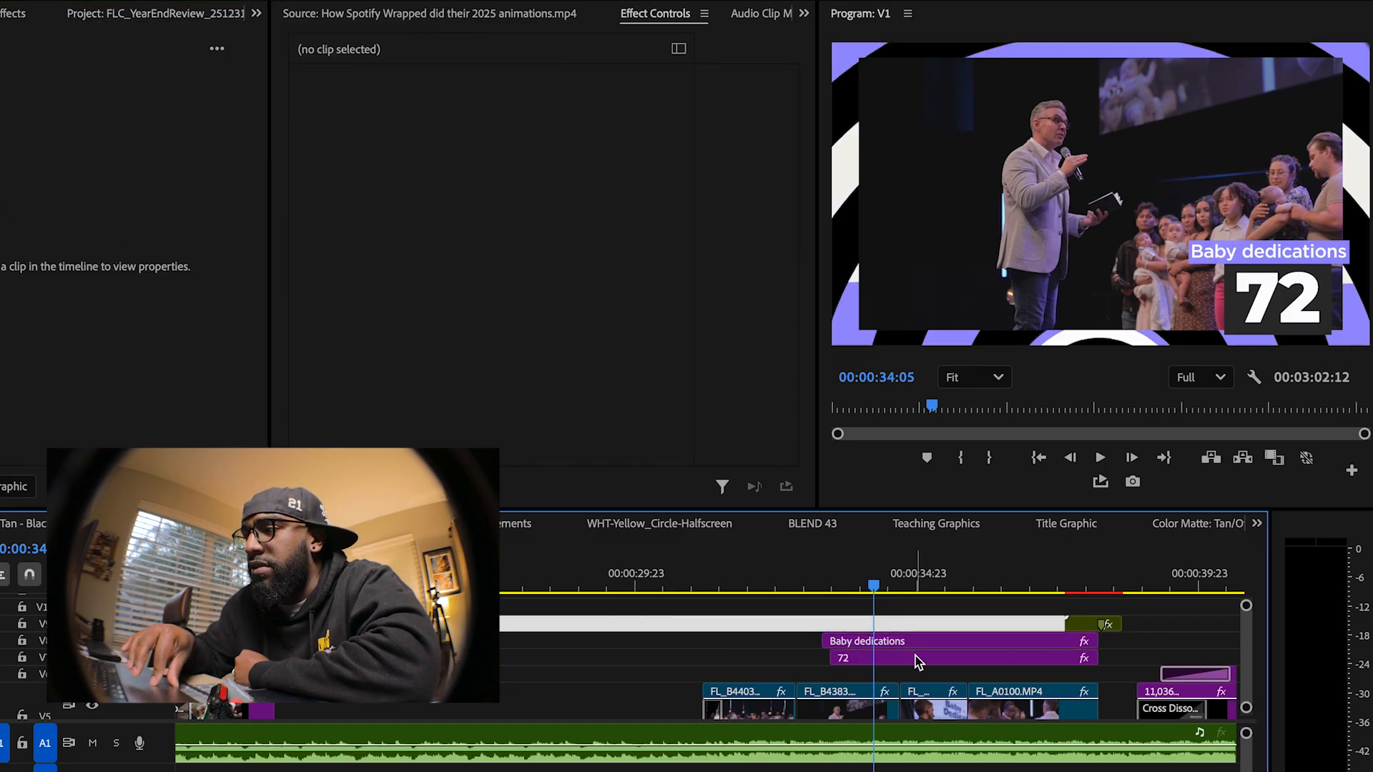
{"action": "left_click", "coordinate": [919, 643]}
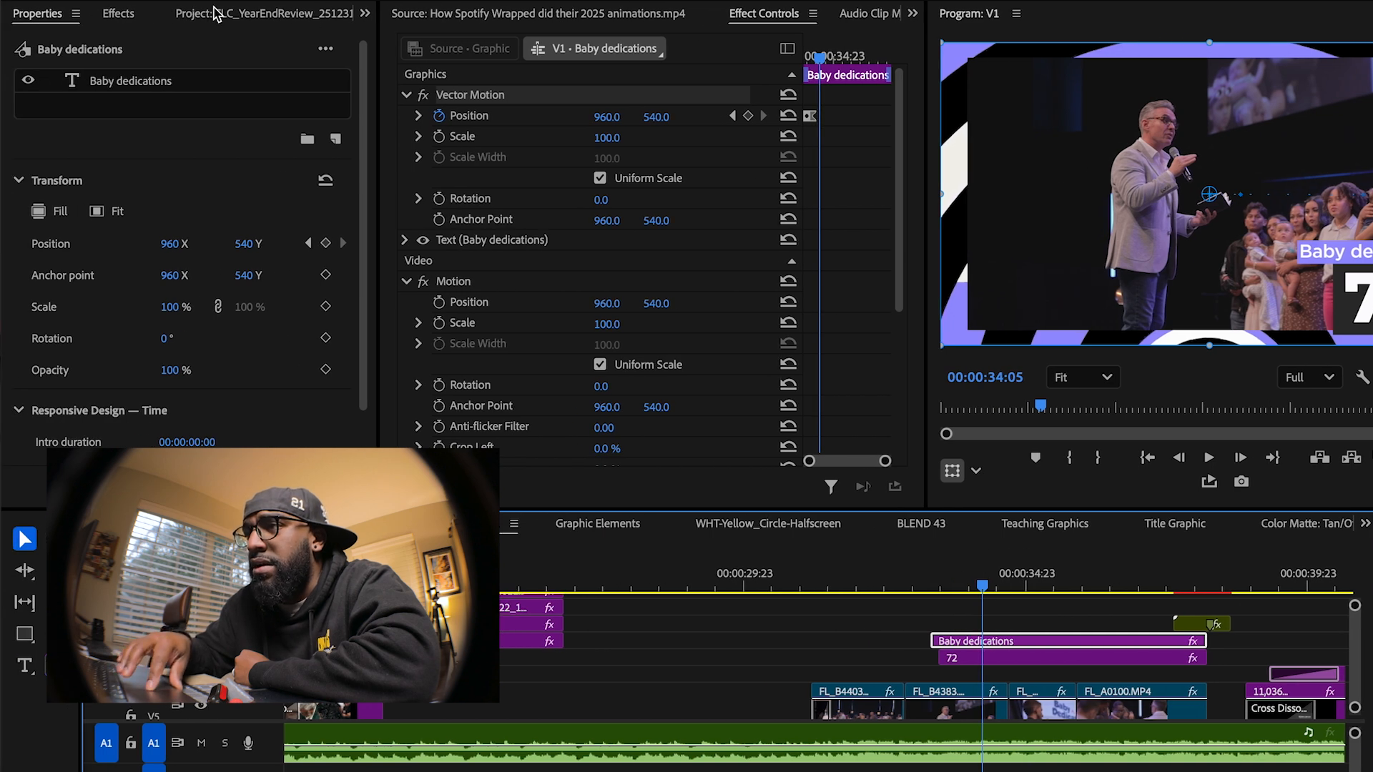
Open the sequence's graphics text list and jump through the Connect 4 Completions, 917, Newcomers and Baby dedications entries
{"action": "left_click", "coordinate": [915, 15]}
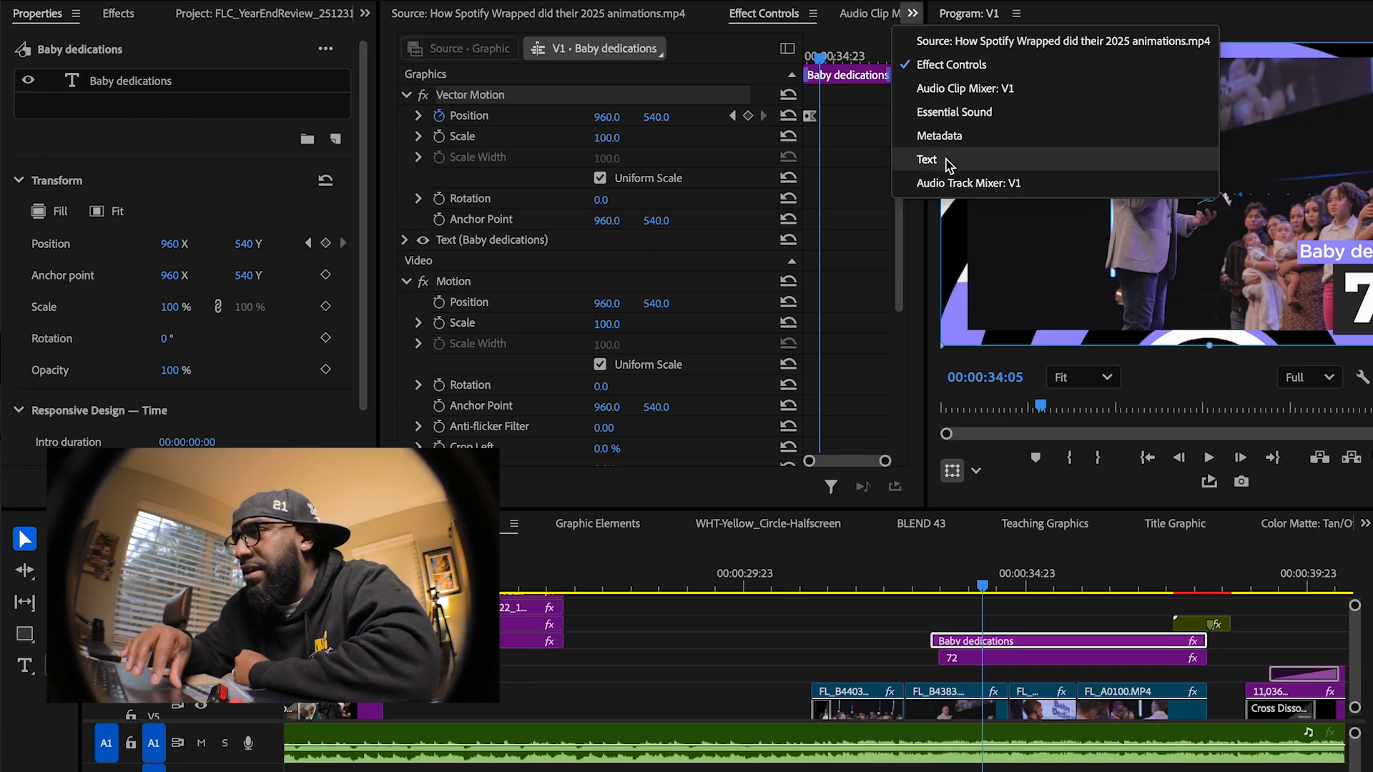
{"action": "left_click", "coordinate": [946, 159]}
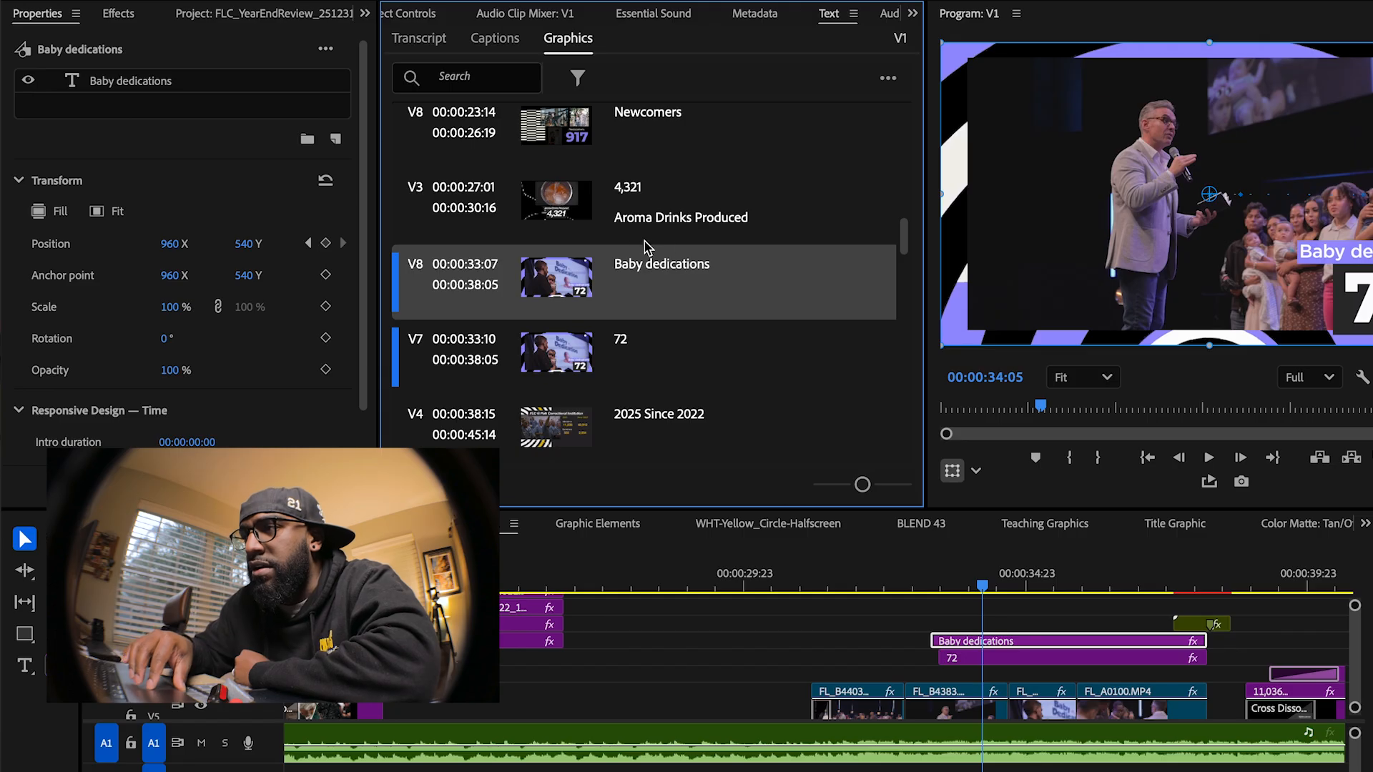
{"action": "scroll", "coordinate": [640, 254], "scroll_direction": "up", "scroll_amount": 4}
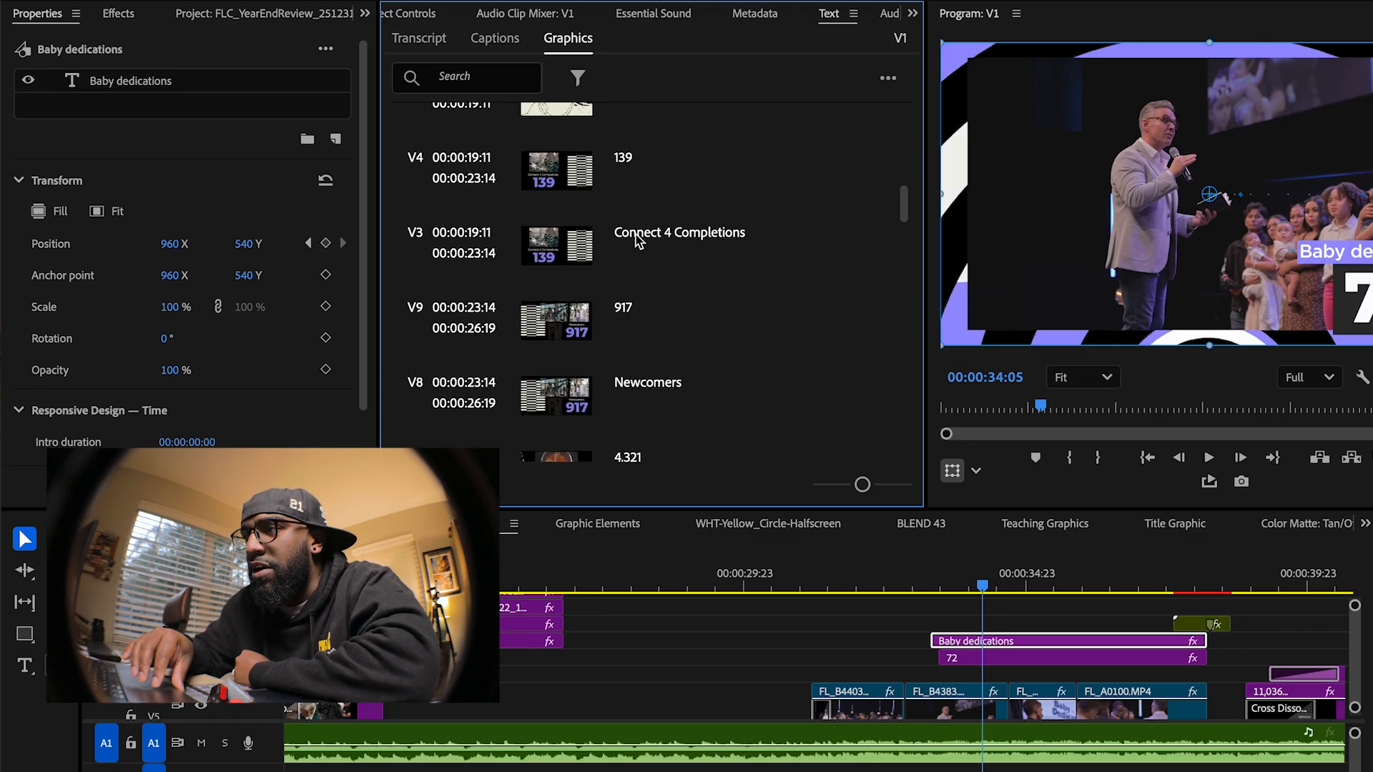
{"action": "left_click", "coordinate": [637, 241]}
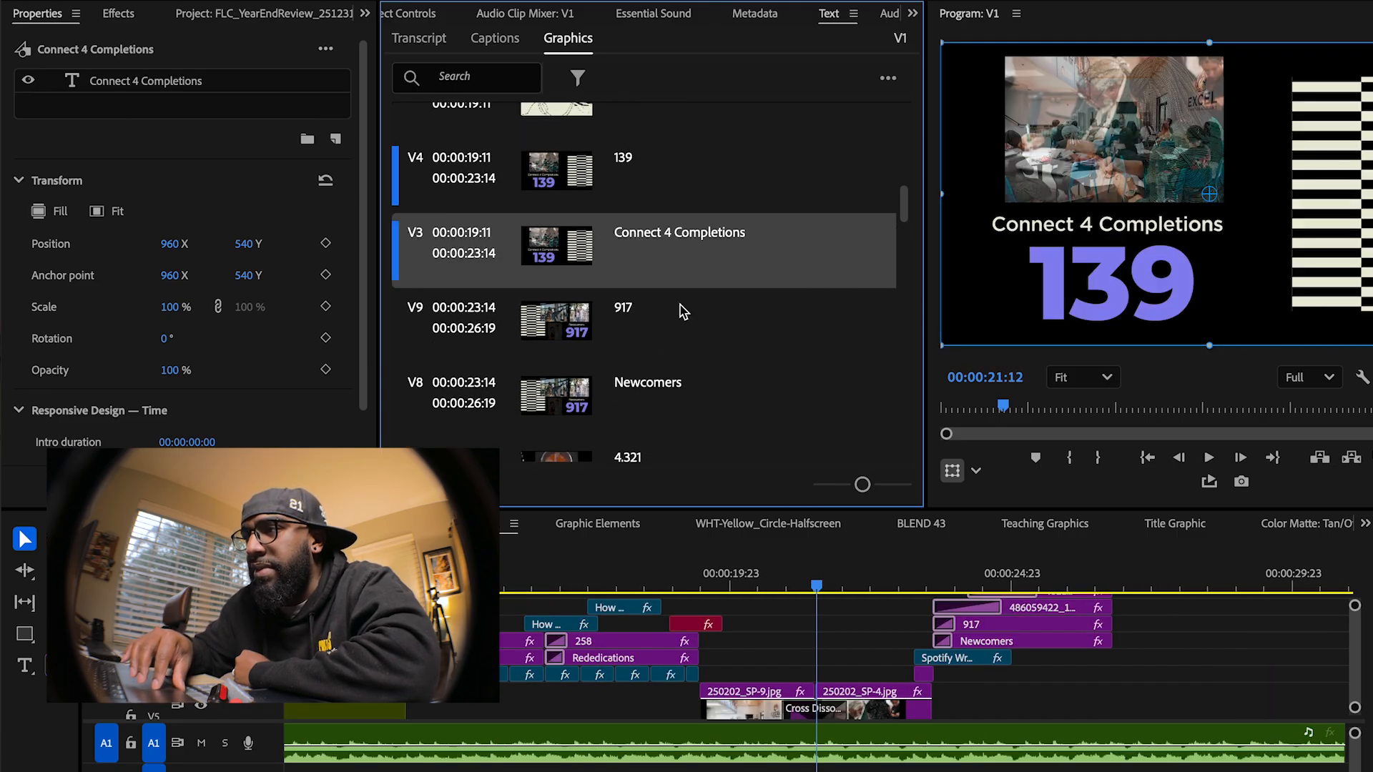
{"action": "left_click", "coordinate": [680, 308]}
{"action": "left_click", "coordinate": [657, 386]}
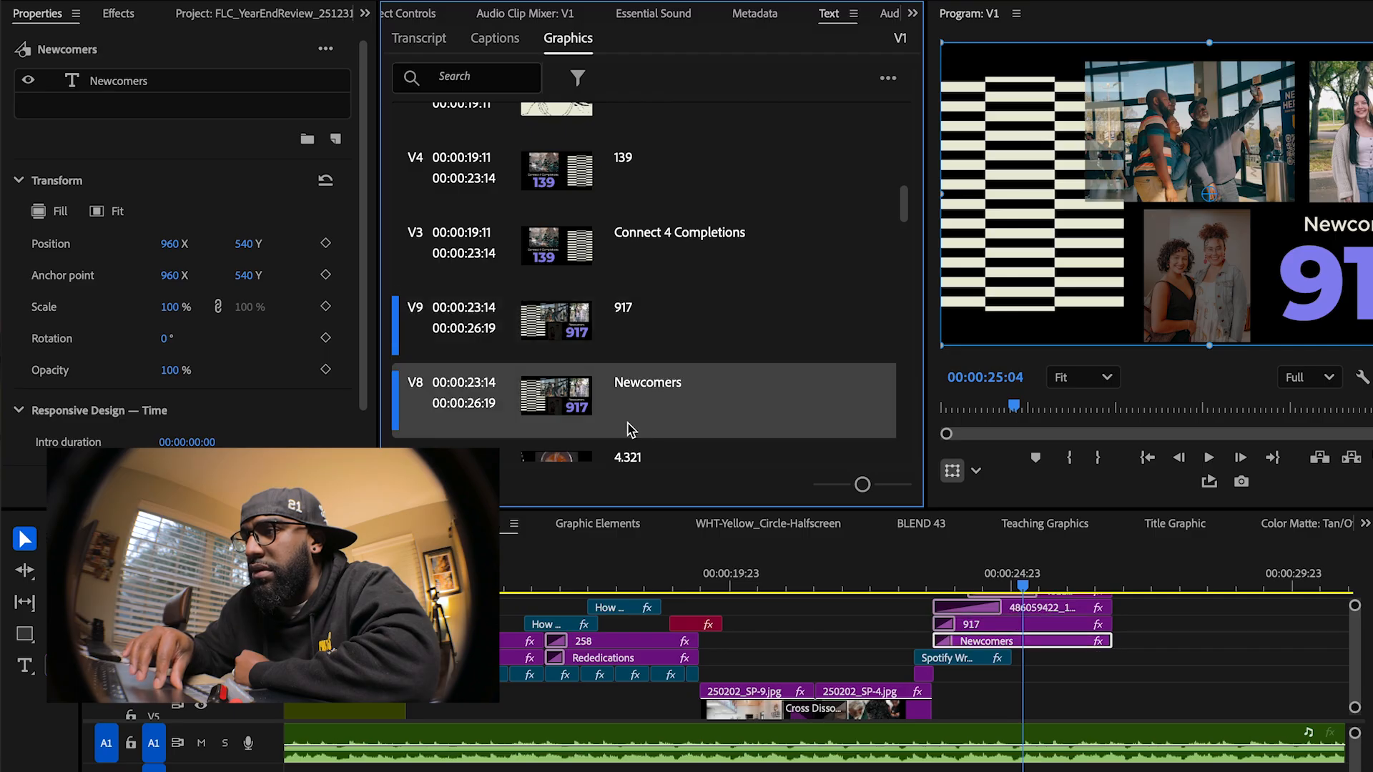
{"action": "scroll", "coordinate": [615, 408], "scroll_direction": "down", "scroll_amount": 4}
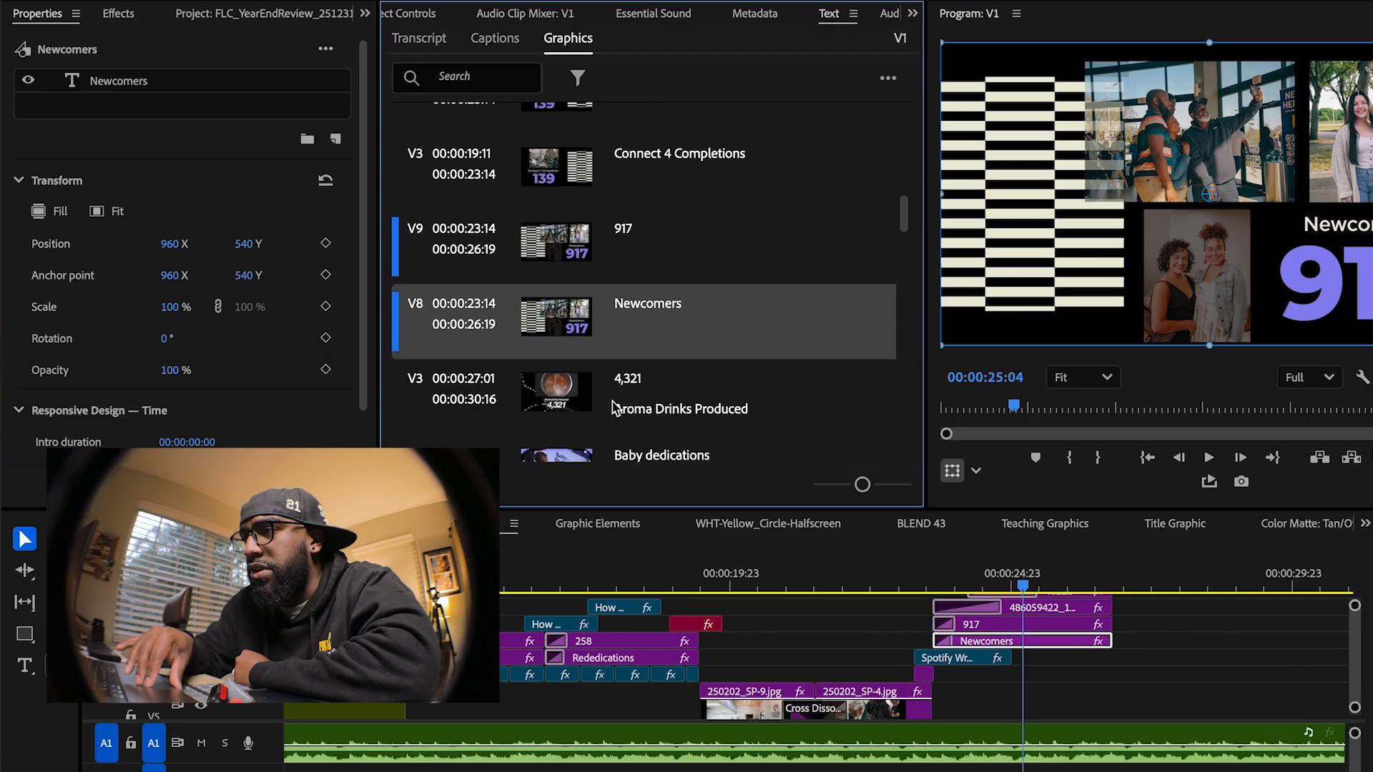
{"action": "left_click", "coordinate": [653, 282]}
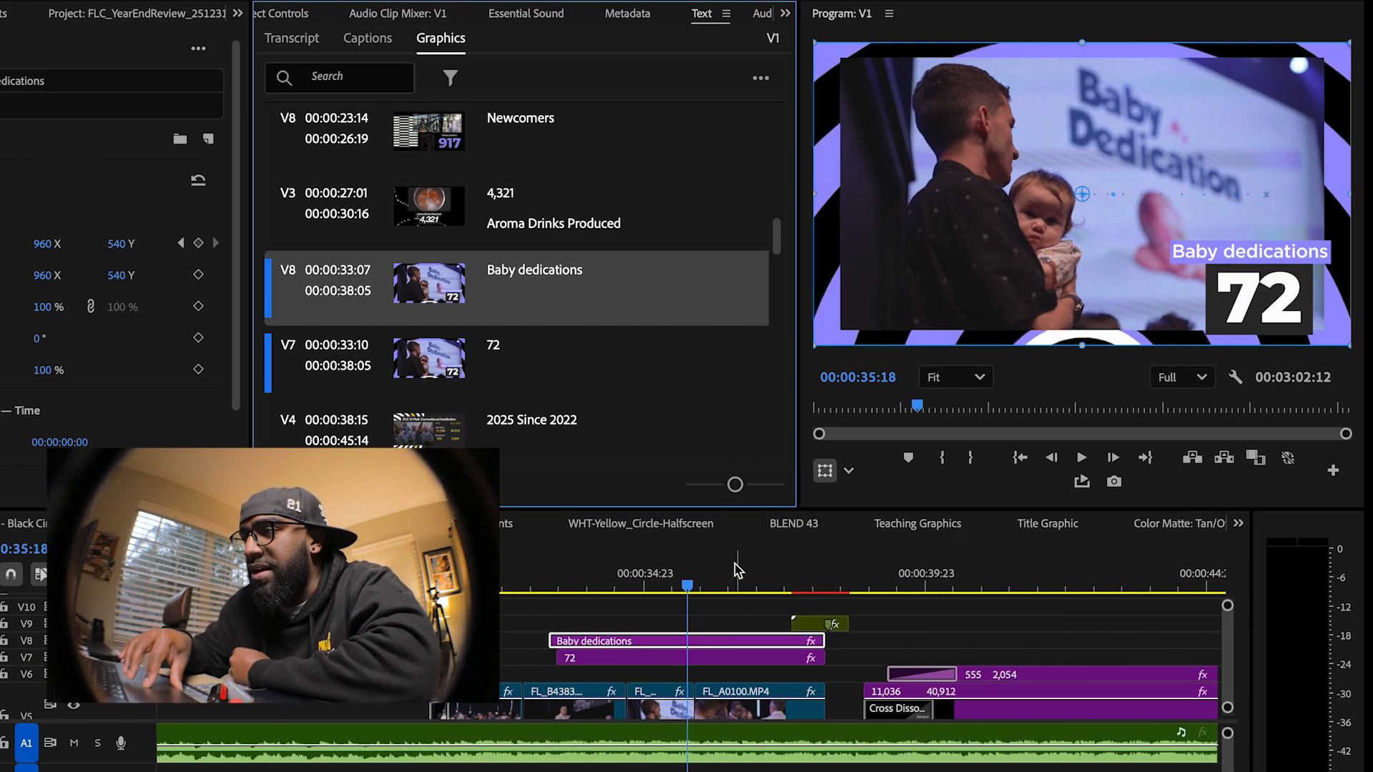
Advance the sequence to the FL​C @ Polk Correctional Institution section at 00:00:44:07 and review its Attendance and Salvations entries in the graphics list
{"action": "left_click_drag", "start_coordinate": [799, 594], "coordinate": [944, 624]}
{"action": "scroll", "coordinate": [951, 624], "scroll_direction": "down", "scroll_amount": 5}
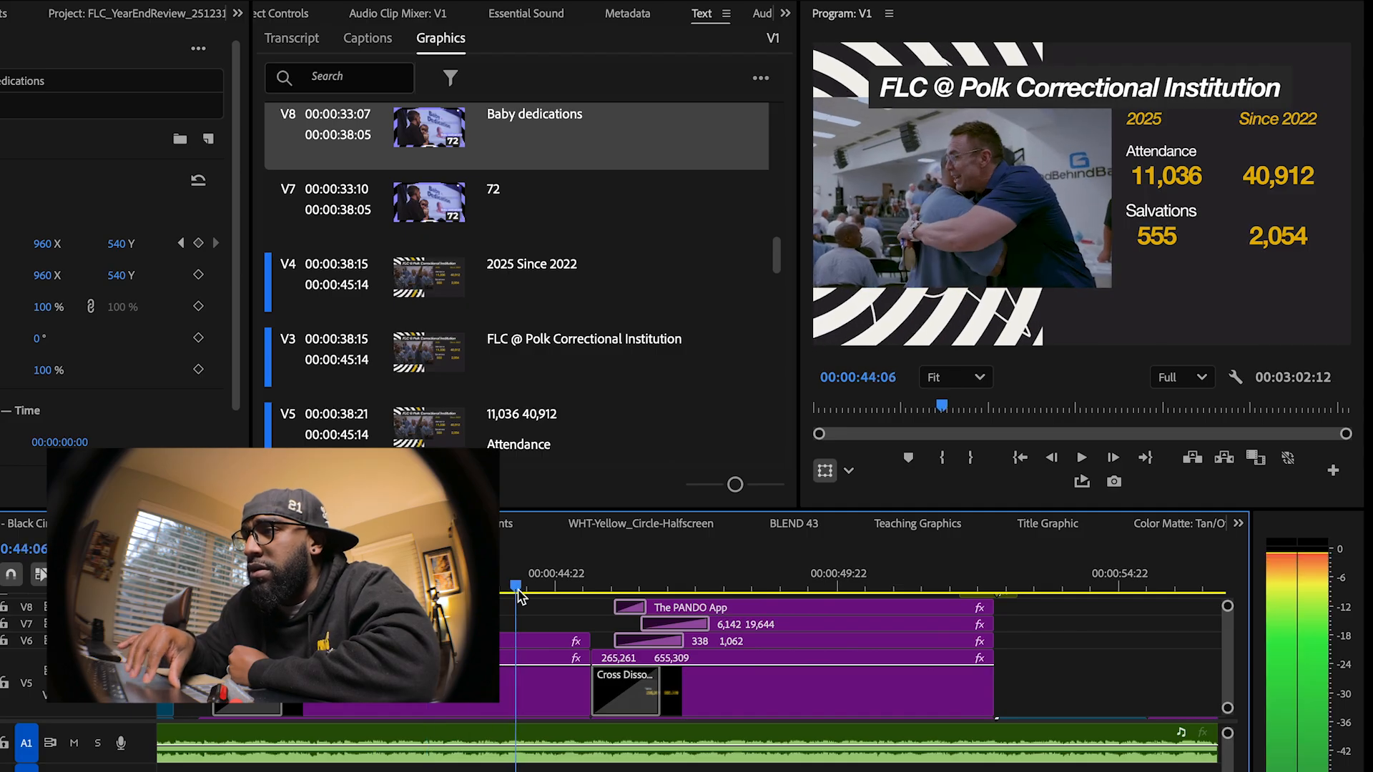
{"action": "scroll", "coordinate": [530, 359], "scroll_direction": "down", "scroll_amount": 3}
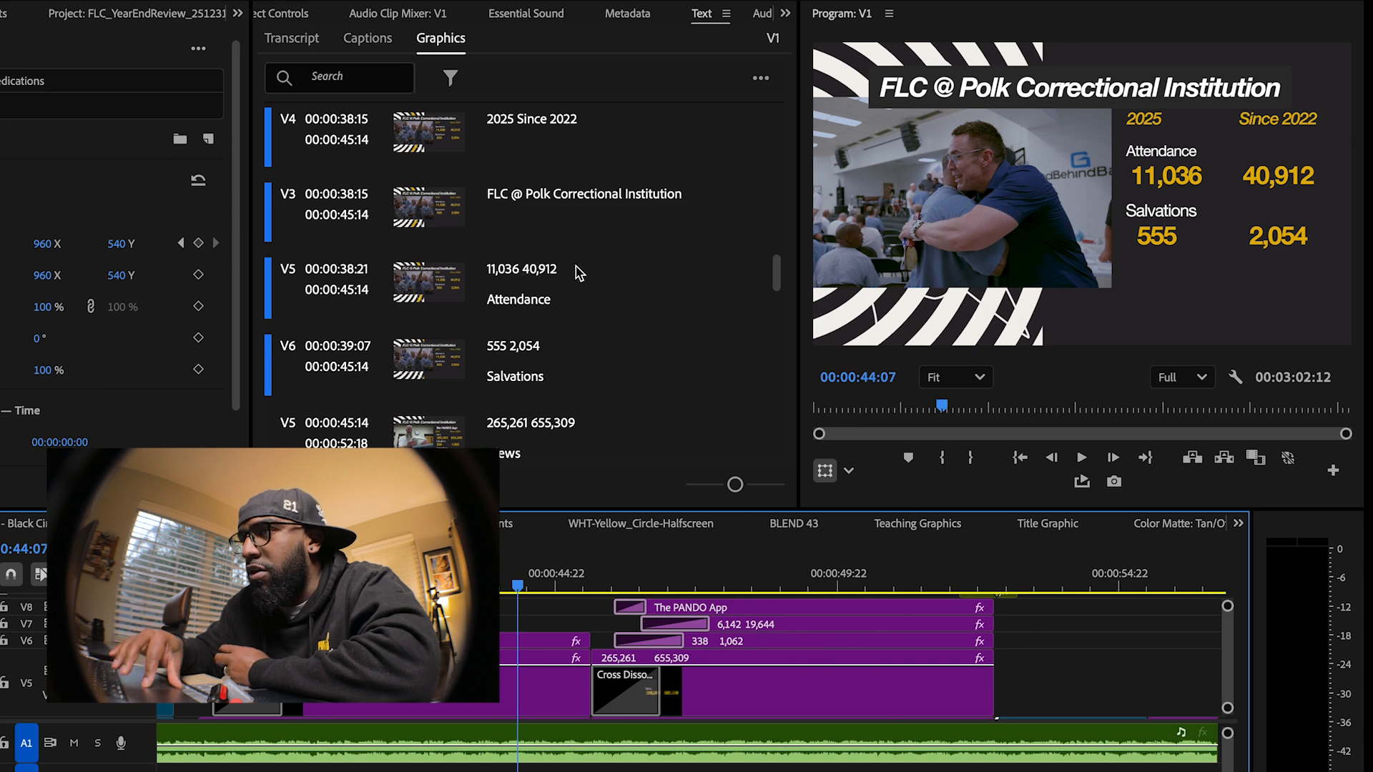
Select the 555 / 2,054 Salvations graphic and advance the sequence to The PANDO App section at 00:00:47:12
{"action": "left_click", "coordinate": [510, 377]}
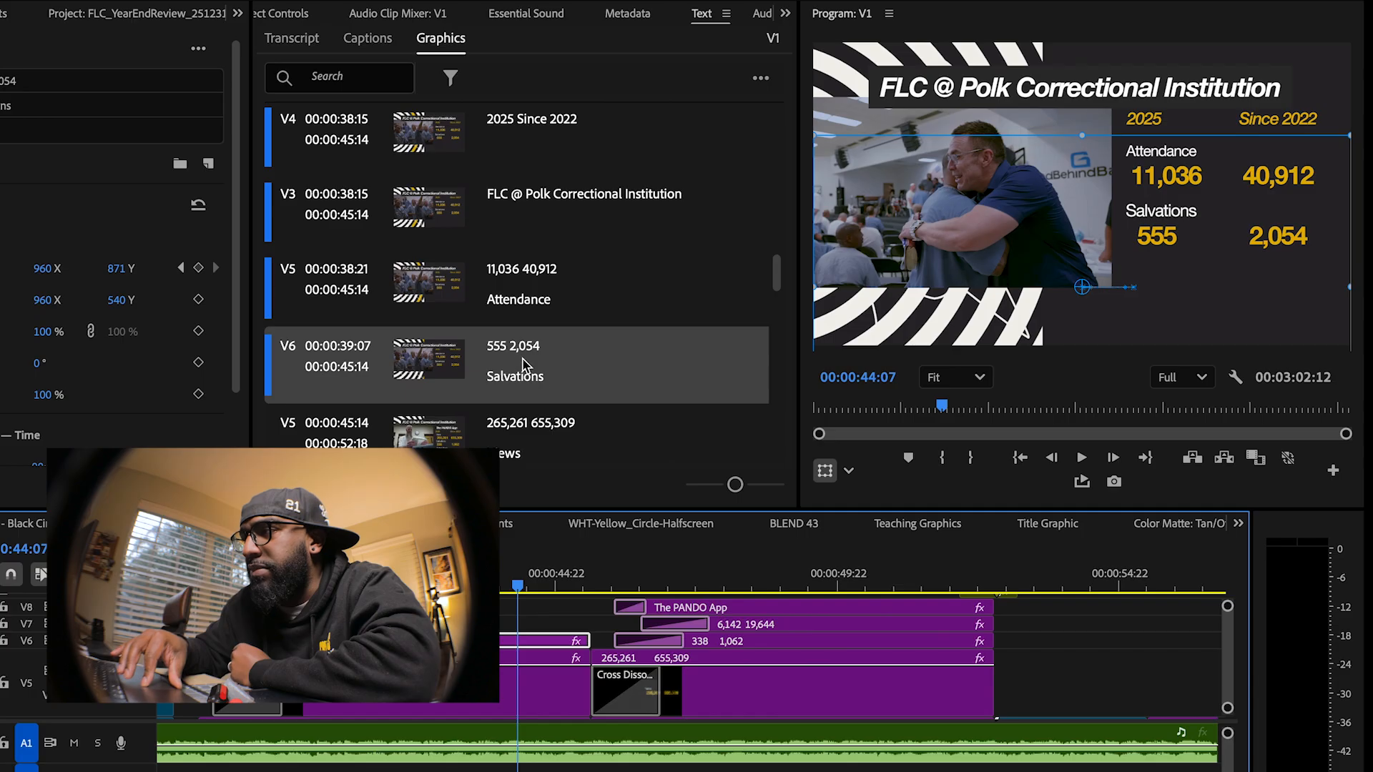
{"action": "scroll", "coordinate": [542, 443], "scroll_direction": "down", "scroll_amount": 1}
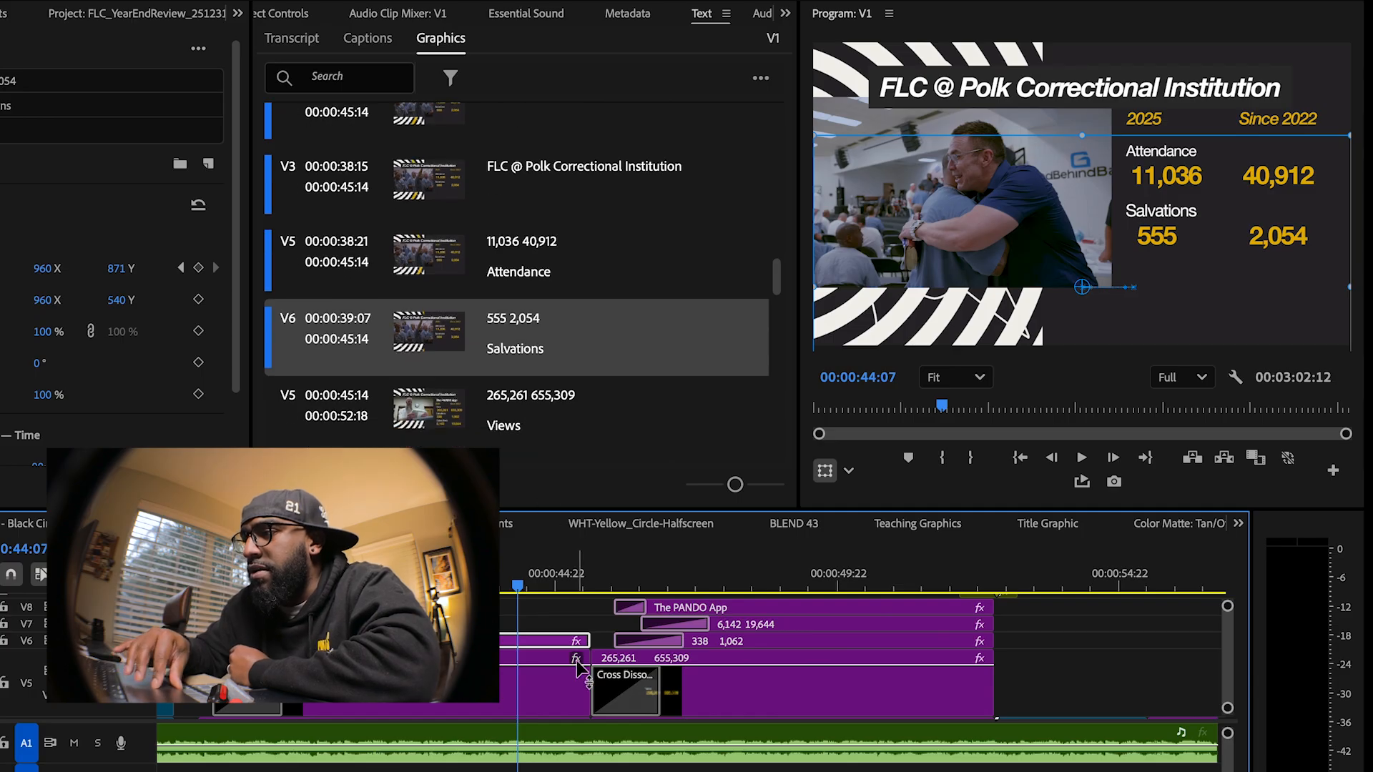
{"action": "left_click", "coordinate": [560, 572]}
{"action": "left_click_drag", "start_coordinate": [560, 575], "coordinate": [703, 587]}
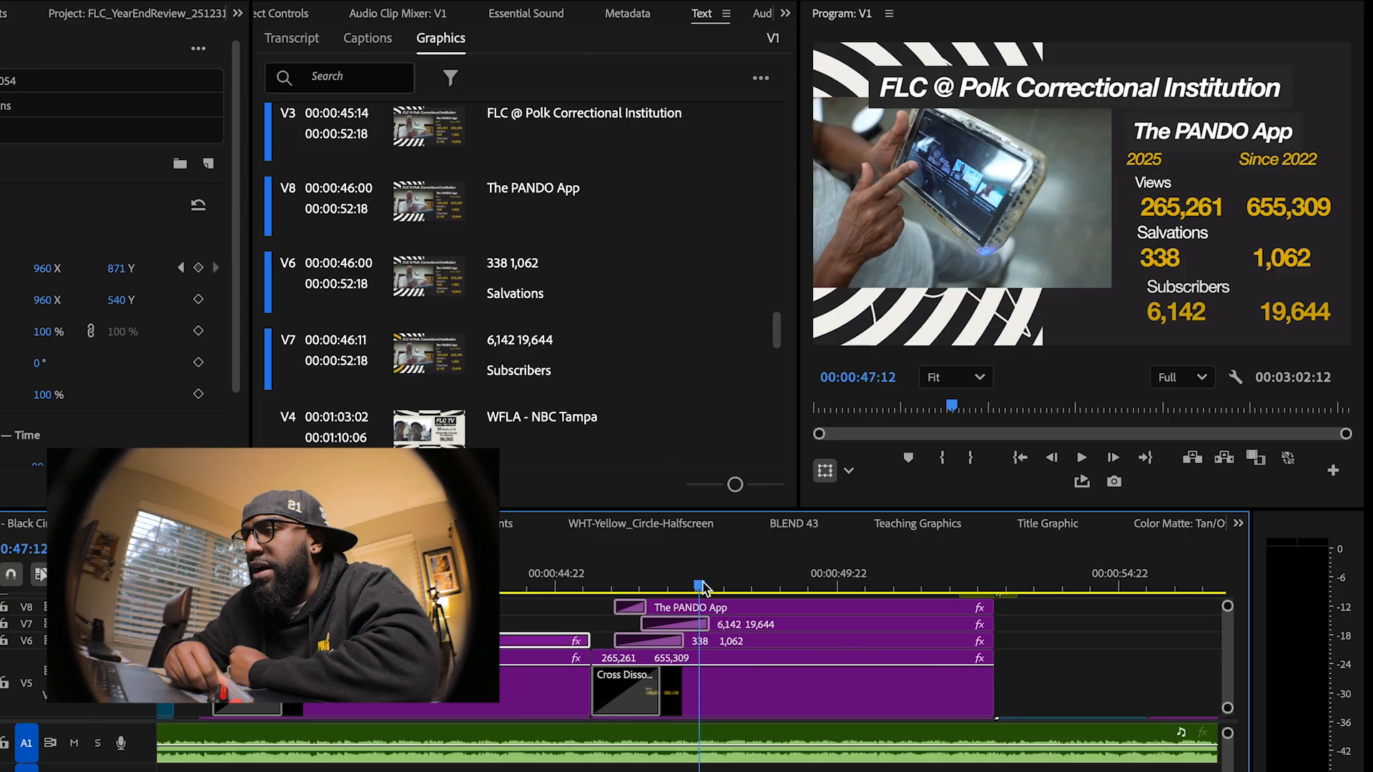
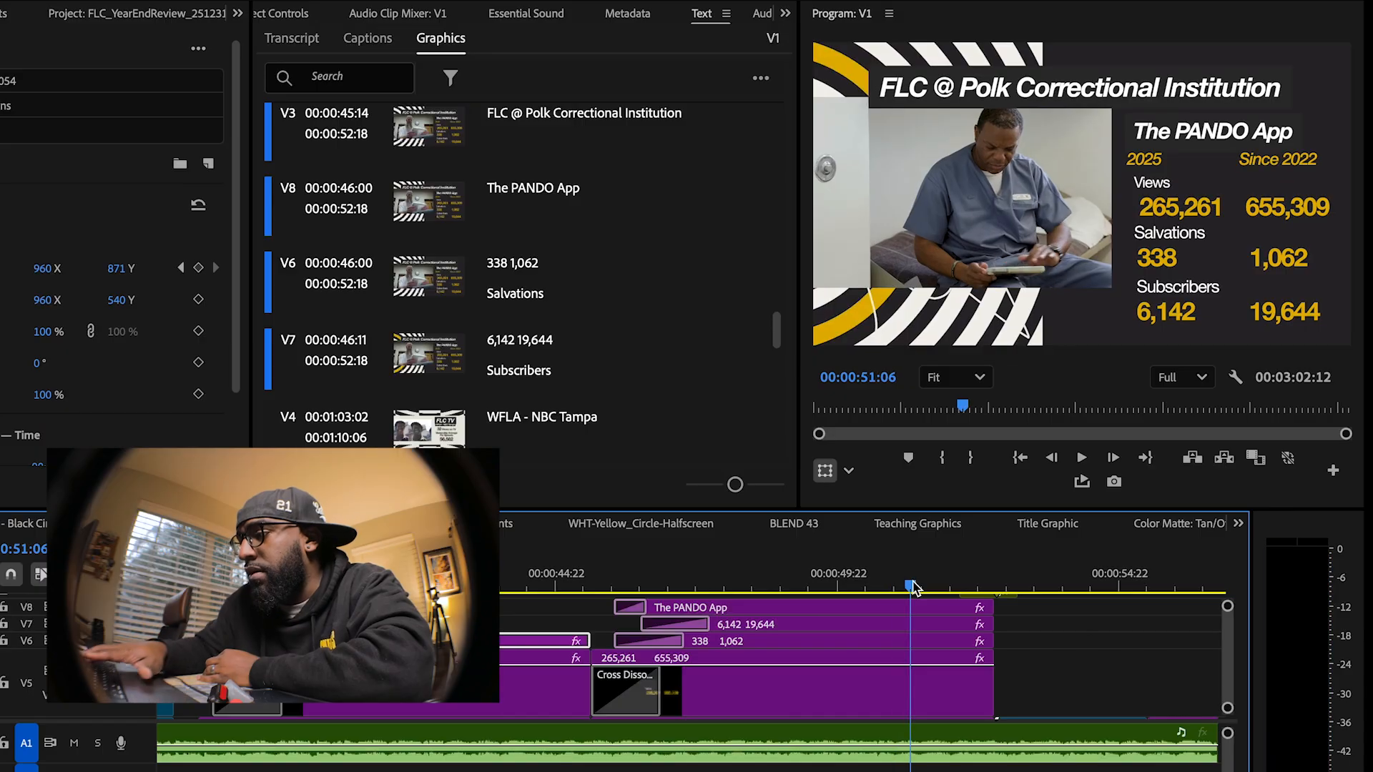
Advance the sequence to the Blend intro clip at 00:00:55:02 and show the lower video tracks
{"action": "key", "text": "ctrl+z"}
{"action": "key", "text": "ctrl+z"}
{"action": "key", "text": "ctrl+z"}
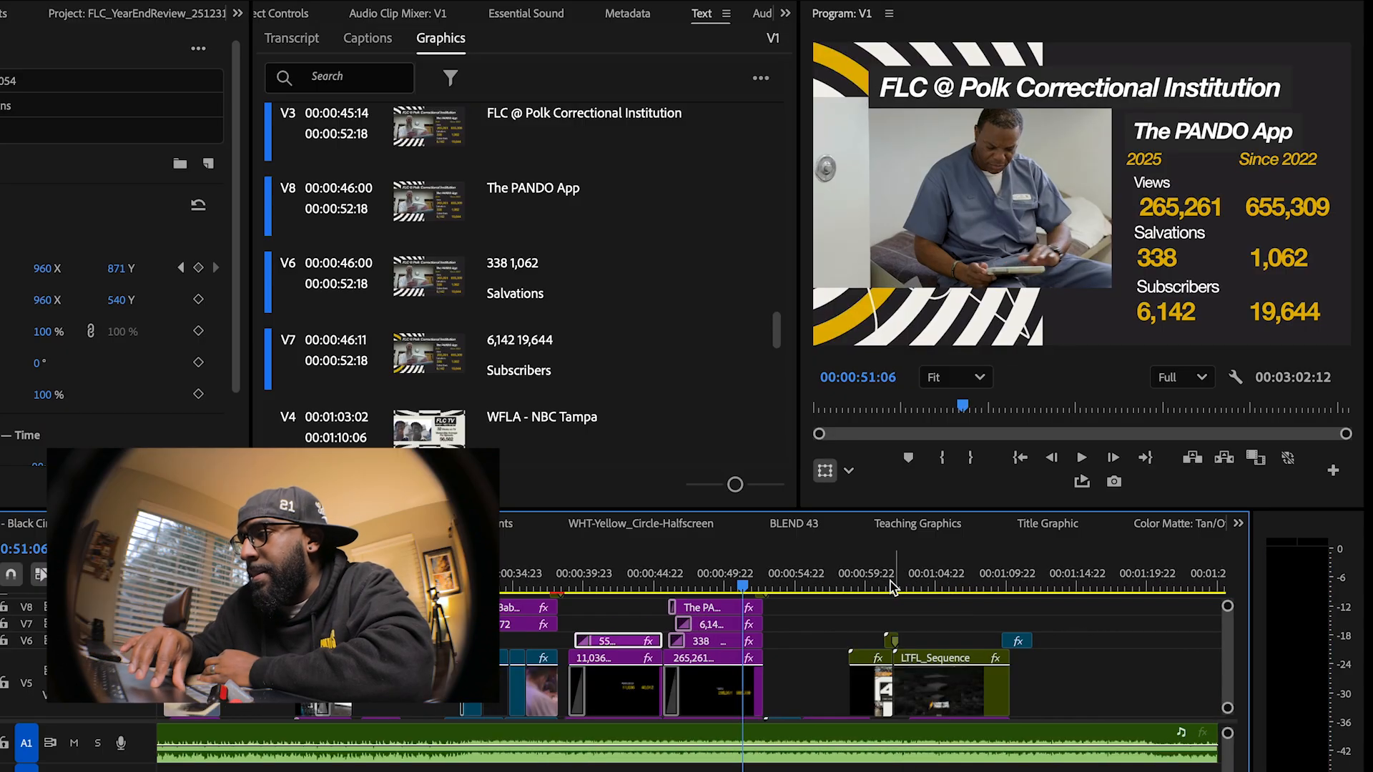
{"action": "scroll", "coordinate": [826, 636], "scroll_direction": "down", "scroll_amount": 2}
{"action": "left_click_drag", "start_coordinate": [772, 585], "coordinate": [801, 579]}
{"action": "scroll", "coordinate": [799, 665], "scroll_direction": "down", "scroll_amount": 2}
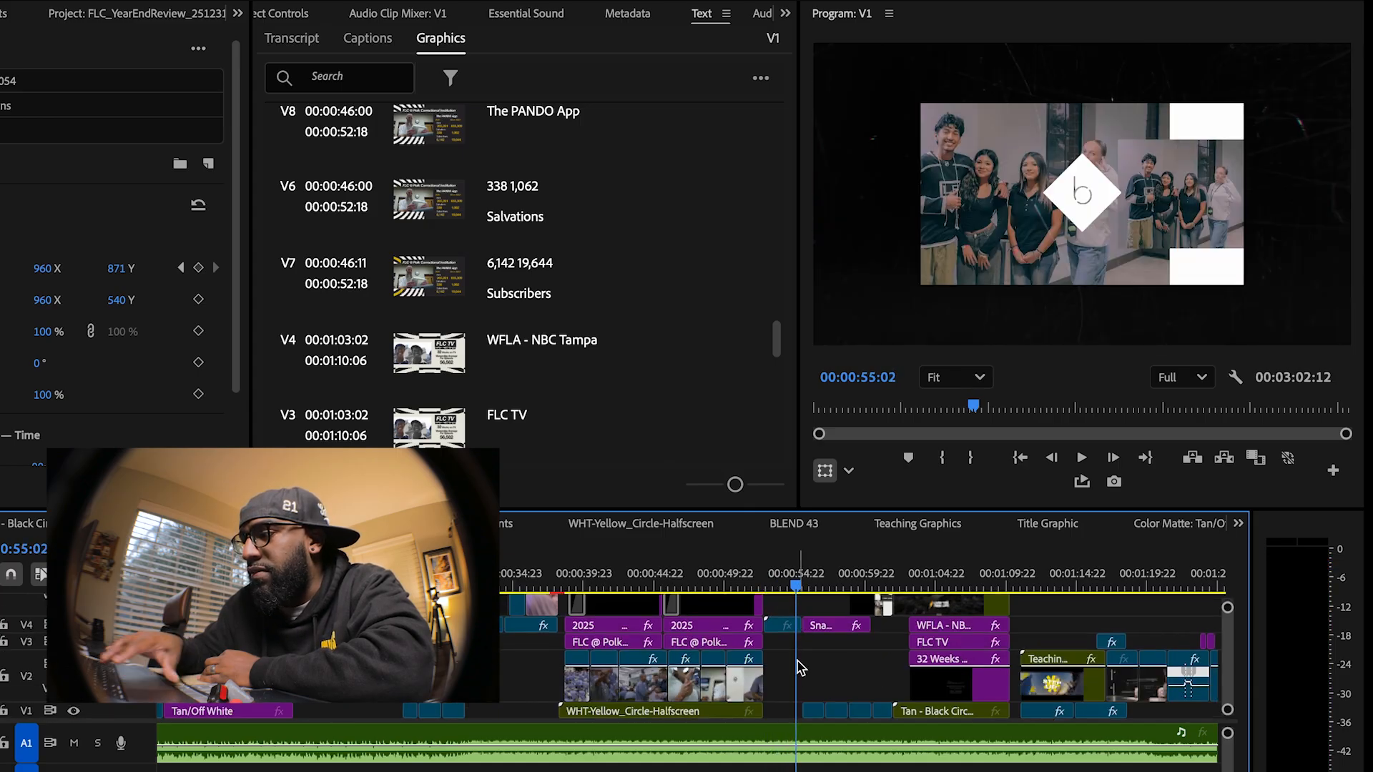
Scrub closely through the end of the Blend intro to the 21% attendance graphic at 00:00:55:12
{"action": "key", "text": "="}
{"action": "key", "text": "="}
{"action": "key", "text": "="}
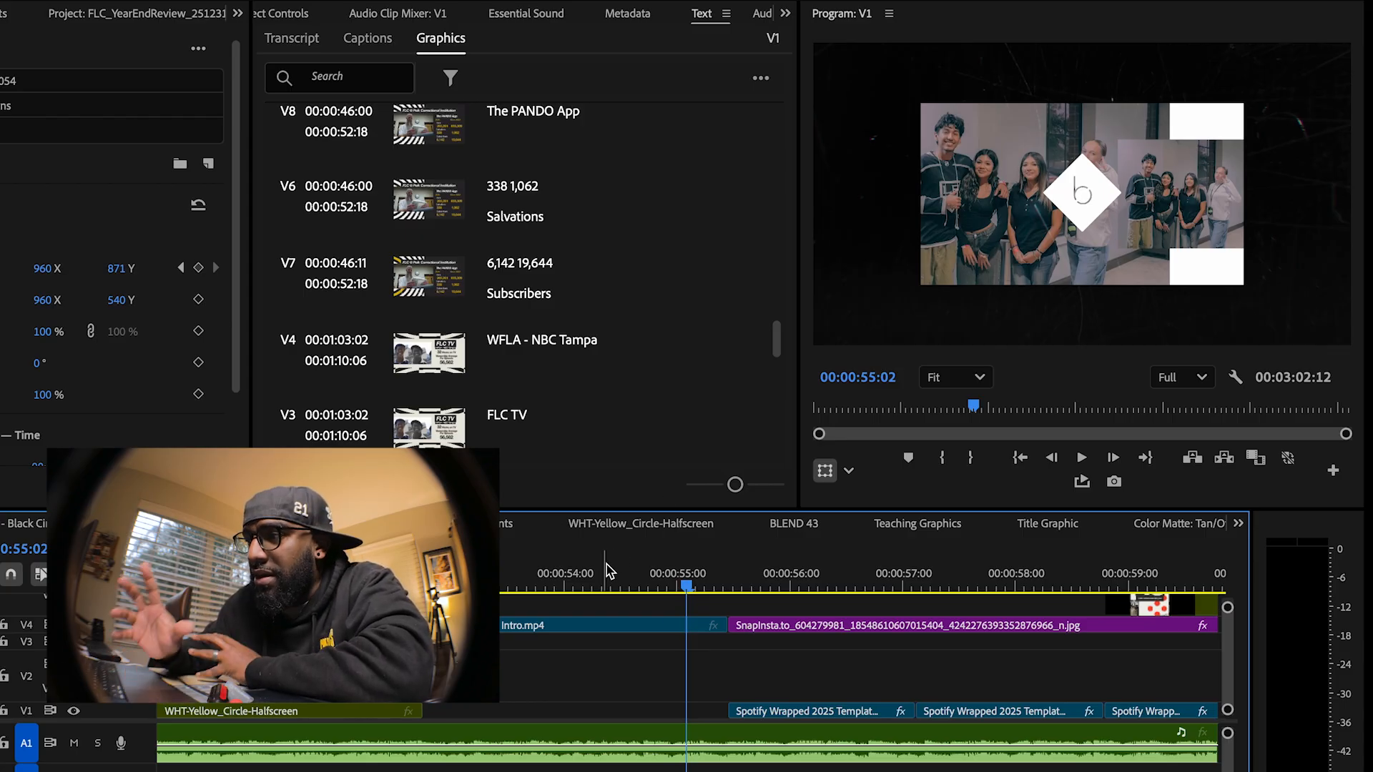
{"action": "left_click_drag", "start_coordinate": [654, 579], "coordinate": [675, 594]}
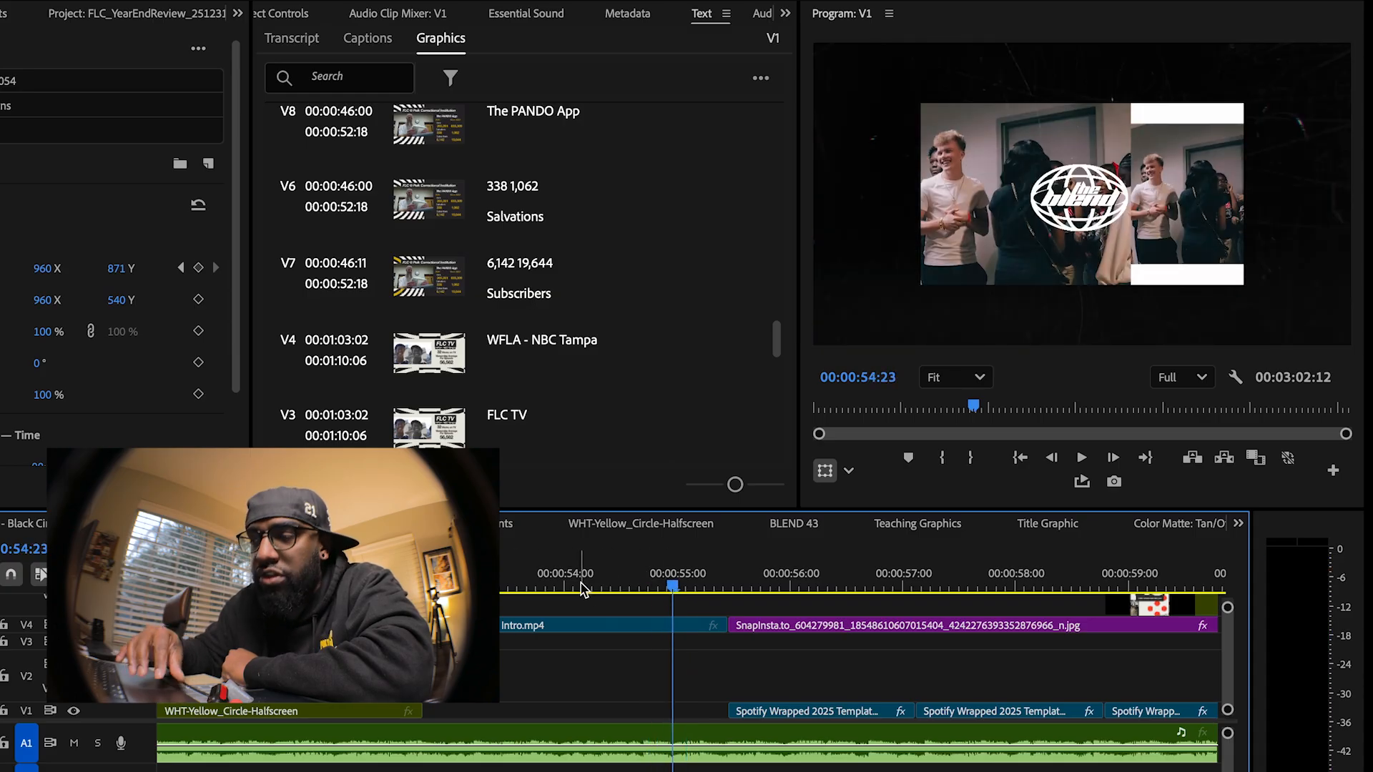
{"action": "left_click_drag", "start_coordinate": [634, 579], "coordinate": [760, 590]}
{"action": "scroll", "coordinate": [794, 674], "scroll_direction": "right", "scroll_amount": 5}
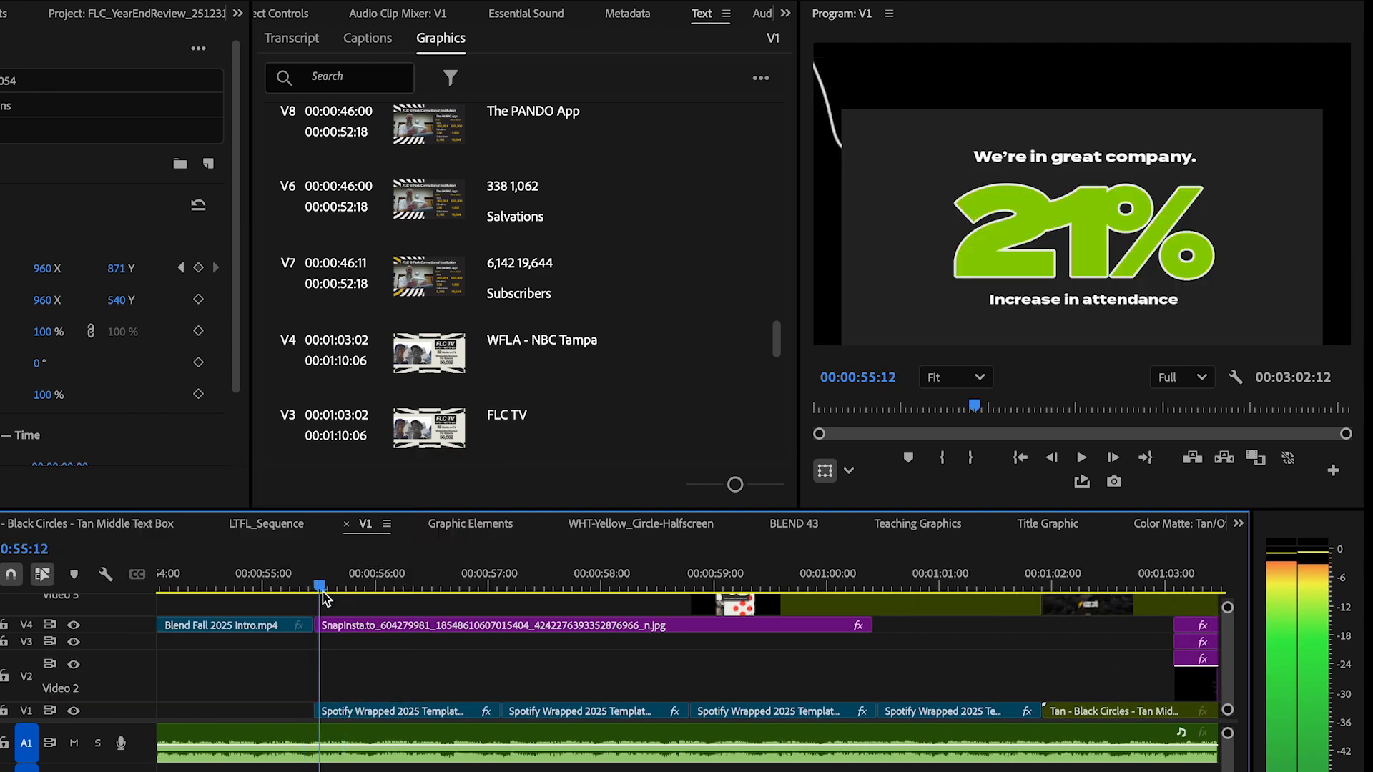
Play the transition from the Blend intro at 00:00:54:16 into the 21% graphic
{"action": "left_click", "coordinate": [230, 585]}
{"action": "left_click_drag", "start_coordinate": [232, 600], "coordinate": [226, 595]}
{"action": "key", "text": "minus"}
{"action": "key", "text": "minus"}
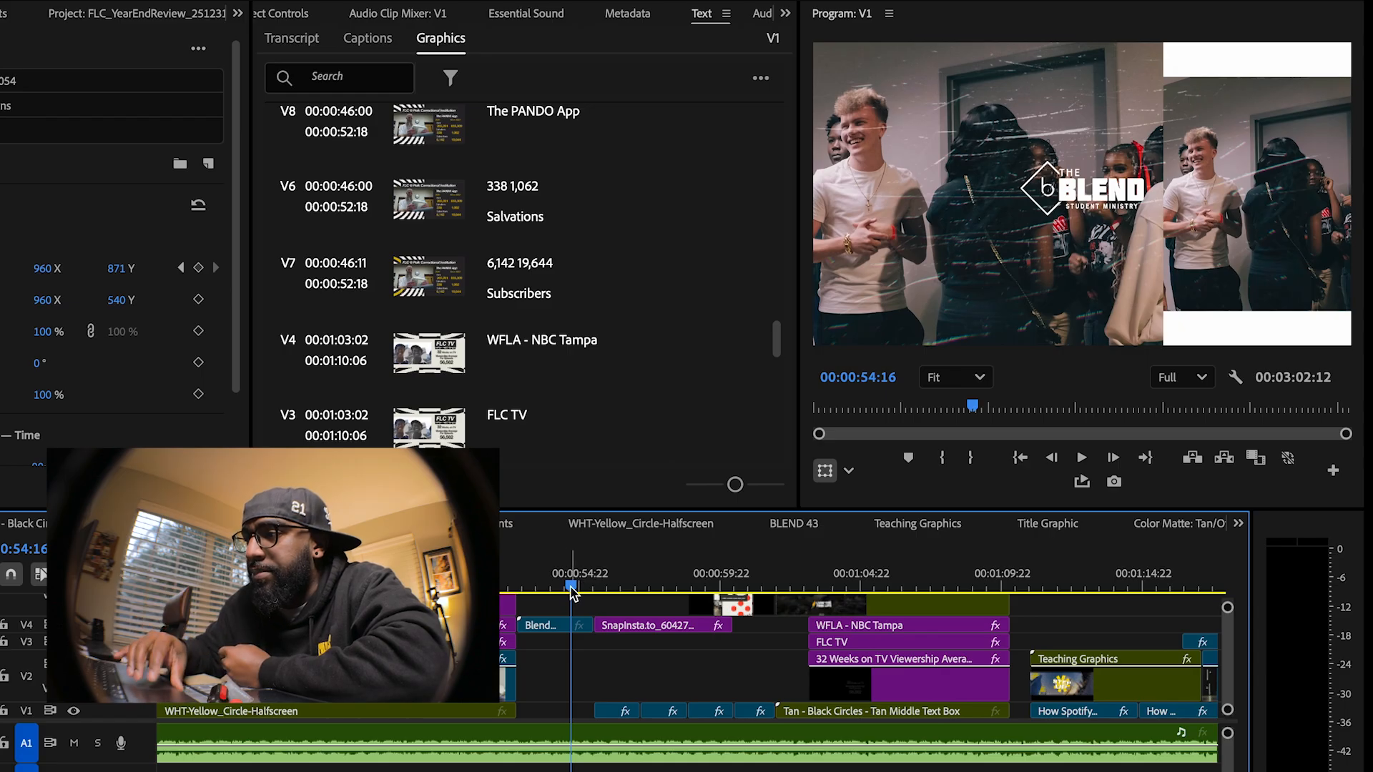
{"action": "key", "text": "space"}
{"action": "key", "text": "space"}
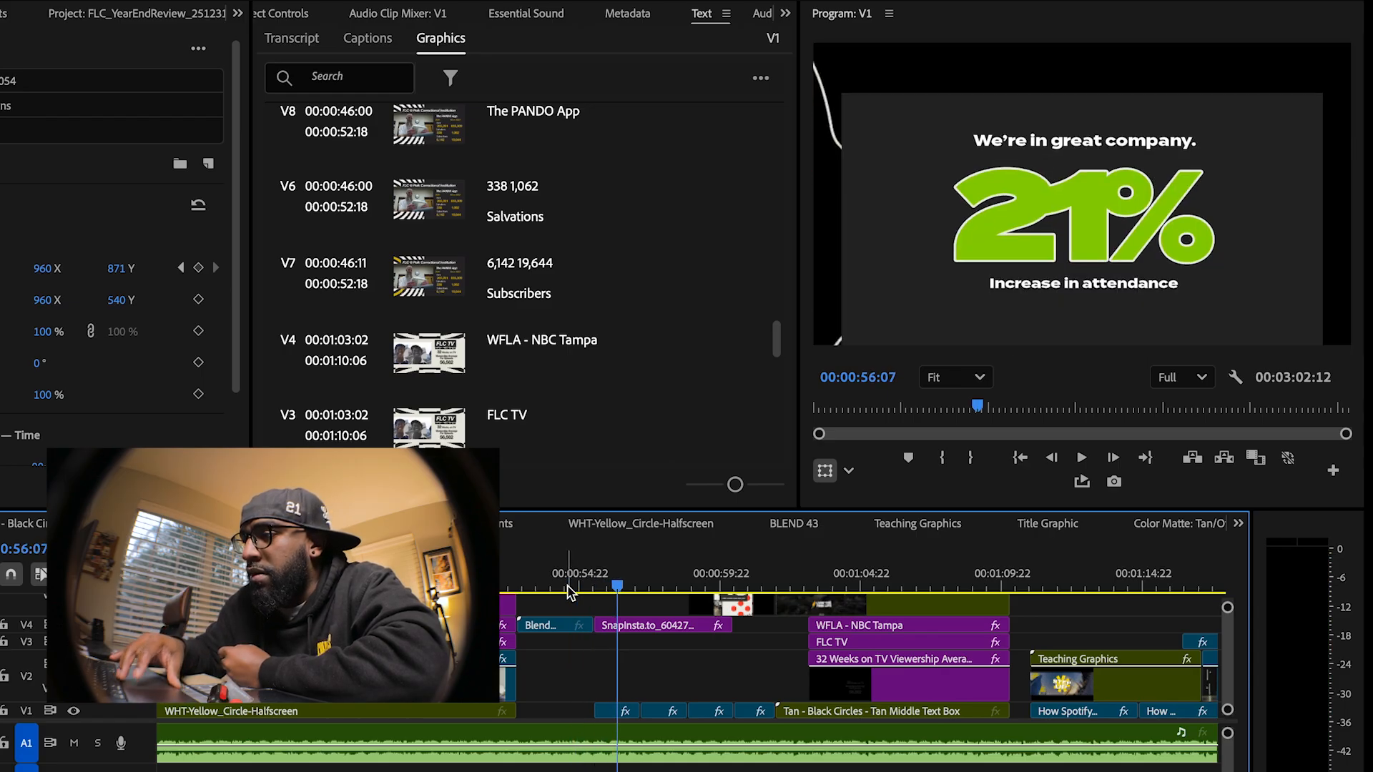
Replay the transition from 00:00:55:02 and select the 21% attendance image clip on V4
{"action": "scroll", "coordinate": [609, 621], "scroll_direction": "up", "scroll_amount": 2}
{"action": "scroll", "coordinate": [609, 622], "scroll_direction": "down", "scroll_amount": 2}
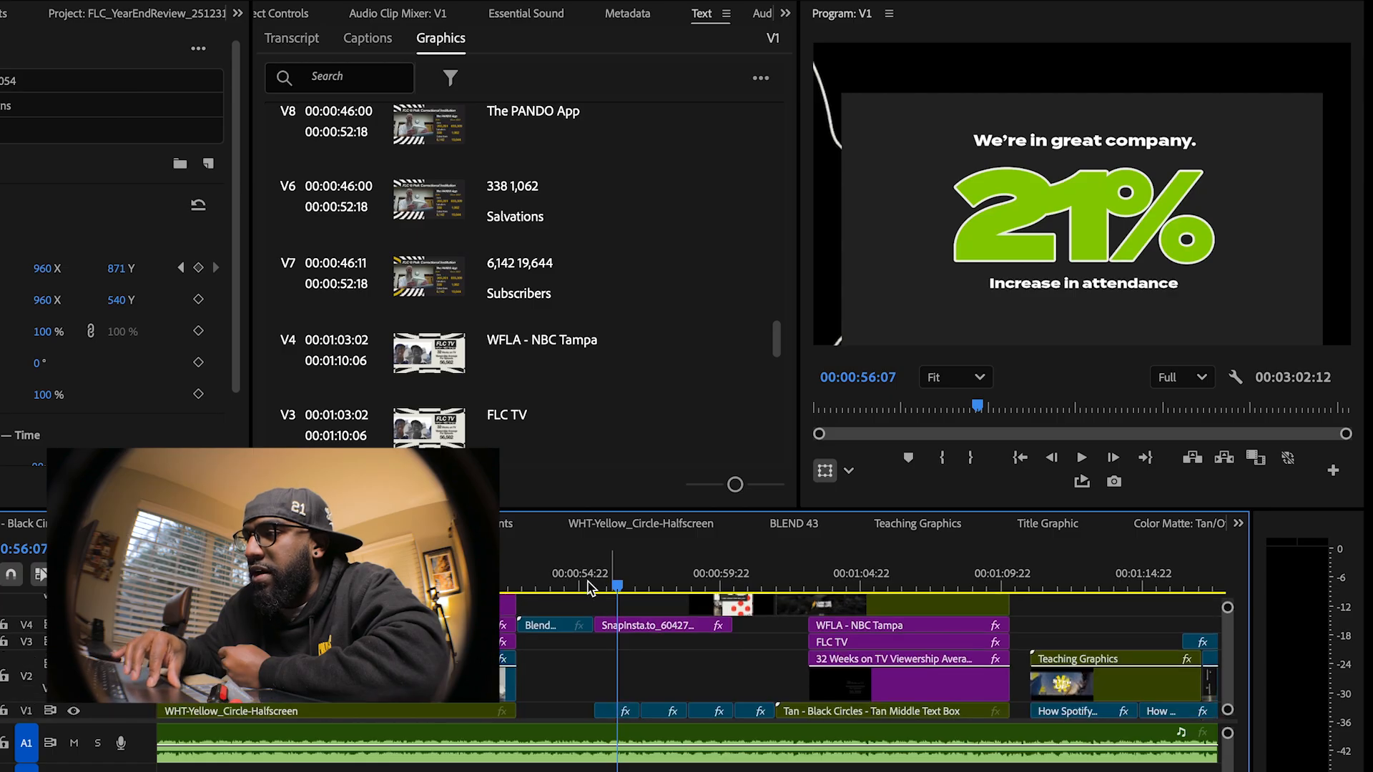
{"action": "left_click", "coordinate": [585, 586]}
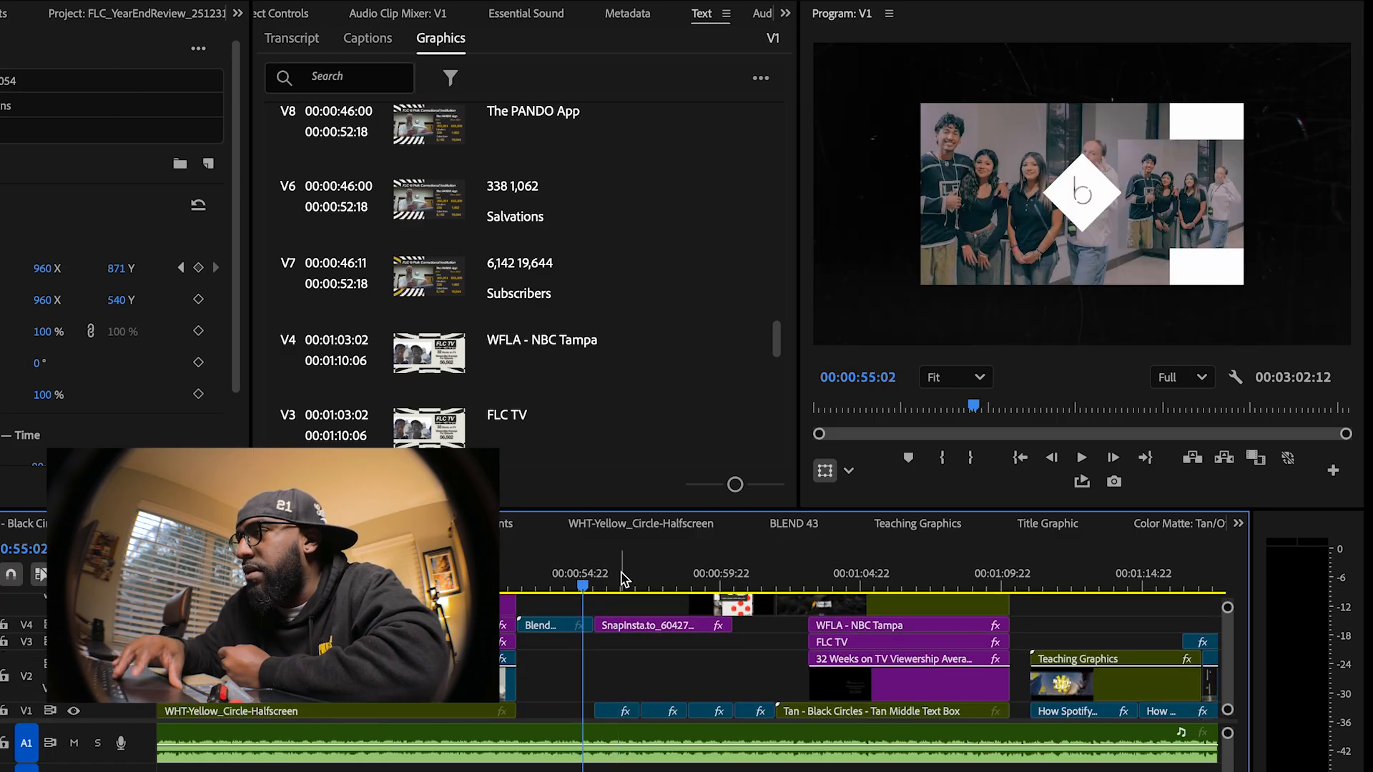
{"action": "key", "text": "space"}
{"action": "key", "text": "space"}
{"action": "left_click", "coordinate": [650, 626]}
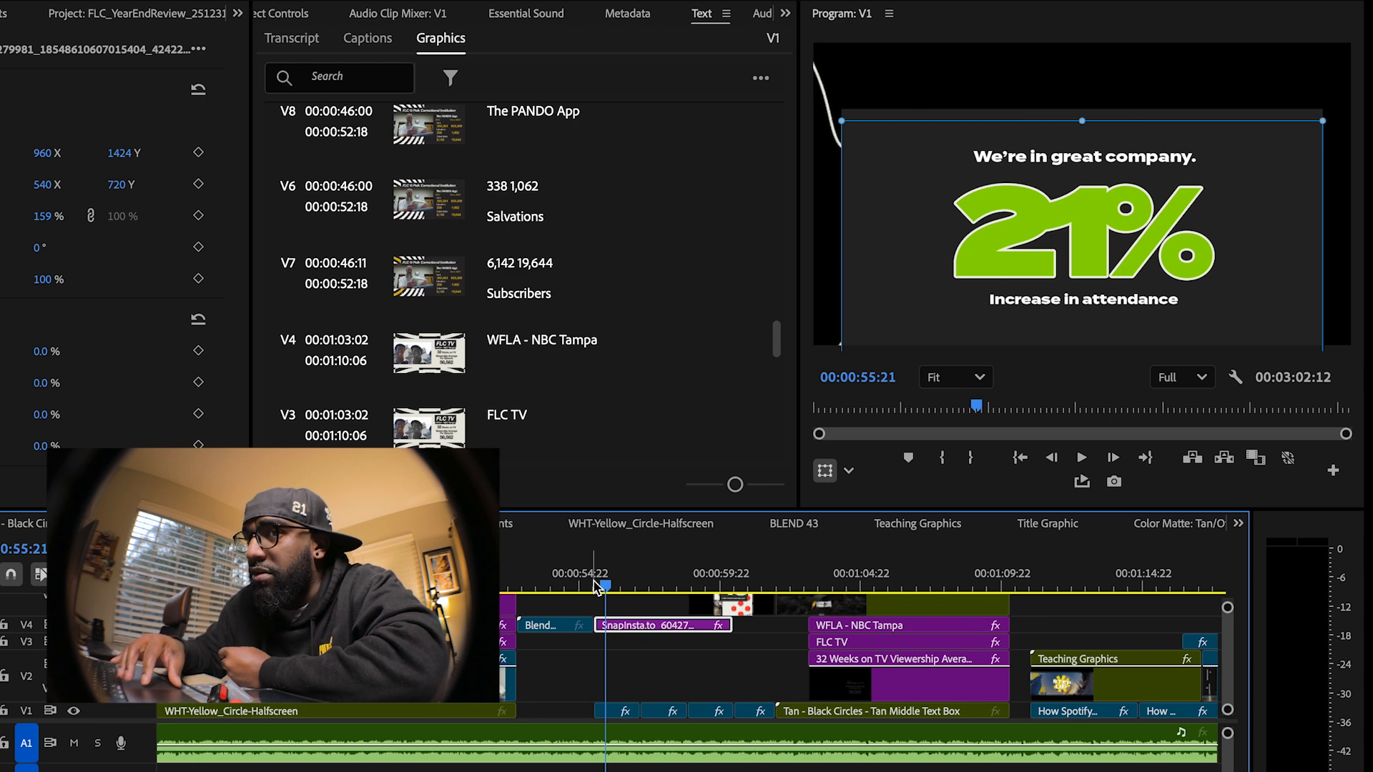
Play the 21% attendance graphic from 00:00:55:11 through to the 43 school events graphic at 00:00:59:18
{"action": "key", "text": "space"}
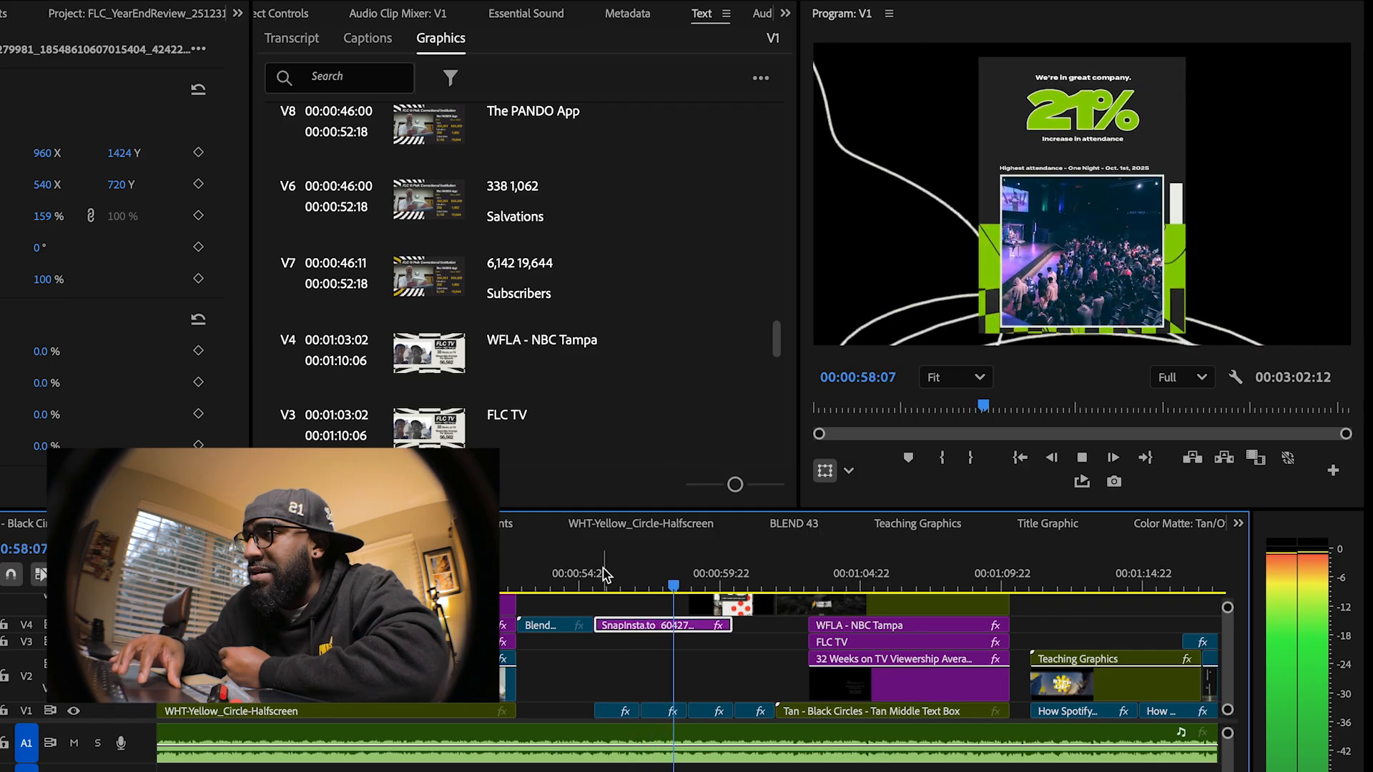
{"action": "left_click", "coordinate": [596, 576]}
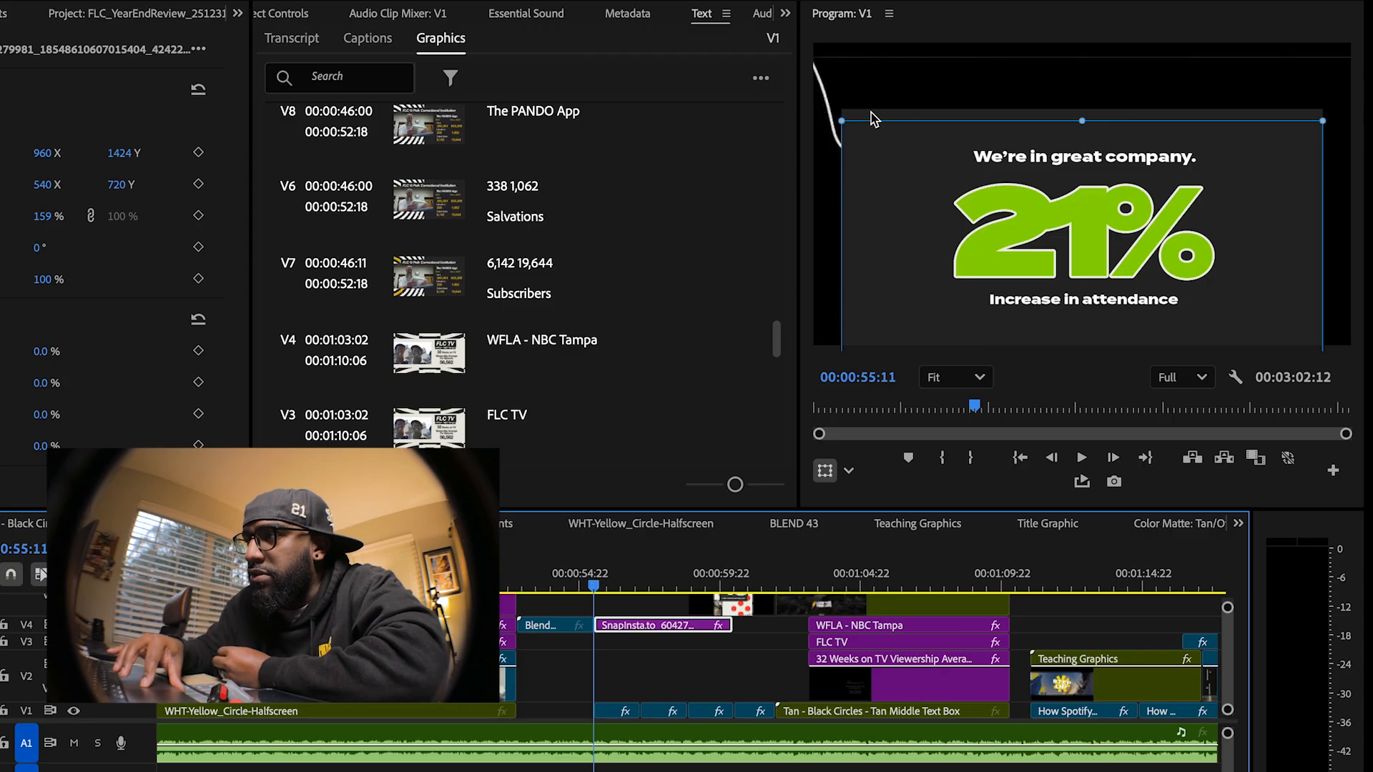
{"action": "key", "text": "space"}
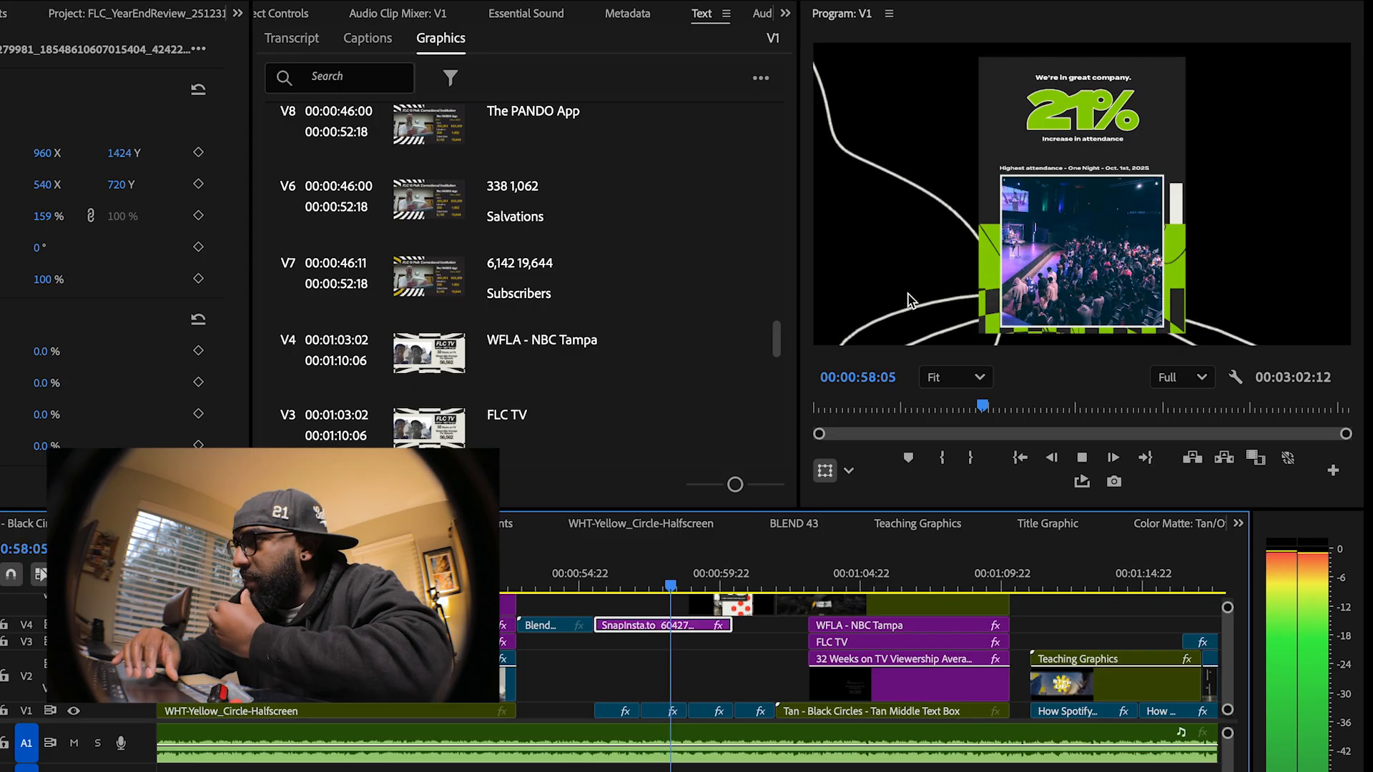
{"action": "key", "text": "space"}
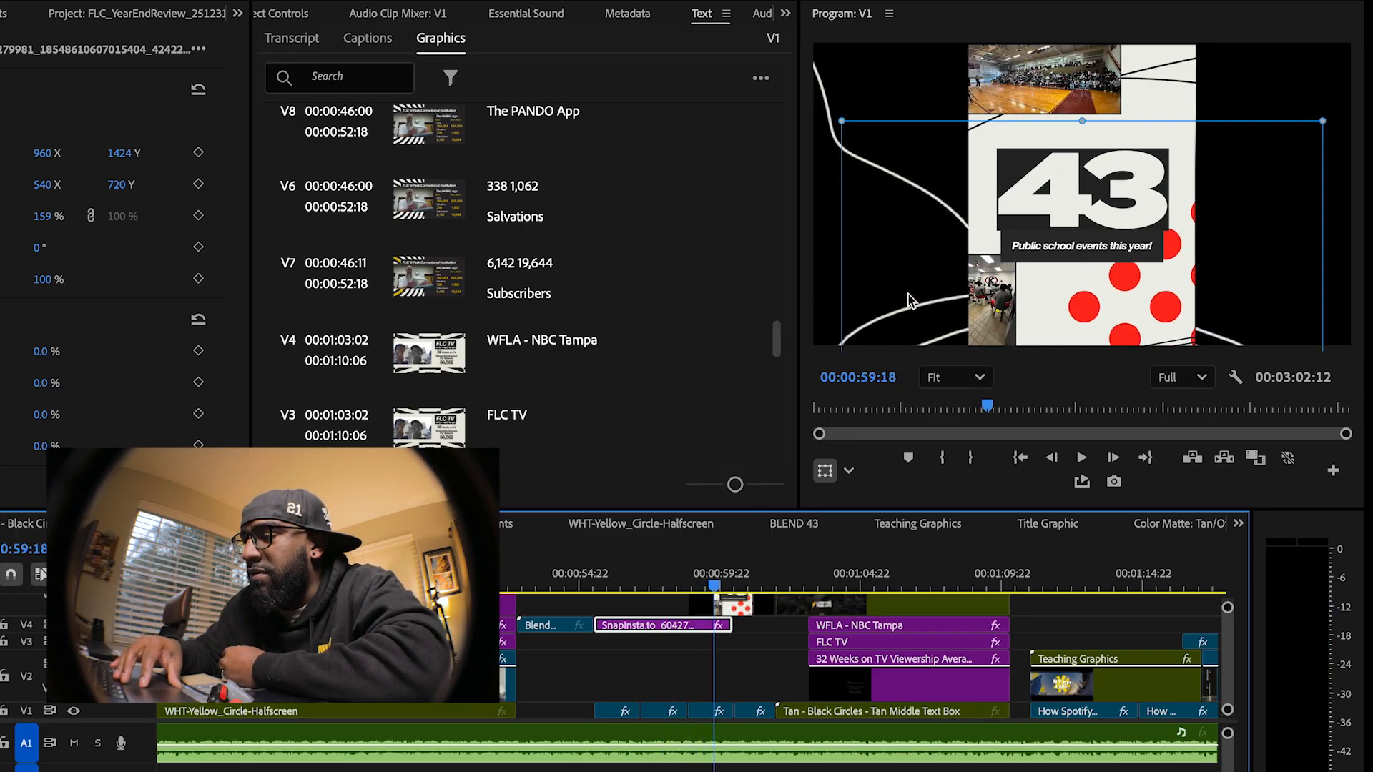
Open the BLEND 43 nested sequence from its clip on V5
{"action": "scroll", "coordinate": [682, 680], "scroll_direction": "up", "scroll_amount": 3}
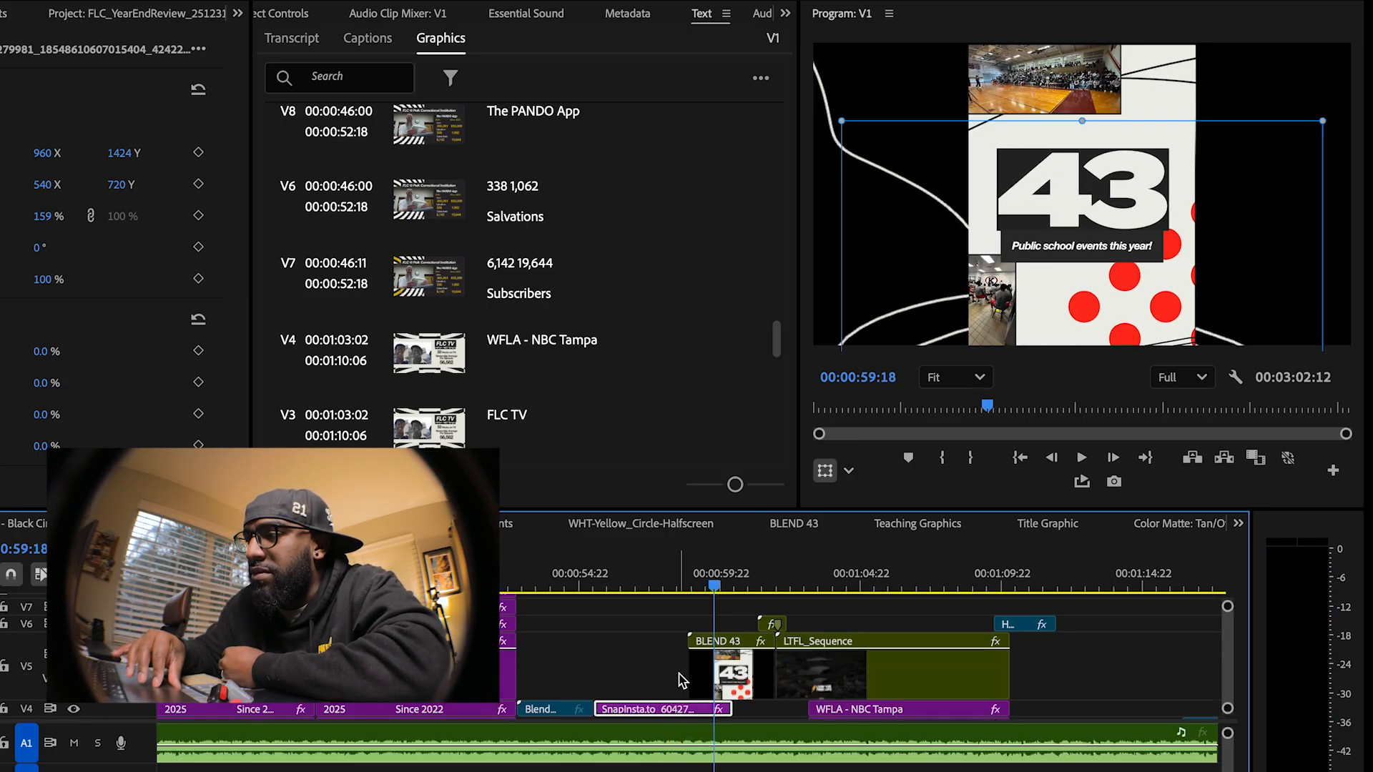
{"action": "left_click", "coordinate": [721, 679]}
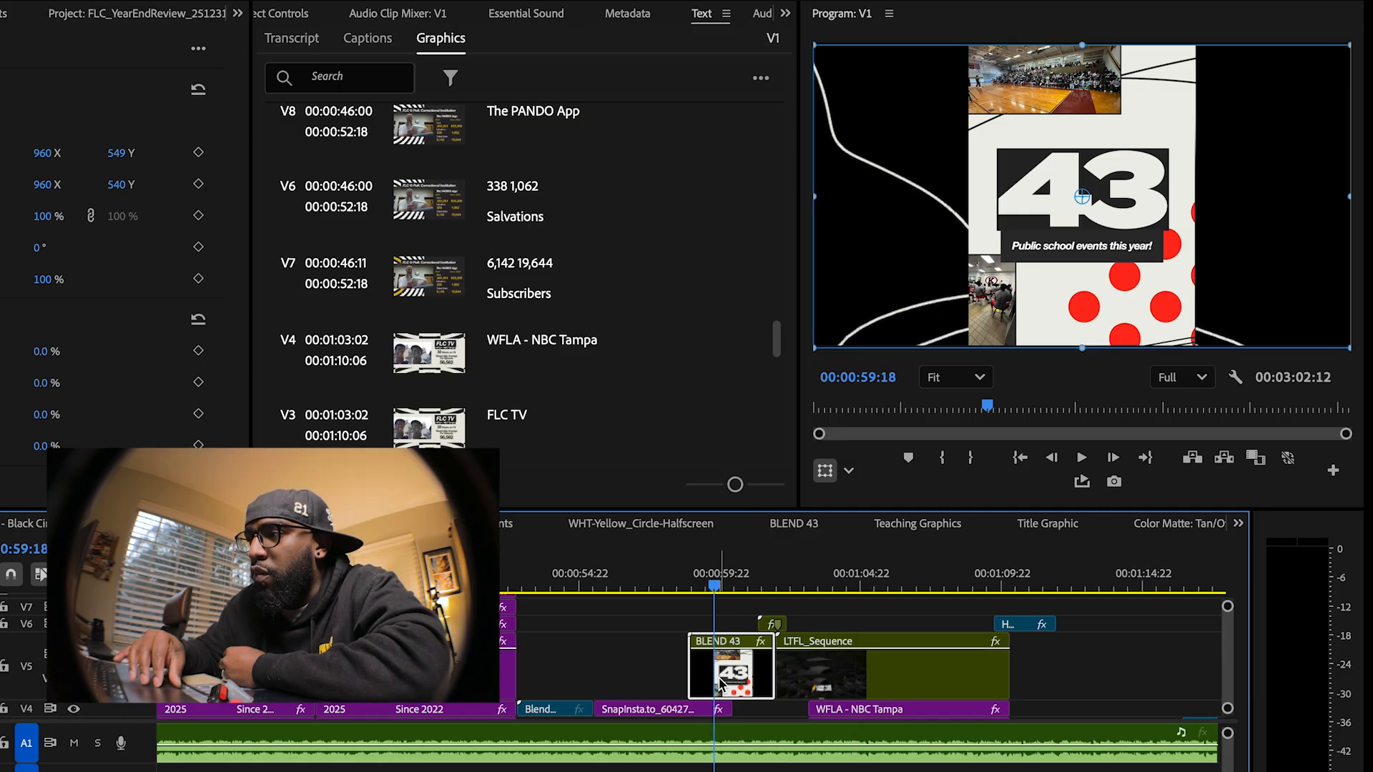
{"action": "scroll", "coordinate": [718, 681], "scroll_direction": "up", "scroll_amount": 2}
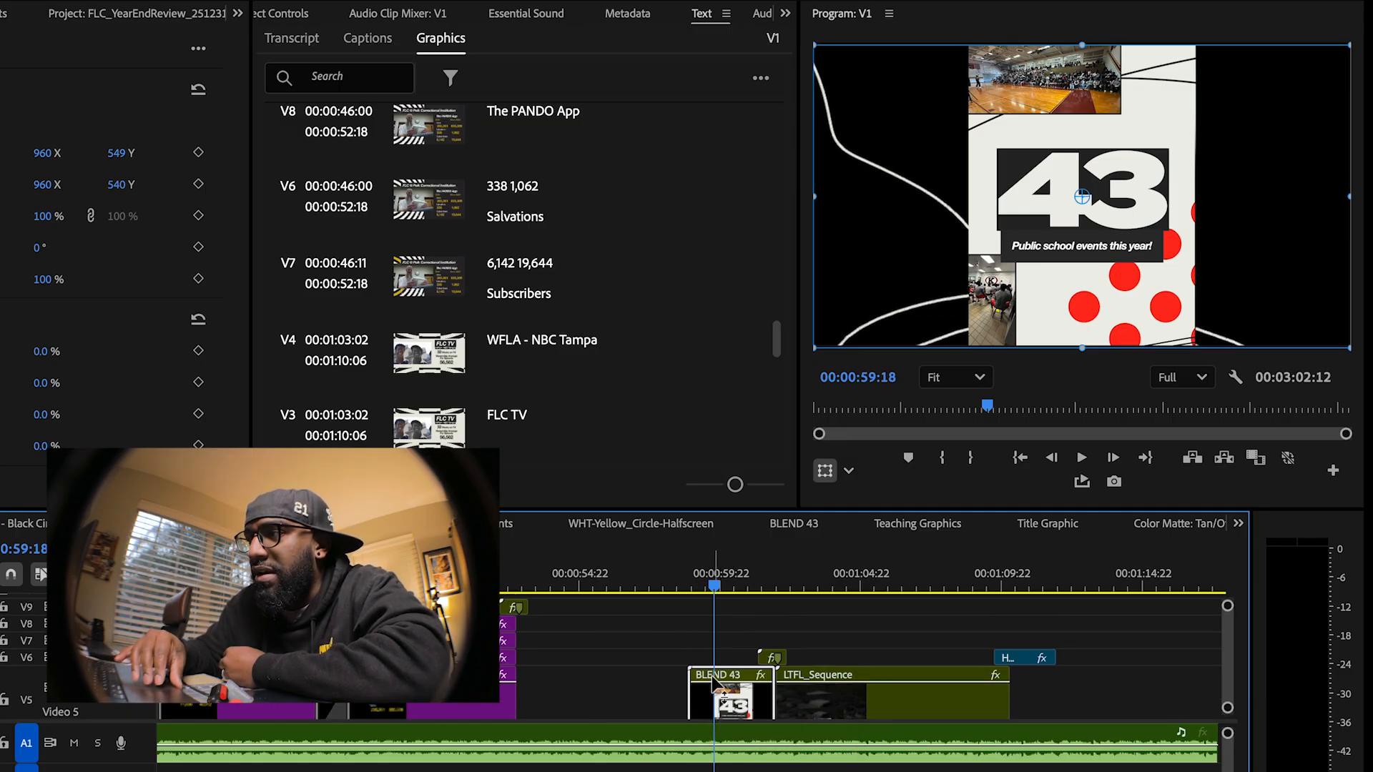
{"action": "double_click", "coordinate": [713, 677]}
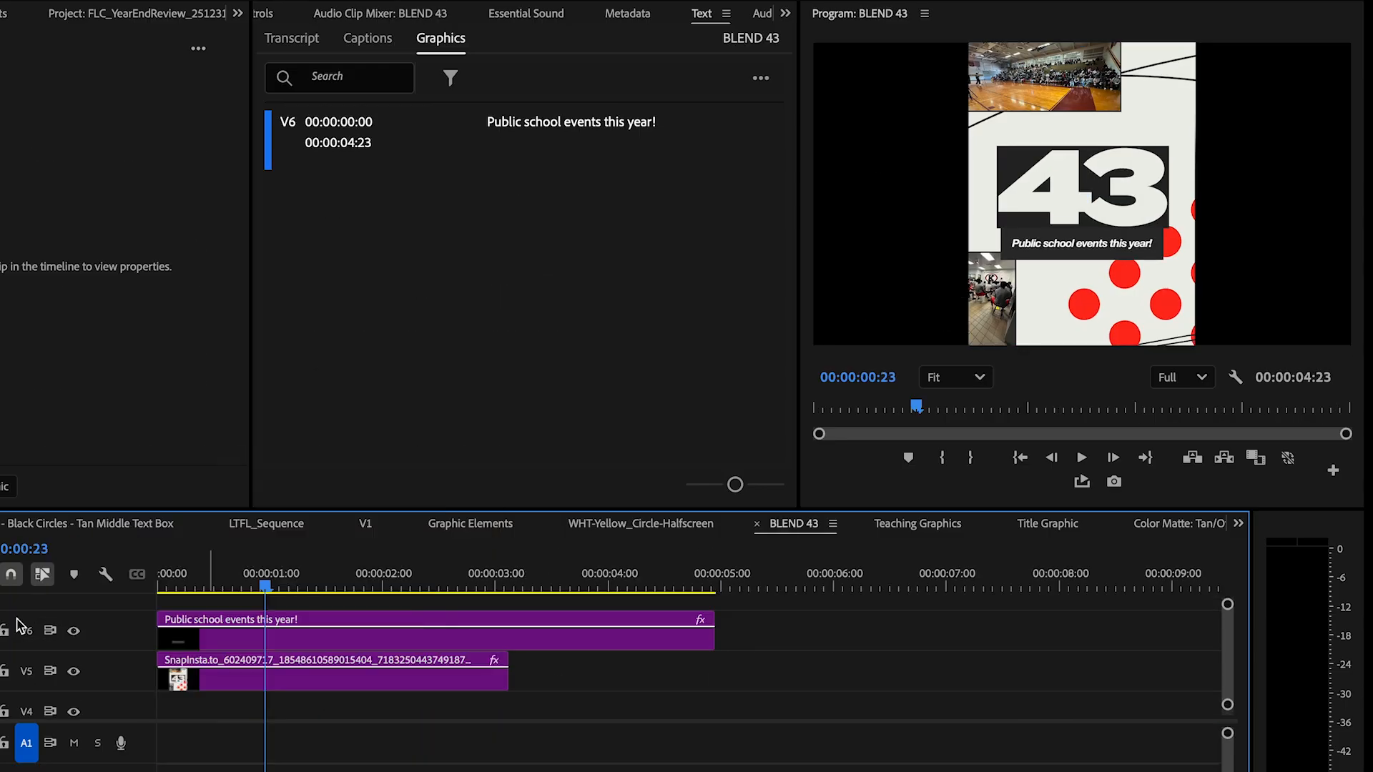
Hide the "Public school events this year!" track V6 in BLEND 43, compare it in V1, and restore the track's visibility
{"action": "left_click", "coordinate": [73, 630]}
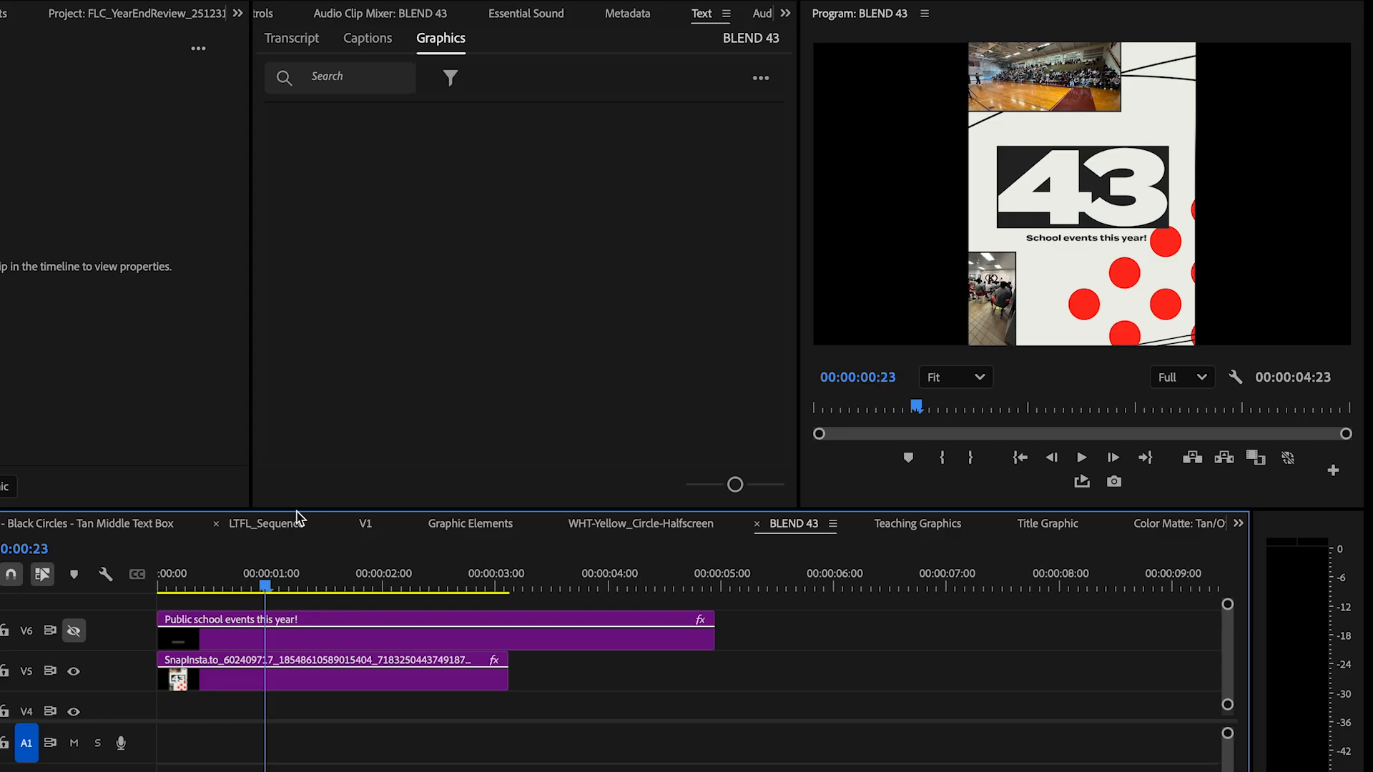
{"action": "left_click", "coordinate": [369, 529]}
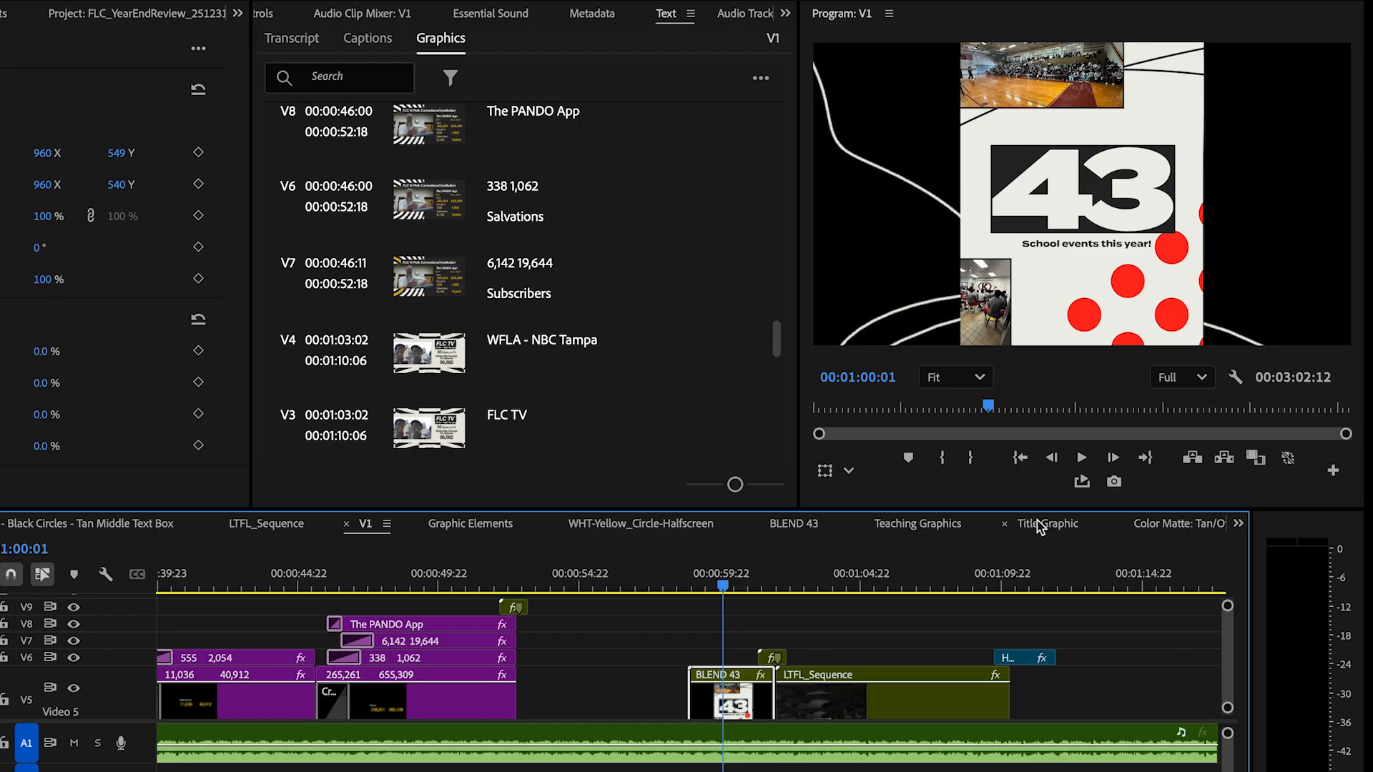
{"action": "left_click", "coordinate": [818, 529]}
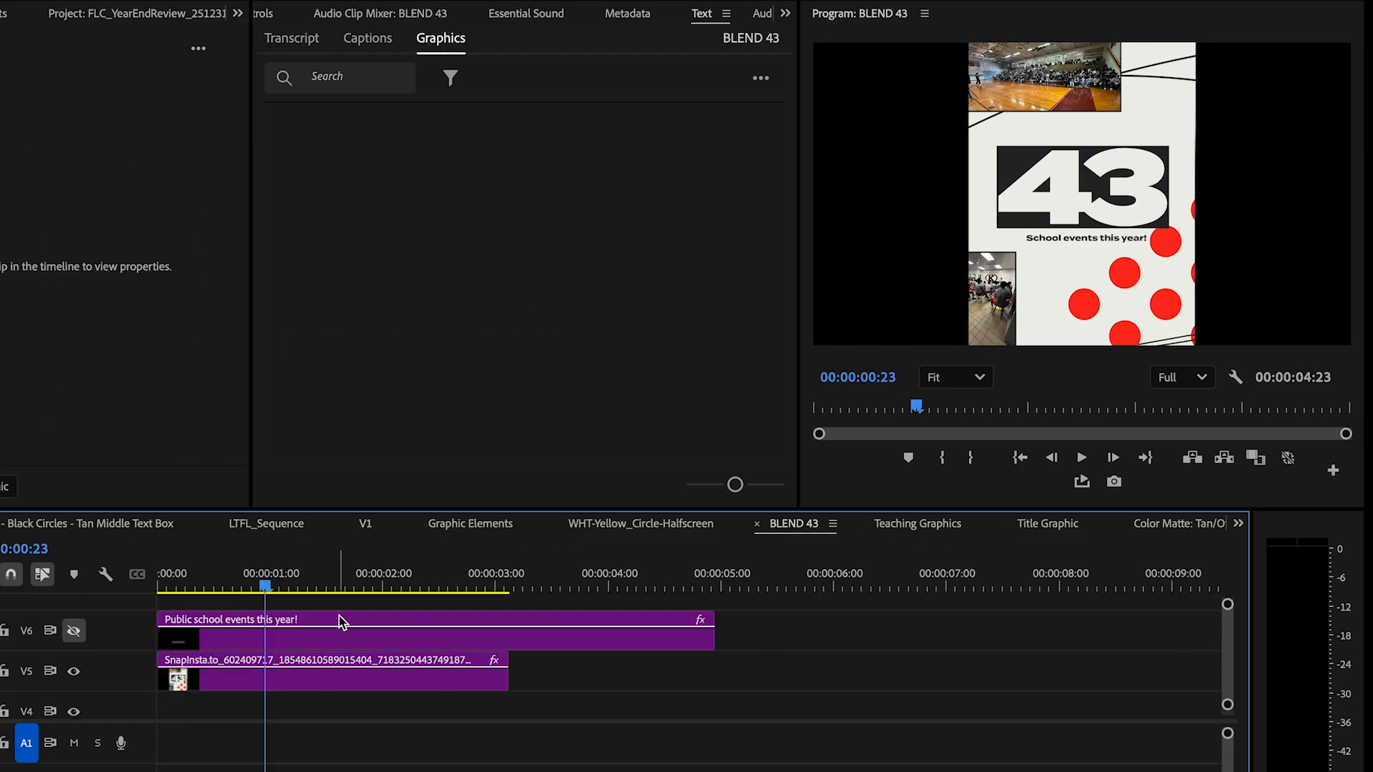
{"action": "left_click", "coordinate": [306, 636]}
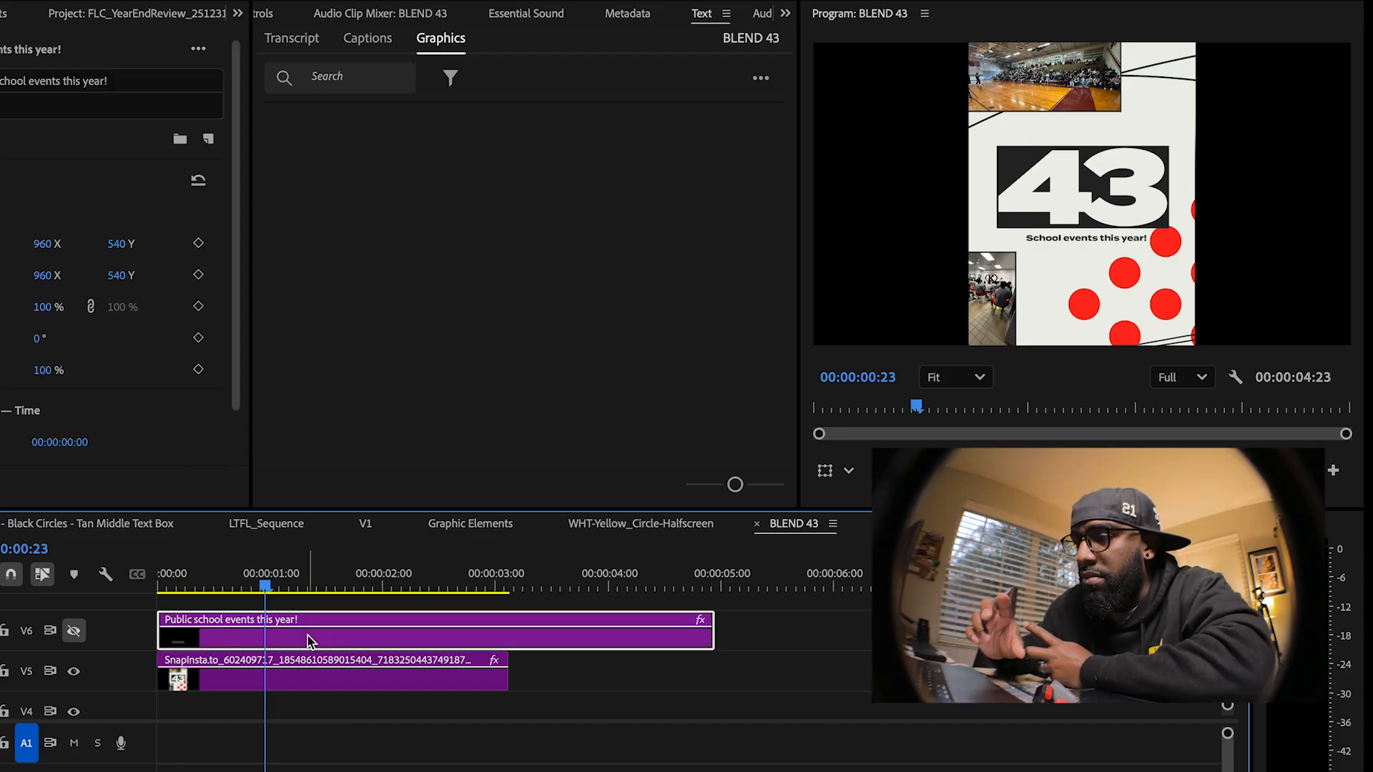
{"action": "left_click", "coordinate": [74, 630]}
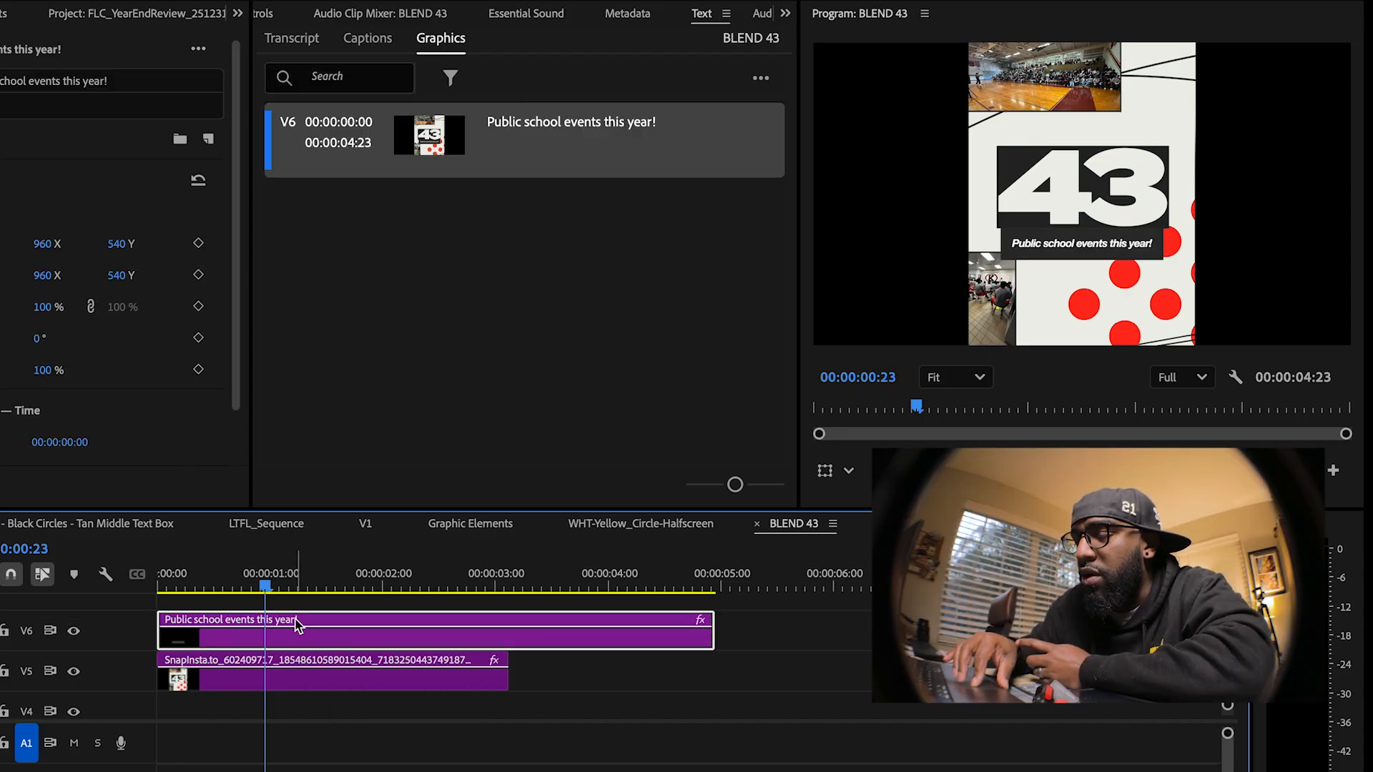
{"action": "left_click", "coordinate": [368, 526]}
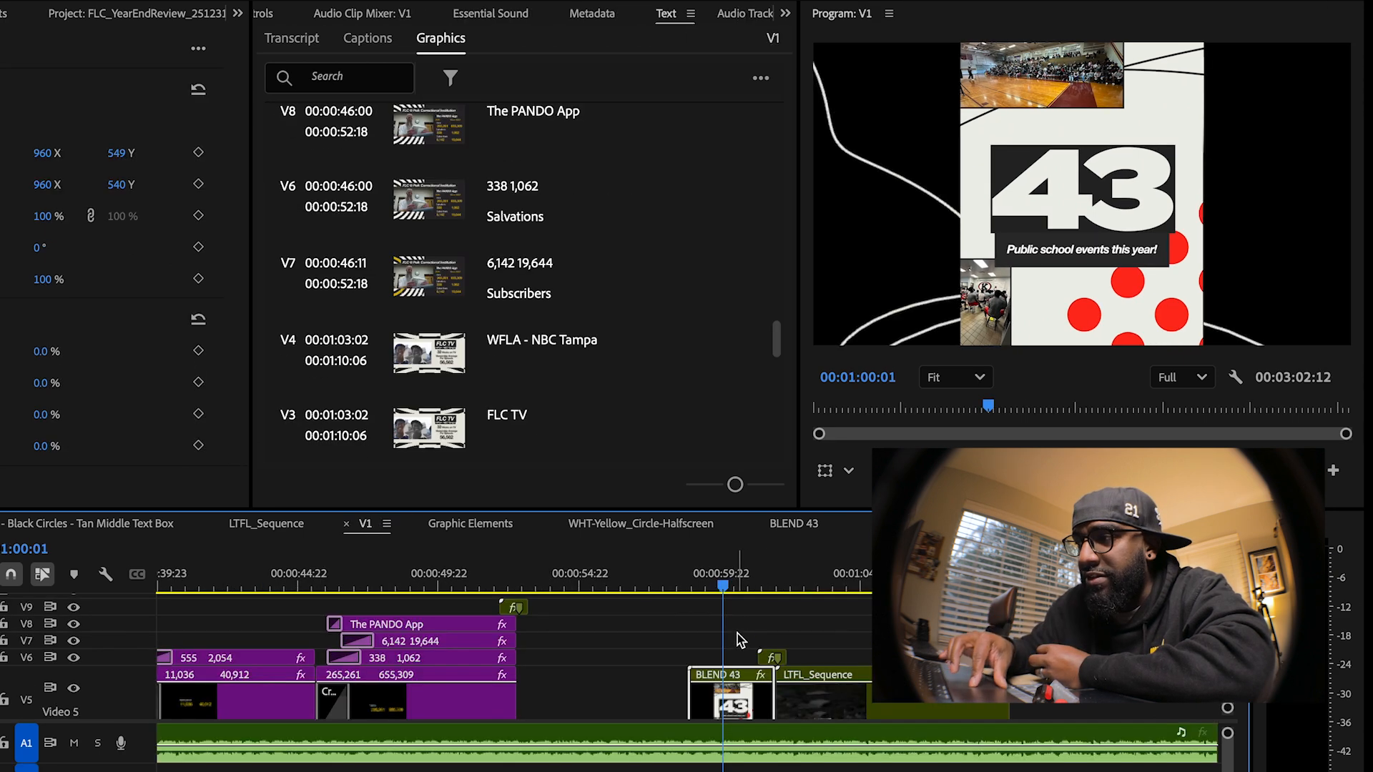
Advance the V1 sequence to the FLC TV viewership section at 00:01:07:00
{"action": "left_click", "coordinate": [680, 646]}
{"action": "left_click", "coordinate": [715, 708]}
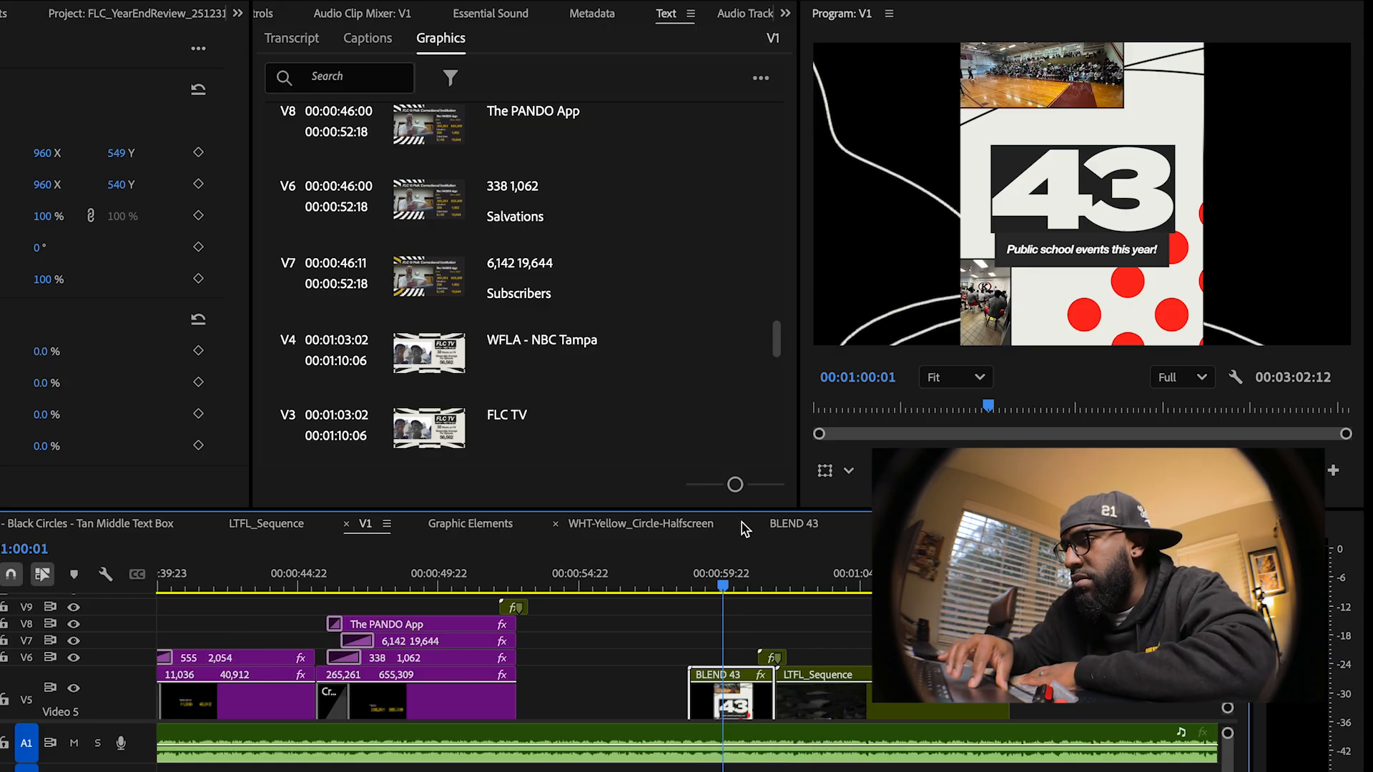
{"action": "left_click_drag", "start_coordinate": [744, 579], "coordinate": [918, 672]}
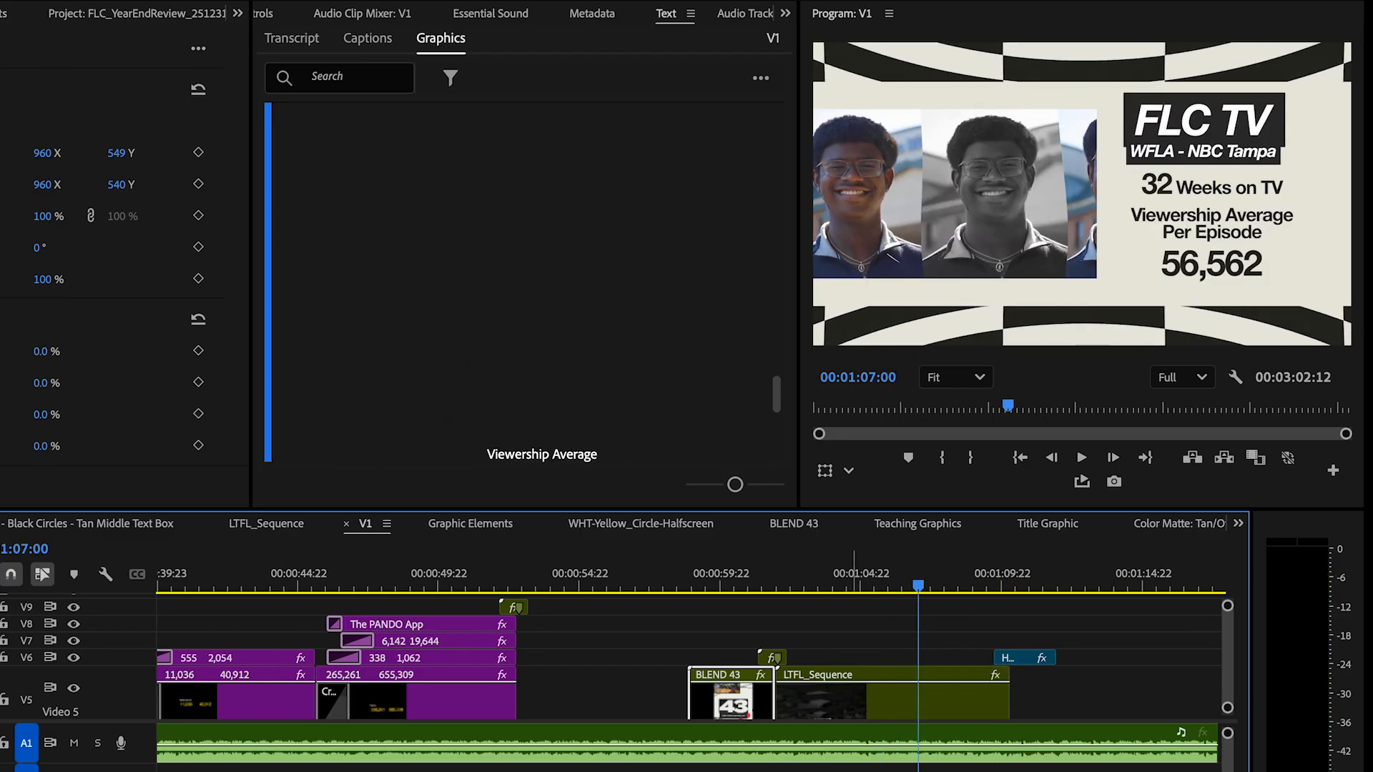
Open the nested LTFL_Sequence, inspect its opening at 00:00:00:06, and return to the V1 sequence
{"action": "double_click", "coordinate": [868, 714]}
{"action": "left_click", "coordinate": [277, 581]}
{"action": "left_click_drag", "start_coordinate": [277, 581], "coordinate": [168, 585]}
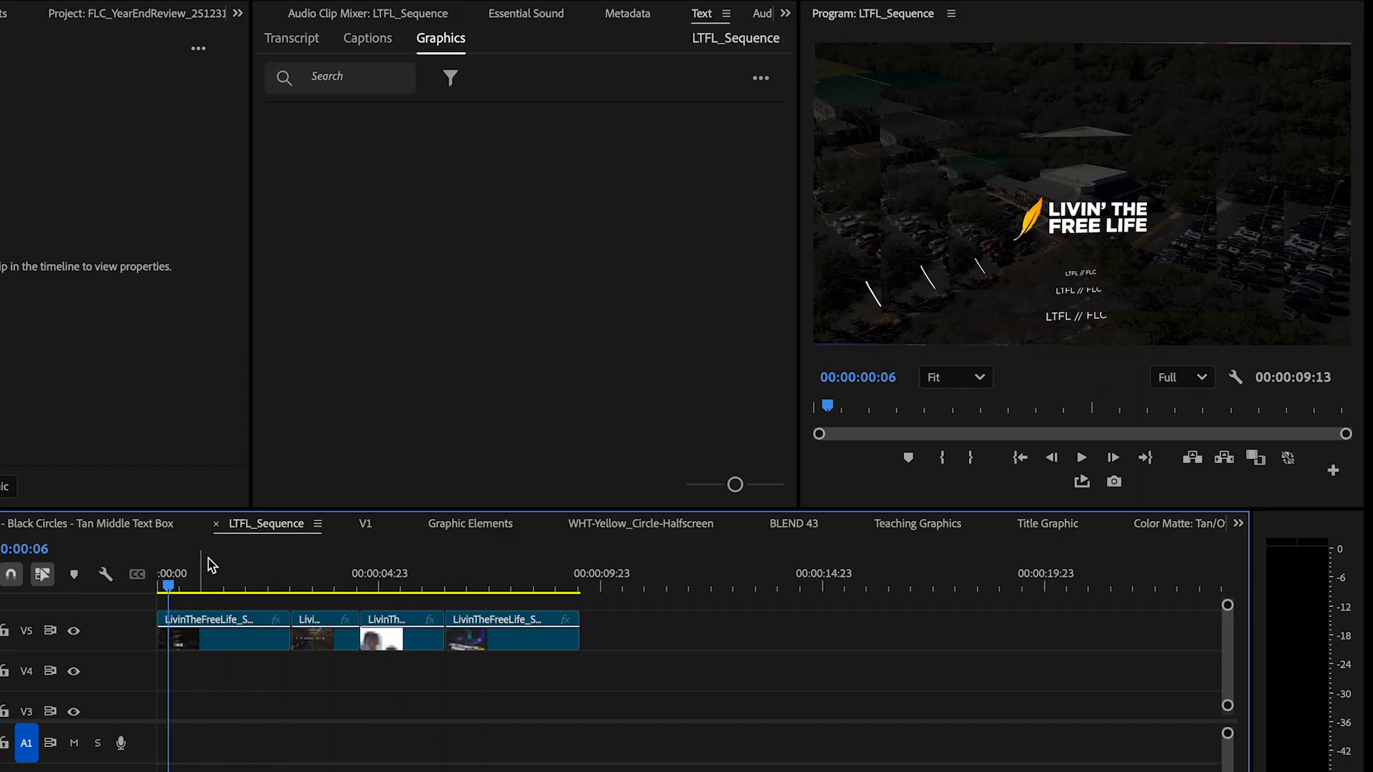
{"action": "left_click", "coordinate": [378, 526]}
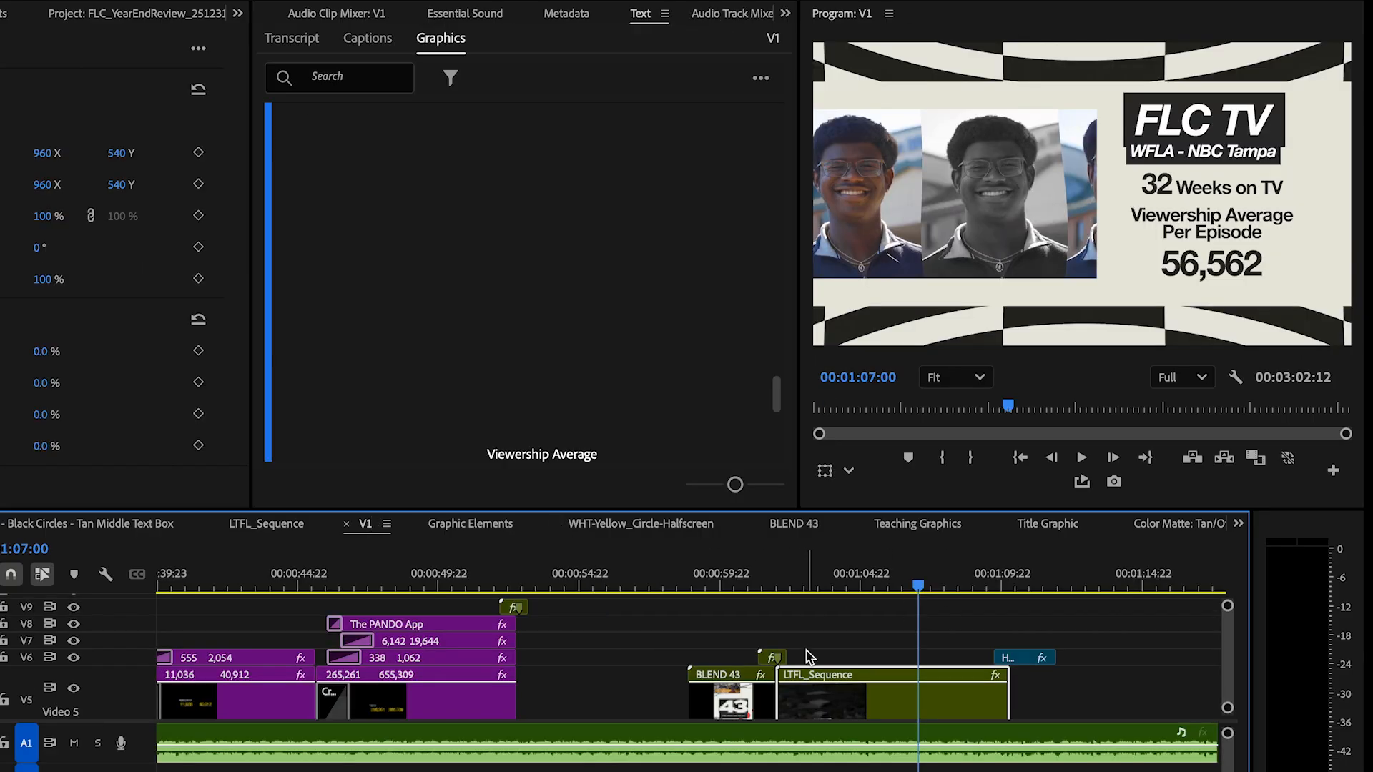
Show the LTFL_Sequence clip's effect settings and review its Transform position and scale keyframes from 00:01:01:22
{"action": "scroll", "coordinate": [808, 572], "scroll_direction": "down", "scroll_amount": 3}
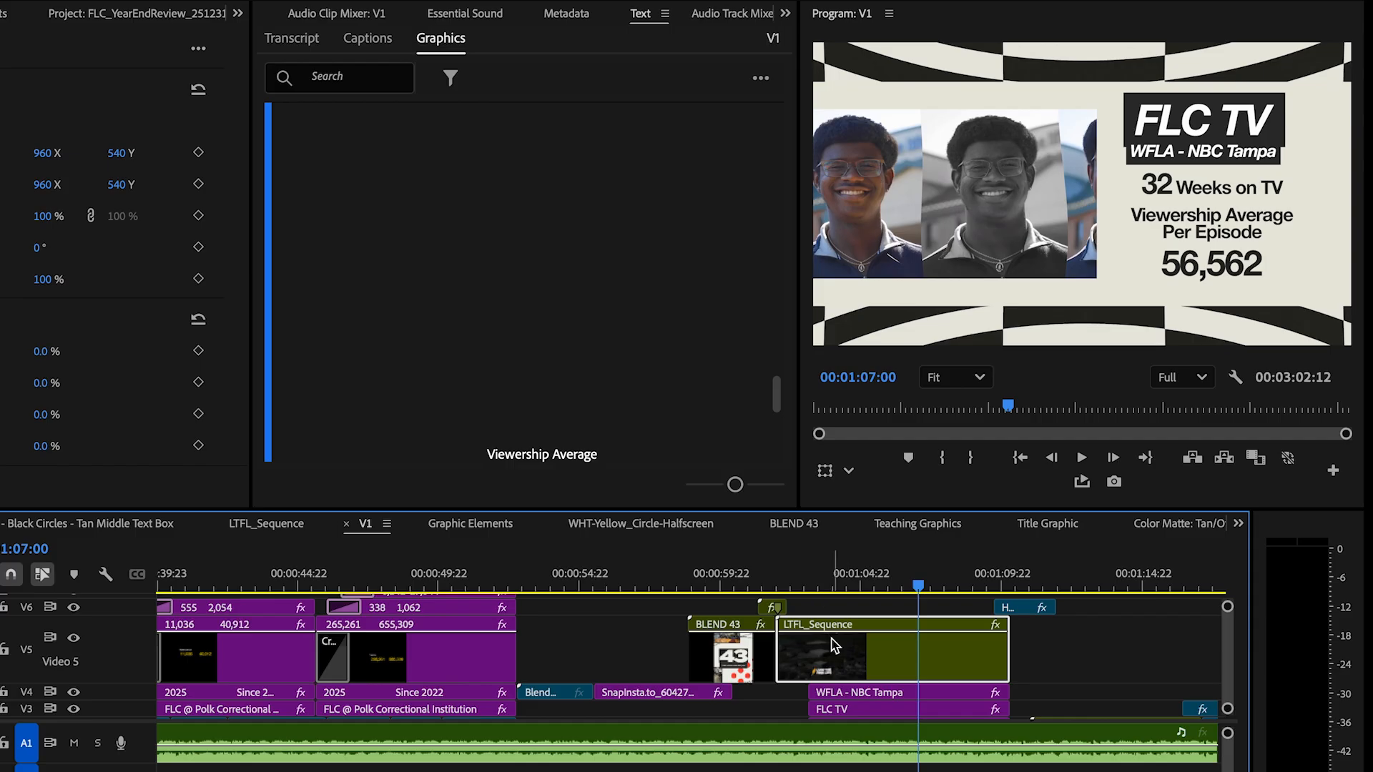
{"action": "left_click", "coordinate": [828, 607]}
{"action": "left_click", "coordinate": [828, 648]}
{"action": "left_click", "coordinate": [785, 13]}
{"action": "left_click", "coordinate": [835, 64]}
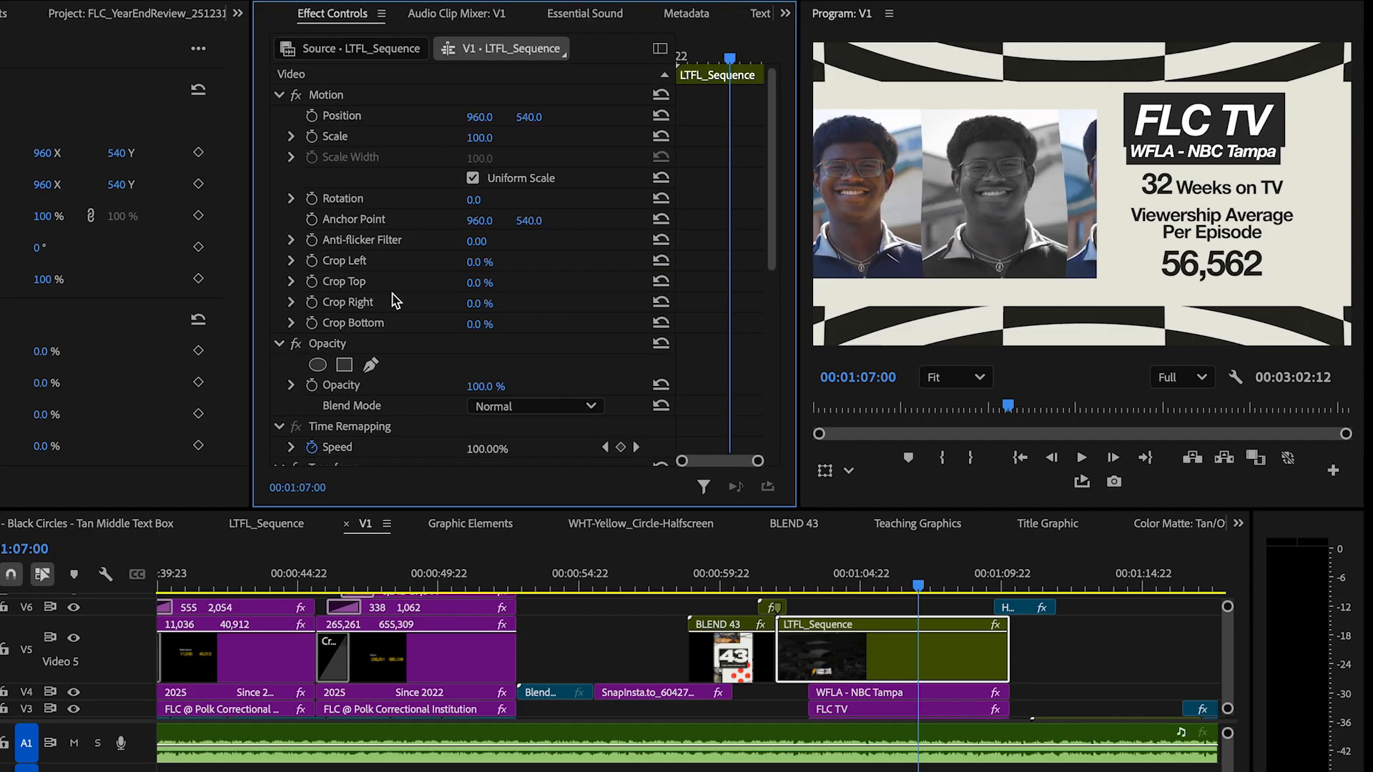
{"action": "scroll", "coordinate": [622, 249], "scroll_direction": "down", "scroll_amount": 5}
{"action": "left_click_drag", "start_coordinate": [728, 57], "coordinate": [680, 59]}
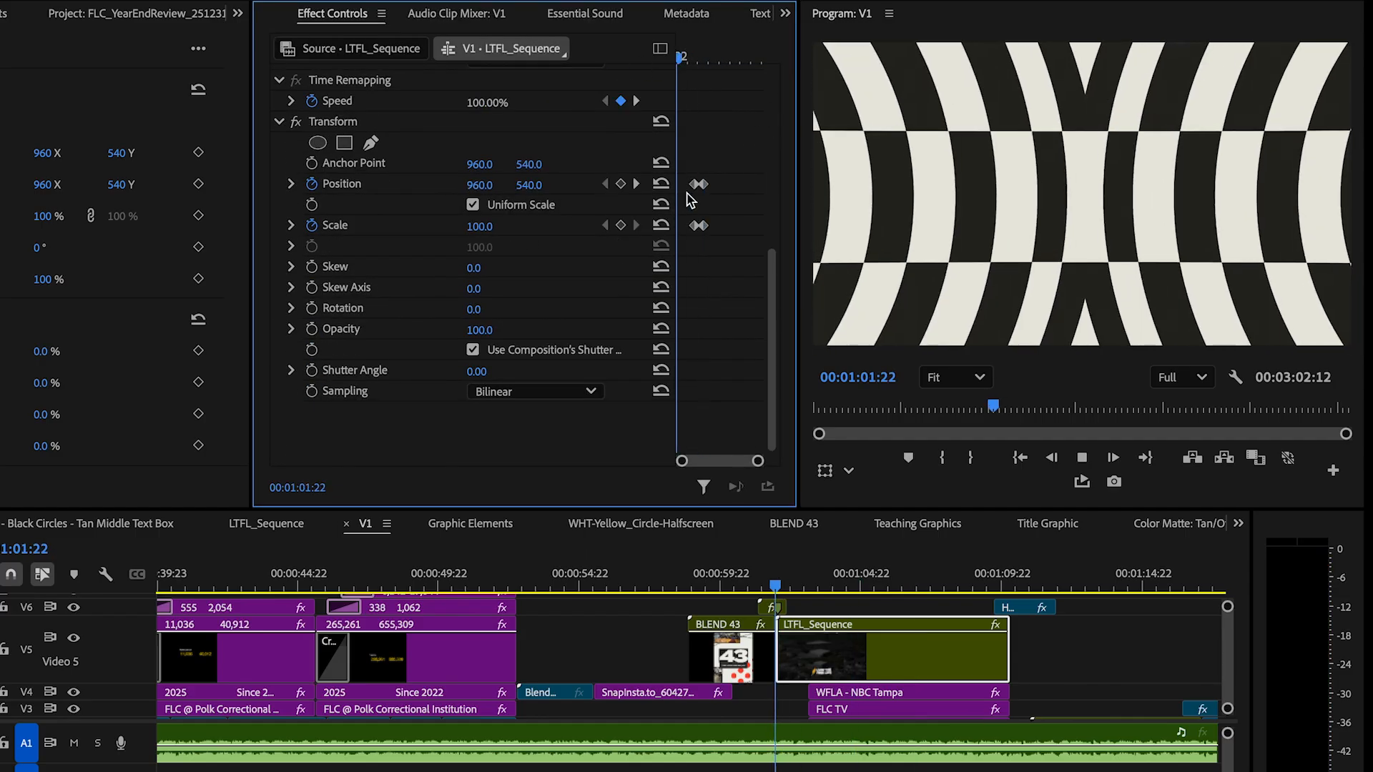
Play the LTFL_Sequence Transform animation in V1 from 00:01:01:22 and move to 00:01:05:20 to examine the text layers beneath it
{"action": "key", "text": "space"}
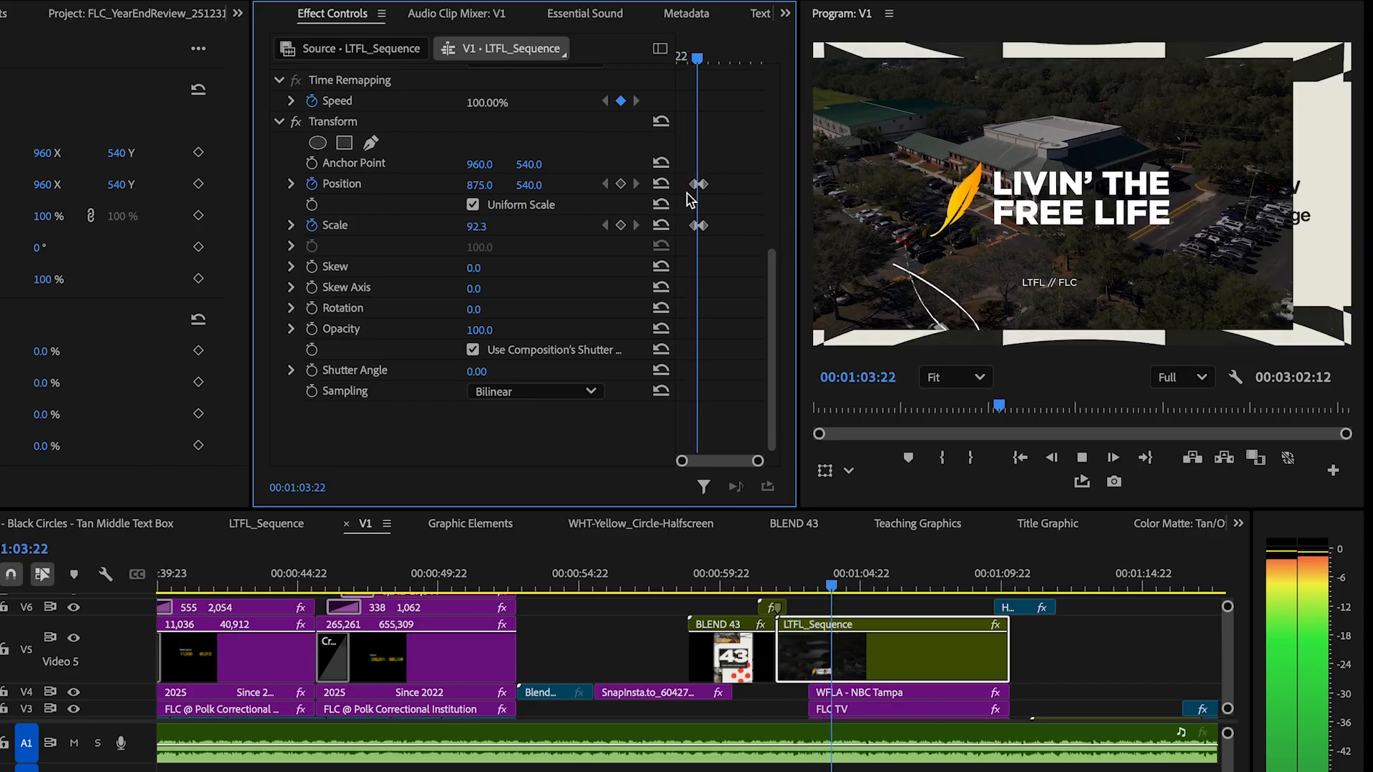
{"action": "key", "text": "space"}
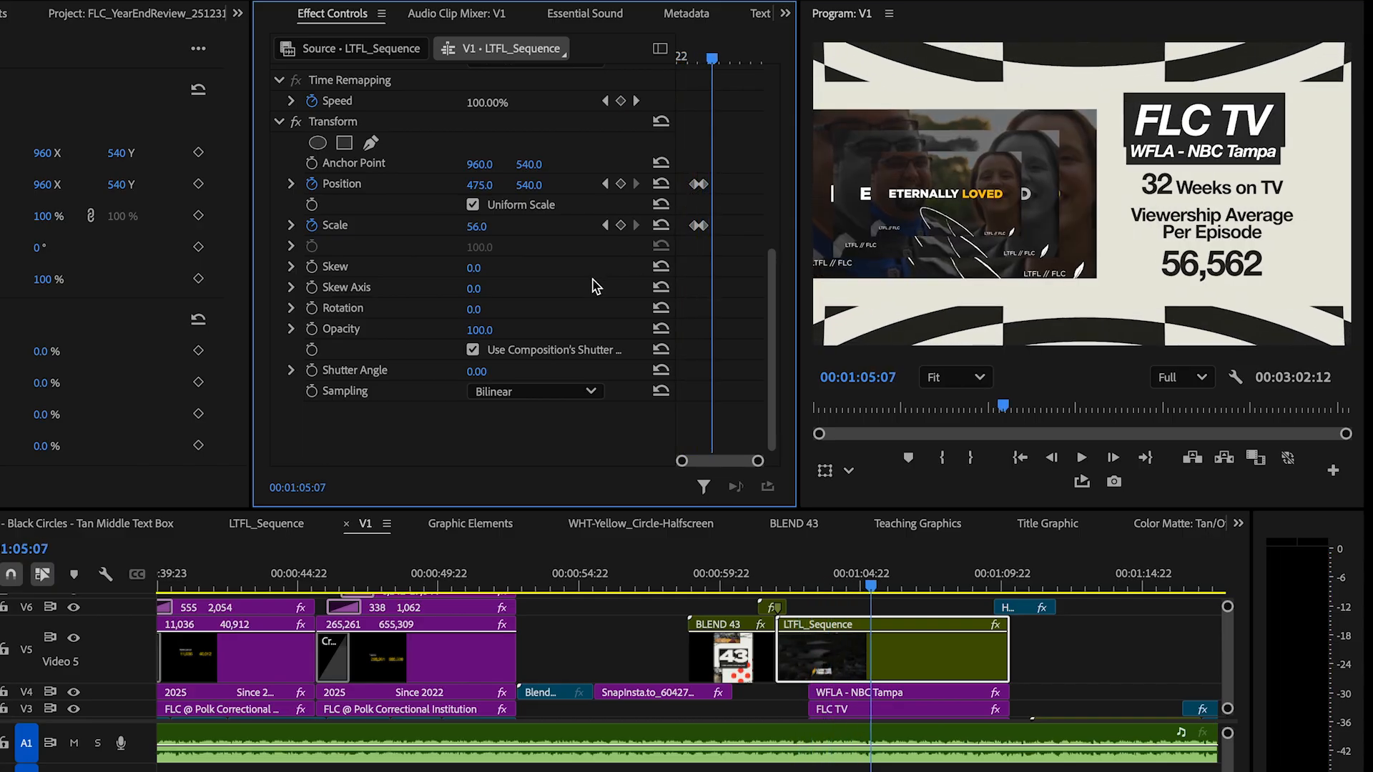
{"action": "left_click", "coordinate": [886, 579]}
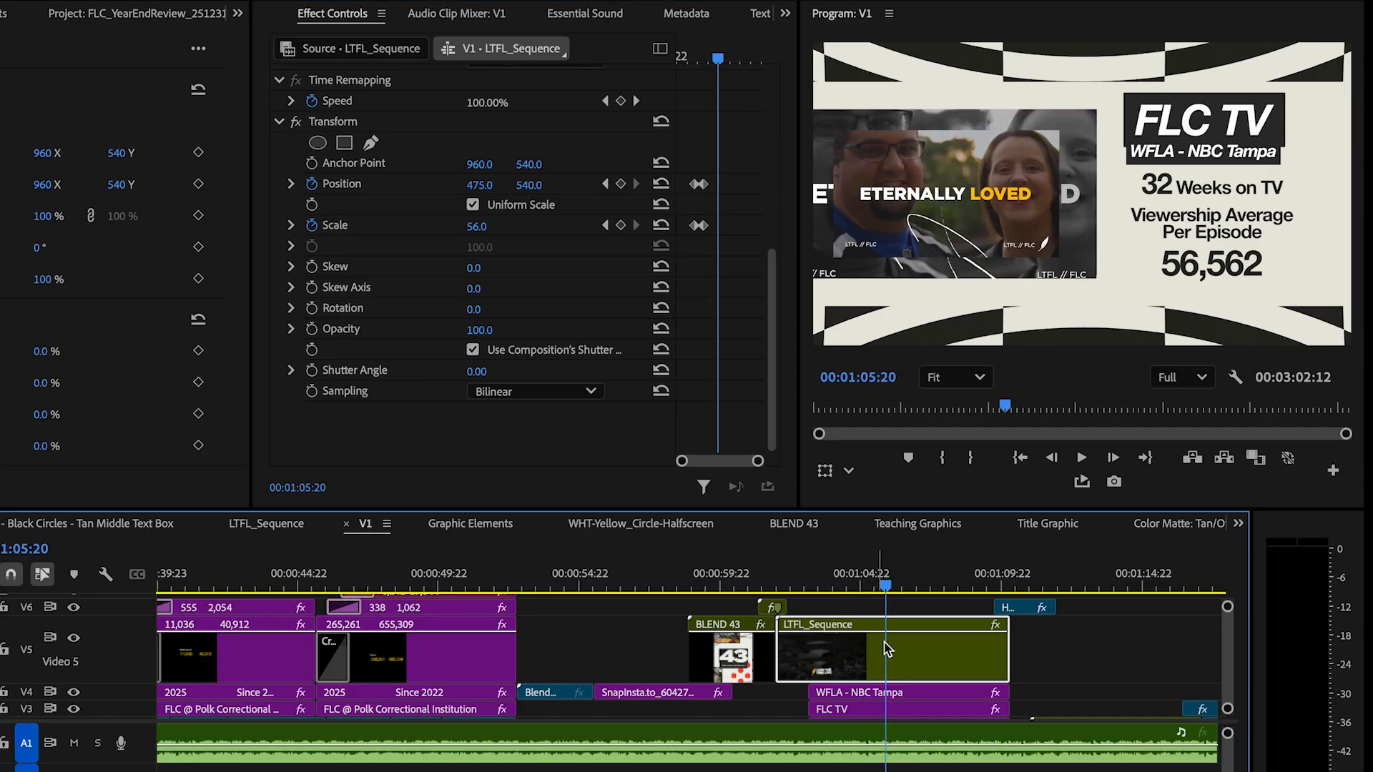
{"action": "scroll", "coordinate": [885, 690], "scroll_direction": "down", "scroll_amount": 2}
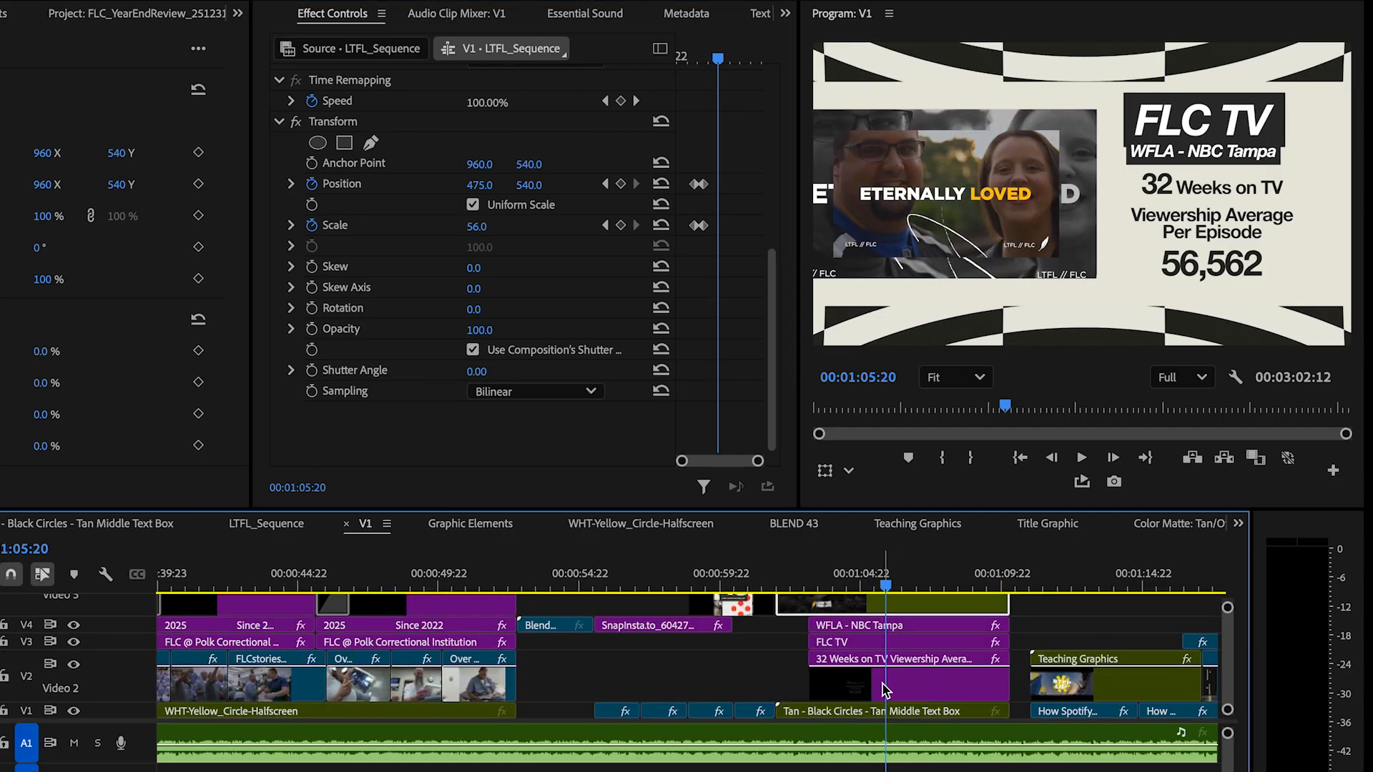
Scrub through the FLC TV text animation in V1 from its entrance to 00:01:08:20
{"action": "mouse_move", "coordinate": [853, 580]}
{"action": "left_mouse_down"}
{"action": "mouse_move", "coordinate": [828, 580]}
{"action": "mouse_move", "coordinate": [846, 580]}
{"action": "left_mouse_up"}
{"action": "right_click", "coordinate": [844, 579]}
{"action": "left_click", "coordinate": [806, 576]}
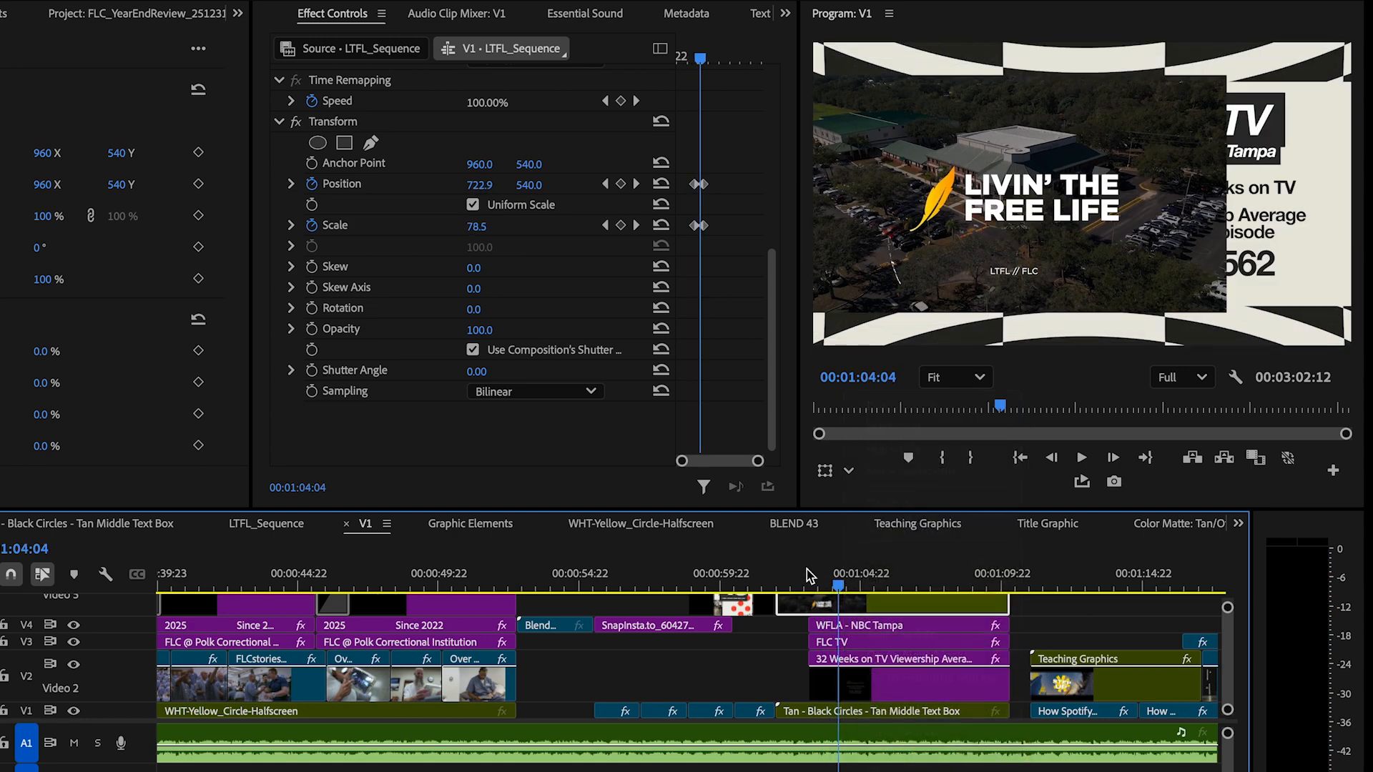
{"action": "left_click", "coordinate": [809, 579]}
{"action": "left_click_drag", "start_coordinate": [813, 583], "coordinate": [973, 592]}
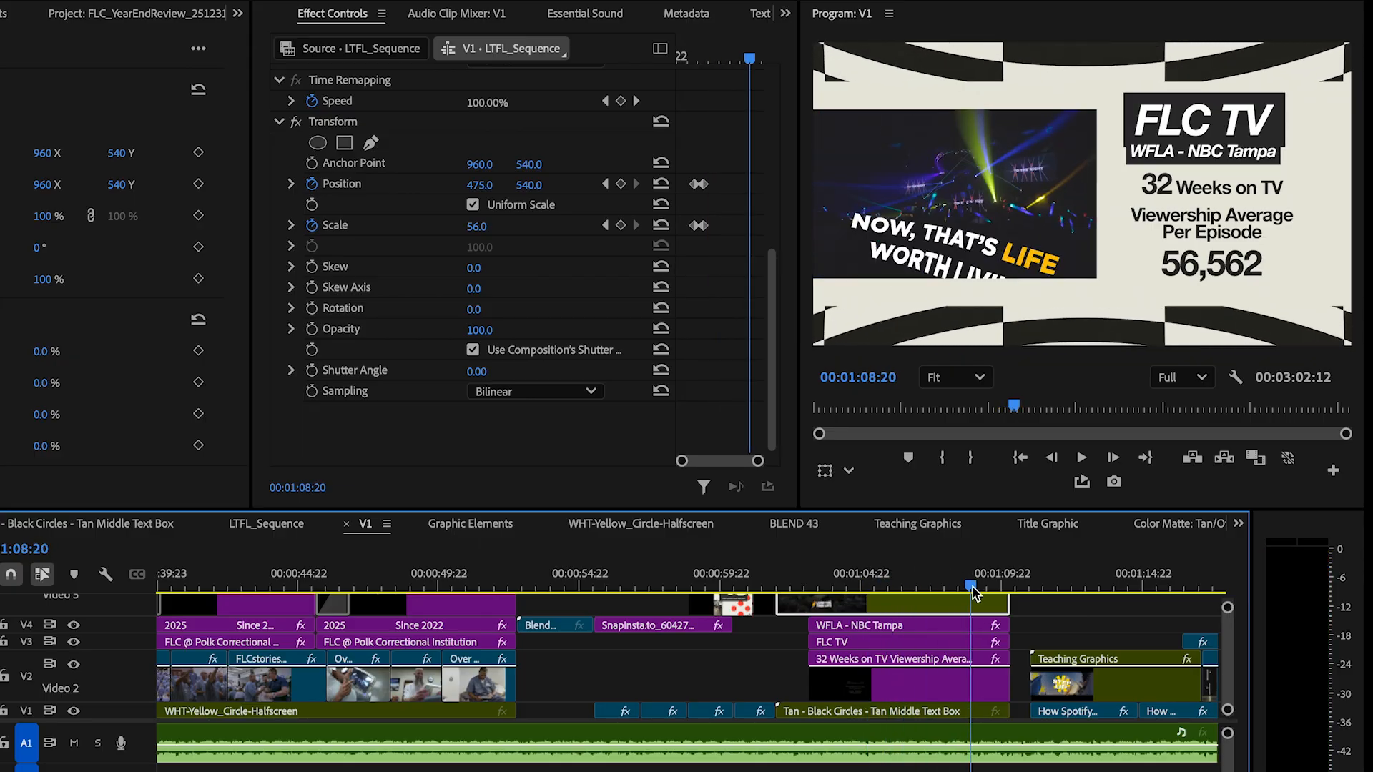
Play and scrub the purple circle transition from the FLC TV section into the Teaching Graphics section at 00:01:11:14
{"action": "key", "text": "space"}
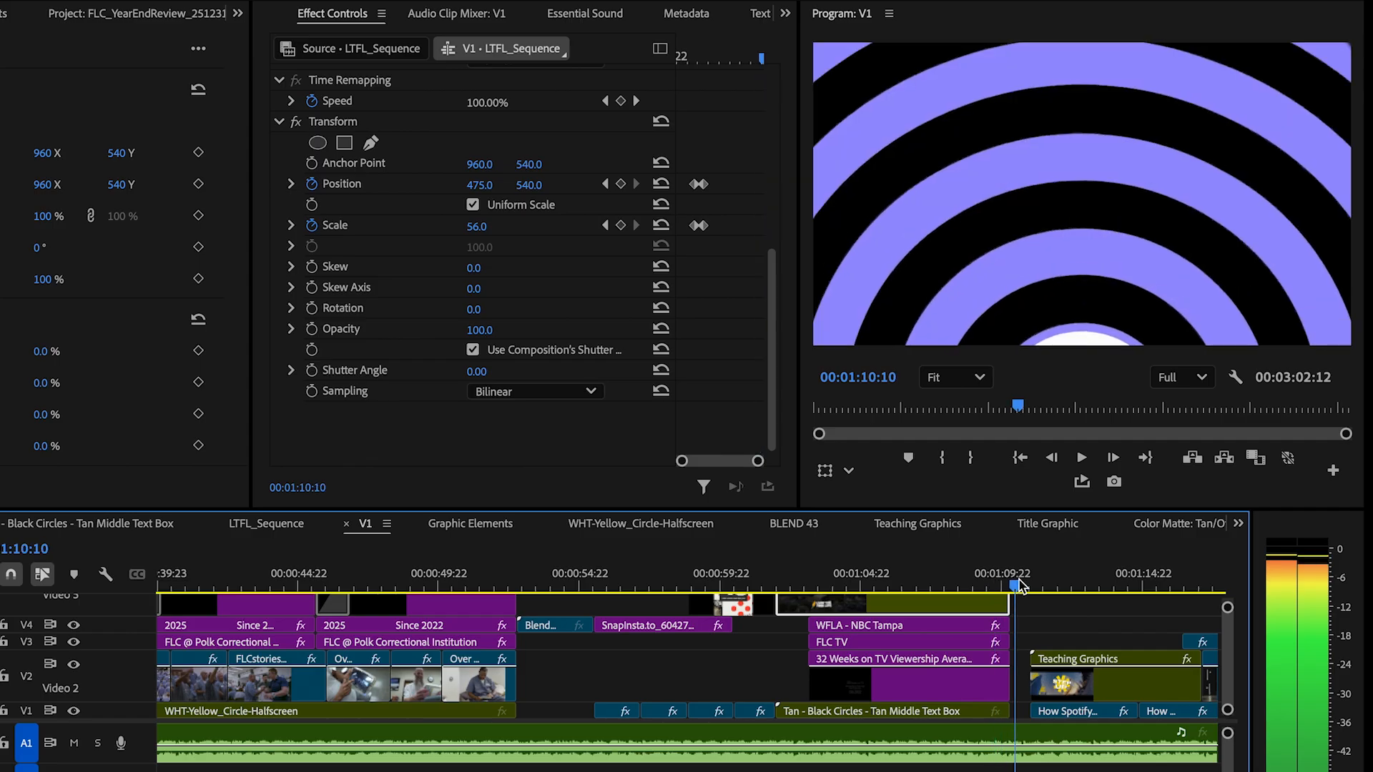
{"action": "scroll", "coordinate": [1043, 604], "scroll_direction": "up", "scroll_amount": 4}
{"action": "left_click_drag", "start_coordinate": [986, 590], "coordinate": [1007, 588]}
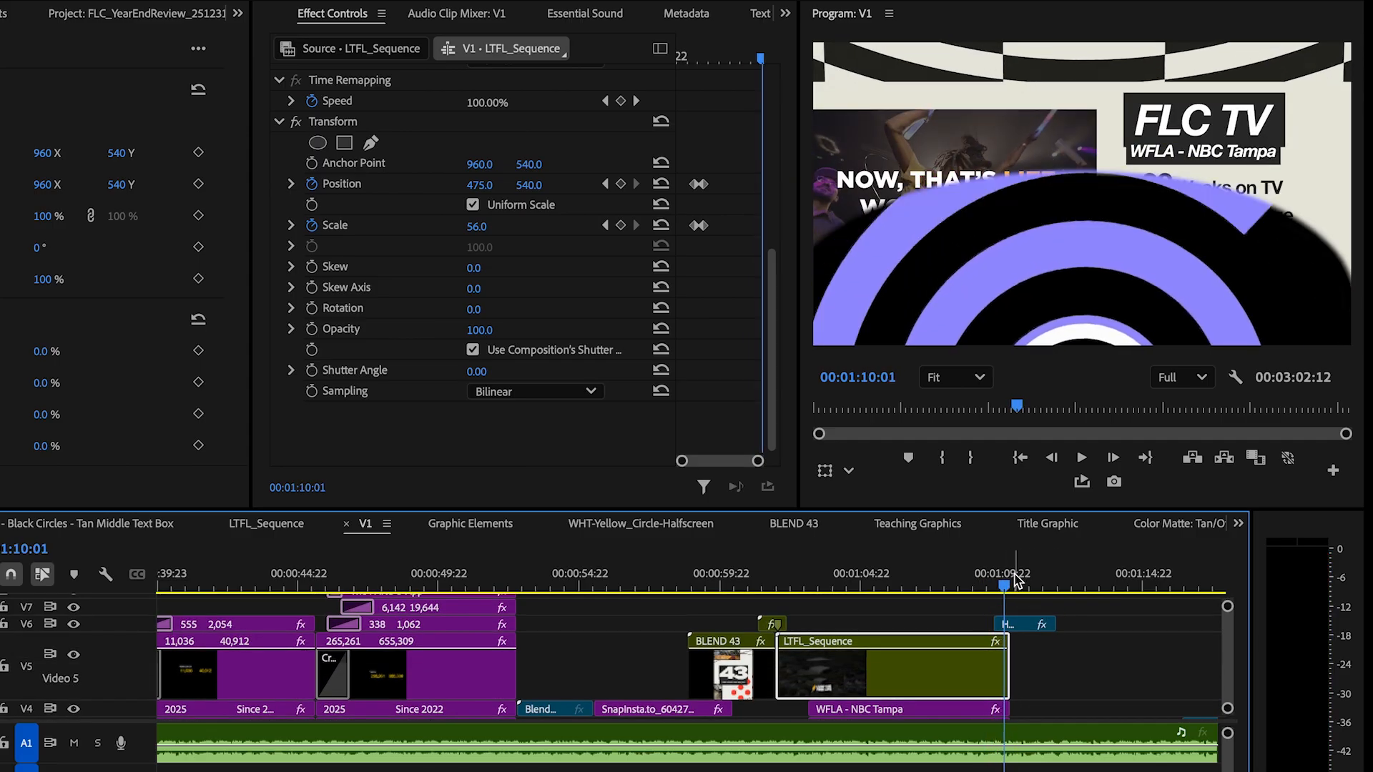
{"action": "left_click", "coordinate": [1028, 588]}
{"action": "left_click_drag", "start_coordinate": [1032, 575], "coordinate": [1049, 576]}
{"action": "scroll", "coordinate": [1069, 621], "scroll_direction": "down", "scroll_amount": 3}
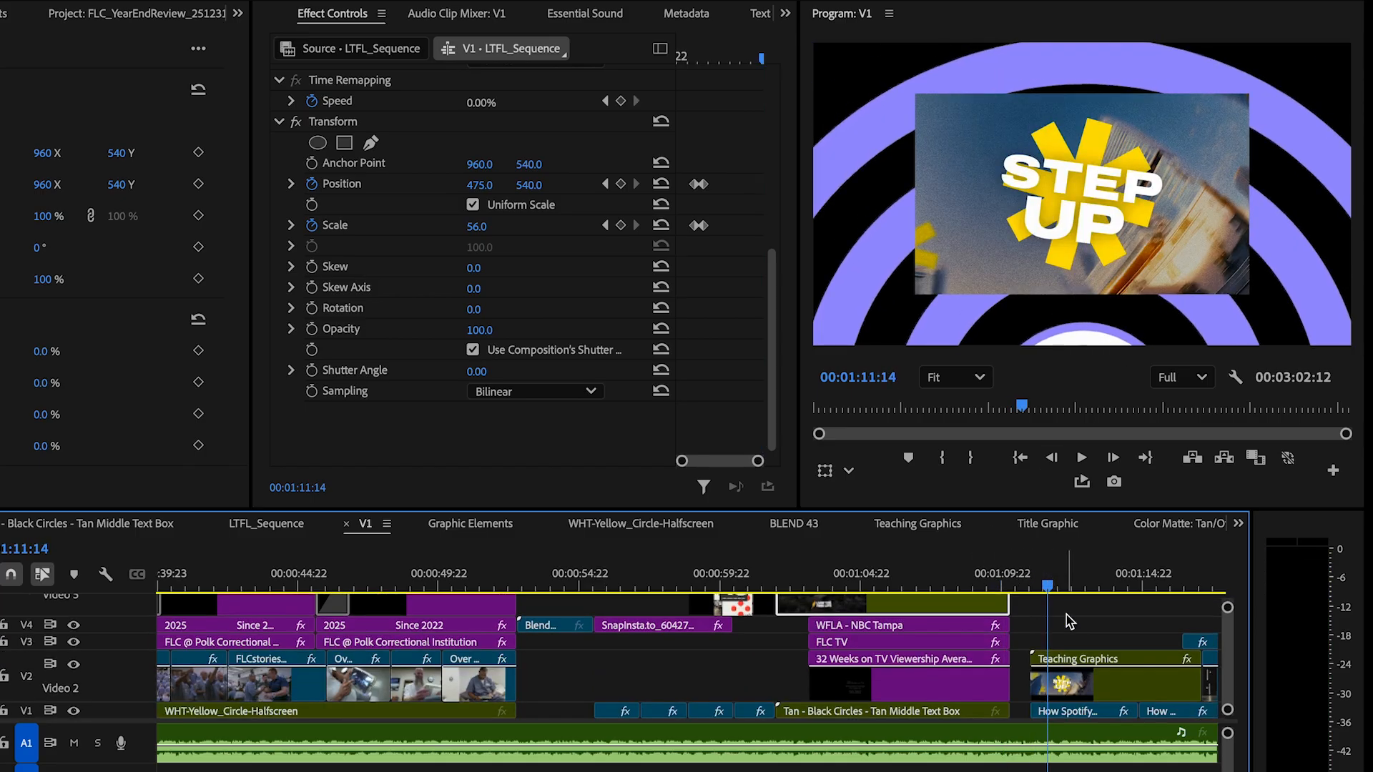
Scrub the transition clip on track V6 between 00:01:10:05 and 00:01:11:09
{"action": "scroll", "coordinate": [1066, 621], "scroll_direction": "up", "scroll_amount": 2}
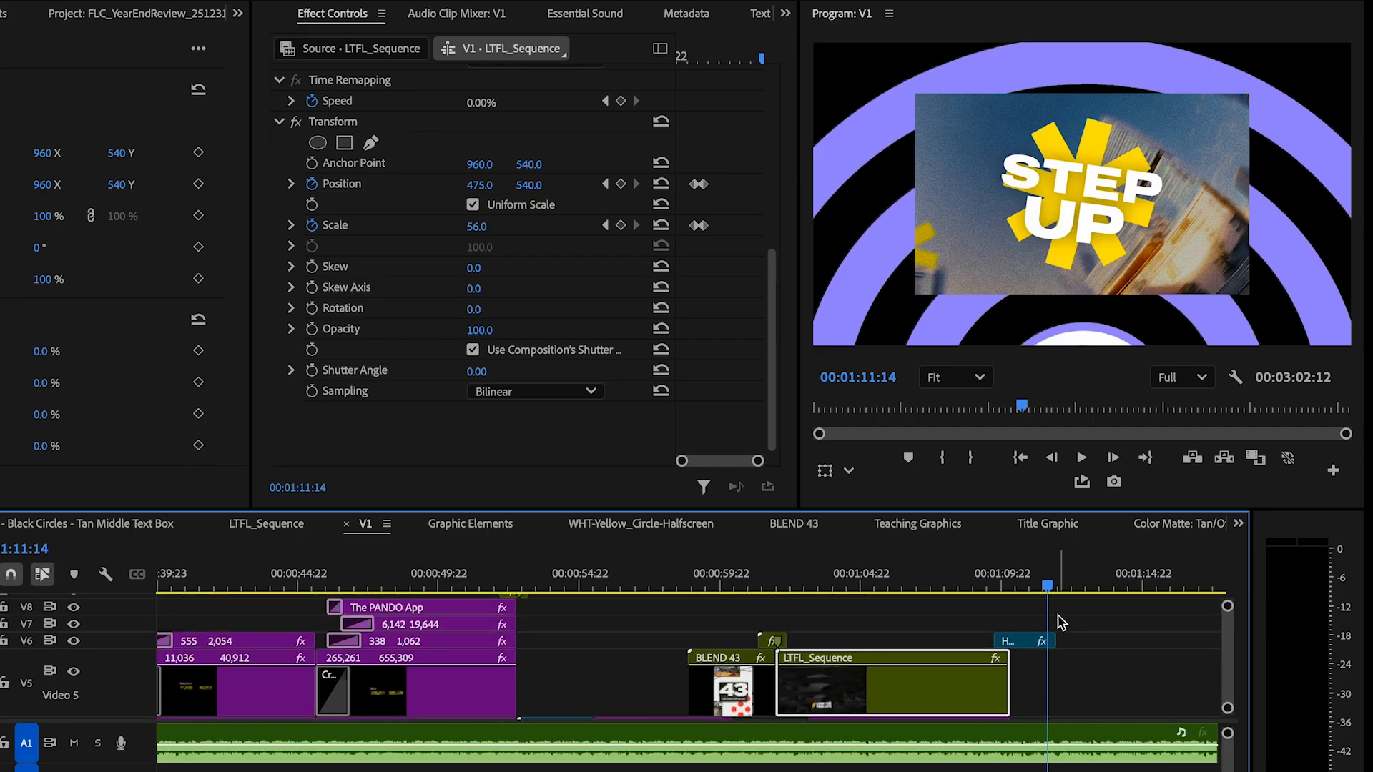
{"action": "scroll", "coordinate": [1060, 622], "scroll_direction": "up", "scroll_amount": 3}
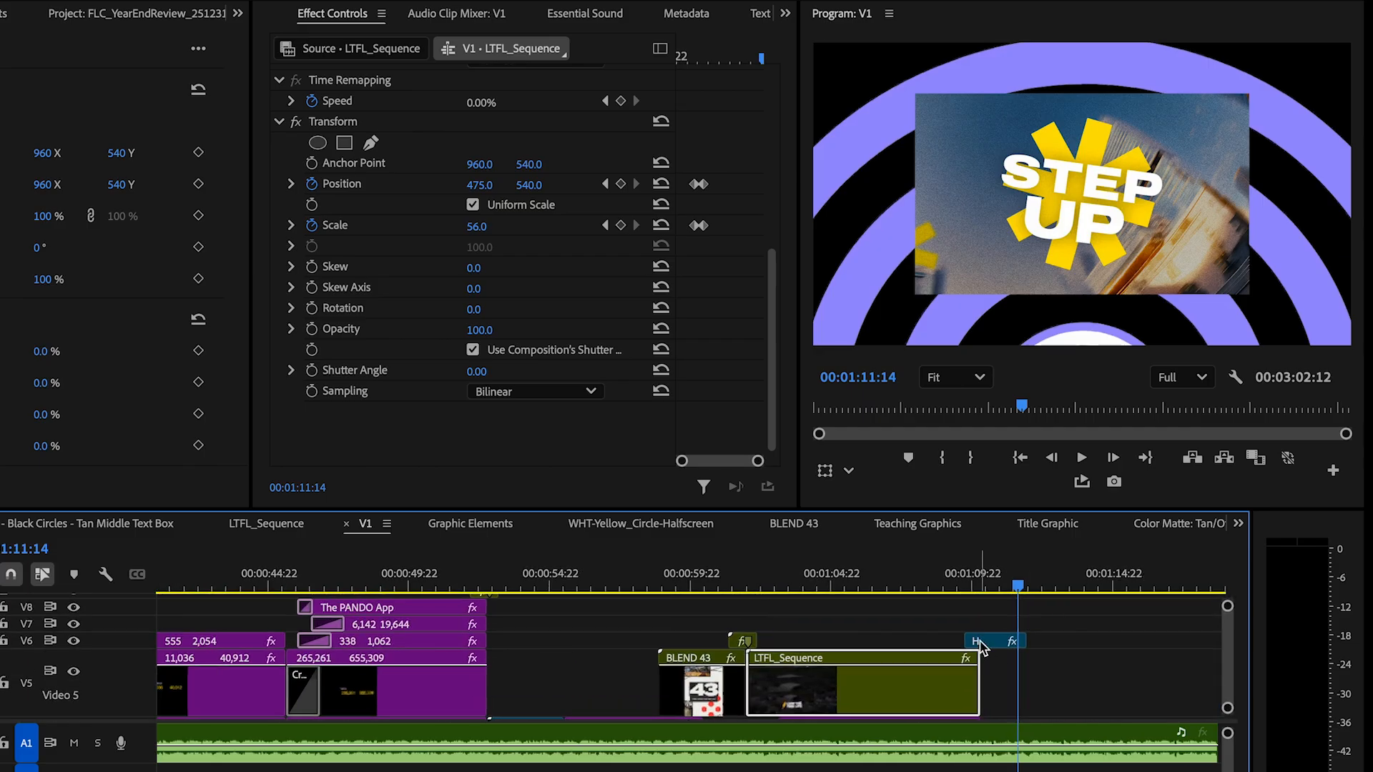
{"action": "left_click", "coordinate": [980, 588]}
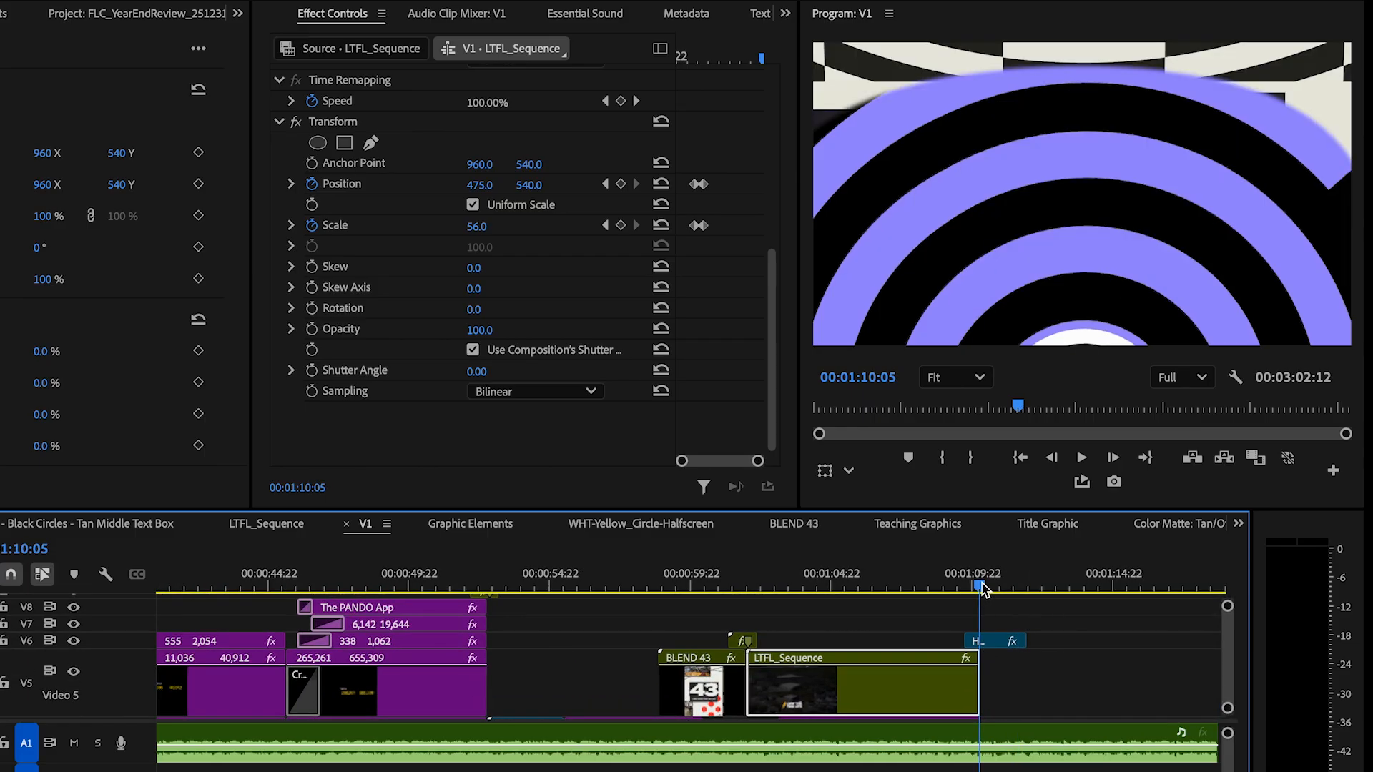
{"action": "left_click_drag", "start_coordinate": [991, 585], "coordinate": [1014, 585]}
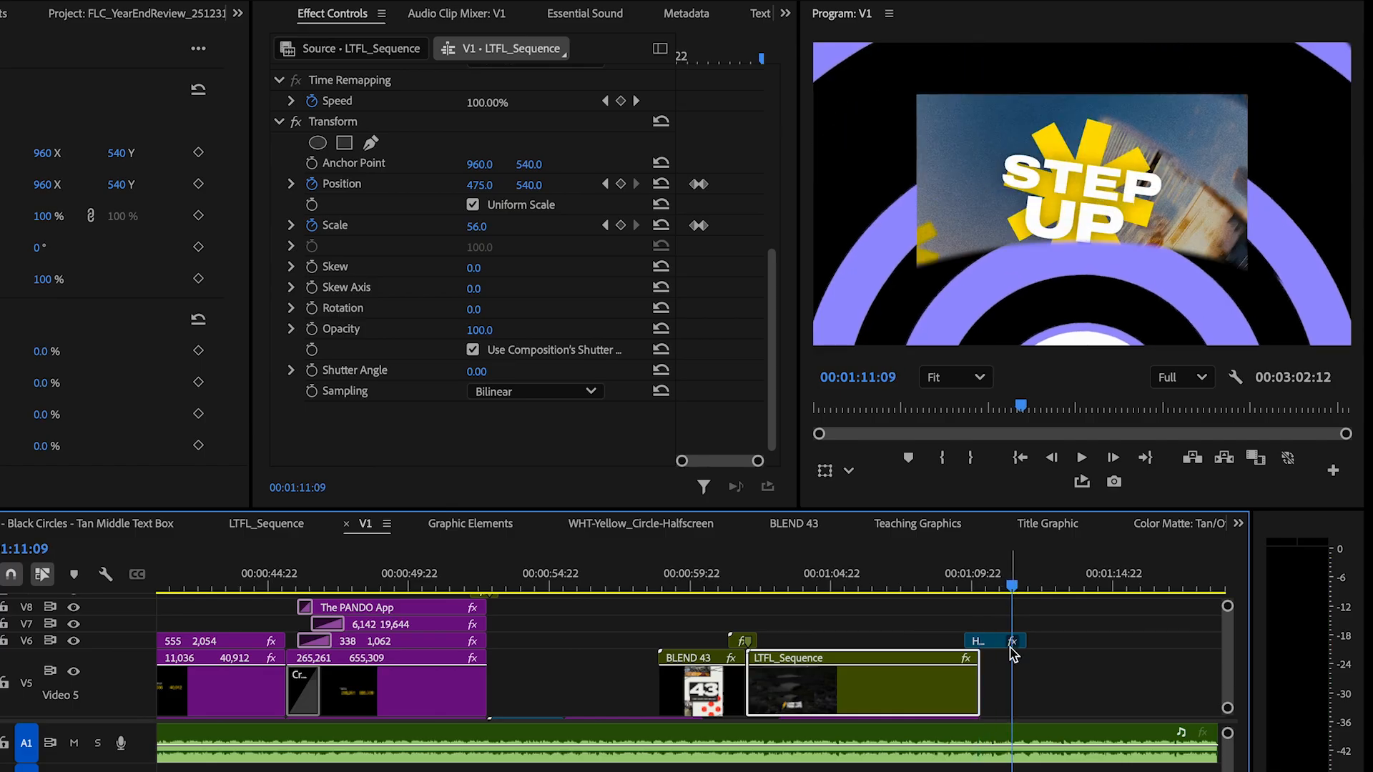
Enlarge the timeline to examine how the V6 transition clip overlaps LTFL_Sequence and Teaching Graphics, and restore the workspace layout
{"action": "scroll", "coordinate": [1010, 652], "scroll_direction": "down", "scroll_amount": 3}
{"action": "scroll", "coordinate": [1011, 629], "scroll_direction": "up", "scroll_amount": 4}
{"action": "scroll", "coordinate": [1014, 624], "scroll_direction": "down", "scroll_amount": 4}
{"action": "scroll", "coordinate": [1011, 626], "scroll_direction": "up", "scroll_amount": 4}
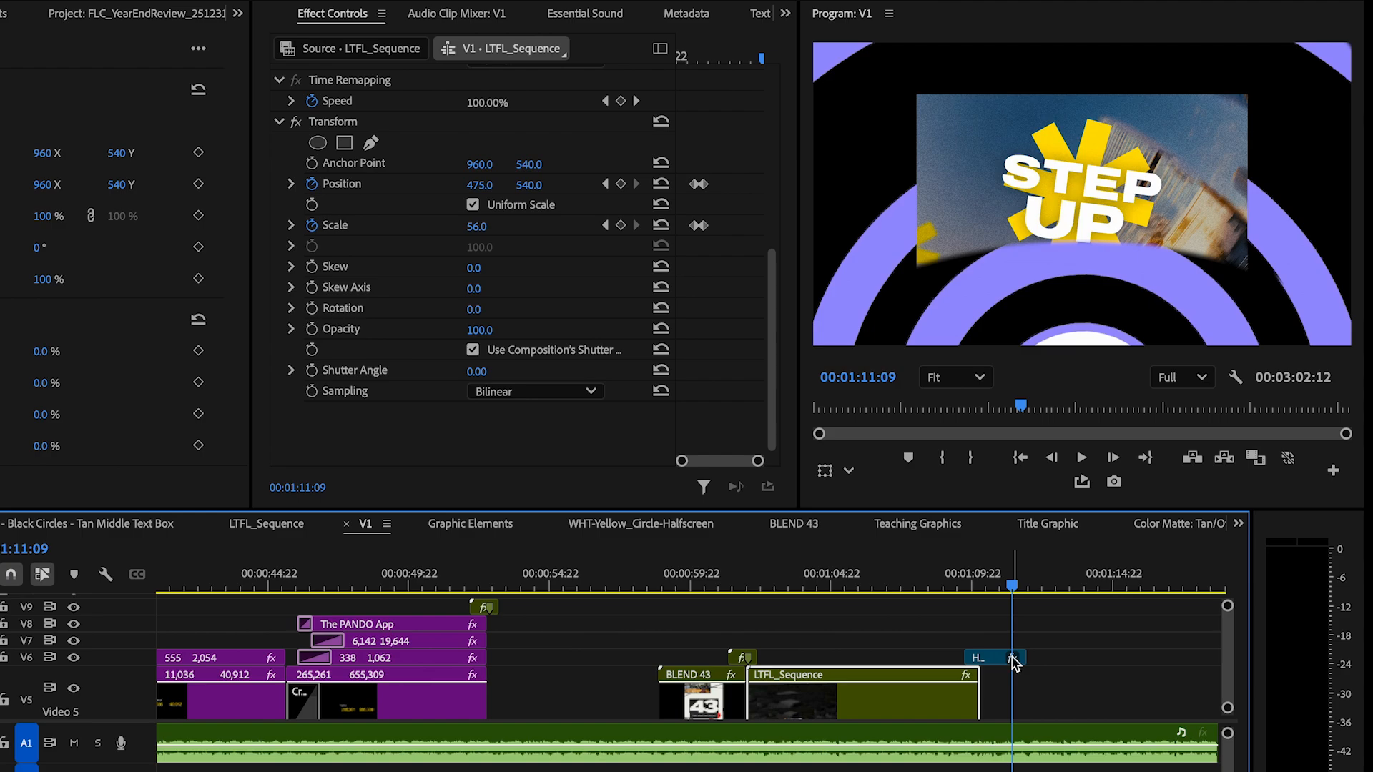
{"action": "key", "text": "grave"}
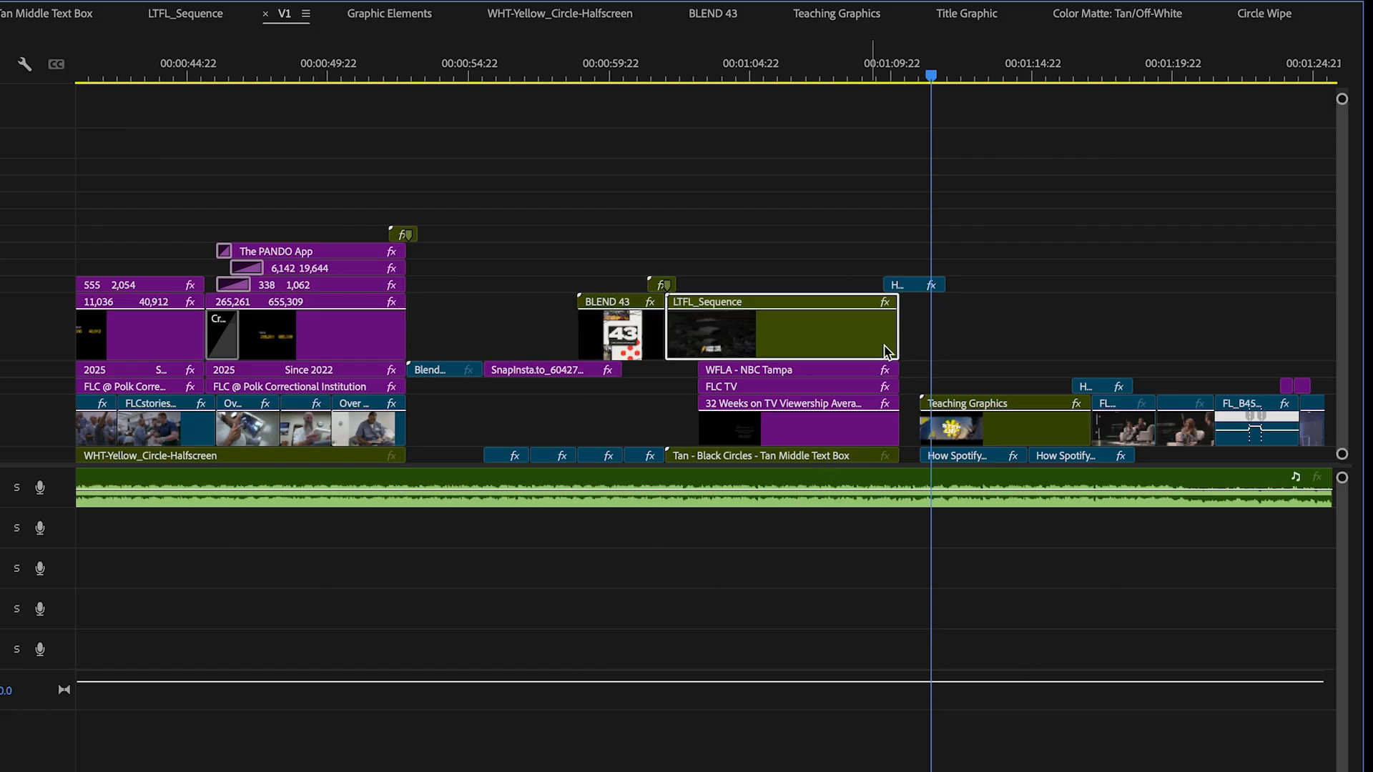
{"action": "key", "text": "grave"}
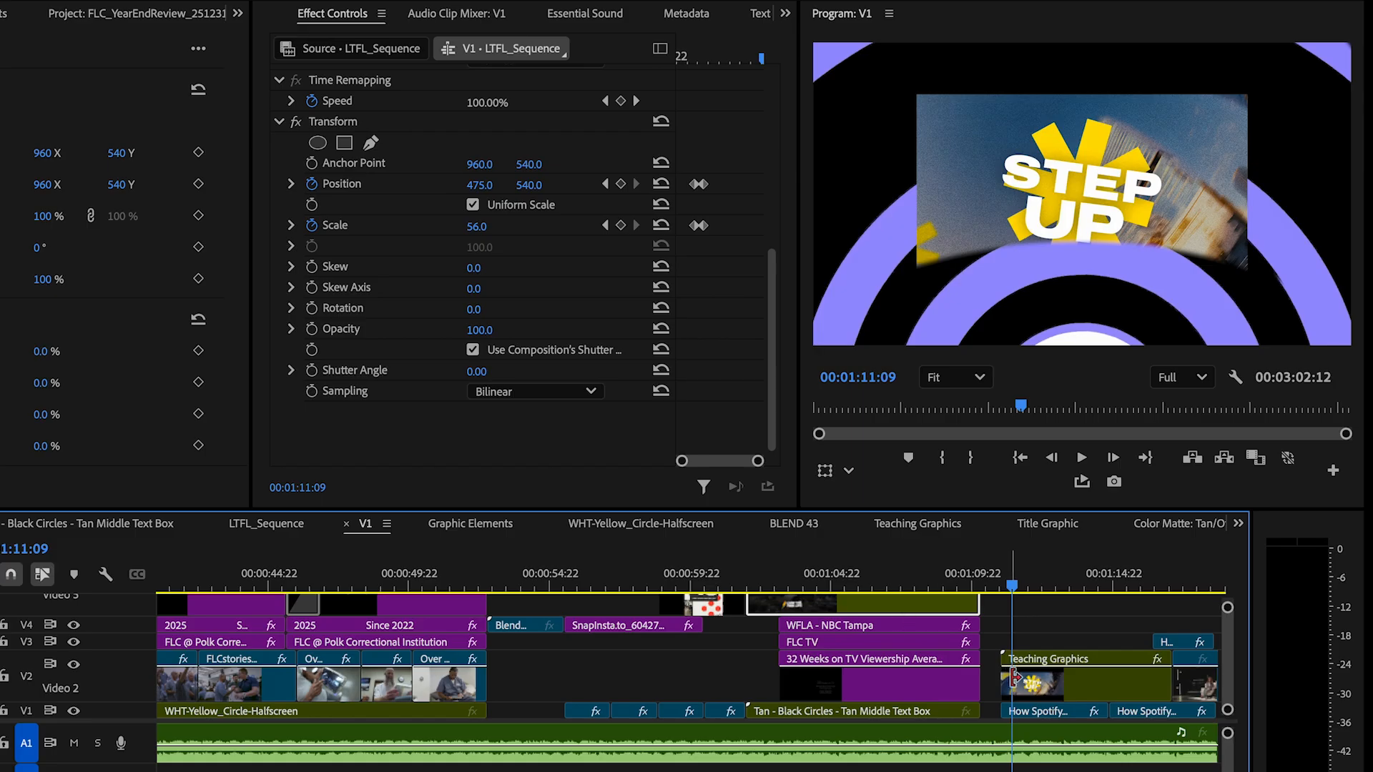
{"action": "scroll", "coordinate": [1032, 638], "scroll_direction": "up", "scroll_amount": 3}
{"action": "scroll", "coordinate": [976, 658], "scroll_direction": "down", "scroll_amount": 4}
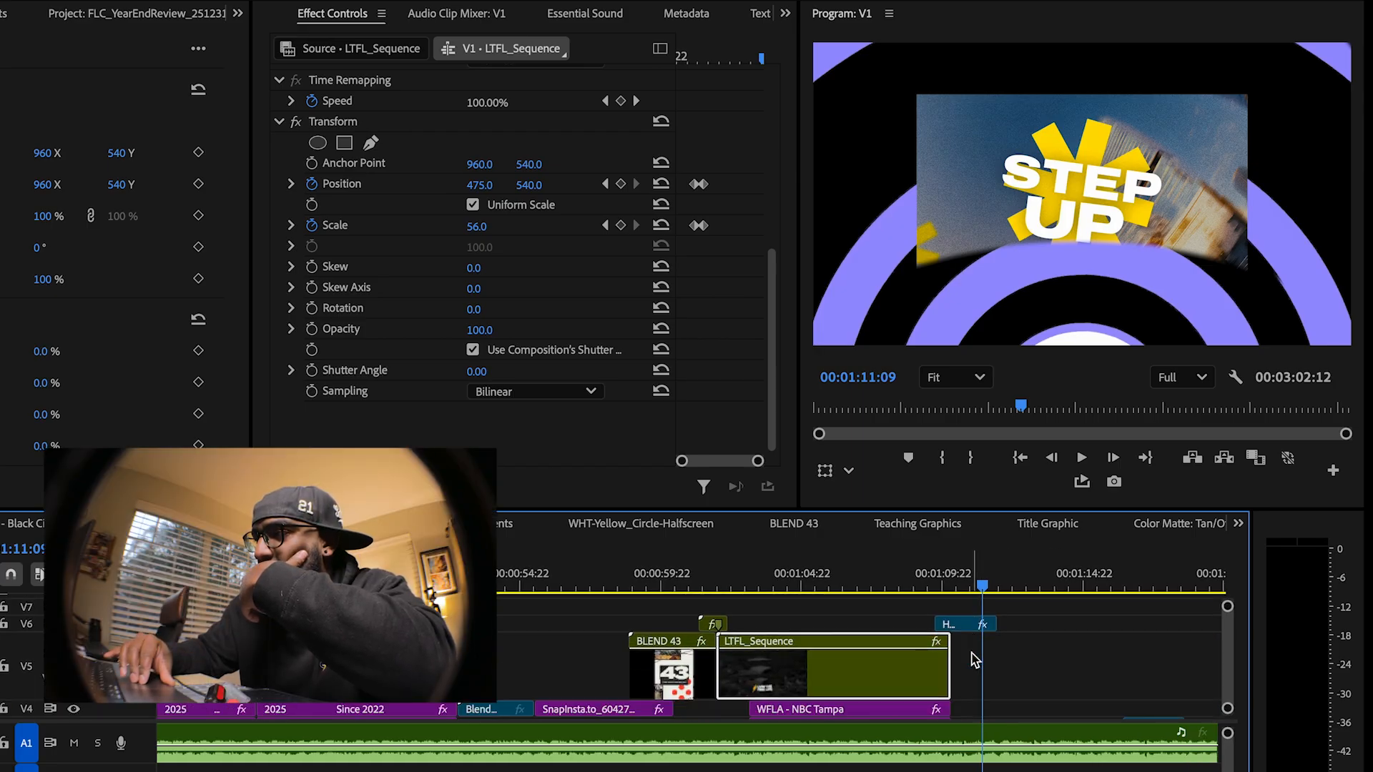
Show the Teaching Graphics clip's effect settings and review its Motion, Opacity and Time Remapping properties
{"action": "left_click", "coordinate": [999, 692]}
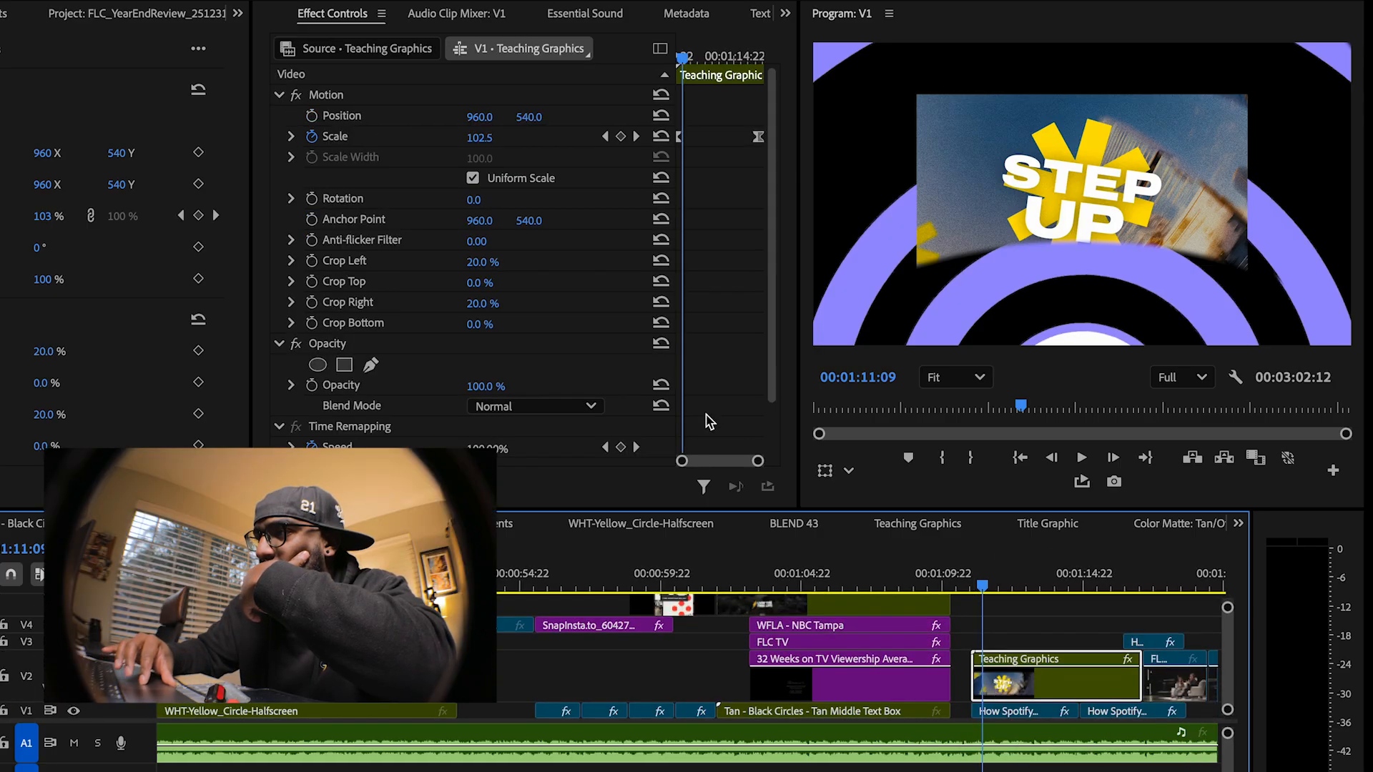
{"action": "scroll", "coordinate": [717, 392], "scroll_direction": "down", "scroll_amount": 3}
{"action": "scroll", "coordinate": [717, 392], "scroll_direction": "up", "scroll_amount": 3}
{"action": "scroll", "coordinate": [718, 392], "scroll_direction": "down", "scroll_amount": 3}
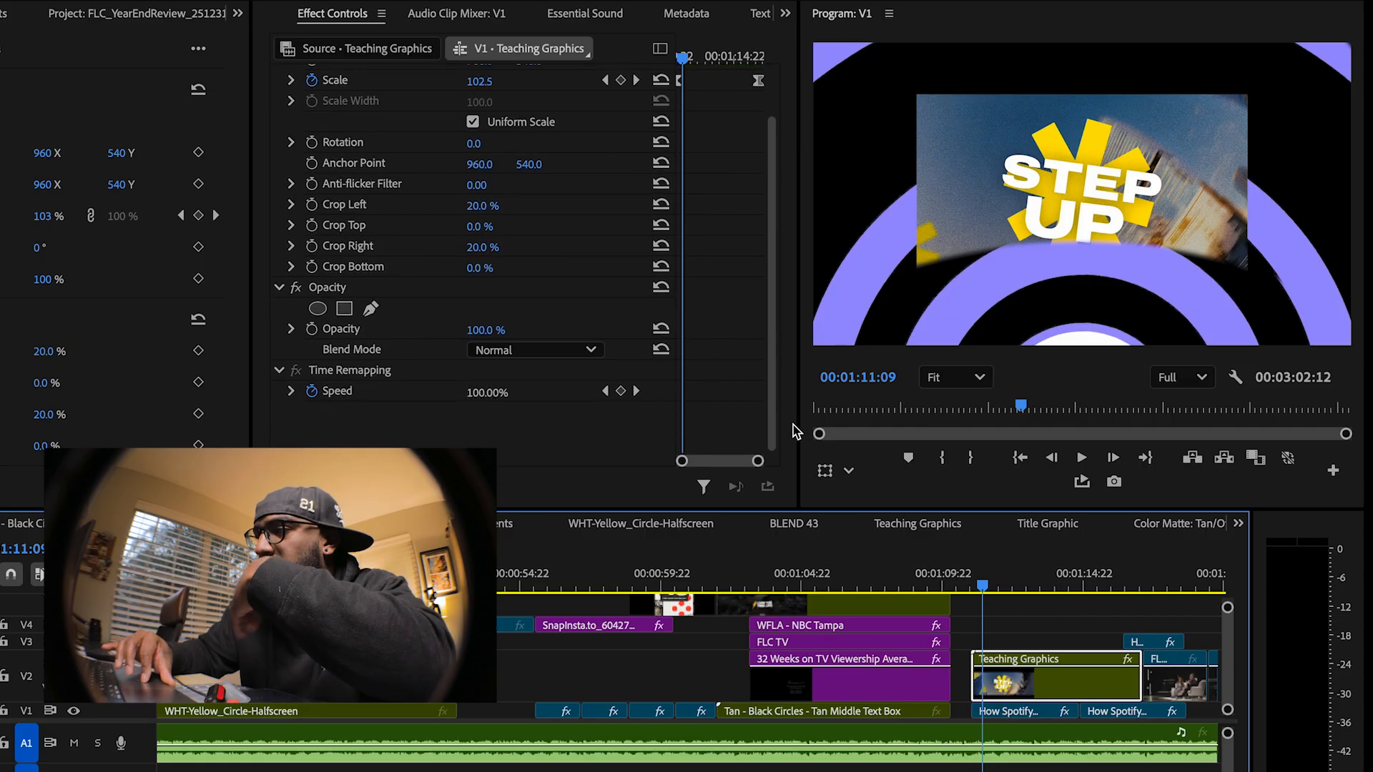
{"action": "scroll", "coordinate": [972, 642], "scroll_direction": "up", "scroll_amount": 1}
Show the V6 How Spotify Wrapped clip's effect settings and examine its Mask Path keyframes while scrubbing the transition
{"action": "scroll", "coordinate": [937, 650], "scroll_direction": "up", "scroll_amount": 5}
{"action": "left_click", "coordinate": [962, 691]}
{"action": "scroll", "coordinate": [747, 301], "scroll_direction": "down", "scroll_amount": 5}
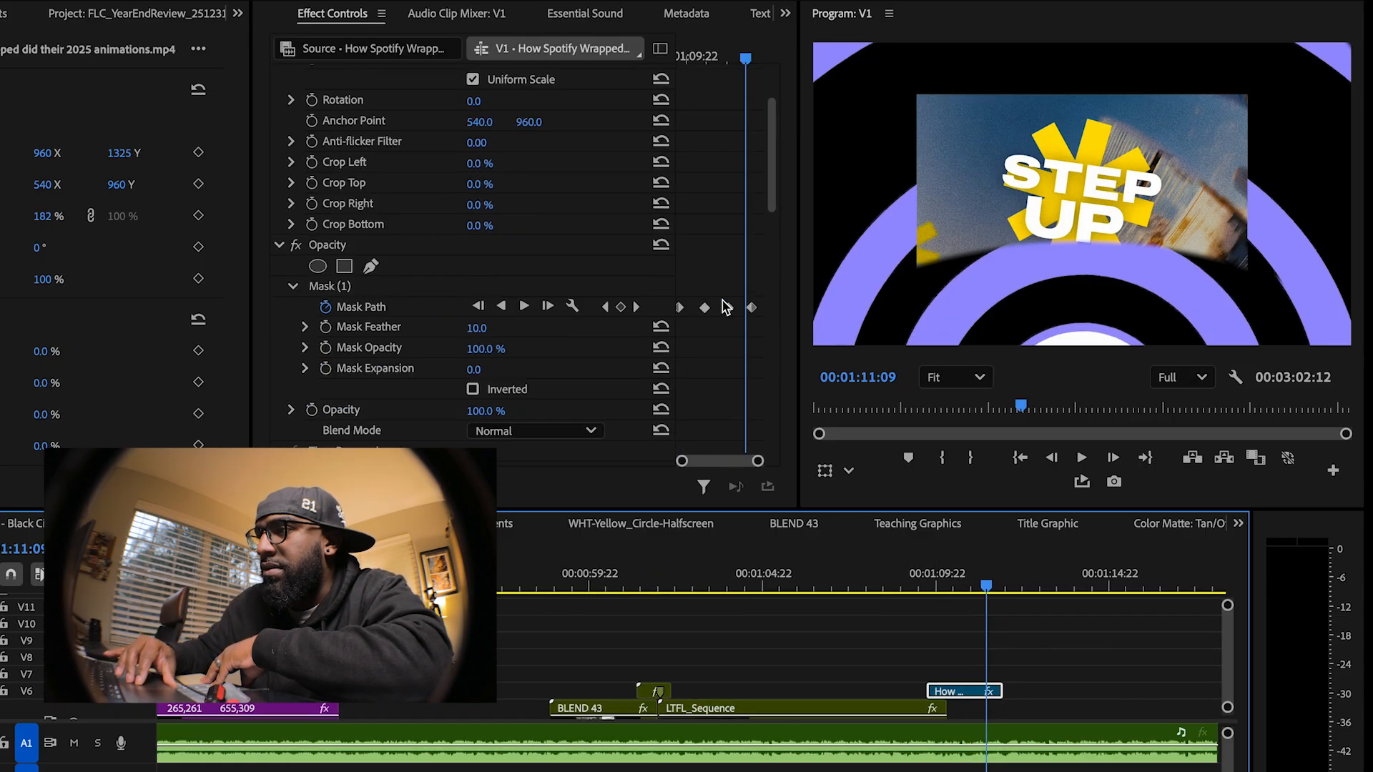
{"action": "left_click_drag", "start_coordinate": [963, 574], "coordinate": [987, 575]}
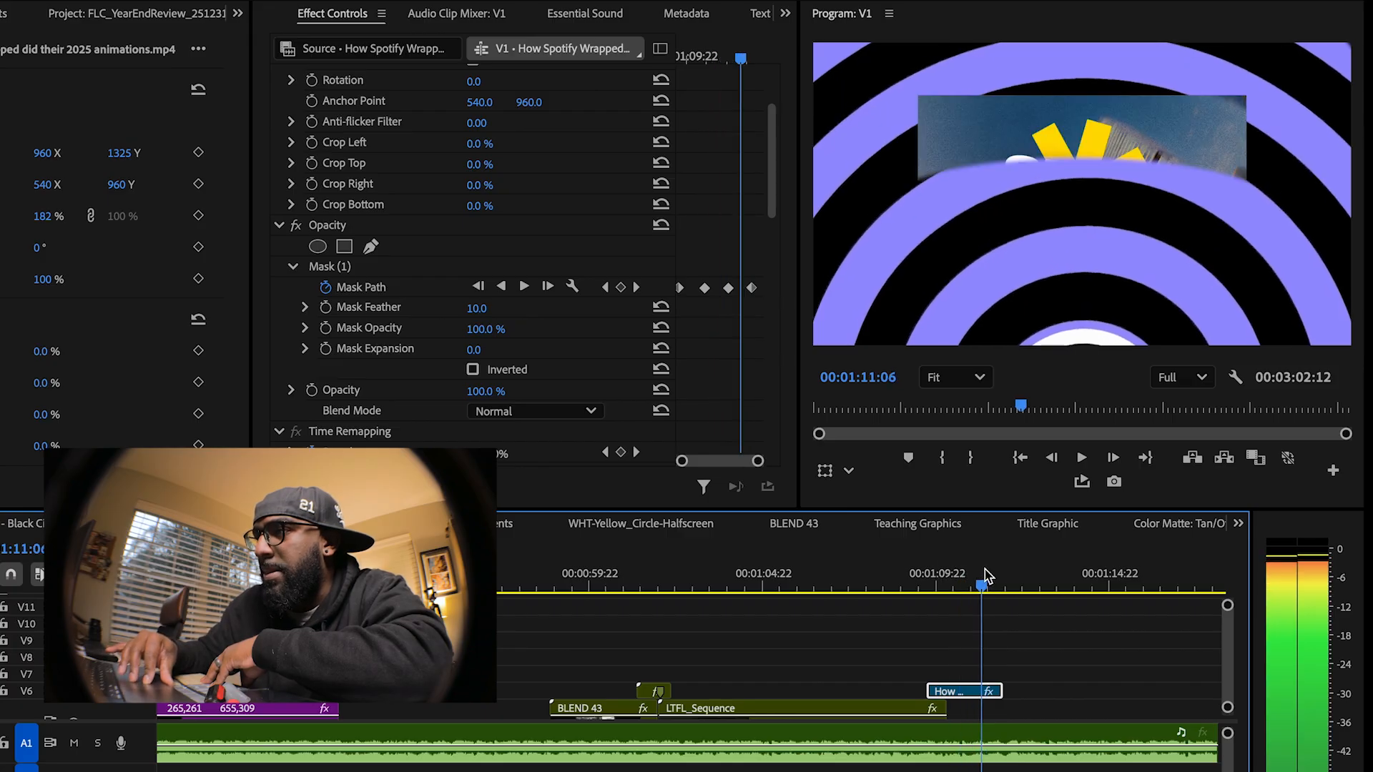
Switch the V6 transition clip's Opacity effect off and on to compare the masked wipe around 00:01:11:10
{"action": "left_click", "coordinate": [295, 225]}
{"action": "left_click", "coordinate": [295, 225]}
{"action": "left_click", "coordinate": [987, 576]}
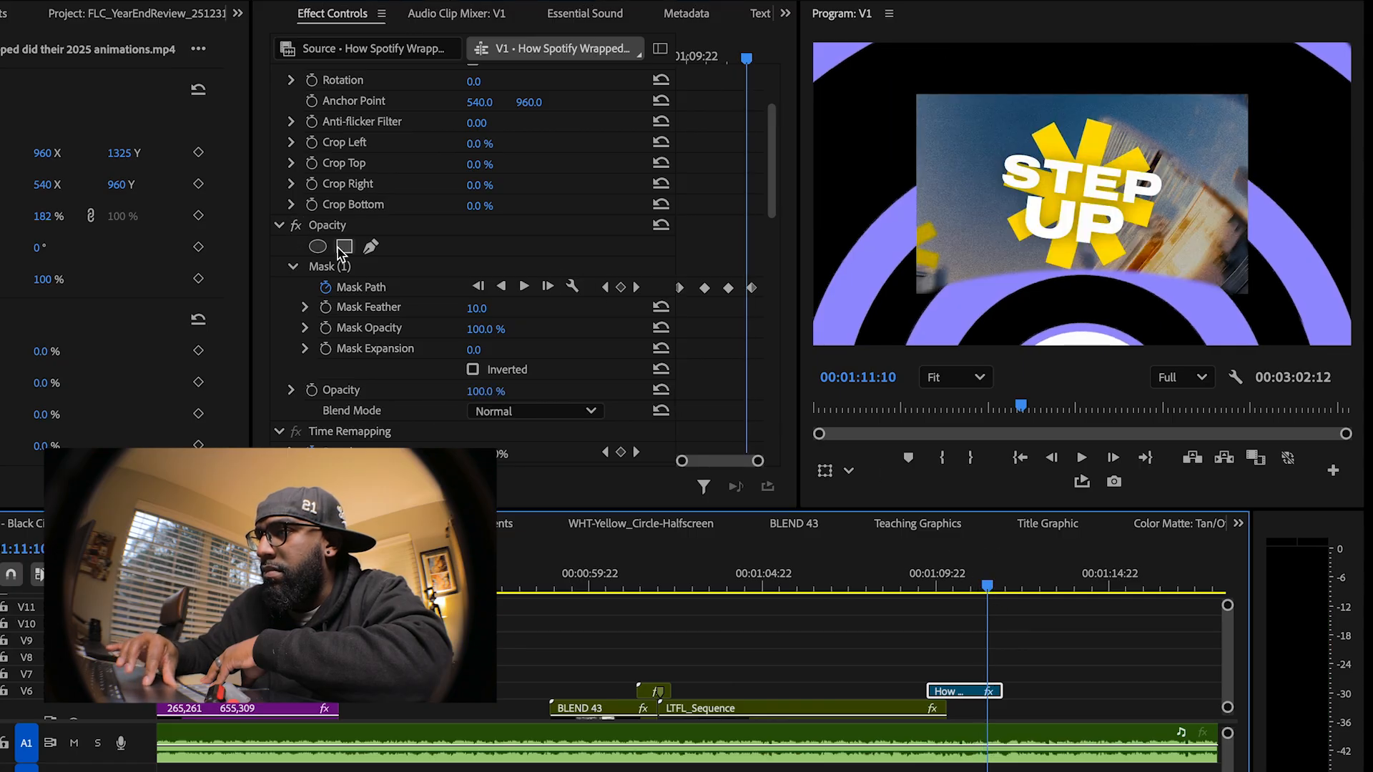
{"action": "left_click", "coordinate": [296, 226]}
{"action": "left_click", "coordinate": [295, 226]}
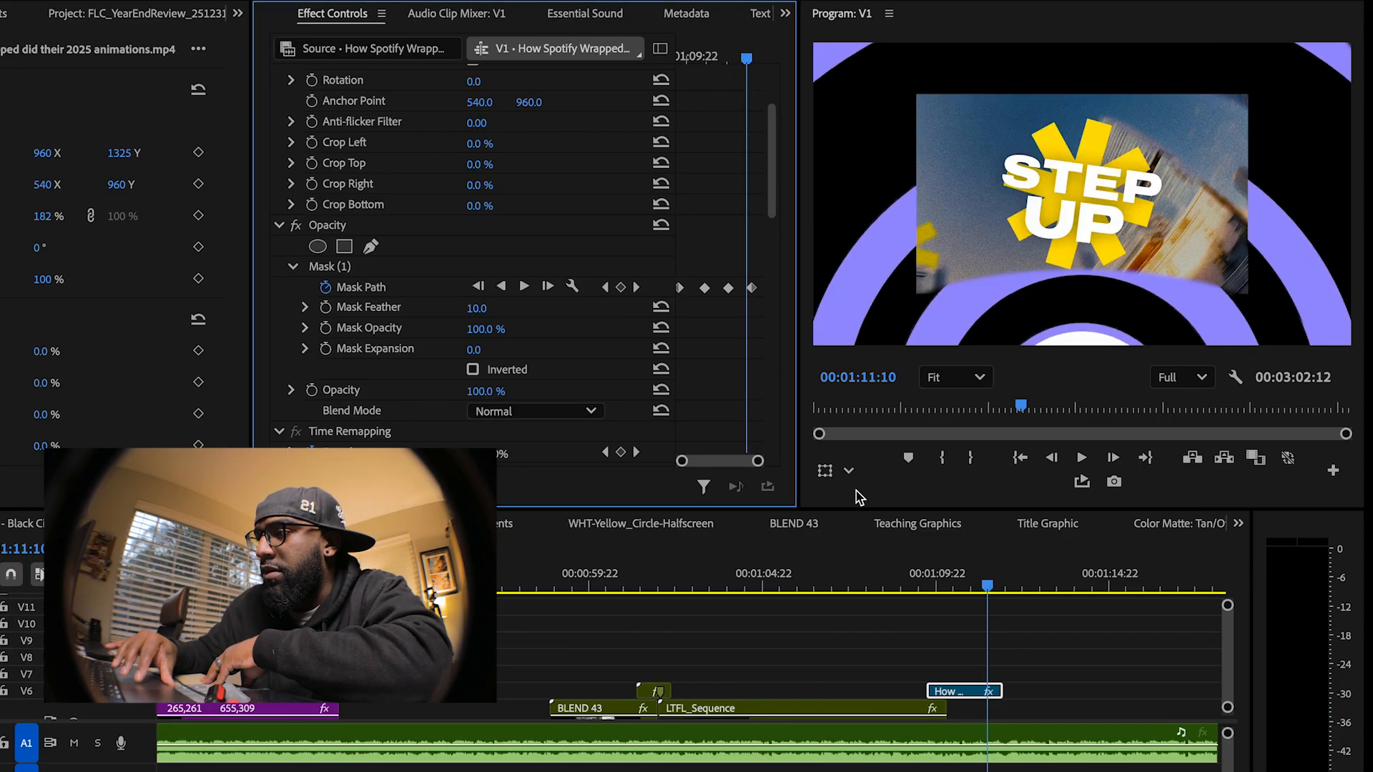
Scrub the end of the masked transition to 00:01:11:11 and examine the Teaching Graphics layers on the lower tracks
{"action": "left_click_drag", "start_coordinate": [963, 581], "coordinate": [988, 586]}
{"action": "scroll", "coordinate": [1012, 672], "scroll_direction": "down", "scroll_amount": 3}
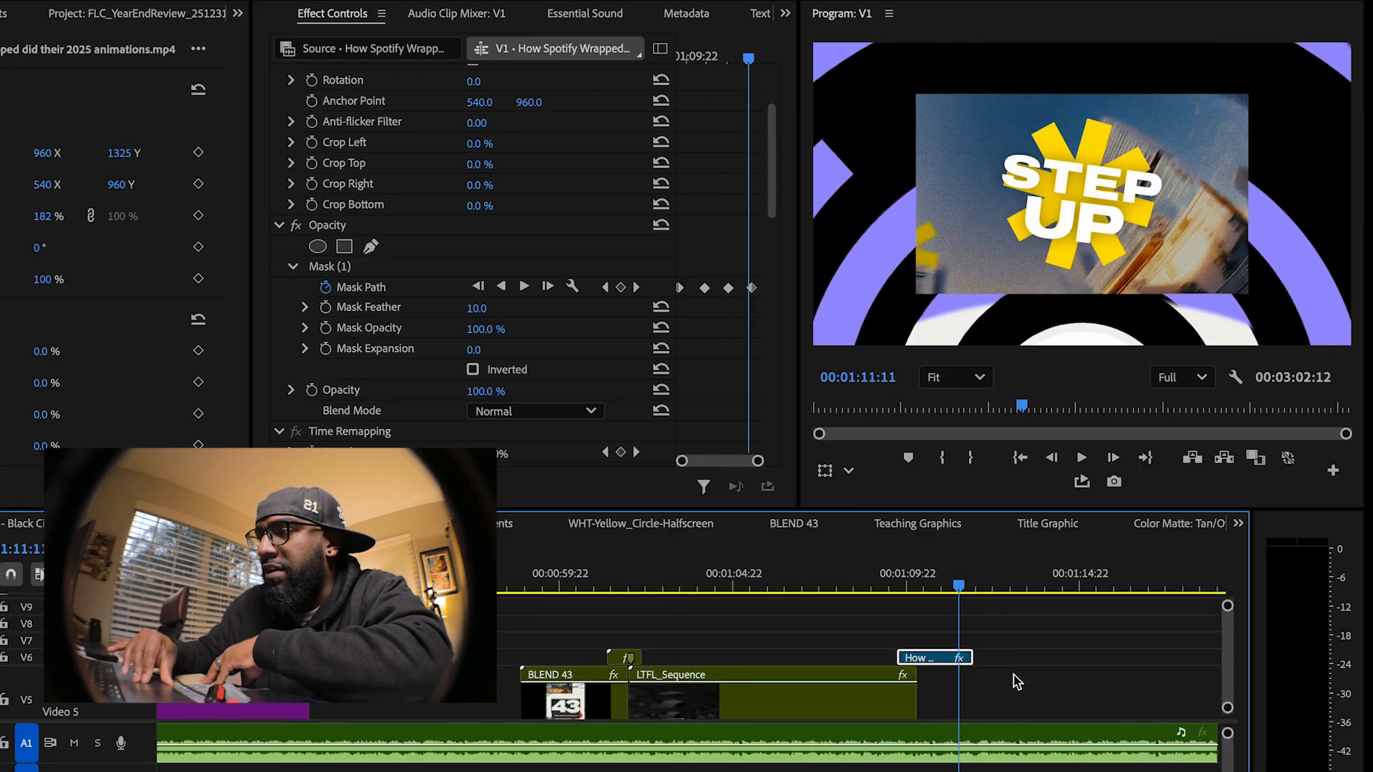
{"action": "scroll", "coordinate": [955, 676], "scroll_direction": "down", "scroll_amount": 3}
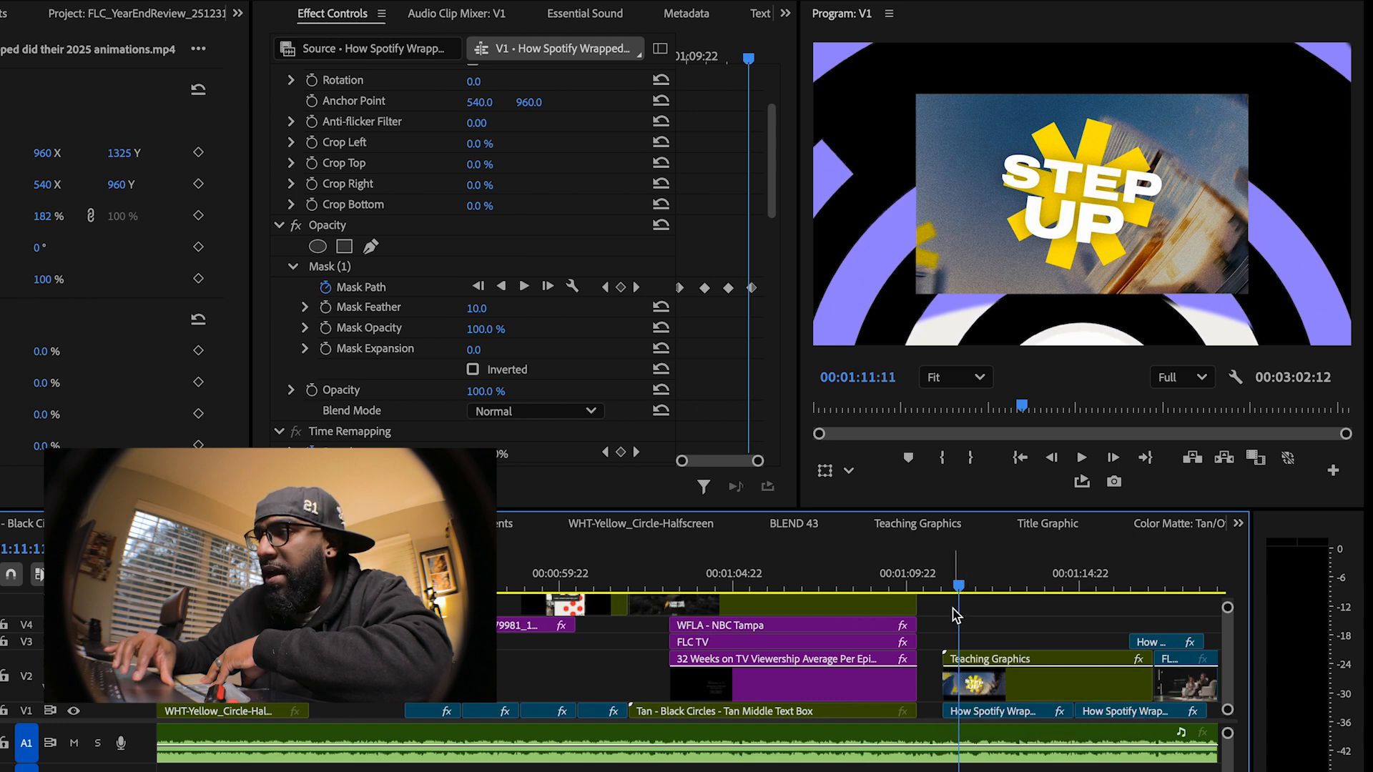
{"action": "left_click", "coordinate": [932, 580]}
{"action": "left_click_drag", "start_coordinate": [932, 578], "coordinate": [965, 570]}
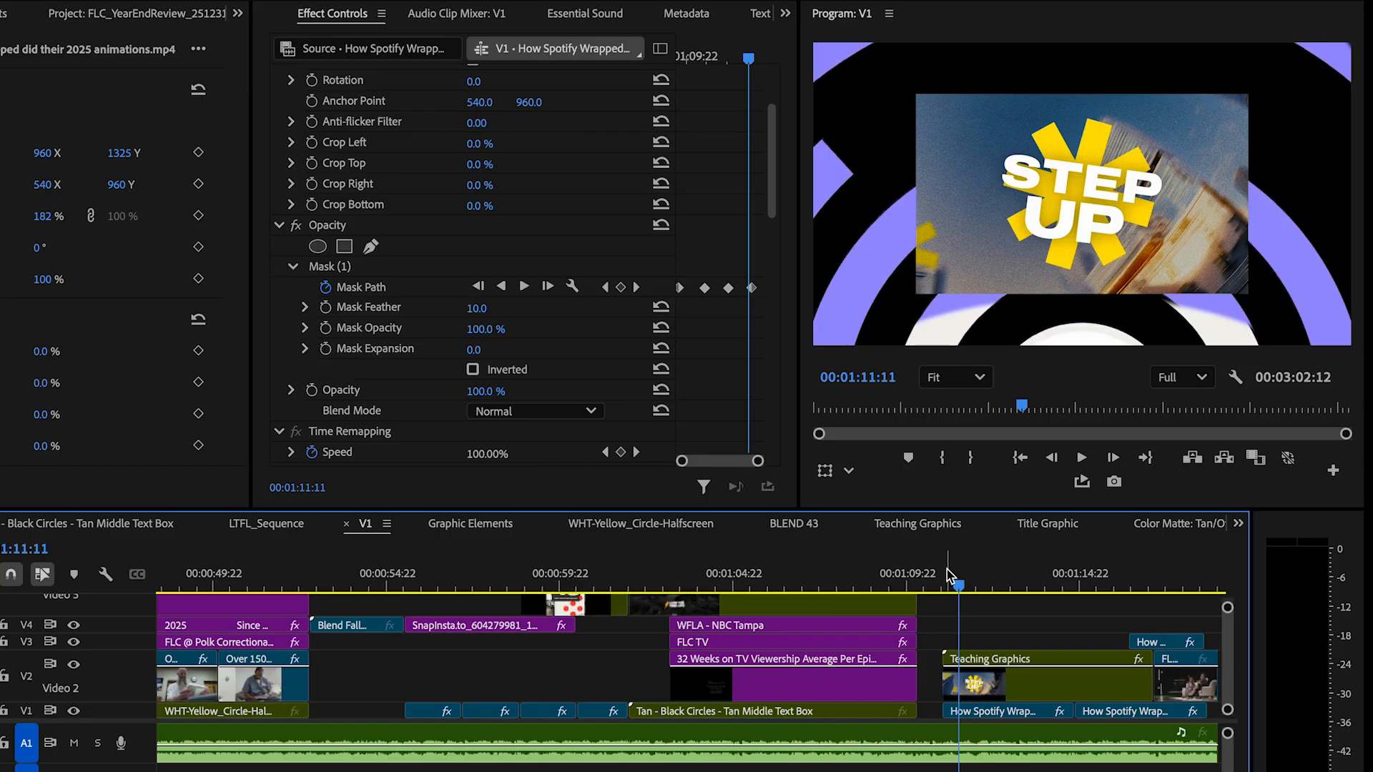
Open the nested Teaching Graphics sequence from 00:01:11:19, inspect its images up to 00:00:01:20, and return to V1
{"action": "left_click", "coordinate": [993, 672]}
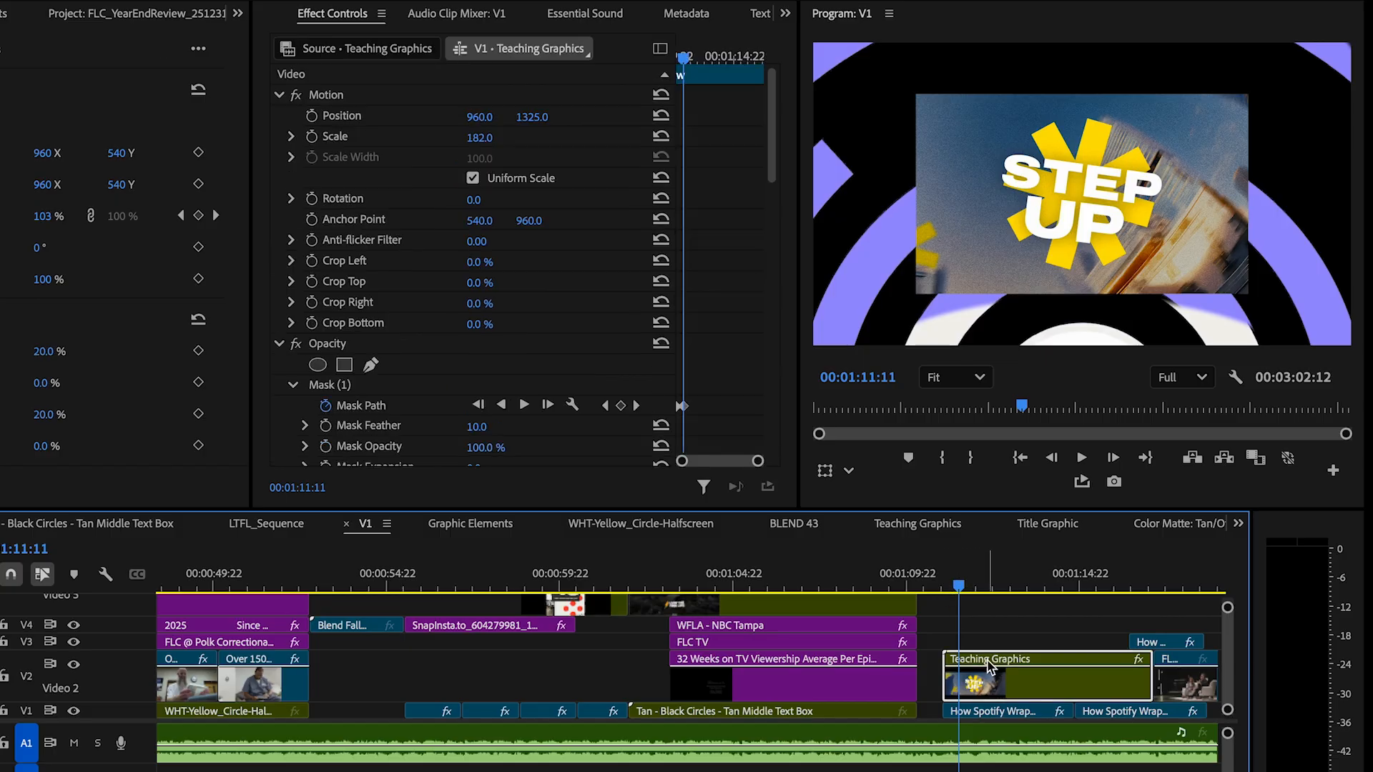
{"action": "left_click_drag", "start_coordinate": [943, 584], "coordinate": [971, 591]}
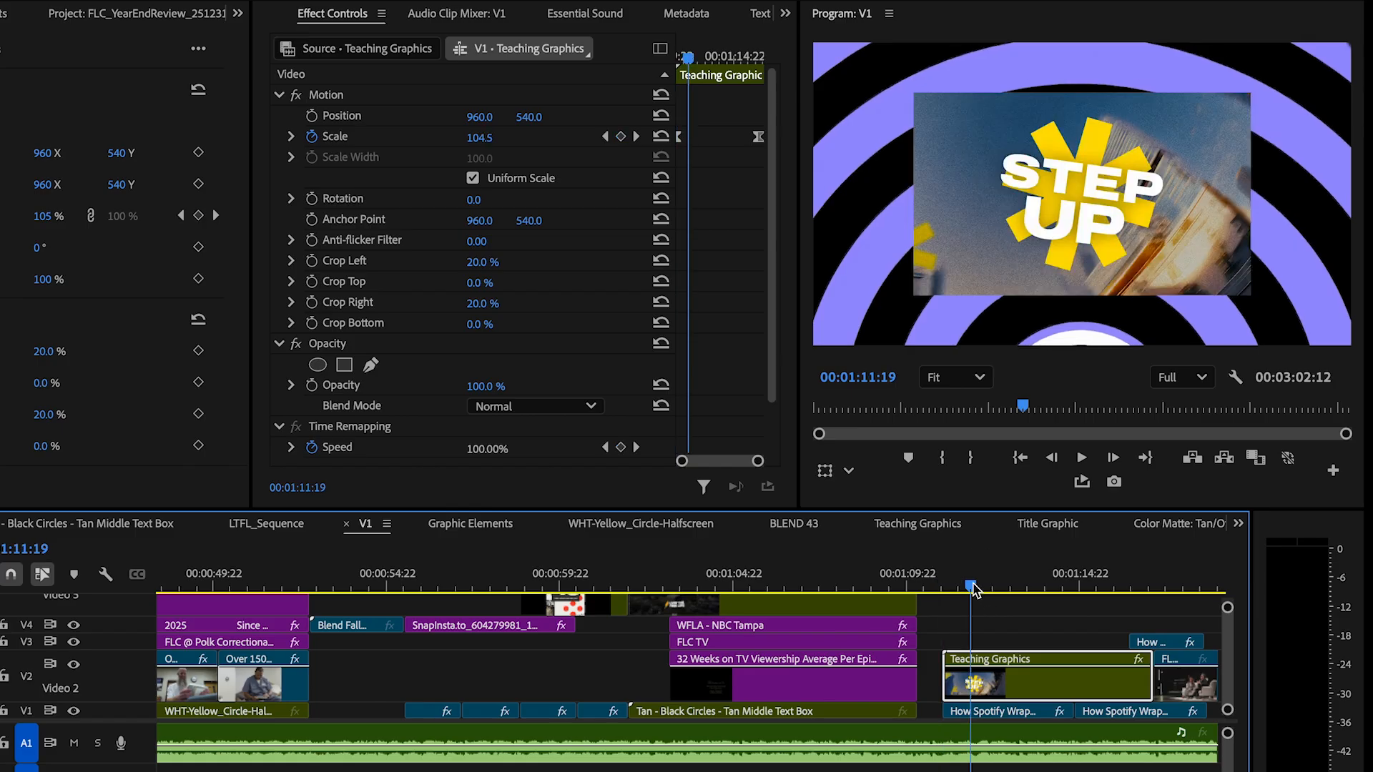
{"action": "double_click", "coordinate": [1014, 665]}
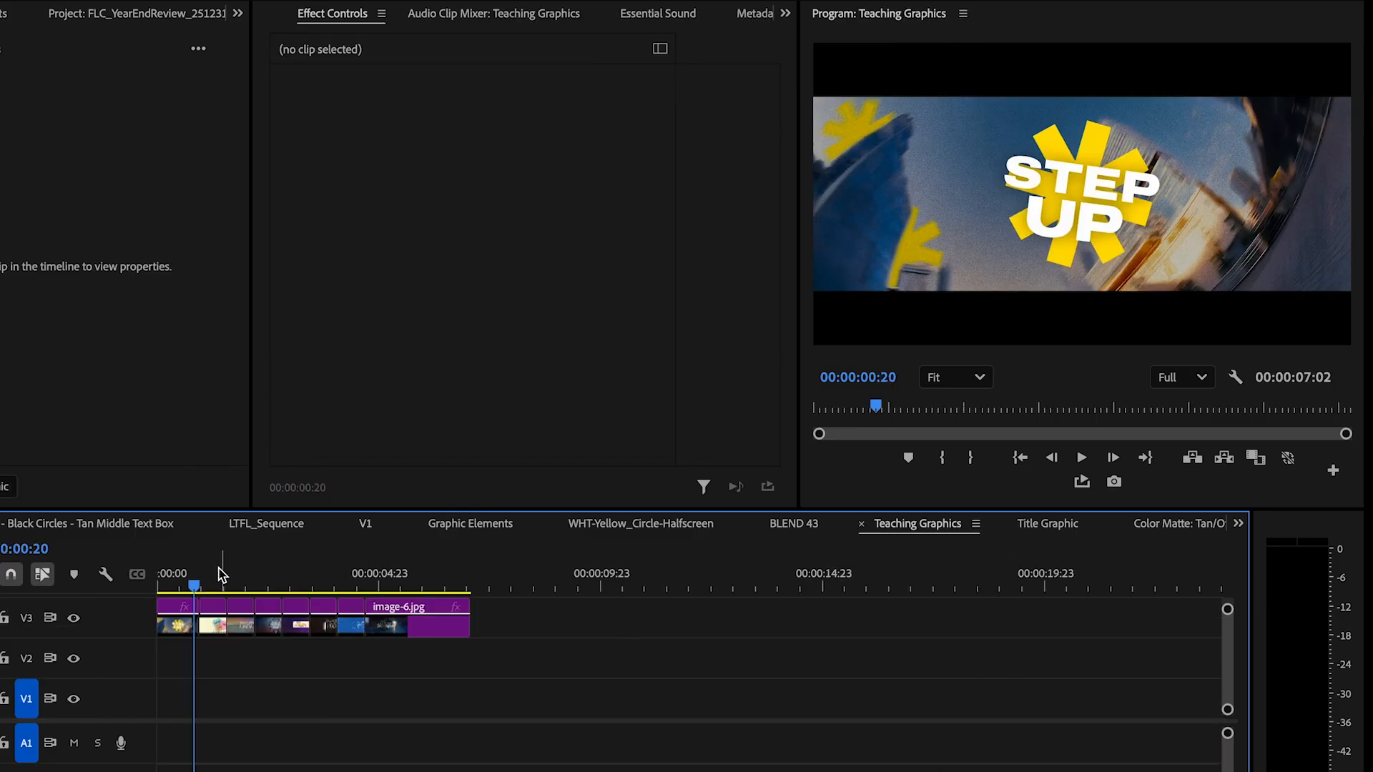
{"action": "left_click_drag", "start_coordinate": [212, 577], "coordinate": [240, 575]}
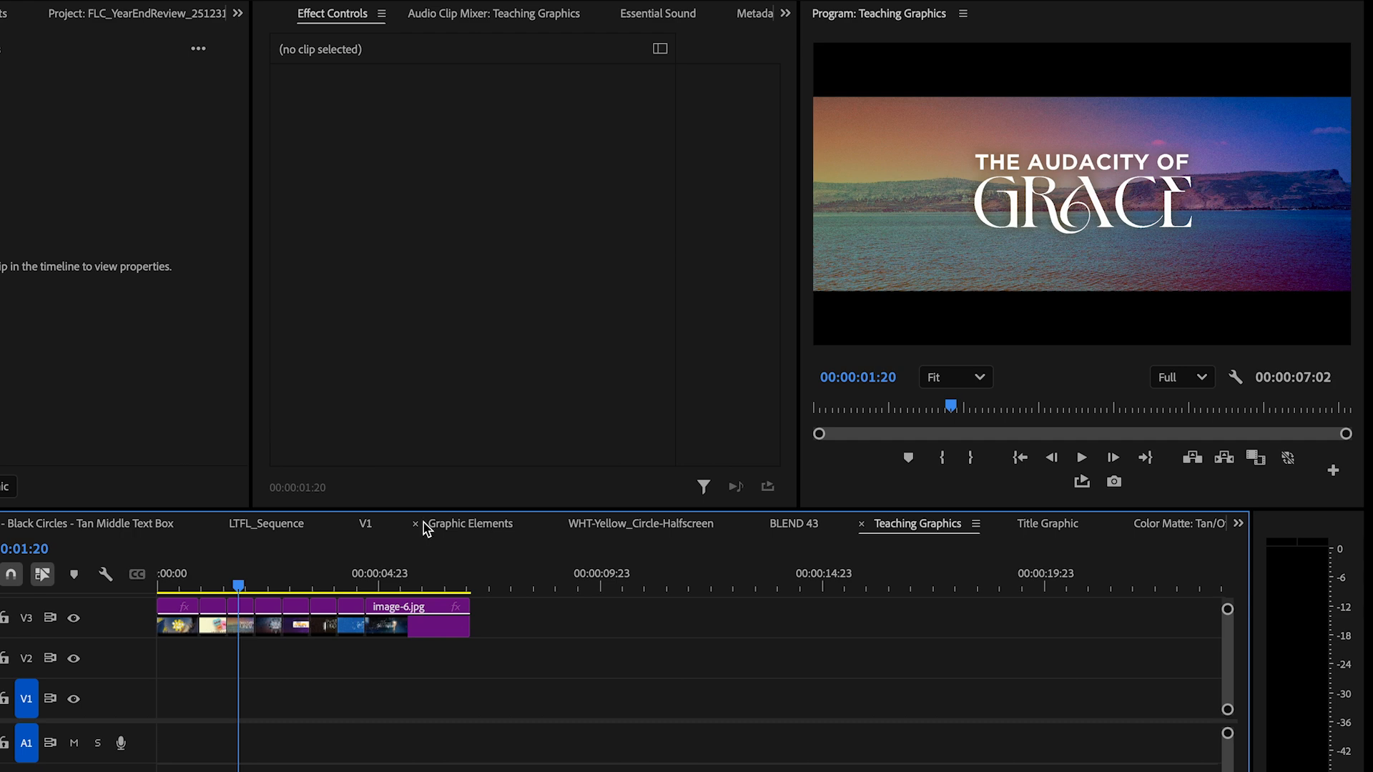
{"action": "left_click", "coordinate": [365, 523]}
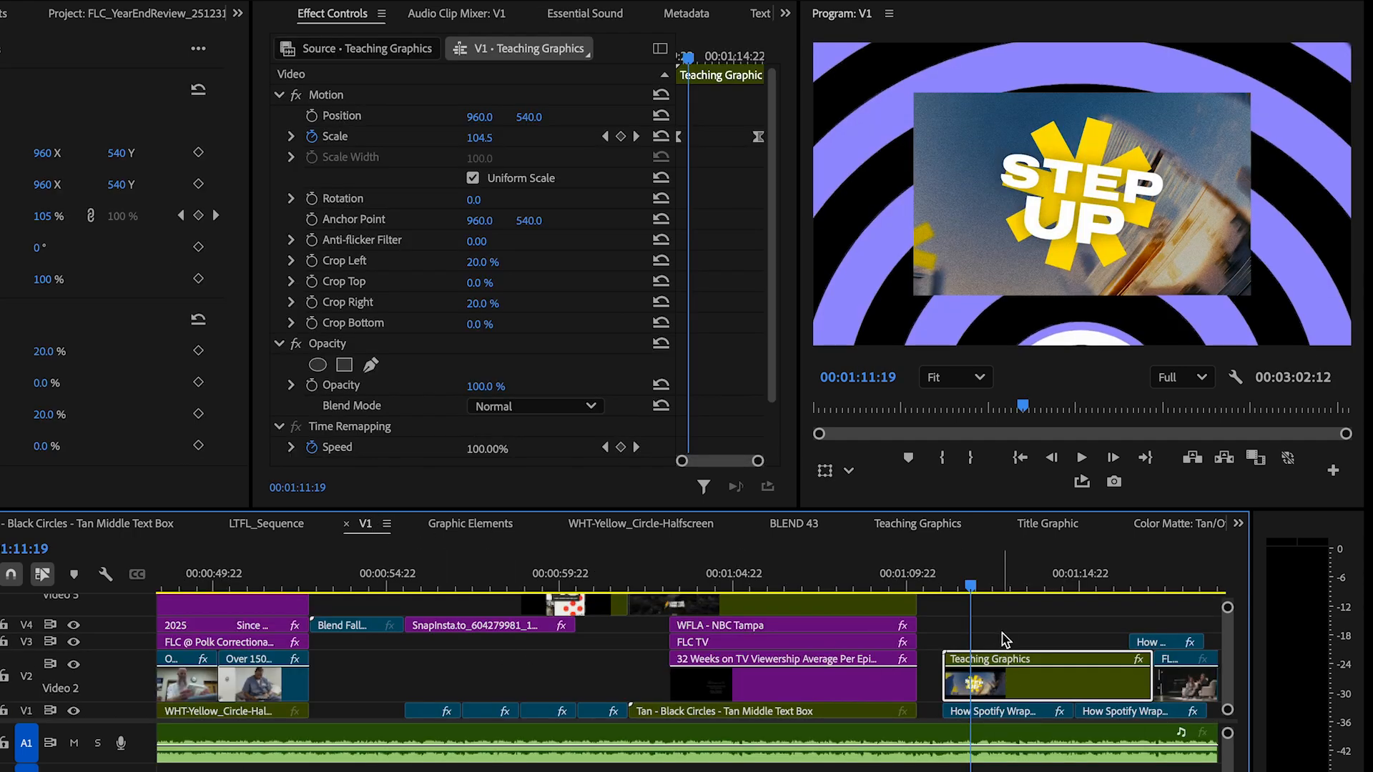
Move V1 to 00:01:11:03, reopen the nested Teaching Graphics sequence to view its opening frames, and return to V1
{"action": "left_click_drag", "start_coordinate": [967, 580], "coordinate": [951, 580]}
{"action": "double_click", "coordinate": [986, 691]}
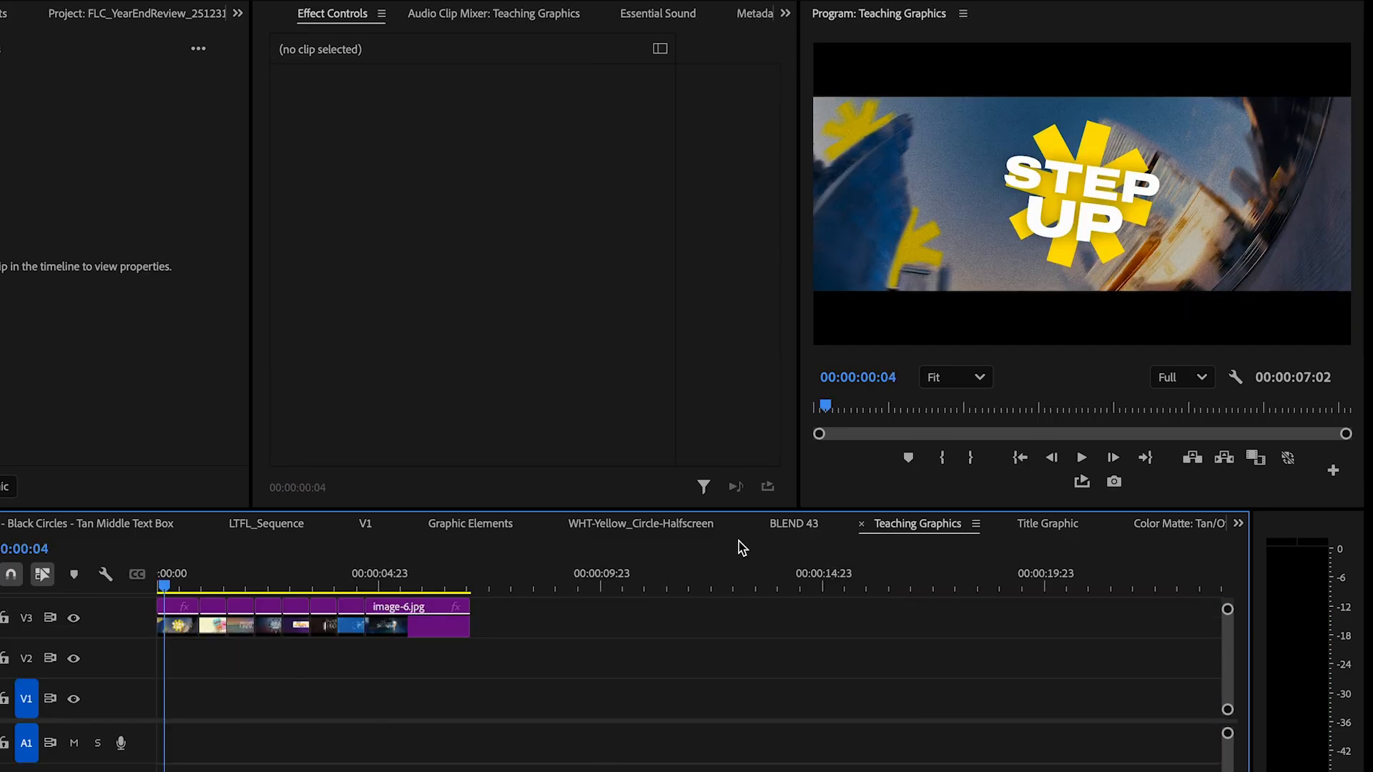
{"action": "left_click", "coordinate": [367, 524]}
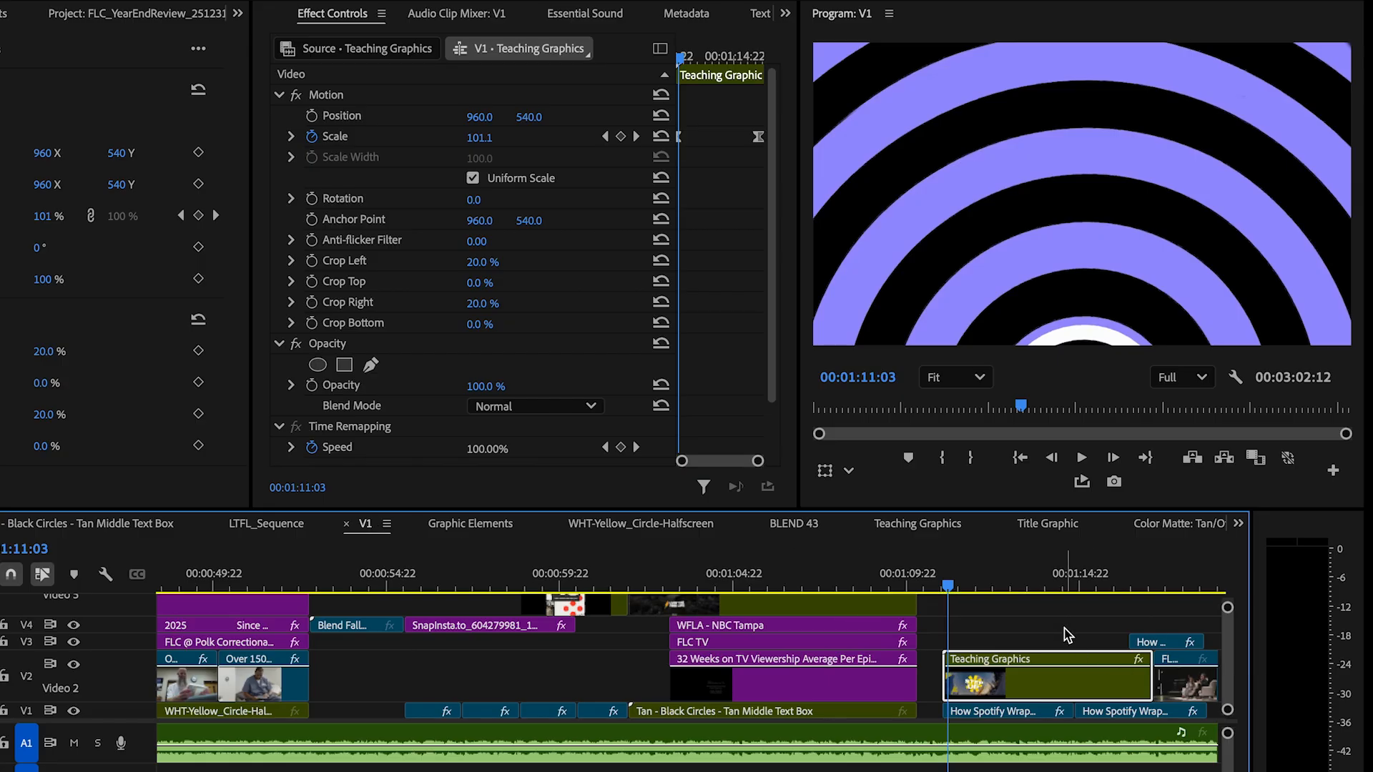
Play the Teaching Graphics clip in V1 and jump to its ending Scale keyframe at 00:01:16:17
{"action": "left_click", "coordinate": [1050, 686]}
{"action": "key", "text": "space"}
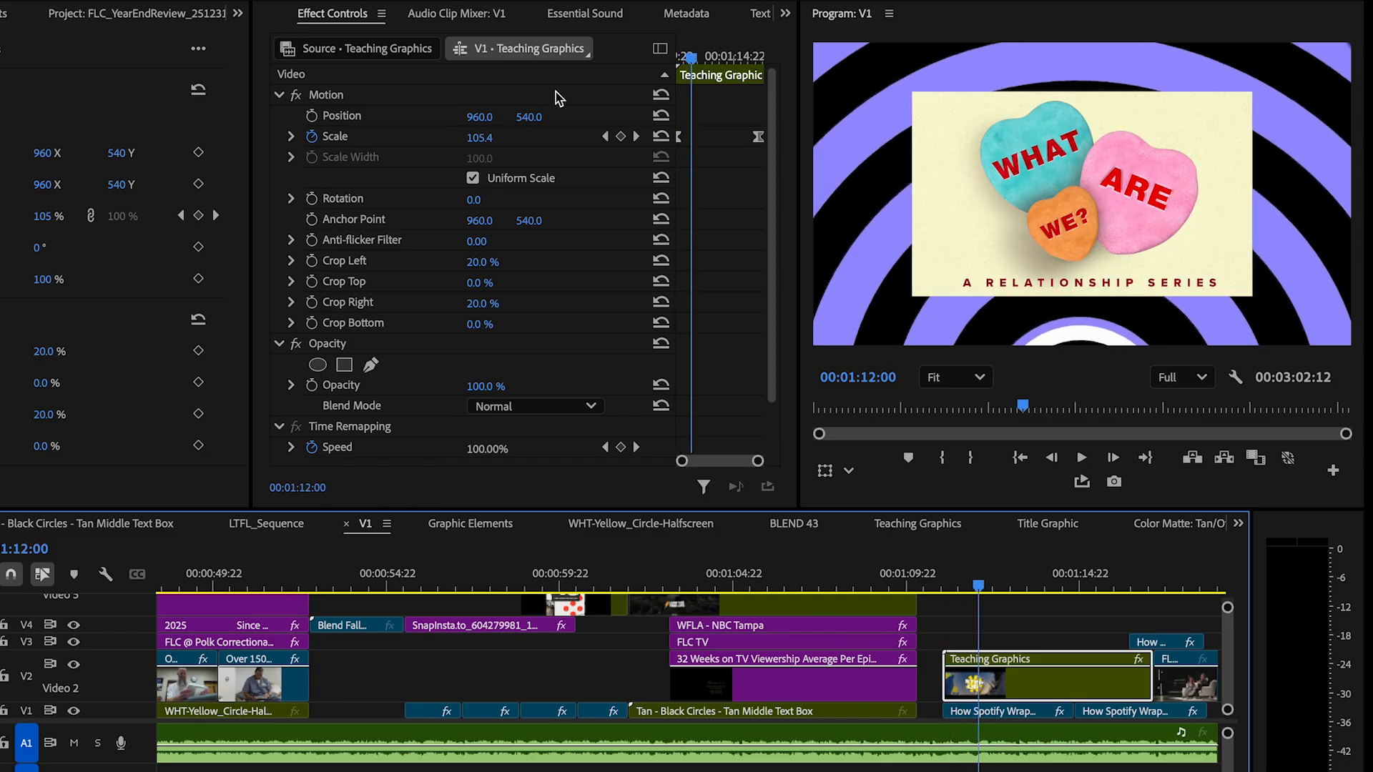
{"action": "left_click", "coordinate": [637, 135]}
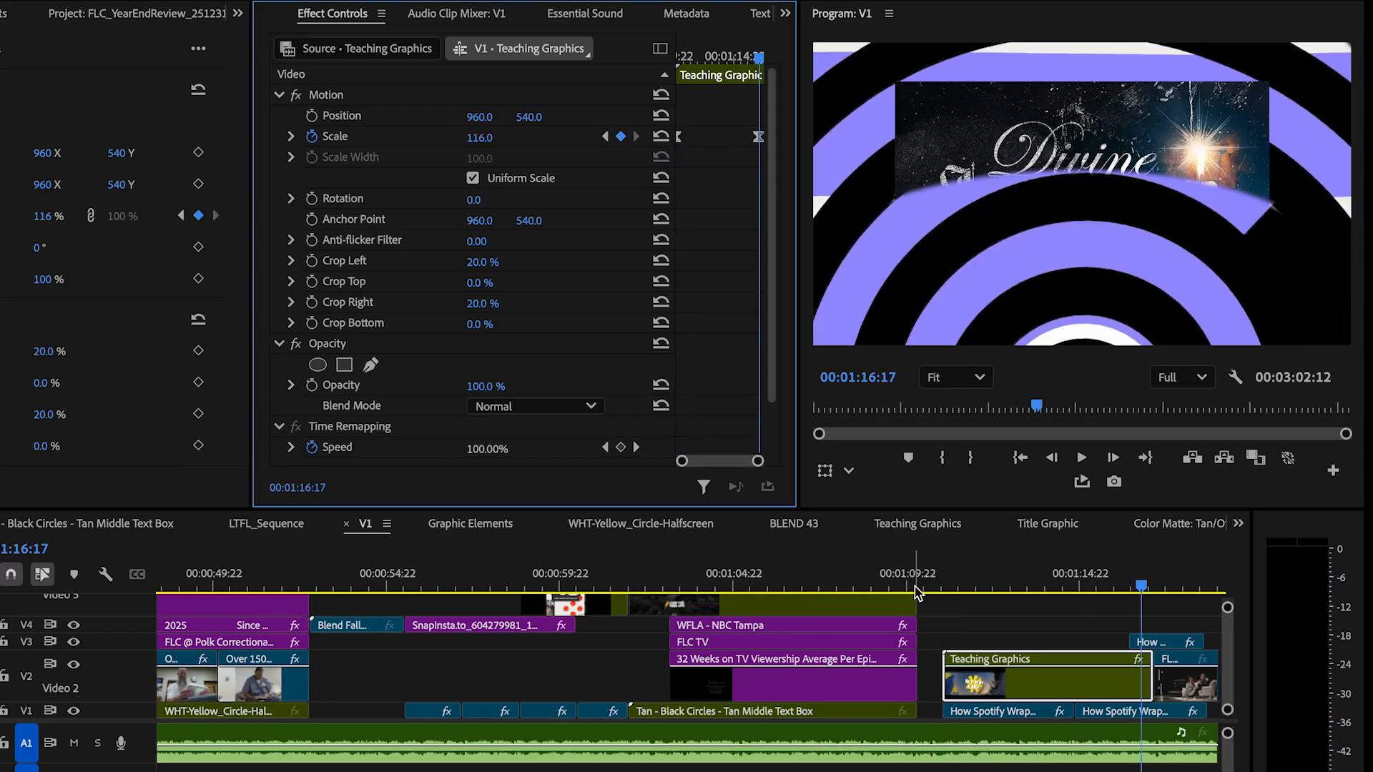
Play the Teaching Graphics clip in V1 through to 00:01:17:00, pausing at 00:01:14:10 to check the artwork changes
{"action": "left_click", "coordinate": [937, 588]}
{"action": "key", "text": "space"}
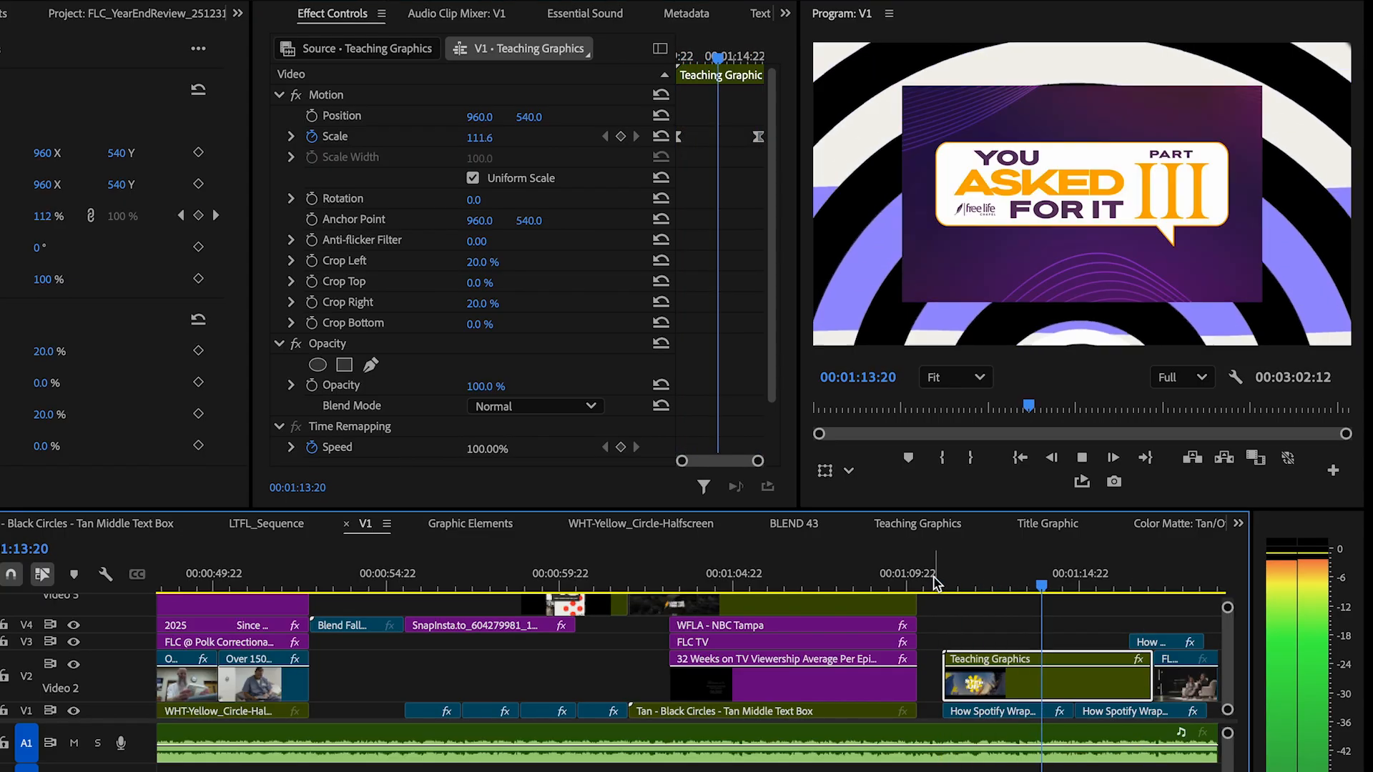
{"action": "key", "text": "space"}
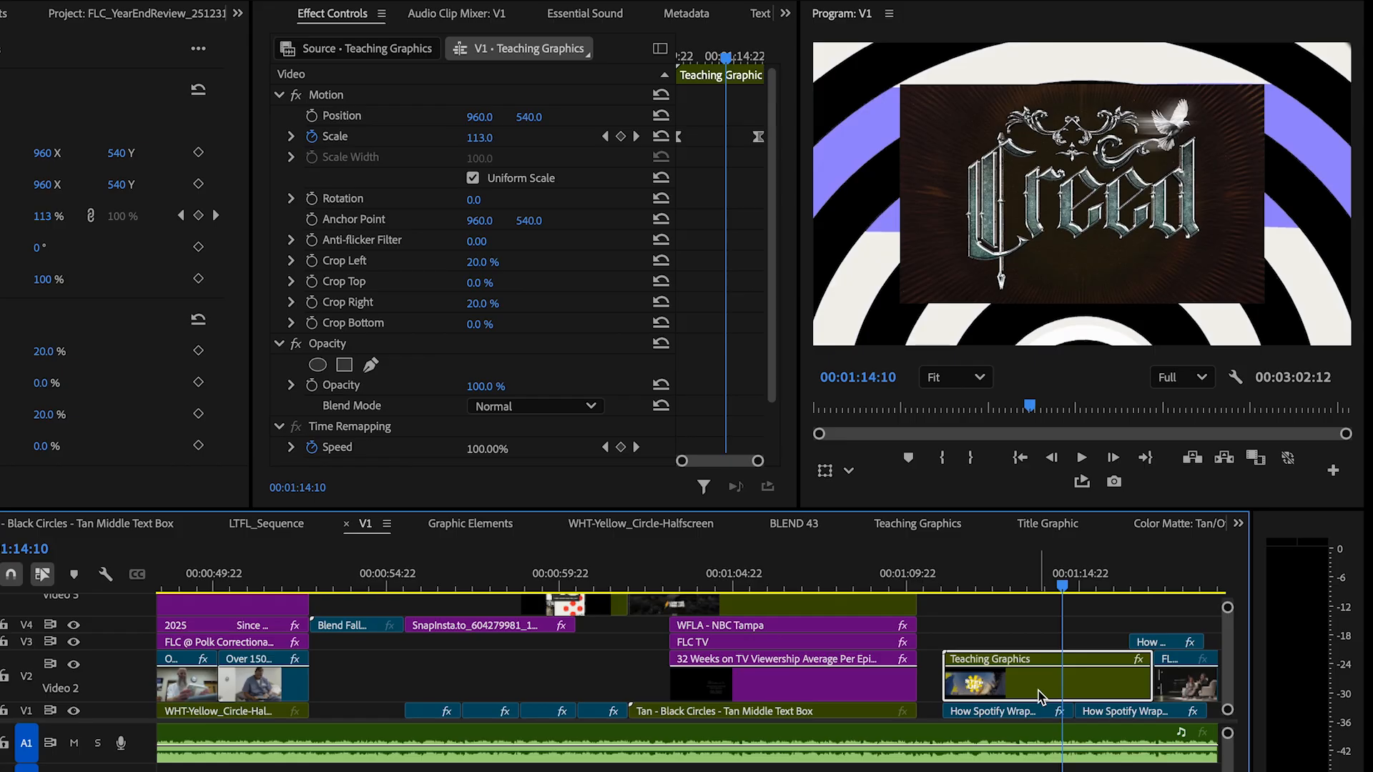
{"action": "key", "text": "space"}
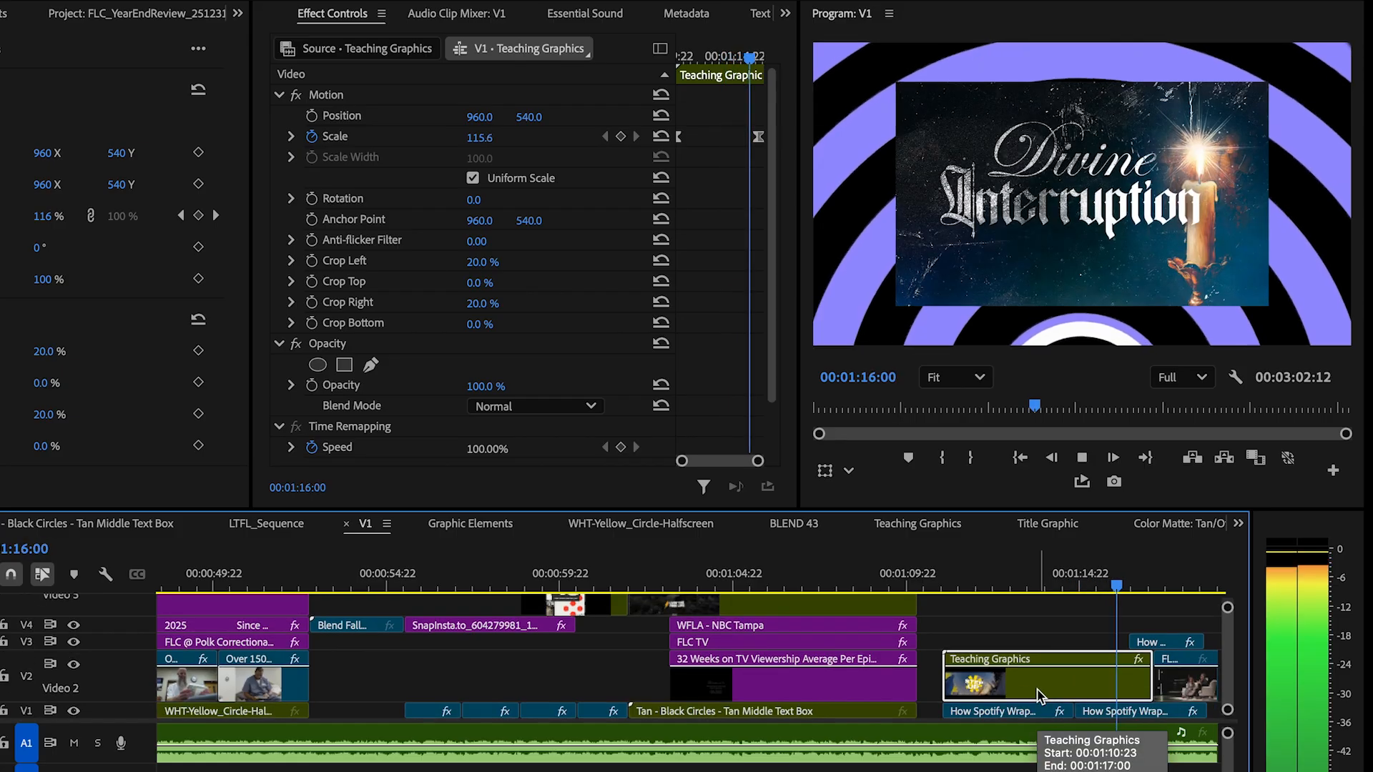
{"action": "key", "text": "space"}
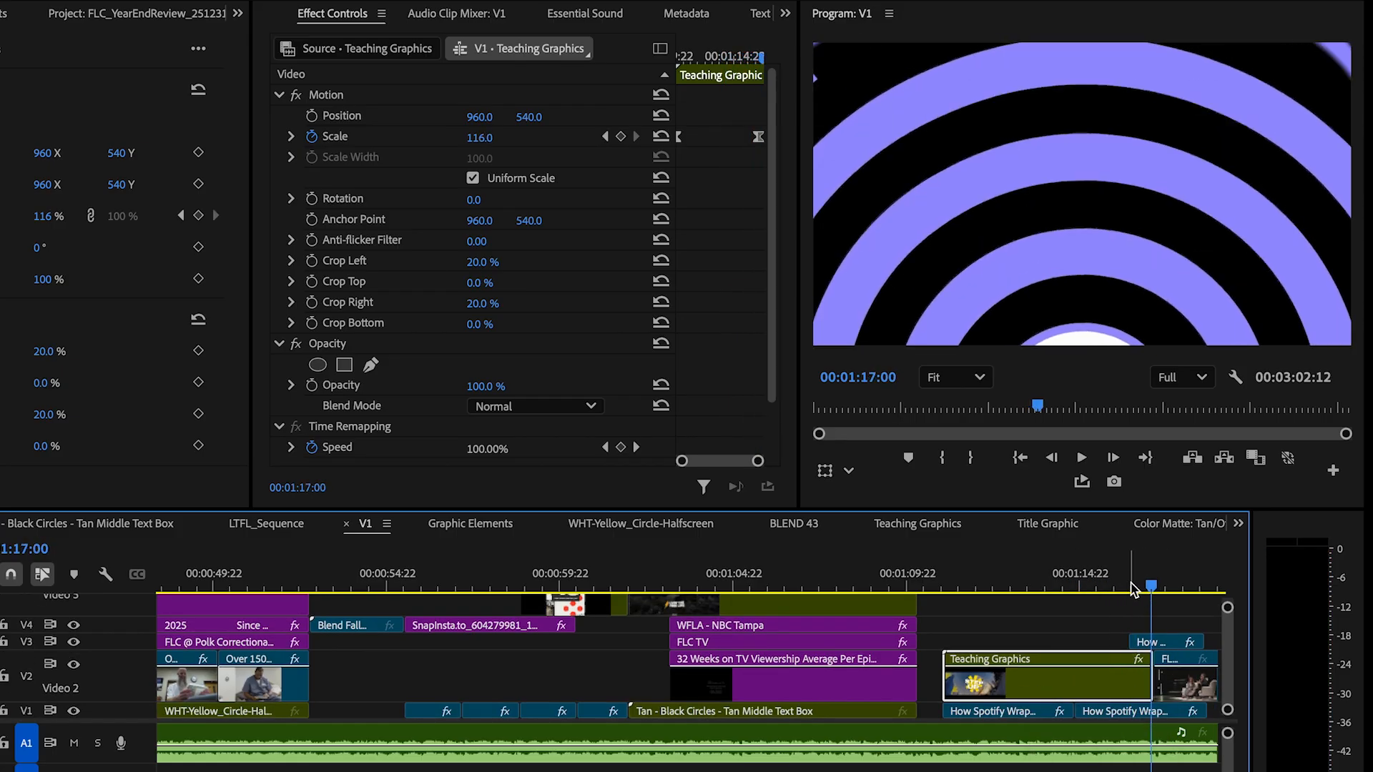
Open the nested Teaching Graphics sequence near its end, inspect image-6.jpg at 00:00:05:05, and return to V1
{"action": "left_click", "coordinate": [1134, 591]}
{"action": "double_click", "coordinate": [1102, 699]}
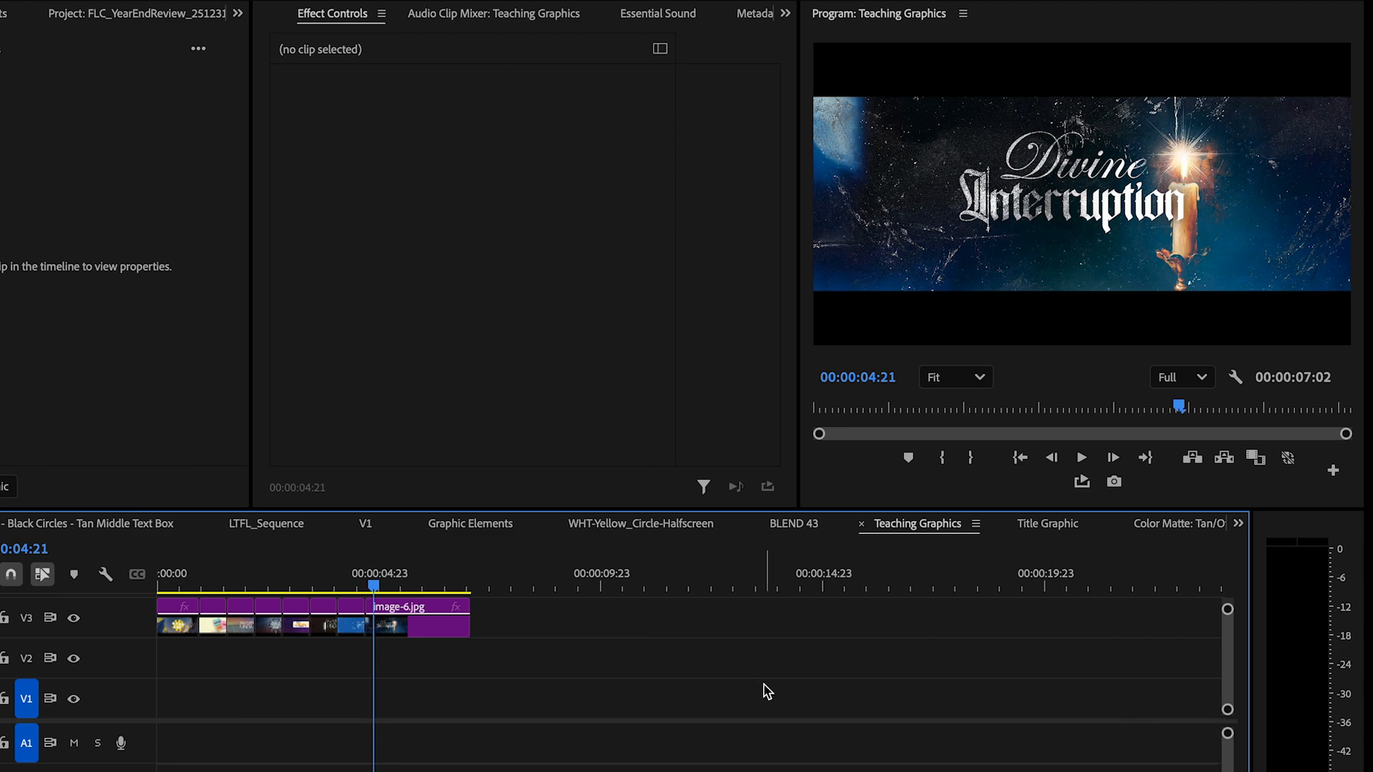
{"action": "left_click", "coordinate": [390, 575]}
{"action": "left_click", "coordinate": [418, 626]}
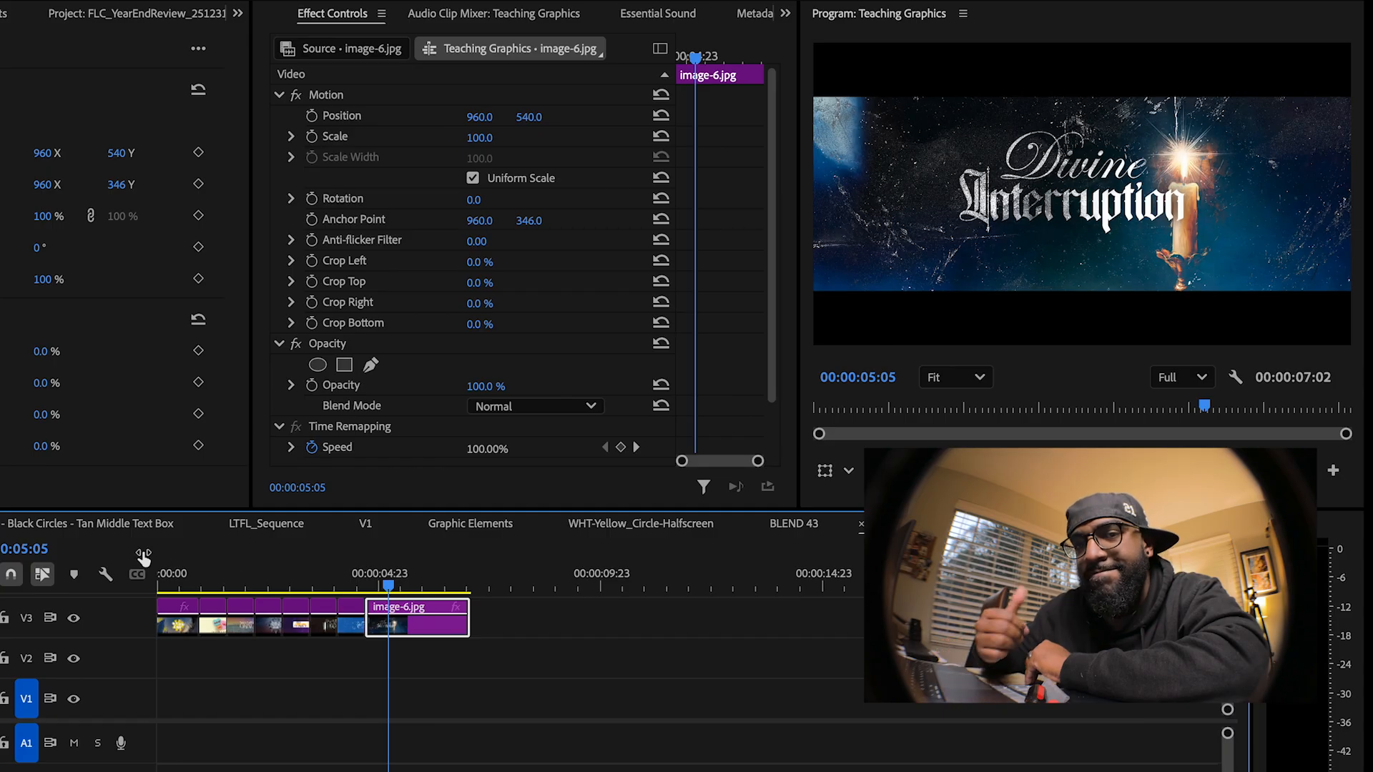
{"action": "left_click", "coordinate": [366, 525]}
Scrub V1 past the Teaching Graphics clip through 00:01:18:16 and examine the stage footage clips that follow
{"action": "scroll", "coordinate": [686, 665], "scroll_direction": "down", "scroll_amount": 5}
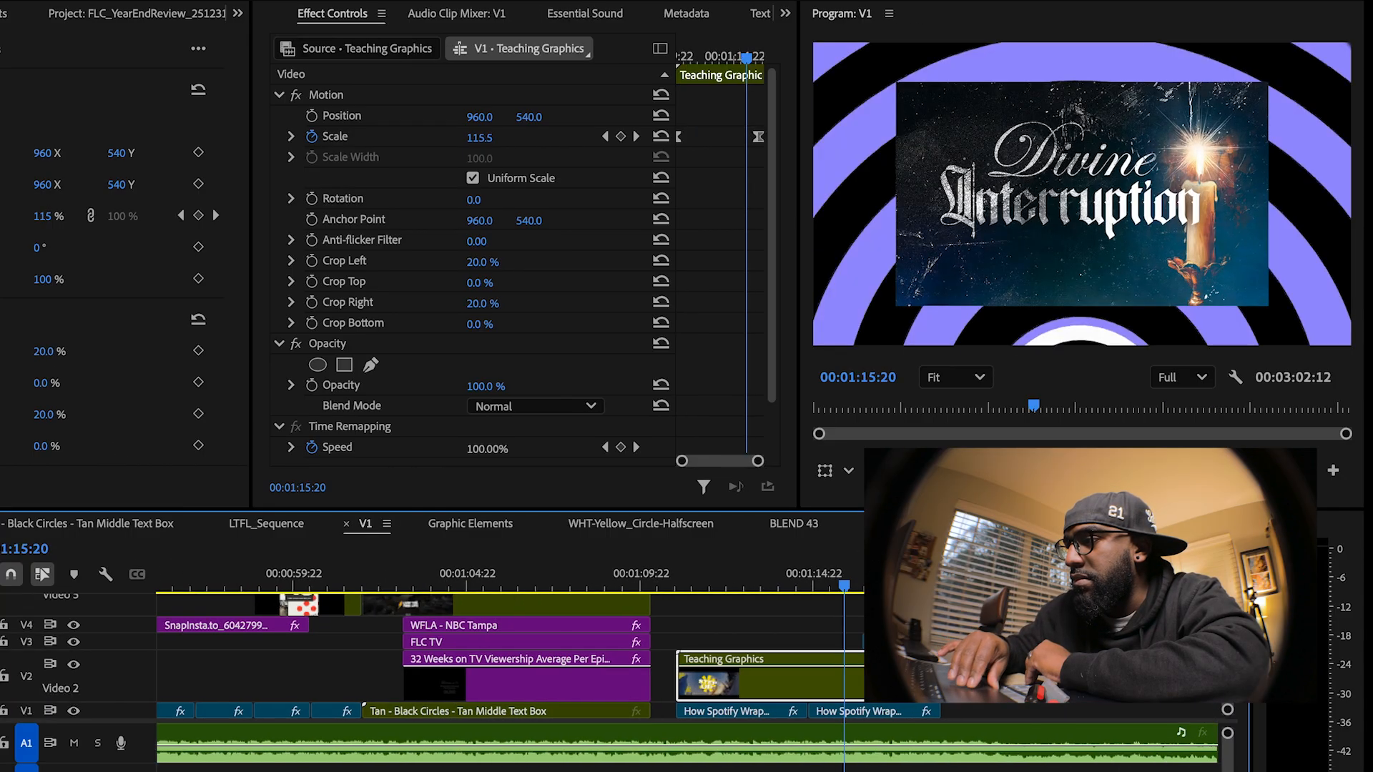
{"action": "left_click", "coordinate": [810, 585]}
{"action": "left_click_drag", "start_coordinate": [812, 585], "coordinate": [914, 591]}
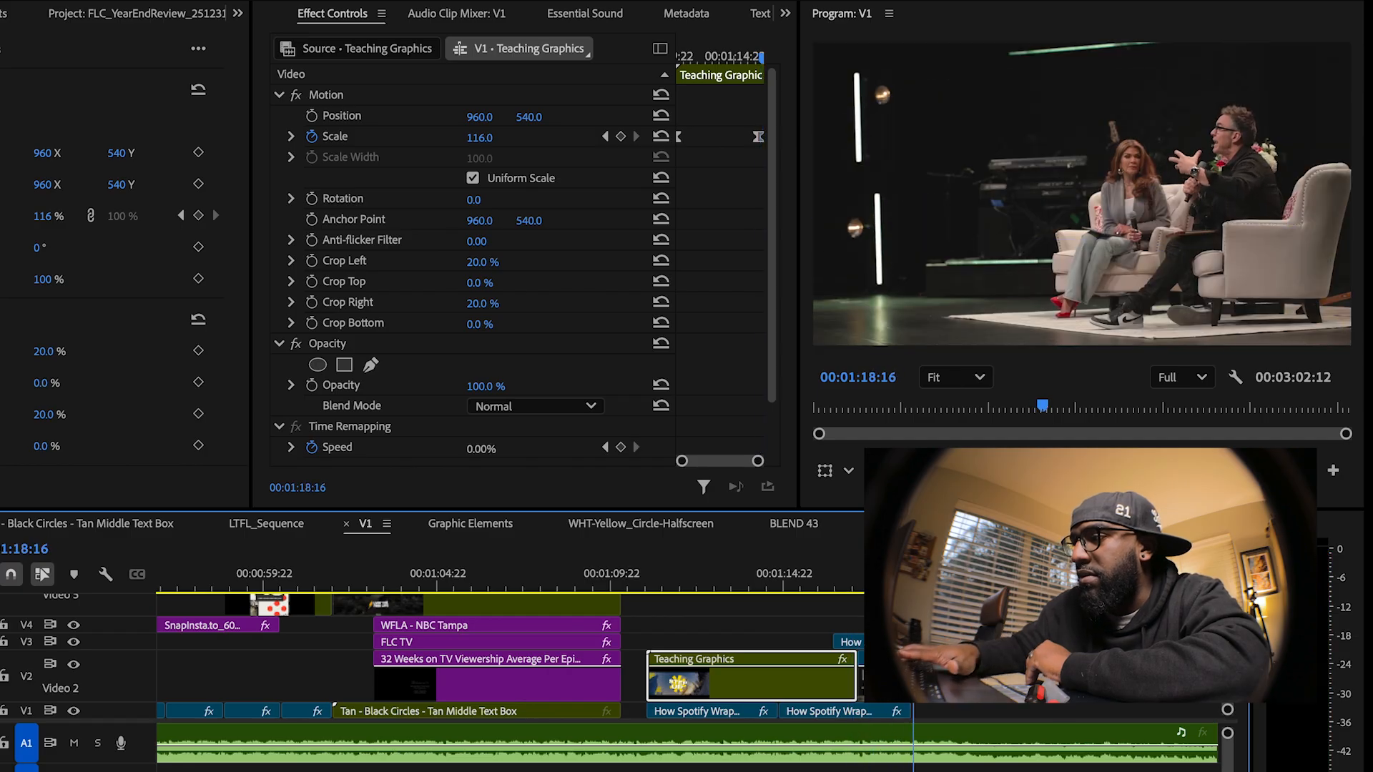
{"action": "key", "text": "minus"}
{"action": "key", "text": "minus"}
{"action": "left_click_drag", "start_coordinate": [749, 588], "coordinate": [783, 590]}
{"action": "key", "text": "equal"}
{"action": "key", "text": "equal"}
Play the speed-ramped FL_B4580.MP4 clip through to 00:01:24:23, then return to 00:01:23:16 just before the V3 overlay graphics
{"action": "left_click", "coordinate": [701, 585]}
{"action": "key", "text": "space"}
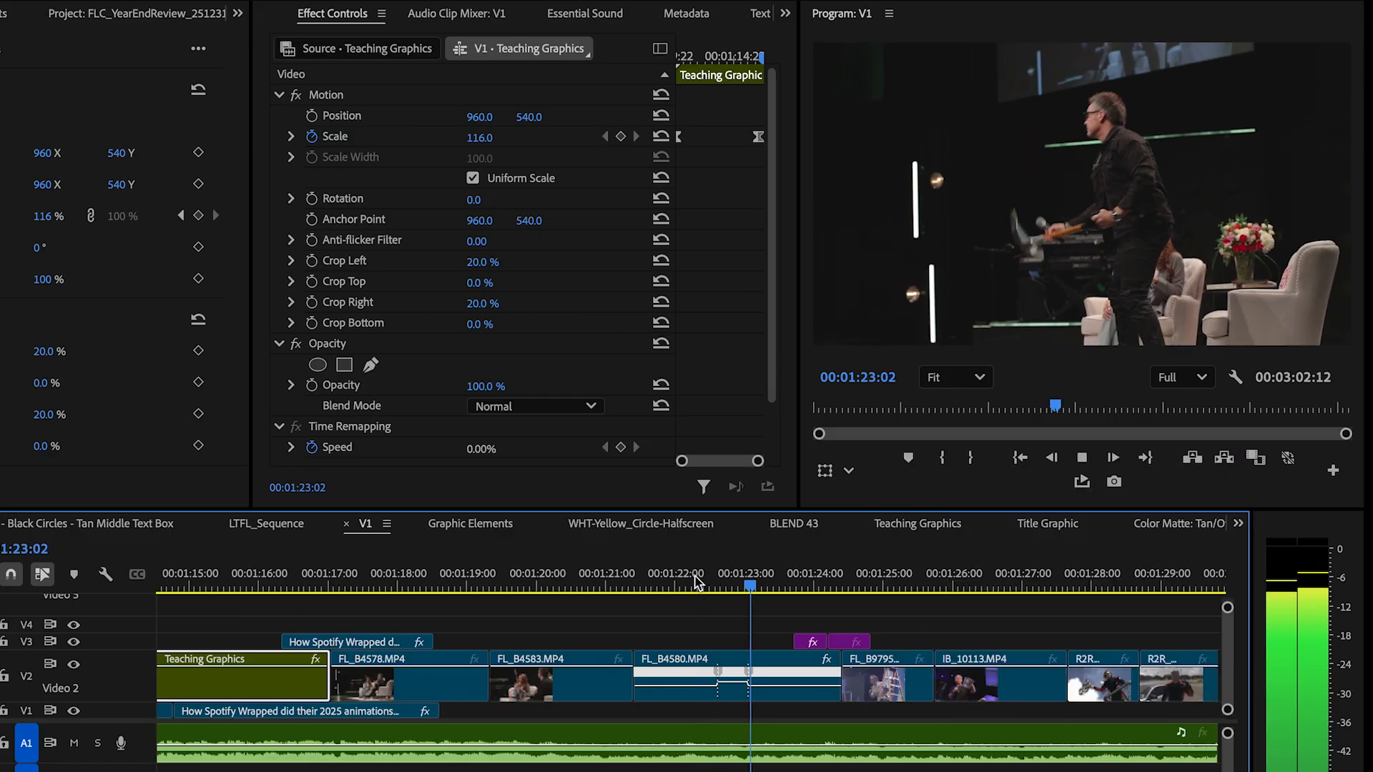
{"action": "key", "text": "space"}
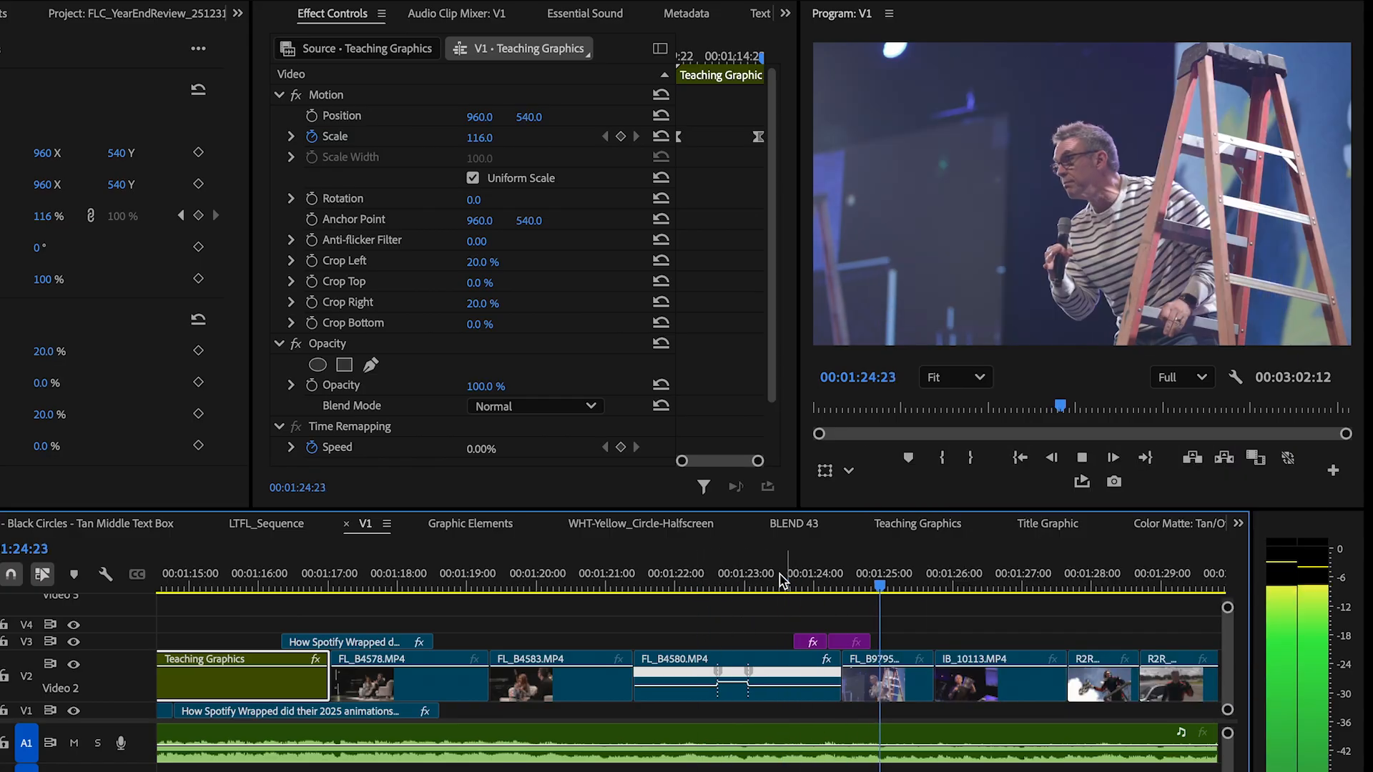
{"action": "key", "text": "space"}
{"action": "left_click", "coordinate": [790, 588]}
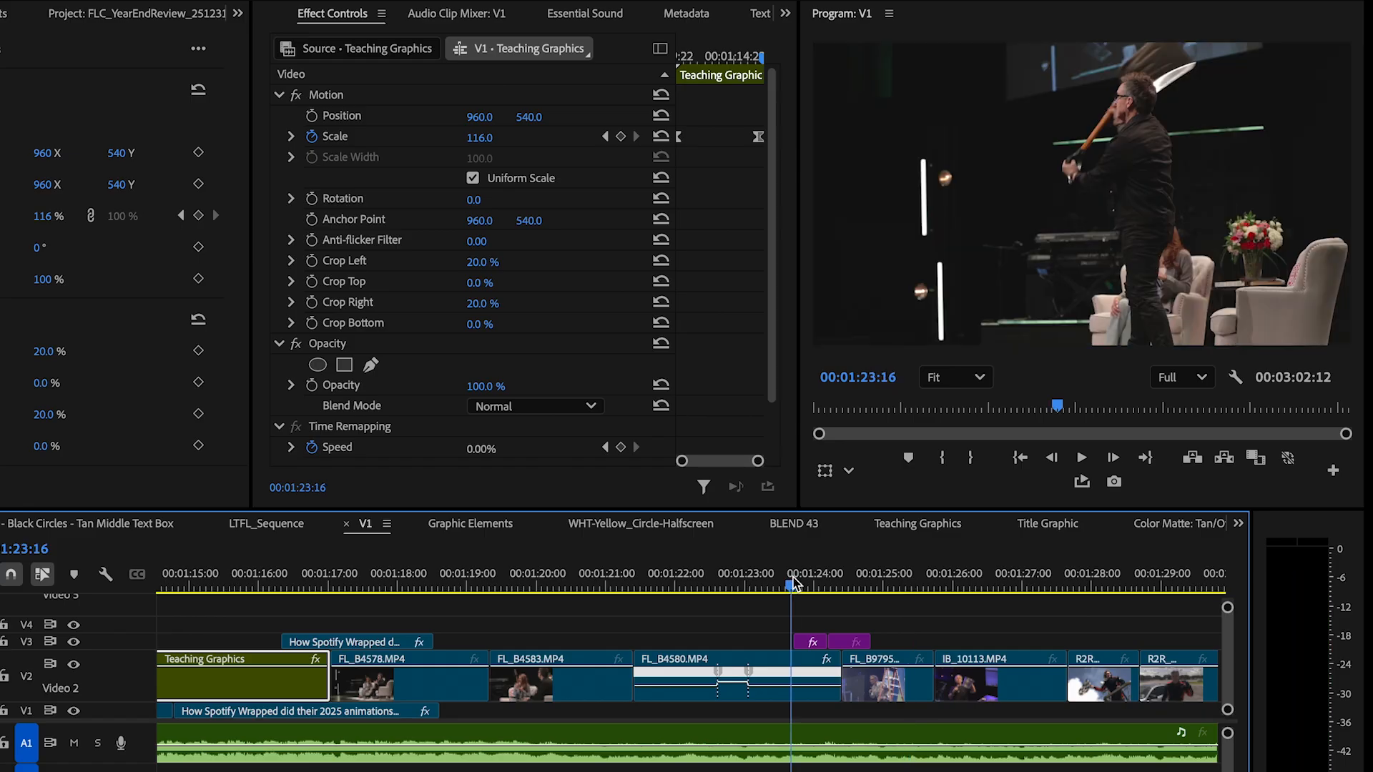
Compare the frames between 00:01:24:23 and 00:01:24:04 to examine the V3 overlay transition into the ladder footage
{"action": "left_click", "coordinate": [880, 586]}
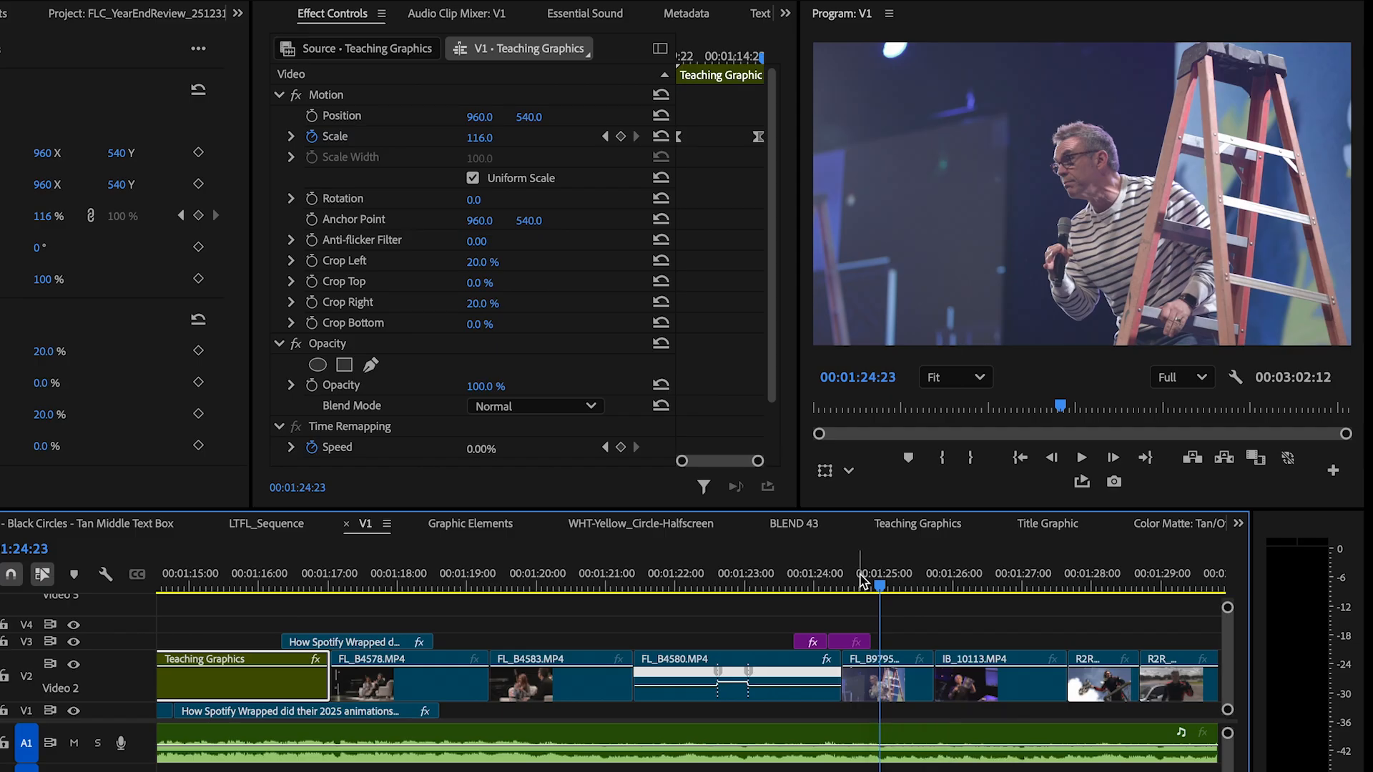
{"action": "left_click_drag", "start_coordinate": [858, 580], "coordinate": [831, 581]}
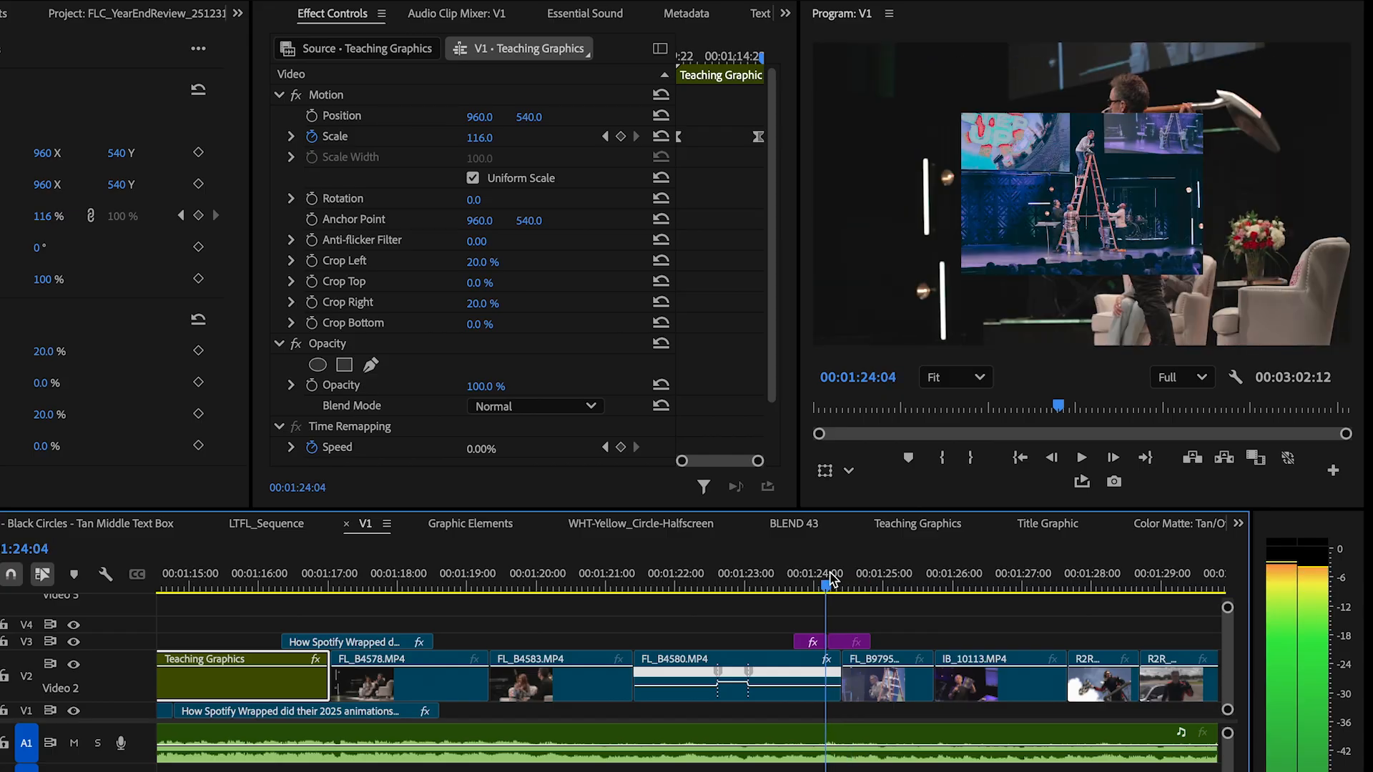
{"action": "left_click_drag", "start_coordinate": [825, 570], "coordinate": [785, 572]}
Replay V1 from just before the V3 overlay transition through the following footage to 00:01:30:00
{"action": "key", "text": "space"}
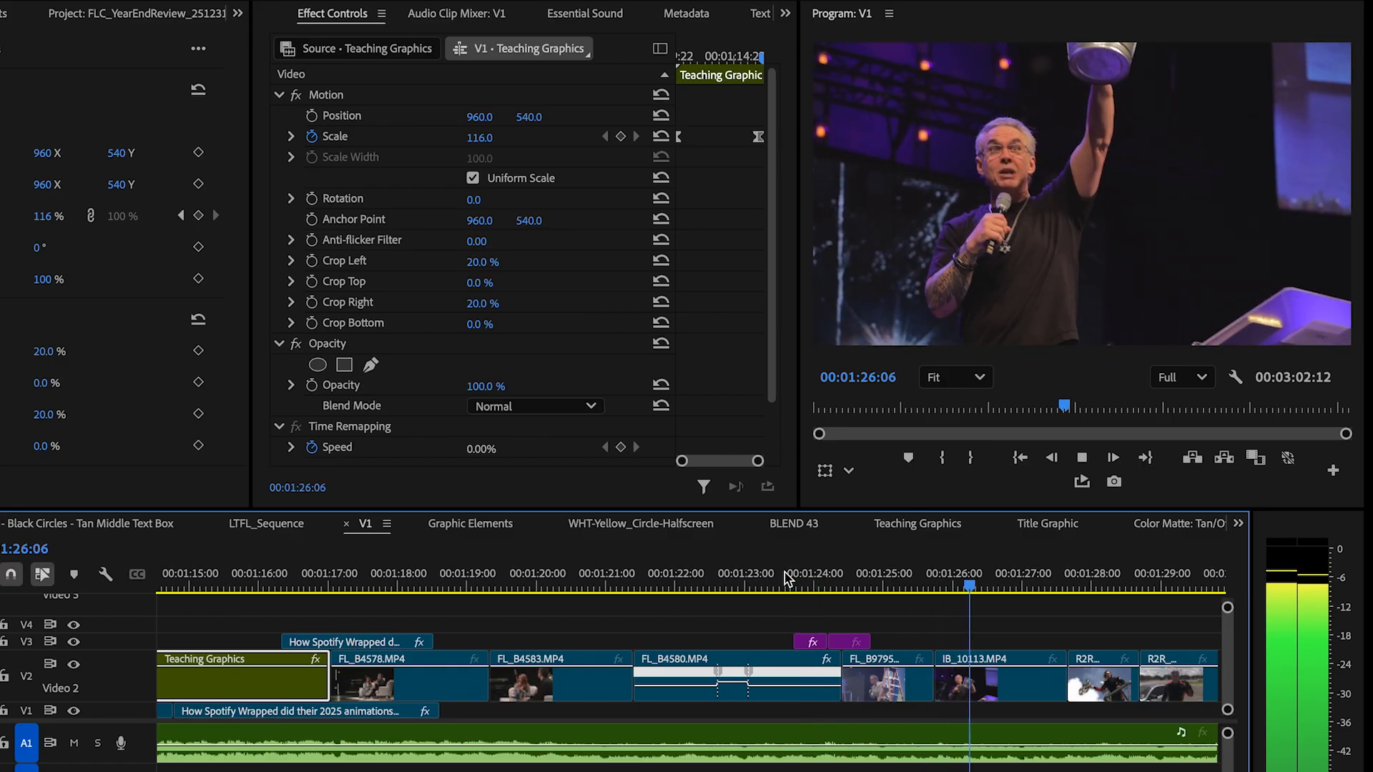
{"action": "key", "text": "minus"}
{"action": "key", "text": "minus"}
{"action": "key", "text": "minus"}
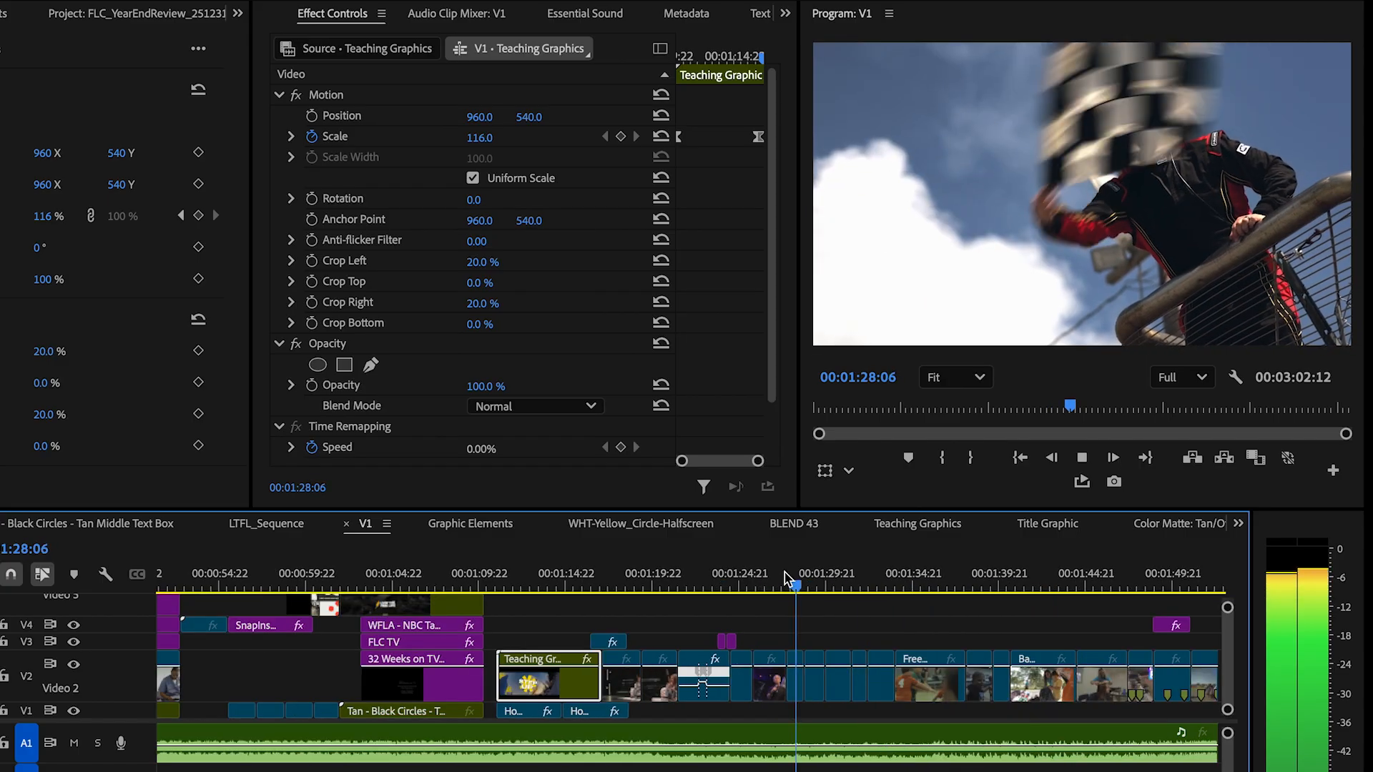
{"action": "key", "text": "space"}
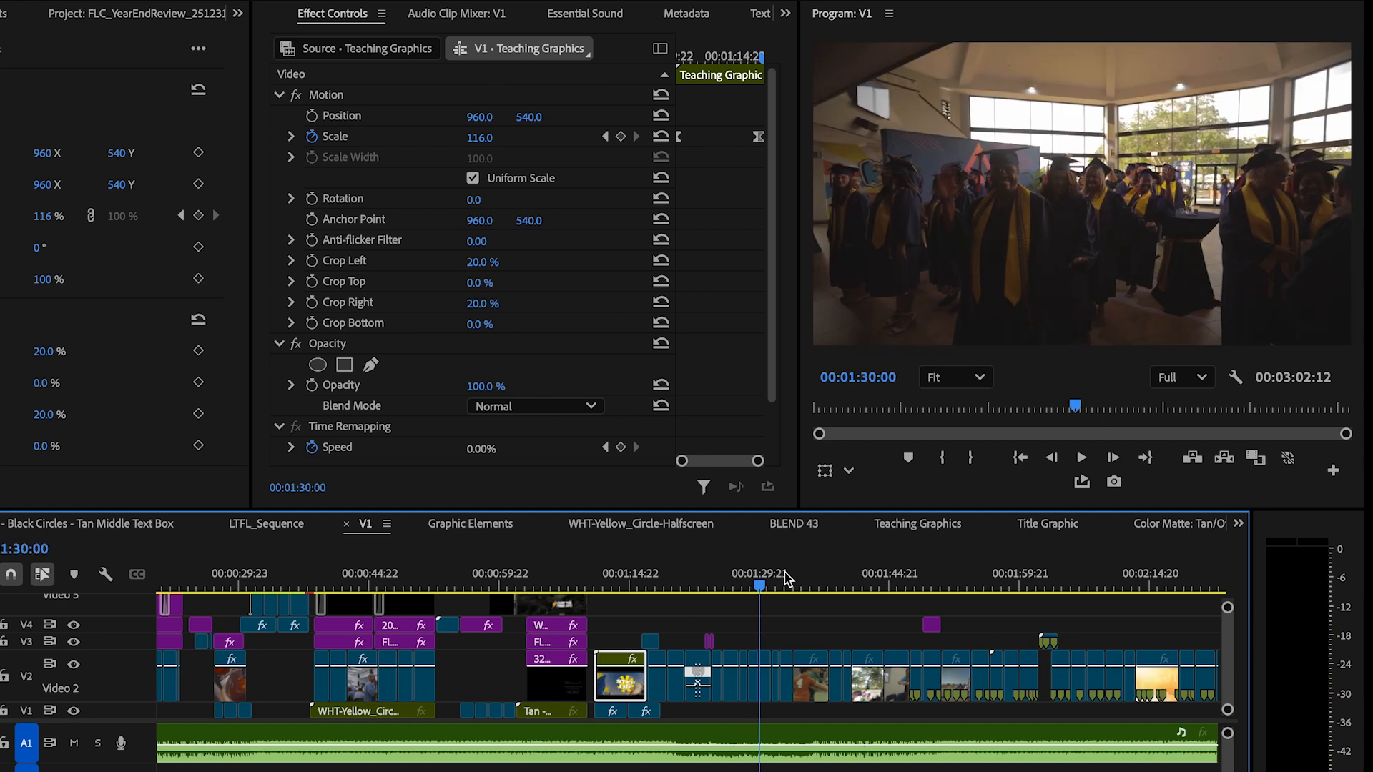
Move V1 to the Back to School Bash title at 00:01:40:07 and play into the BackToSchoolBash2025_Recap.mp4 clip
{"action": "left_click_drag", "start_coordinate": [777, 582], "coordinate": [851, 583]}
{"action": "key", "text": "equal"}
{"action": "key", "text": "equal"}
{"action": "key", "text": "equal"}
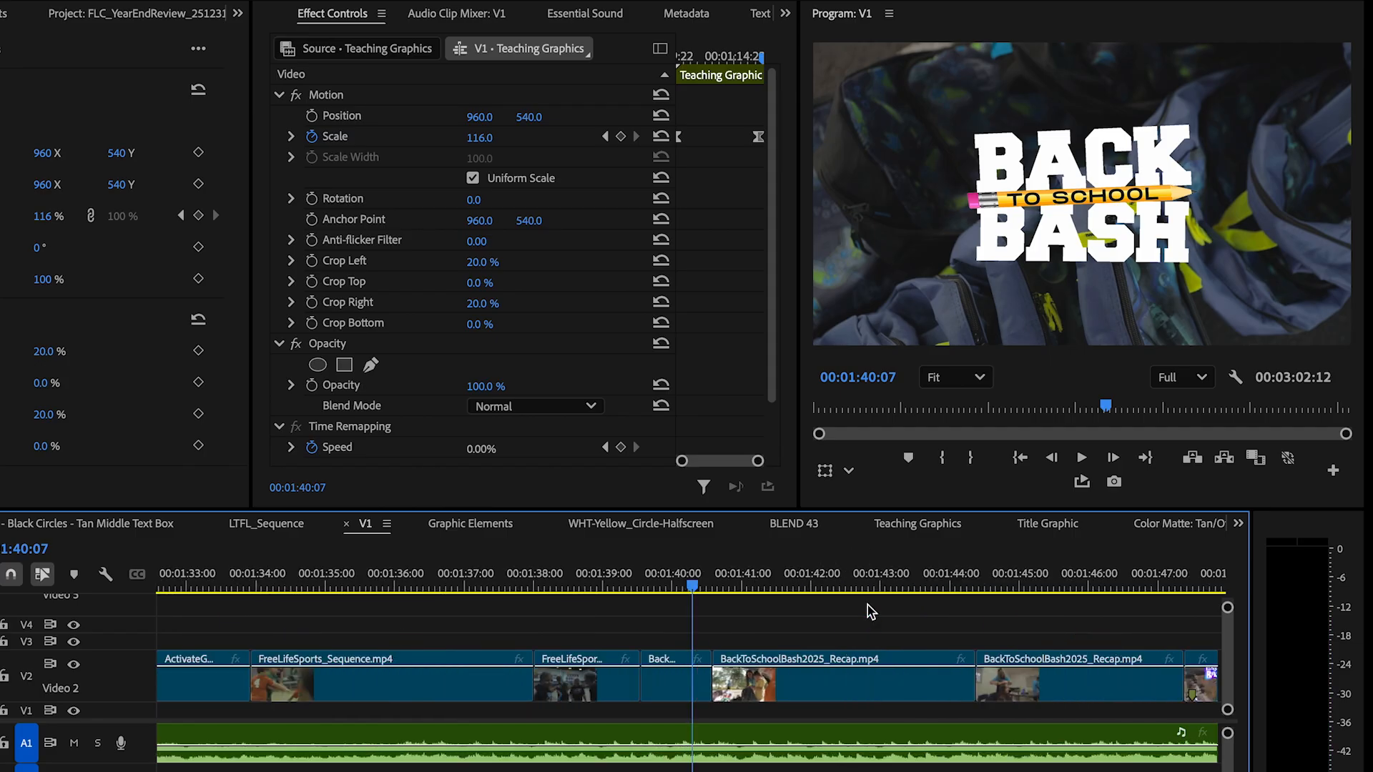
{"action": "key", "text": "space"}
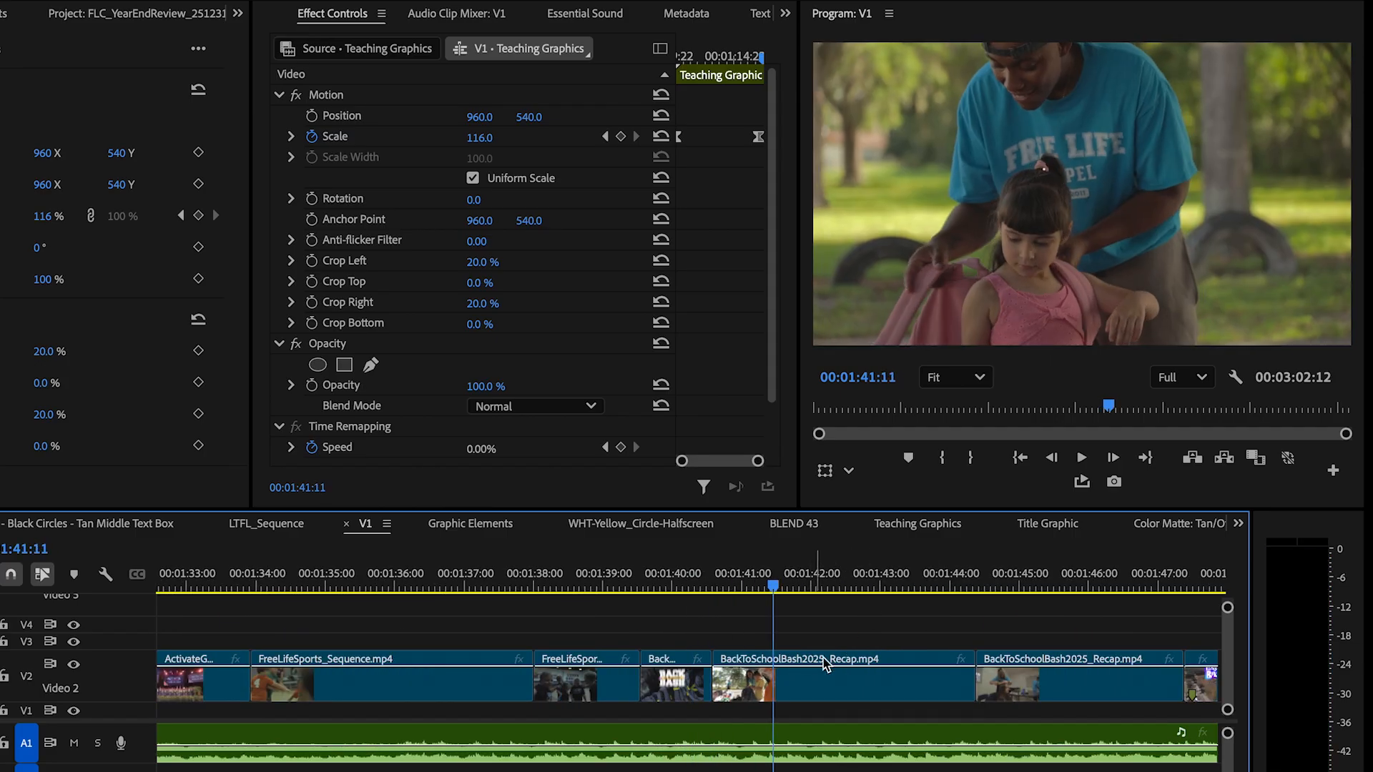
Move V1 forward to 00:01:49:22 and show the 50K Eggs! title over the EasterBash2025_Recap.mp4 clips in detail
{"action": "key", "text": "minus"}
{"action": "key", "text": "minus"}
{"action": "key", "text": "minus"}
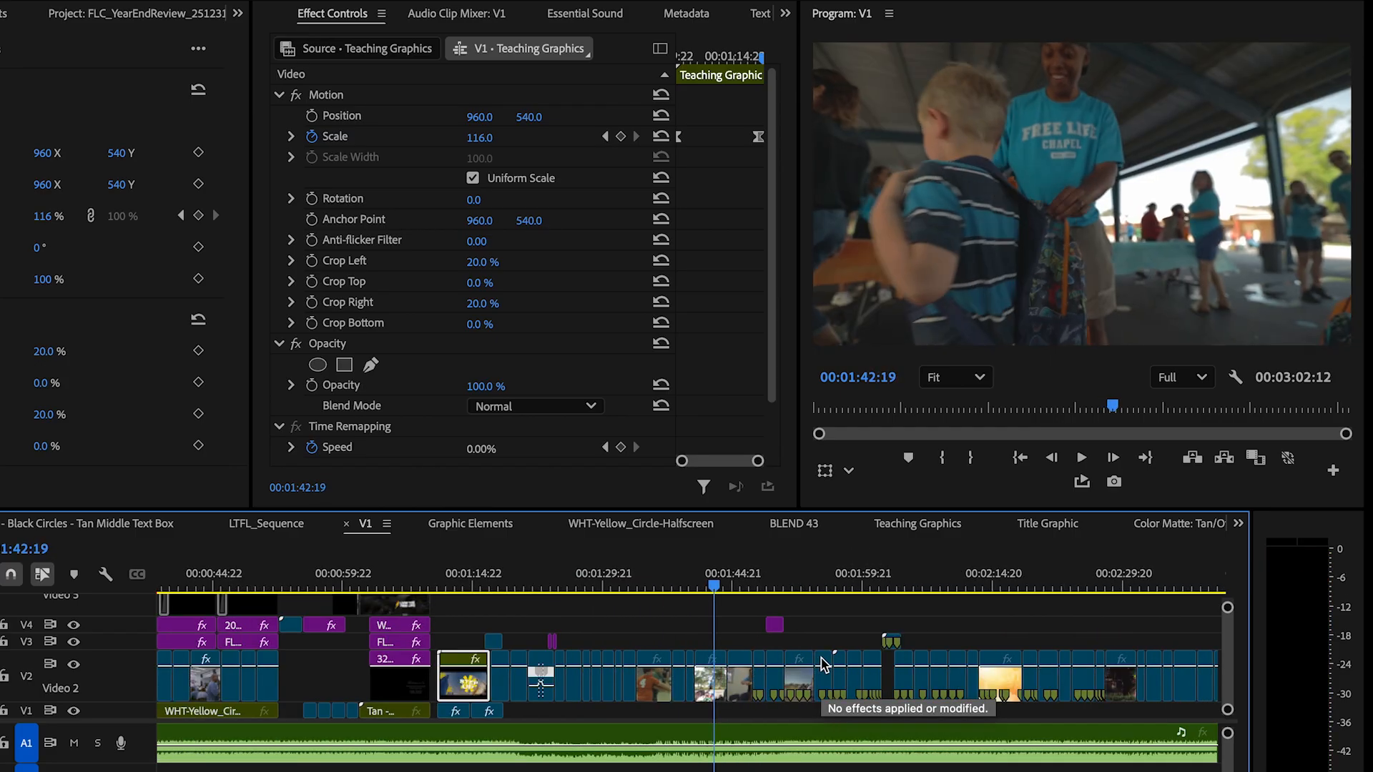
{"action": "left_click_drag", "start_coordinate": [736, 583], "coordinate": [778, 582]}
{"action": "key", "text": "equal"}
{"action": "key", "text": "equal"}
{"action": "key", "text": "equal"}
{"action": "key", "text": "equal"}
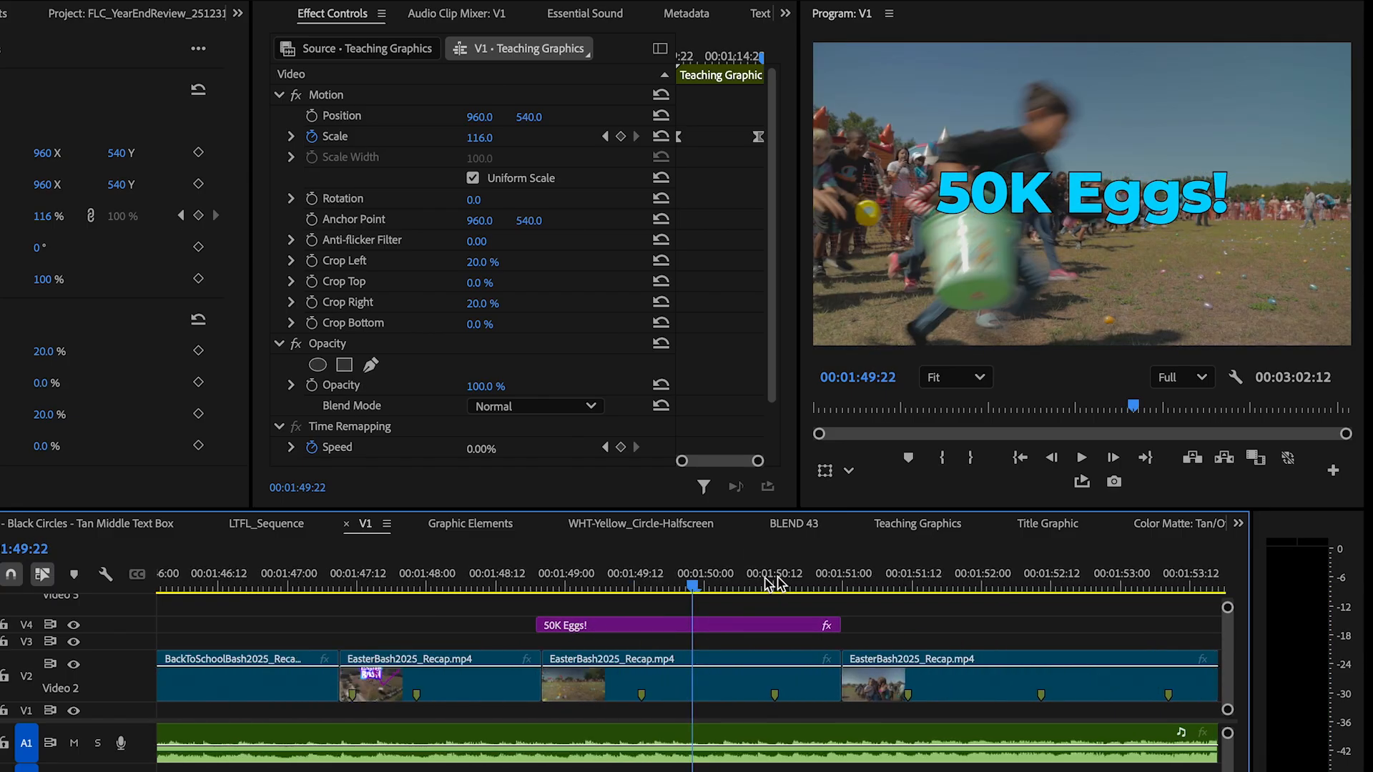
Compare the Easter Bash title at 00:01:48:14 with the 50K Eggs! title at 00:01:48:22, ending at 00:01:48:12
{"action": "left_click", "coordinate": [508, 578]}
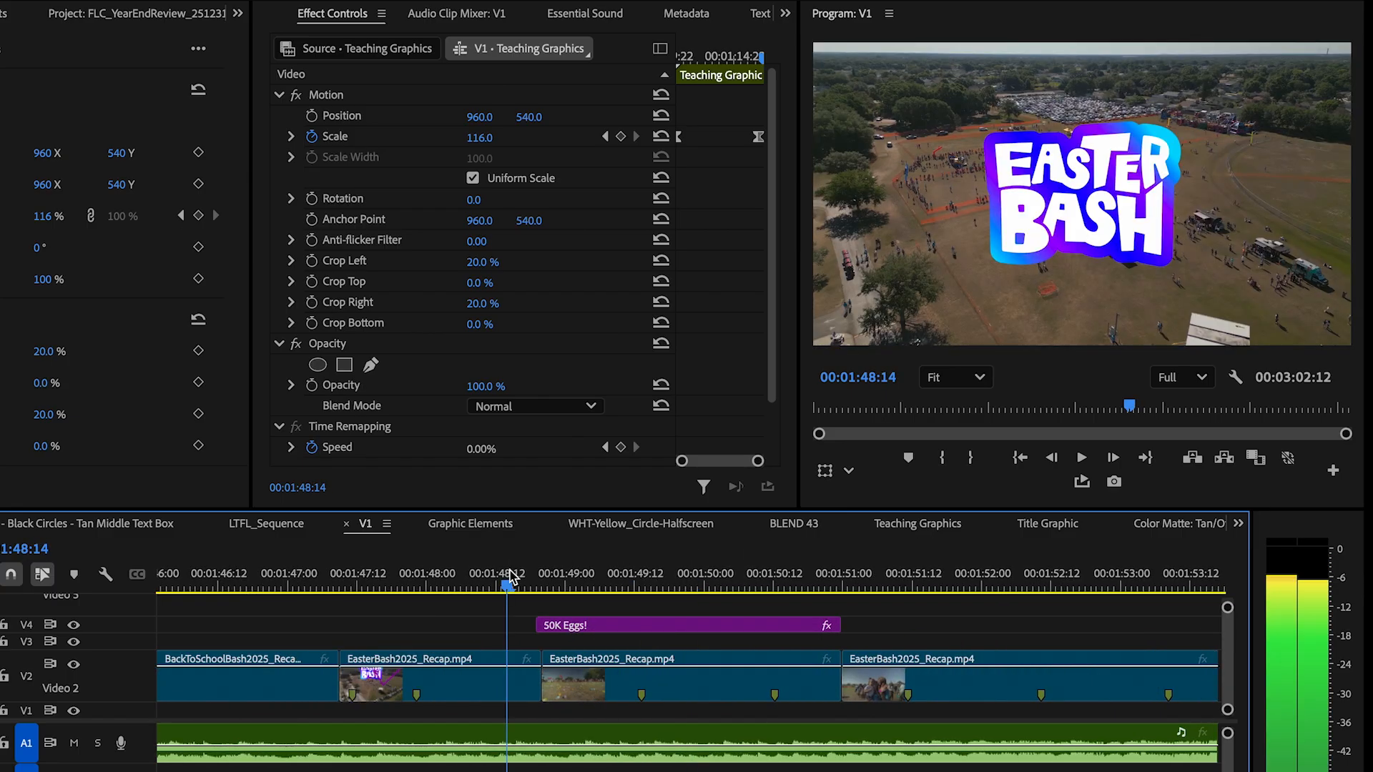
{"action": "left_click", "coordinate": [555, 581]}
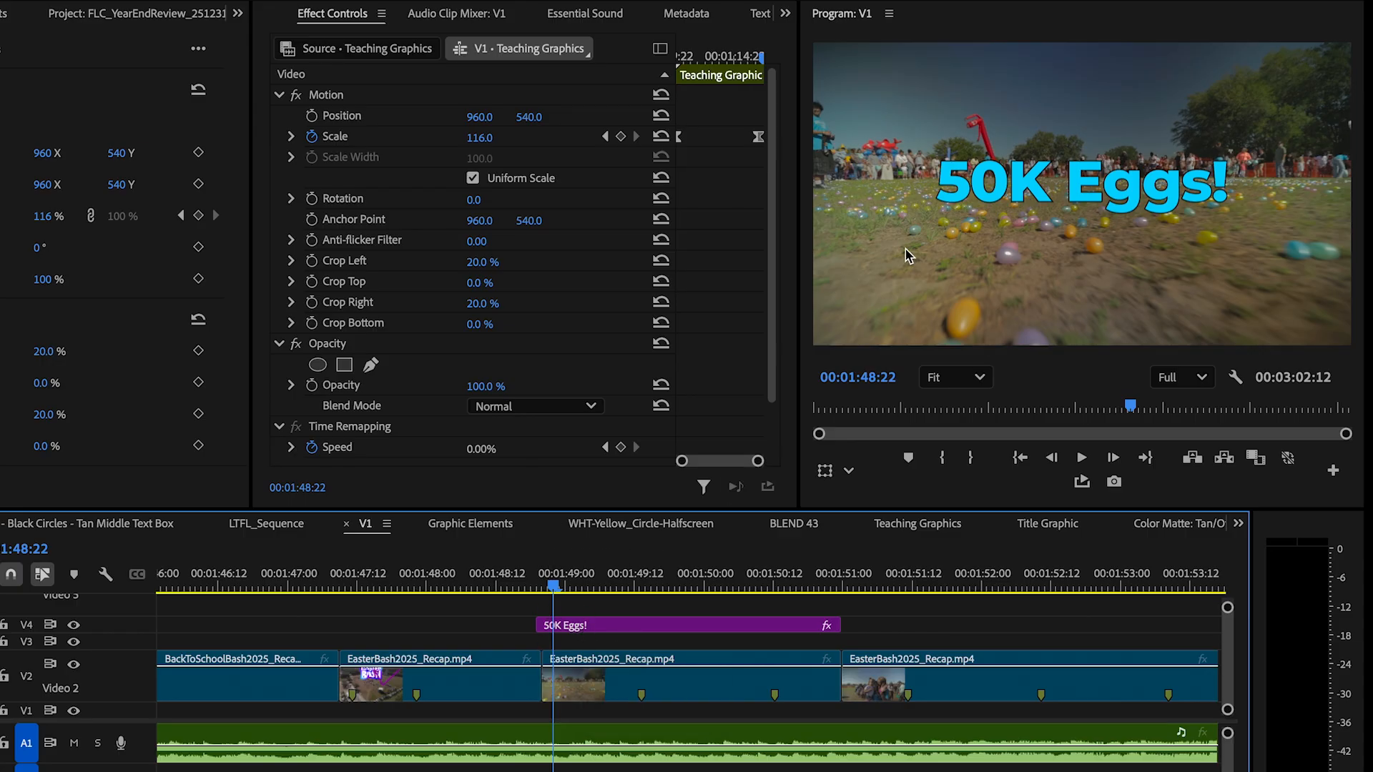
{"action": "left_click", "coordinate": [500, 585]}
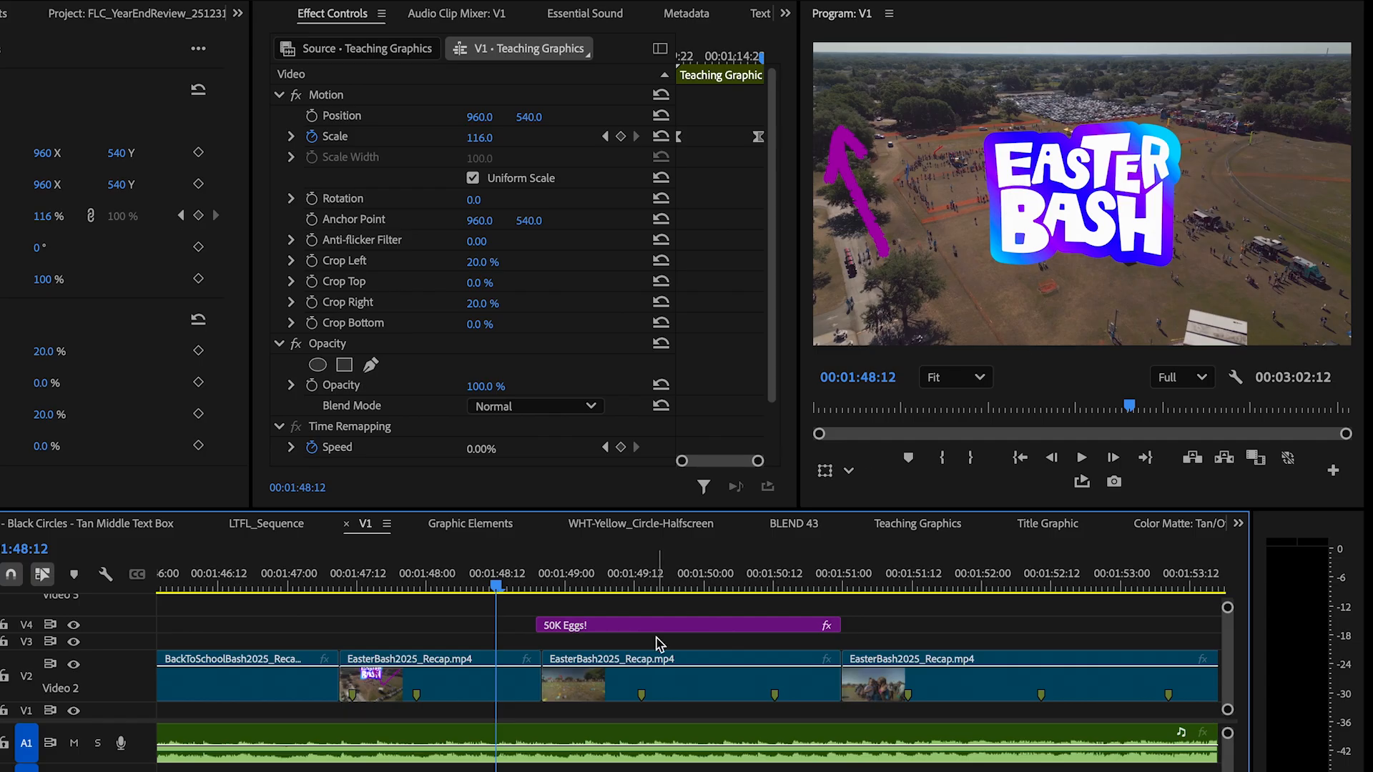
Scrub V1 through the remaining event footage, past 00:02:00:05, to the Honor, Growth, Excellence graphic at 00:02:12:17
{"action": "key", "text": "minus"}
{"action": "key", "text": "minus"}
{"action": "left_click", "coordinate": [844, 585]}
{"action": "left_click_drag", "start_coordinate": [846, 585], "coordinate": [1045, 643]}
{"action": "key", "text": "minus"}
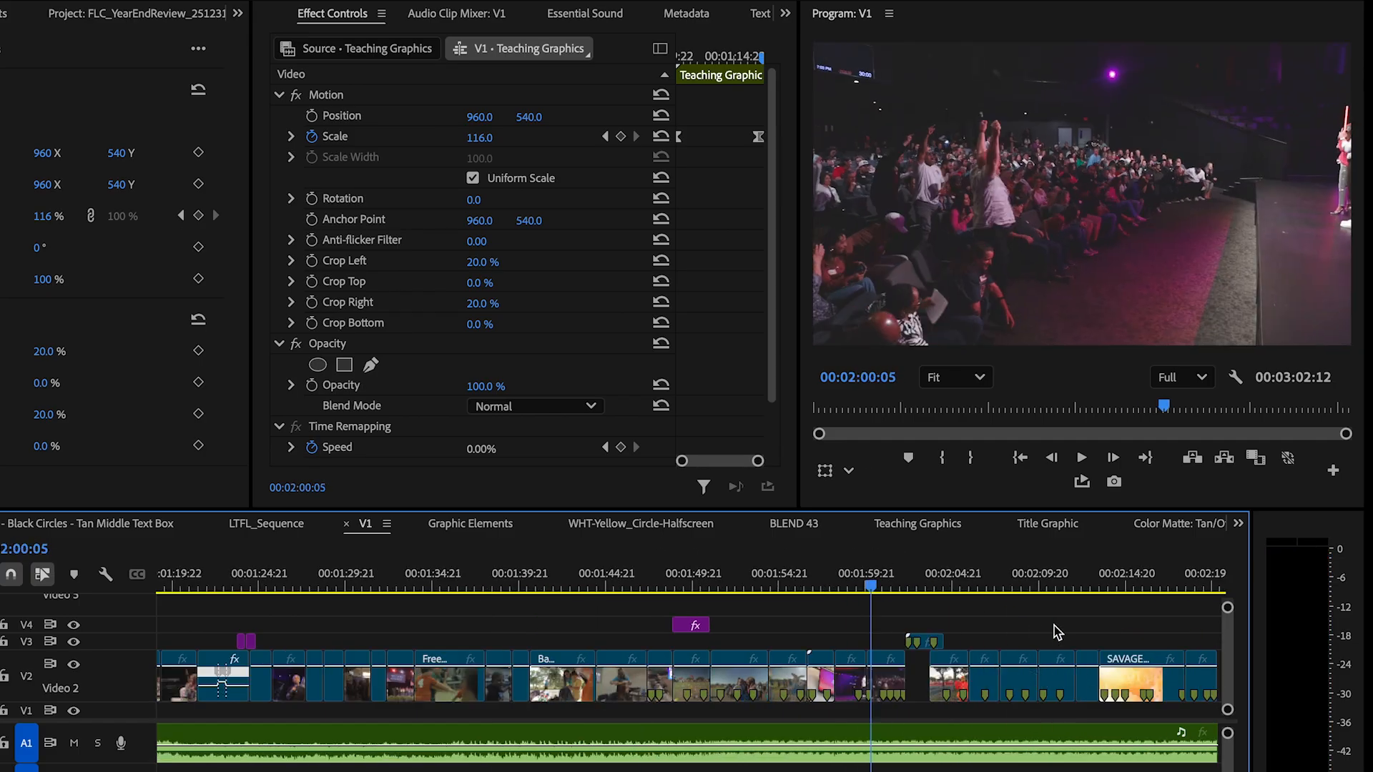
{"action": "left_click_drag", "start_coordinate": [909, 585], "coordinate": [1089, 583]}
{"action": "key", "text": "minus"}
{"action": "key", "text": "minus"}
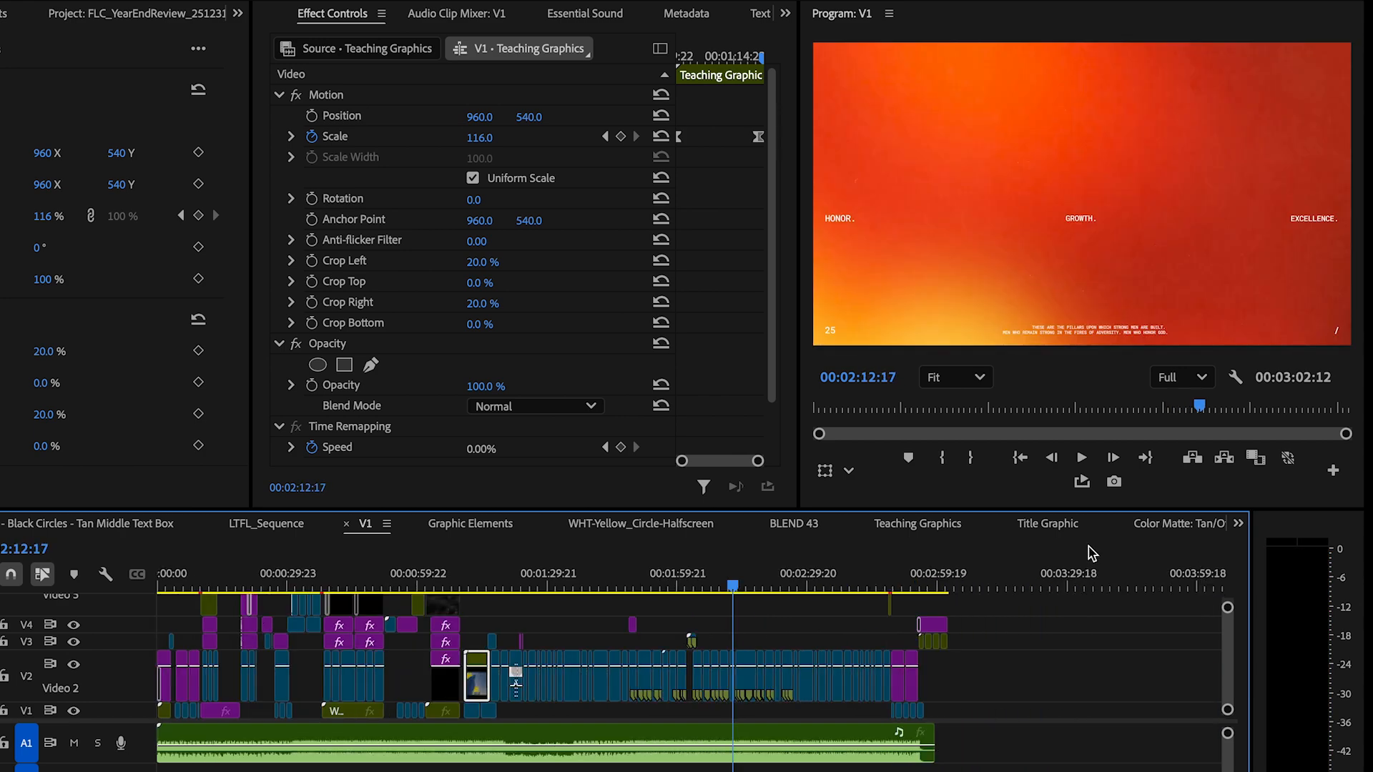
Move V1 to the closing FLC Wrapped 2025 title and play it through to 00:03:01:09
{"action": "mouse_move", "coordinate": [884, 573]}
{"action": "left_mouse_down"}
{"action": "mouse_move", "coordinate": [903, 587]}
{"action": "mouse_move", "coordinate": [884, 586]}
{"action": "left_mouse_up"}
{"action": "key", "text": "equal"}
{"action": "key", "text": "equal"}
{"action": "key", "text": "equal"}
{"action": "key", "text": "space"}
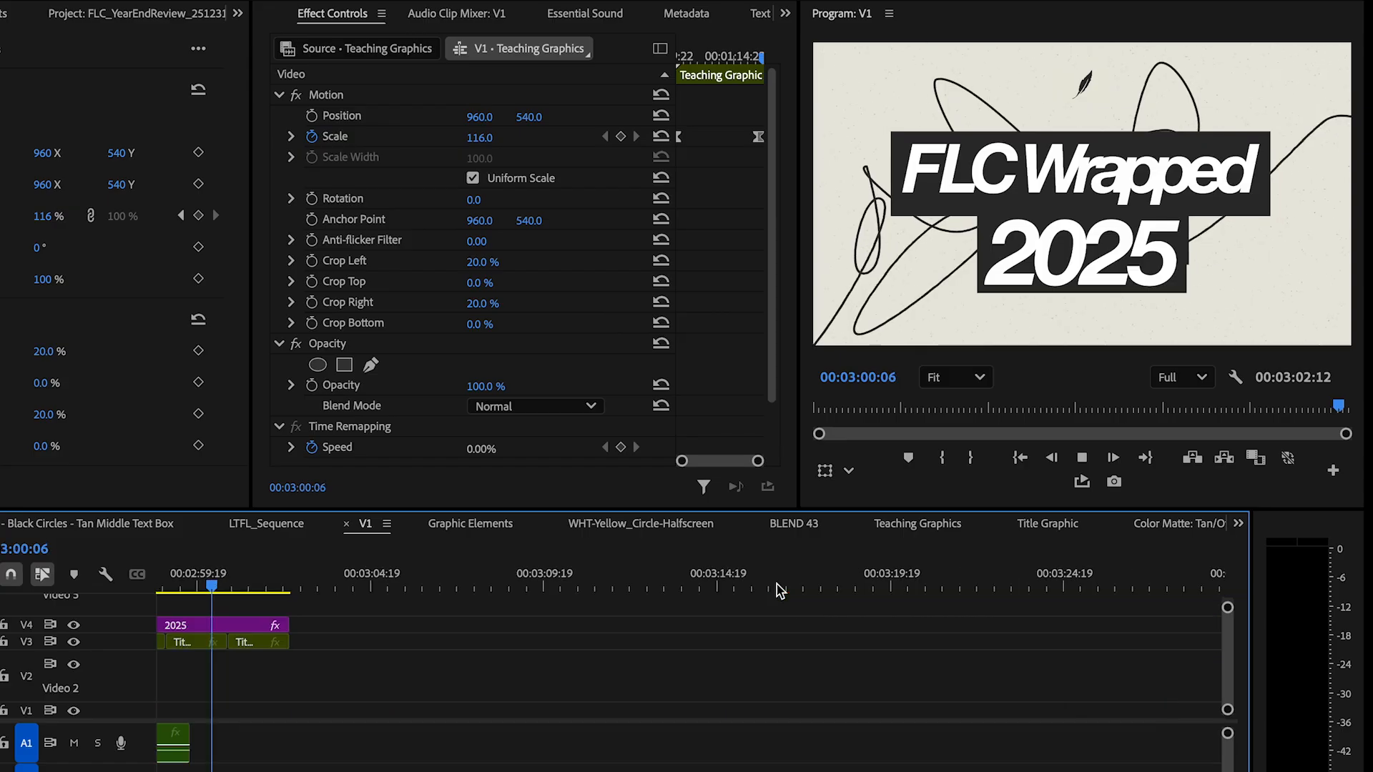
{"action": "key", "text": "space"}
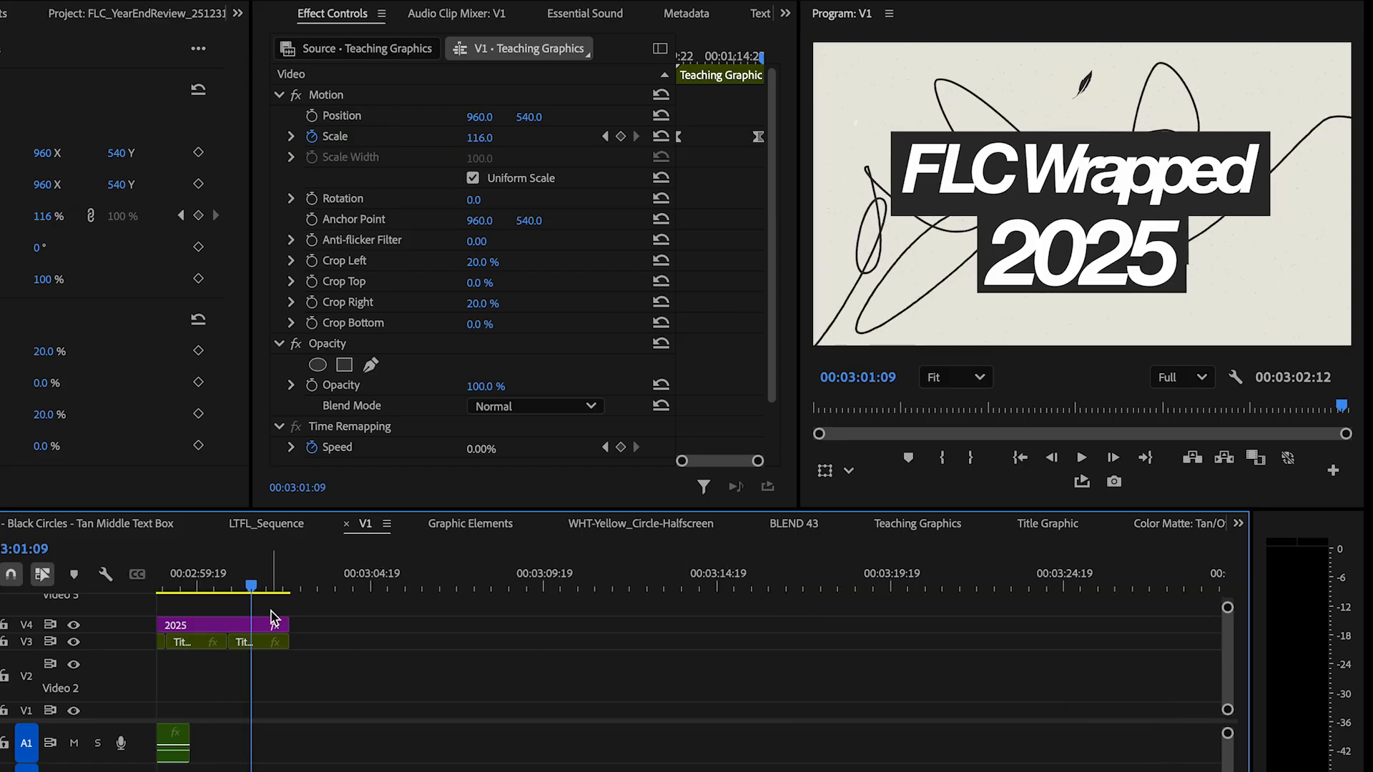
Replay the closing FLC Wrapped 2025 title from 00:02:58:13
{"action": "key", "text": "minus"}
{"action": "left_click", "coordinate": [422, 576]}
{"action": "key", "text": "space"}
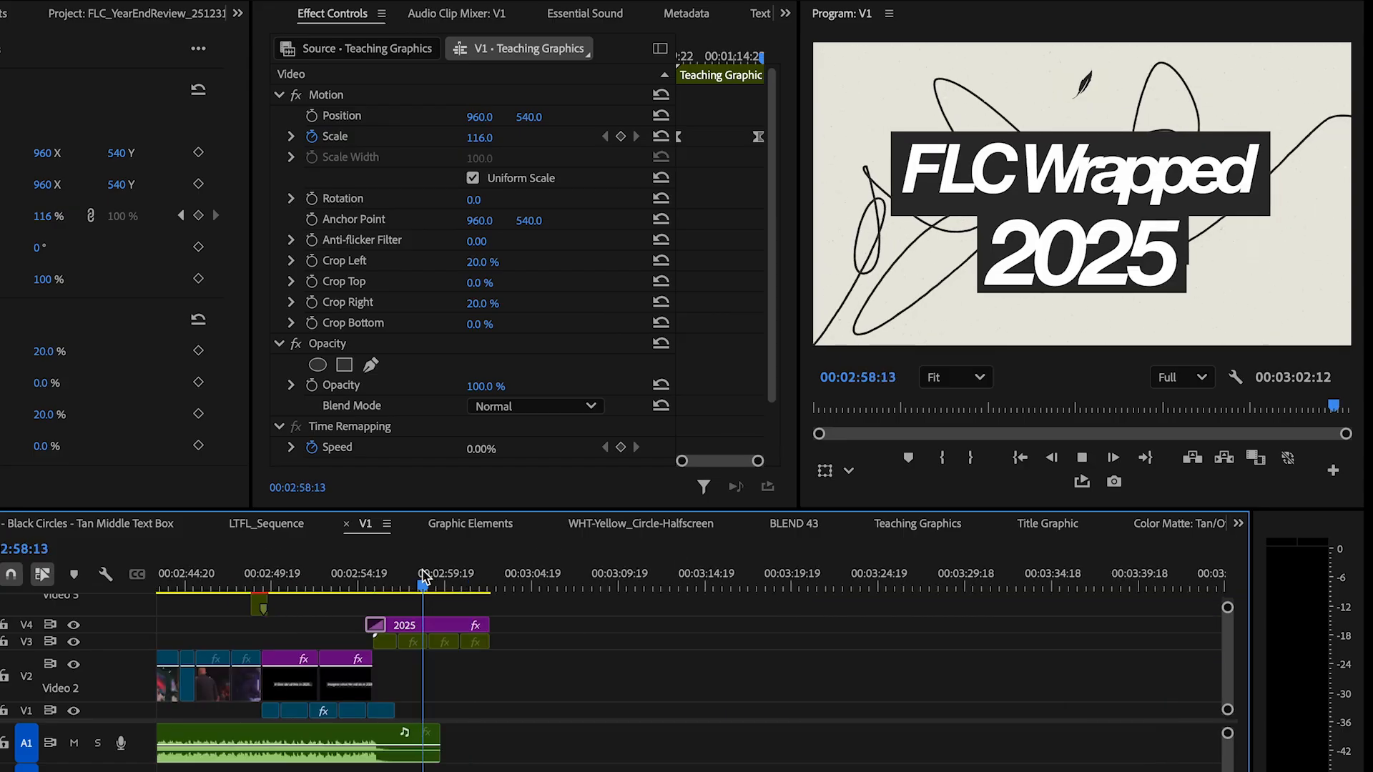